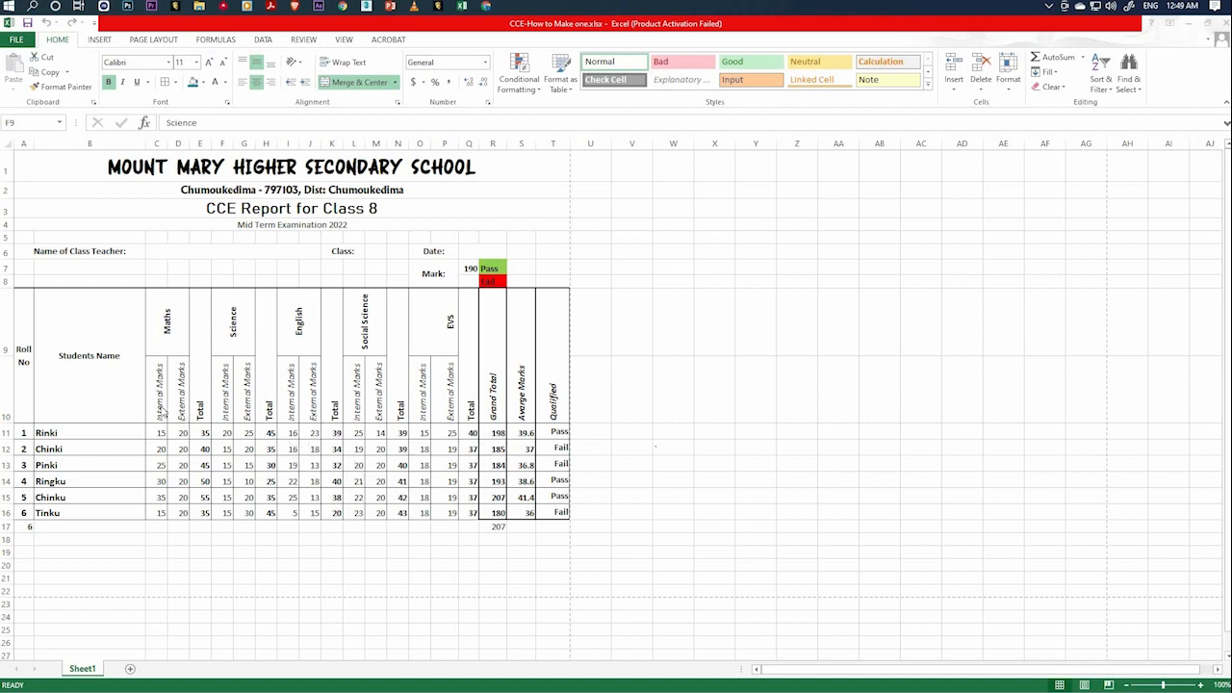
Examine the report's column headings, from the internal and external marks to the grand total, average marks and qualified columns.
{"action": "left_click", "coordinate": [170, 411]}
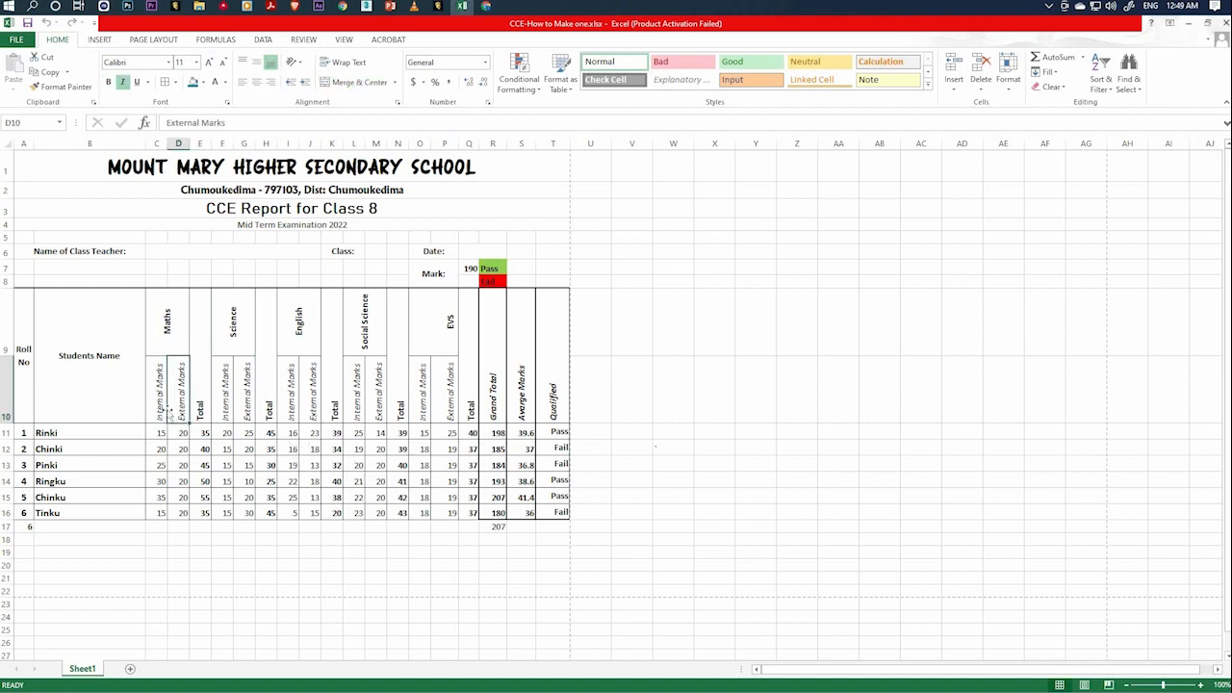
{"action": "key", "text": "Right"}
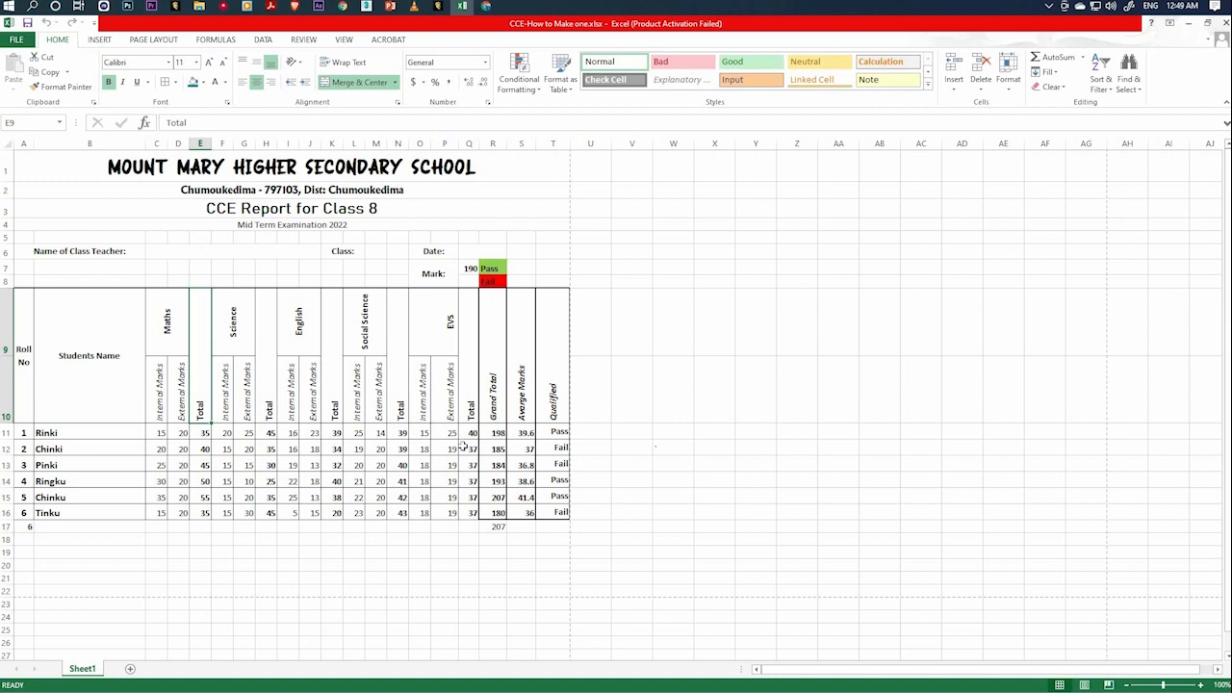
{"action": "left_click", "coordinate": [492, 393]}
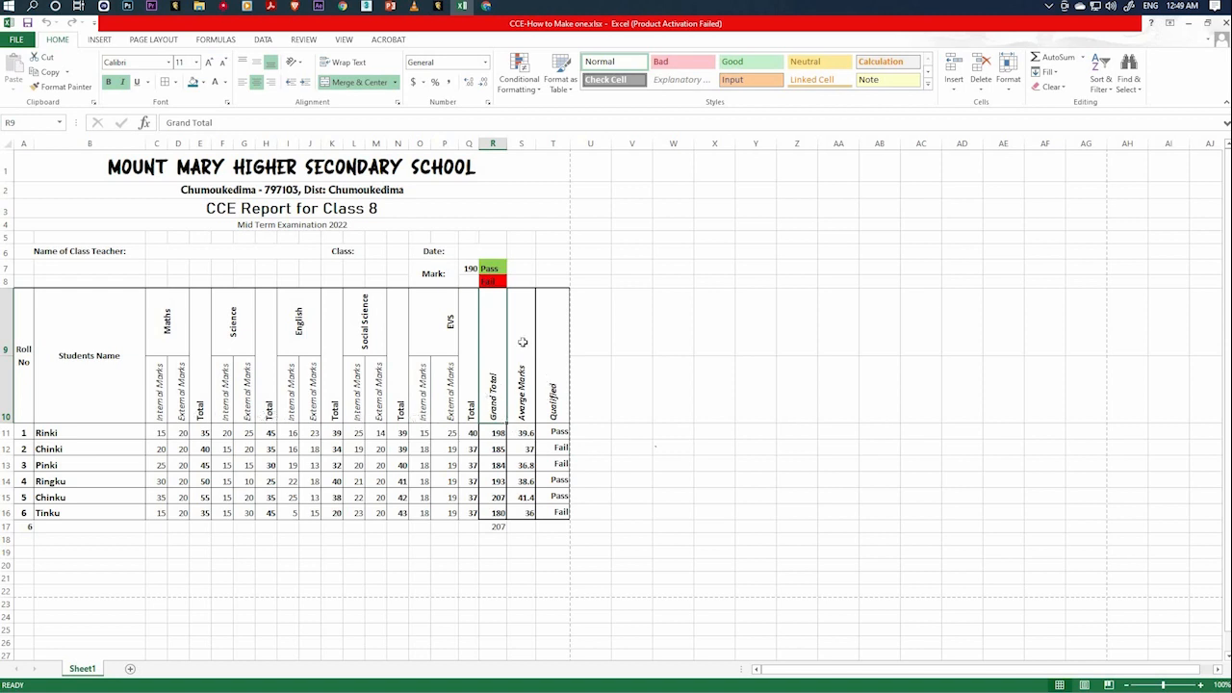
{"action": "left_click", "coordinate": [526, 420]}
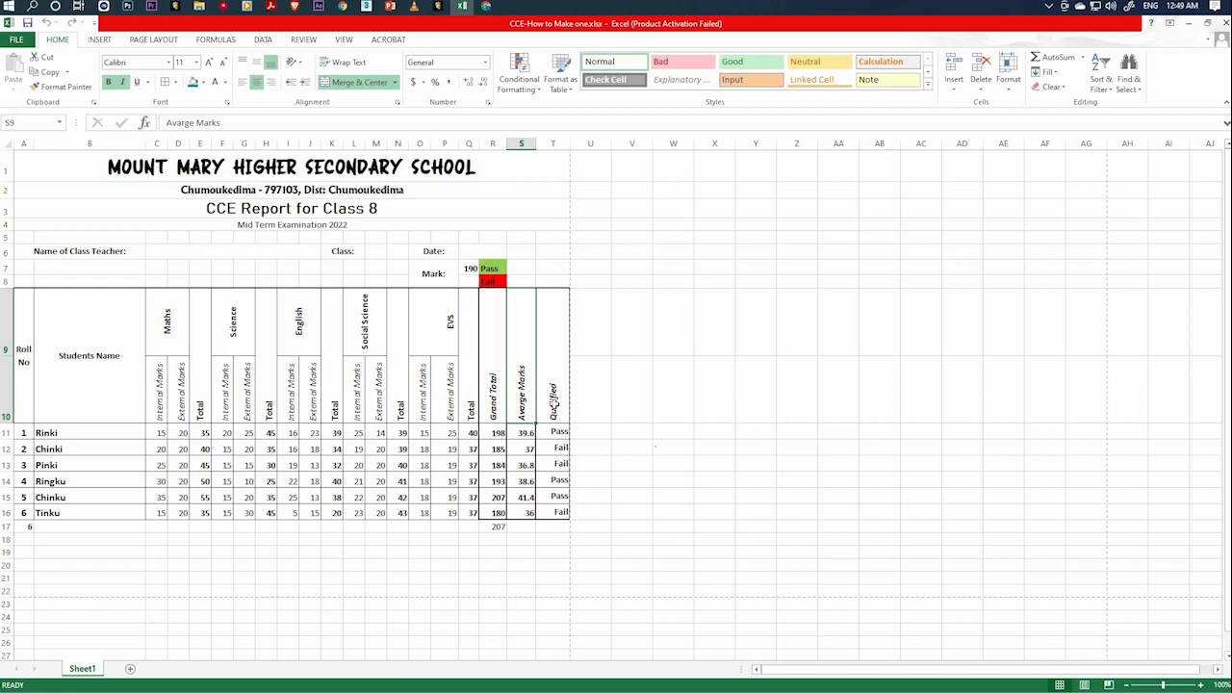
{"action": "left_click", "coordinate": [554, 404]}
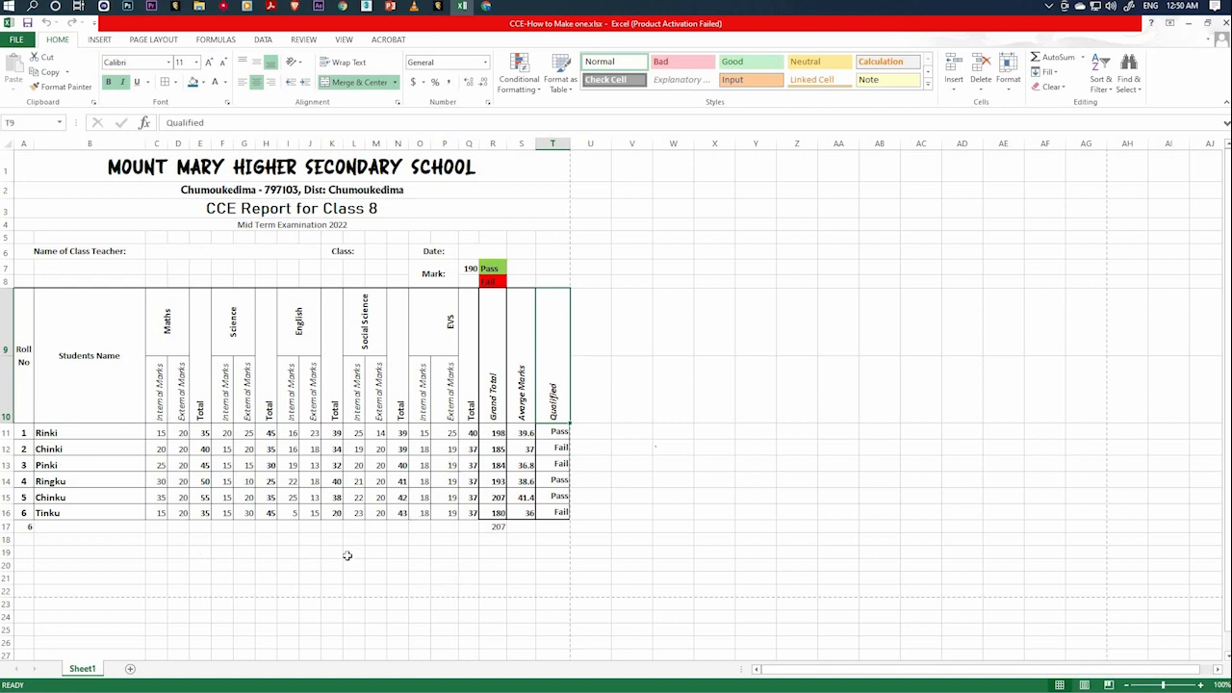
Rename the worksheet Sheet1 as "CCE".
{"action": "right_click", "coordinate": [91, 673]}
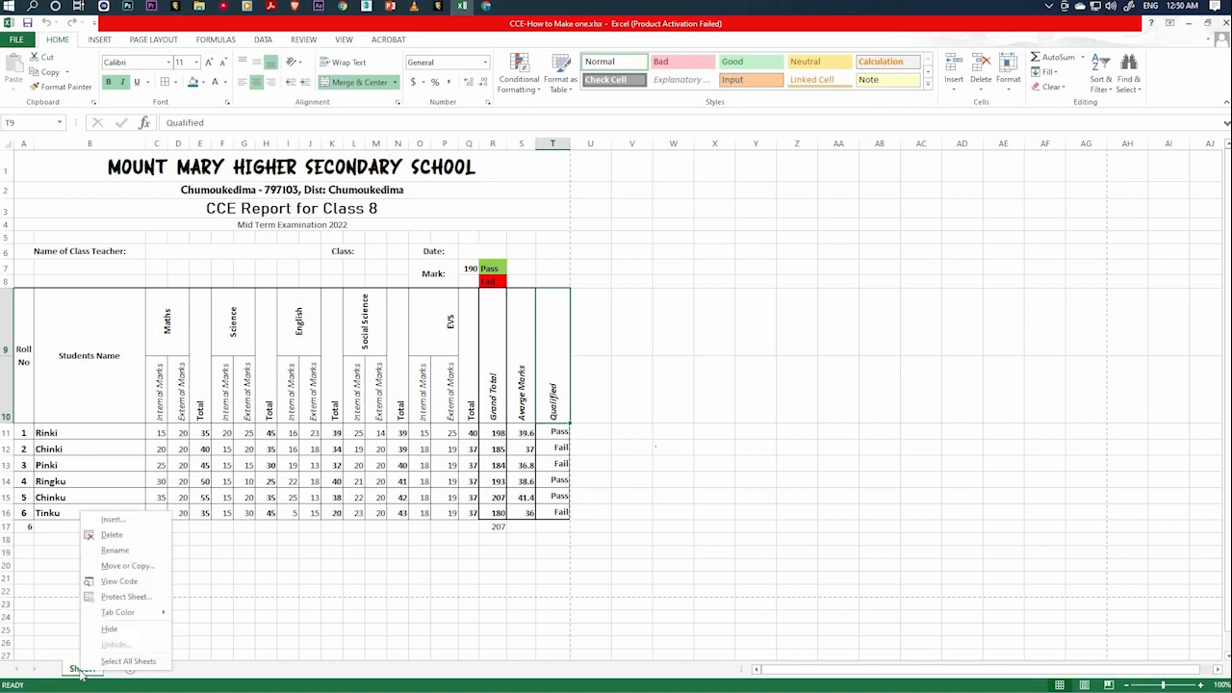
{"action": "left_click", "coordinate": [138, 554]}
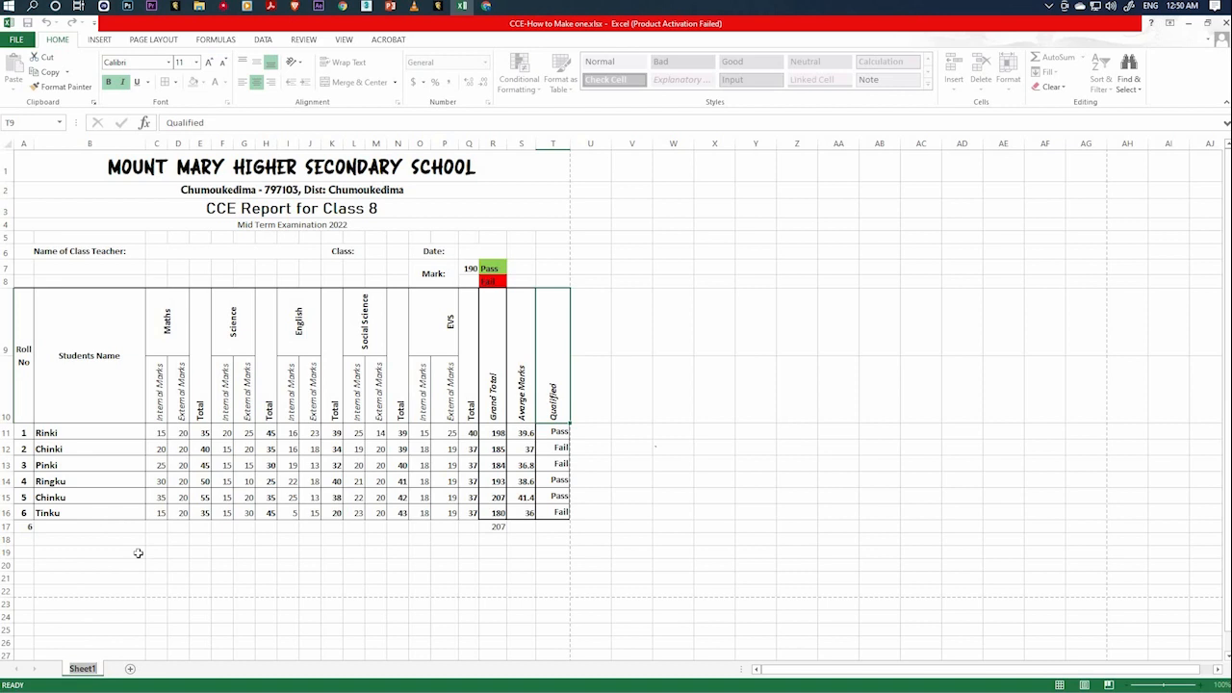
{"action": "type", "text": "CCE"}
{"action": "left_click", "coordinate": [175, 618]}
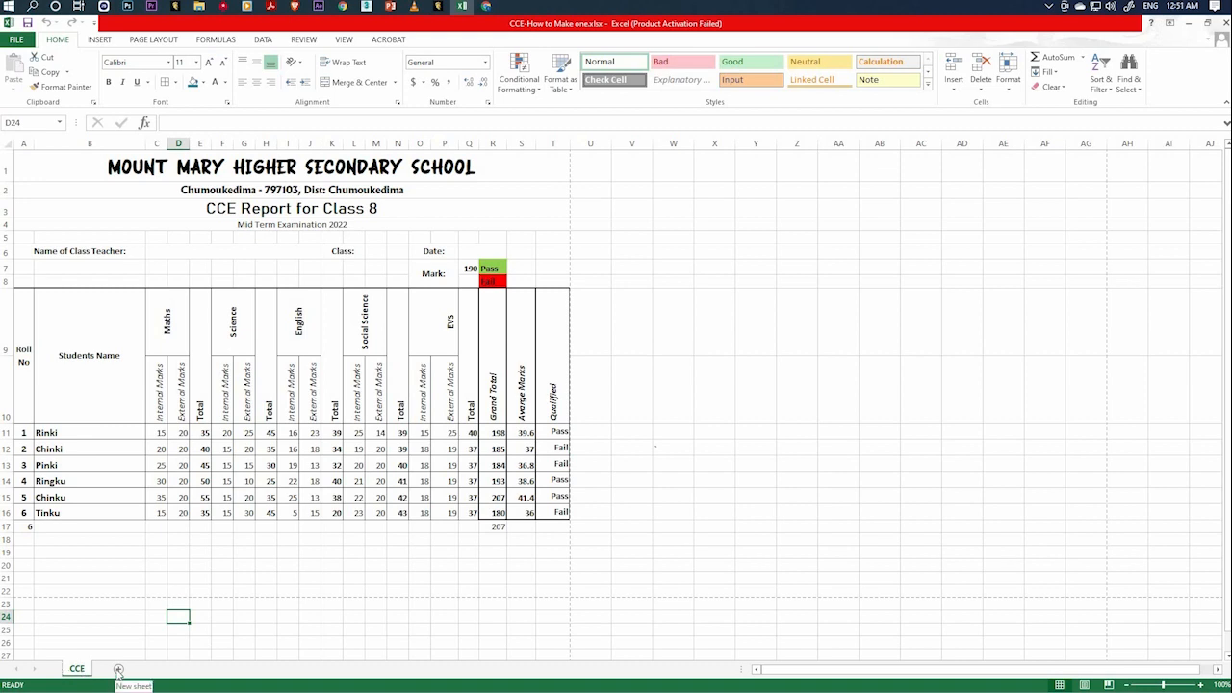
Add a new worksheet to the workbook and name it "CCE2".
{"action": "left_click", "coordinate": [117, 669]}
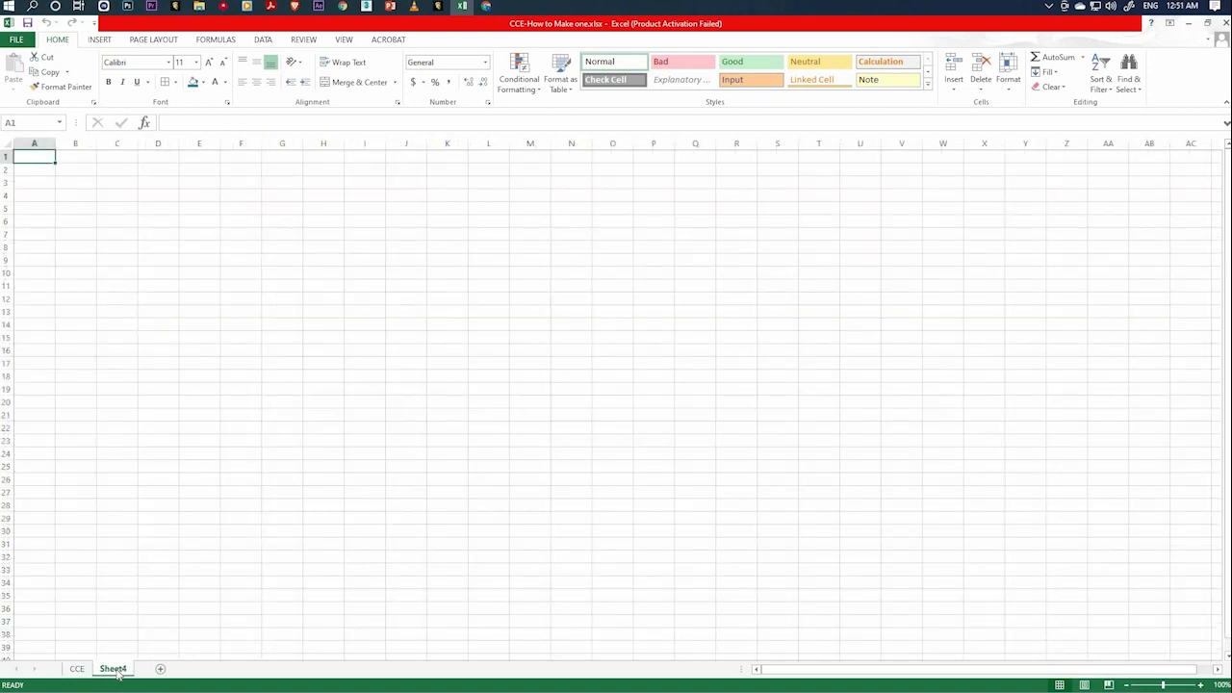
{"action": "right_click", "coordinate": [115, 668]}
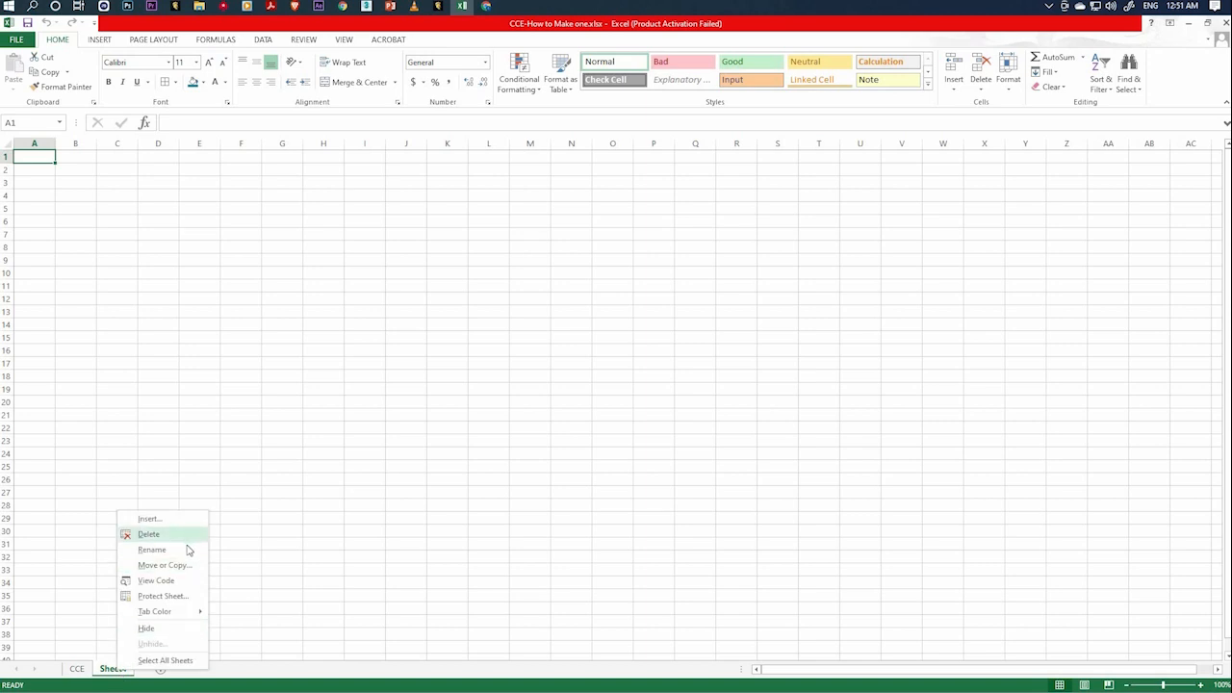
{"action": "left_click", "coordinate": [187, 545]}
{"action": "type", "text": "C"}
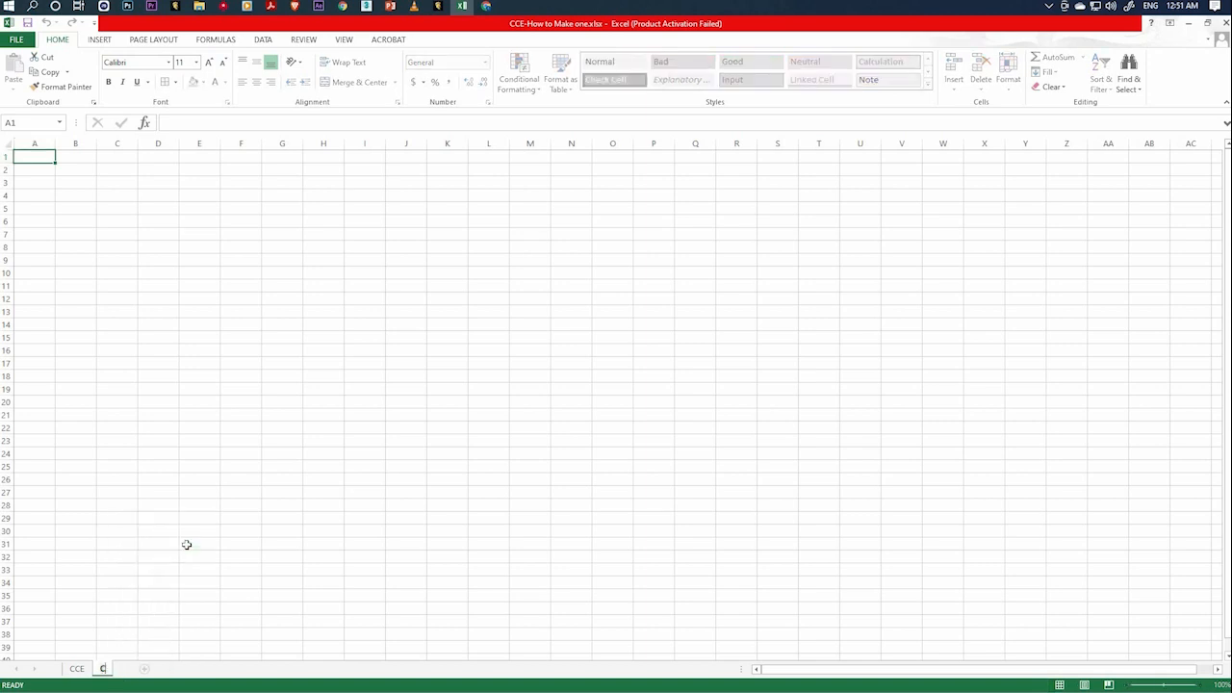
{"action": "type", "text": "CE2"}
{"action": "left_click", "coordinate": [199, 594]}
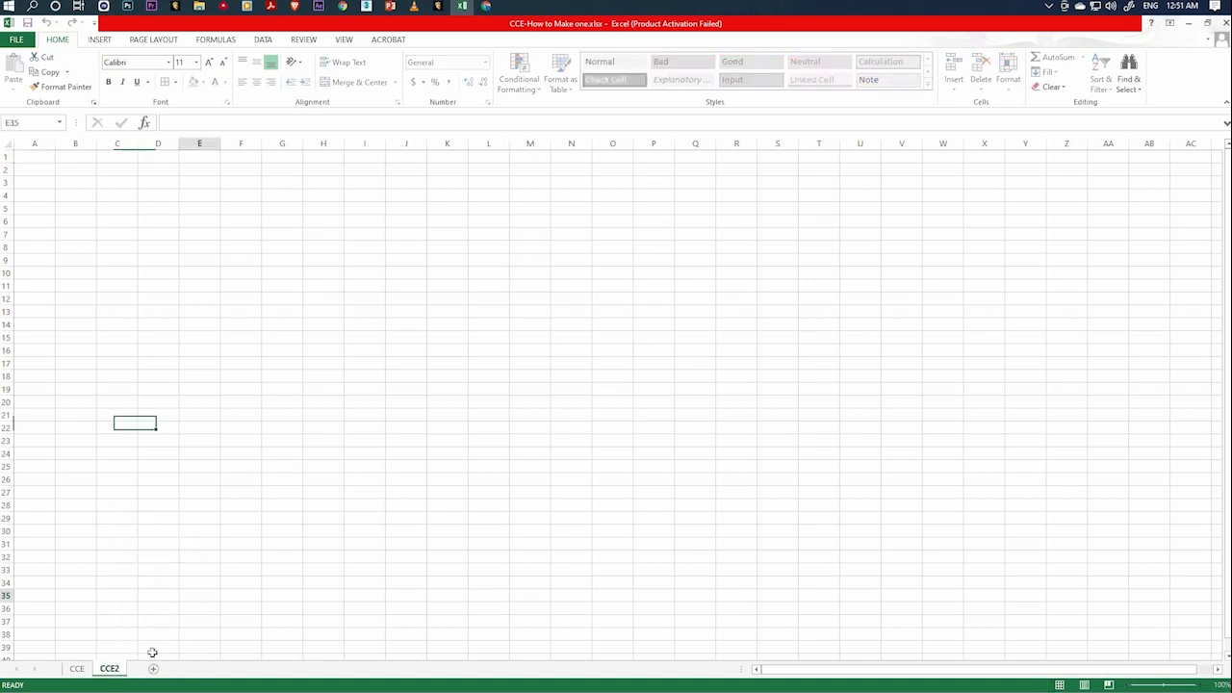
{"action": "left_click", "coordinate": [192, 547]}
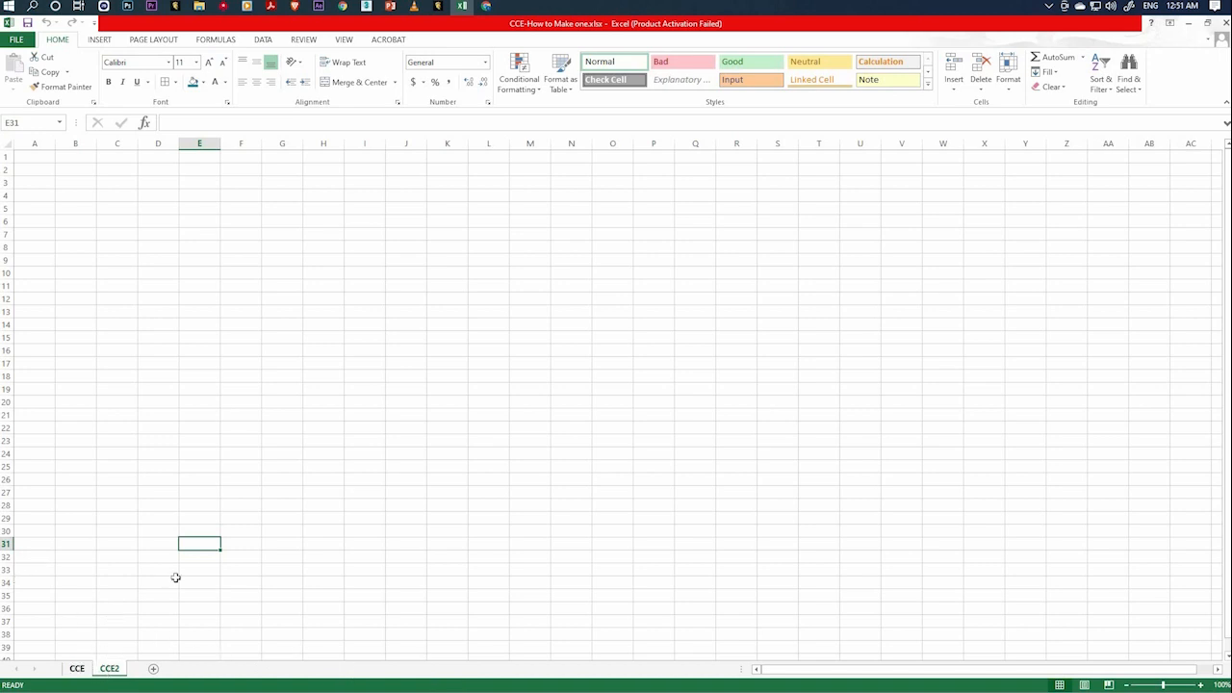
Check the CCE sheet's title and enter "Mount Mary Higher Secondary Scokkklll" in cell A1 of the CCE2 sheet.
{"action": "left_click", "coordinate": [77, 668]}
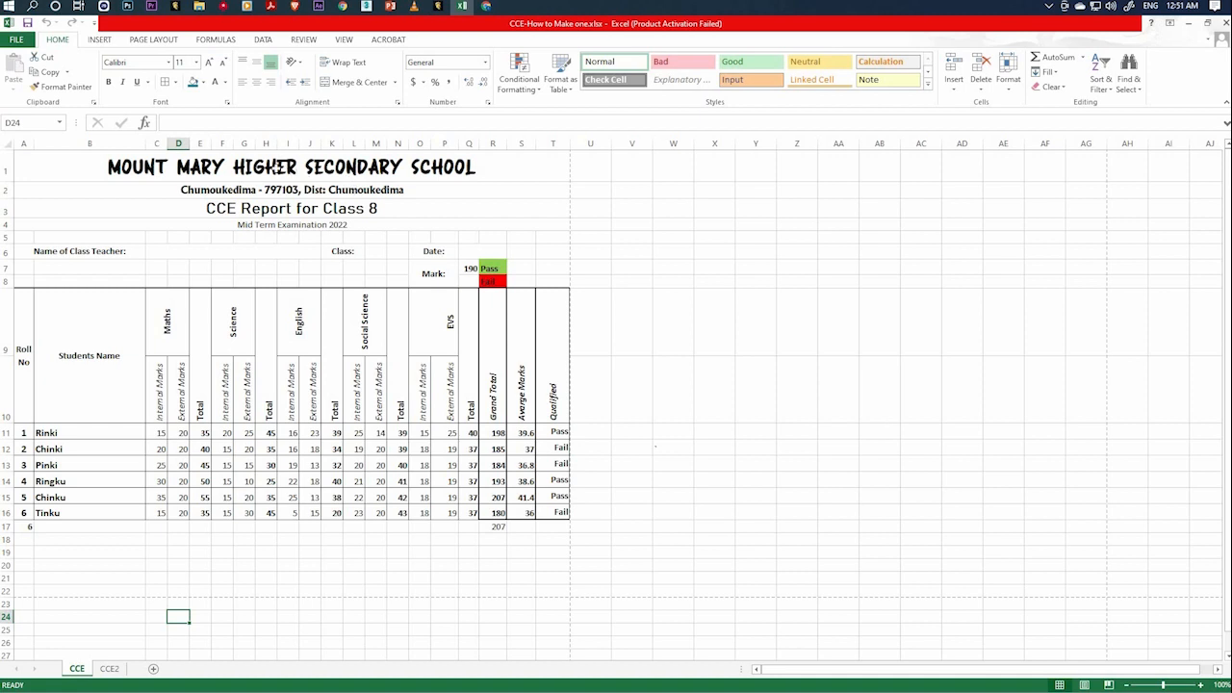
{"action": "left_click", "coordinate": [108, 667]}
{"action": "left_click", "coordinate": [34, 159]}
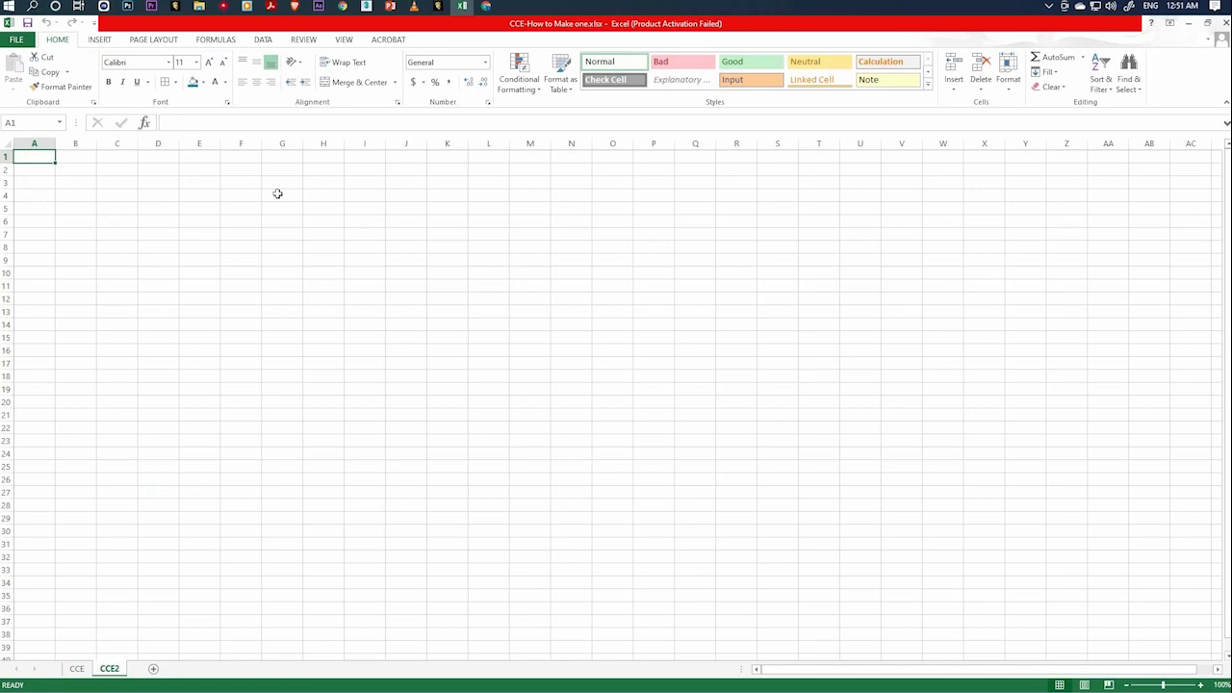
{"action": "type", "text": "Mount M"}
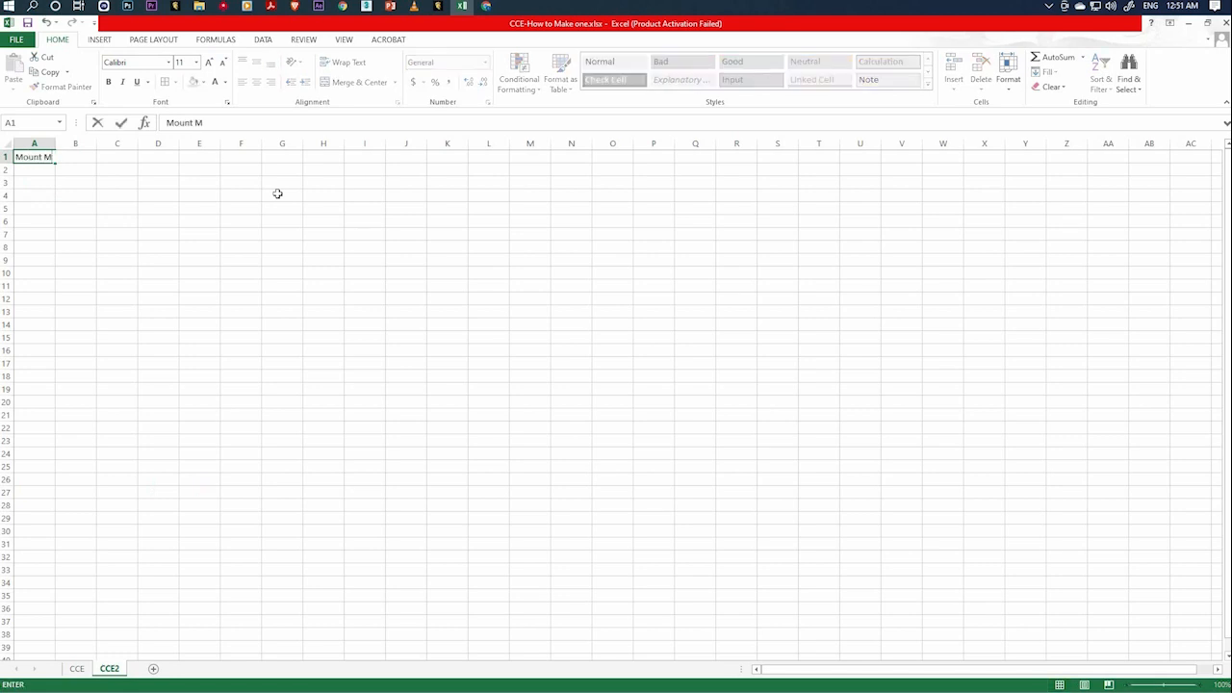
{"action": "type", "text": "ary Higher Secondary Sco"}
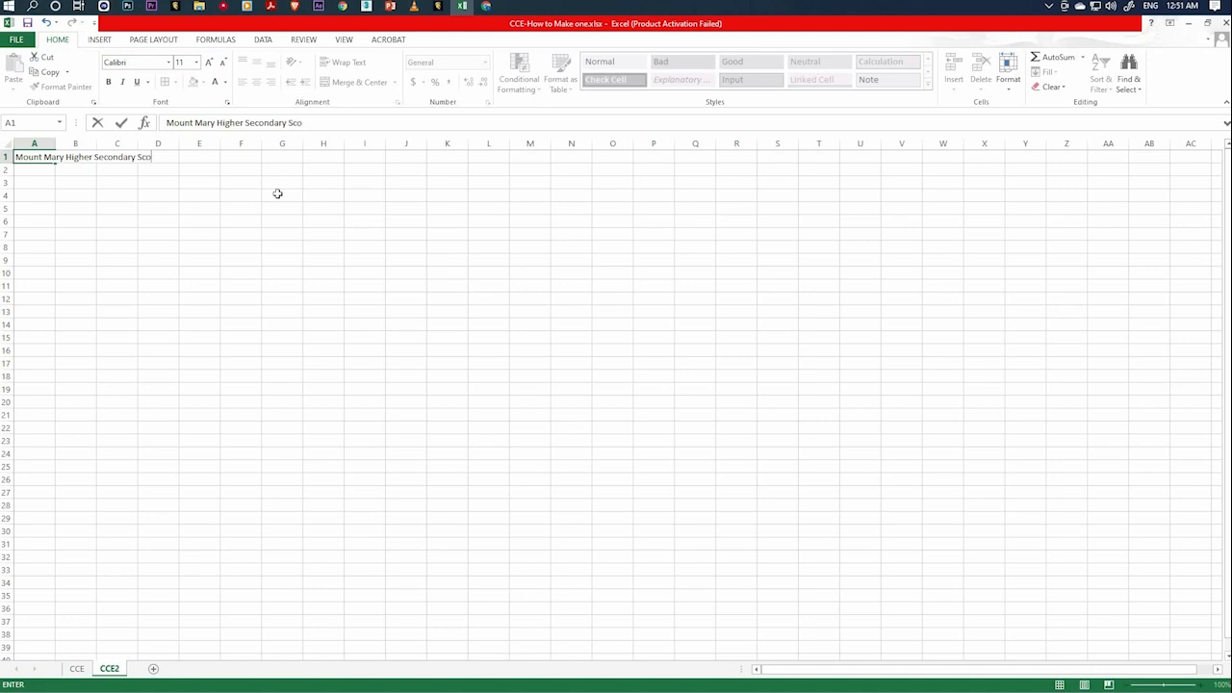
{"action": "type", "text": "kkklll"}
{"action": "left_click", "coordinate": [253, 203]}
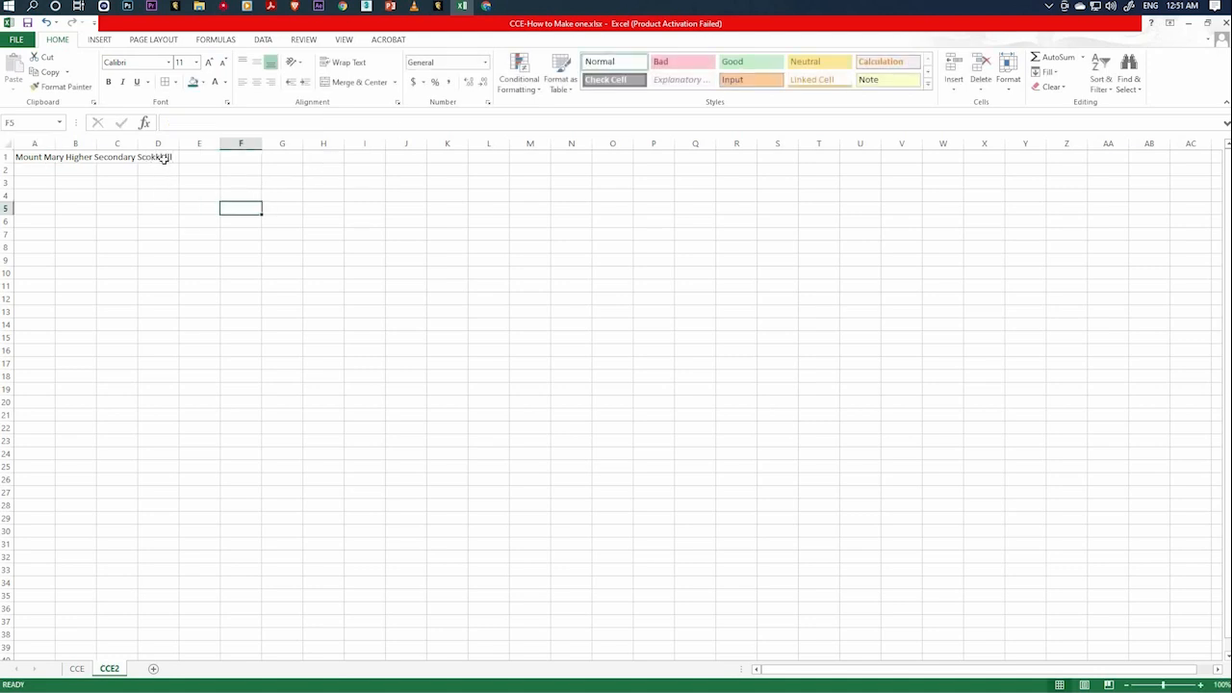
Try overwriting the school name in cell A1 with "jsdfh" and restore the original text.
{"action": "left_click", "coordinate": [38, 160]}
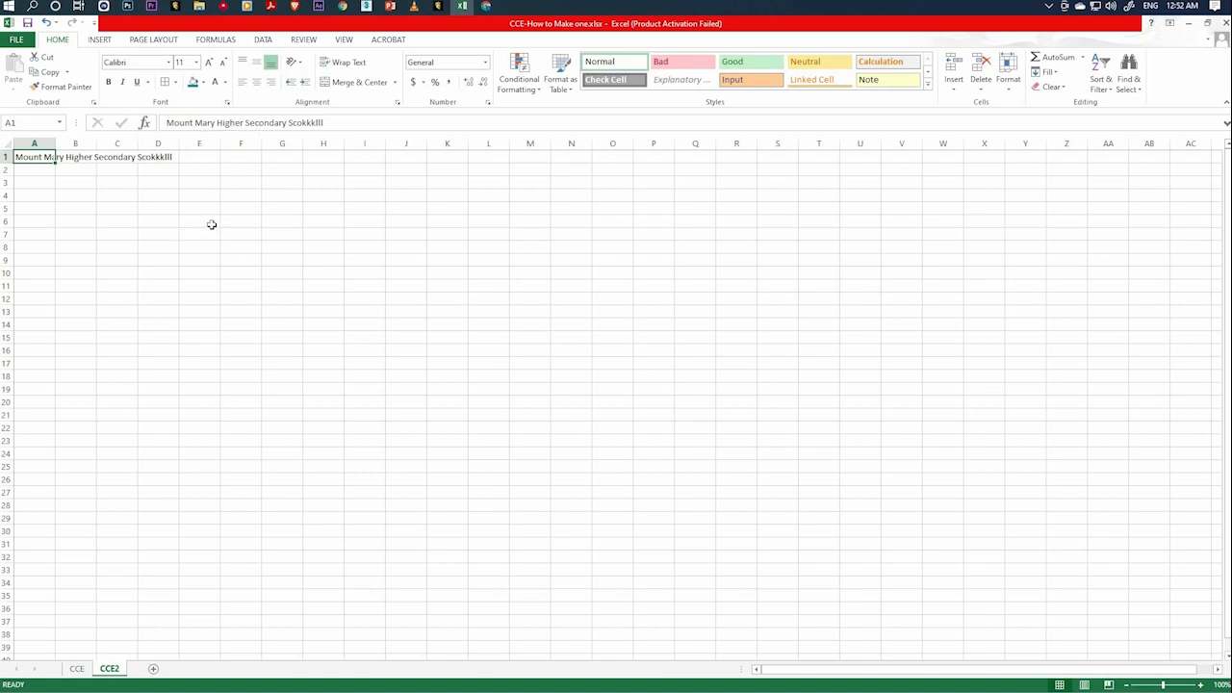
{"action": "left_click", "coordinate": [49, 194]}
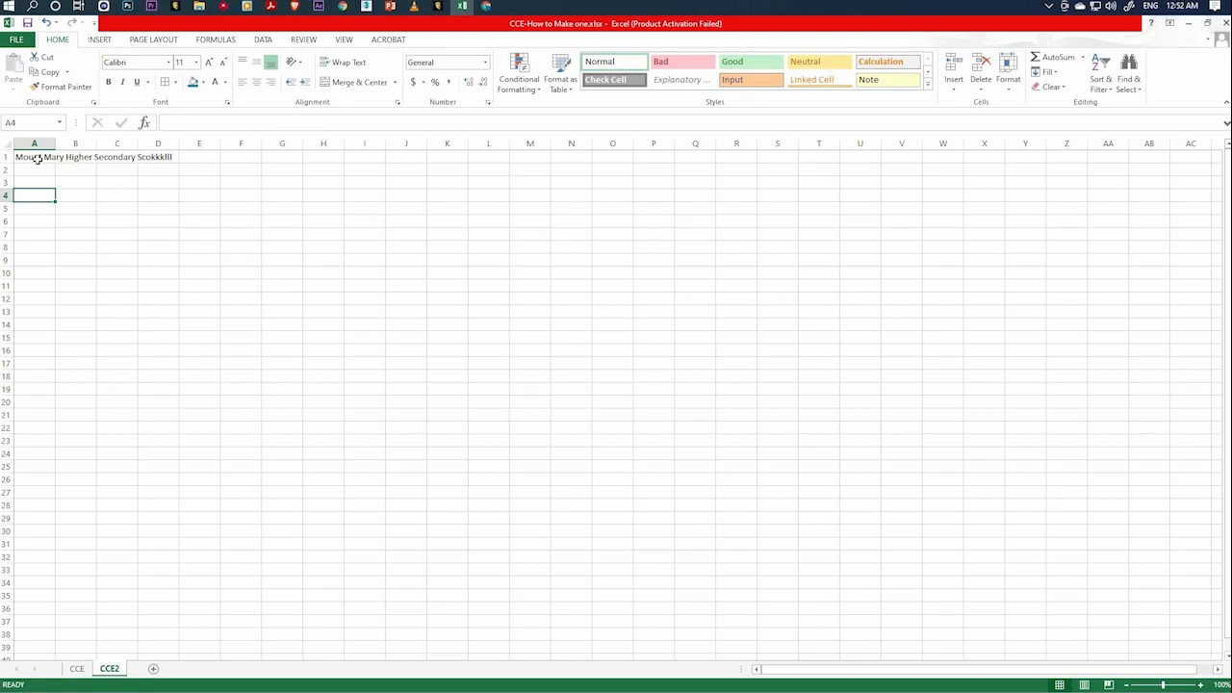
{"action": "left_click", "coordinate": [37, 157]}
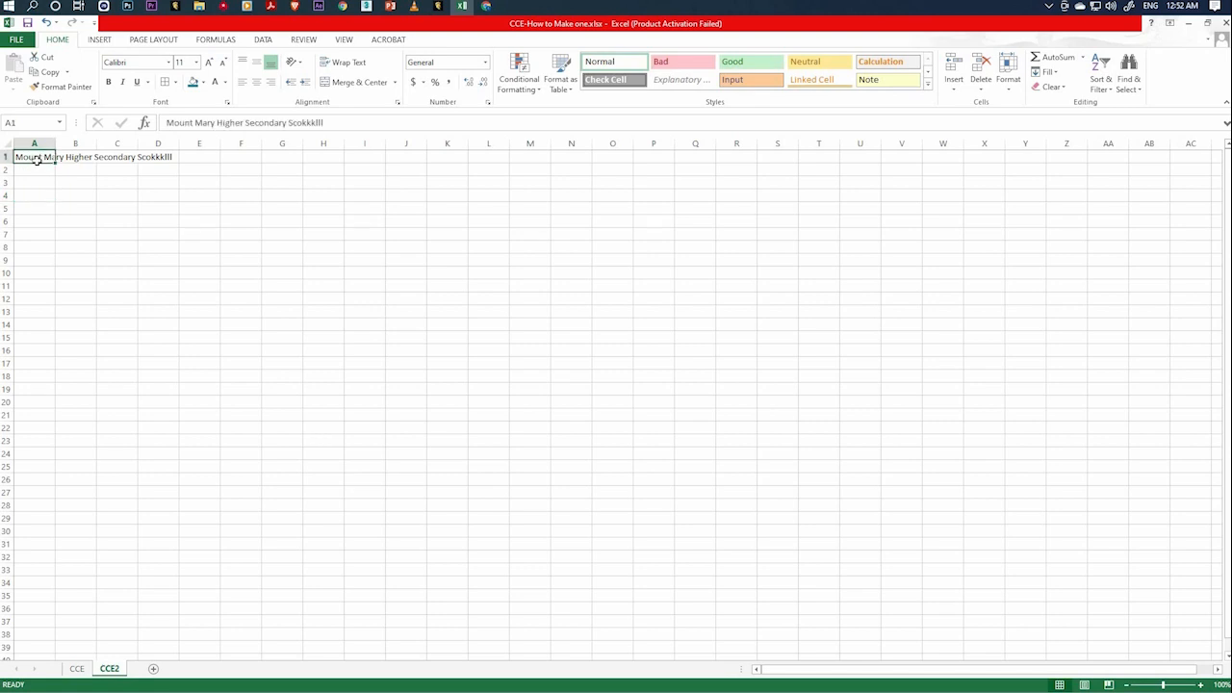
{"action": "type", "text": "jsdfh"}
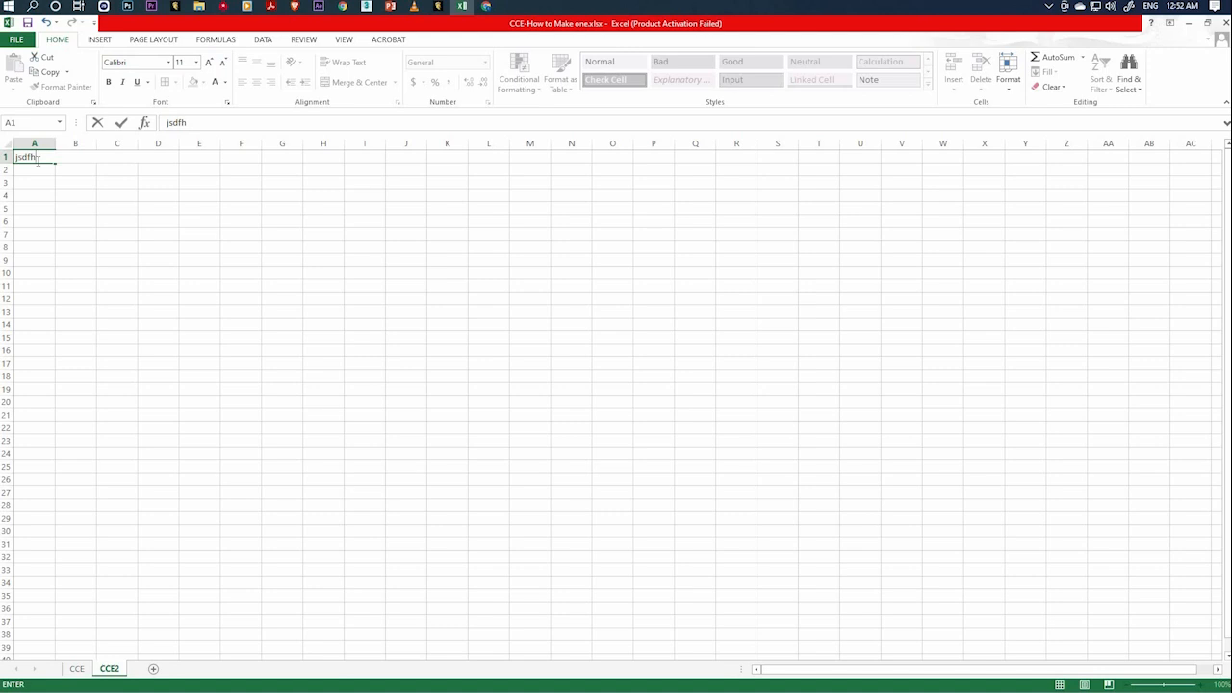
{"action": "key", "text": "BackSpace"}
{"action": "key", "text": "BackSpace"}
{"action": "key", "text": "BackSpace"}
{"action": "key", "text": "BackSpace"}
{"action": "key", "text": "ctrl+z"}
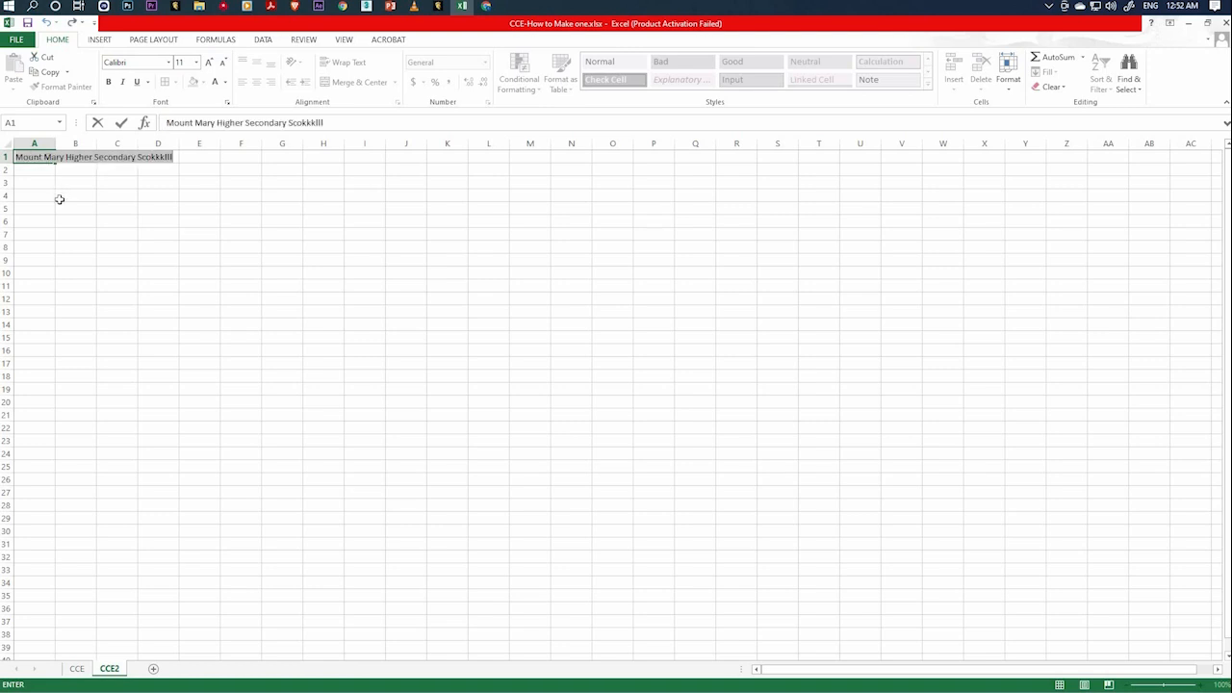
{"action": "left_click", "coordinate": [59, 199]}
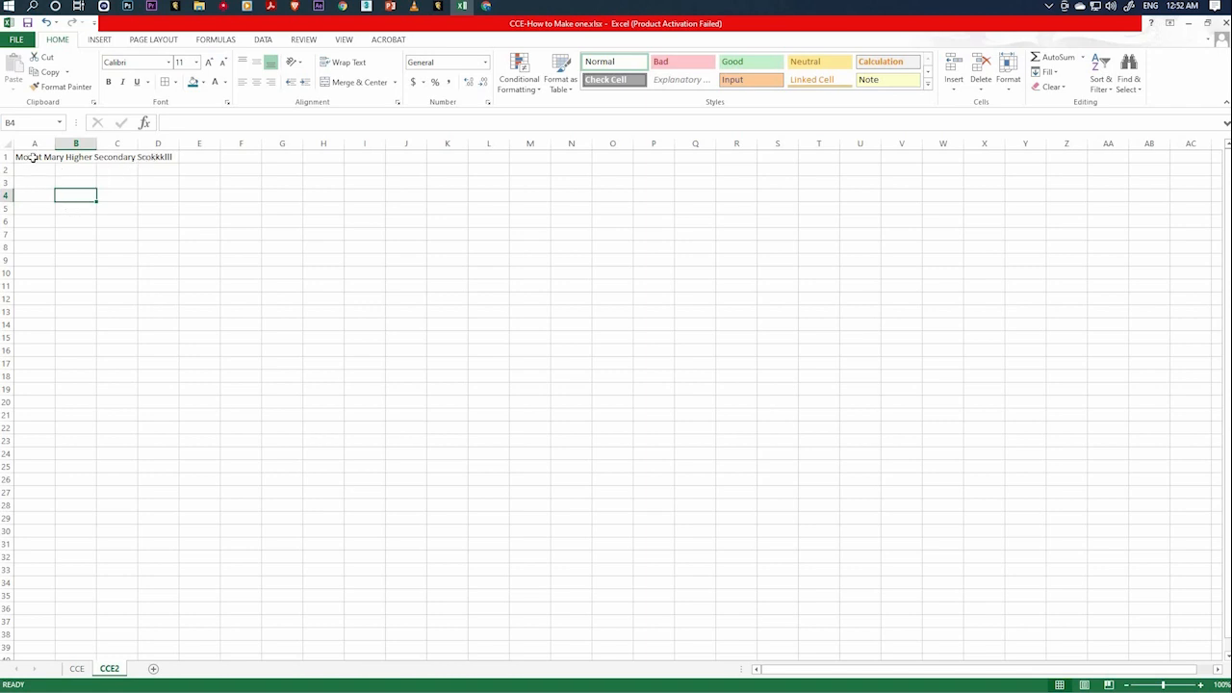
Correct the last word of the school name in cell A1 so it reads "Mount Mary Higher Secondary School".
{"action": "left_click", "coordinate": [32, 157]}
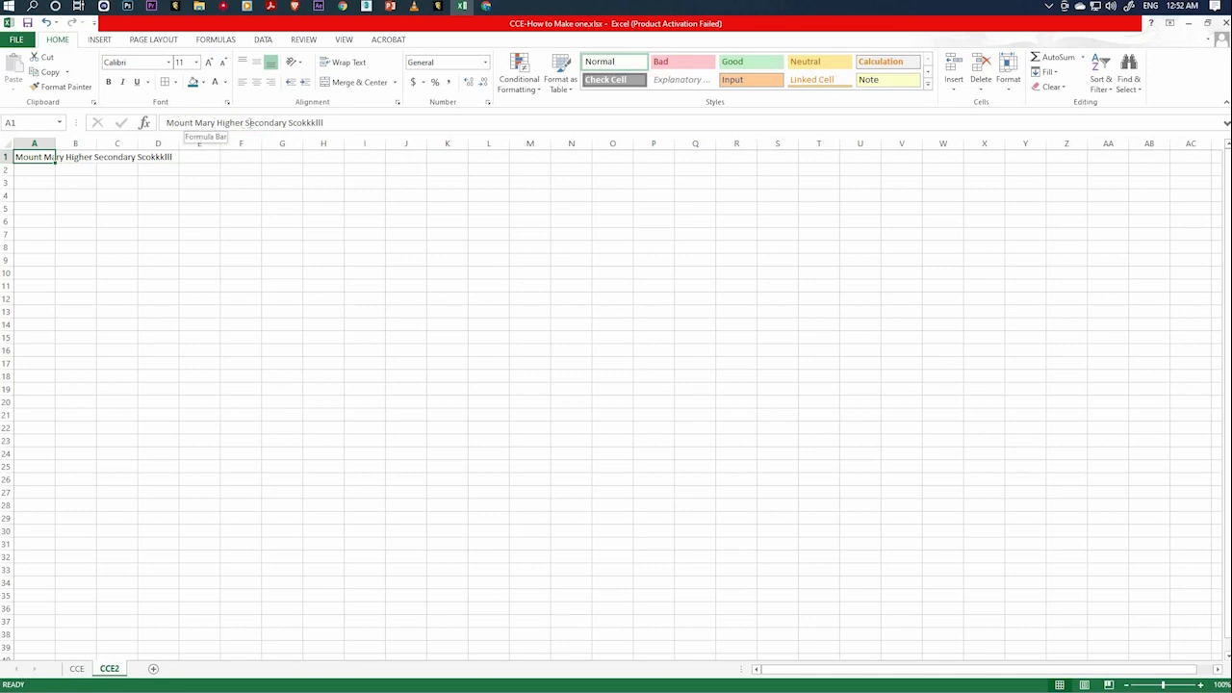
{"action": "left_click", "coordinate": [263, 122]}
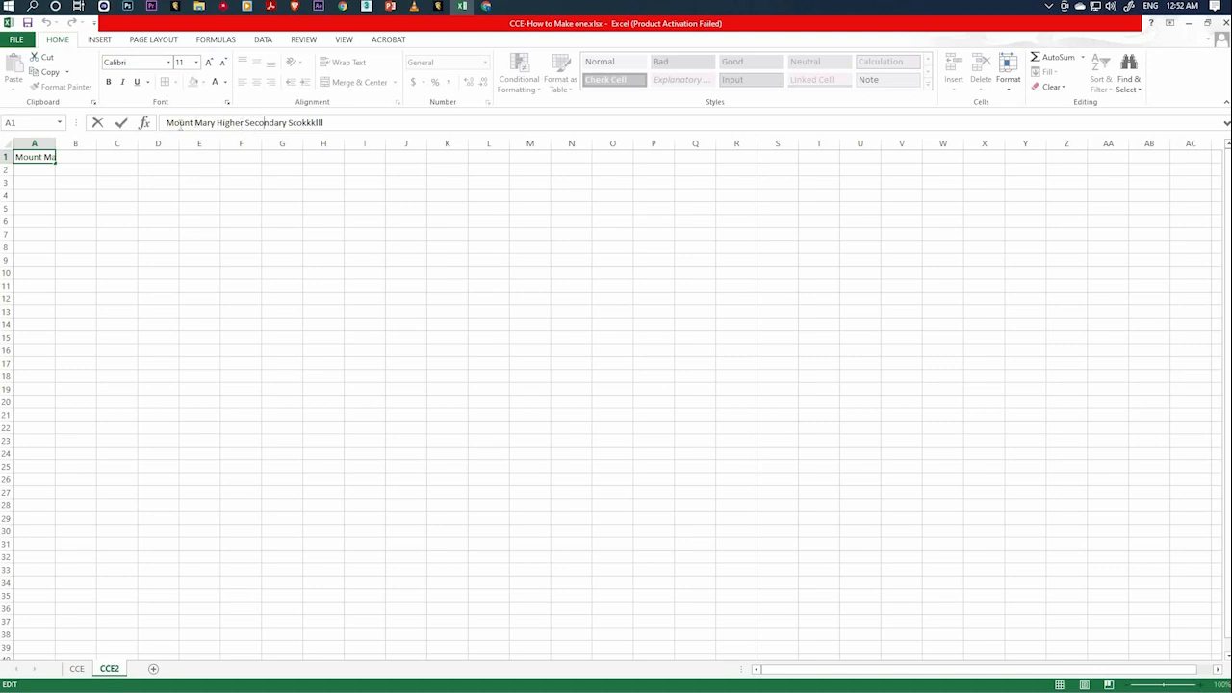
{"action": "left_click_drag", "start_coordinate": [324, 122], "coordinate": [293, 123]}
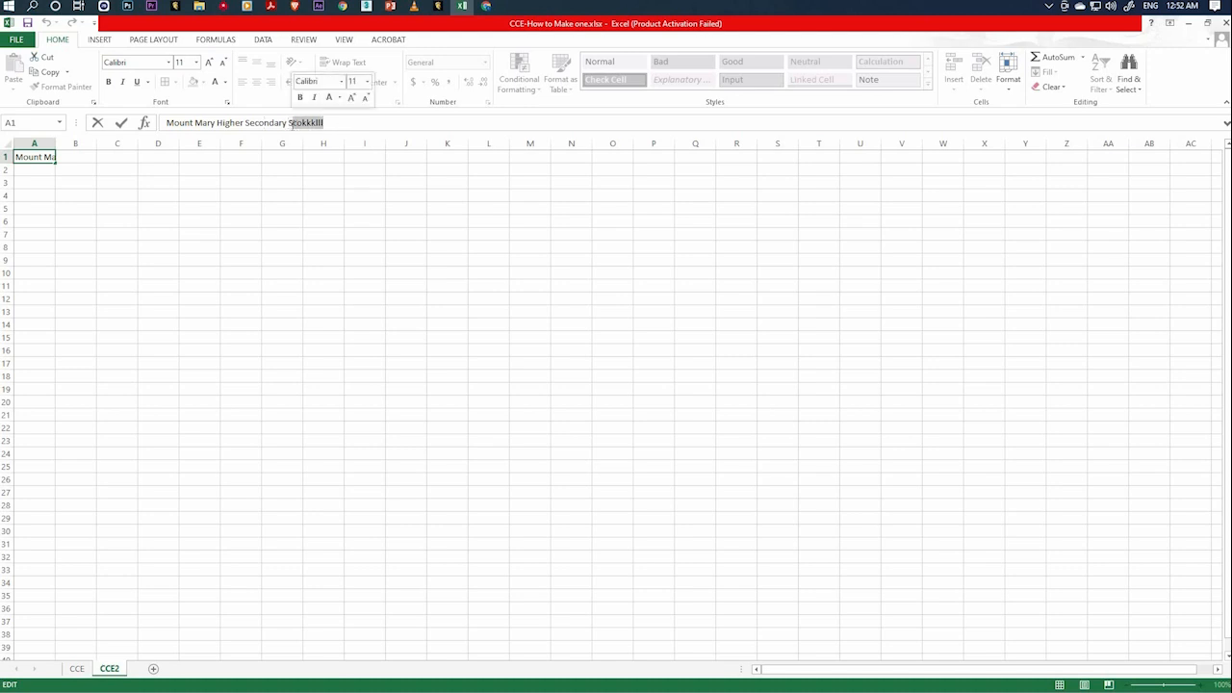
{"action": "type", "text": "chool"}
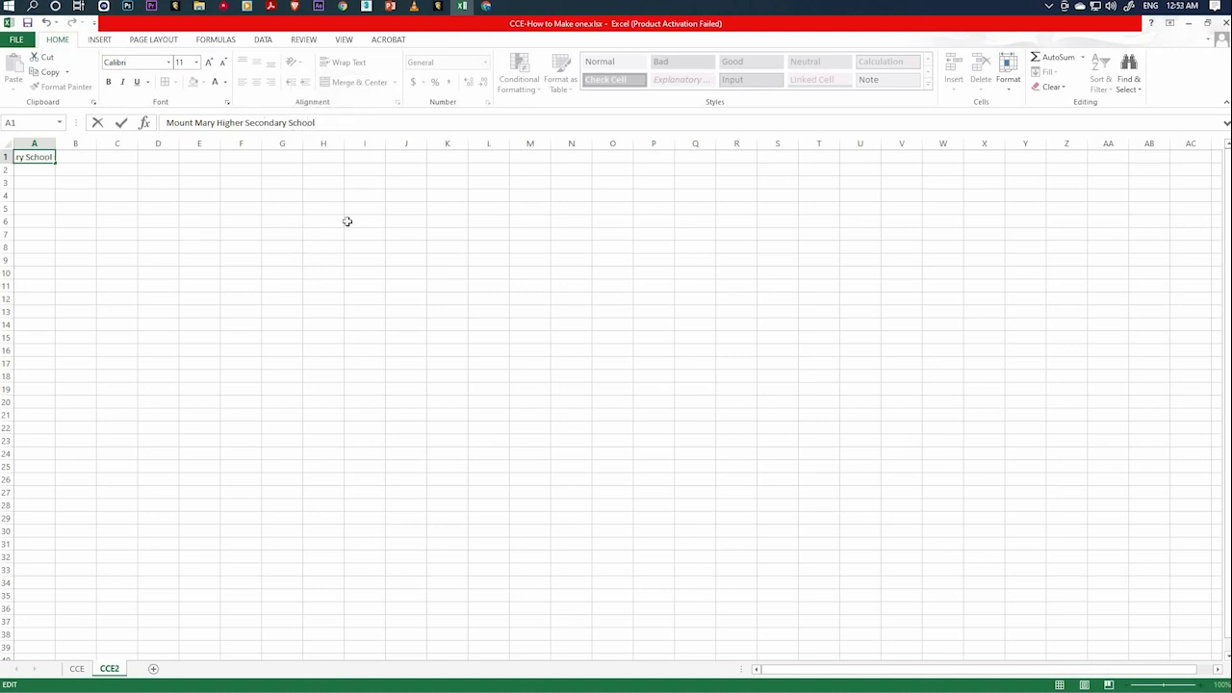
{"action": "left_click", "coordinate": [282, 260]}
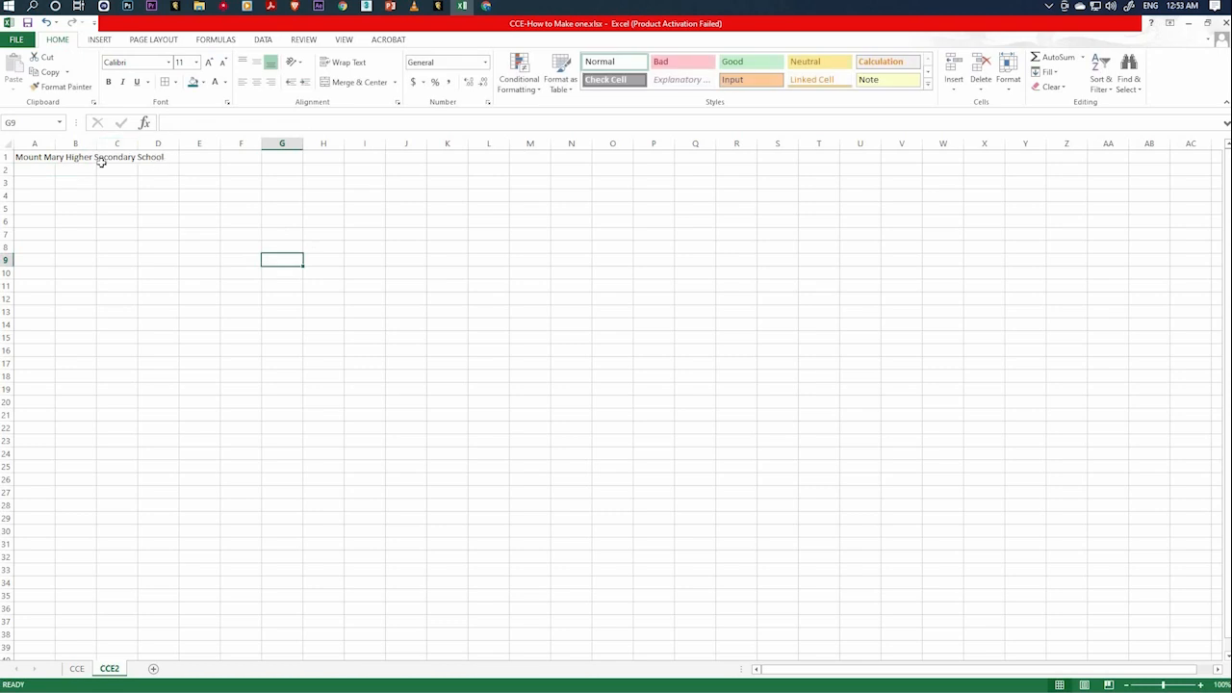
{"action": "left_click", "coordinate": [44, 158]}
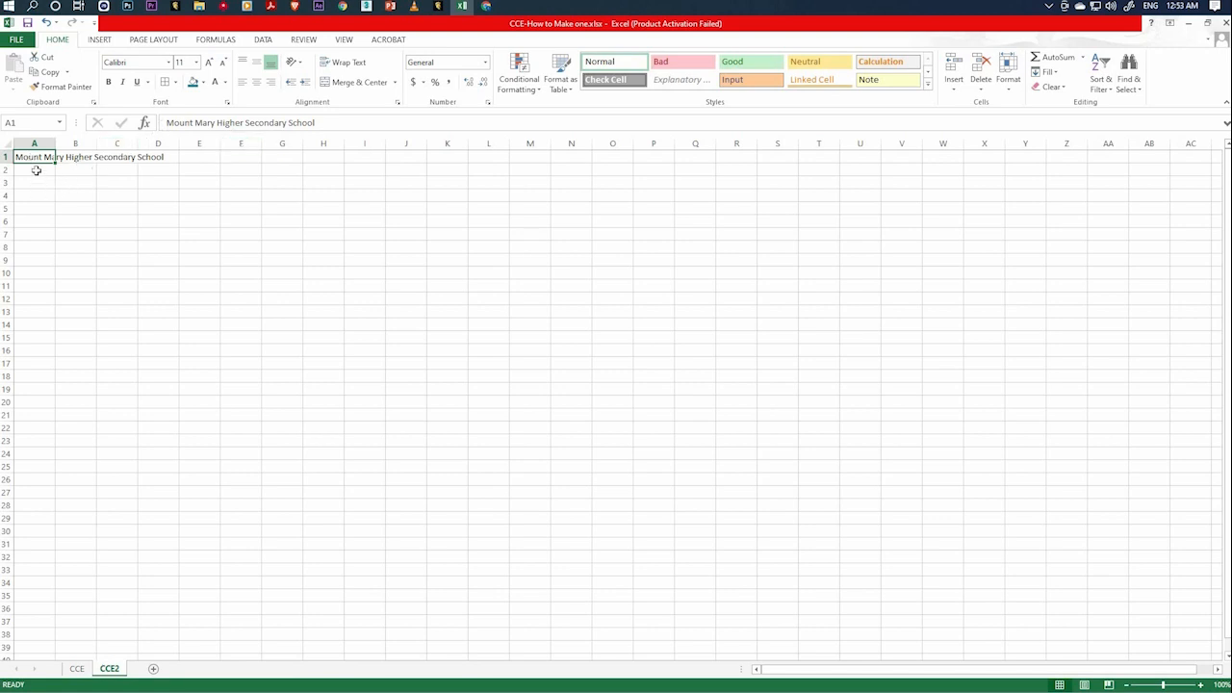
{"action": "left_click", "coordinate": [226, 197]}
{"action": "left_click", "coordinate": [38, 159]}
{"action": "left_click", "coordinate": [229, 192]}
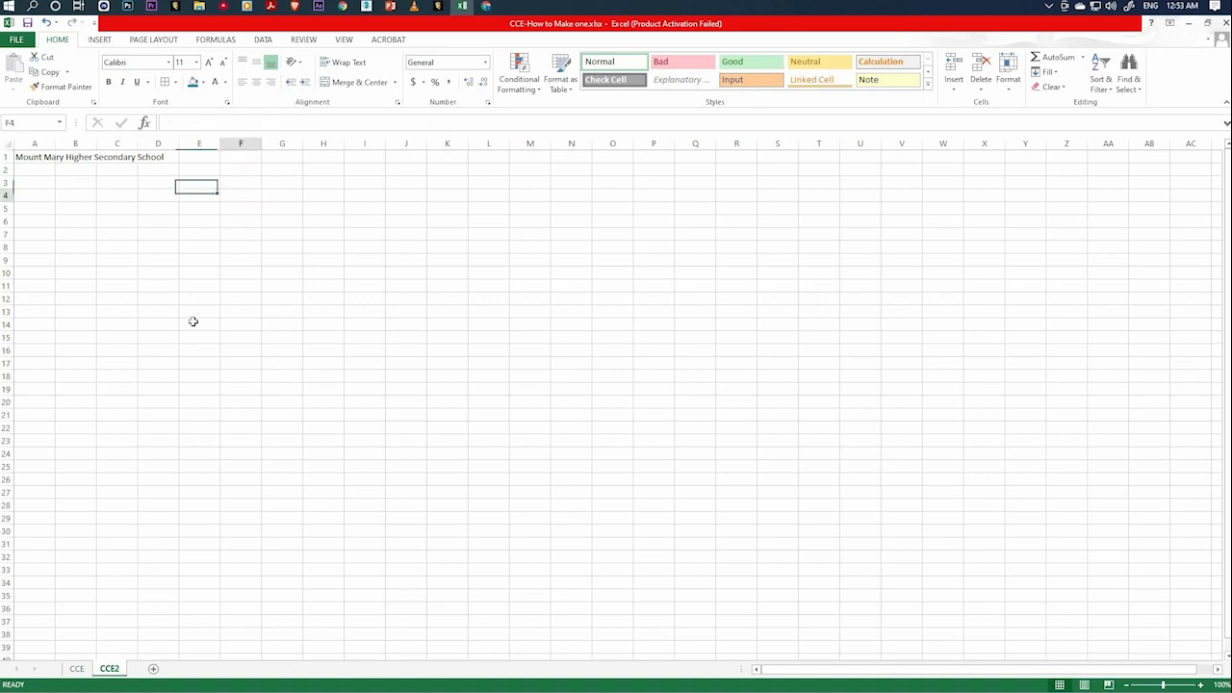
Compare the finished report layout on the CCE sheet with the new CCE2 sheet.
{"action": "left_click", "coordinate": [77, 668]}
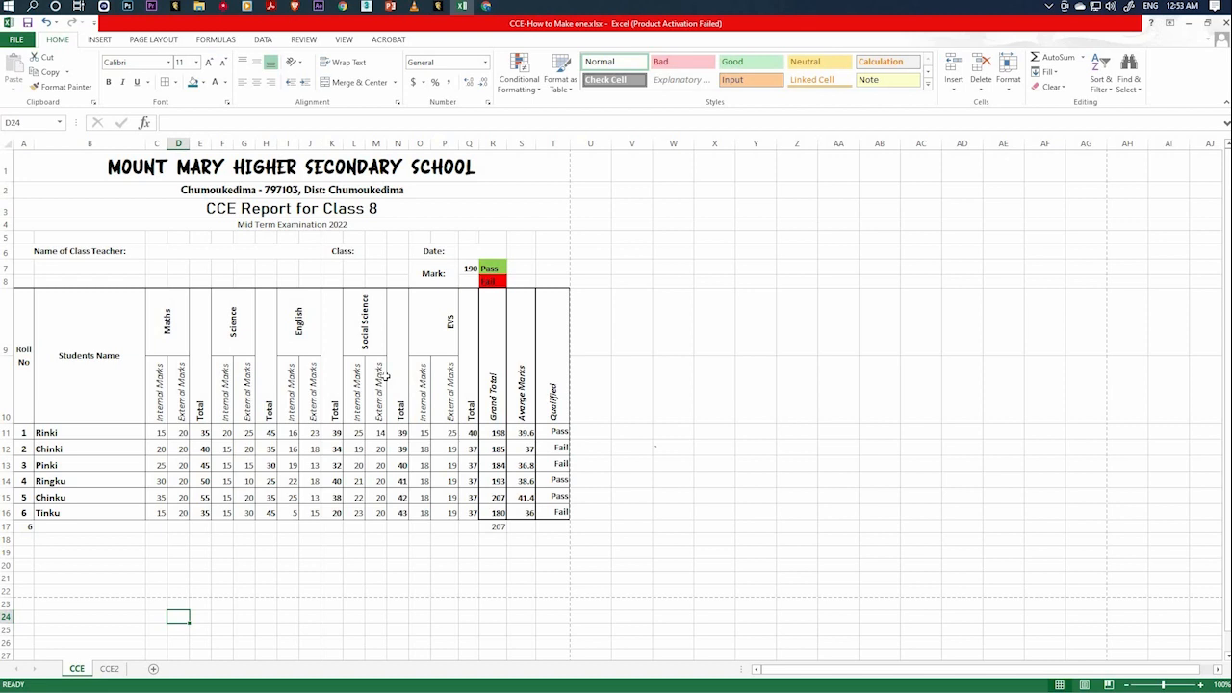
{"action": "left_click", "coordinate": [109, 668]}
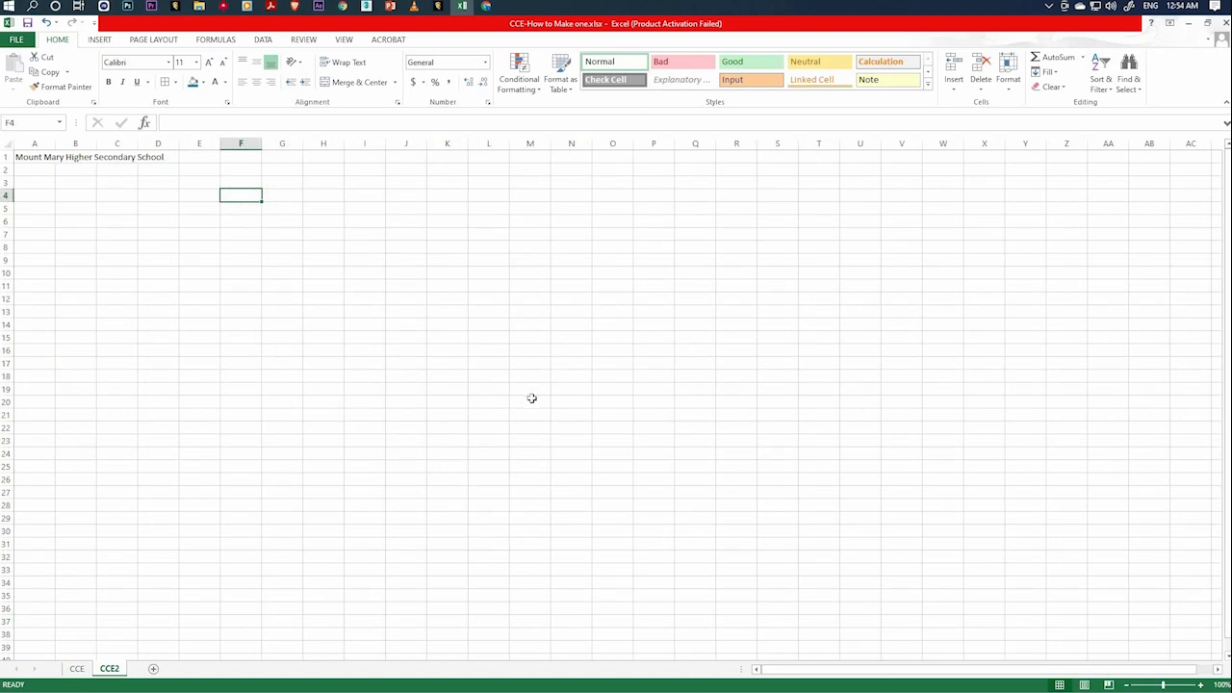
{"action": "left_click", "coordinate": [437, 400]}
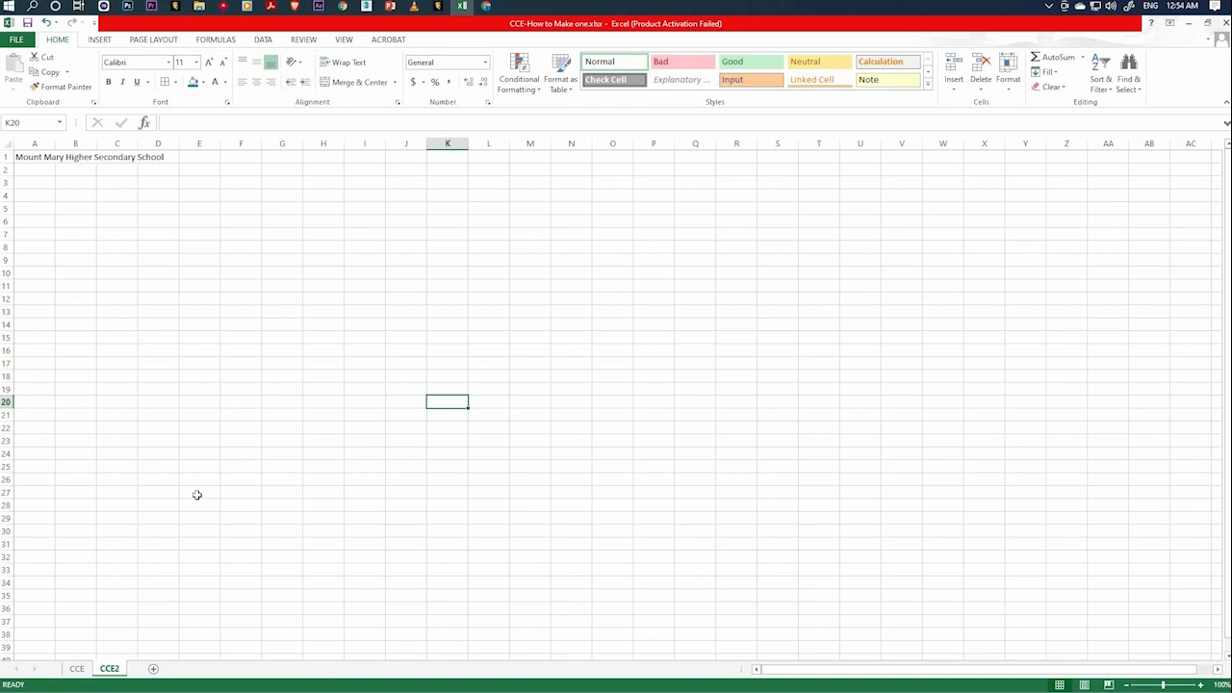
{"action": "left_click", "coordinate": [77, 668]}
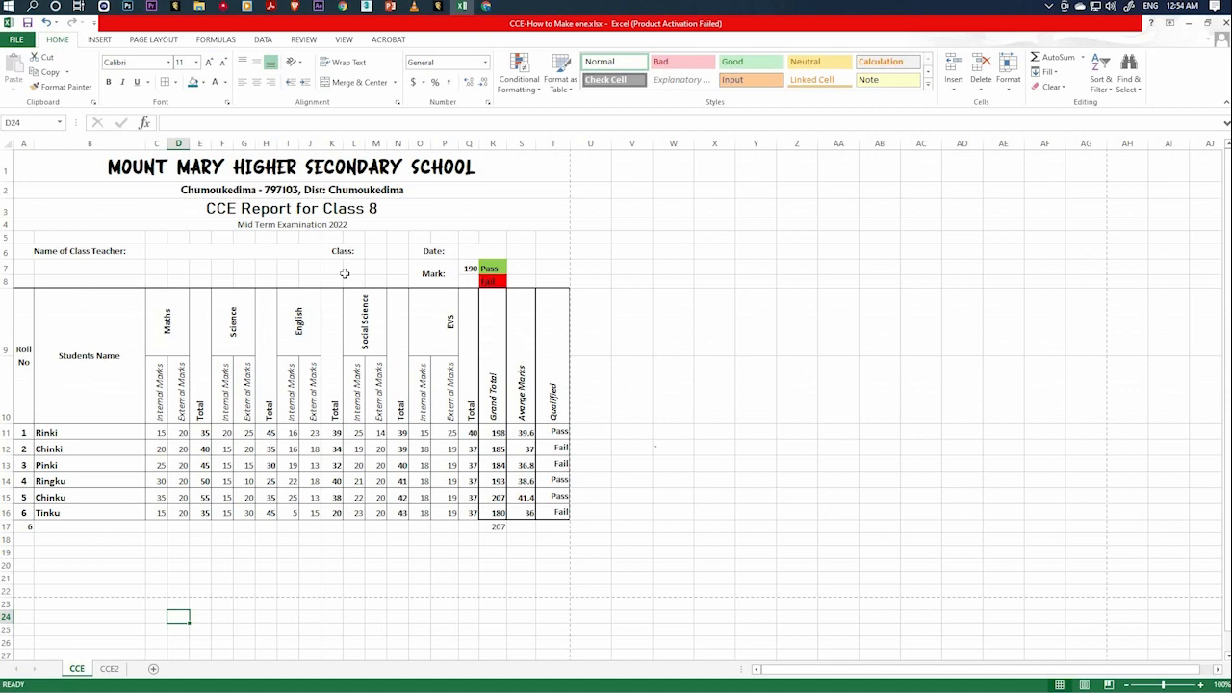
Check the CCE report's page layout in the print preview and return to the sheet.
{"action": "left_click", "coordinate": [380, 329]}
{"action": "left_click", "coordinate": [491, 358]}
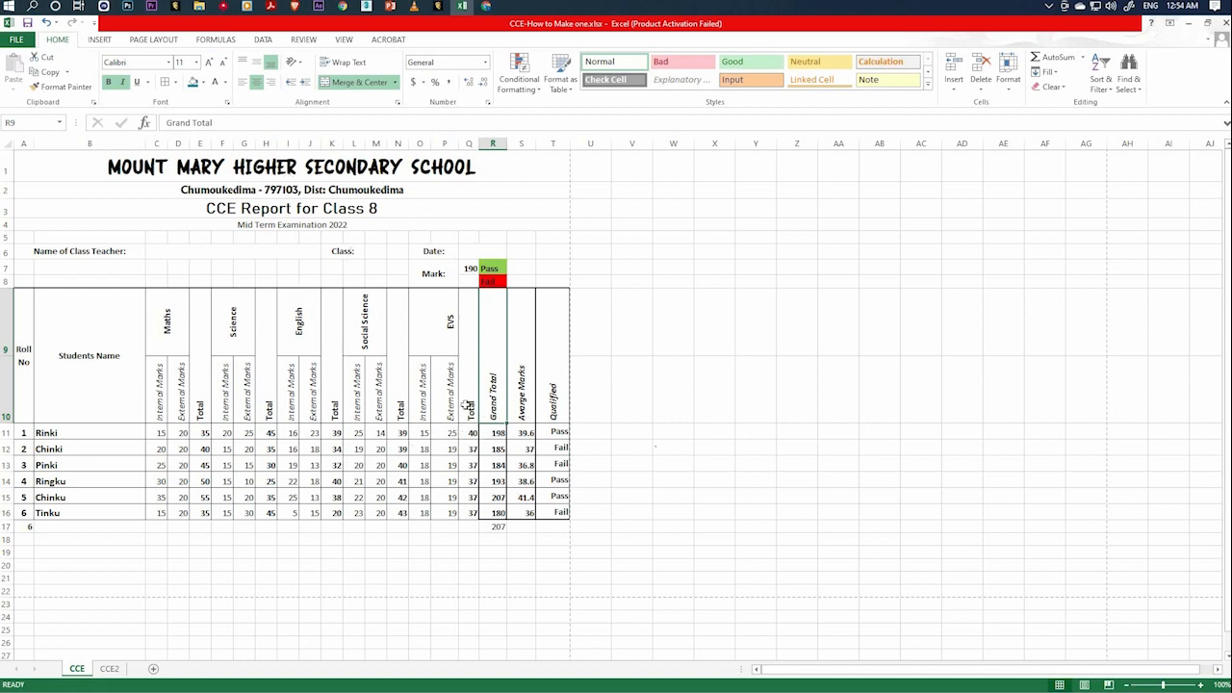
{"action": "left_click", "coordinate": [16, 39]}
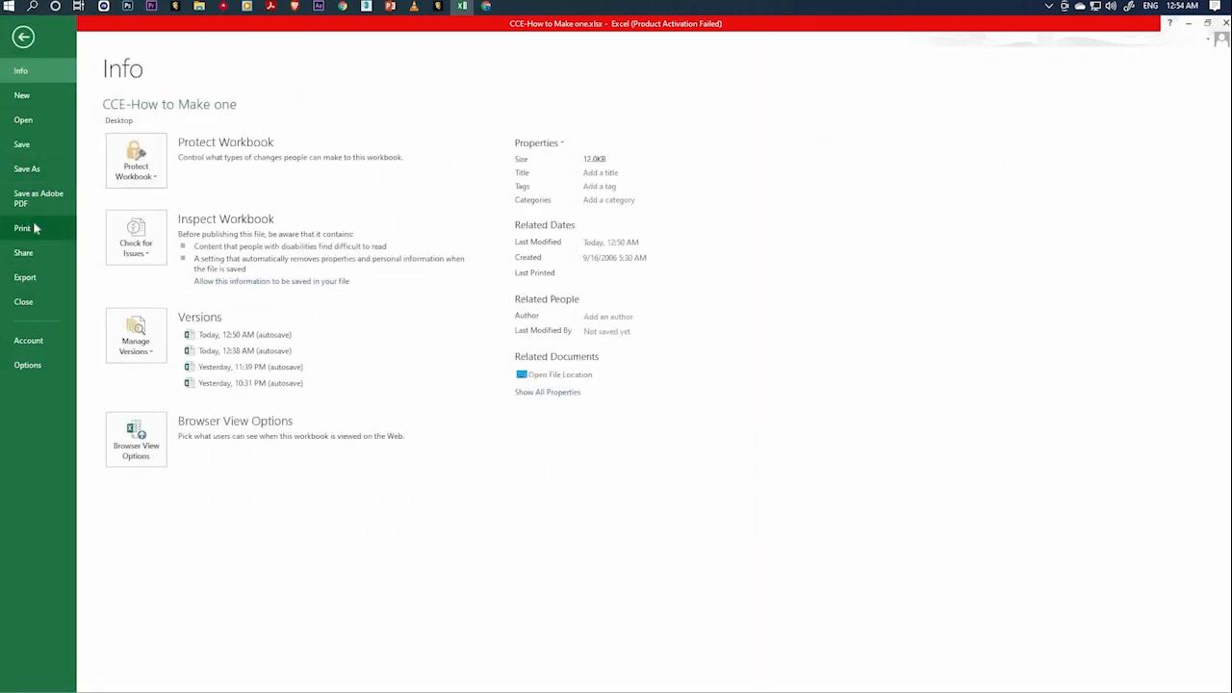
{"action": "left_click", "coordinate": [29, 228]}
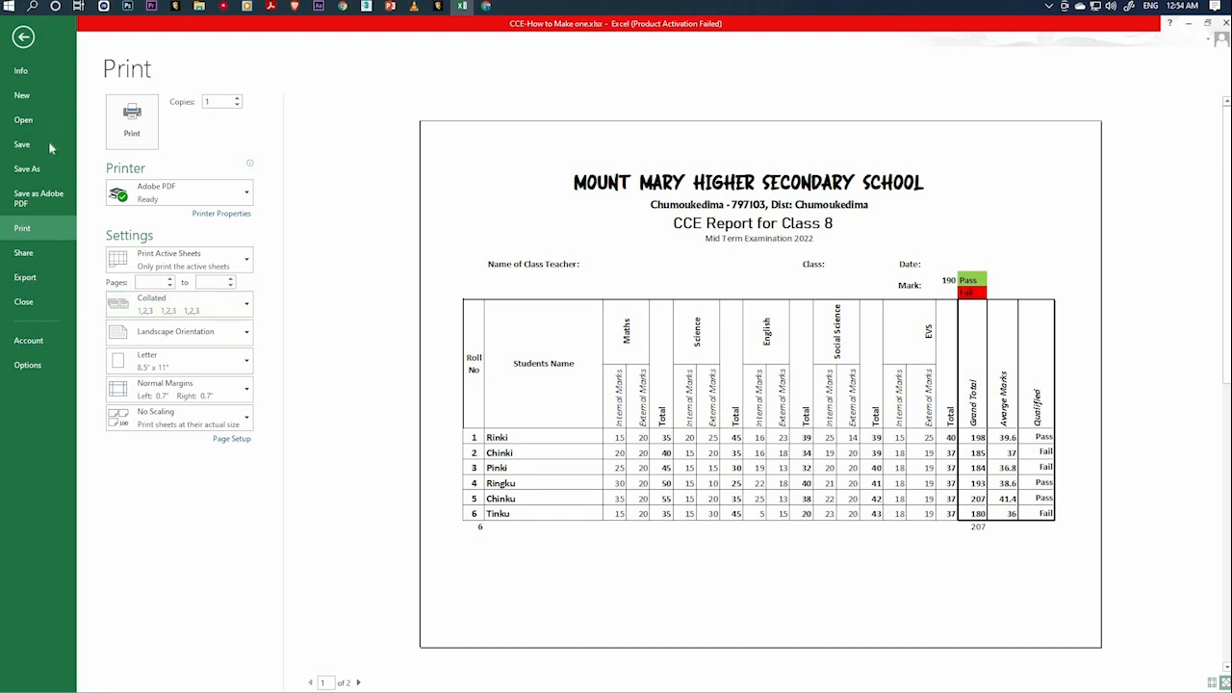
{"action": "left_click", "coordinate": [24, 38]}
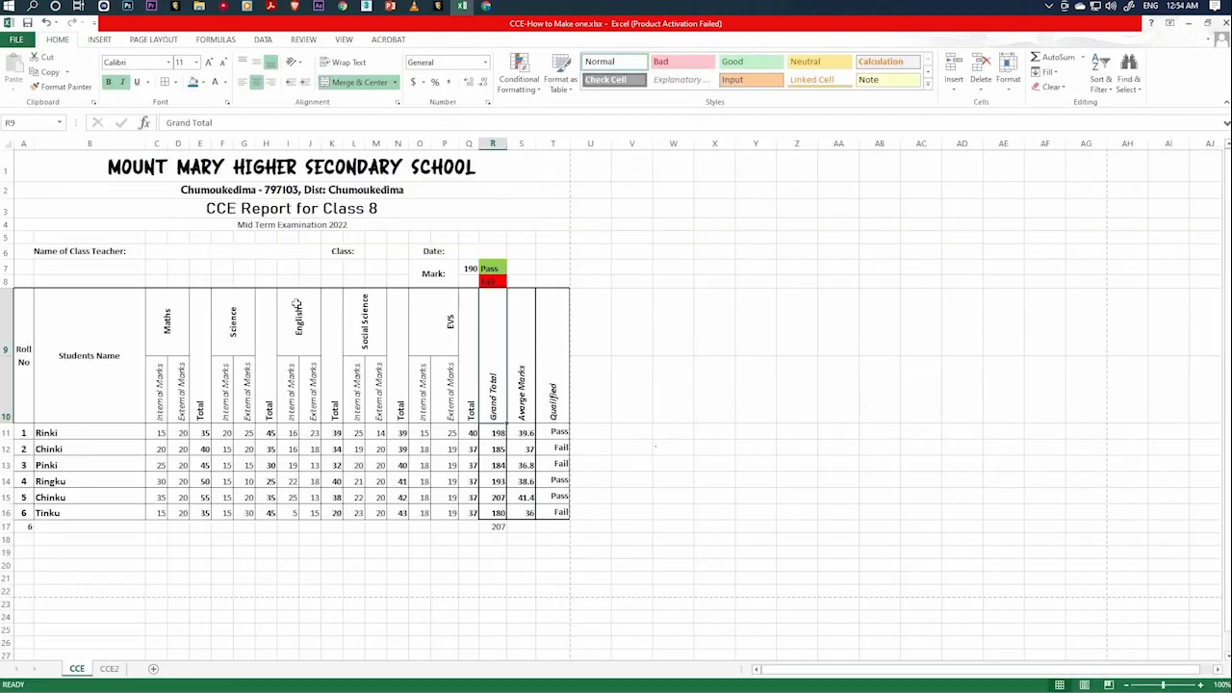
{"action": "key", "text": "Down"}
{"action": "key", "text": "Right"}
{"action": "key", "text": "Right"}
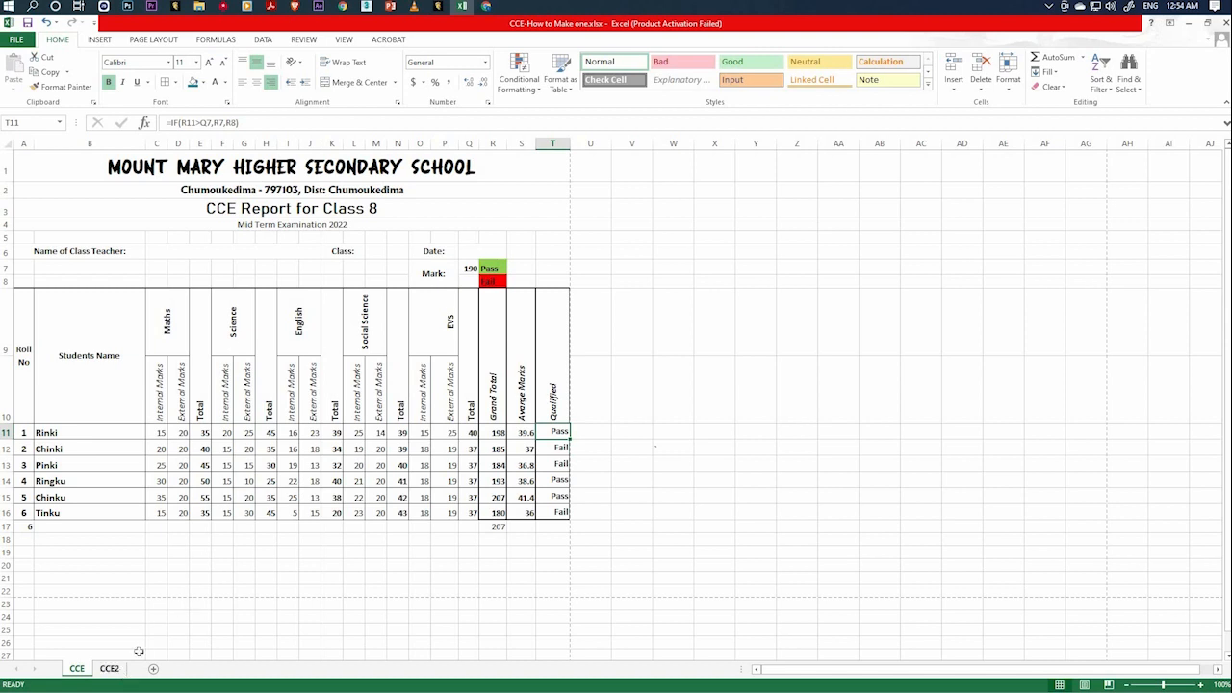
Set the CCE2 sheet's page orientation to Landscape.
{"action": "left_click", "coordinate": [108, 667]}
{"action": "left_click", "coordinate": [323, 385]}
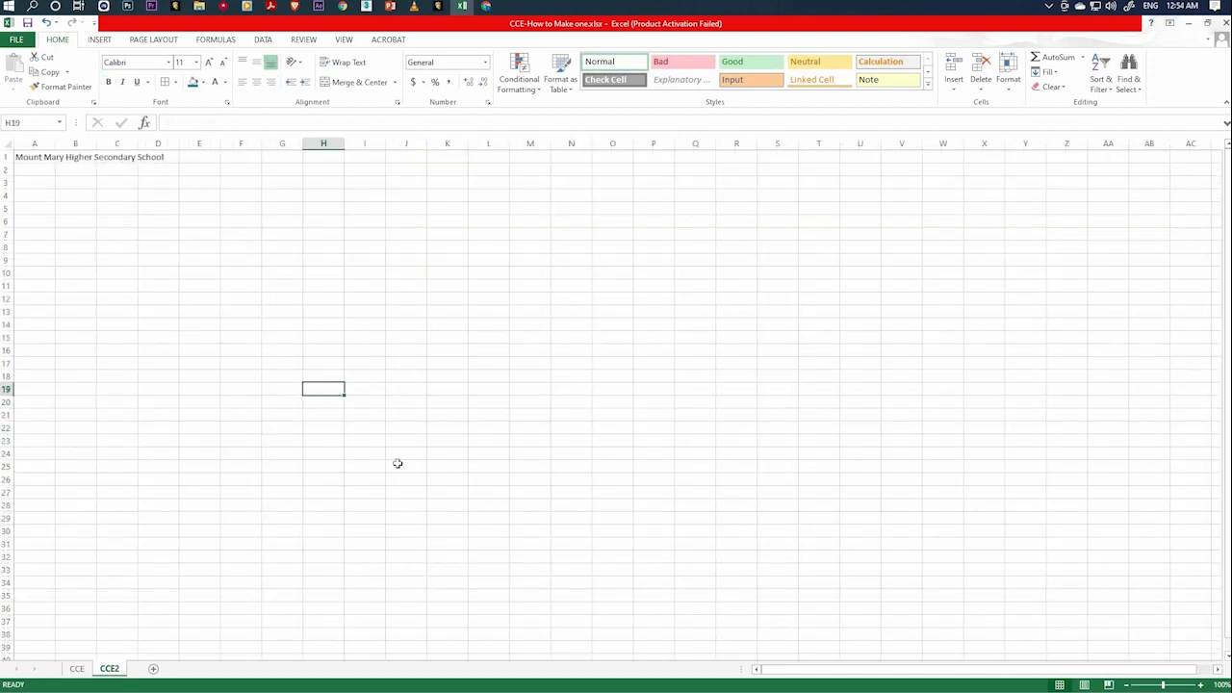
{"action": "left_click", "coordinate": [152, 40]}
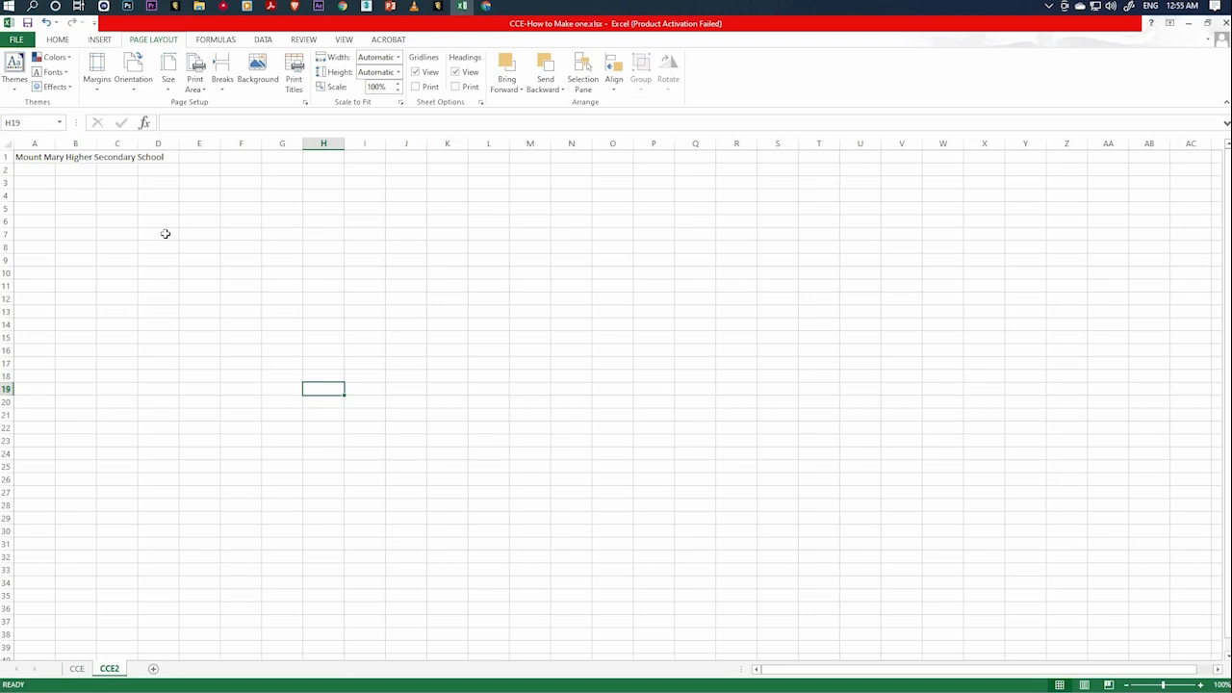
{"action": "left_click", "coordinate": [135, 79]}
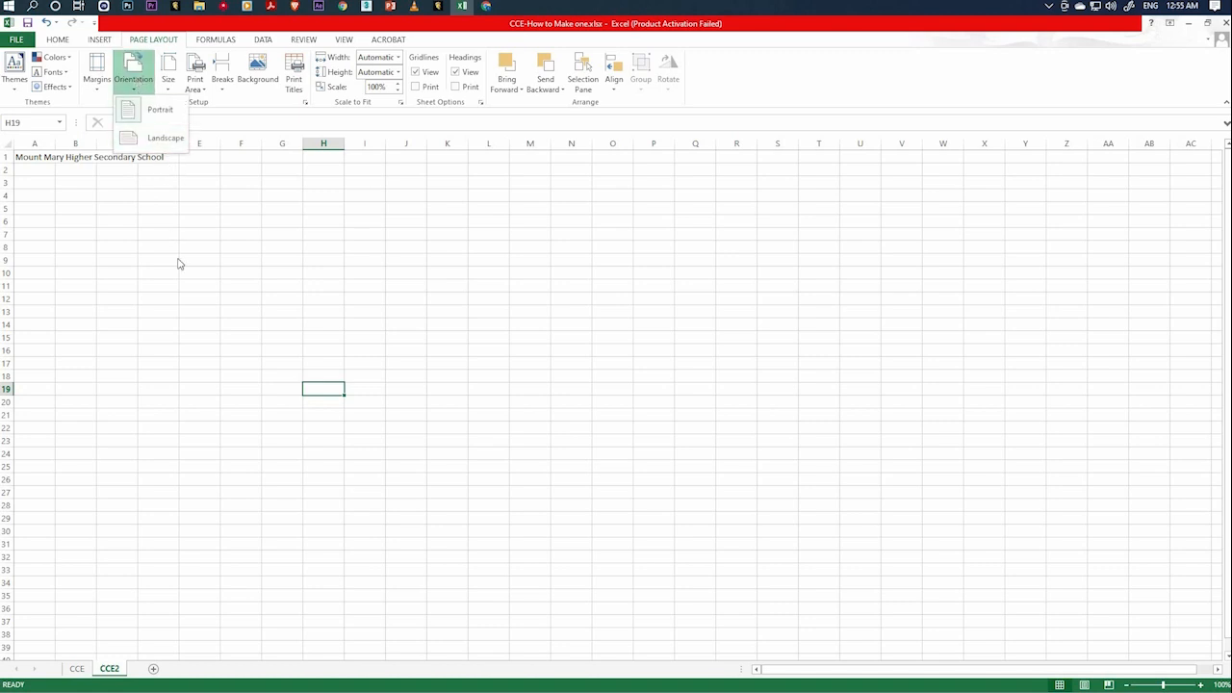
{"action": "left_click", "coordinate": [402, 159]}
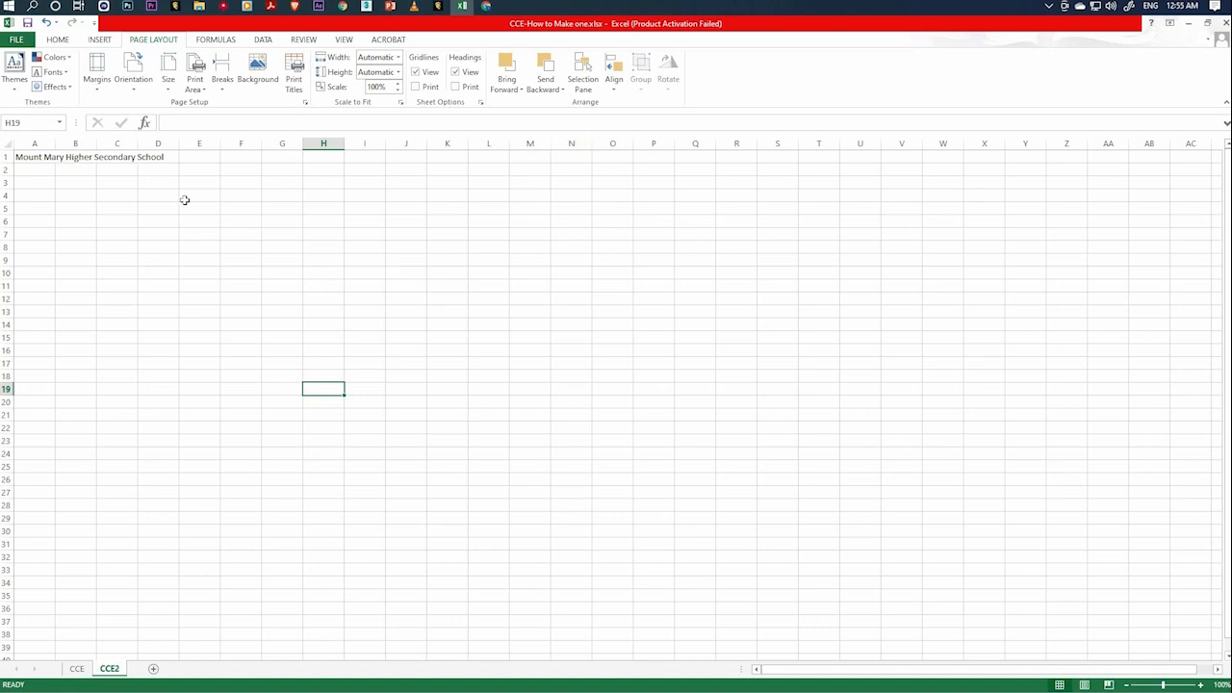
{"action": "left_click", "coordinate": [133, 85]}
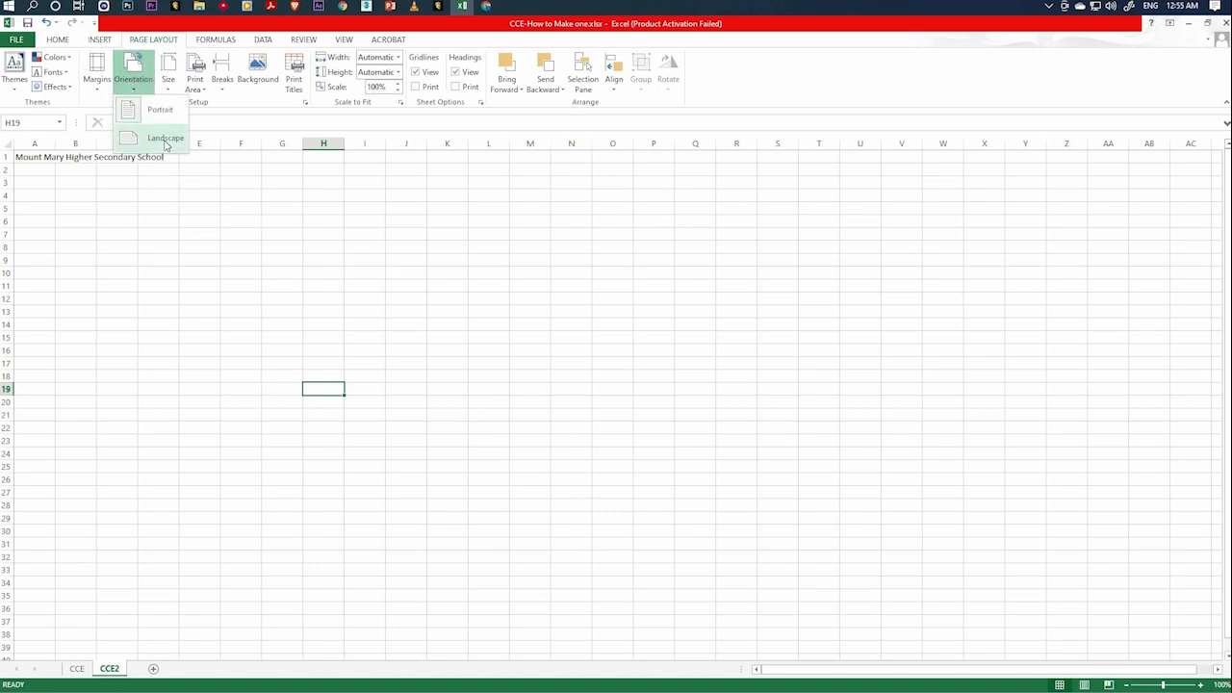
{"action": "left_click", "coordinate": [165, 141]}
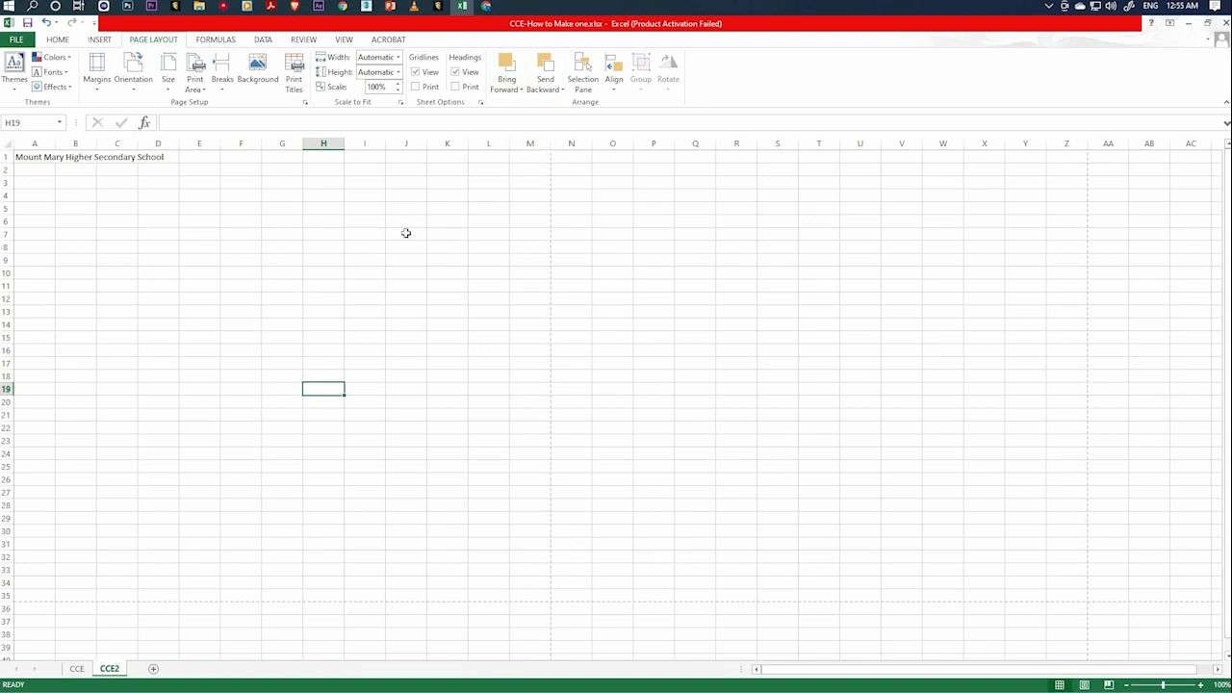
Examine the dashed page-break lines that mark the printable page area on the CCE2 sheet.
{"action": "left_click", "coordinate": [381, 257]}
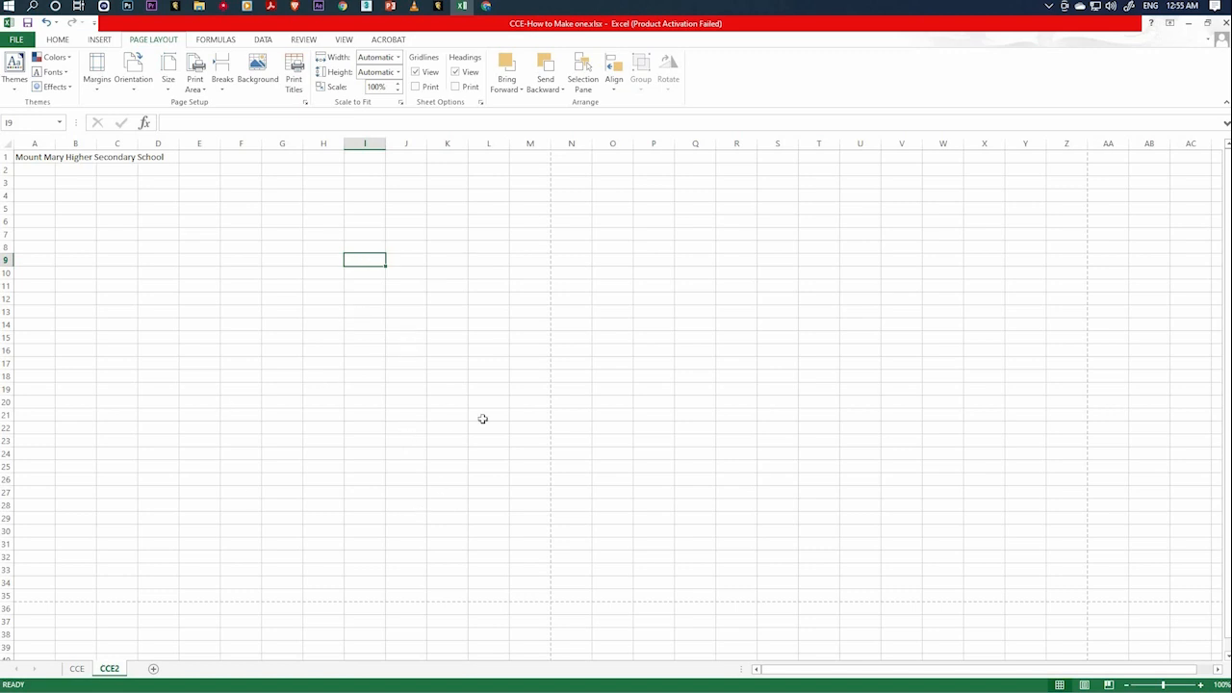
{"action": "left_click", "coordinate": [406, 338]}
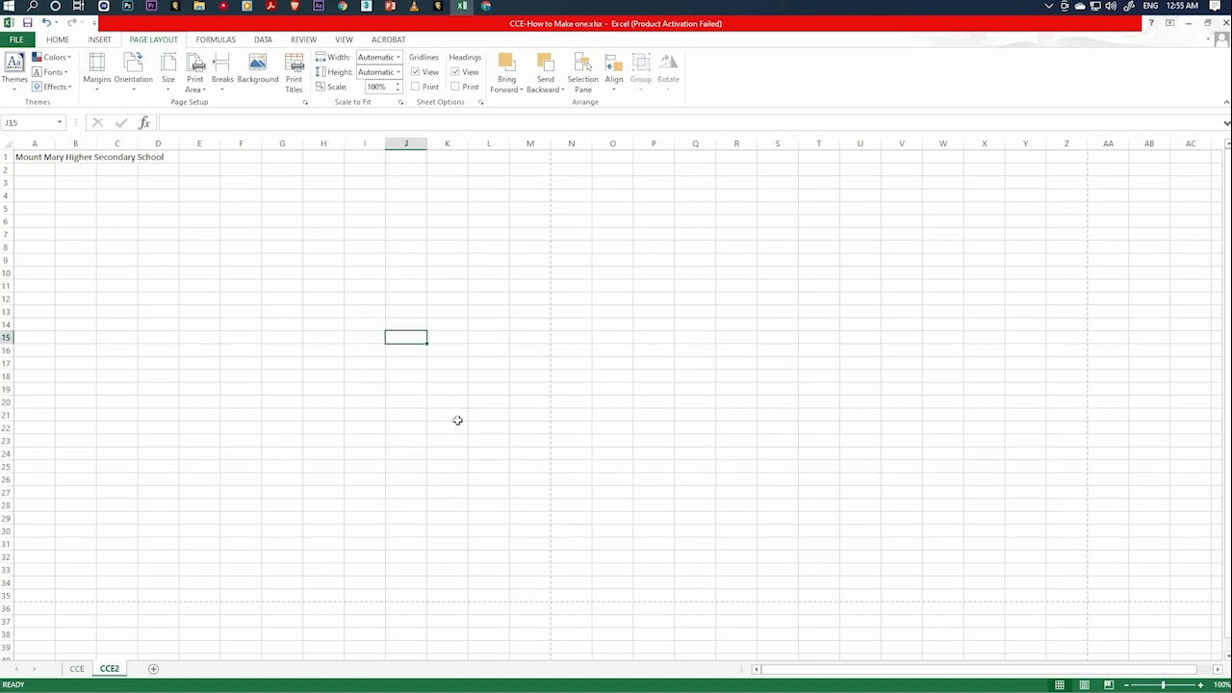
{"action": "left_click", "coordinate": [670, 464]}
{"action": "left_click", "coordinate": [620, 618]}
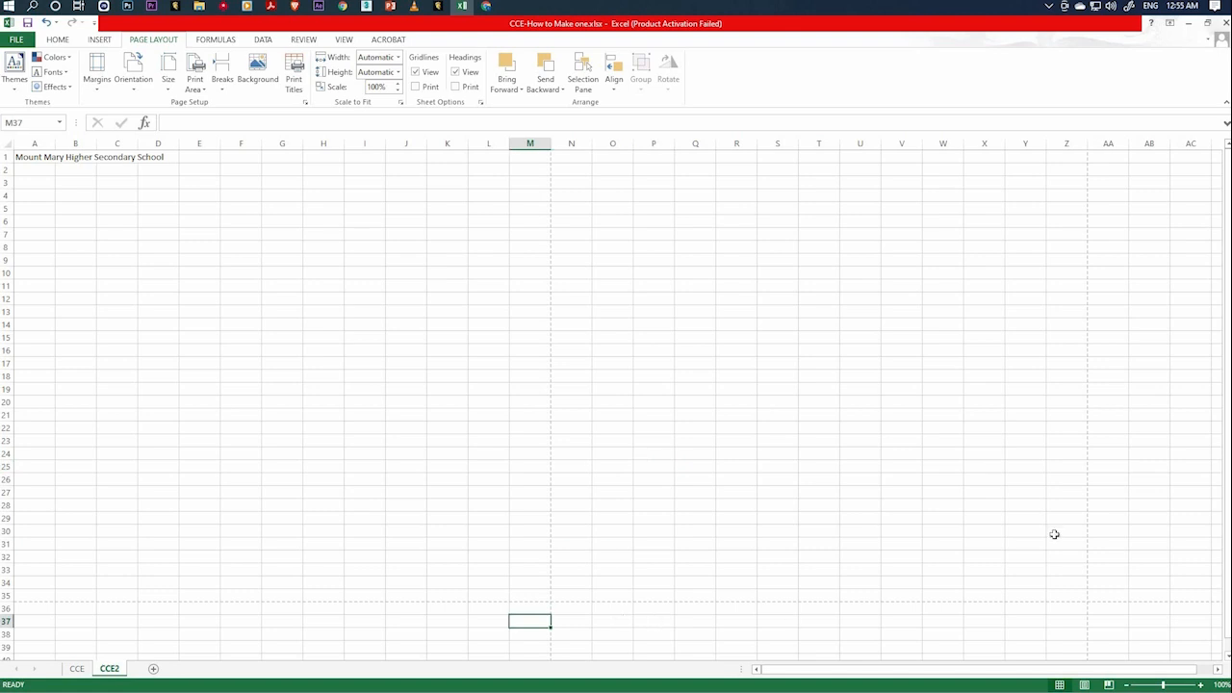
{"action": "left_click", "coordinate": [283, 312]}
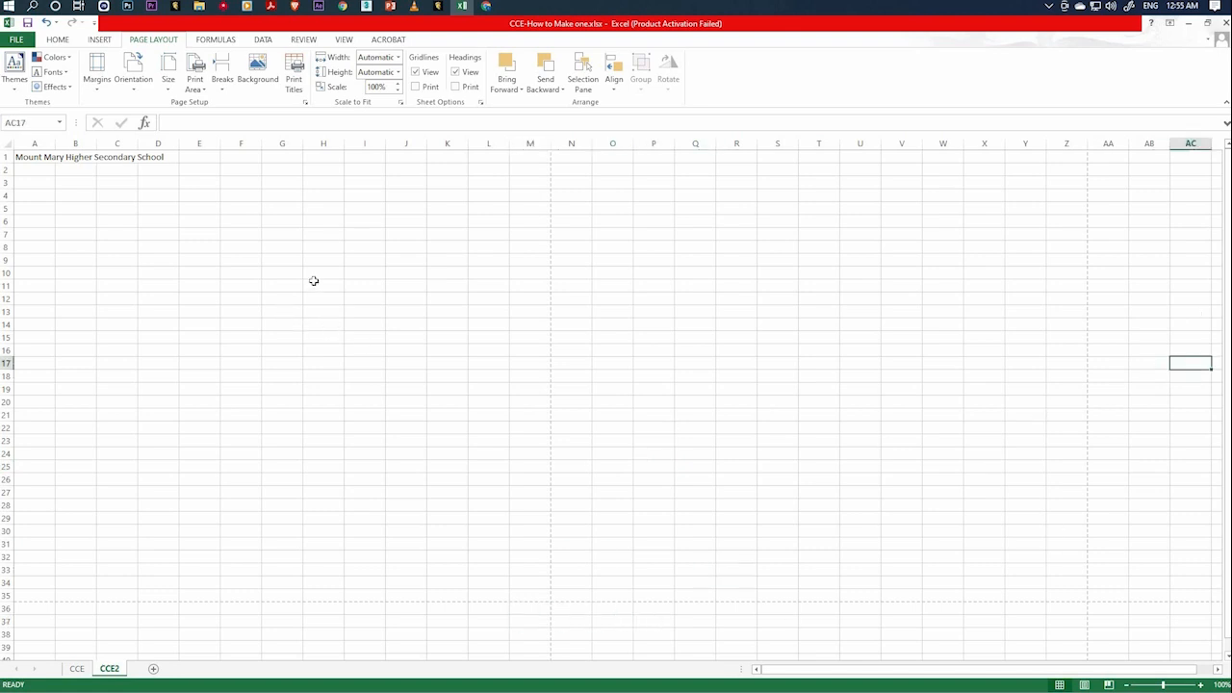
{"action": "left_click", "coordinate": [257, 277]}
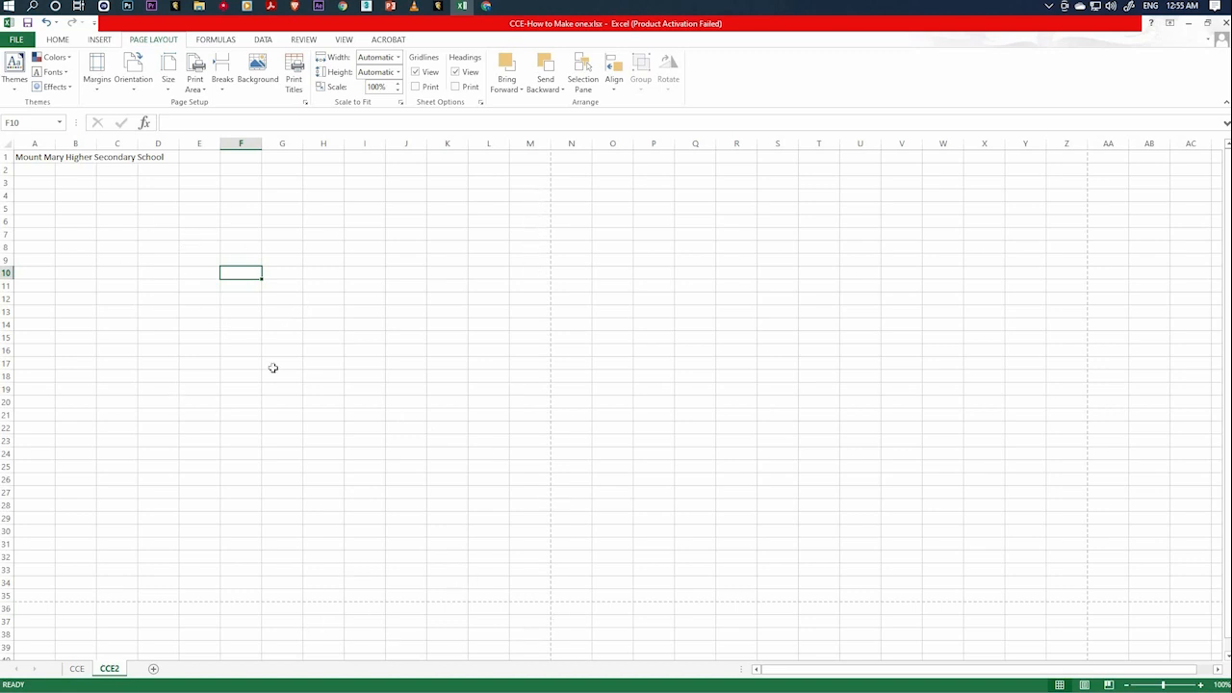
{"action": "left_click", "coordinate": [378, 391]}
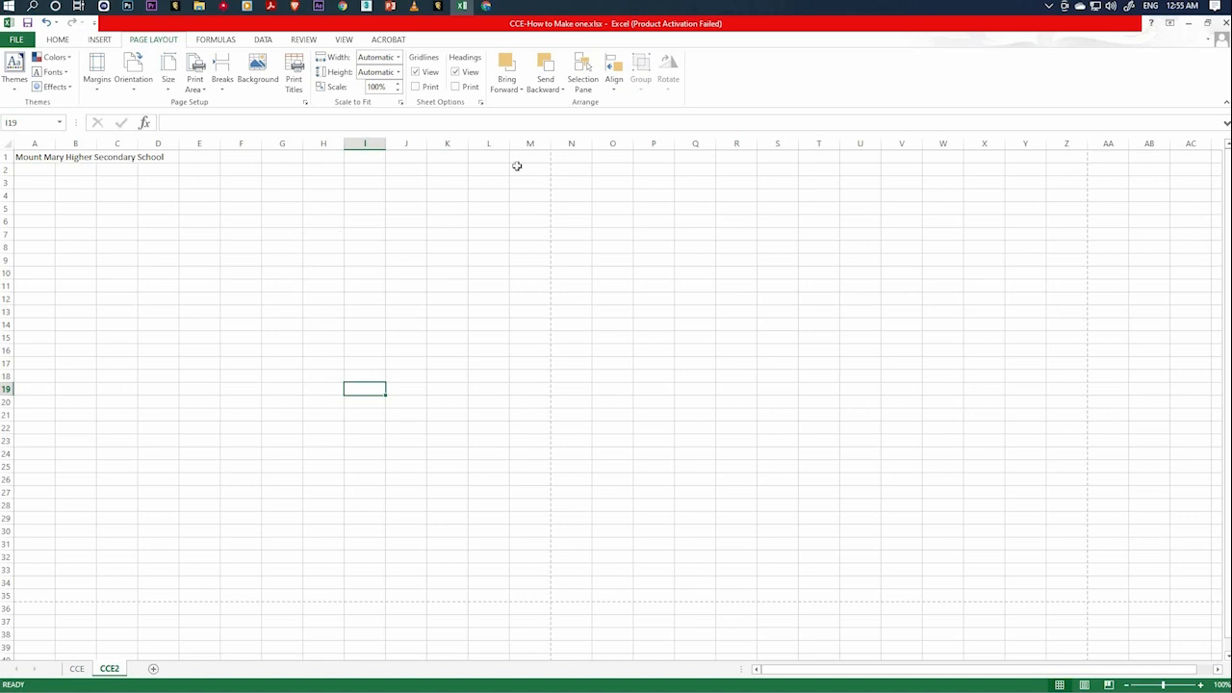
{"action": "left_click", "coordinate": [416, 321]}
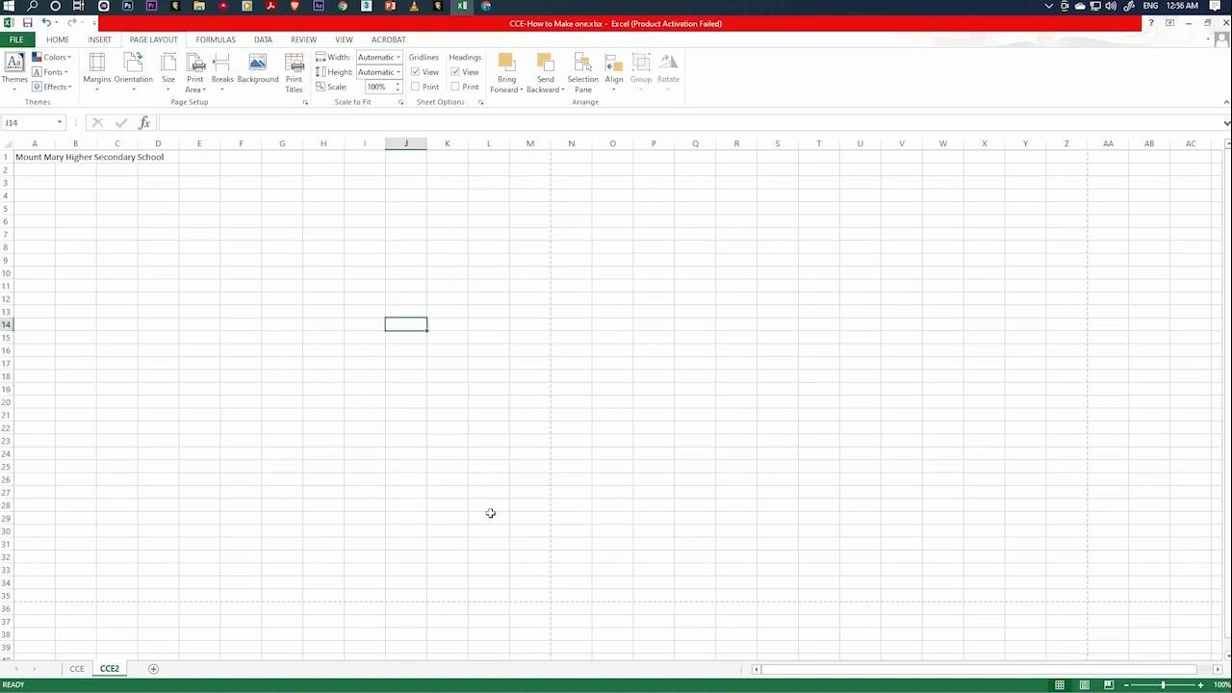
{"action": "left_click", "coordinate": [381, 352]}
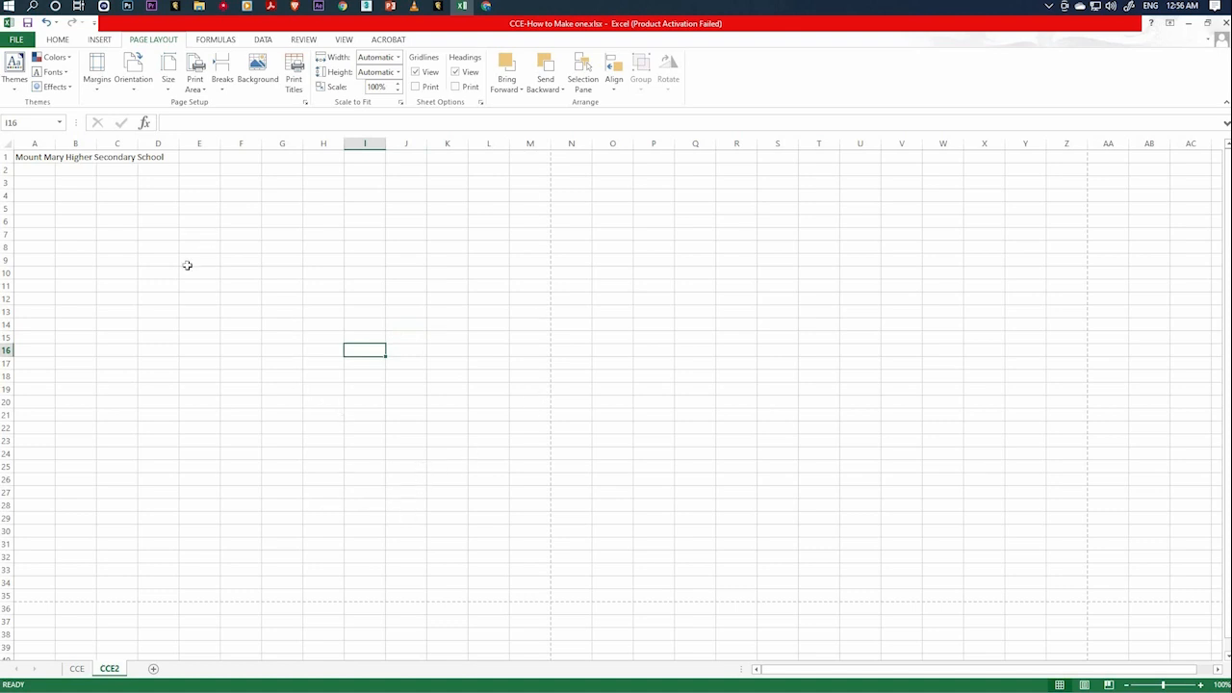
Set the CCE2 sheet's paper size to A4.
{"action": "left_click", "coordinate": [169, 82]}
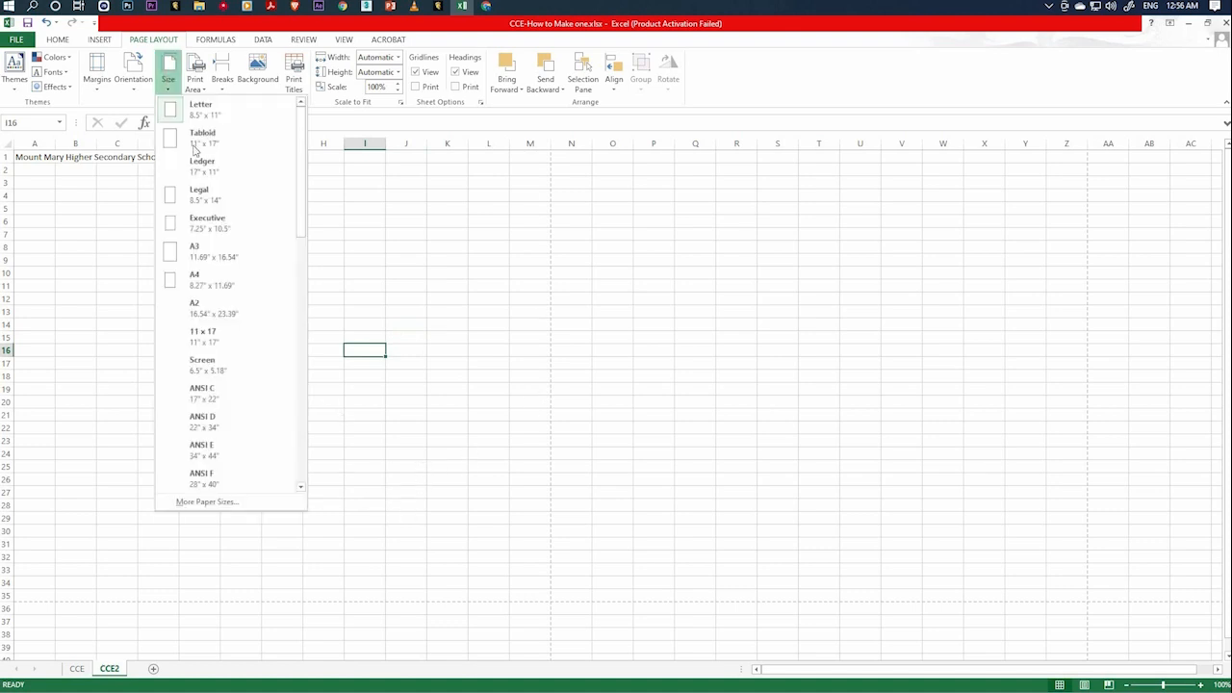
{"action": "left_click", "coordinate": [231, 281]}
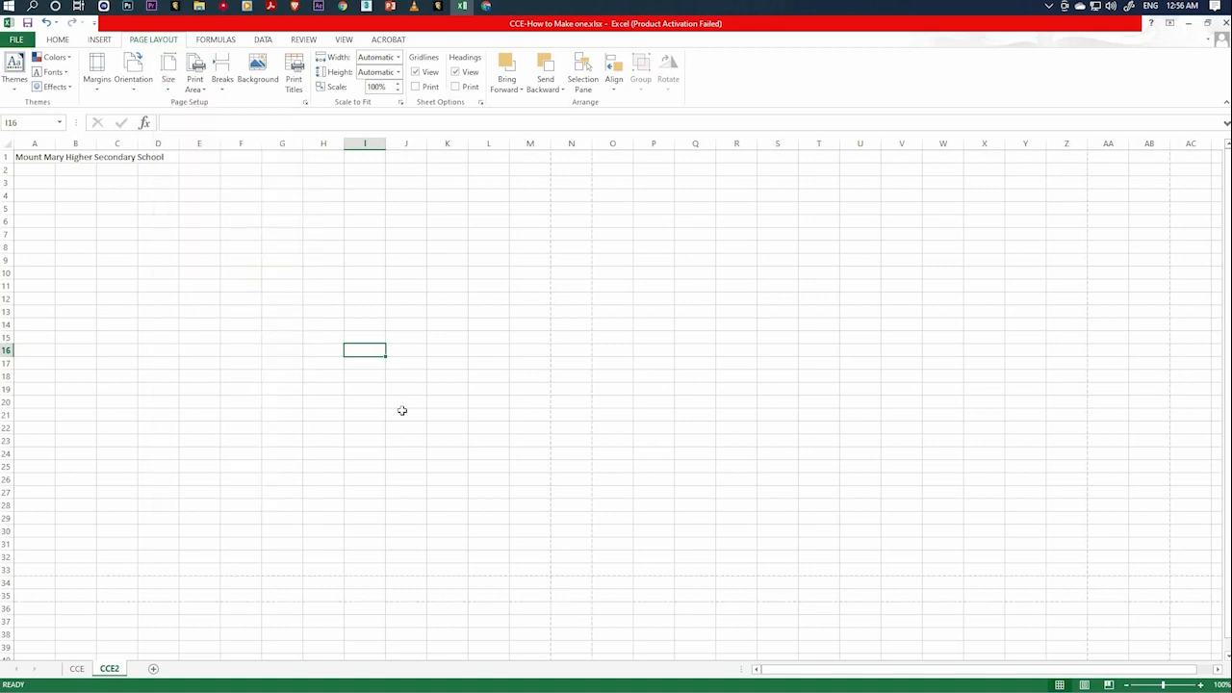
{"action": "left_click", "coordinate": [367, 404]}
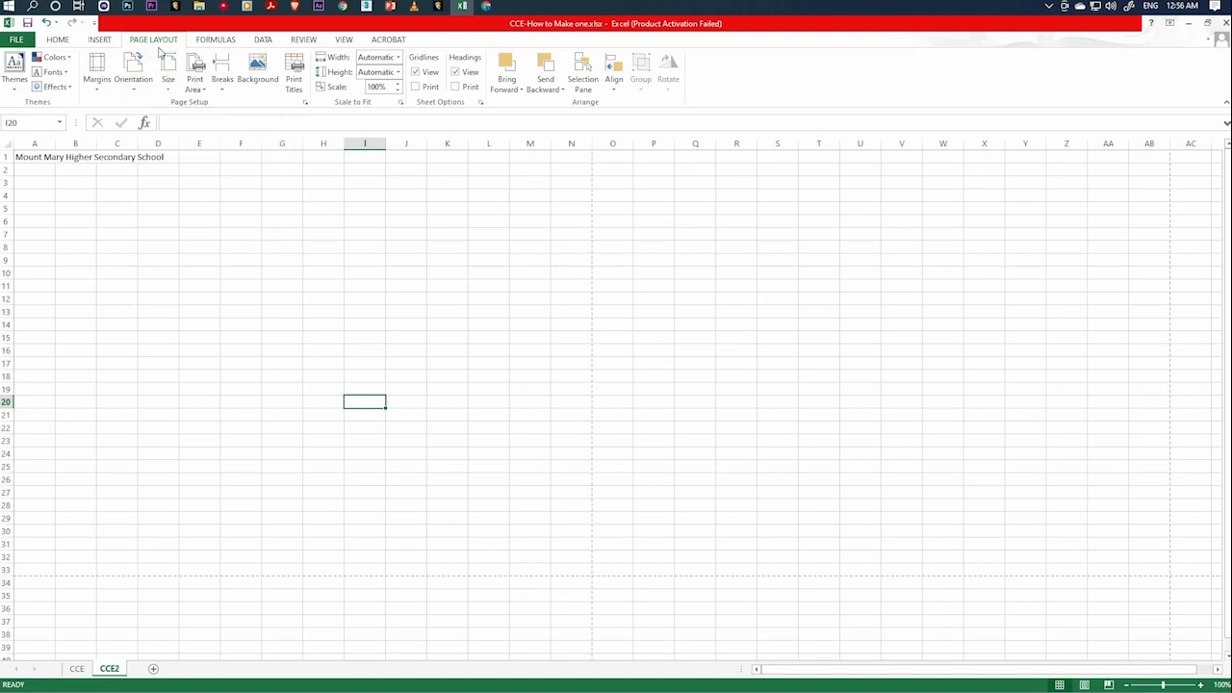
Compare how the school name is placed across the page on the CCE sheet with cell A1 on CCE2.
{"action": "left_click", "coordinate": [59, 41]}
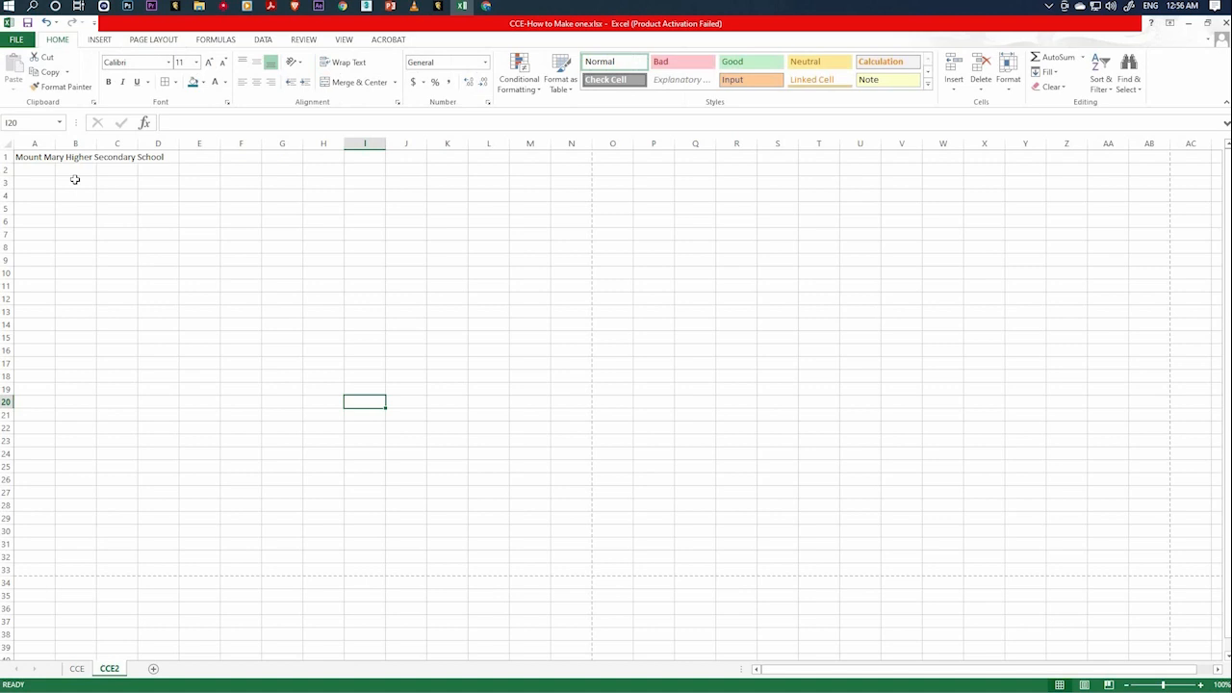
{"action": "left_click", "coordinate": [142, 198]}
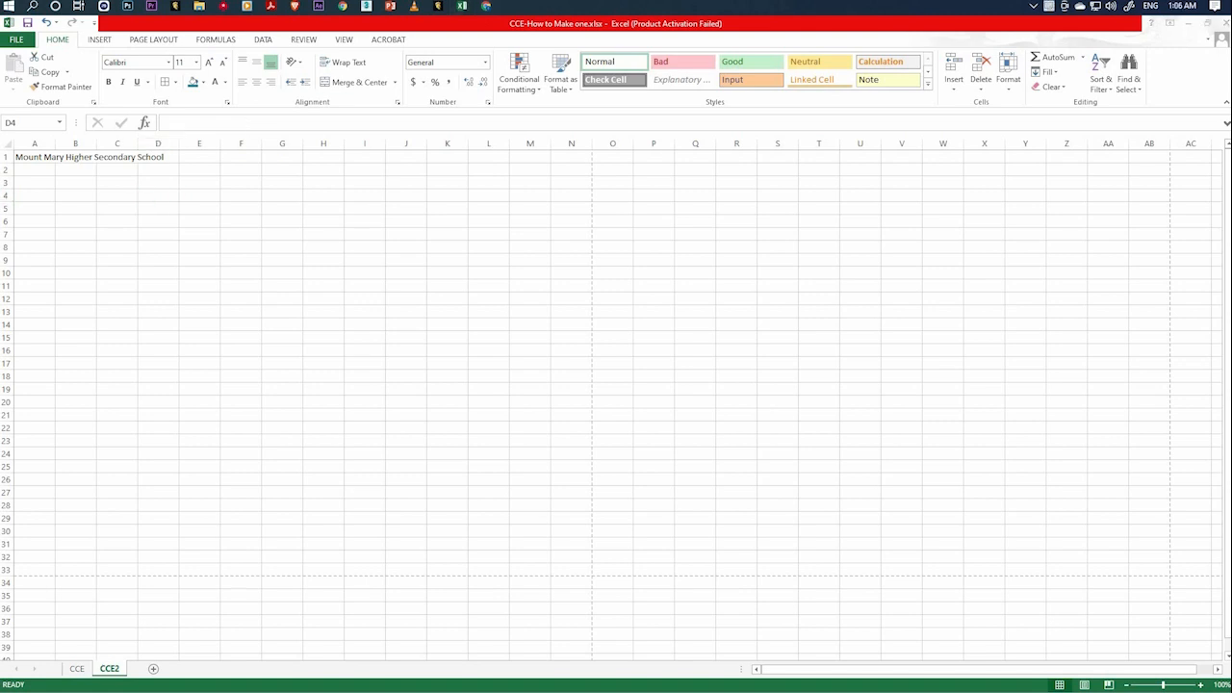
{"action": "left_click", "coordinate": [82, 670]}
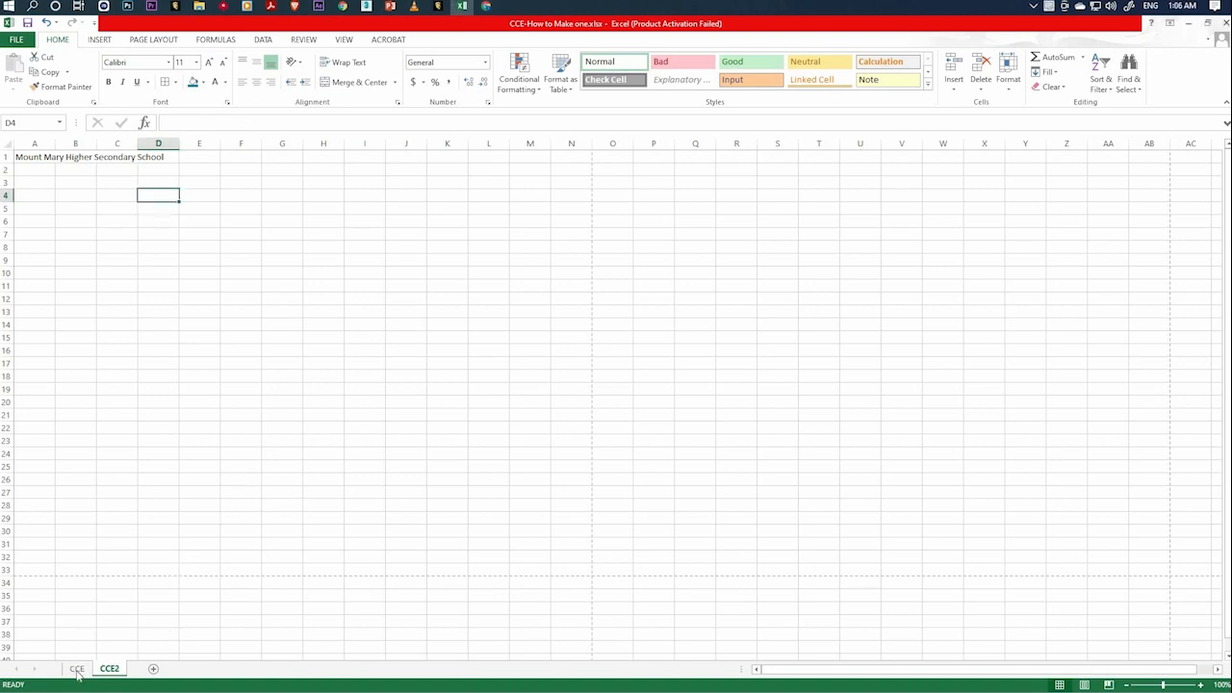
{"action": "left_click", "coordinate": [77, 669]}
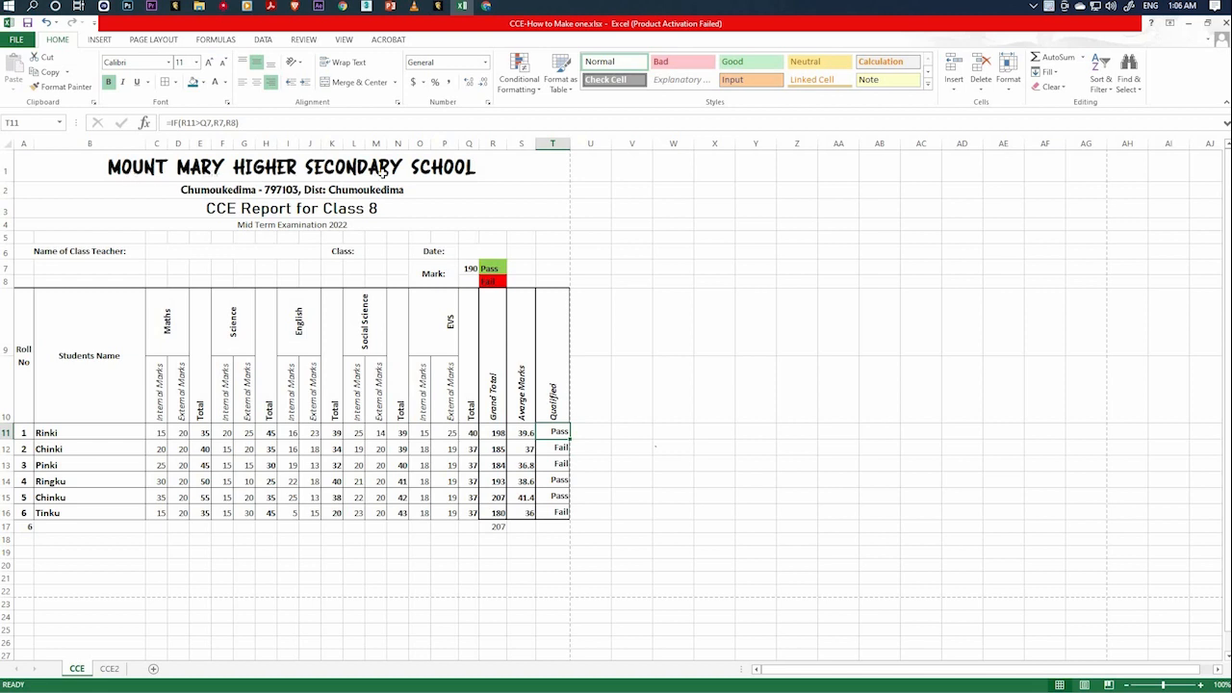
{"action": "left_click", "coordinate": [109, 668]}
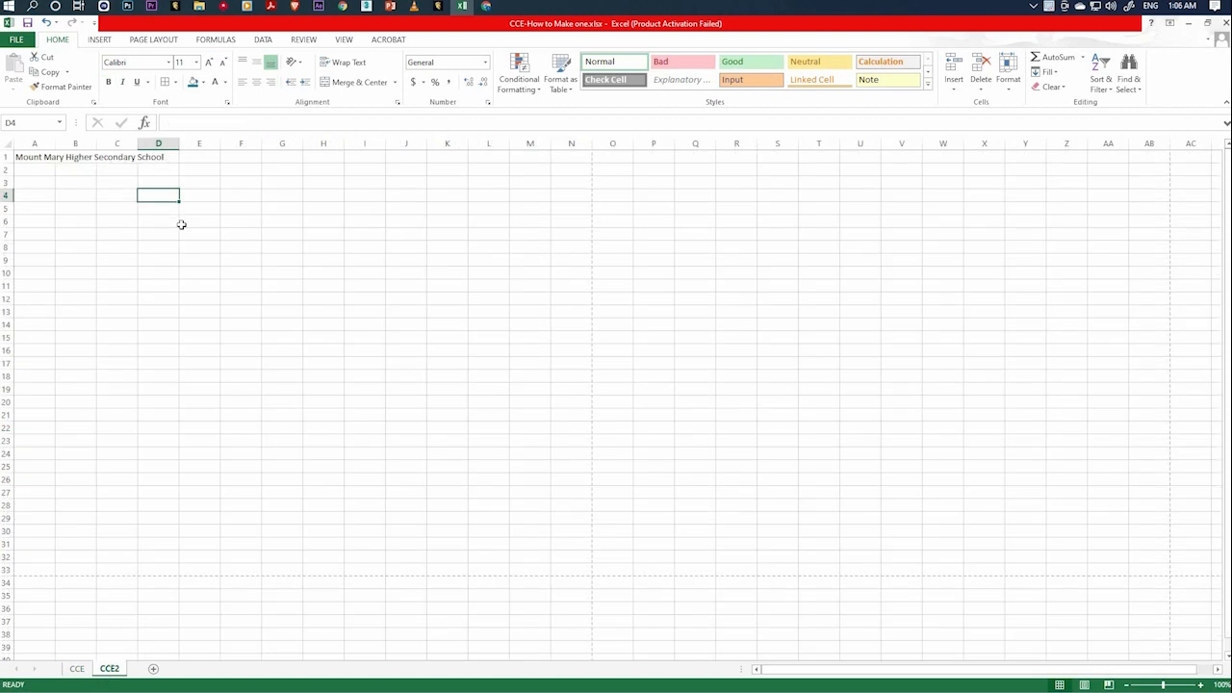
{"action": "left_click", "coordinate": [30, 159]}
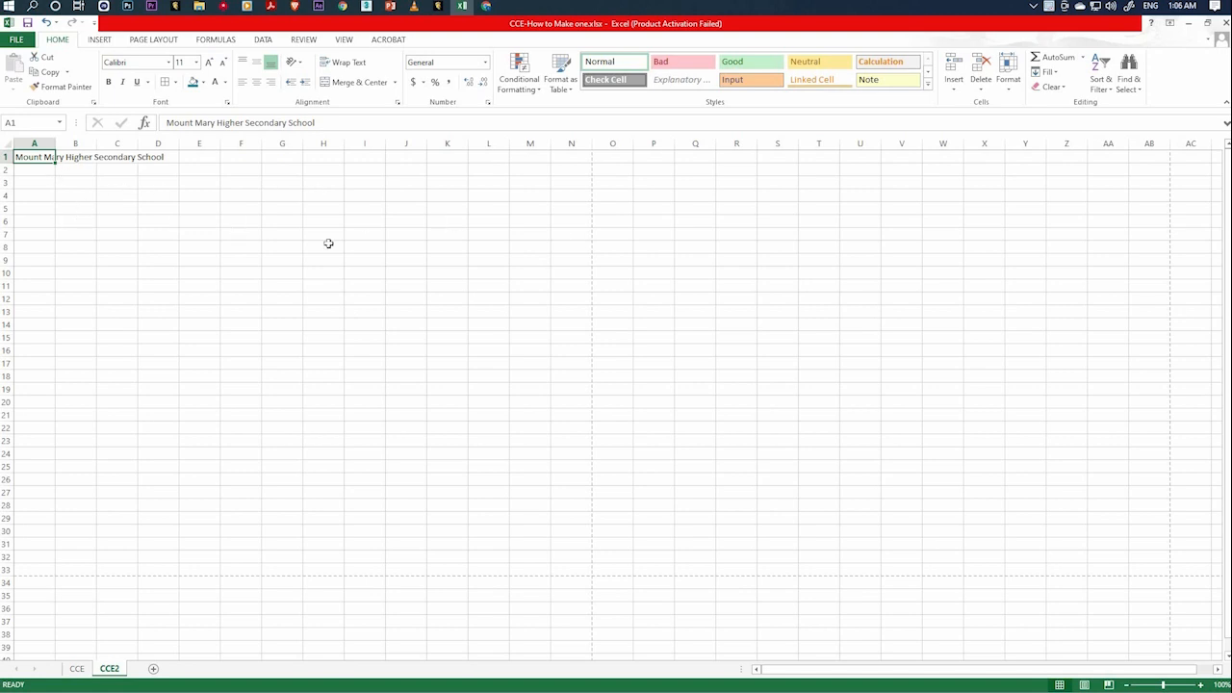
{"action": "left_click", "coordinate": [77, 669]}
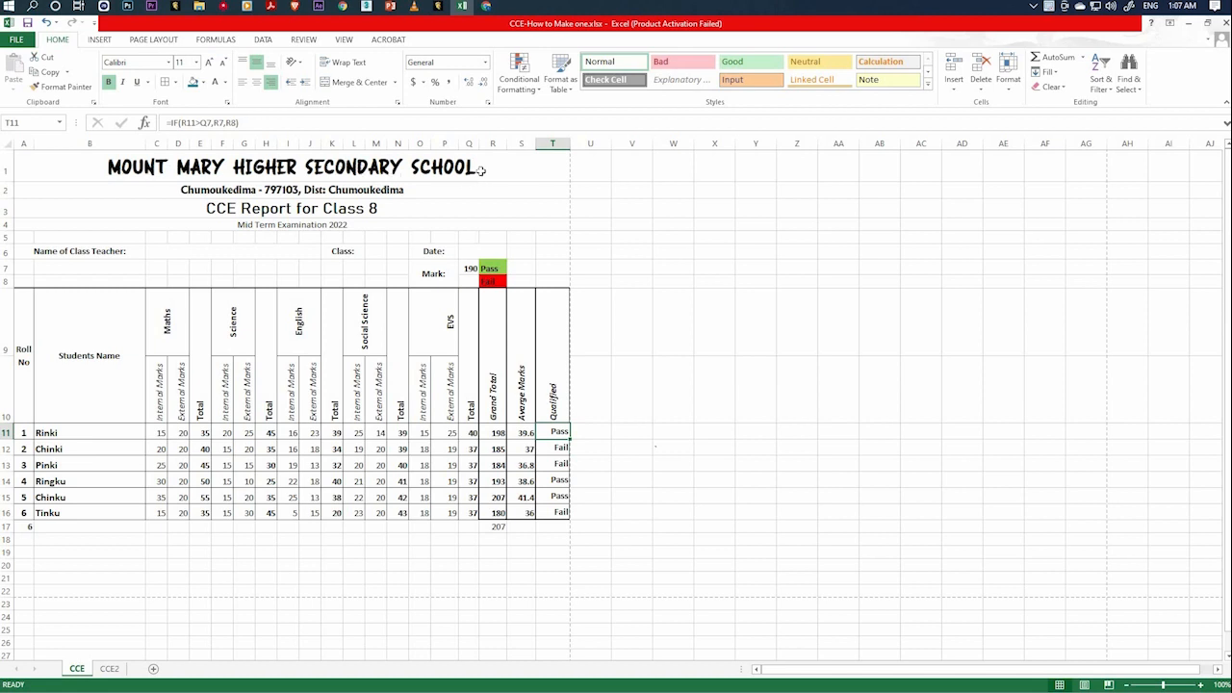
{"action": "left_click", "coordinate": [108, 669]}
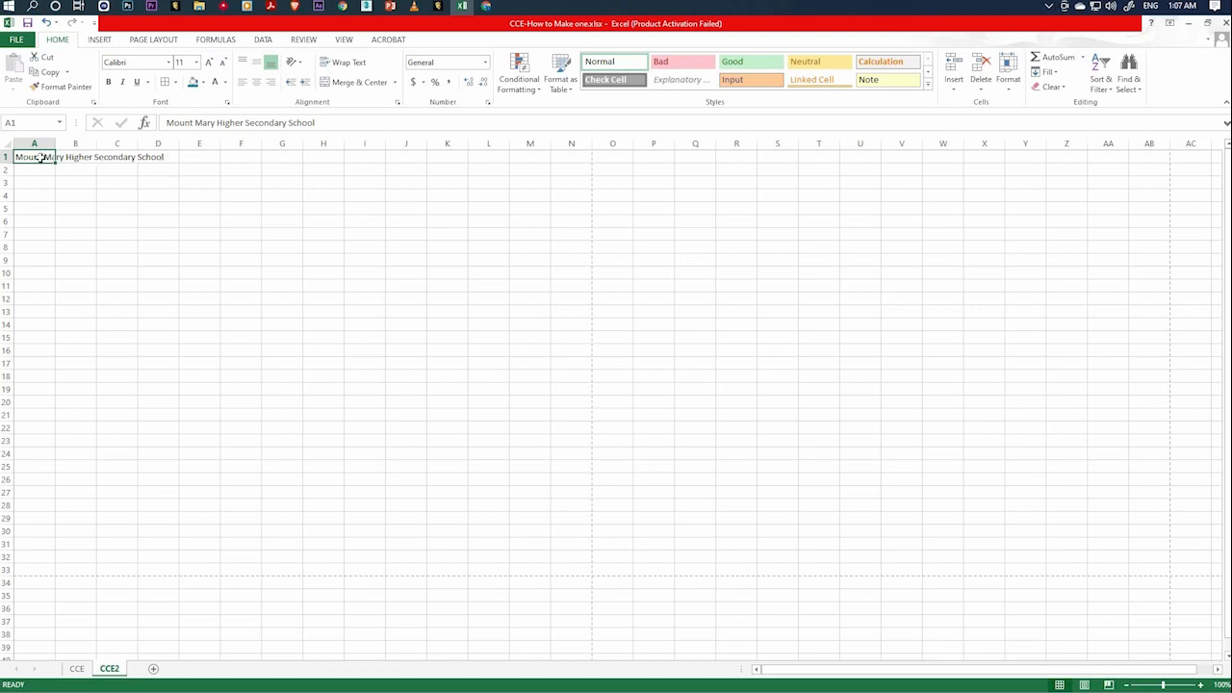
Merge and center the school name across cells A1 to N1 on the CCE2 sheet.
{"action": "left_click_drag", "start_coordinate": [46, 157], "coordinate": [563, 173]}
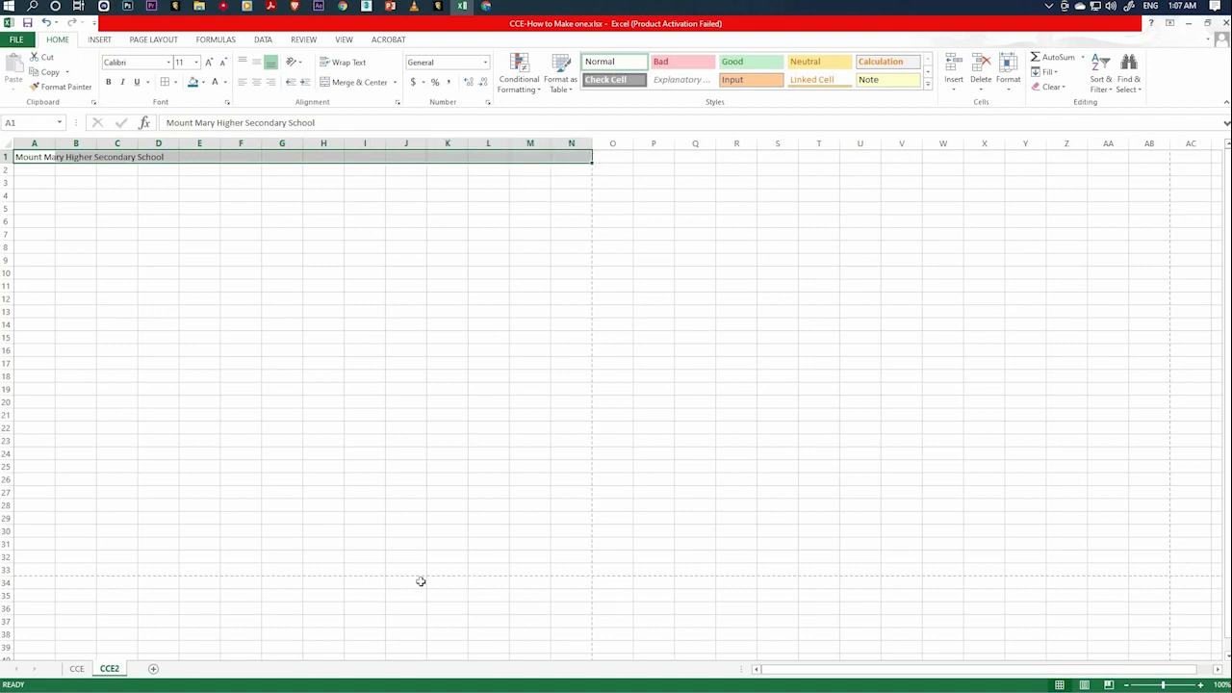
{"action": "left_click", "coordinate": [575, 158]}
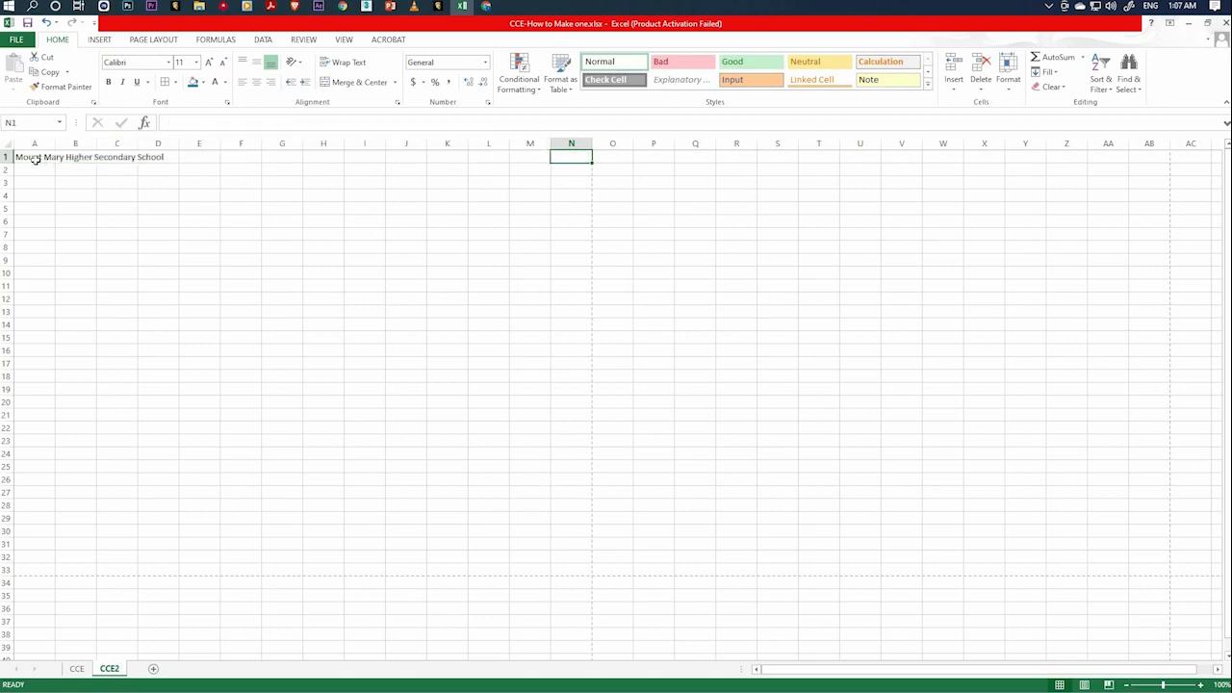
{"action": "left_click_drag", "start_coordinate": [35, 160], "coordinate": [589, 157]}
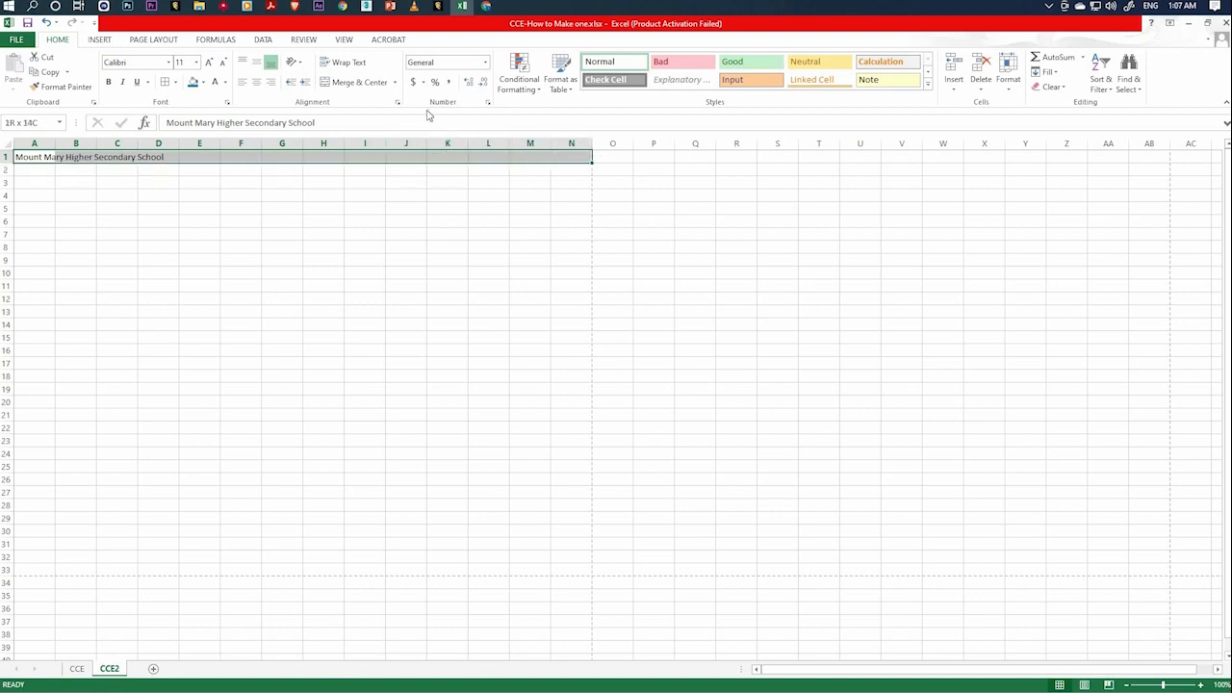
{"action": "left_click", "coordinate": [358, 82]}
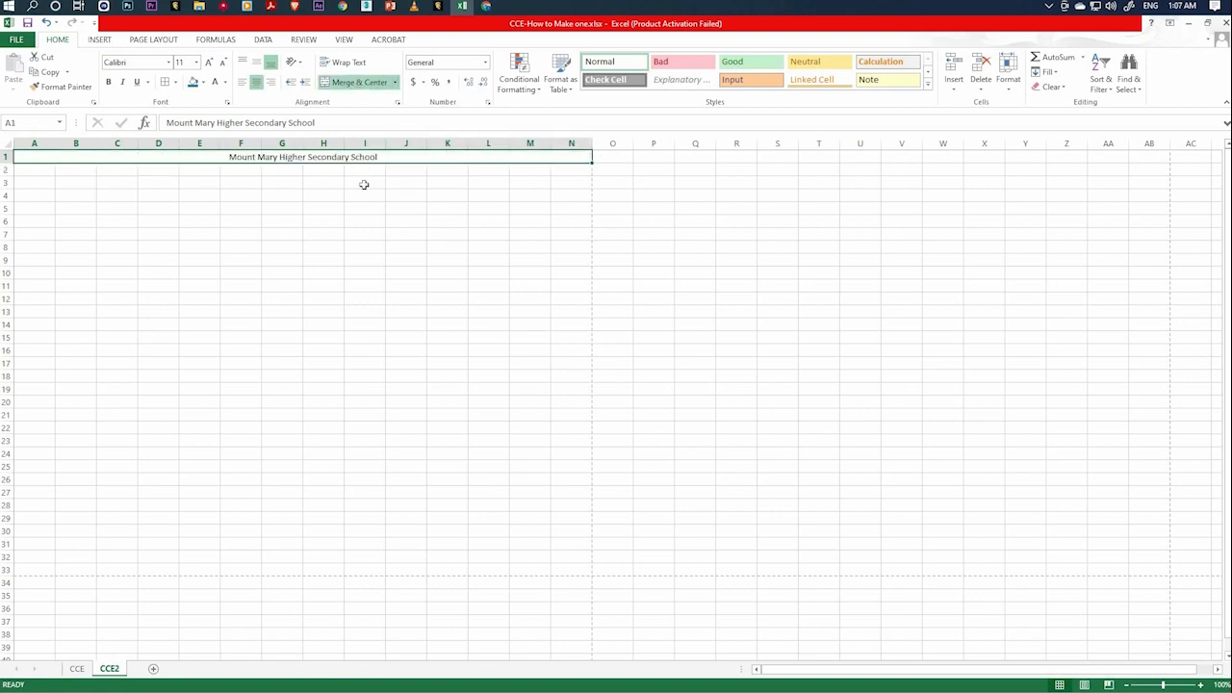
{"action": "left_click", "coordinate": [285, 259]}
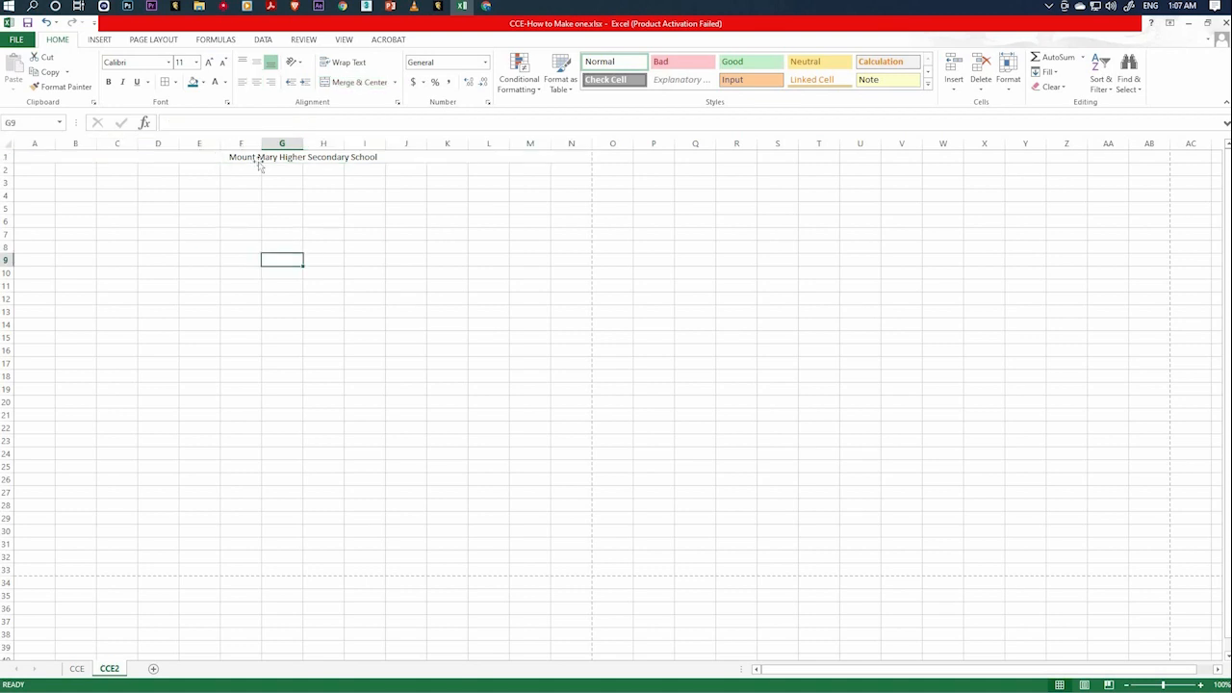
Format the school name in row 1 with the Bahnschrift font at size 26.
{"action": "left_click", "coordinate": [267, 162]}
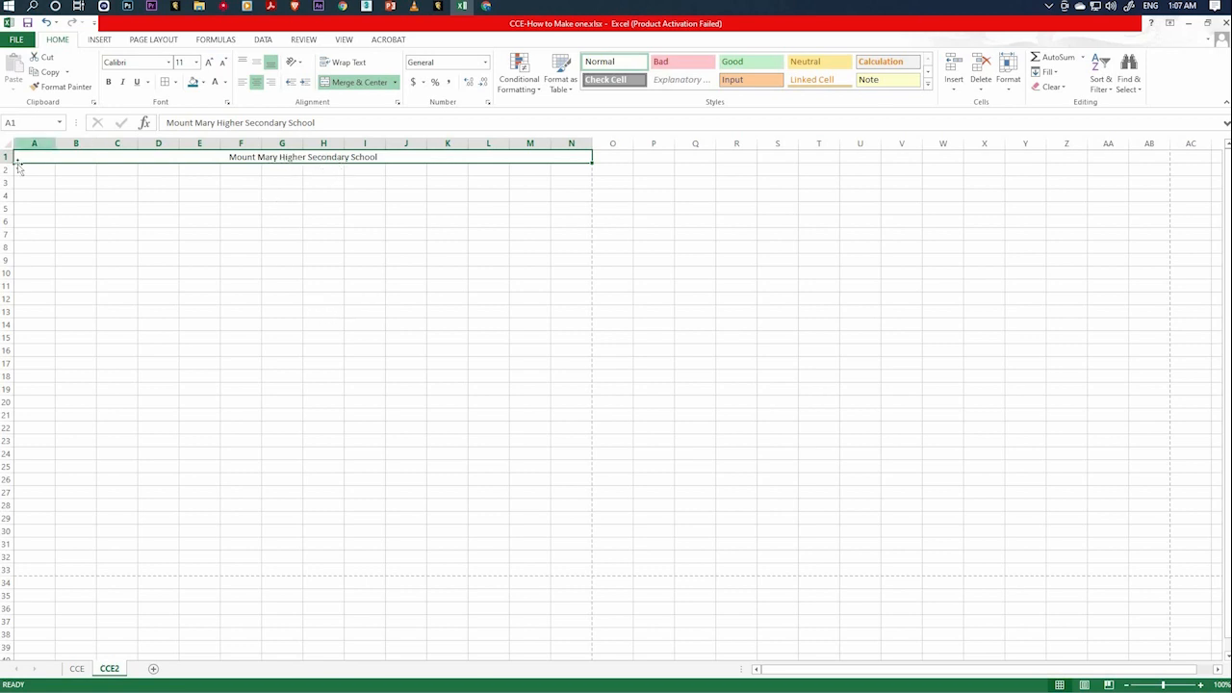
{"action": "left_click", "coordinate": [169, 61]}
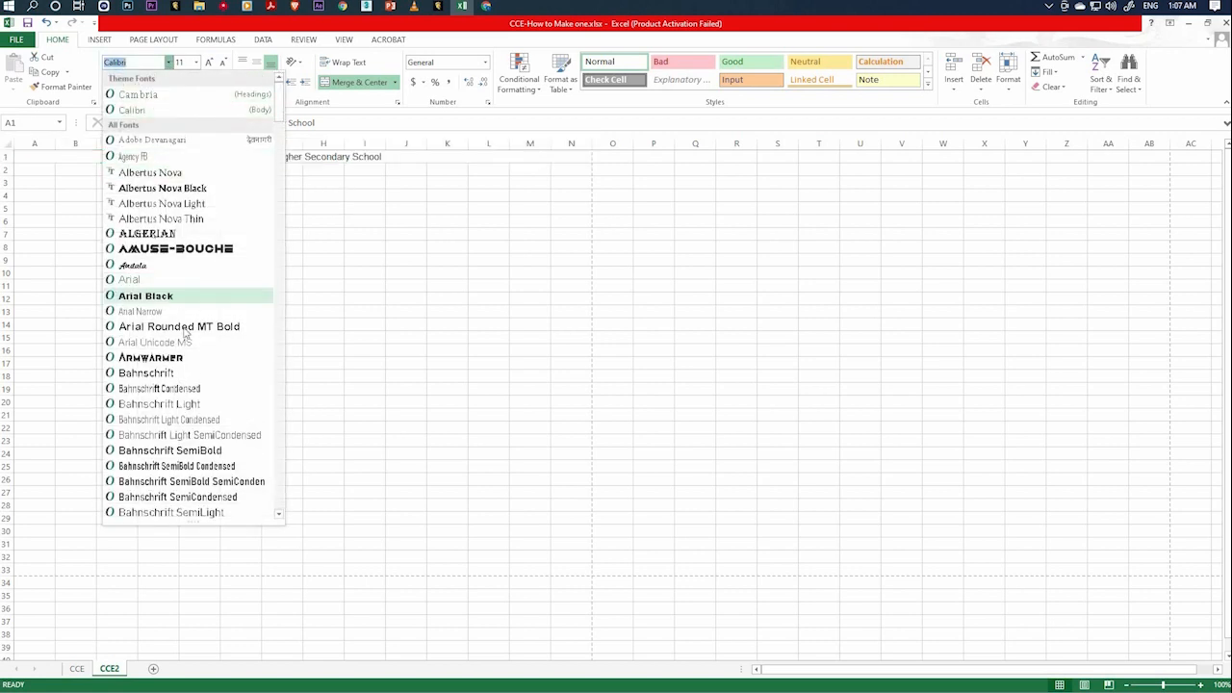
{"action": "scroll", "coordinate": [183, 366], "scroll_direction": "down", "scroll_amount": 9}
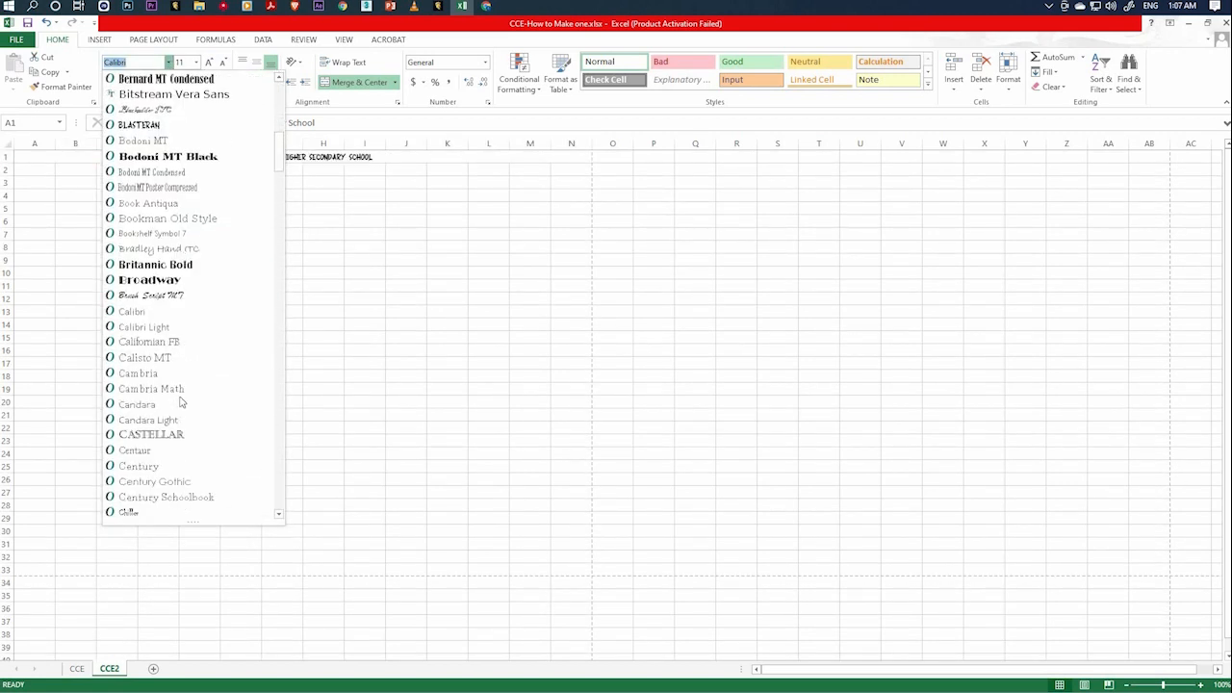
{"action": "scroll", "coordinate": [205, 298], "scroll_direction": "up", "scroll_amount": 4}
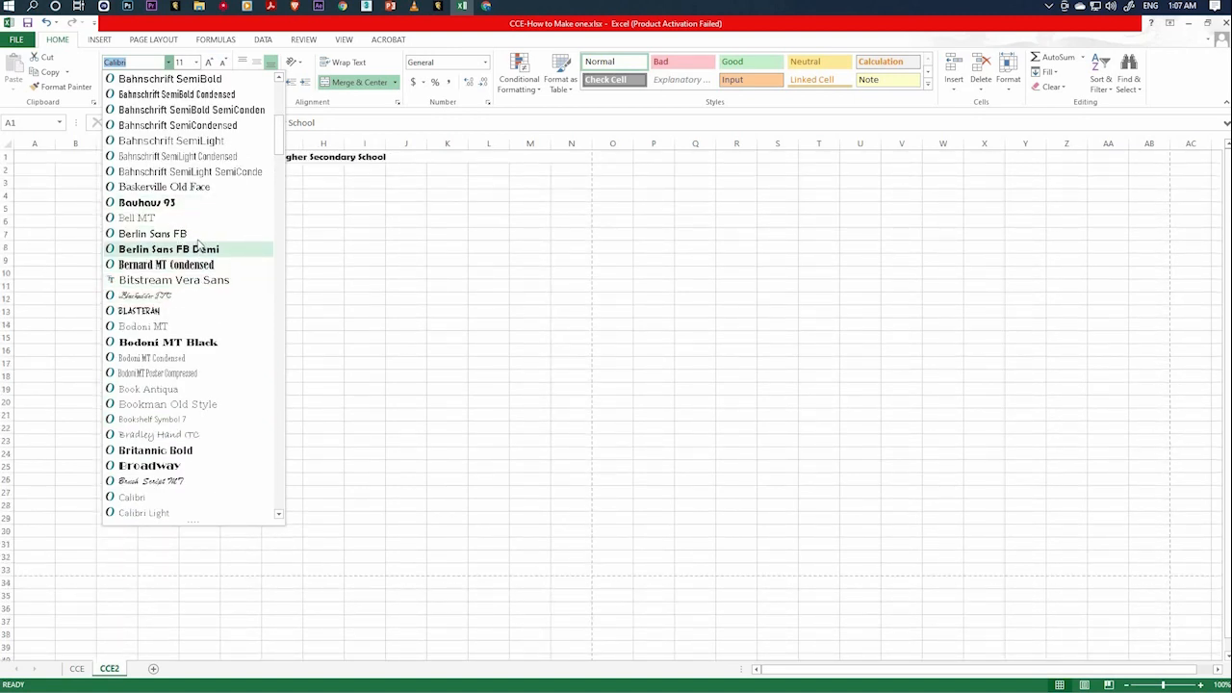
{"action": "scroll", "coordinate": [197, 246], "scroll_direction": "up", "scroll_amount": 4}
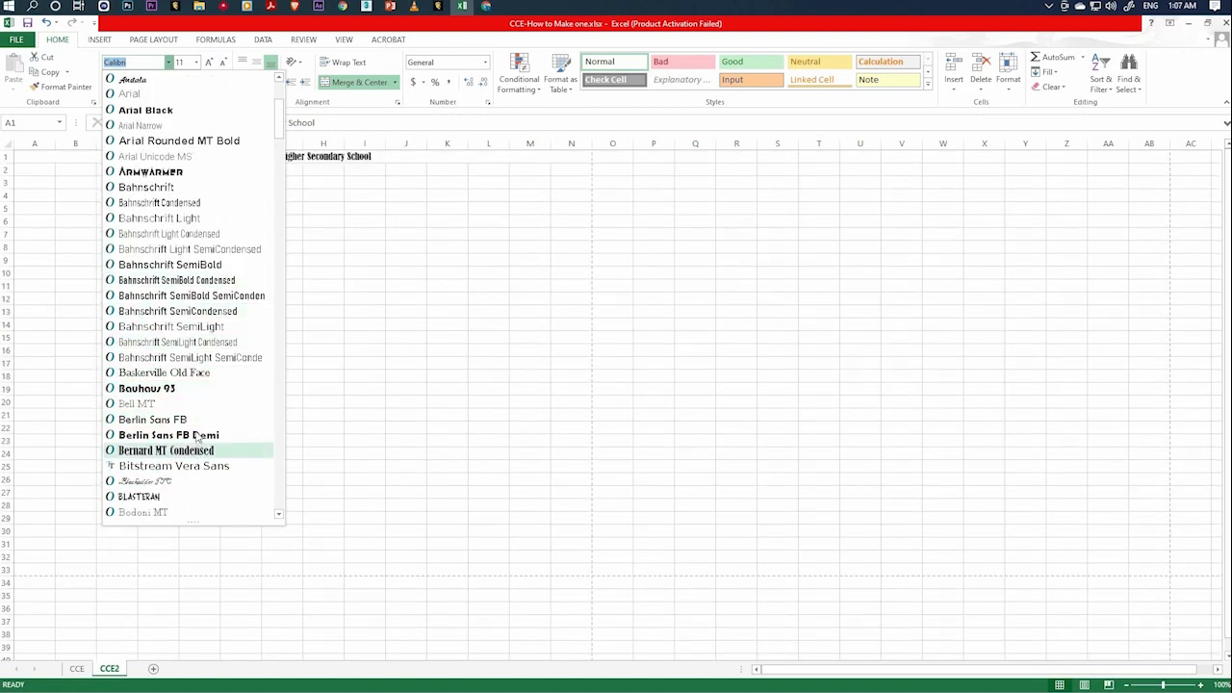
{"action": "left_click", "coordinate": [179, 188]}
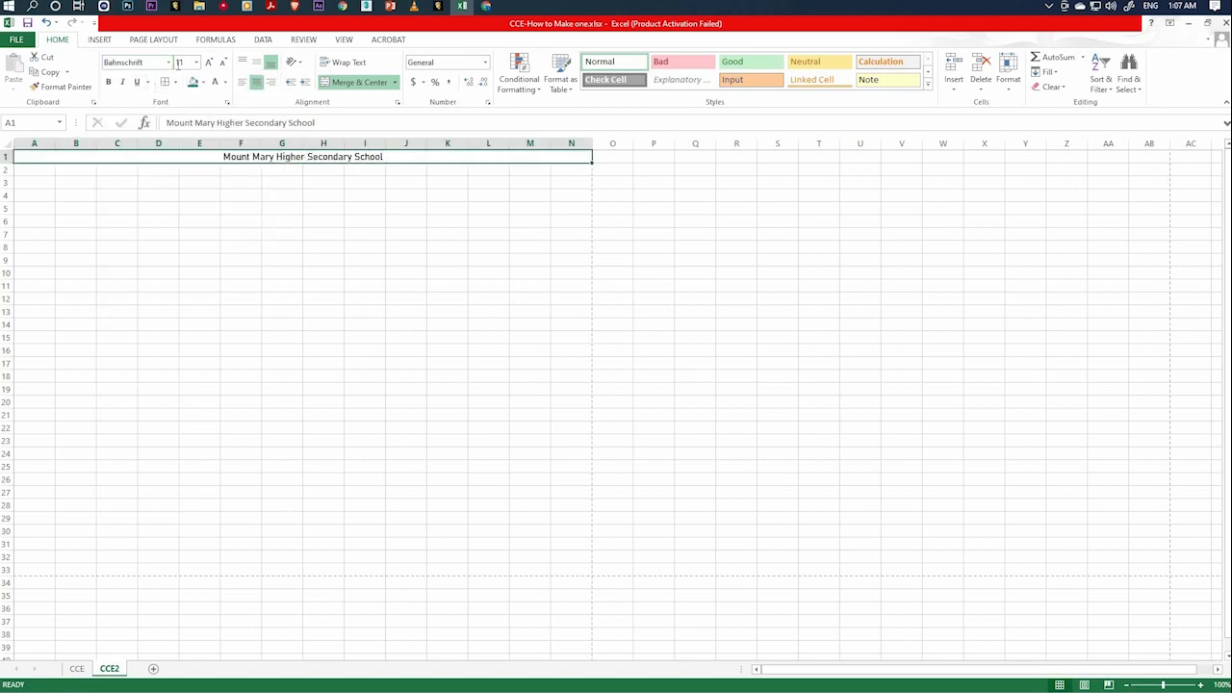
{"action": "left_click", "coordinate": [197, 62]}
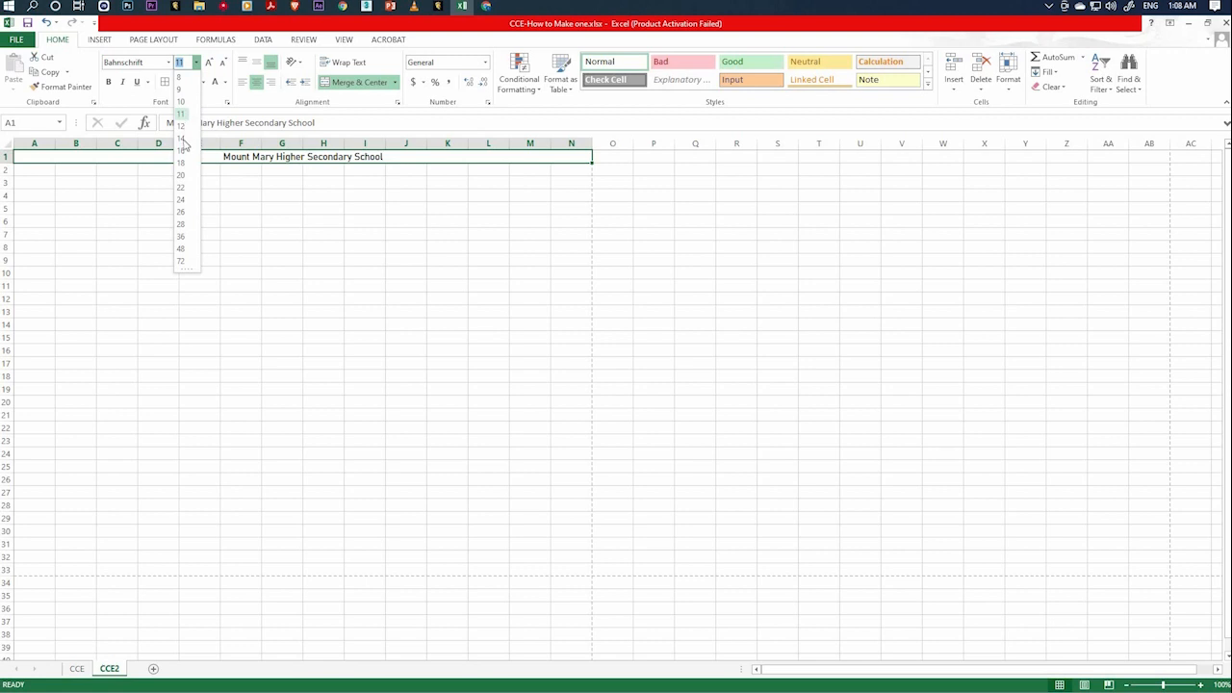
{"action": "left_click", "coordinate": [181, 210]}
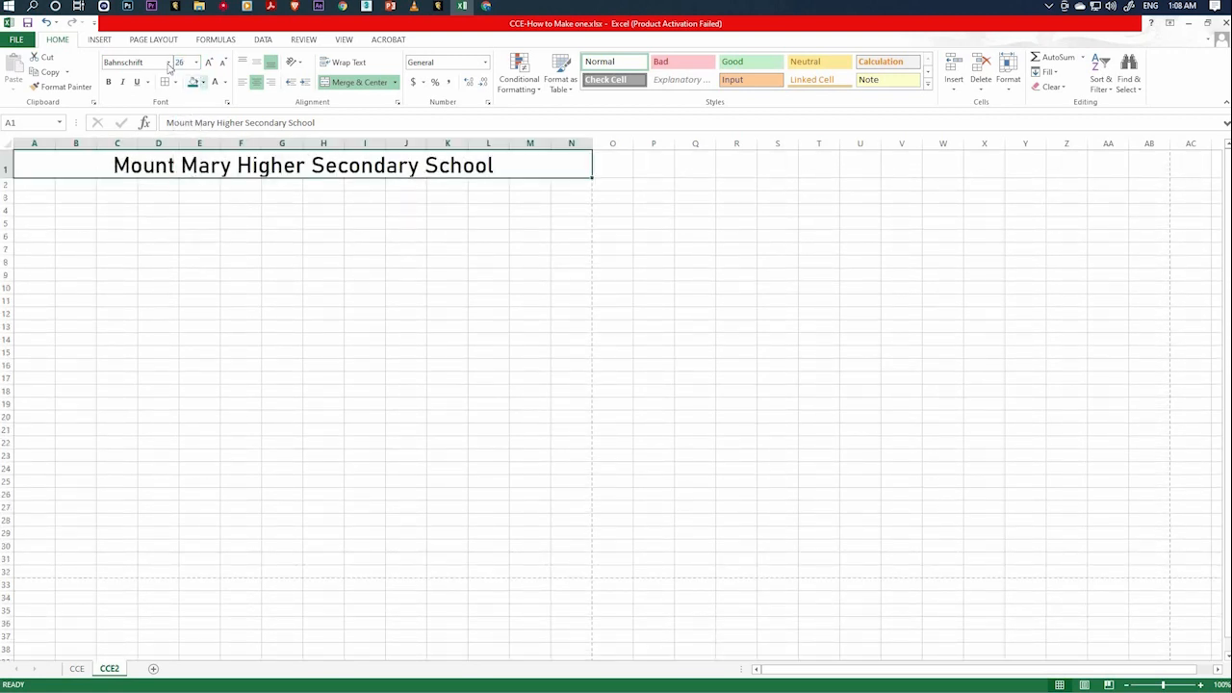
Change the school name's font to Handuck.
{"action": "left_click", "coordinate": [168, 61]}
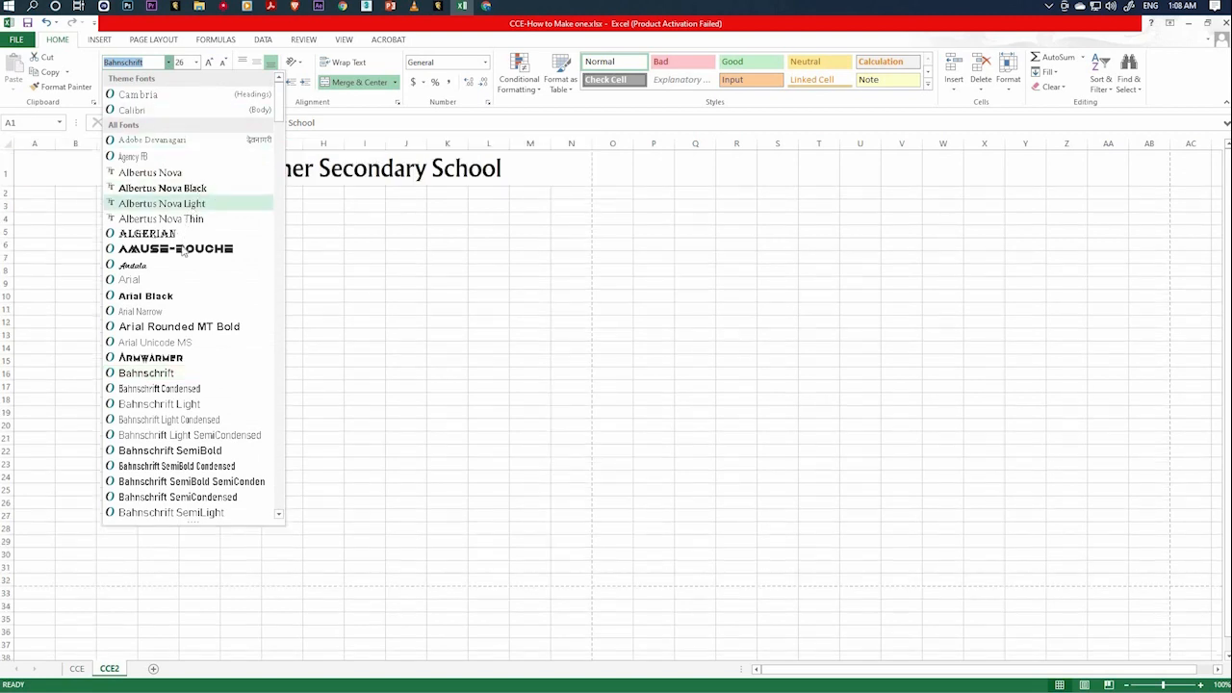
{"action": "scroll", "coordinate": [183, 375], "scroll_direction": "down", "scroll_amount": 5}
{"action": "scroll", "coordinate": [183, 377], "scroll_direction": "down", "scroll_amount": 20}
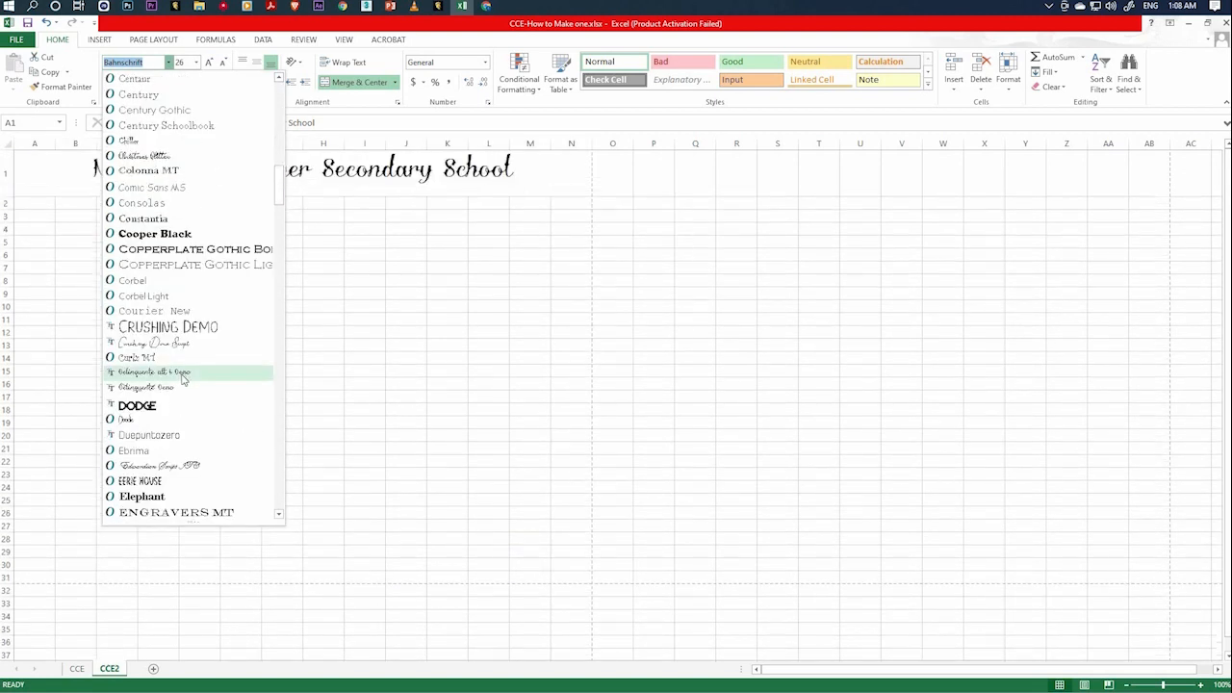
{"action": "scroll", "coordinate": [178, 327], "scroll_direction": "down", "scroll_amount": 3}
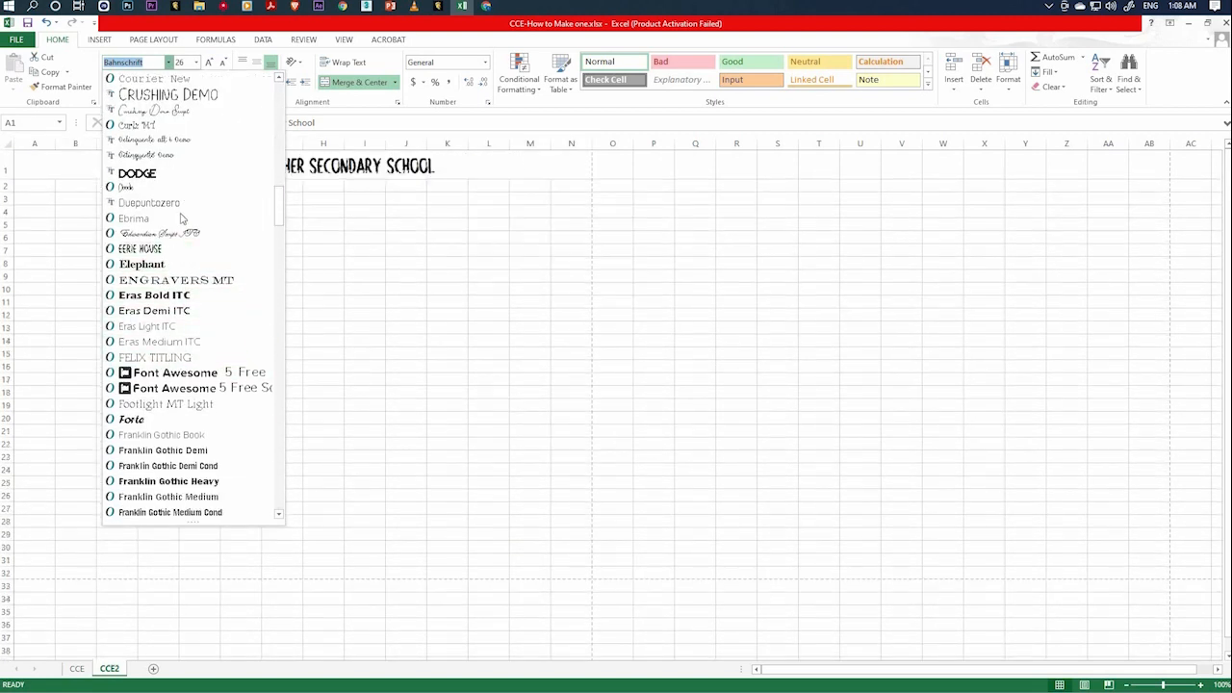
{"action": "scroll", "coordinate": [173, 438], "scroll_direction": "down", "scroll_amount": 7}
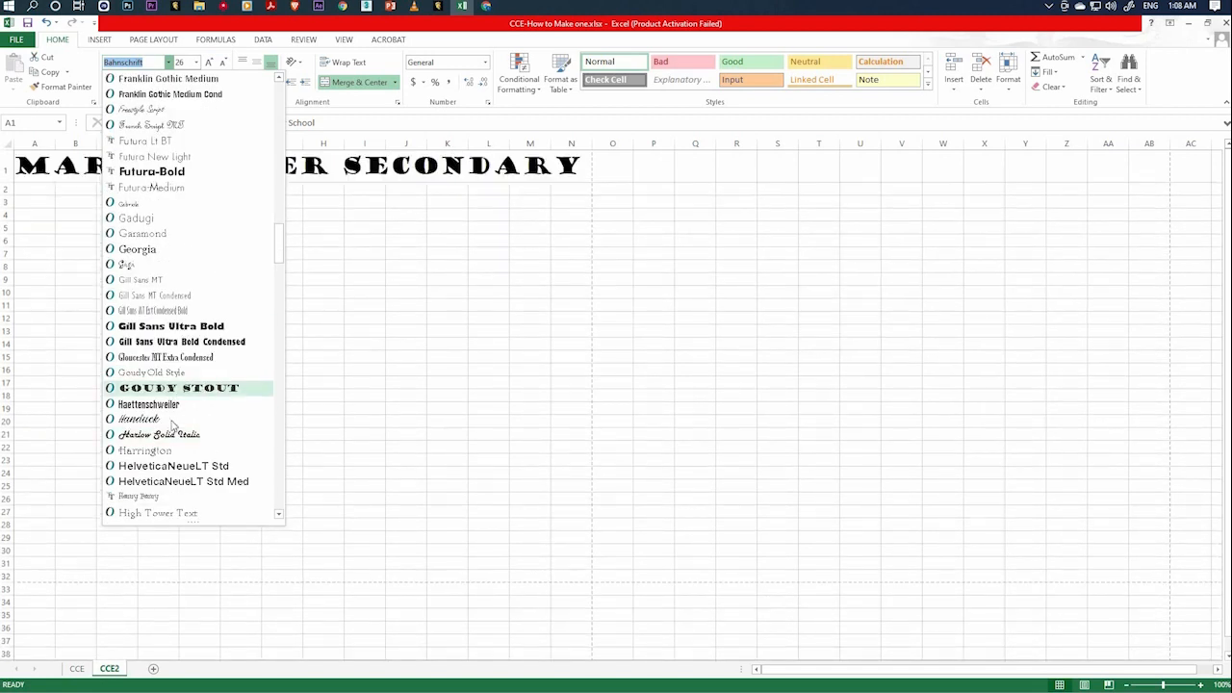
{"action": "left_click", "coordinate": [324, 275]}
{"action": "left_click", "coordinate": [323, 249]}
{"action": "left_click", "coordinate": [319, 167]}
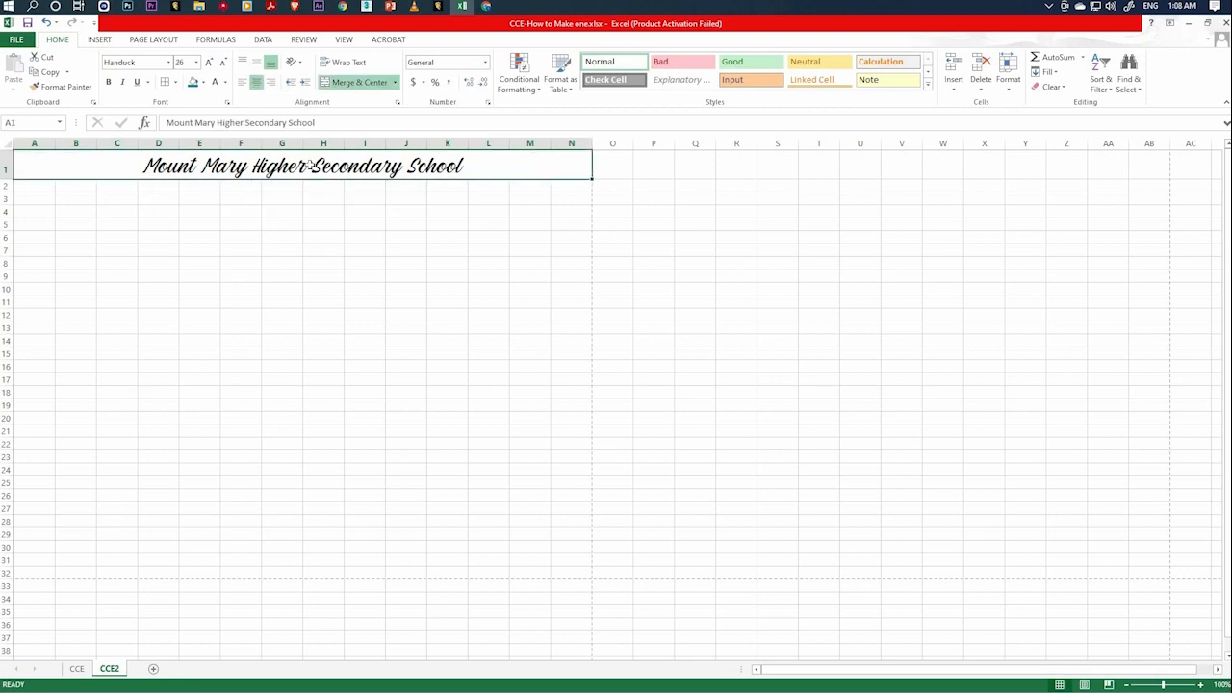
Color the school name's text with the darkest purple theme shade.
{"action": "left_click", "coordinate": [226, 82]}
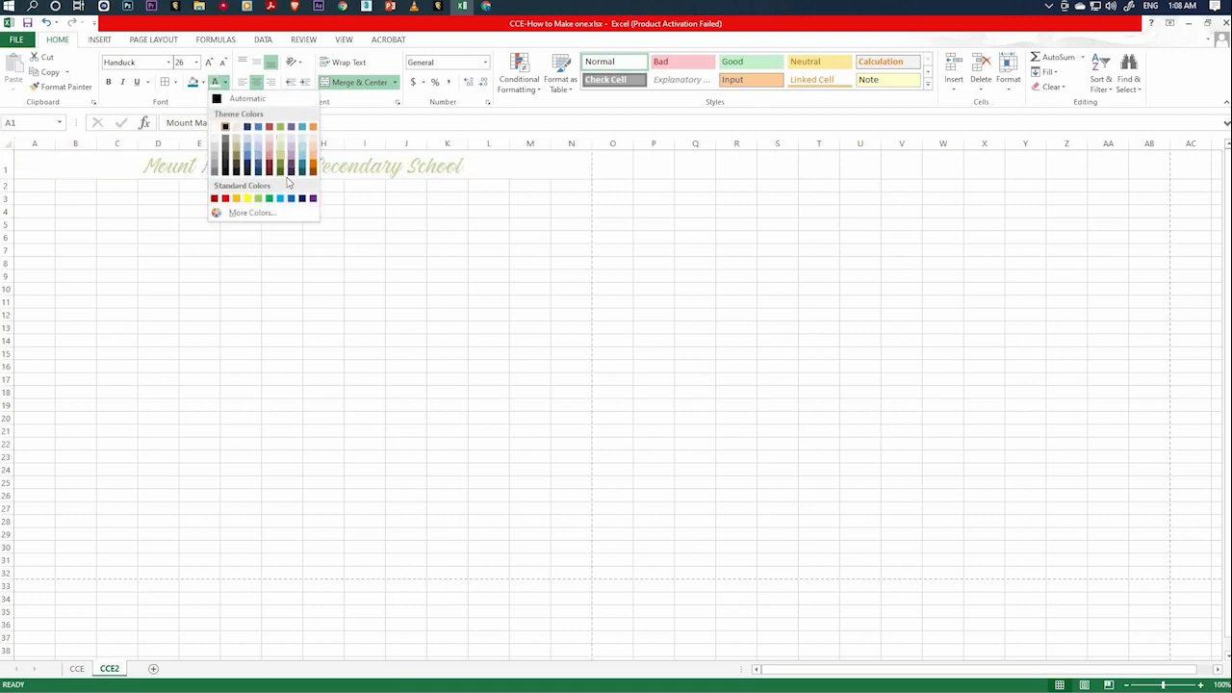
{"action": "left_click", "coordinate": [292, 174]}
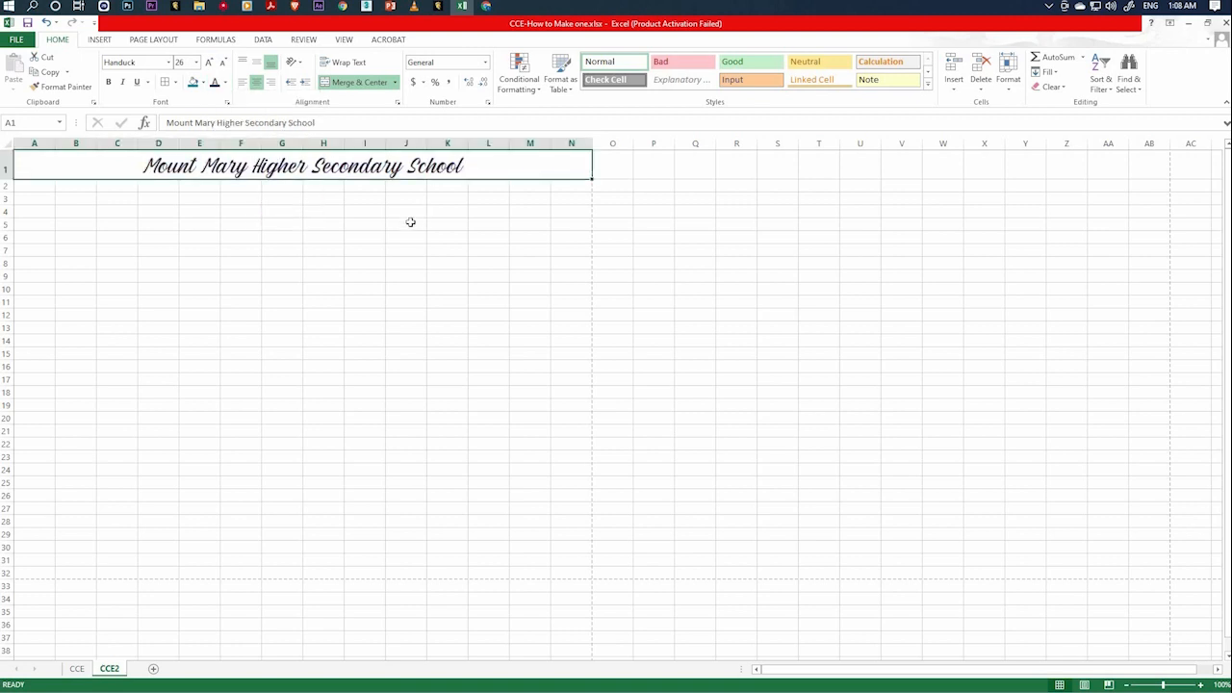
{"action": "left_click", "coordinate": [411, 222]}
{"action": "left_click", "coordinate": [291, 169]}
{"action": "left_click", "coordinate": [402, 230]}
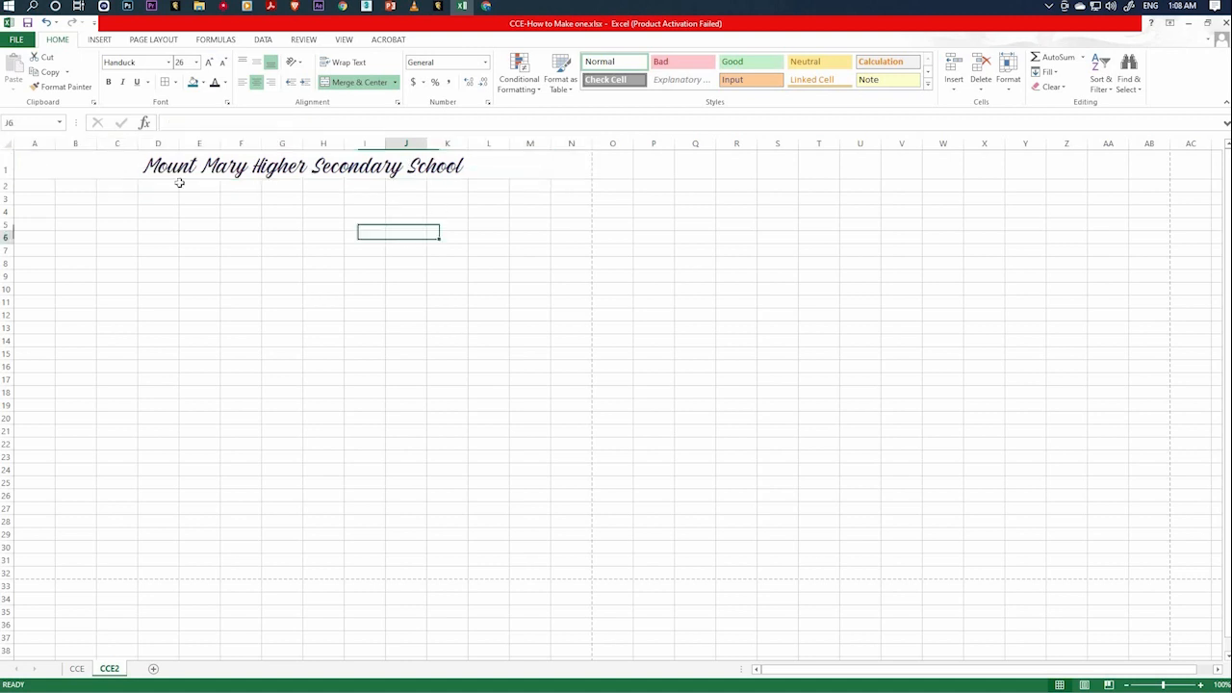
Inspect merged cell A1 and its editable text without altering the school name.
{"action": "left_click", "coordinate": [41, 166]}
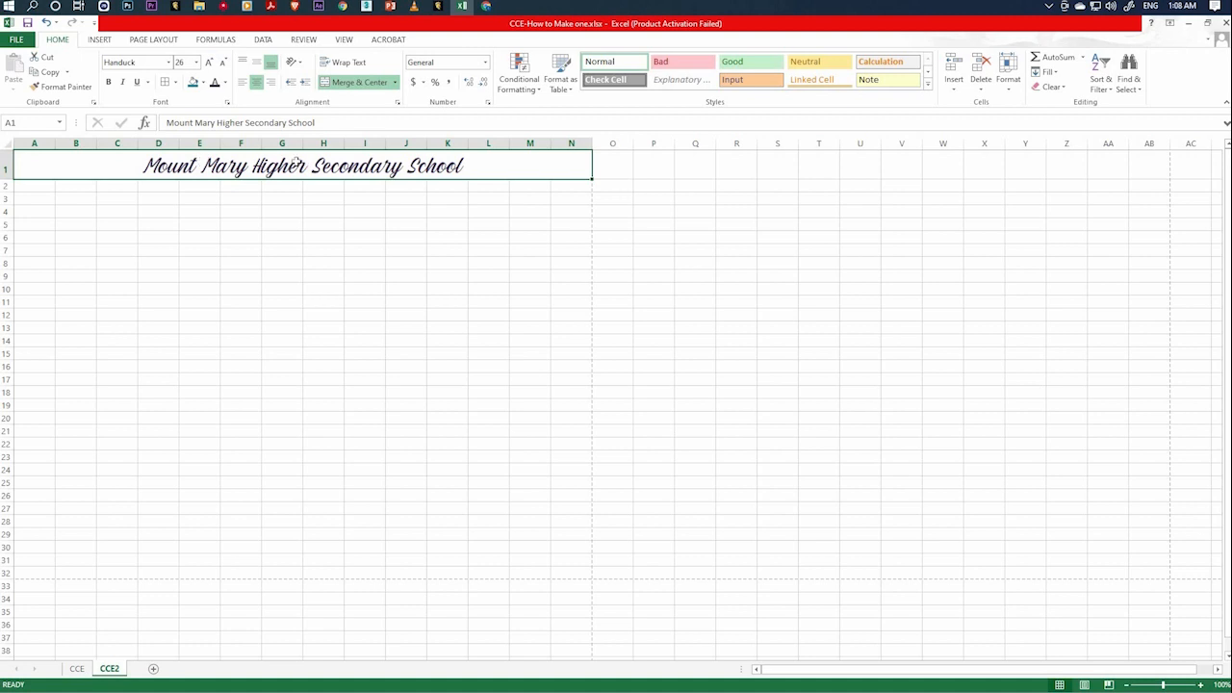
{"action": "left_click", "coordinate": [434, 247]}
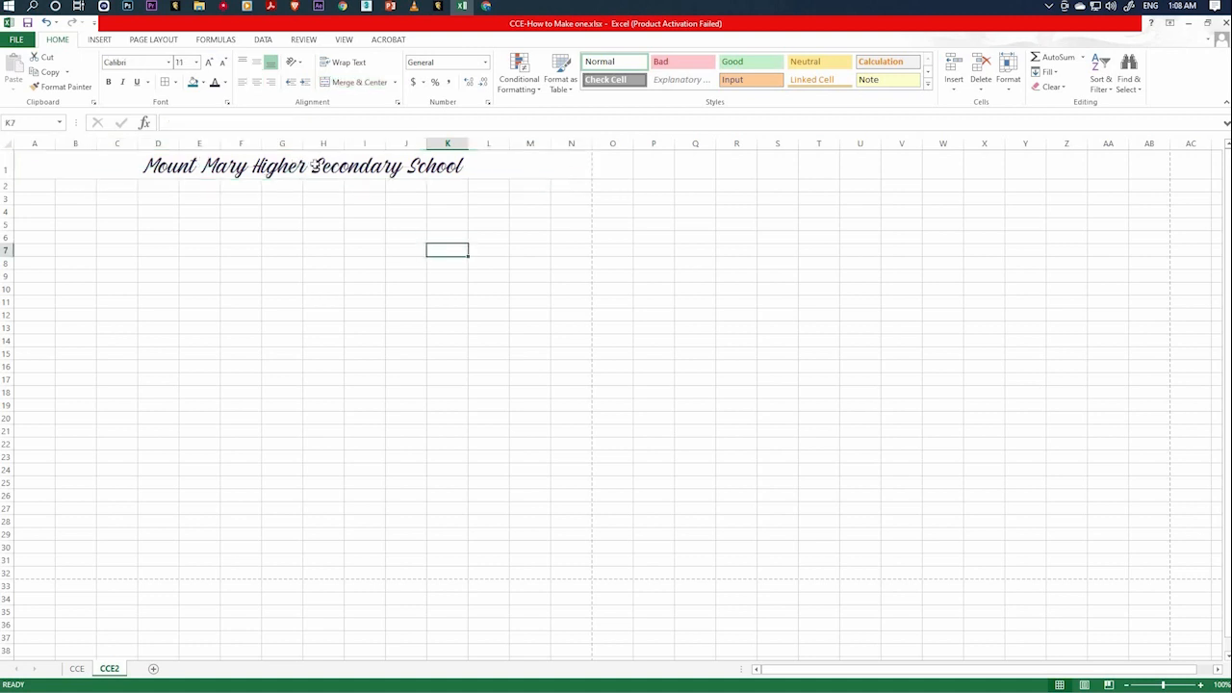
{"action": "left_click", "coordinate": [421, 175]}
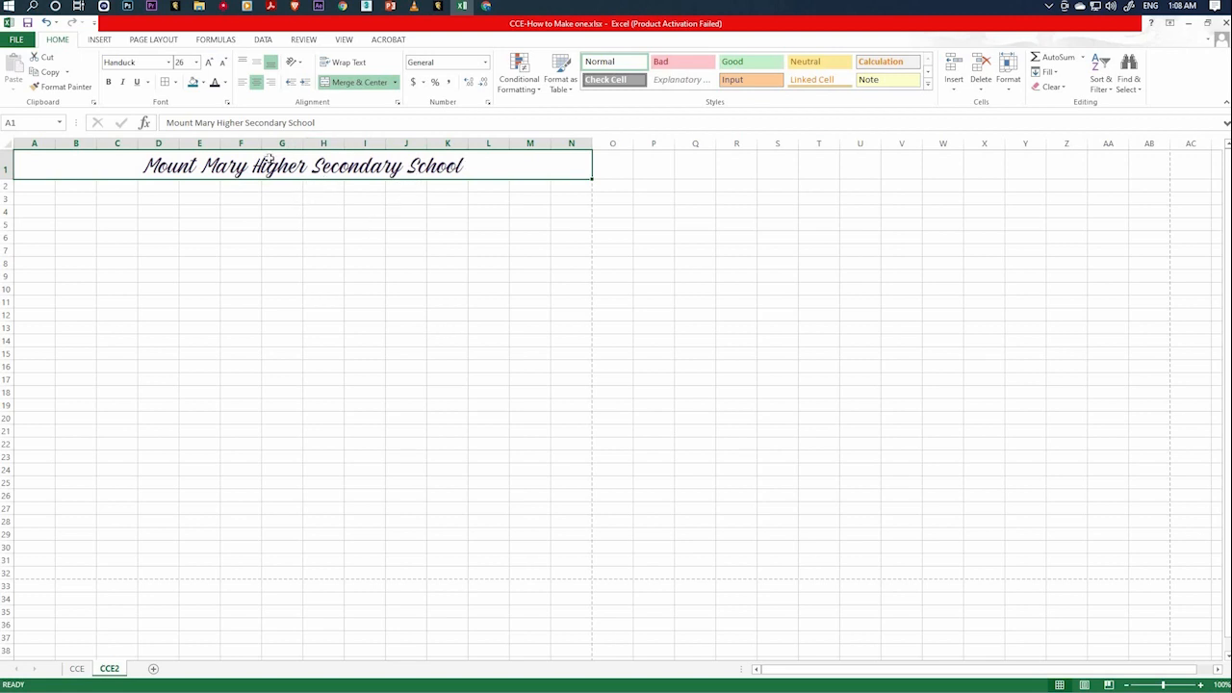
{"action": "left_click", "coordinate": [324, 123]}
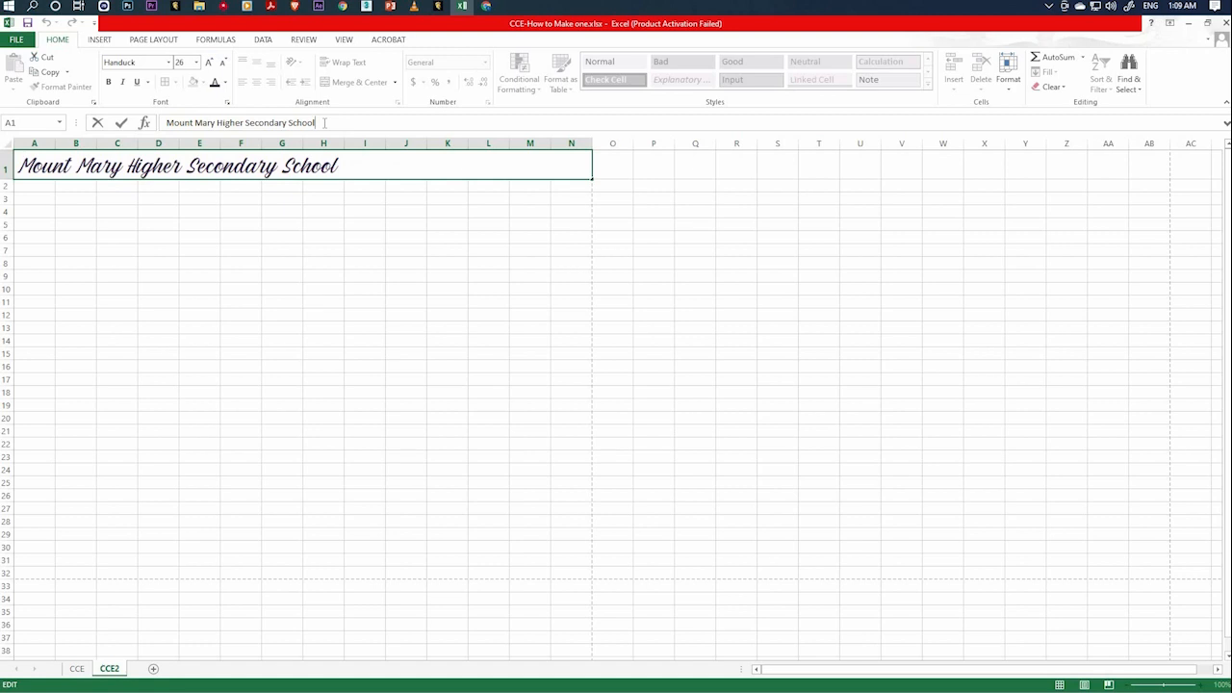
{"action": "key", "text": "Return"}
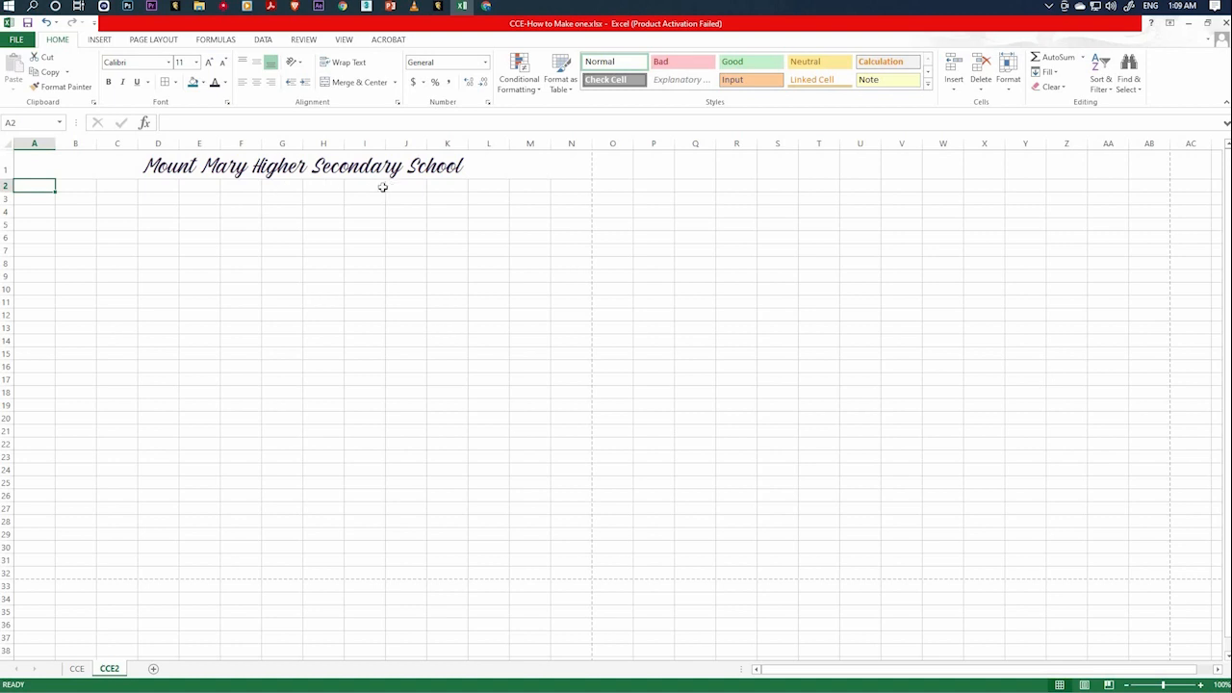
Merge and center cells A2 to N2 and enter the school's address line with town, postal code and district.
{"action": "left_click_drag", "start_coordinate": [39, 184], "coordinate": [553, 184]}
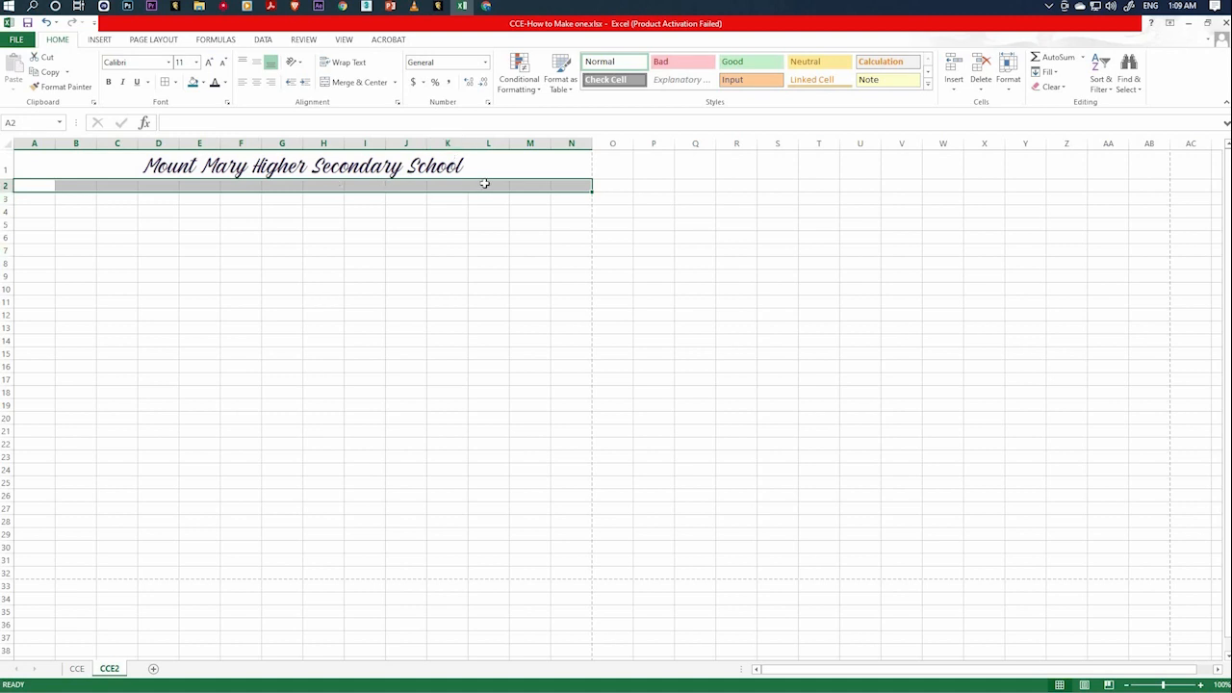
{"action": "left_click", "coordinate": [353, 82]}
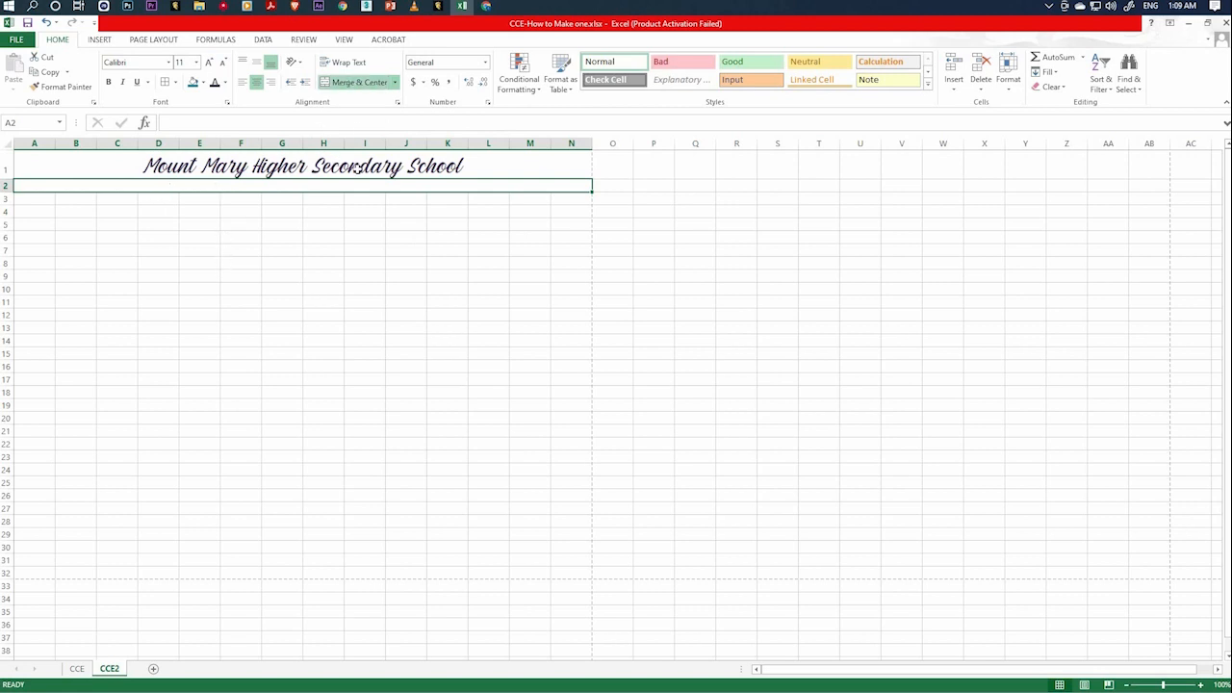
{"action": "type", "text": "Ch"}
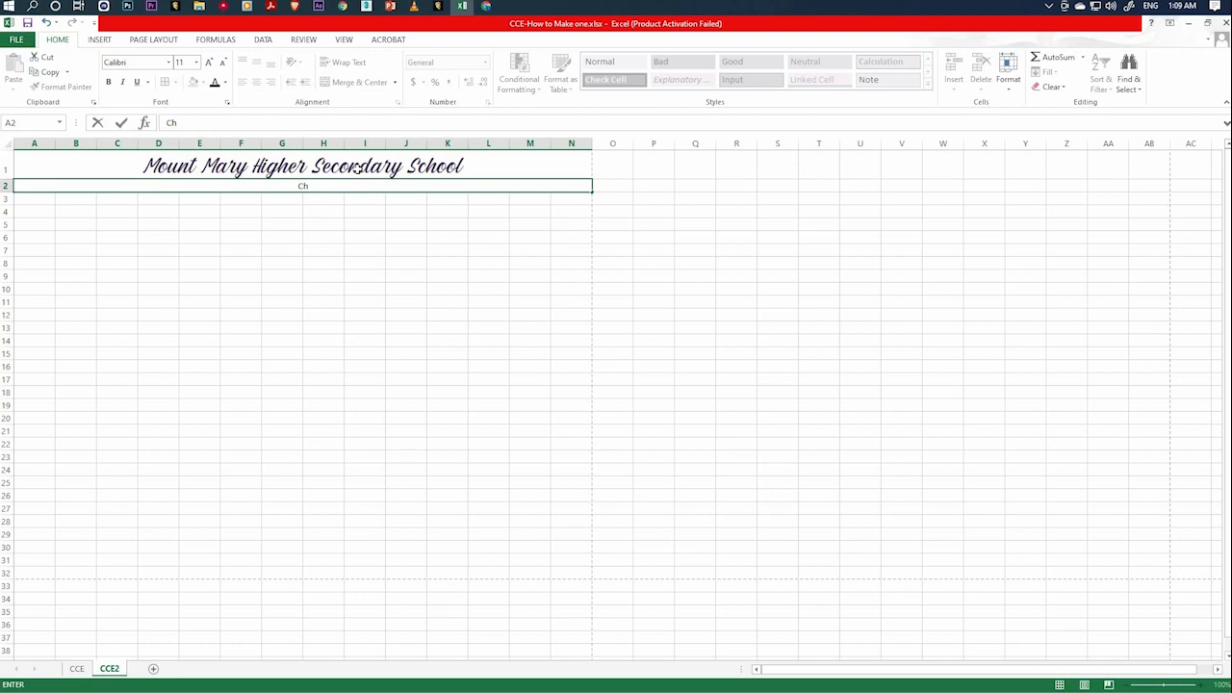
{"action": "type", "text": "umoukedima 797103"}
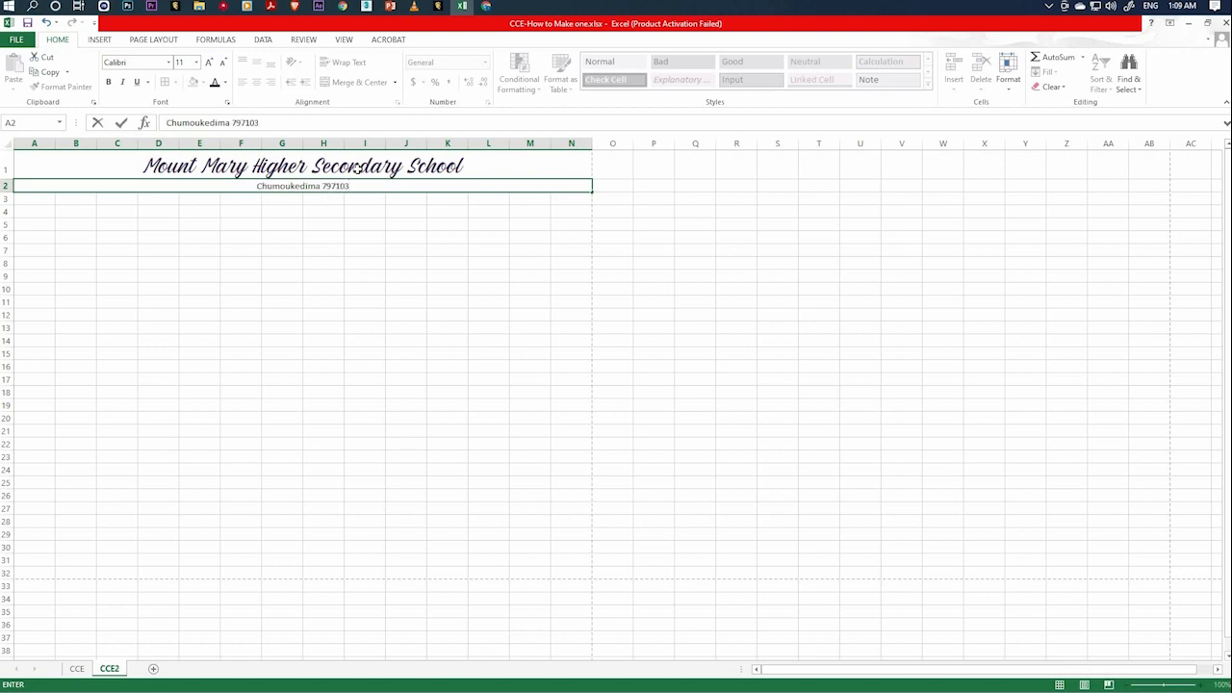
{"action": "type", "text": ","}
{"action": "type", "text": " Dist"}
{"action": "type", "text": ":"}
{"action": "type", "text": " Chumou"}
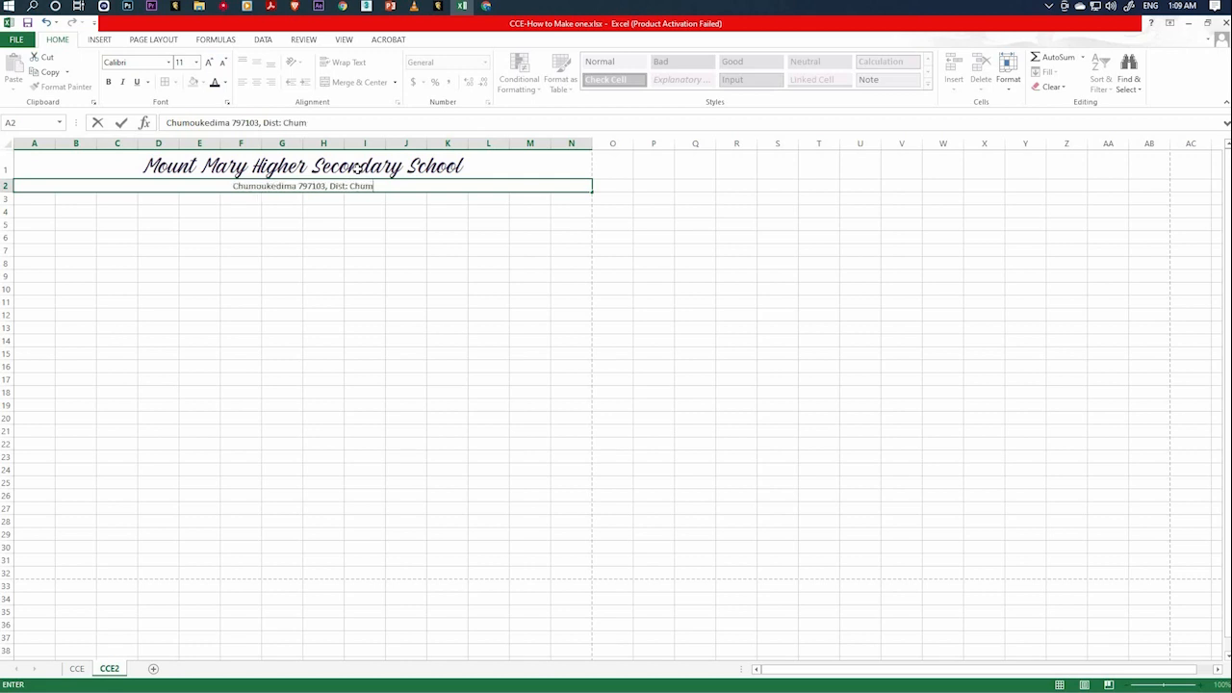
{"action": "type", "text": "kedi"}
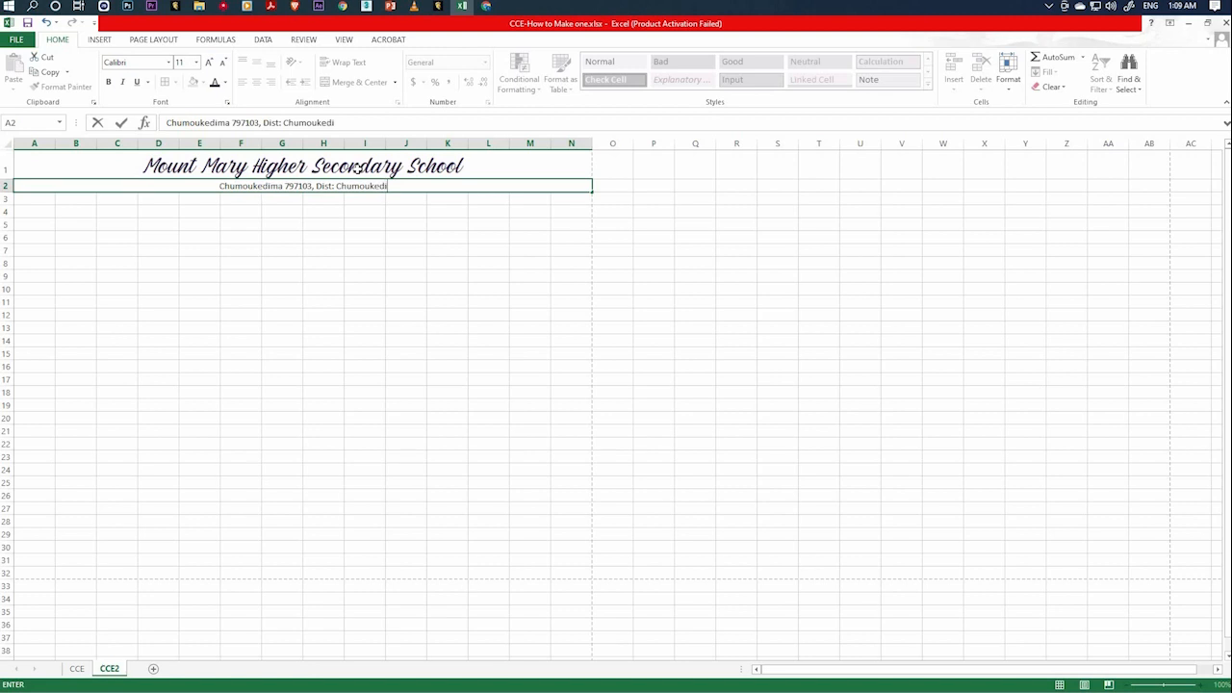
{"action": "type", "text": "ma"}
{"action": "left_click", "coordinate": [324, 250]}
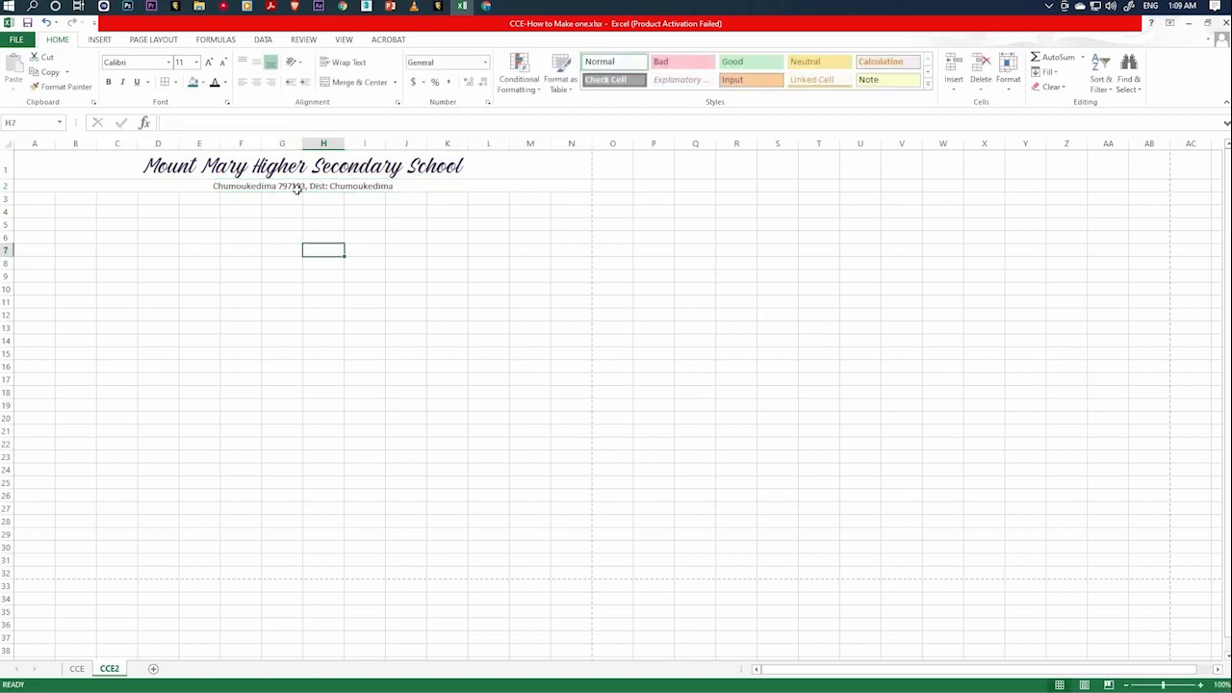
Set the font of the address line in row 2 to Algerian.
{"action": "left_click", "coordinate": [285, 187]}
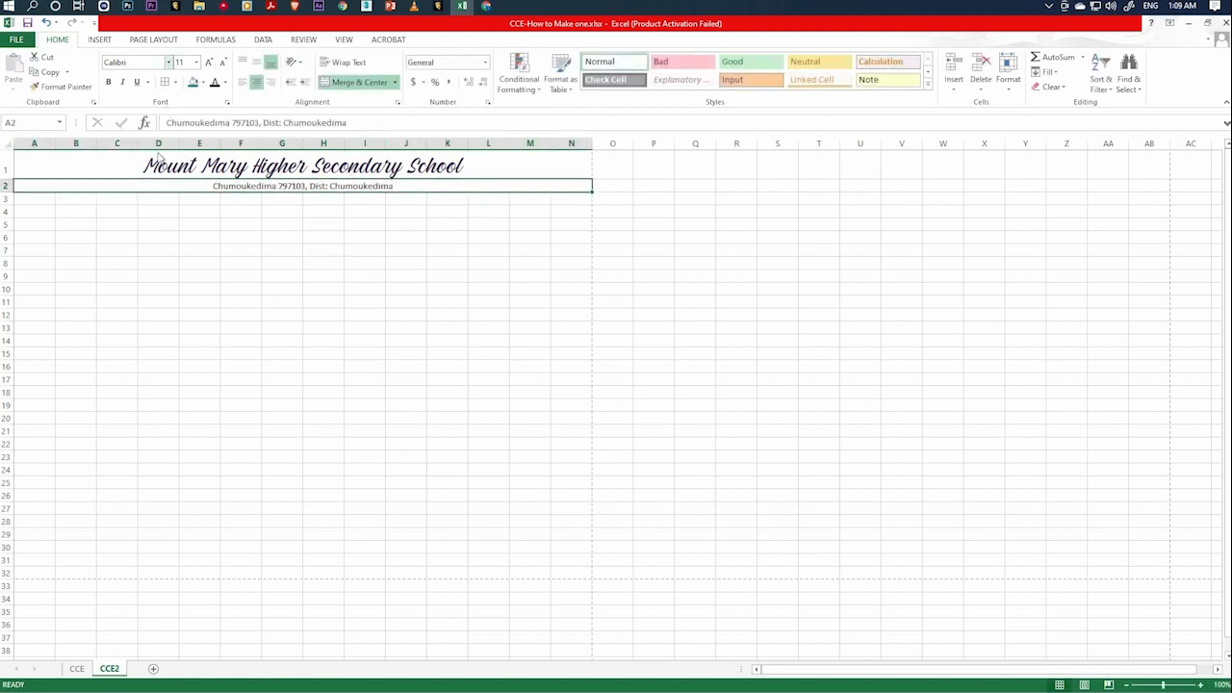
{"action": "left_click", "coordinate": [168, 61]}
{"action": "left_click", "coordinate": [254, 229]}
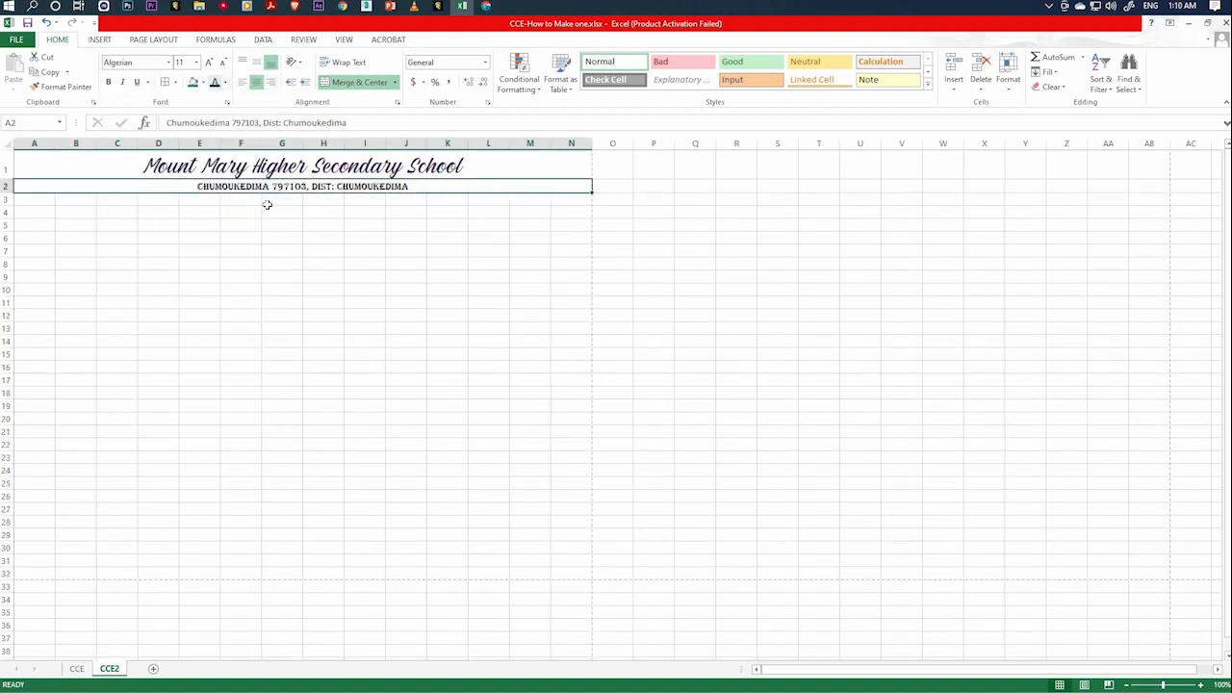
{"action": "left_click", "coordinate": [350, 199]}
{"action": "left_click", "coordinate": [206, 183]}
{"action": "left_click", "coordinate": [292, 240]}
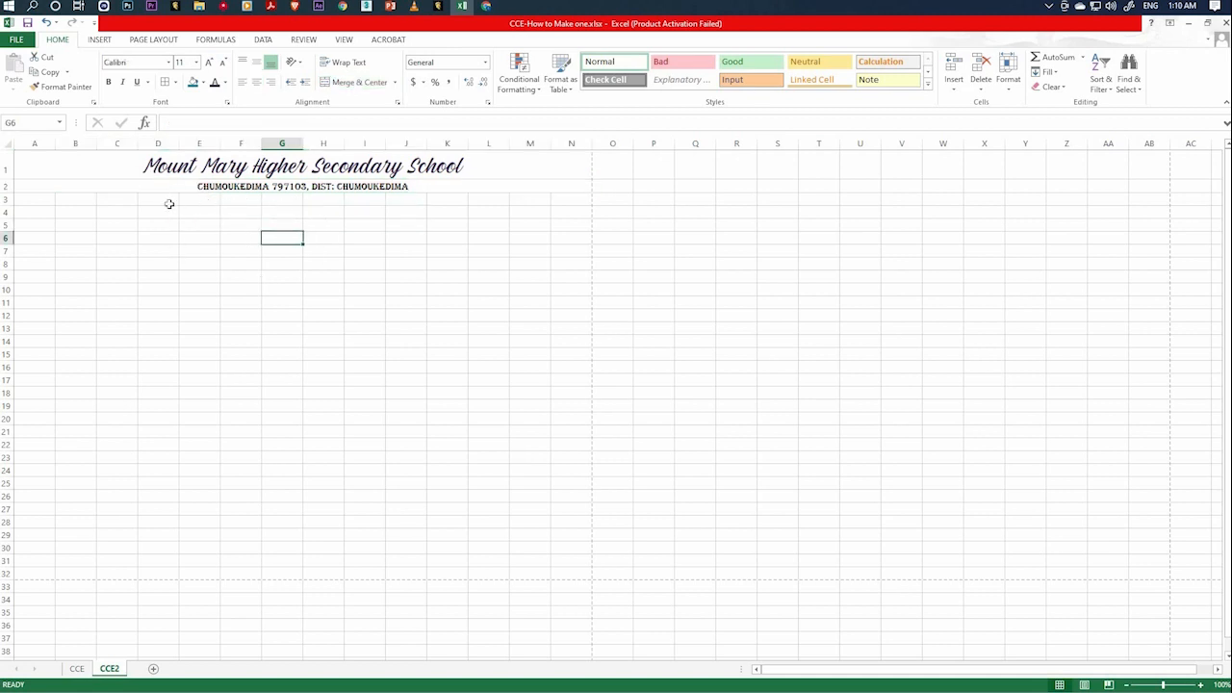
Merge and center cells A3 to N3 and enter the heading "Mid Term Examination".
{"action": "left_click_drag", "start_coordinate": [15, 200], "coordinate": [466, 198]}
{"action": "left_click_drag", "start_coordinate": [555, 195], "coordinate": [585, 199]}
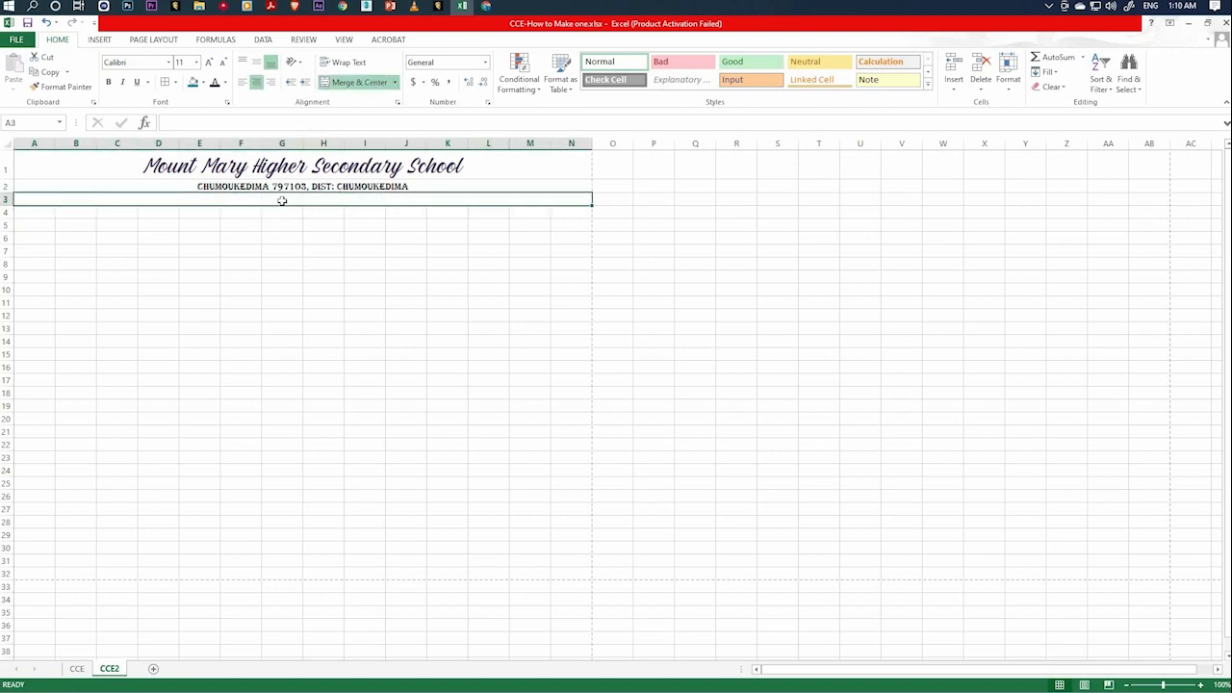
{"action": "type", "text": "Mid"}
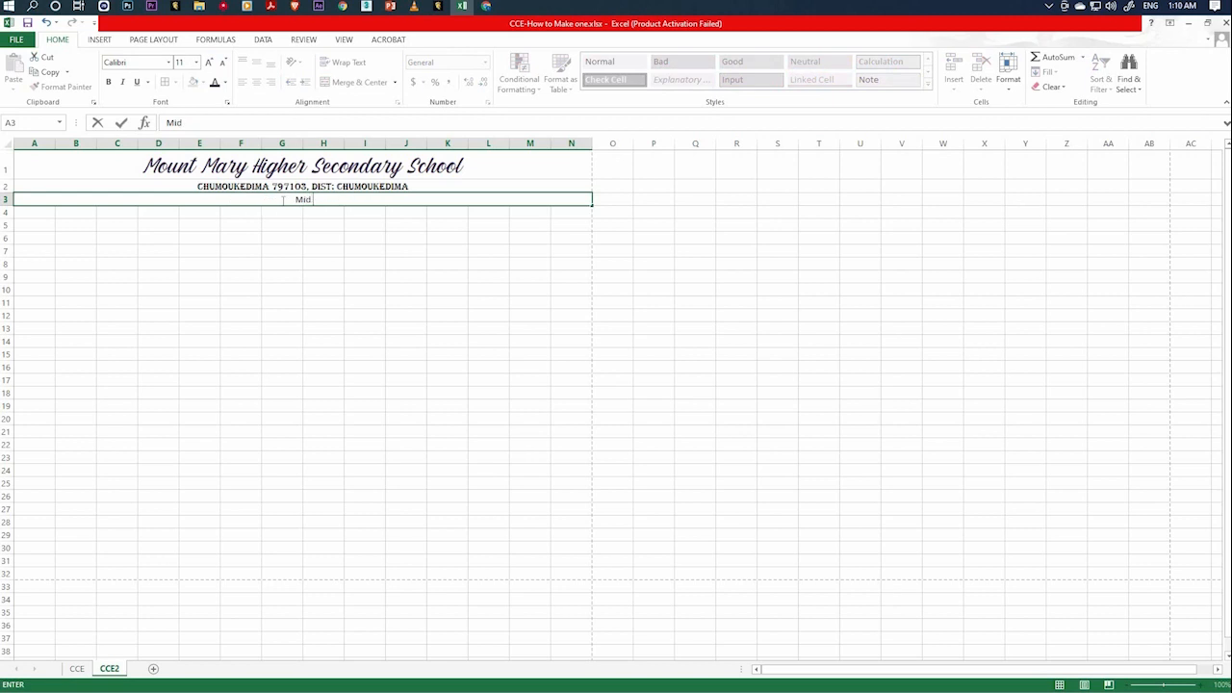
{"action": "type", "text": " Term Examination"}
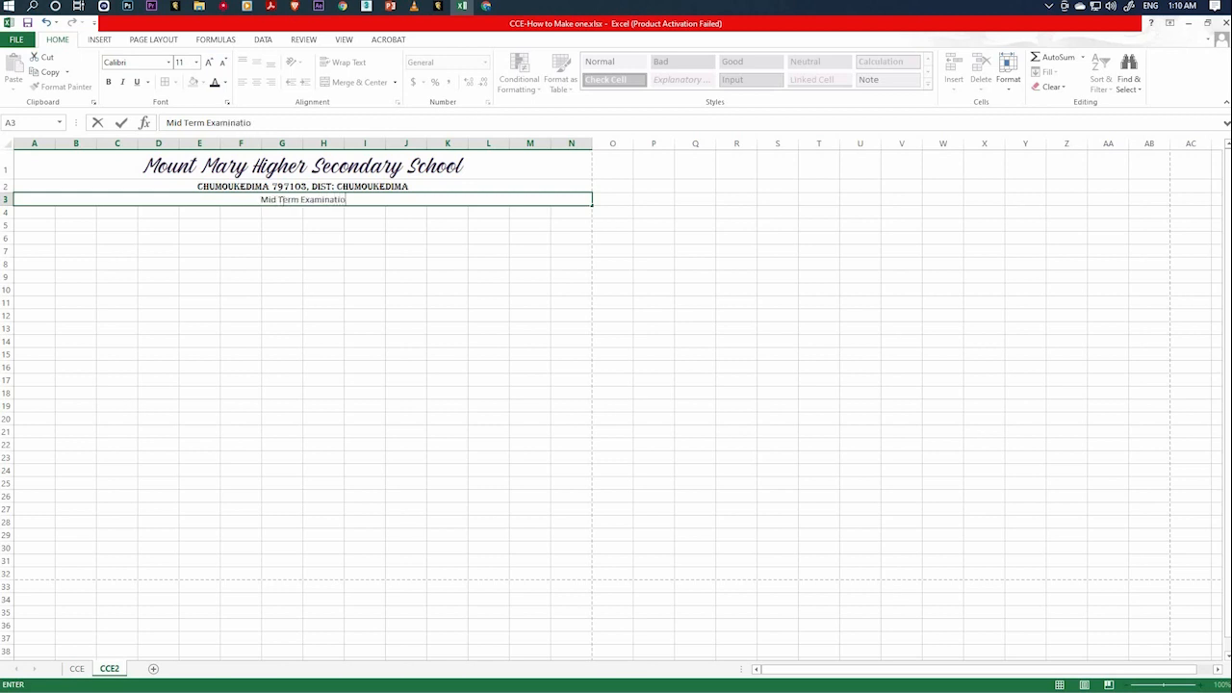
{"action": "left_click", "coordinate": [310, 273]}
{"action": "left_click", "coordinate": [342, 202]}
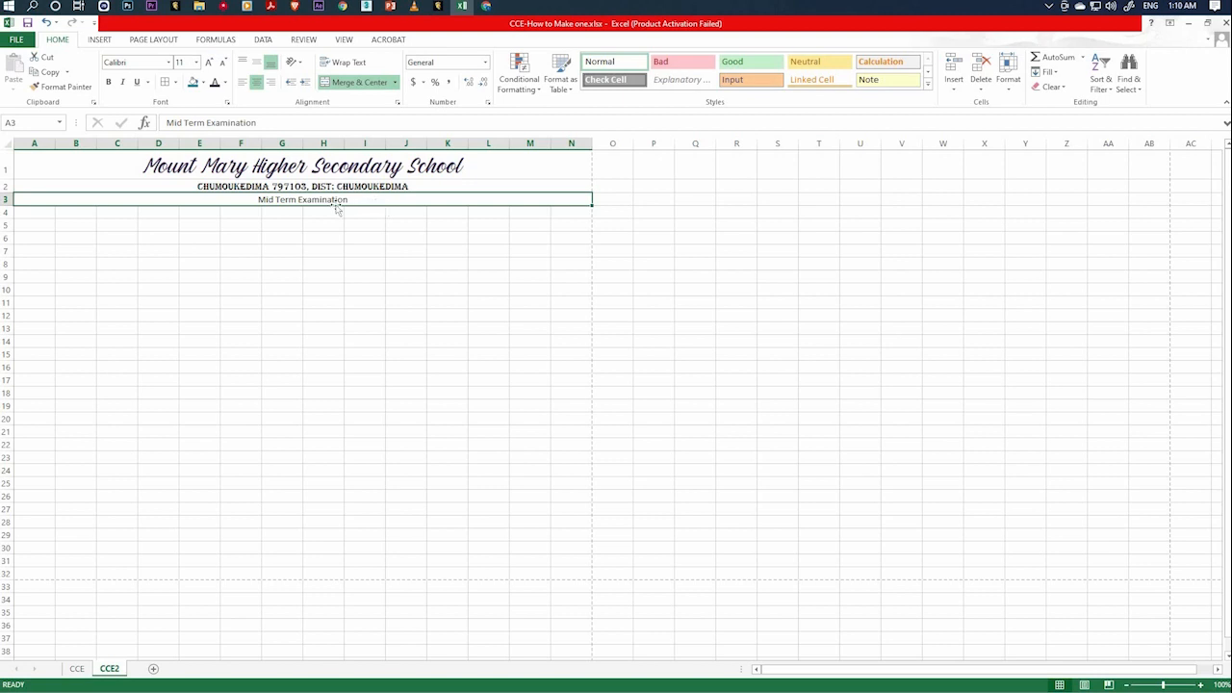
Add the year 2022 to the end of the "Mid Term Examination" heading in row 3.
{"action": "left_click", "coordinate": [260, 125]}
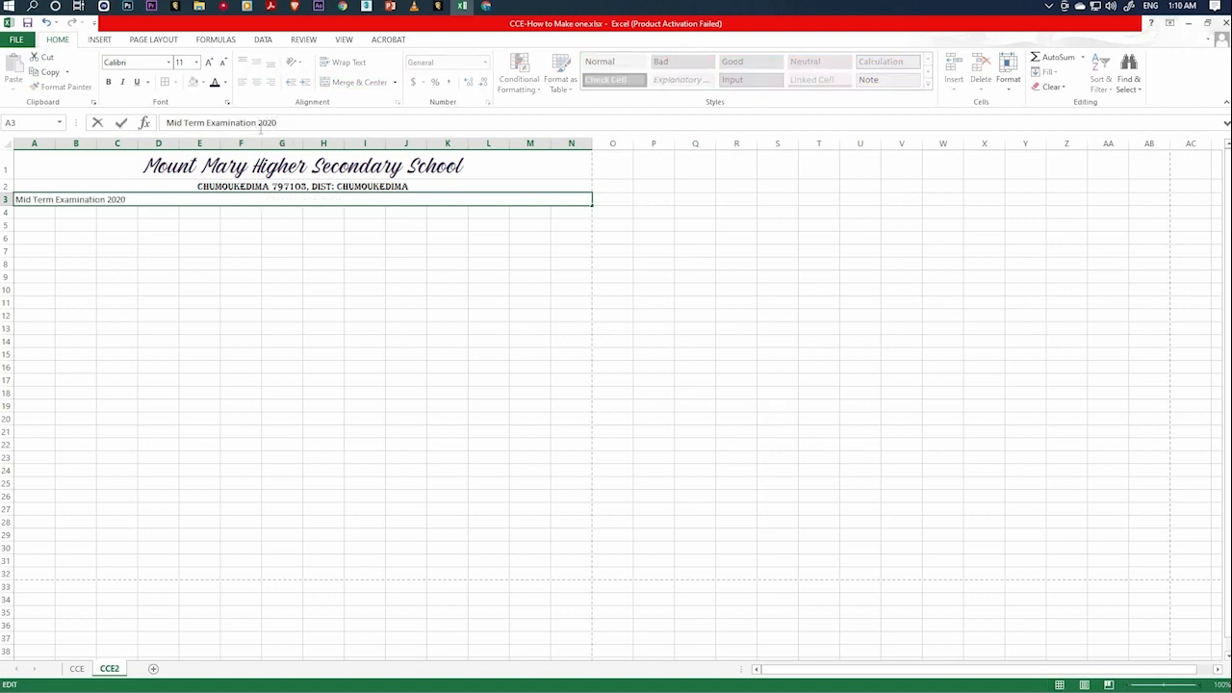
{"action": "type", "text": "2022"}
{"action": "left_click", "coordinate": [324, 303]}
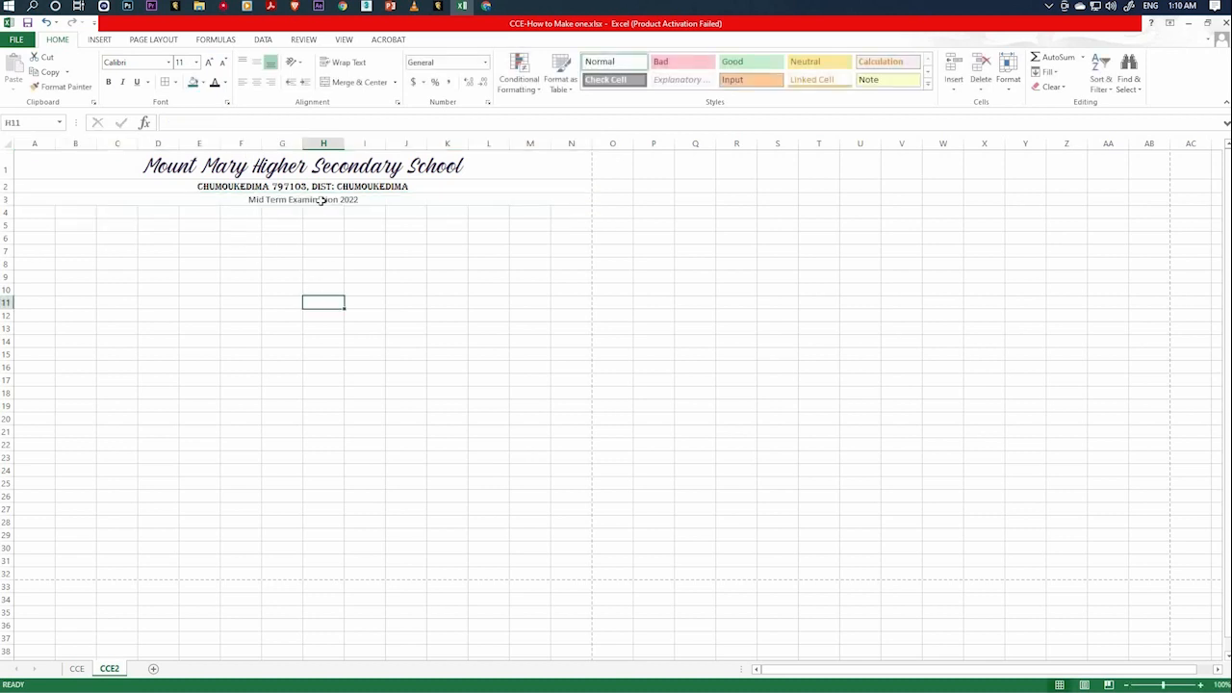
{"action": "left_click", "coordinate": [326, 199]}
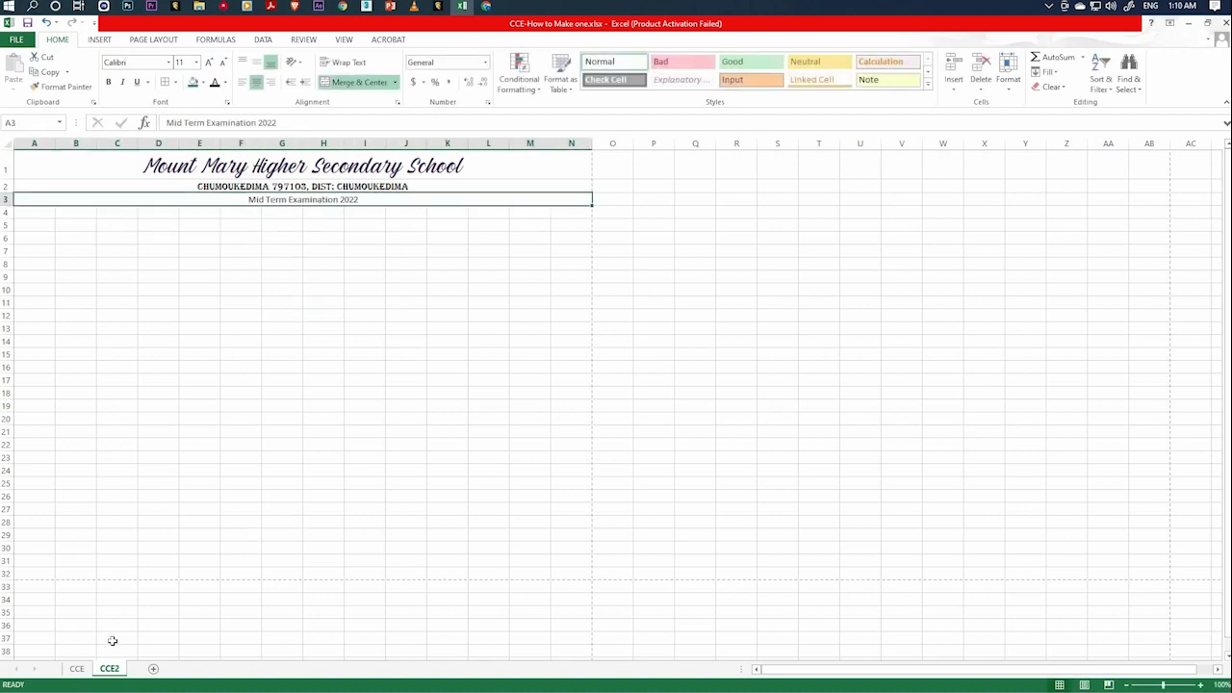
Check the report title row on the CCE sheet and insert a blank row above the examination heading on CCE2.
{"action": "left_click", "coordinate": [77, 668]}
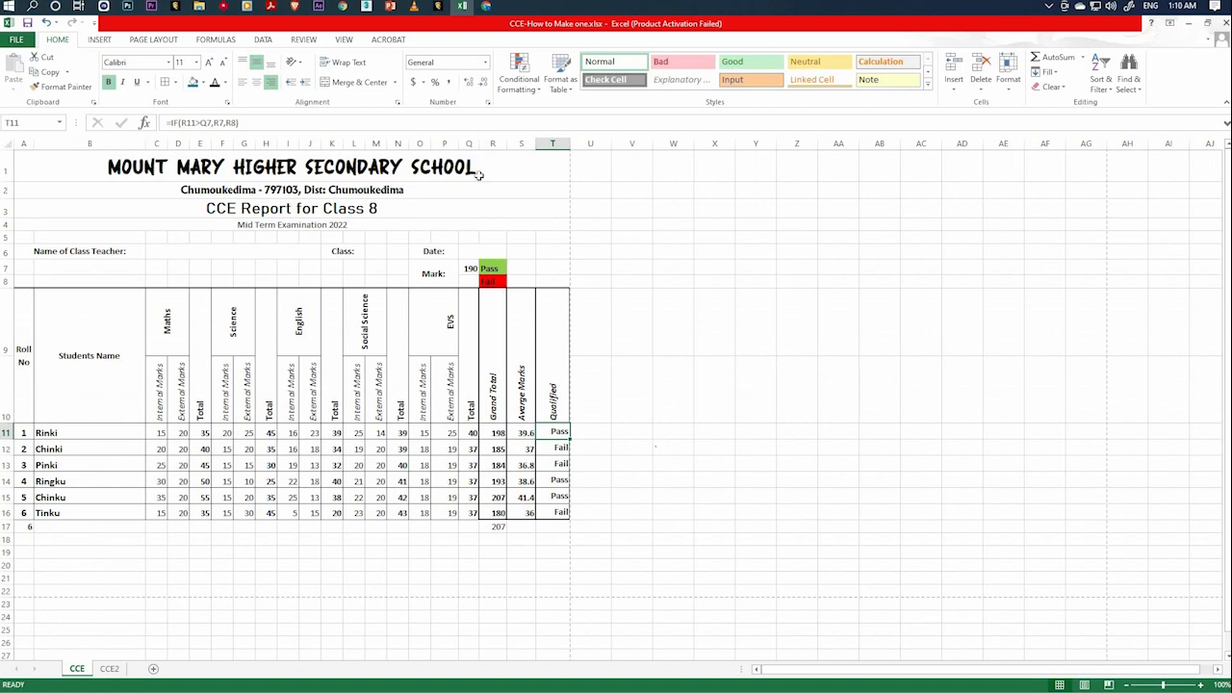
{"action": "left_click", "coordinate": [293, 213]}
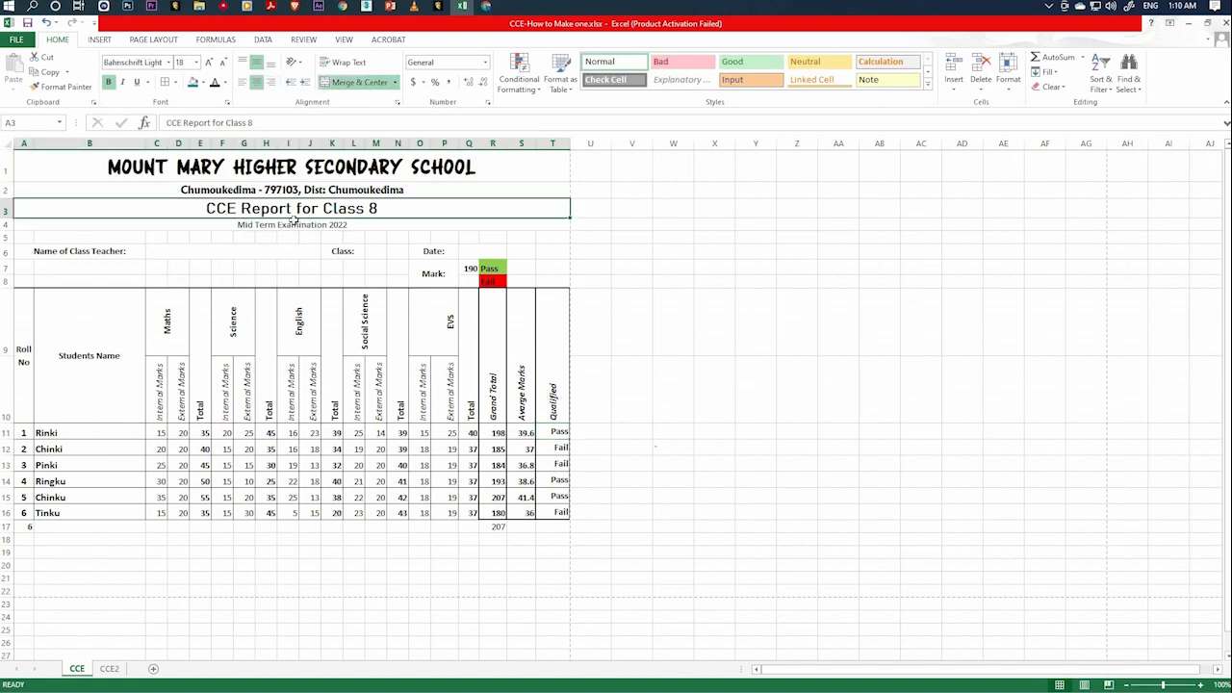
{"action": "left_click", "coordinate": [109, 668]}
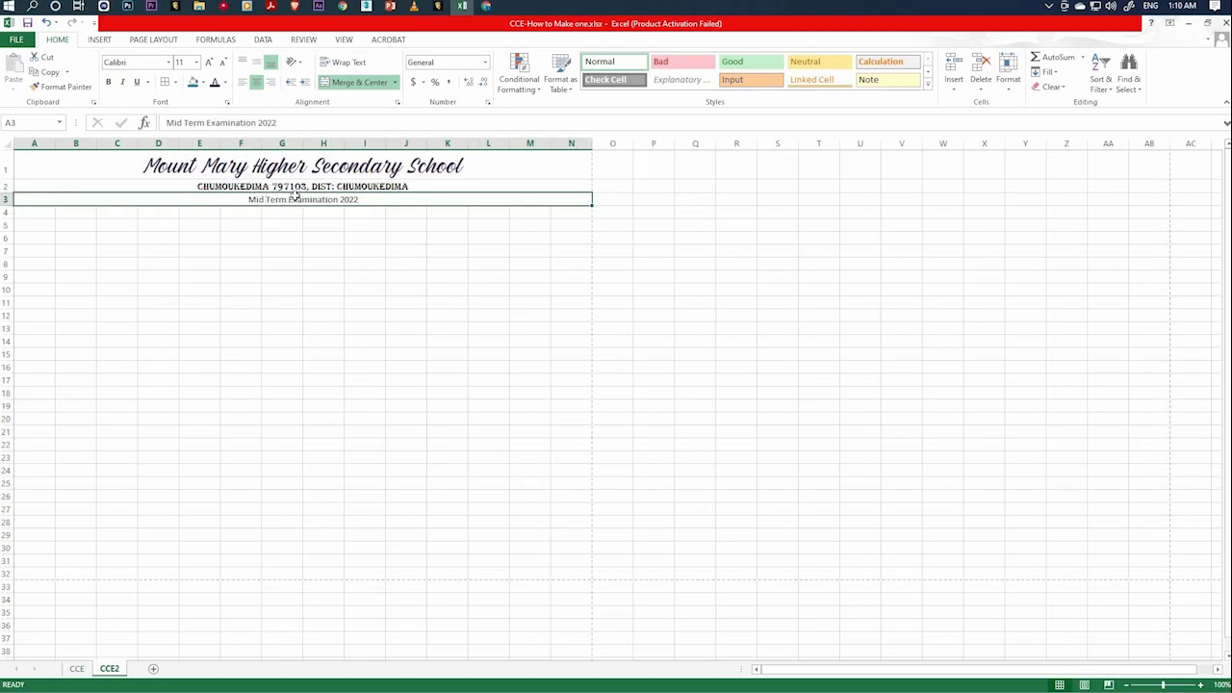
{"action": "left_click", "coordinate": [7, 200]}
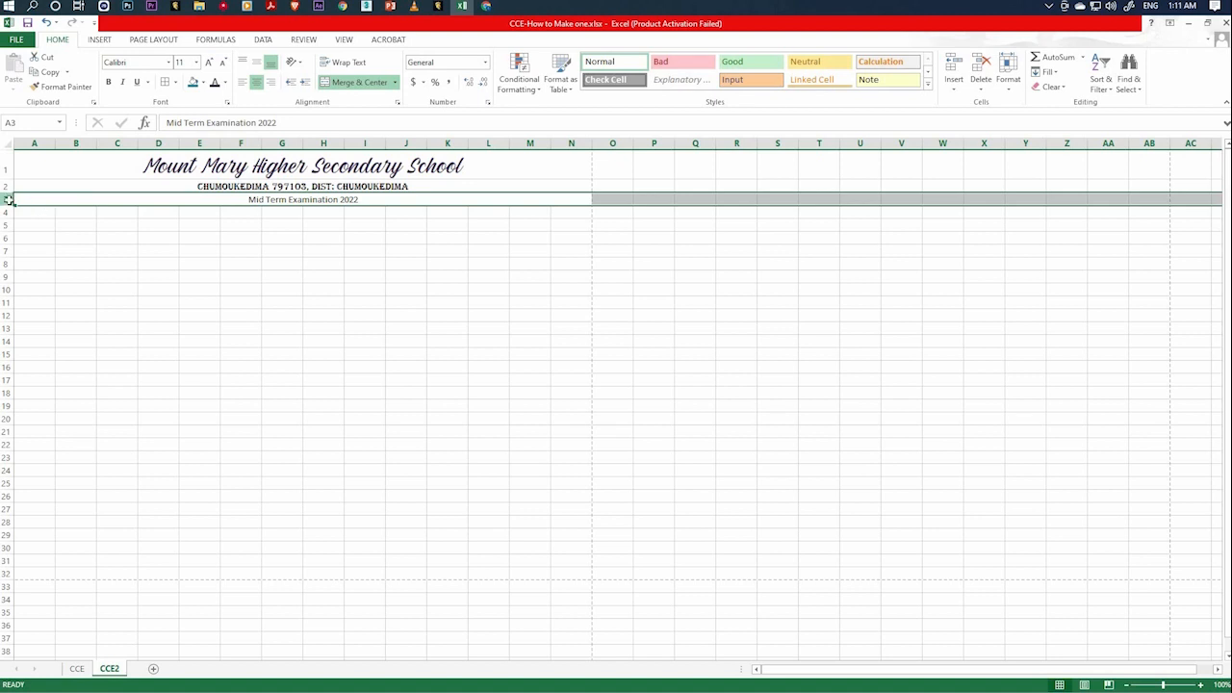
{"action": "right_click", "coordinate": [9, 203]}
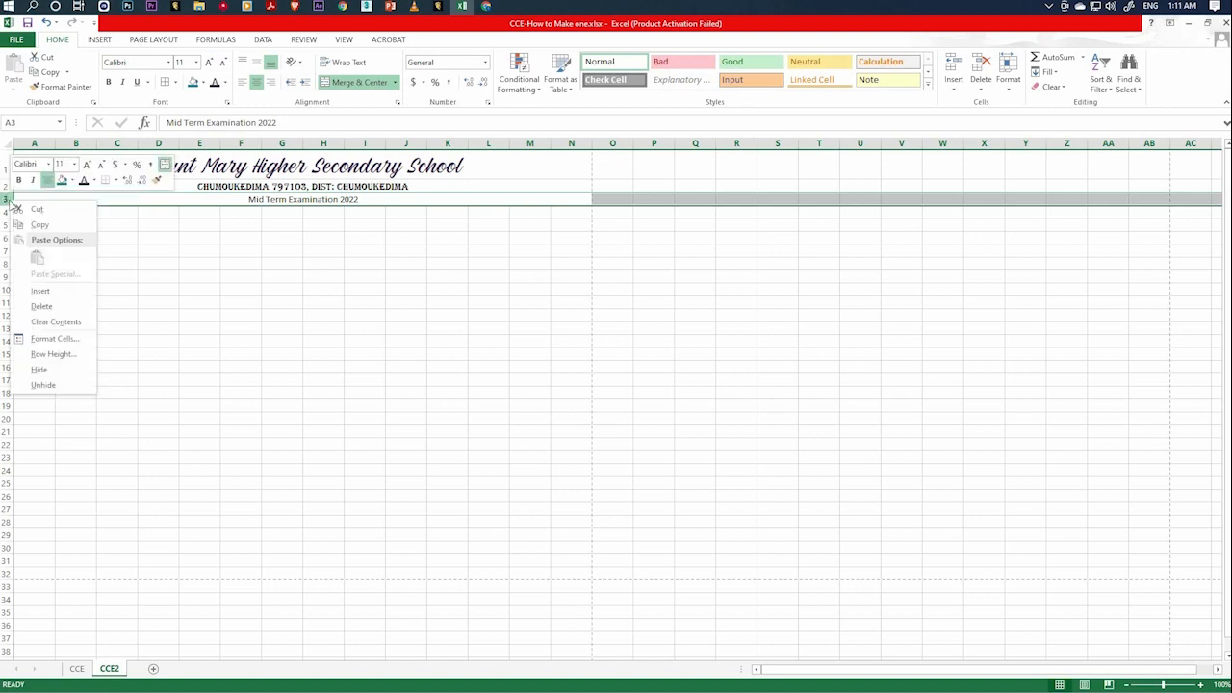
{"action": "left_click", "coordinate": [48, 291]}
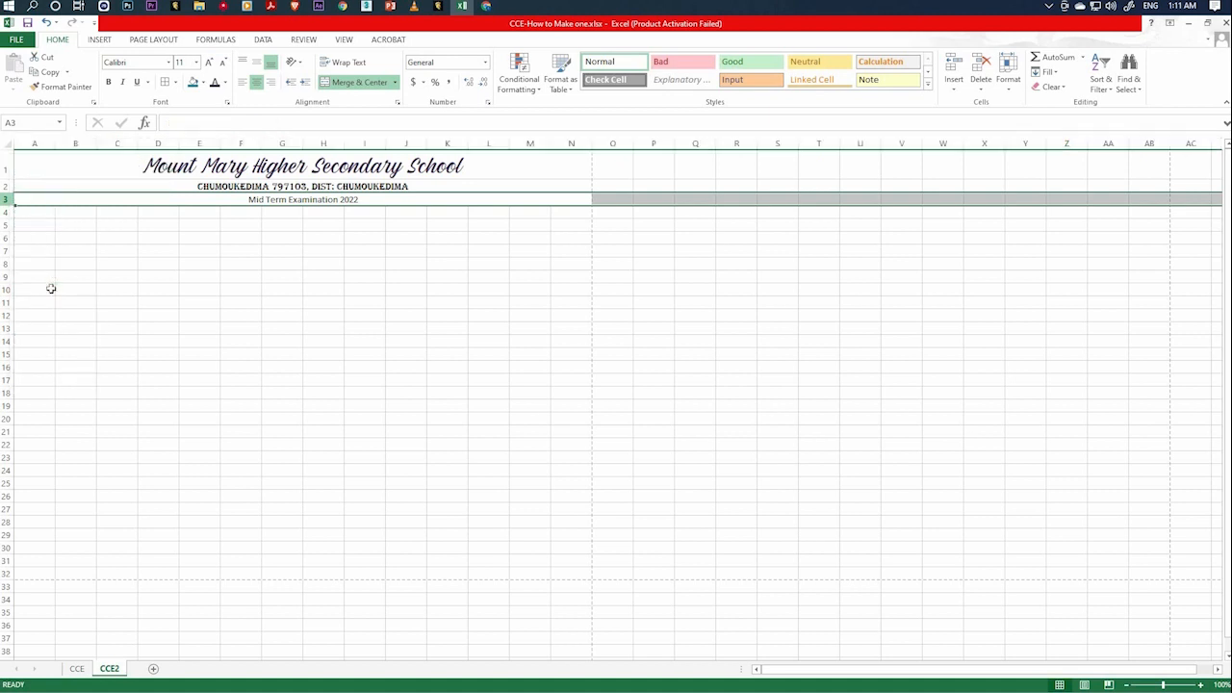
Try inserting a blank column at column Q and delete it again.
{"action": "left_click", "coordinate": [695, 145]}
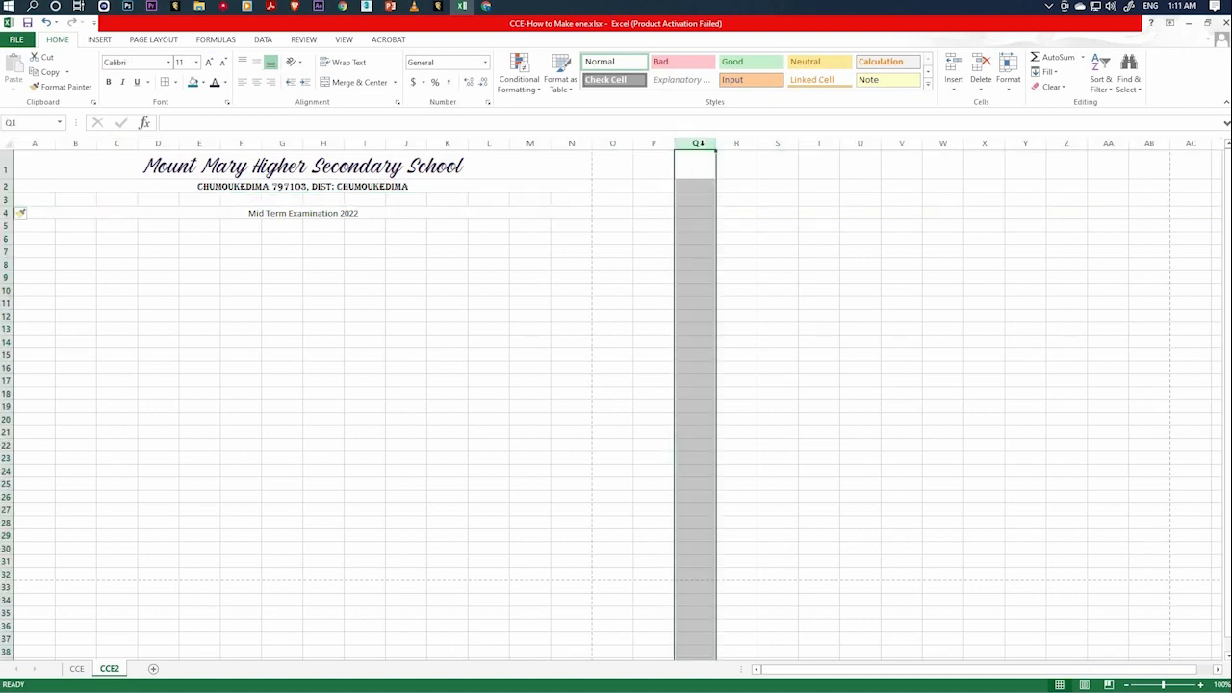
{"action": "right_click", "coordinate": [703, 151]}
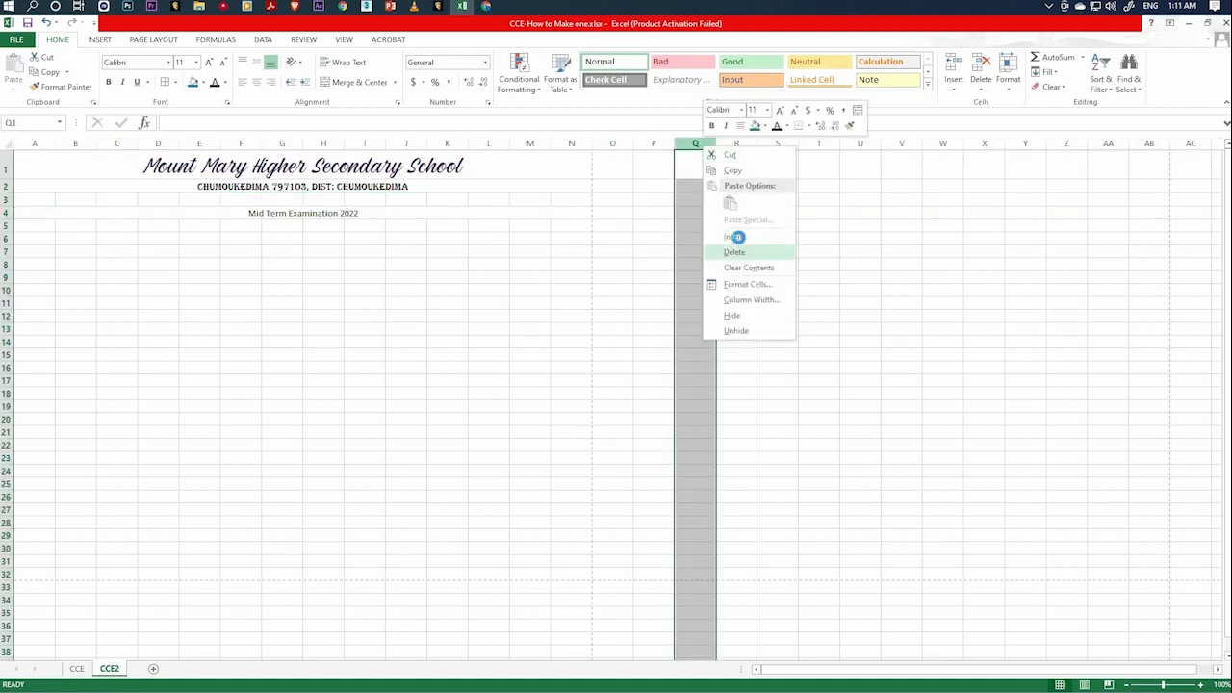
{"action": "left_click", "coordinate": [737, 245]}
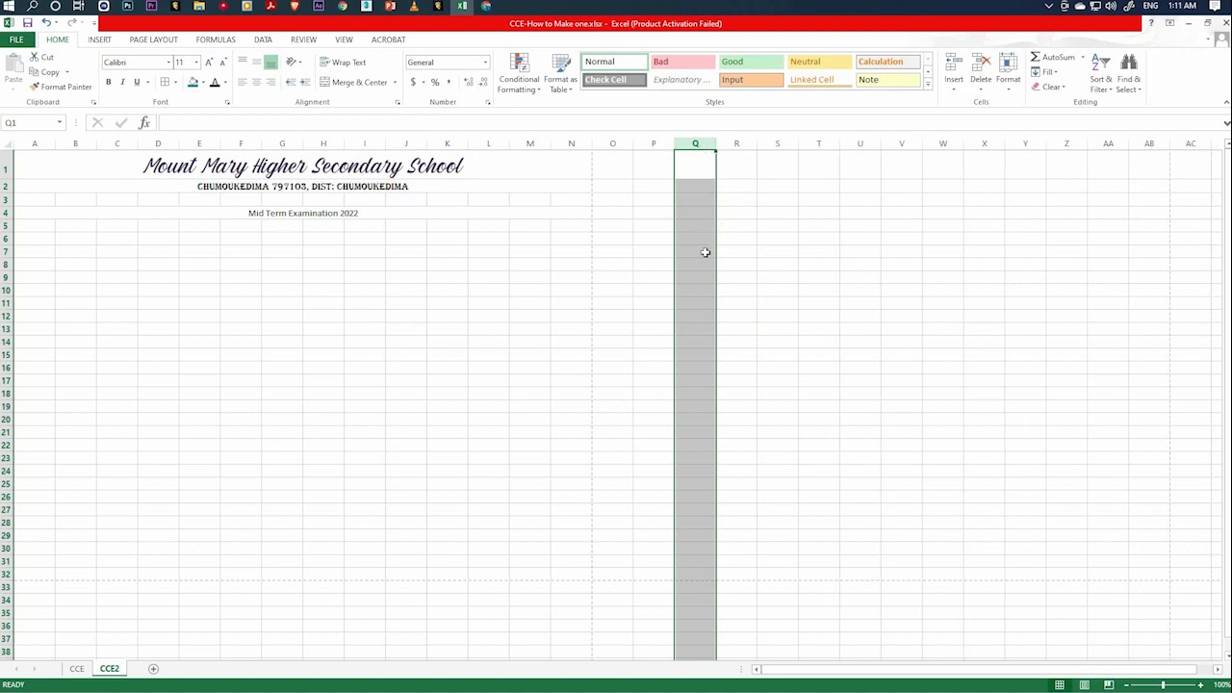
{"action": "right_click", "coordinate": [694, 144]}
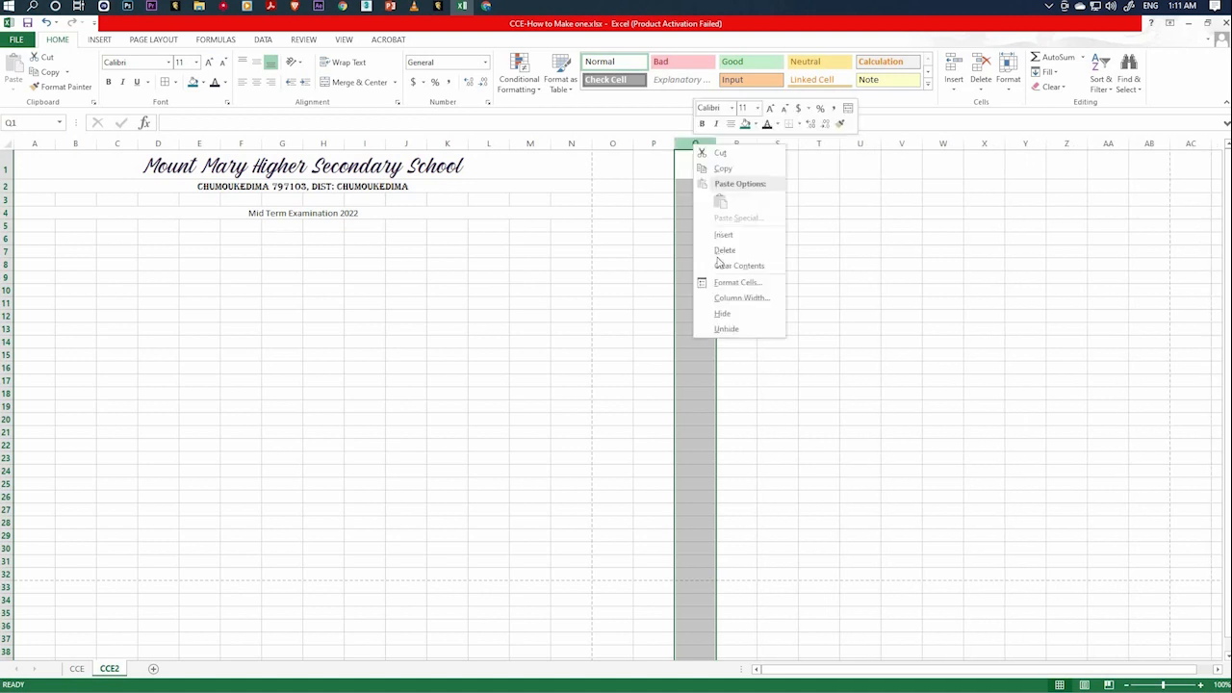
{"action": "left_click", "coordinate": [725, 251]}
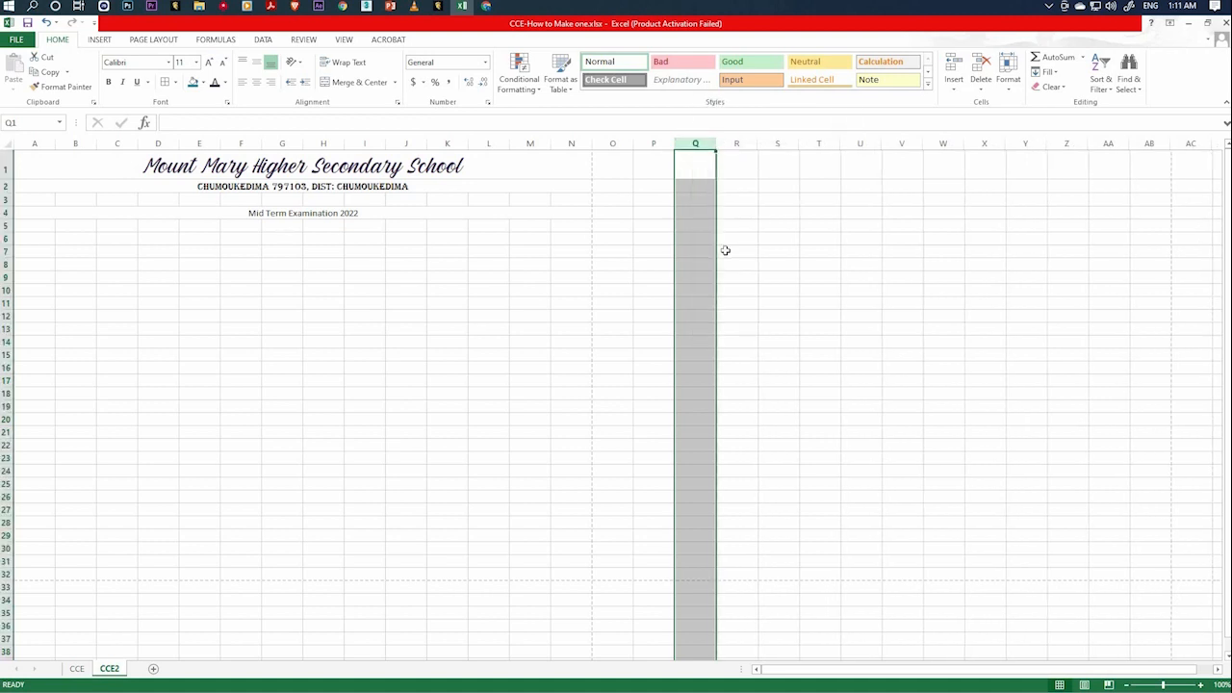
{"action": "left_click", "coordinate": [409, 262]}
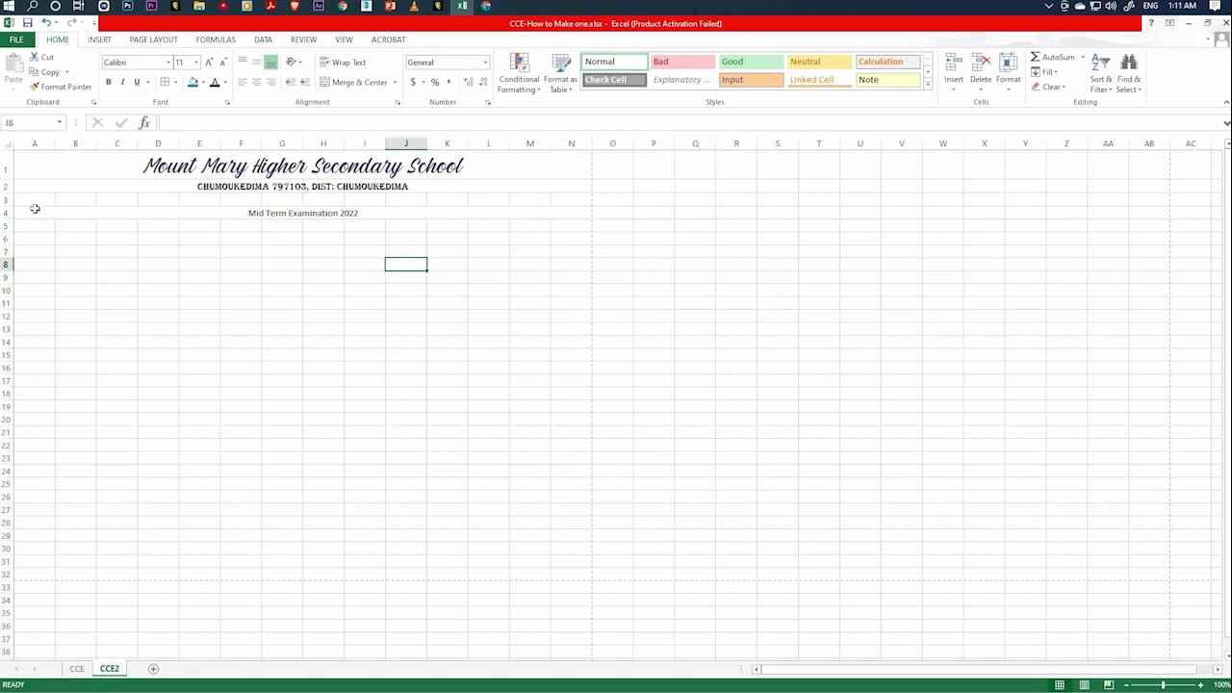
Merge and center cells A3 to N3 and enter the title "CCE Report for Class 5".
{"action": "left_click_drag", "start_coordinate": [33, 199], "coordinate": [582, 198]}
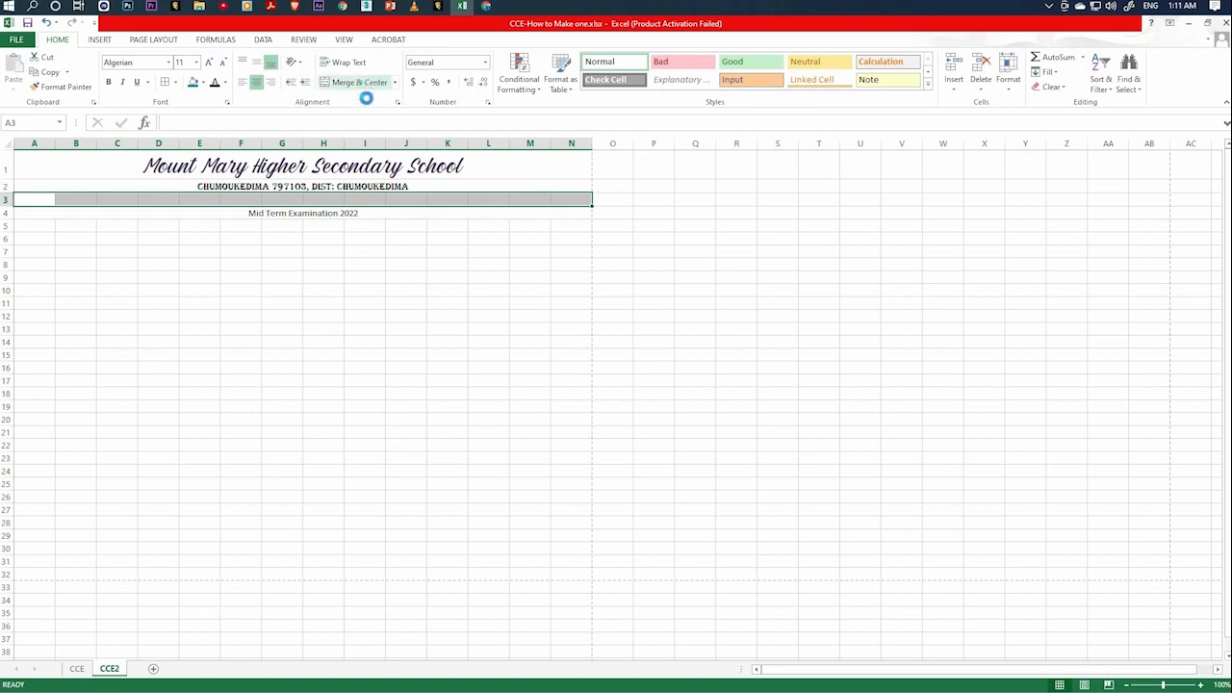
{"action": "left_click", "coordinate": [356, 82]}
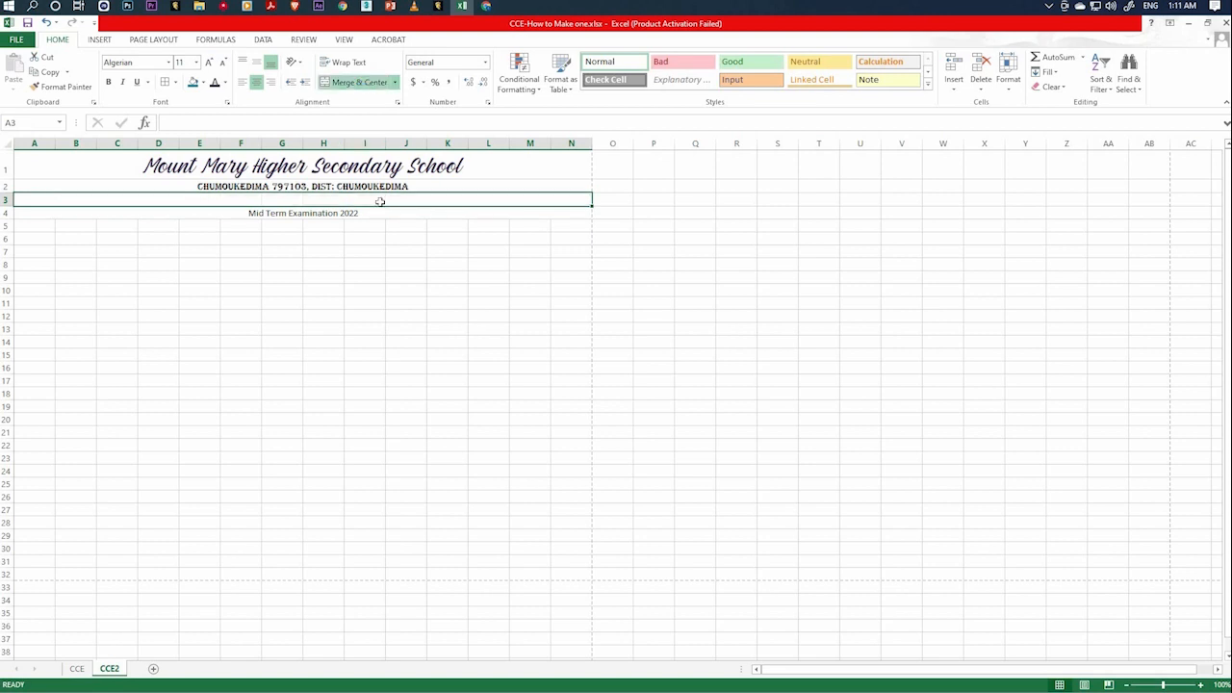
{"action": "type", "text": "CCE"}
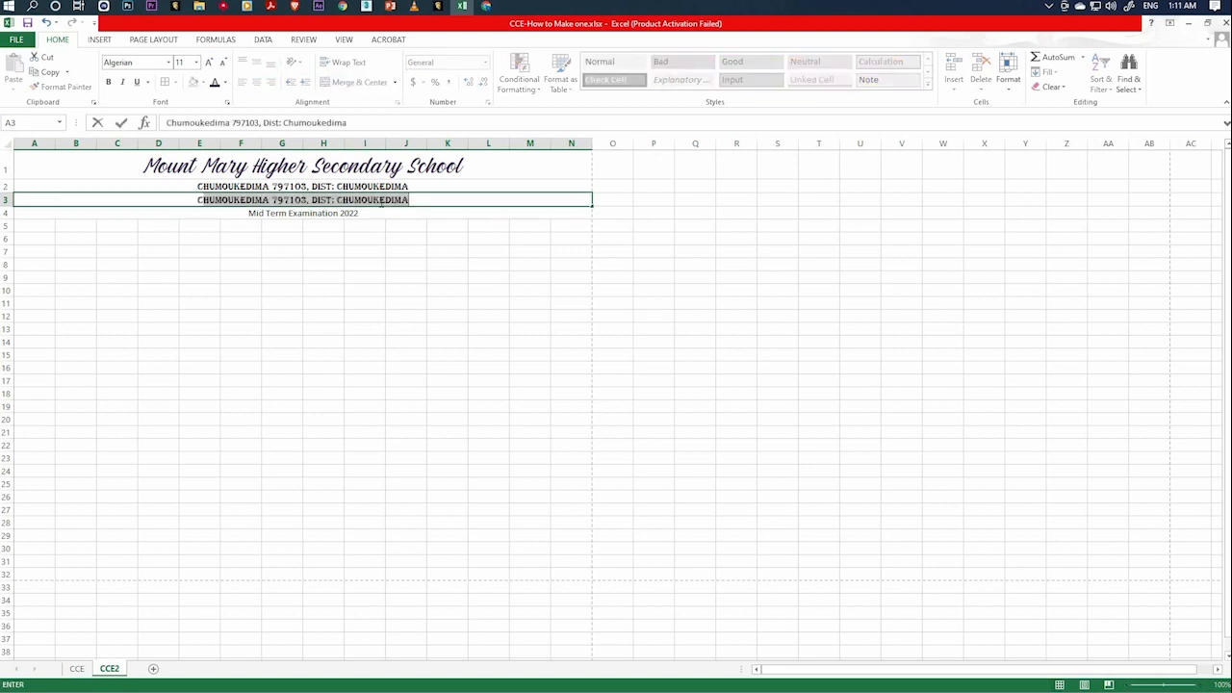
{"action": "type", "text": " Repo"}
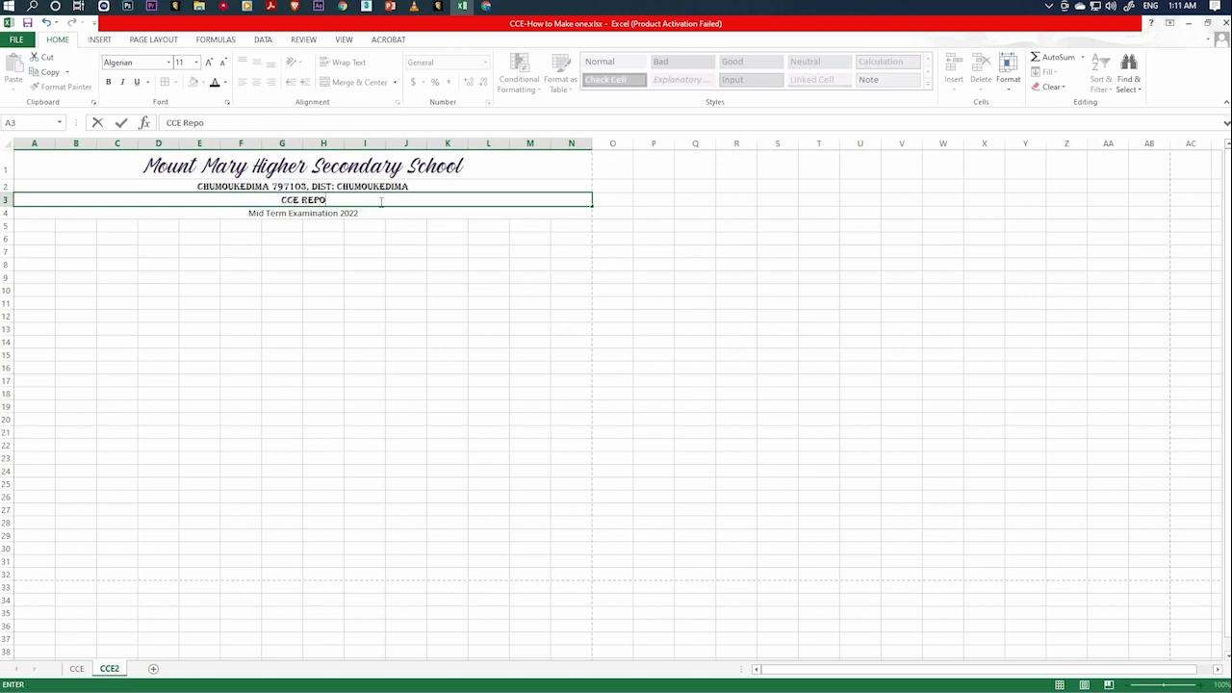
{"action": "type", "text": "rt for Cla"}
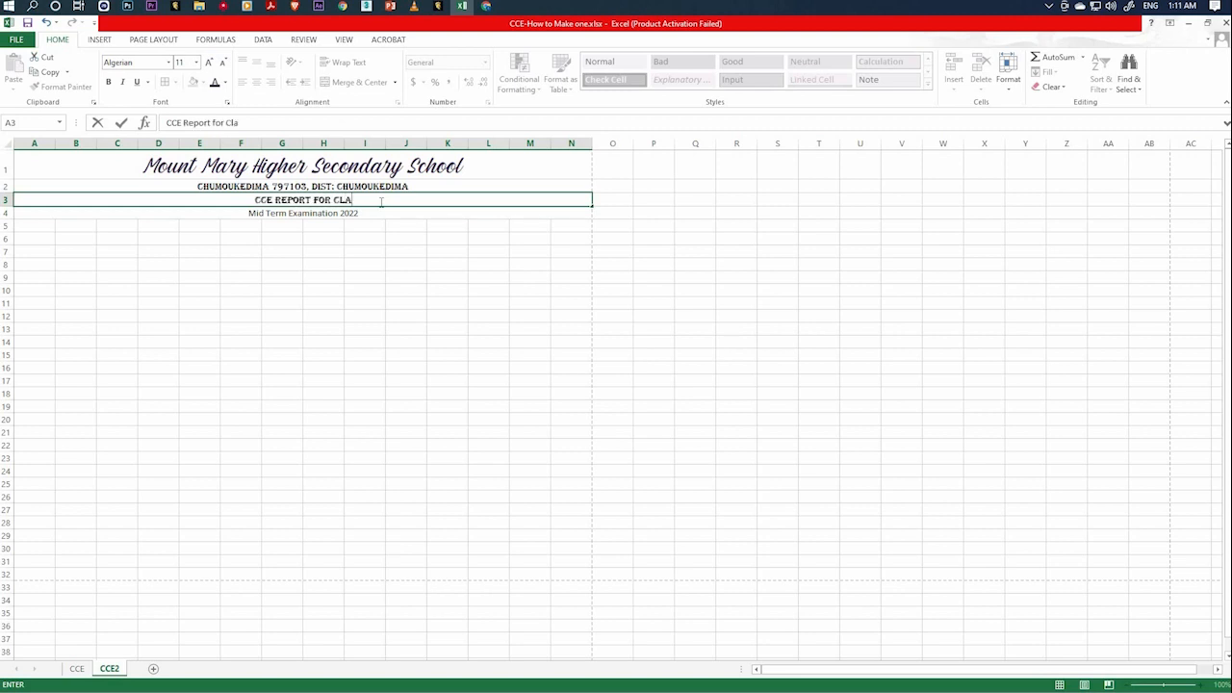
{"action": "type", "text": "ss 5"}
{"action": "left_click", "coordinate": [337, 261]}
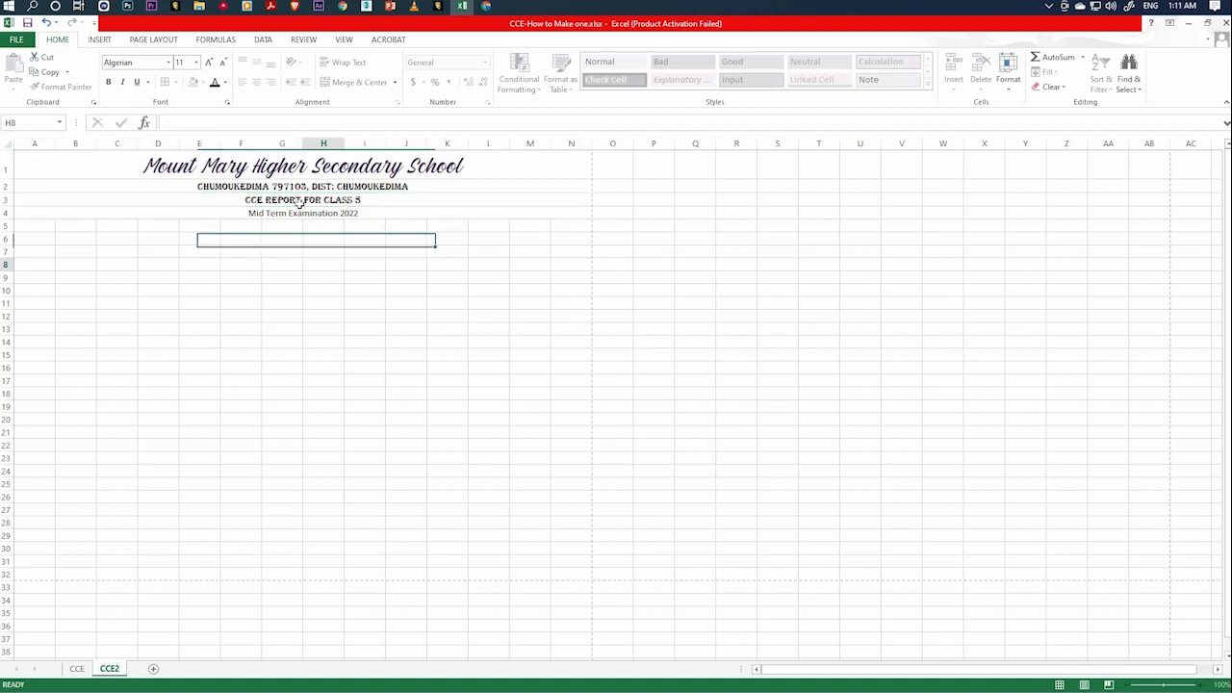
Set the "CCE Report for Class 5" title in row 3 to Arial Rounded MT Bold at size 22.
{"action": "left_click", "coordinate": [308, 200]}
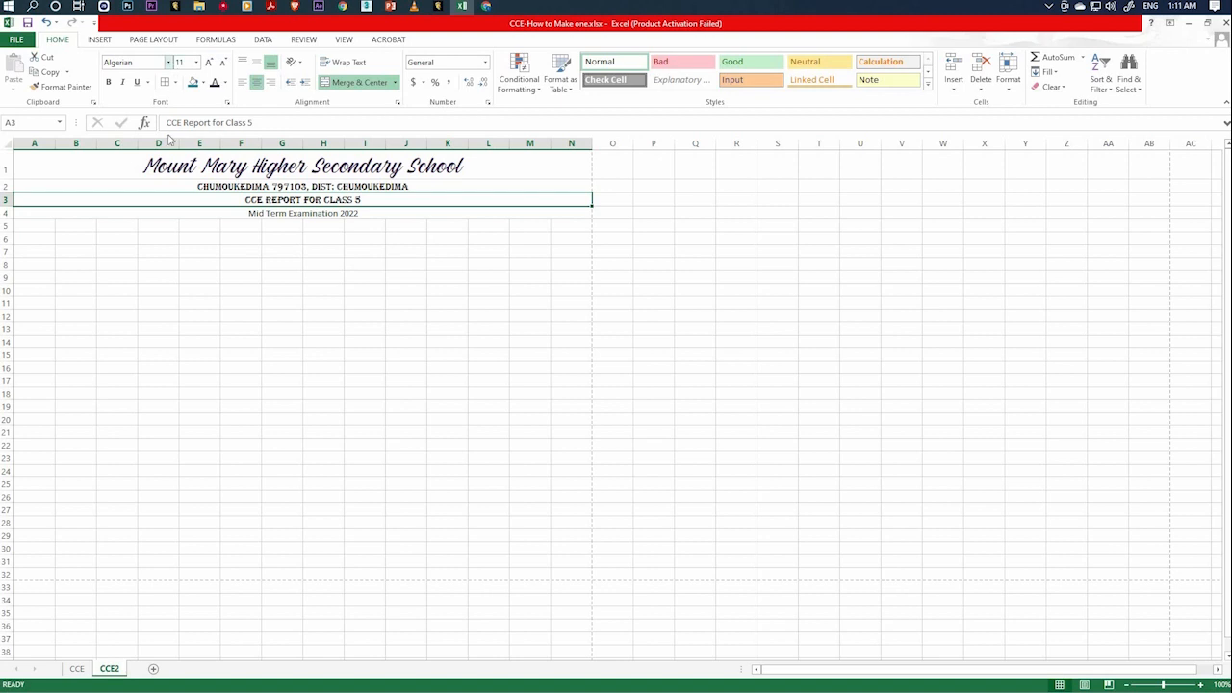
{"action": "left_click", "coordinate": [169, 61]}
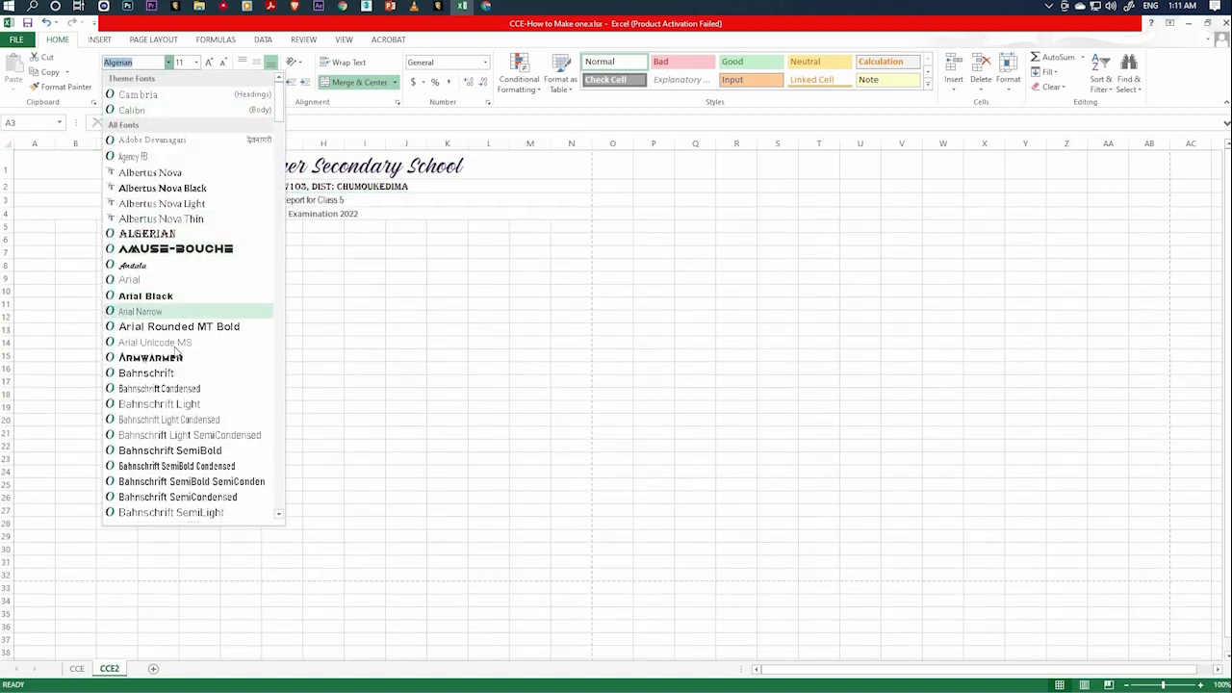
{"action": "left_click", "coordinate": [182, 326]}
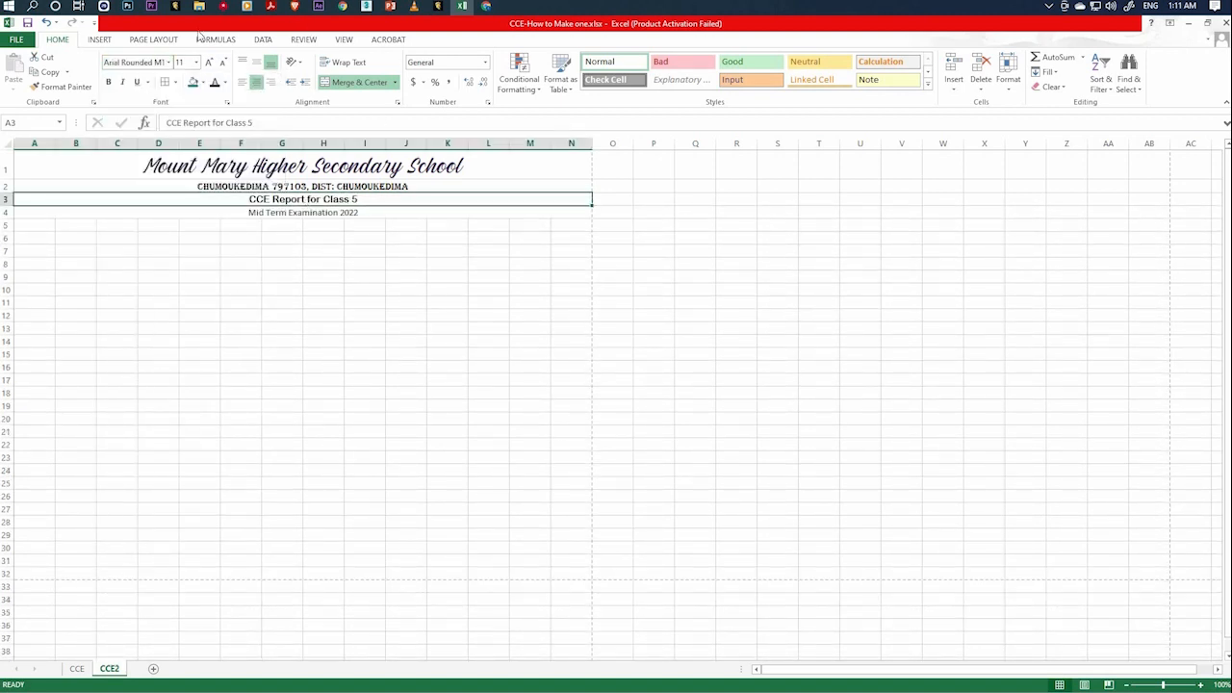
{"action": "left_click", "coordinate": [169, 62]}
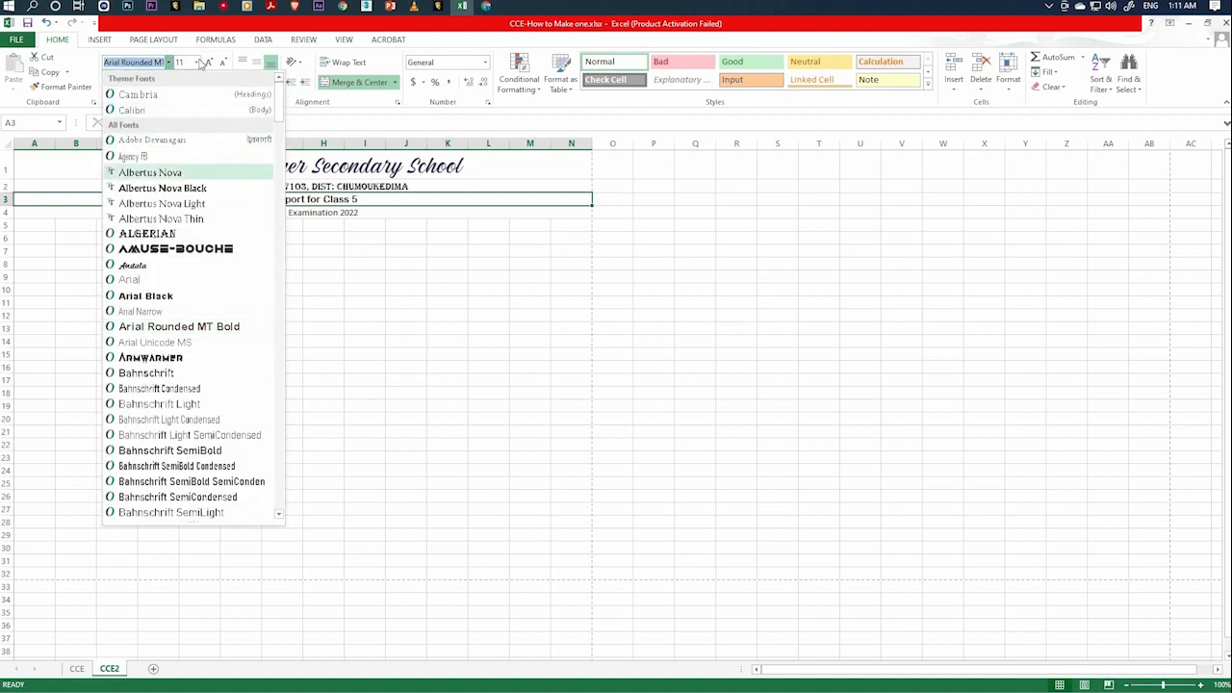
{"action": "left_click", "coordinate": [196, 62]}
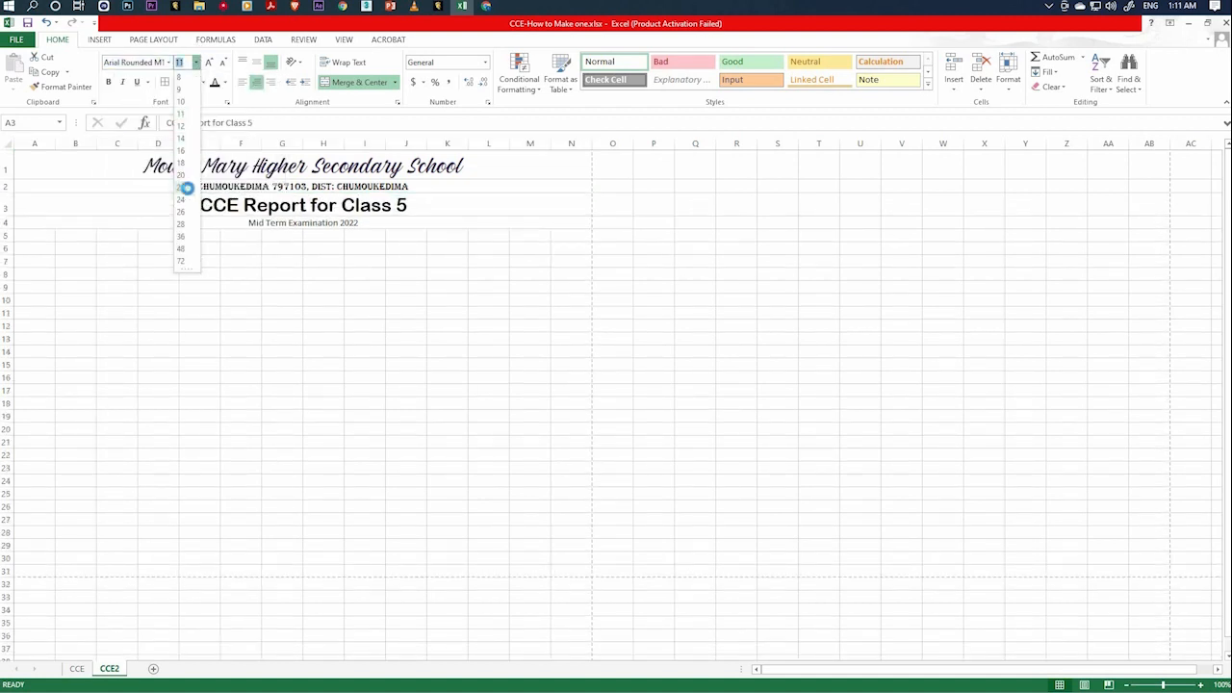
{"action": "left_click", "coordinate": [181, 187]}
{"action": "left_click", "coordinate": [369, 262]}
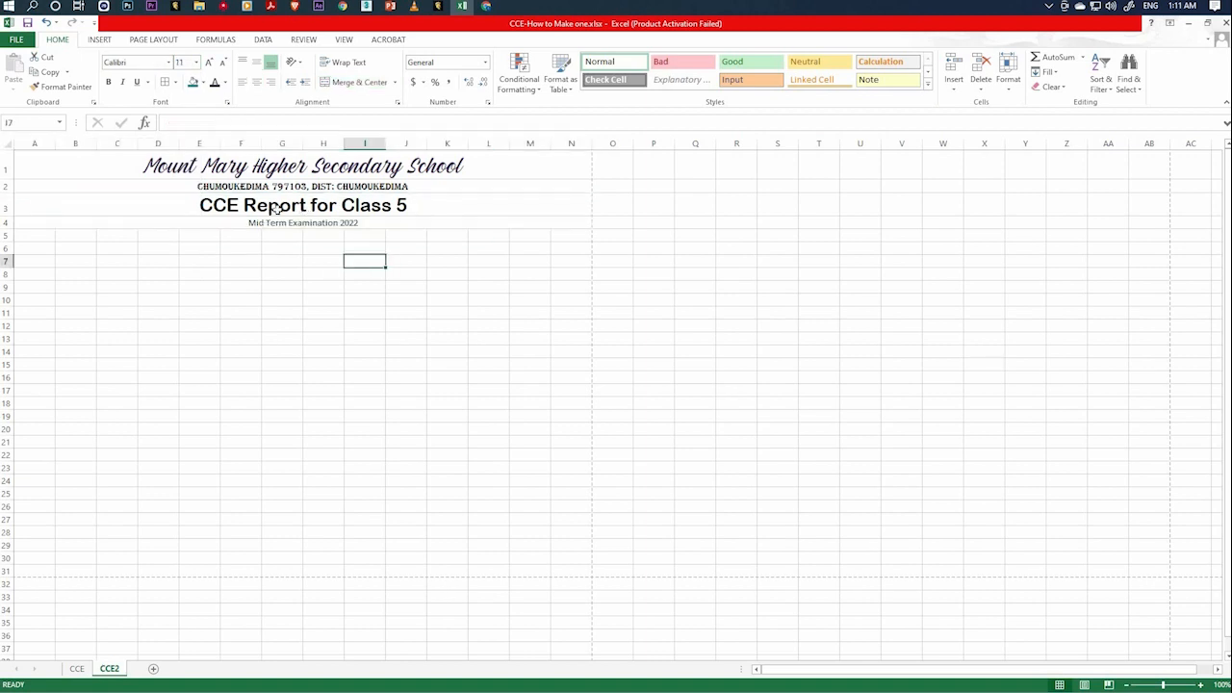
Fill the merged title cell in row 3 with a dark blue theme color.
{"action": "left_click", "coordinate": [274, 208]}
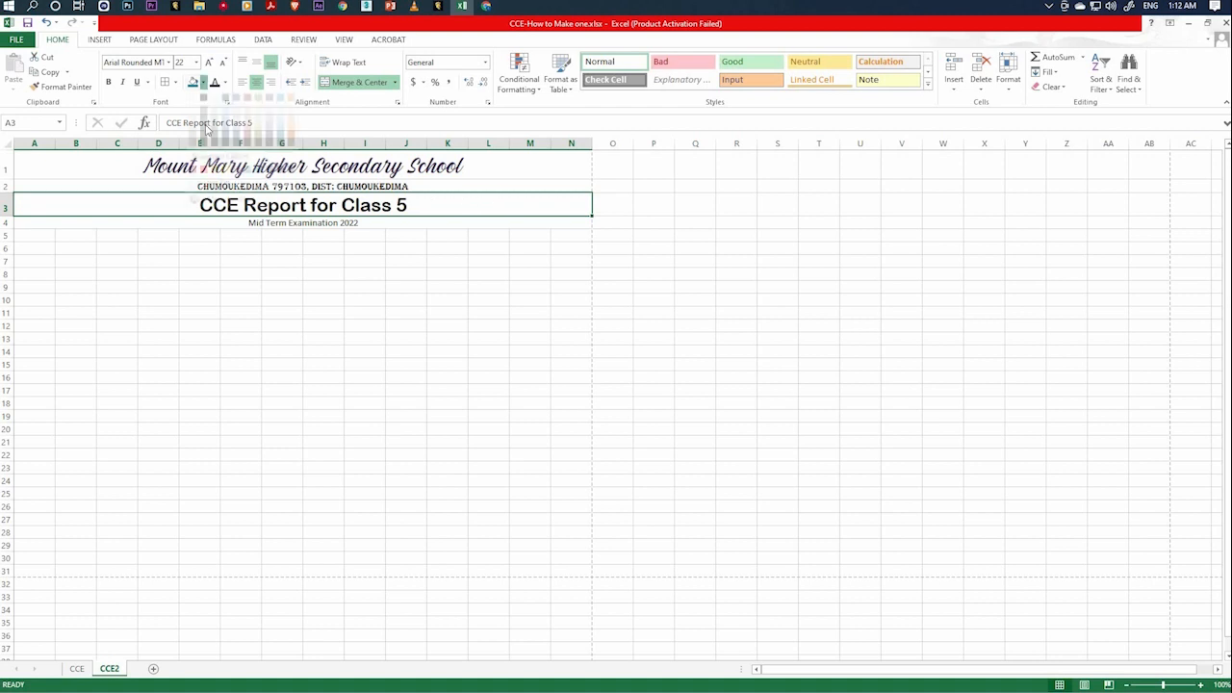
{"action": "left_click", "coordinate": [203, 82]}
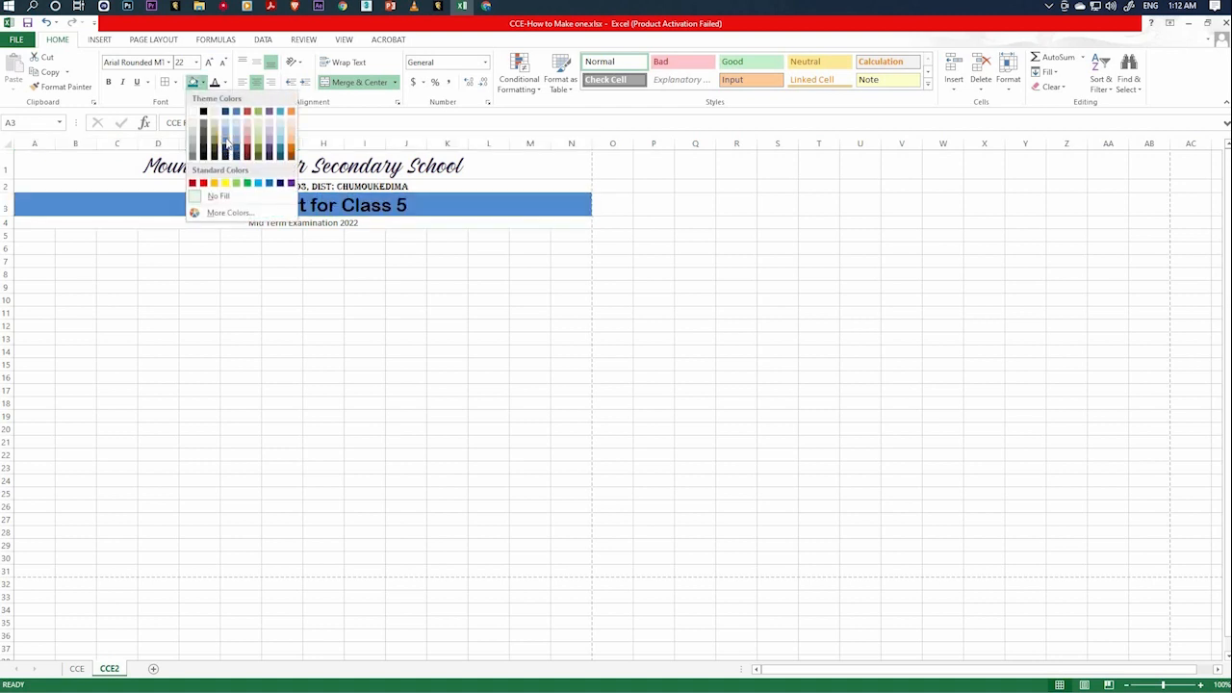
{"action": "left_click", "coordinate": [225, 135]}
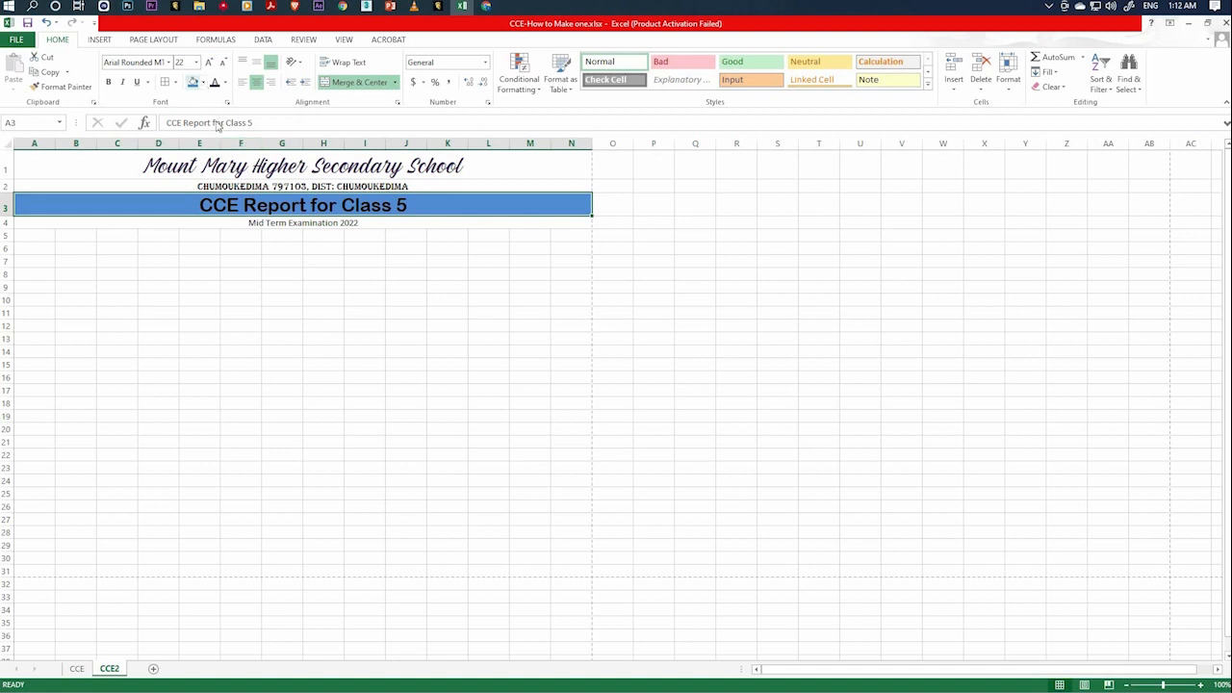
{"action": "left_click", "coordinate": [203, 83]}
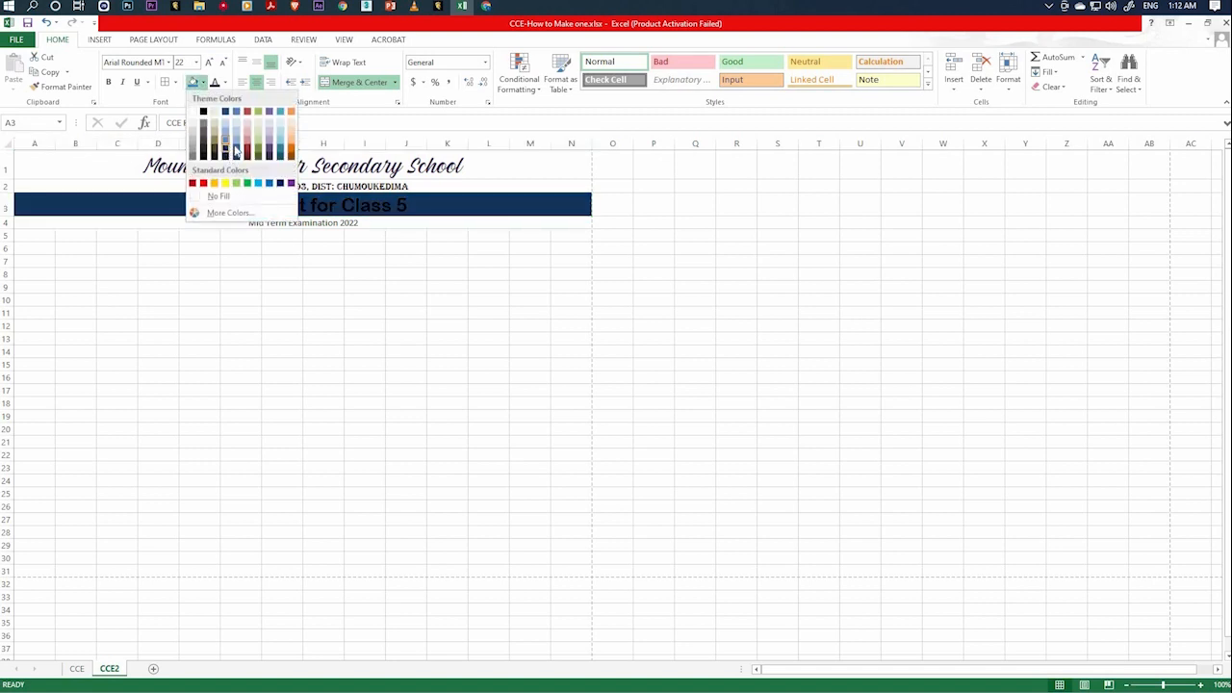
{"action": "left_click", "coordinate": [235, 140]}
{"action": "left_click", "coordinate": [231, 262]}
Change the font color of the "CCE Report for Class 5" title to white.
{"action": "left_click", "coordinate": [248, 213]}
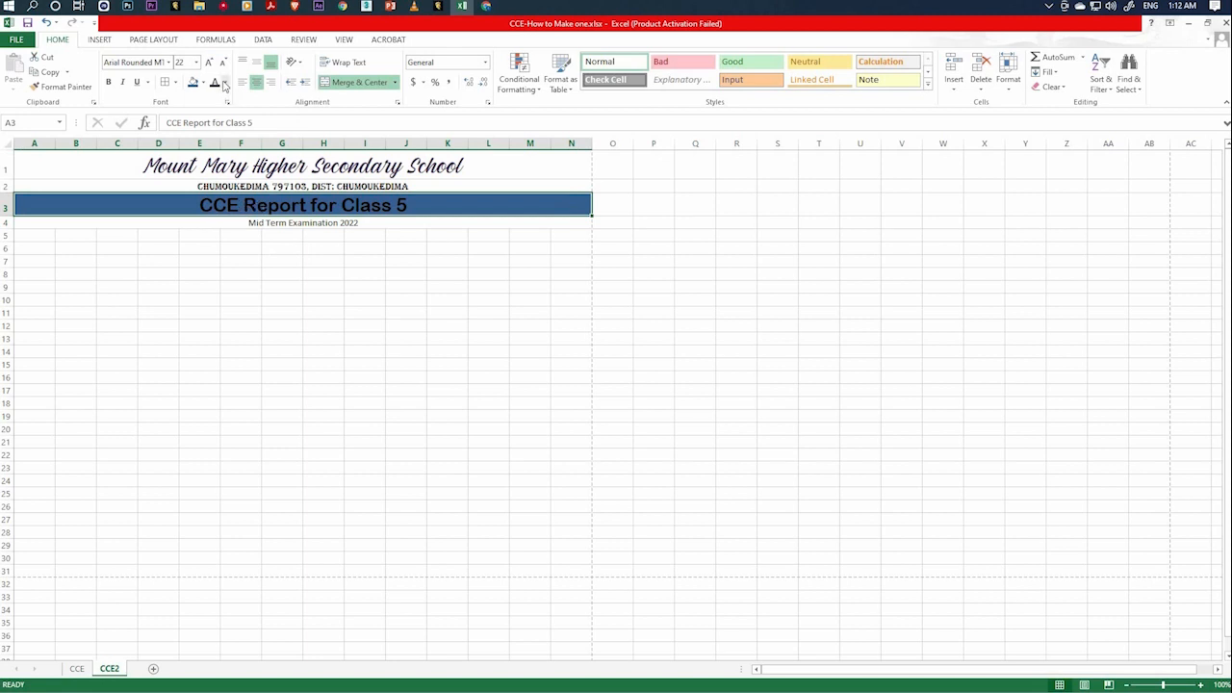
{"action": "left_click", "coordinate": [225, 85]}
{"action": "left_click", "coordinate": [216, 129]}
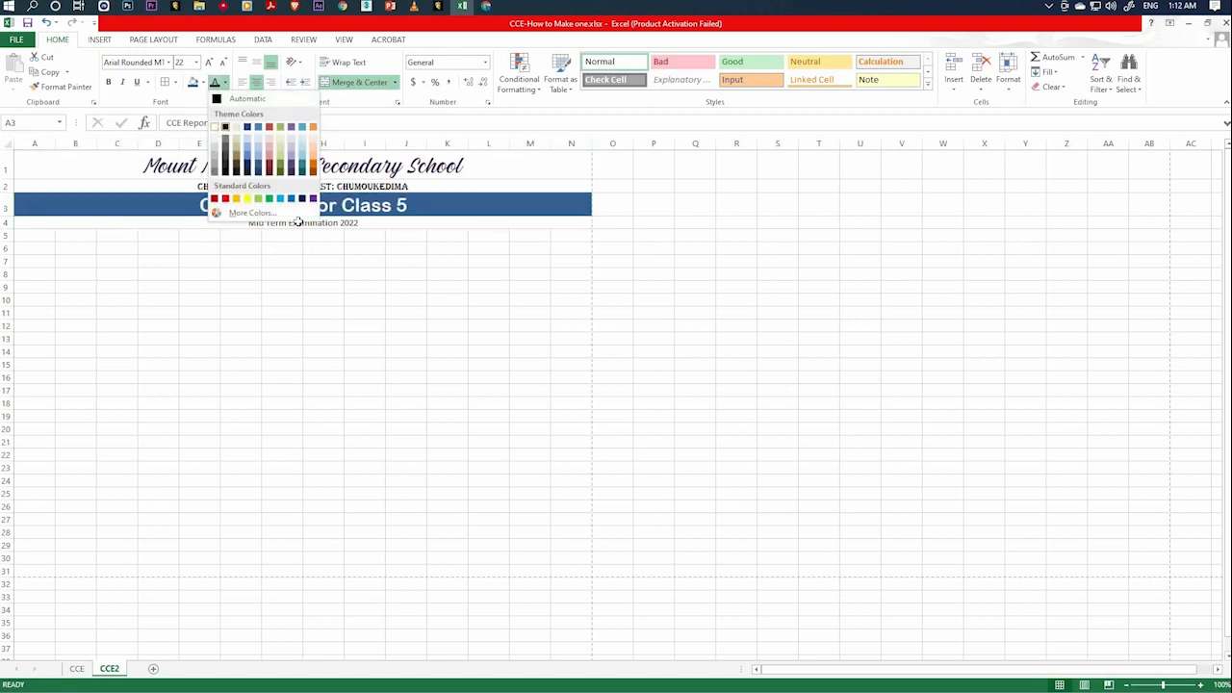
{"action": "left_click", "coordinate": [303, 257]}
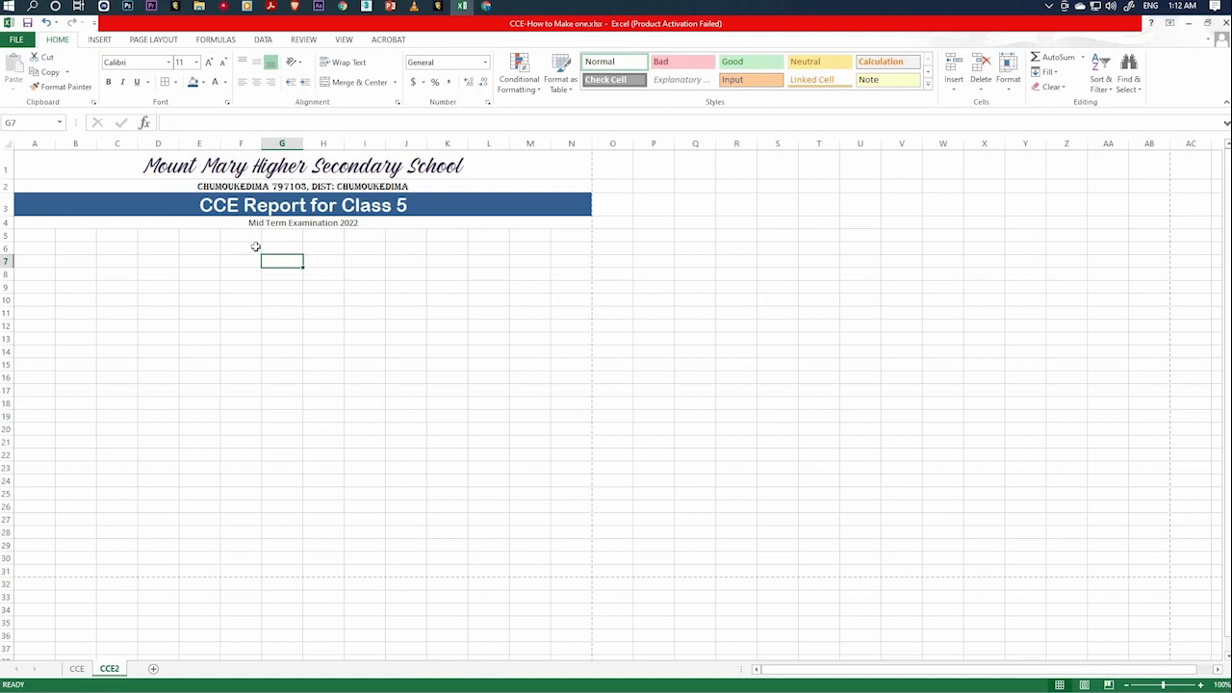
Set the "Mid Term Examination 2022" heading in row 4 to Bahnschrift SemiBold at size 16.
{"action": "left_click", "coordinate": [318, 223]}
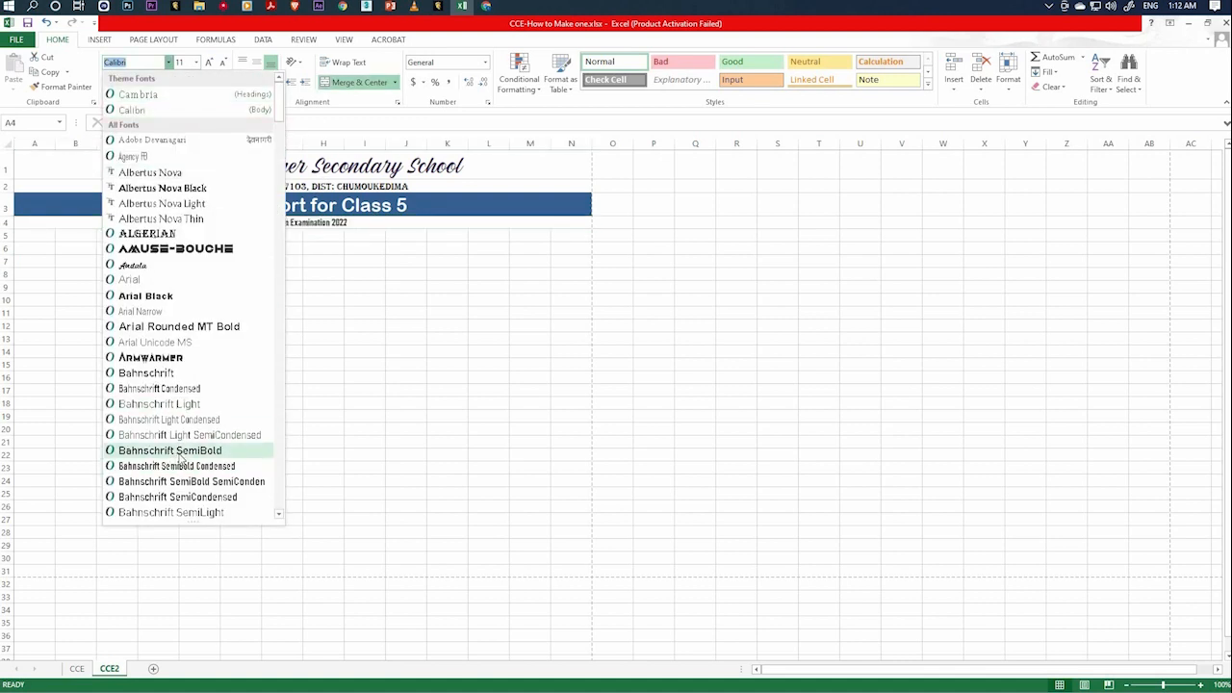
{"action": "left_click", "coordinate": [171, 451]}
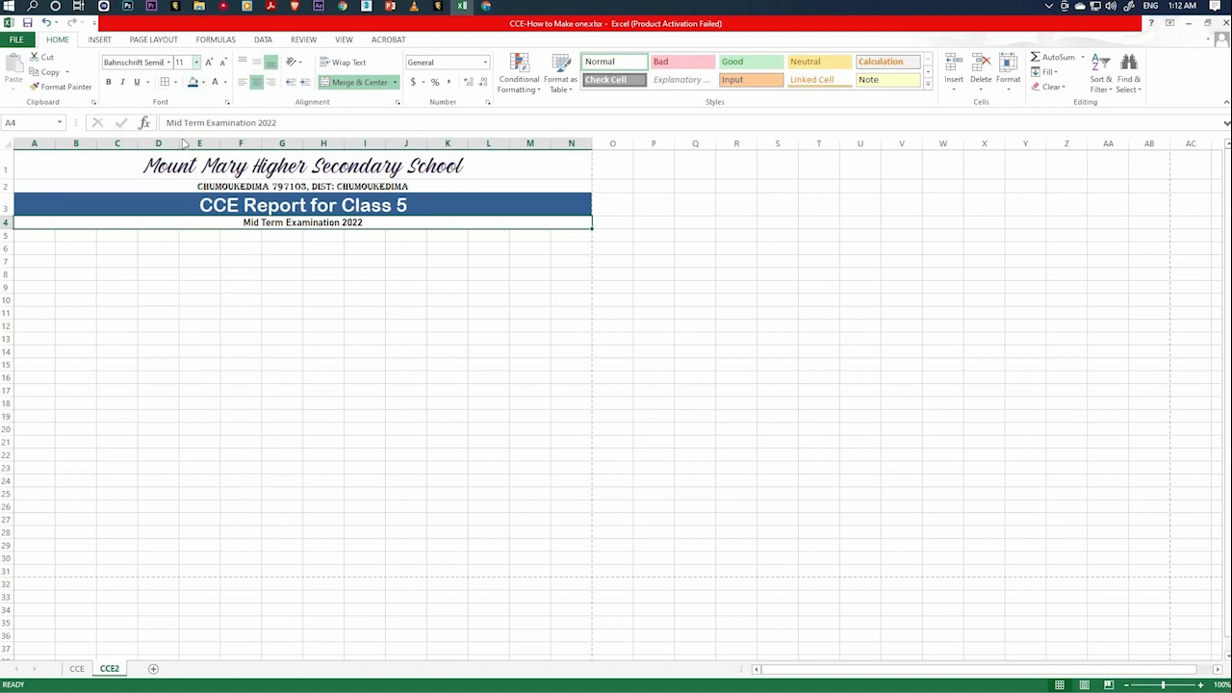
{"action": "left_click", "coordinate": [197, 62]}
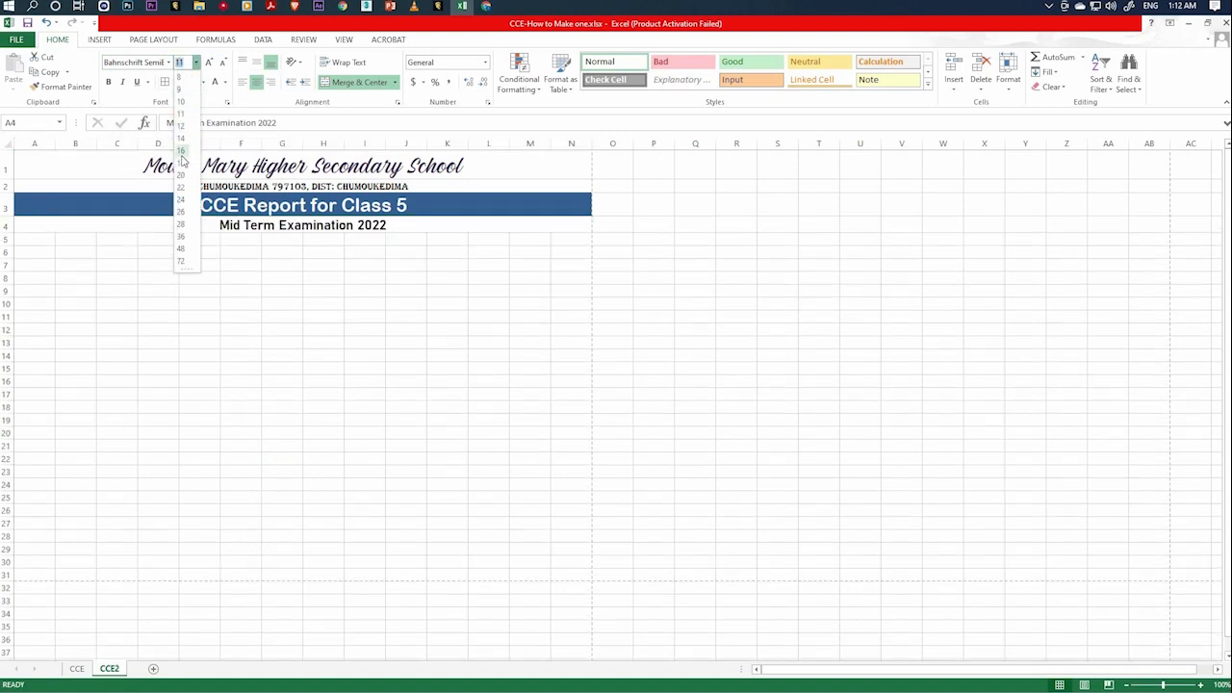
{"action": "left_click", "coordinate": [181, 151]}
{"action": "left_click", "coordinate": [334, 302]}
Increase the height of row 1 and vertically middle-align the school name in it.
{"action": "left_click", "coordinate": [155, 166]}
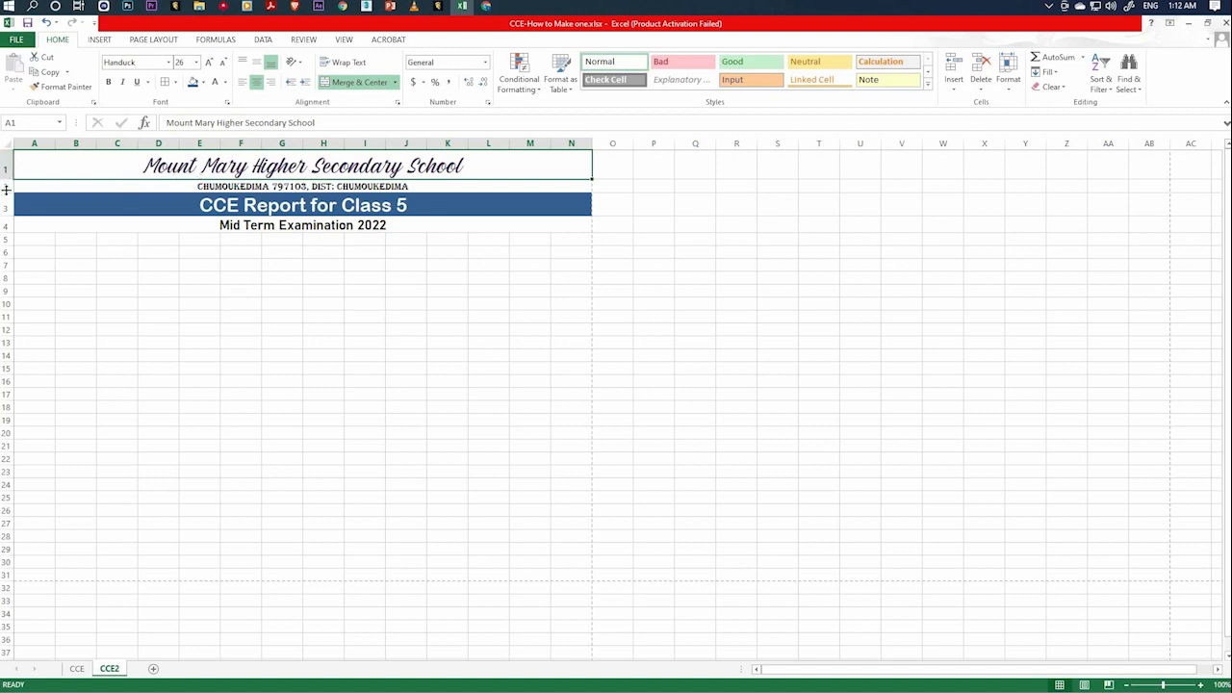
{"action": "left_click_drag", "start_coordinate": [5, 179], "coordinate": [8, 198]}
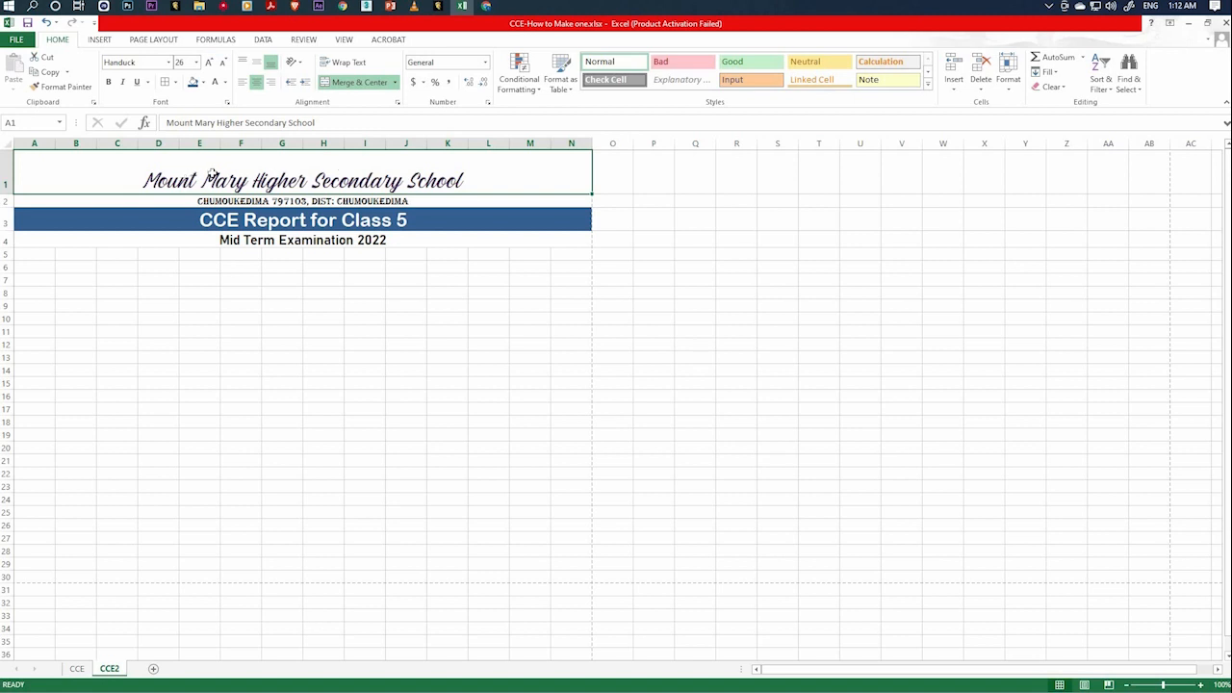
{"action": "left_click", "coordinate": [246, 64]}
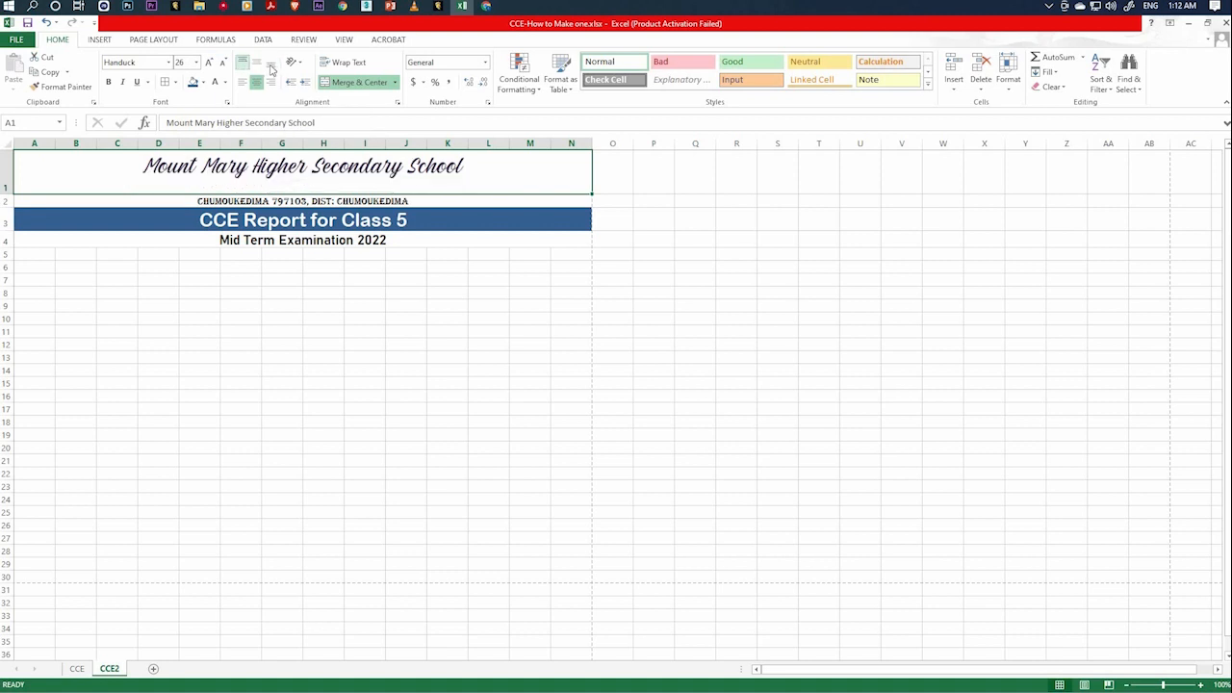
{"action": "left_click", "coordinate": [271, 66]}
{"action": "left_click", "coordinate": [258, 63]}
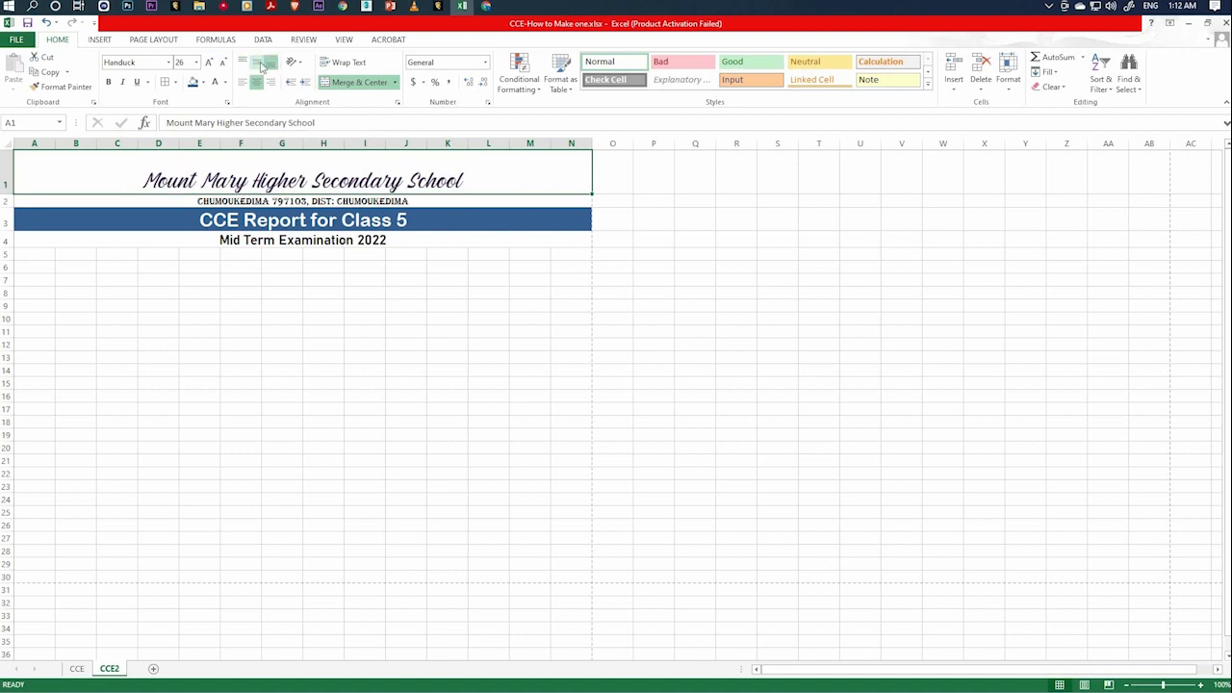
Set the font size of the school name in row 1 to 36.
{"action": "left_click", "coordinate": [195, 61]}
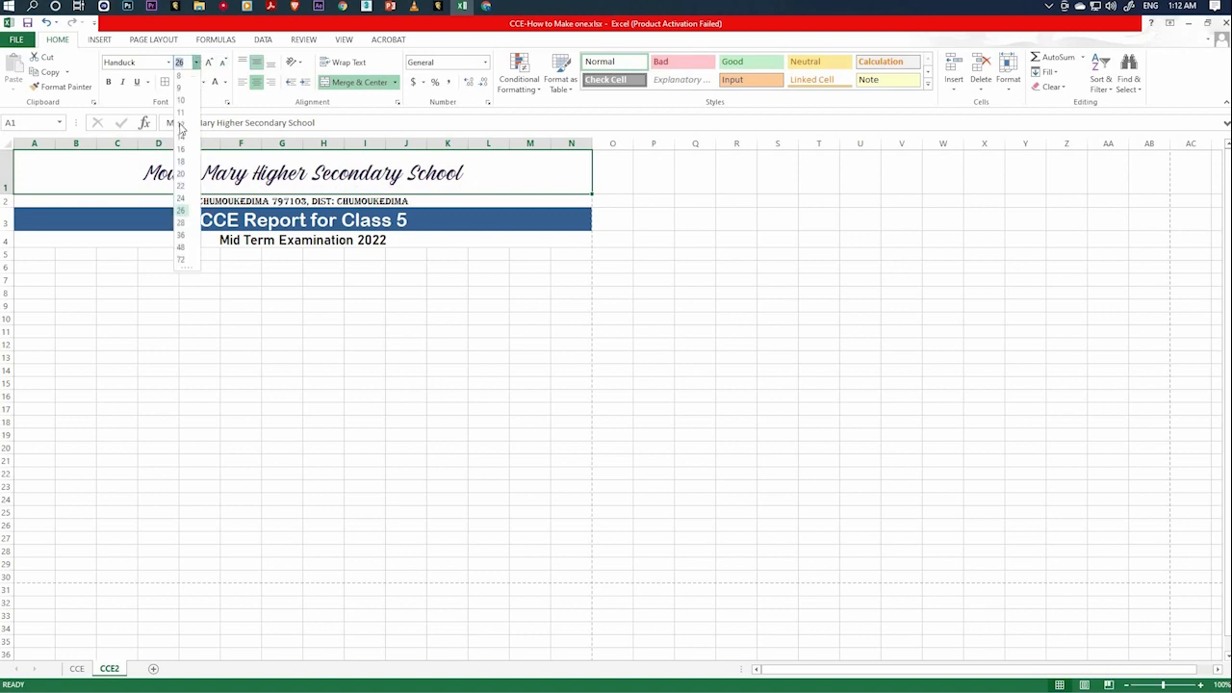
{"action": "left_click", "coordinate": [182, 237]}
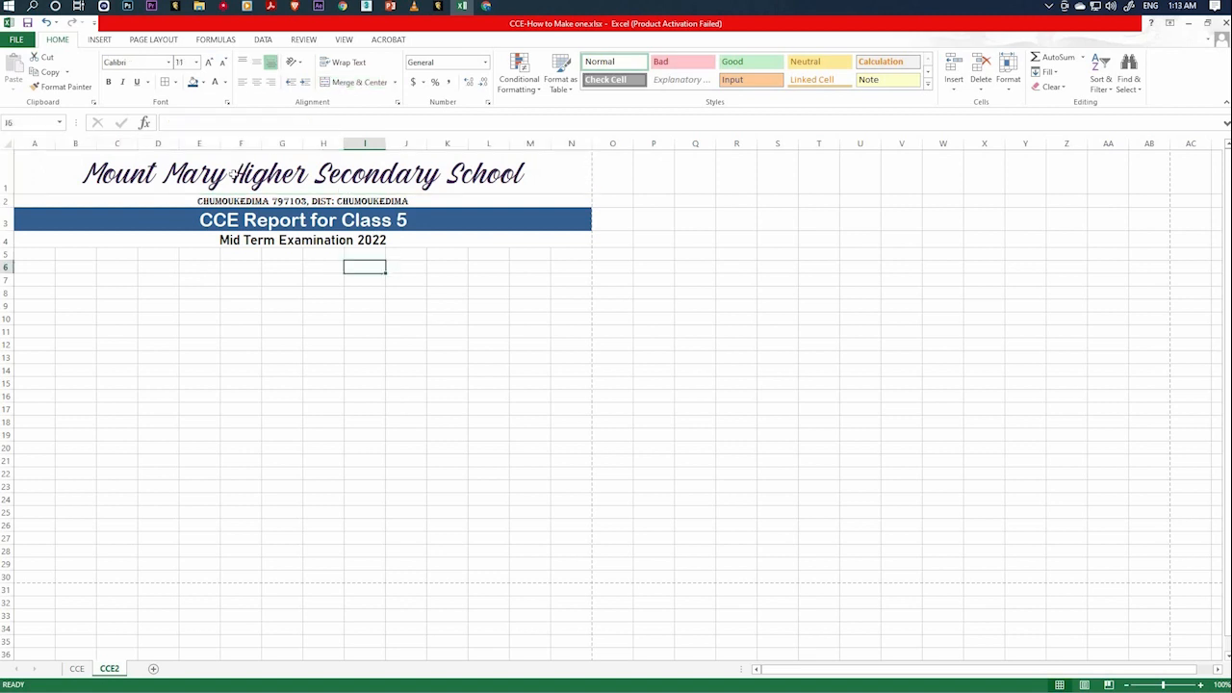
{"action": "left_click", "coordinate": [233, 175]}
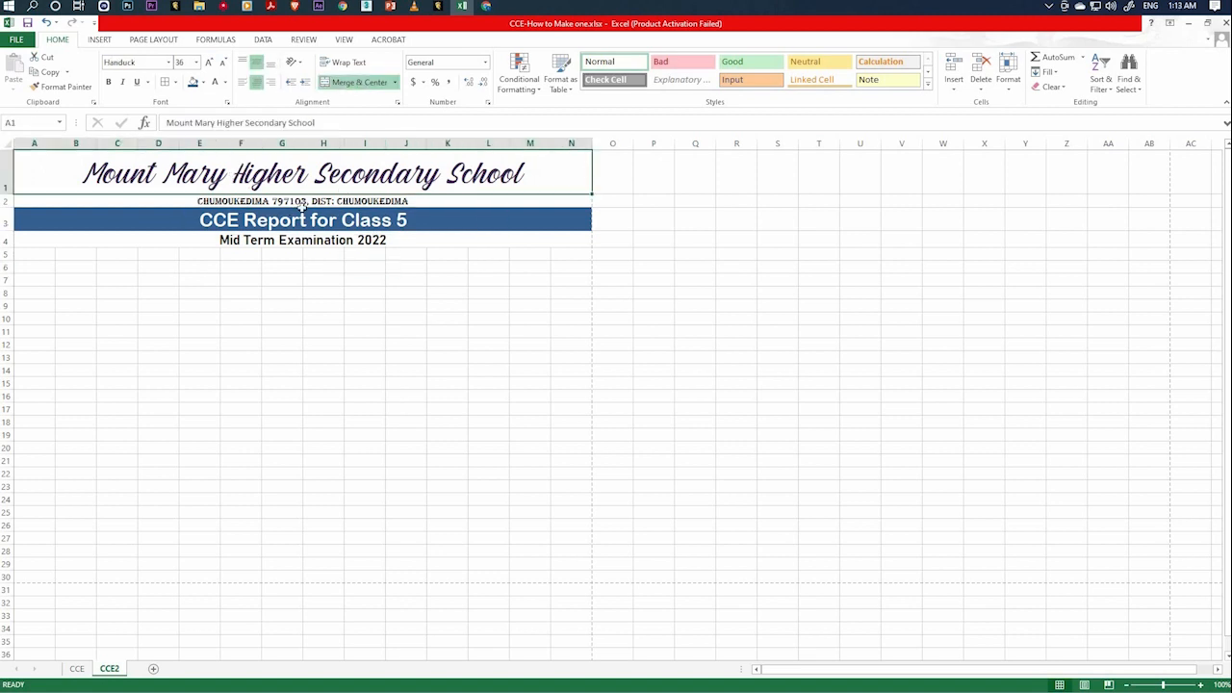
Set the font size of the school address line in row 2 to 16.
{"action": "left_click", "coordinate": [394, 202]}
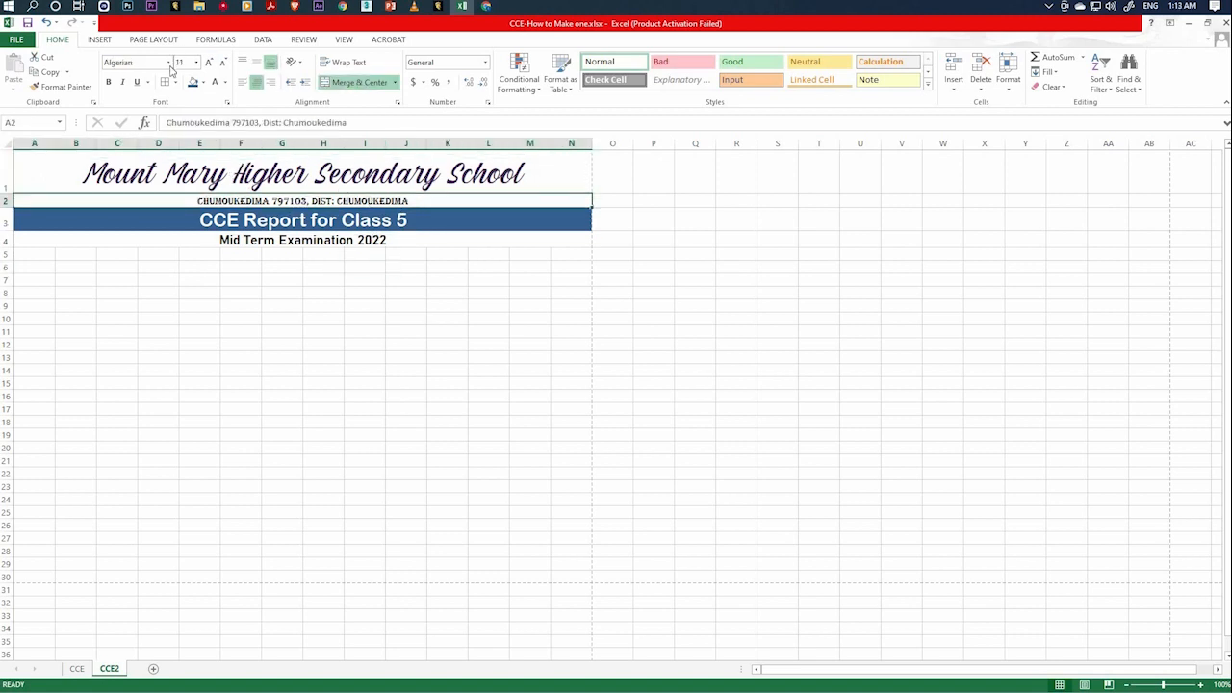
{"action": "left_click", "coordinate": [167, 62]}
{"action": "left_click", "coordinate": [195, 62]}
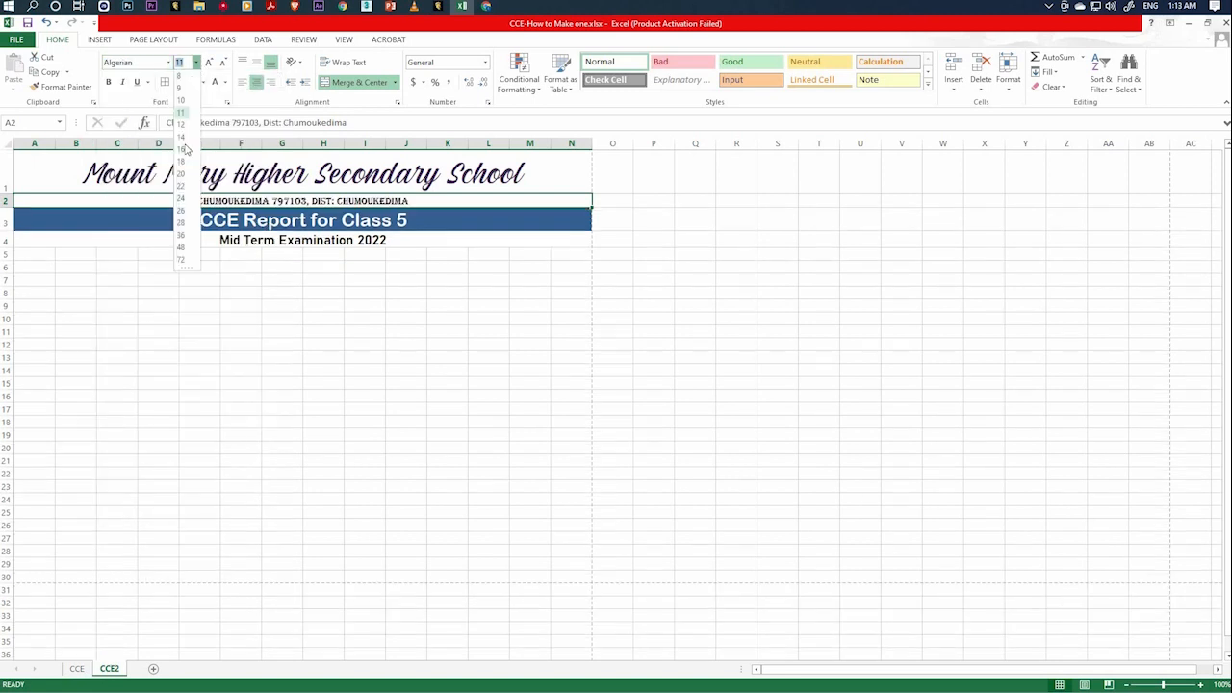
{"action": "left_click", "coordinate": [182, 149]}
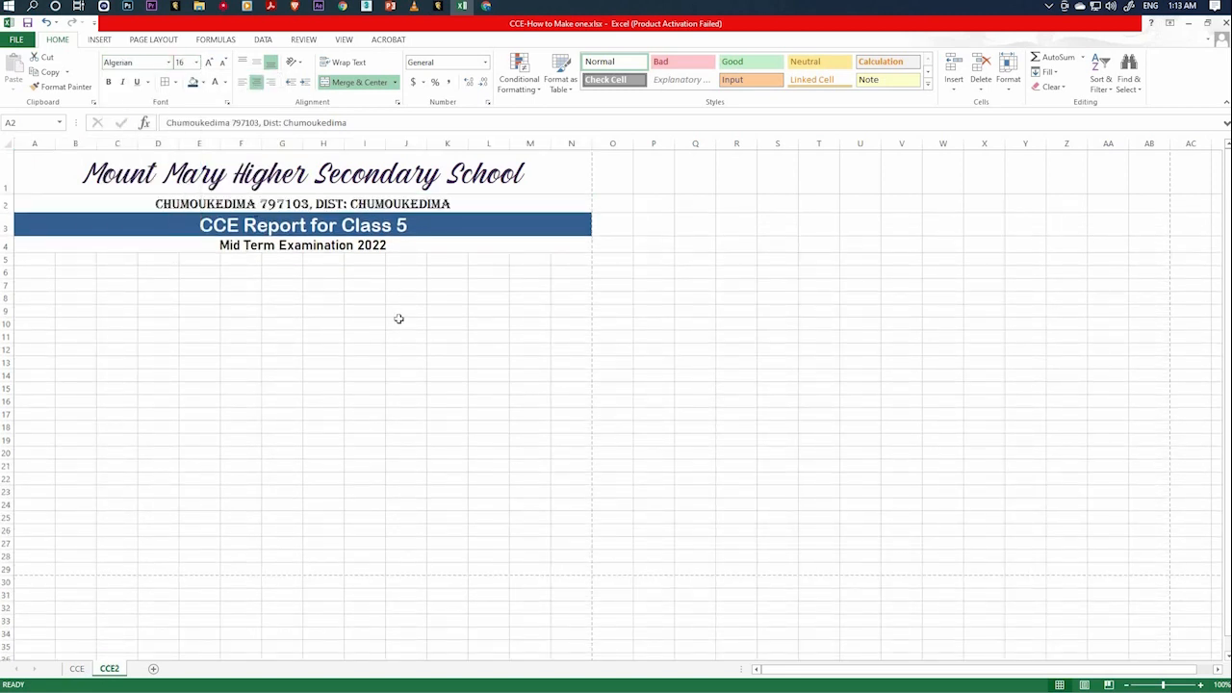
{"action": "left_click", "coordinate": [398, 319]}
Change the font color of the school name in row 1 to dark red.
{"action": "left_click", "coordinate": [301, 224]}
{"action": "left_click", "coordinate": [438, 172]}
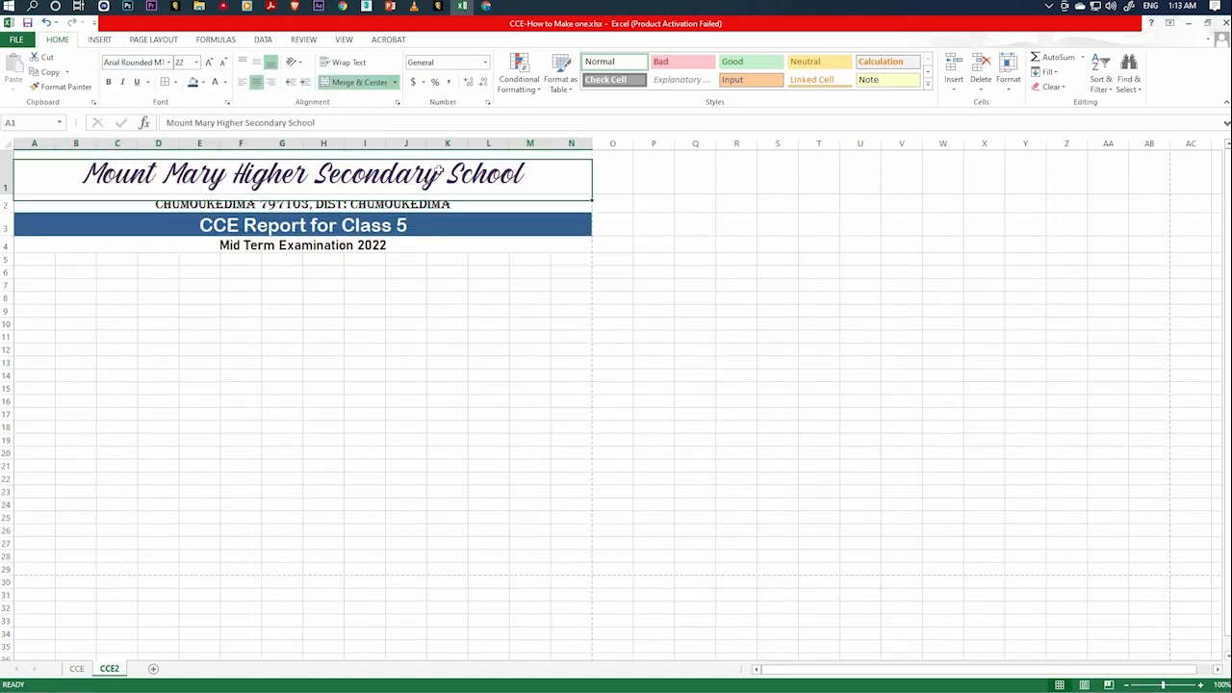
{"action": "left_click", "coordinate": [224, 82]}
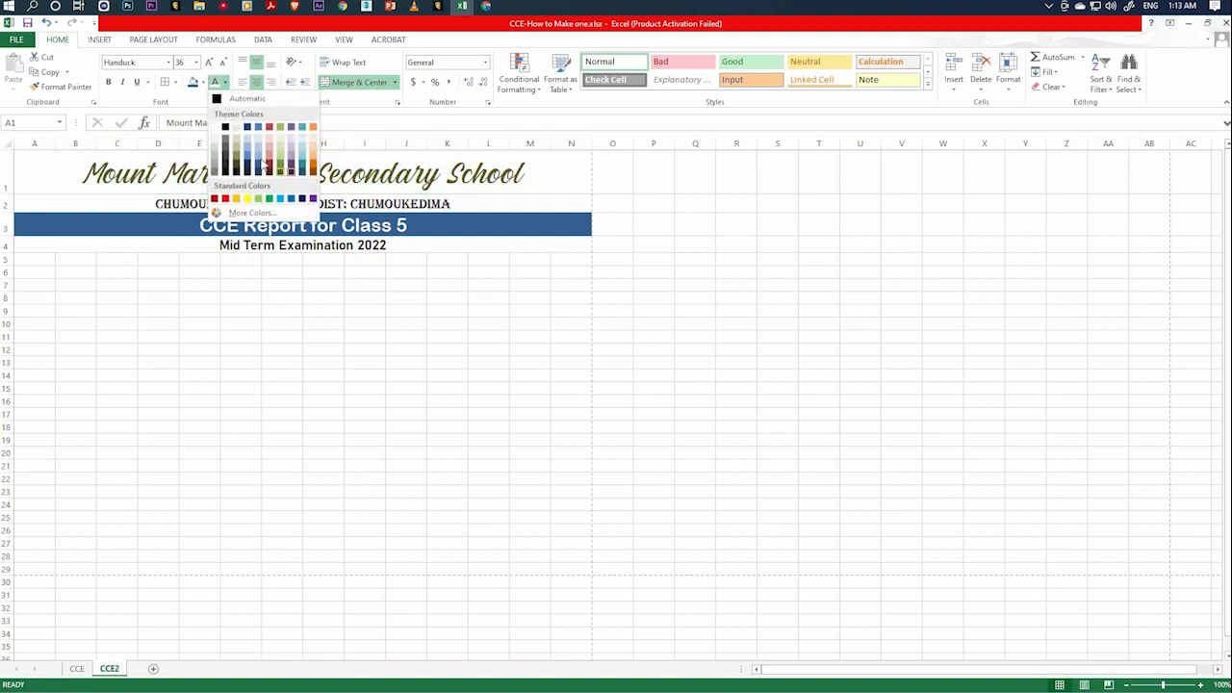
{"action": "left_click", "coordinate": [404, 276]}
{"action": "left_click", "coordinate": [382, 186]}
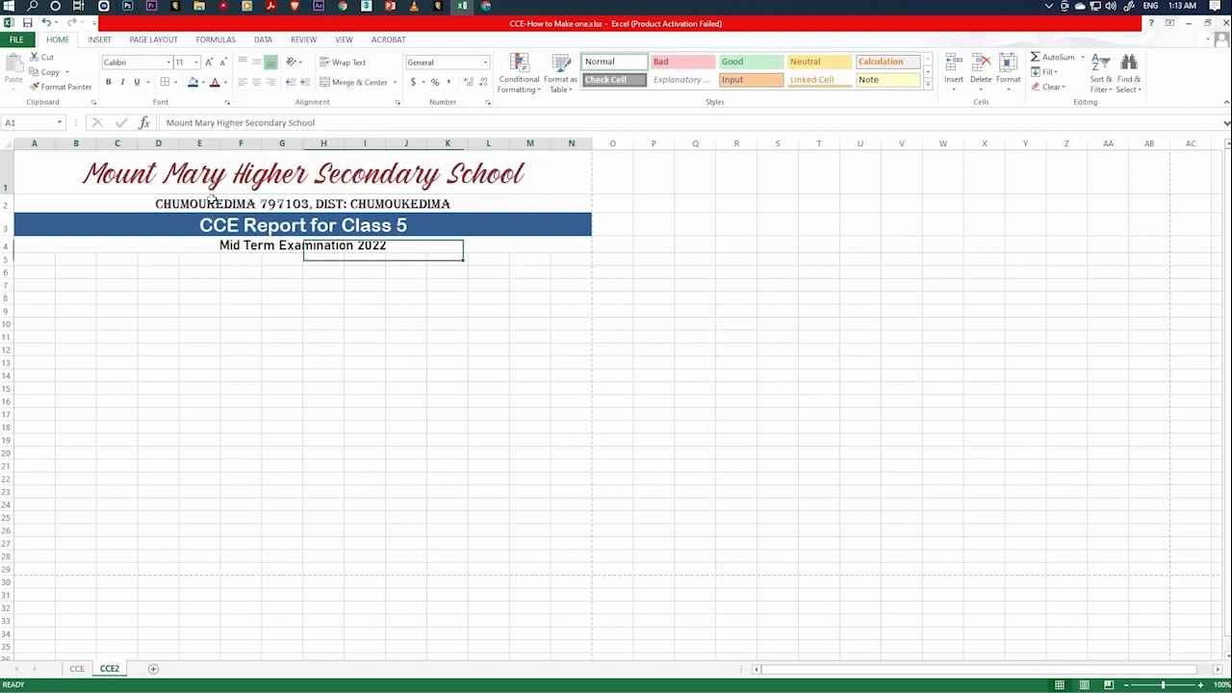
Check the report heading's layout in the print preview and return to the worksheet.
{"action": "left_click", "coordinate": [21, 41]}
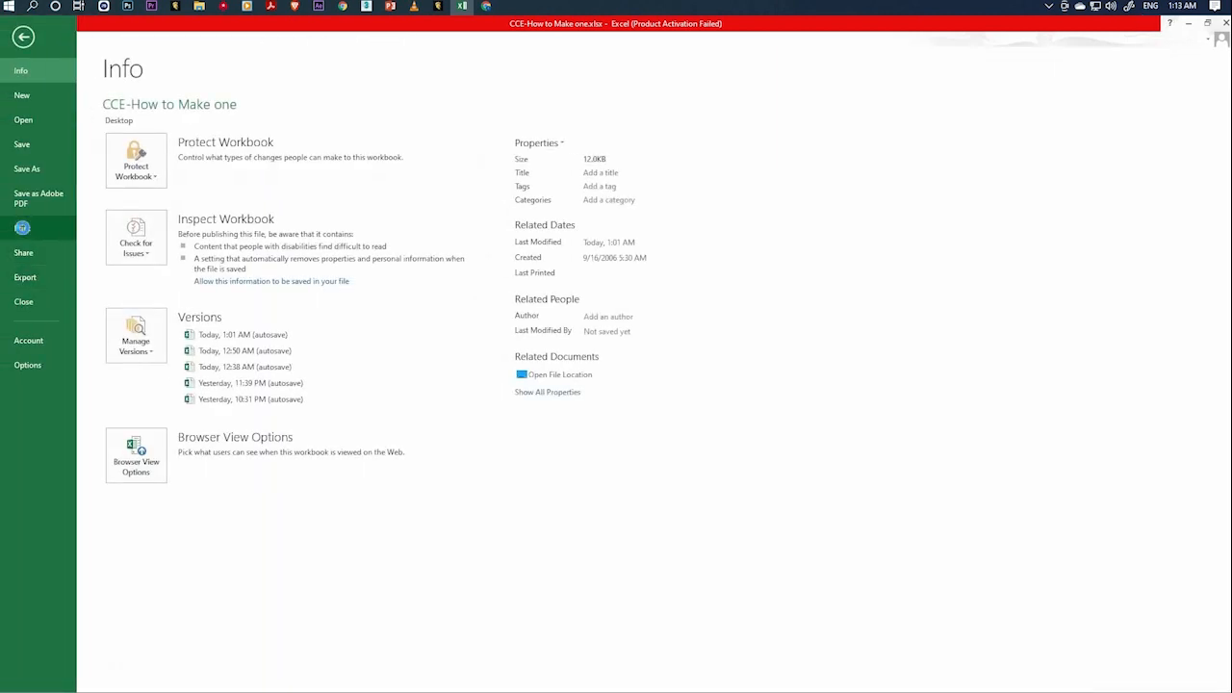
{"action": "left_click", "coordinate": [22, 228]}
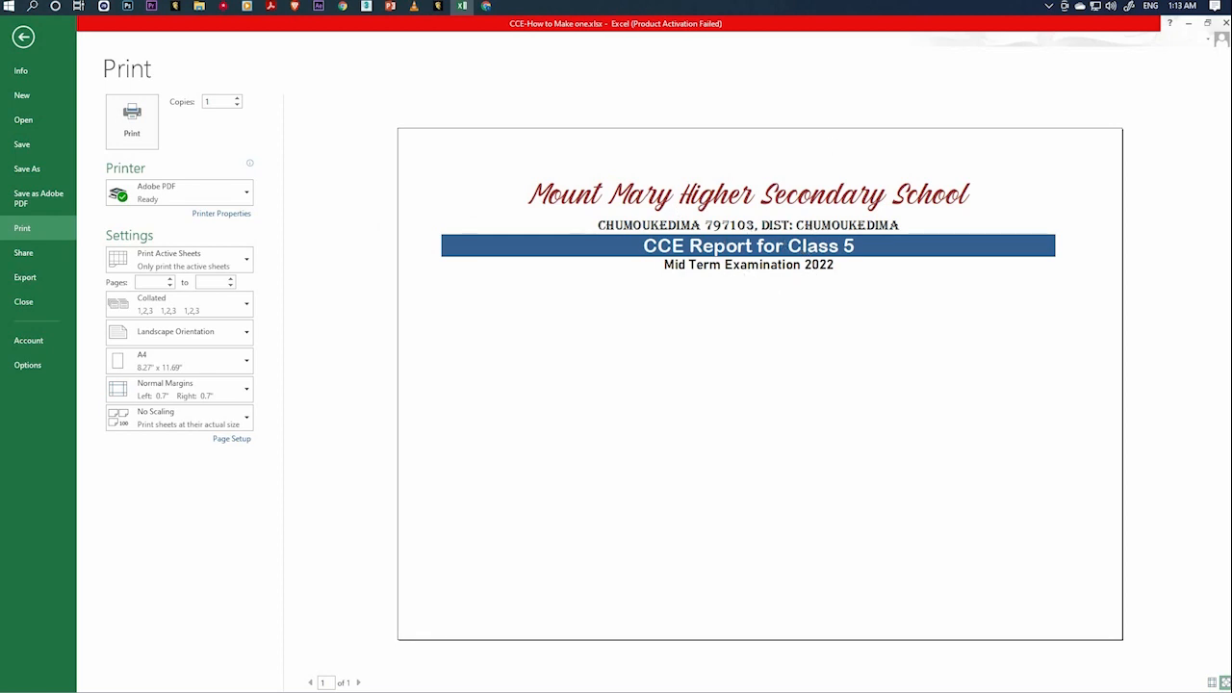
{"action": "key", "text": "Escape"}
{"action": "left_click", "coordinate": [459, 299]}
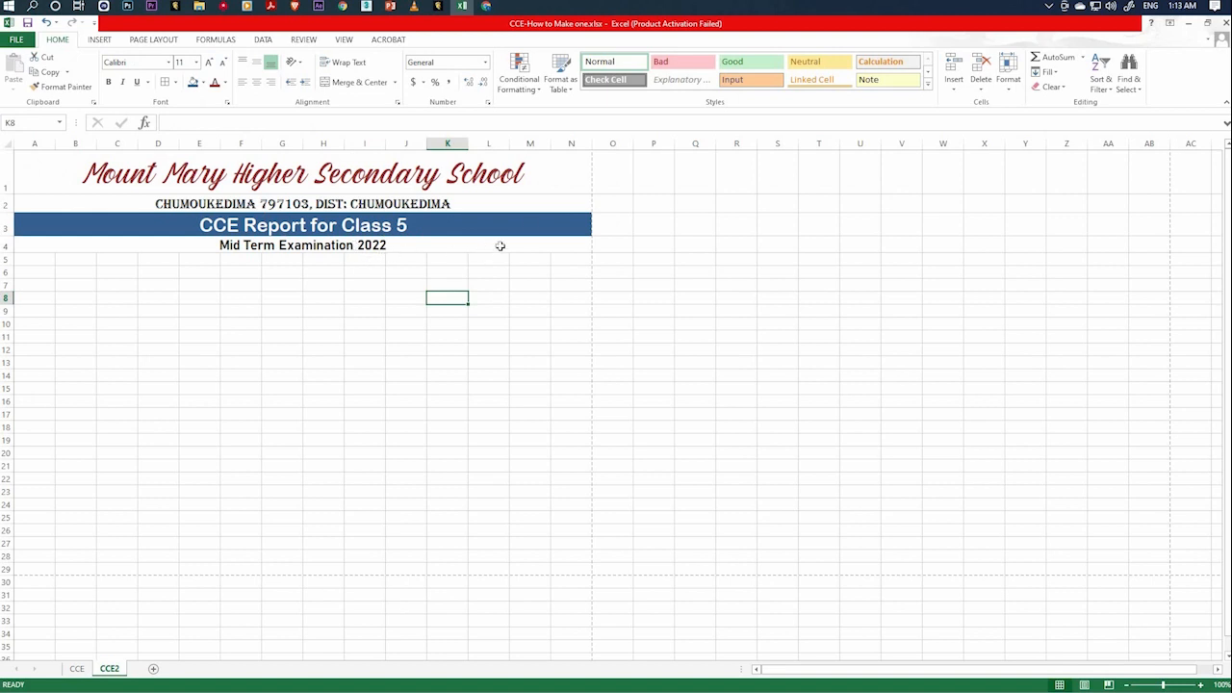
Vertically middle-align the address, report title and examination heading in rows 2 to 4.
{"action": "left_click", "coordinate": [289, 185]}
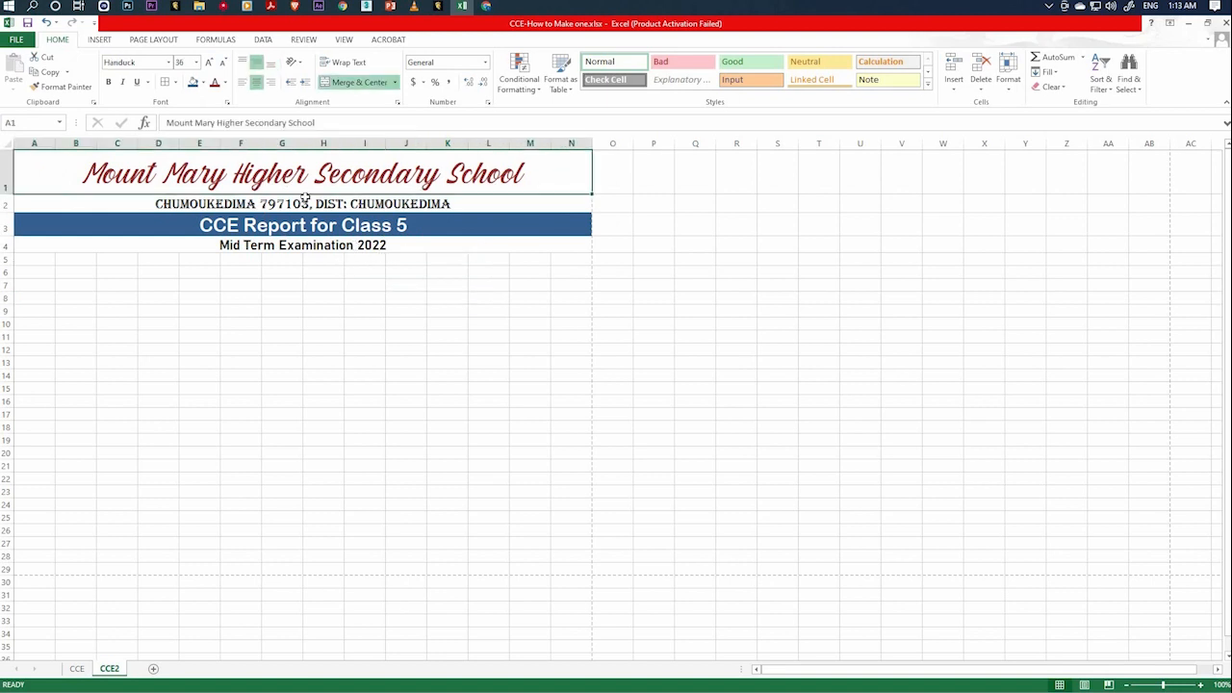
{"action": "left_click", "coordinate": [393, 198]}
{"action": "left_click", "coordinate": [362, 224]}
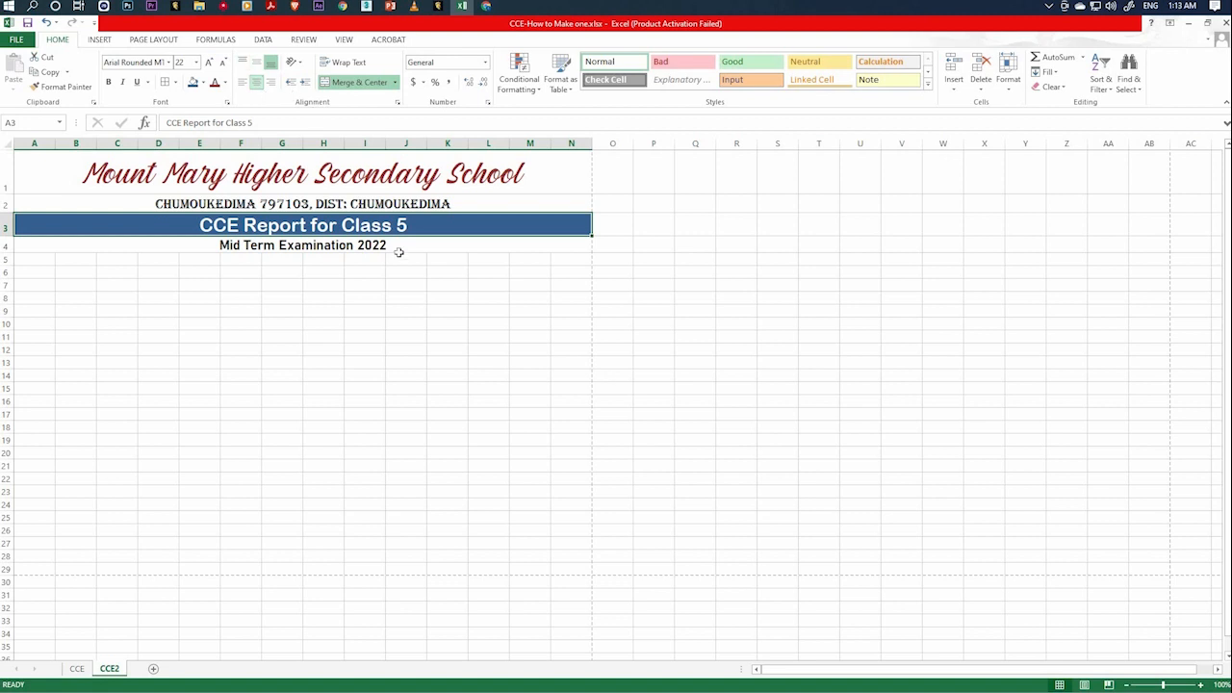
{"action": "left_click", "coordinate": [398, 203]}
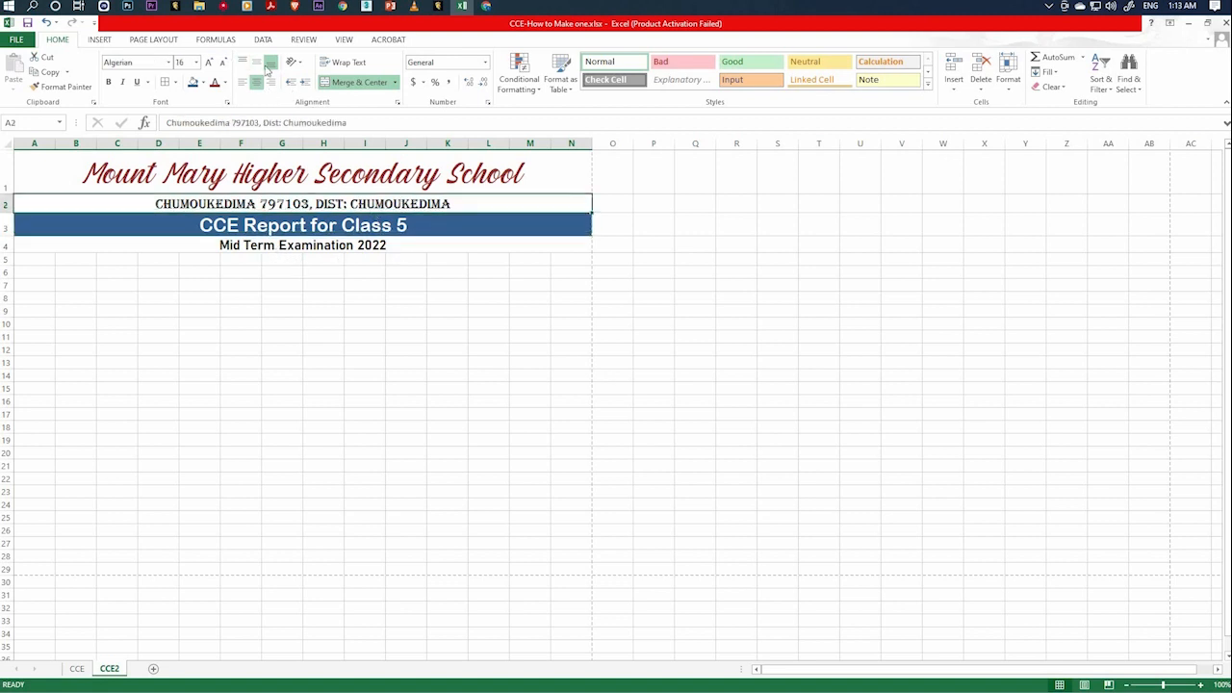
{"action": "left_click", "coordinate": [348, 225]}
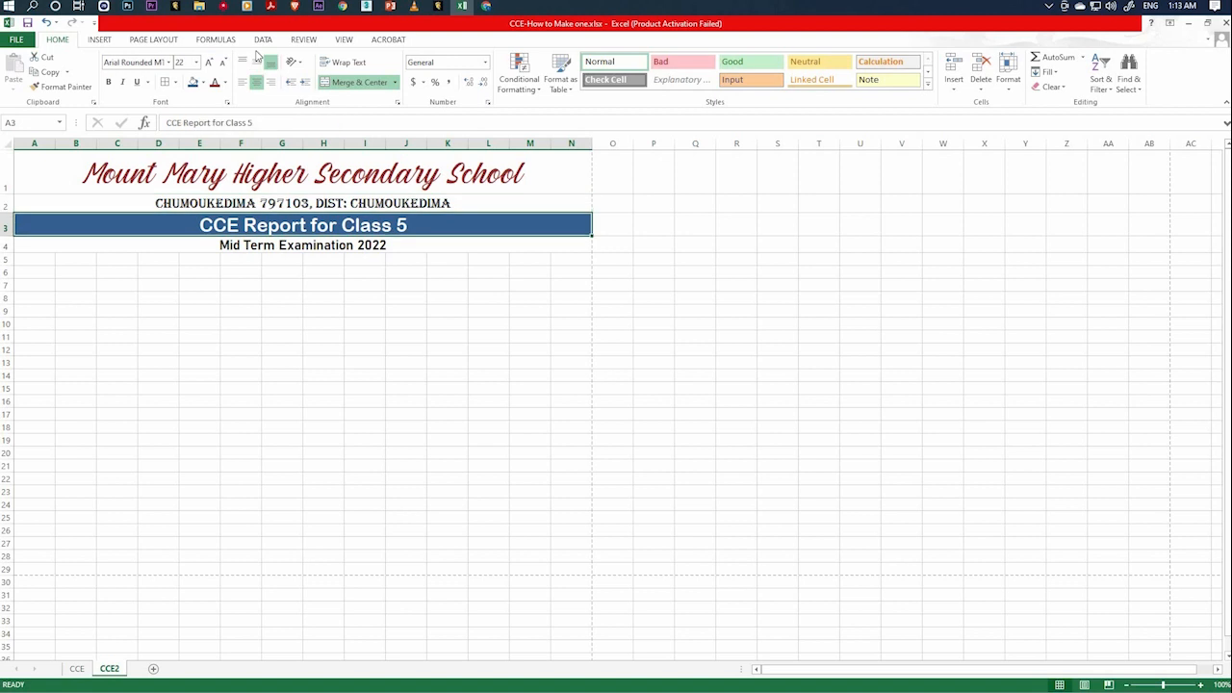
{"action": "left_click", "coordinate": [326, 246]}
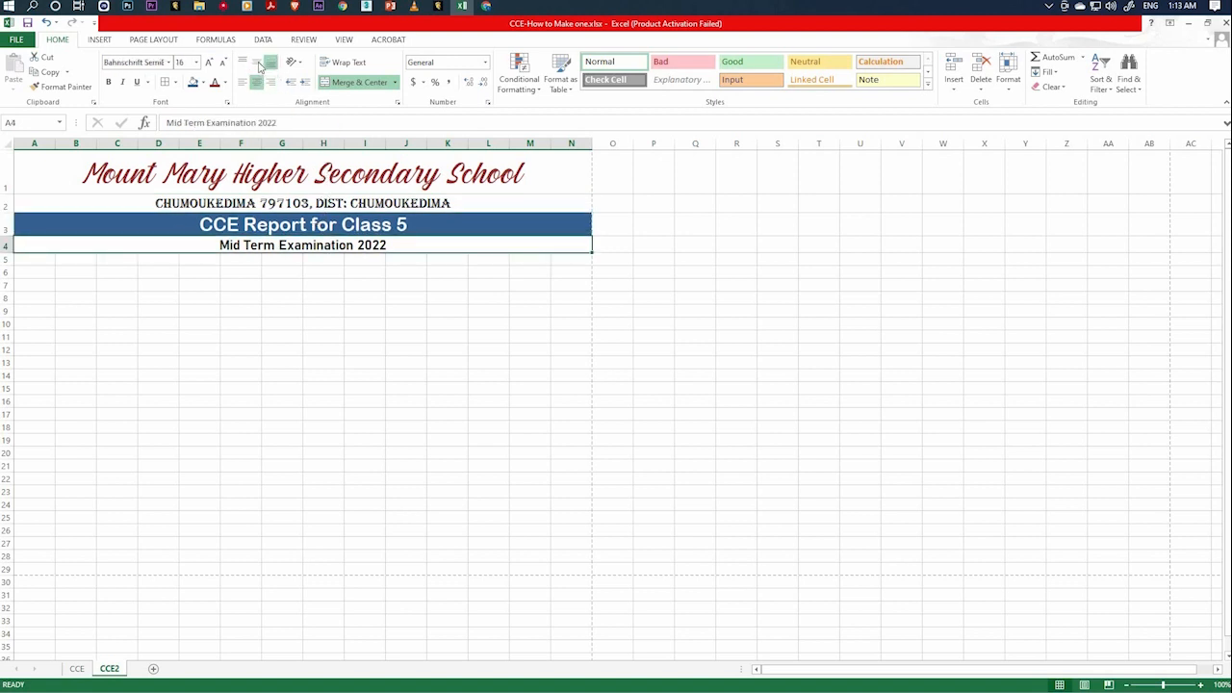
{"action": "left_click", "coordinate": [451, 337]}
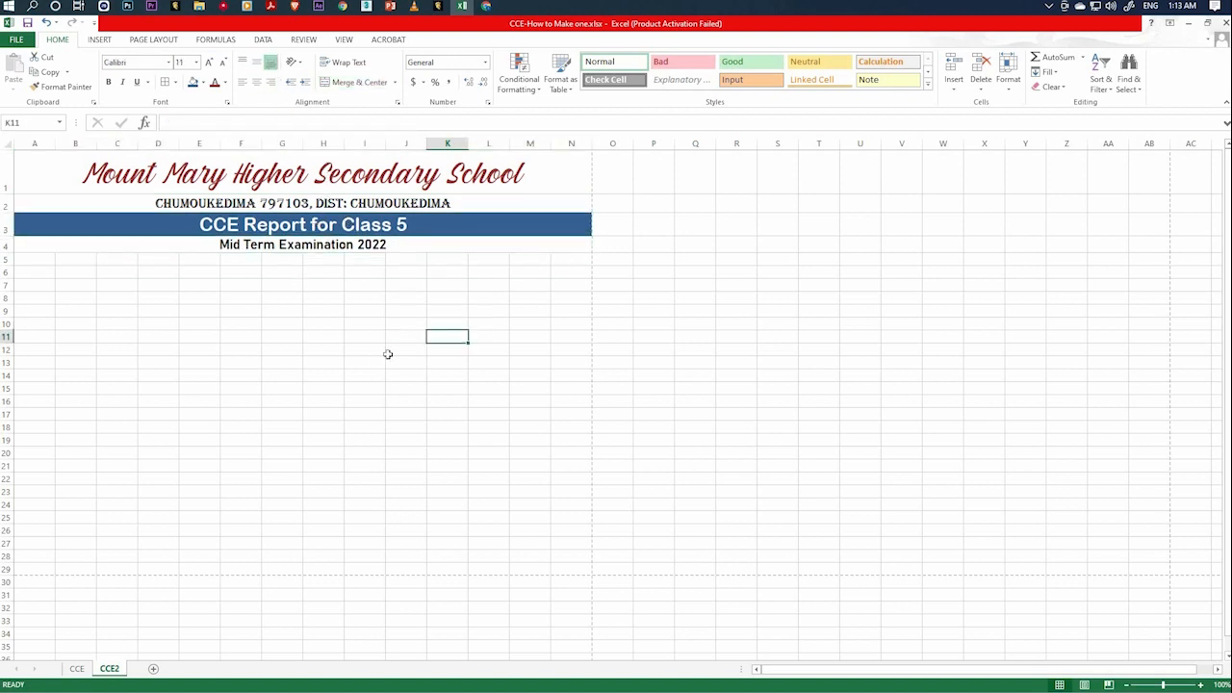
Check the layout on the CCE sheet and enter the label "Name of Class teacher" in cell A6 of CCE2.
{"action": "left_click", "coordinate": [77, 668]}
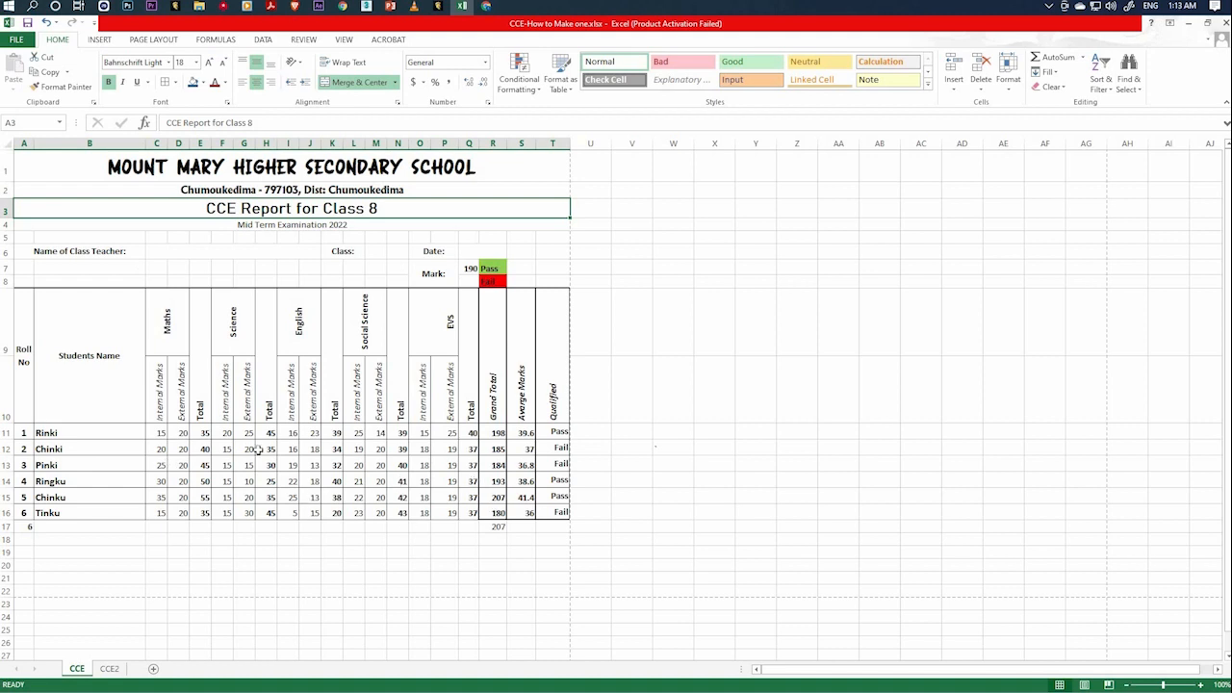
{"action": "left_click", "coordinate": [109, 668]}
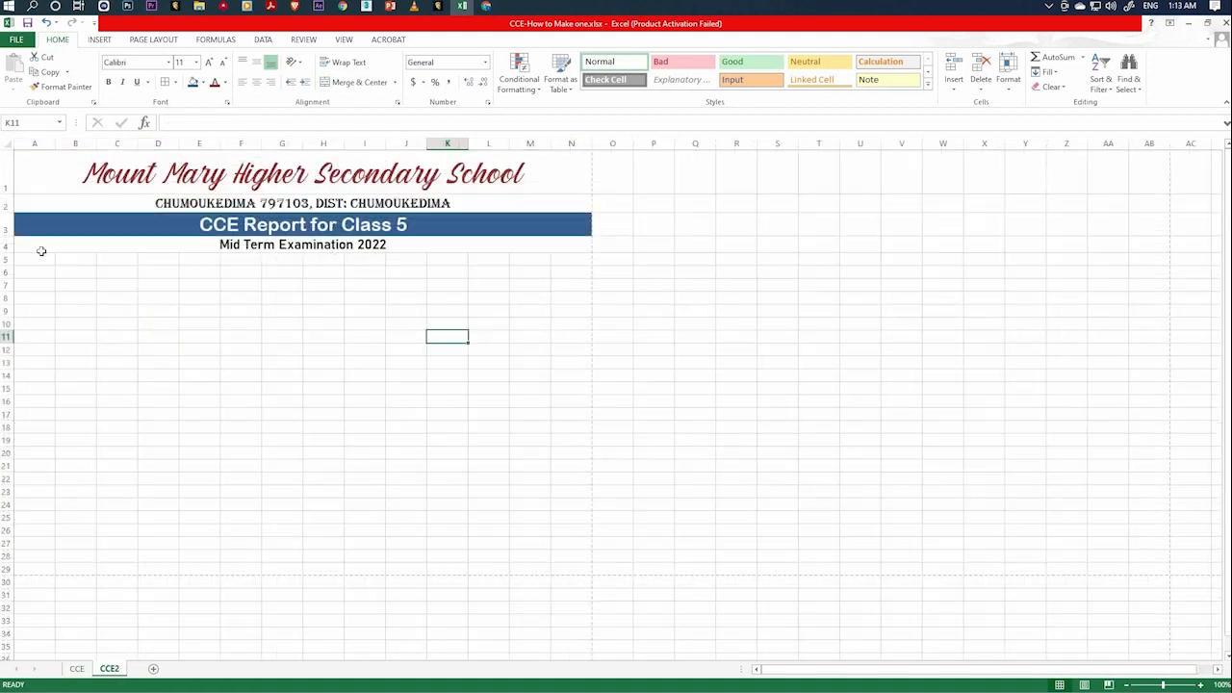
{"action": "left_click_drag", "start_coordinate": [35, 272], "coordinate": [34, 259]}
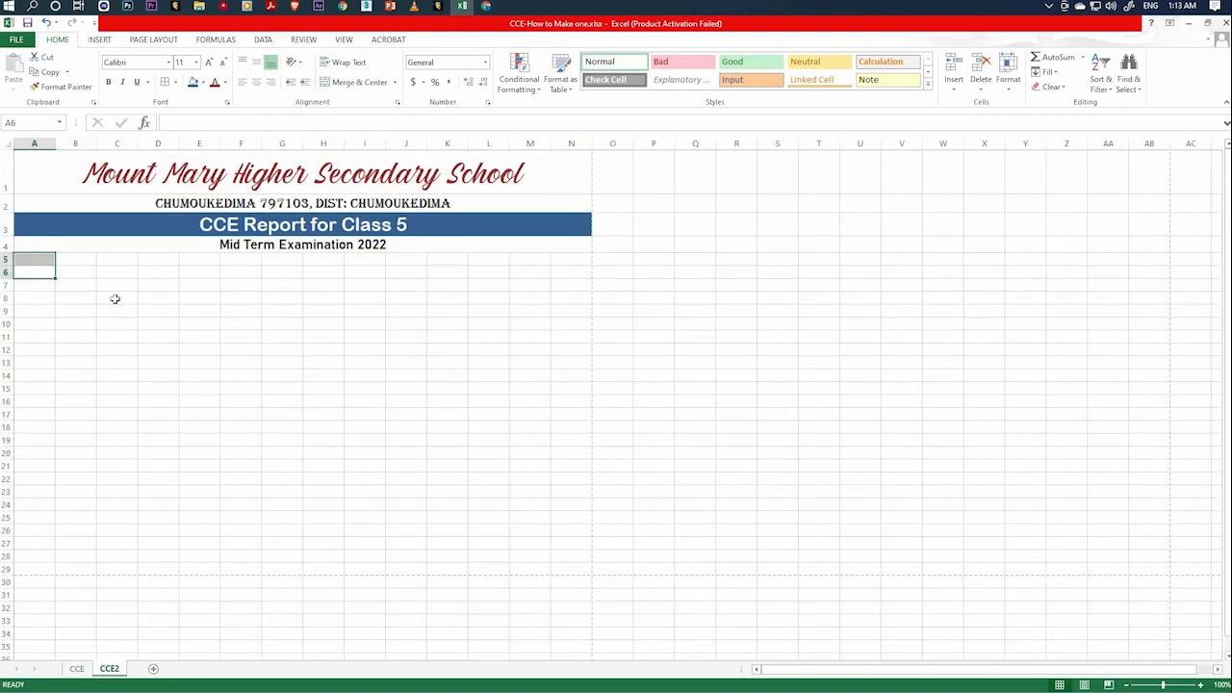
{"action": "left_click", "coordinate": [41, 273]}
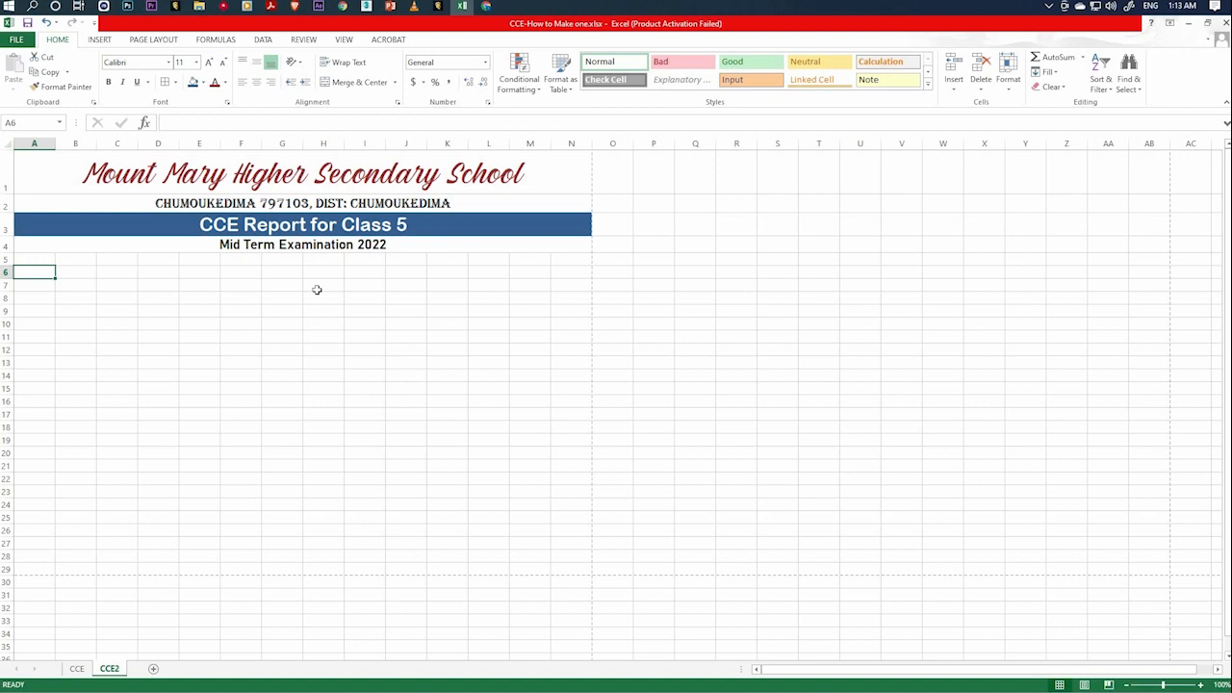
{"action": "type", "text": "Name of t"}
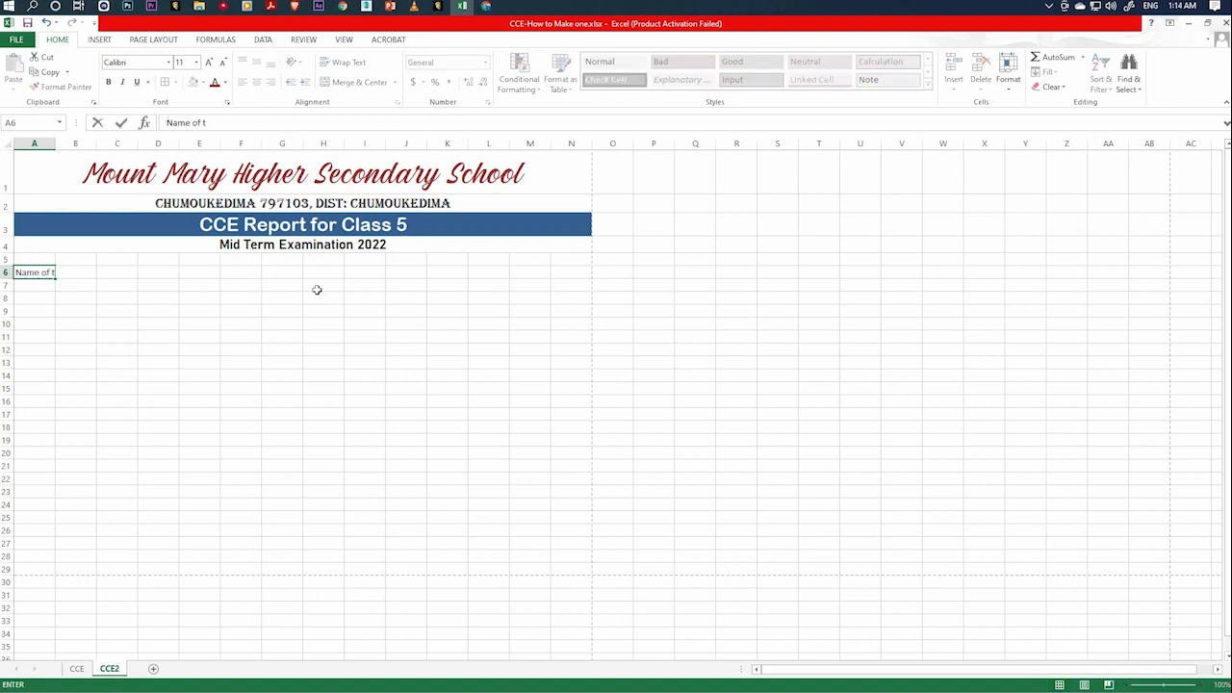
{"action": "type", "text": "he"}
{"action": "type", "text": "teache"}
{"action": "key", "text": "Up"}
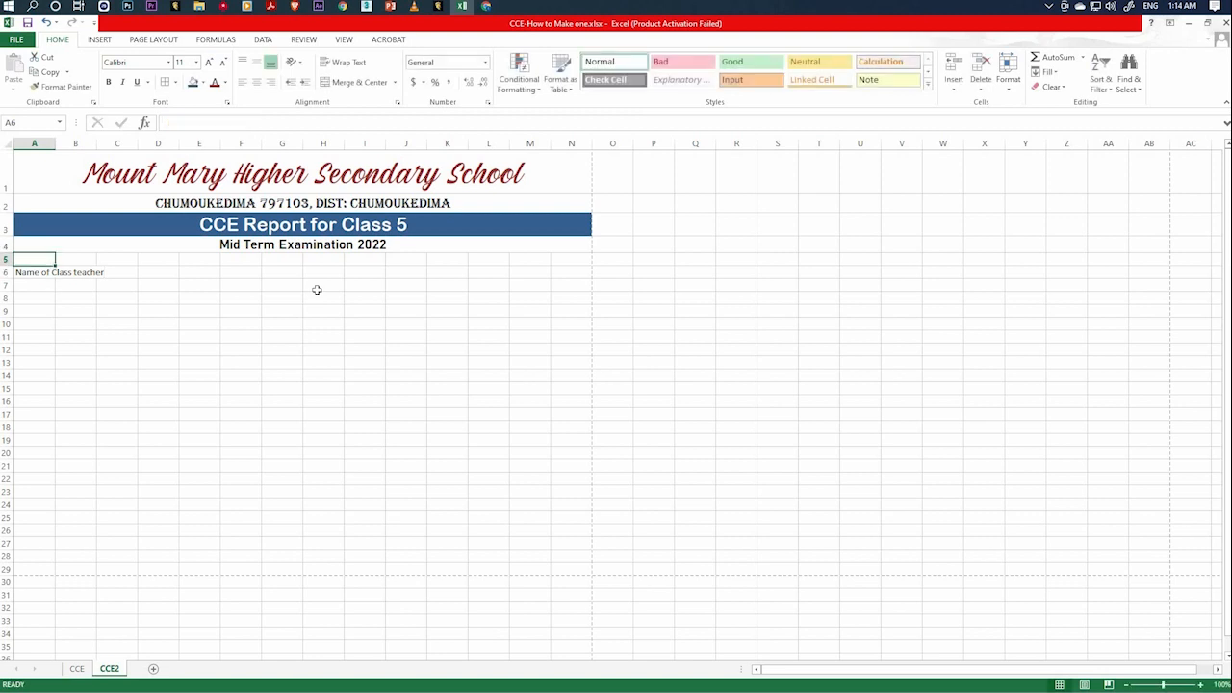
{"action": "type", "text": ":"}
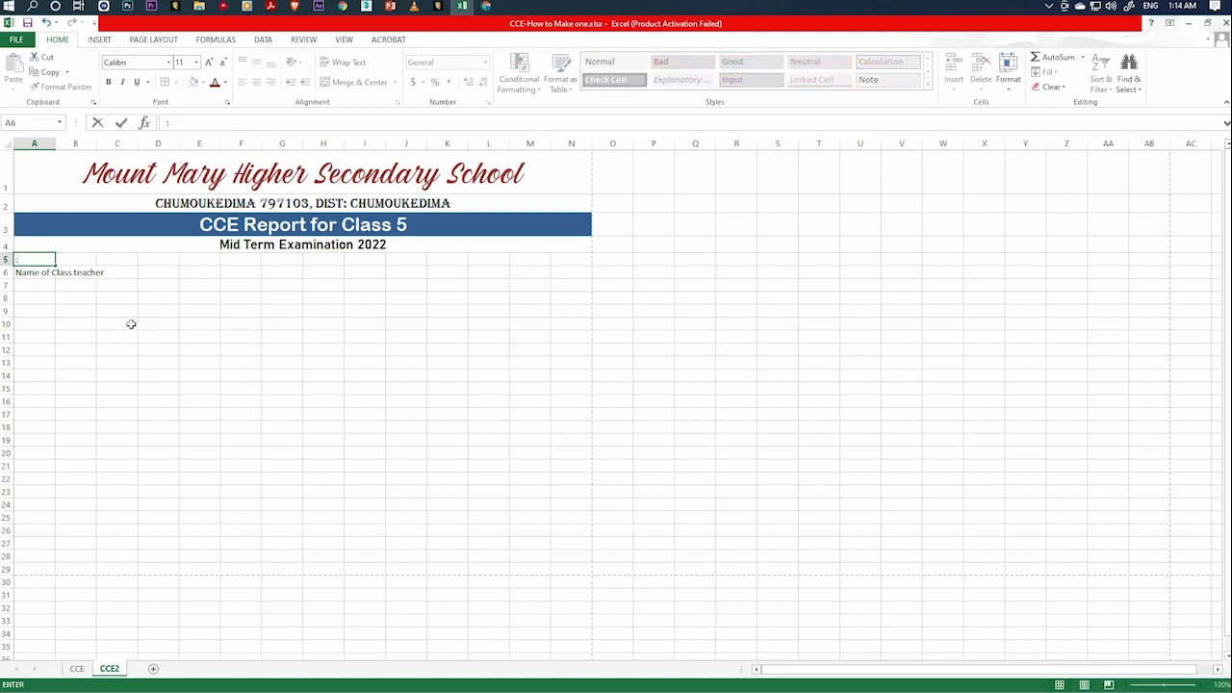
{"action": "key", "text": "BackSpace"}
{"action": "type", "text": ":"}
{"action": "key", "text": "Escape"}
Correct the label in cell A6 to read "Name of Class Teacher:".
{"action": "left_click", "coordinate": [44, 272]}
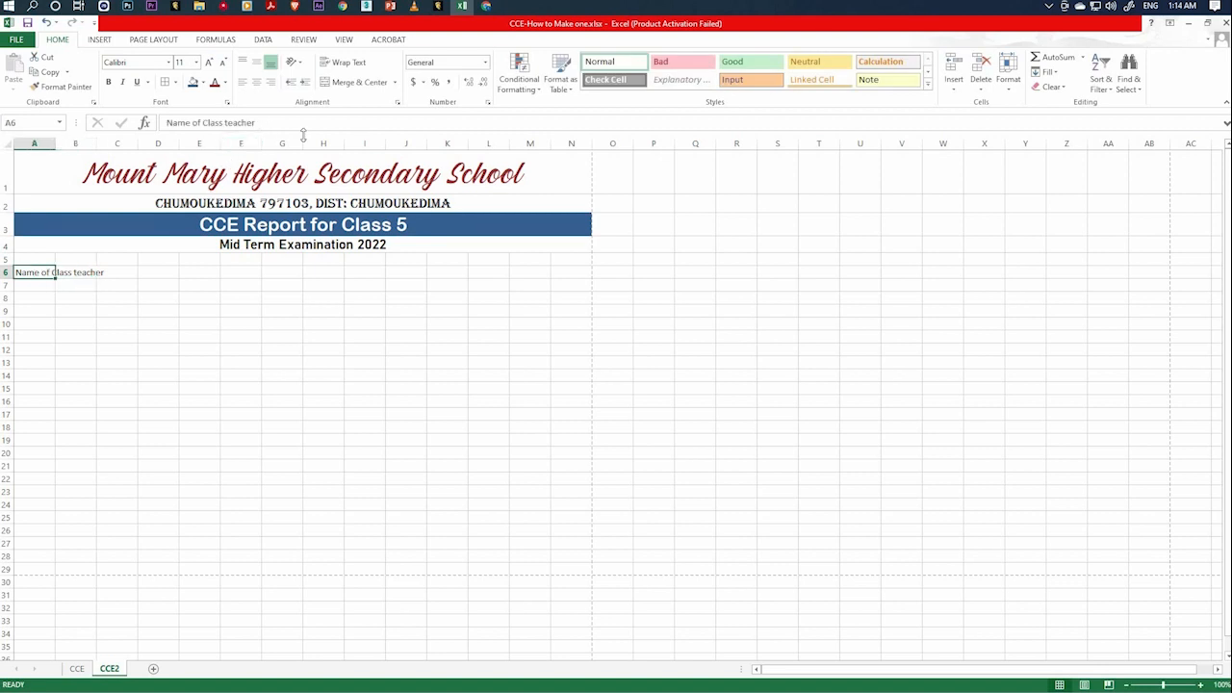
{"action": "left_click", "coordinate": [303, 131]}
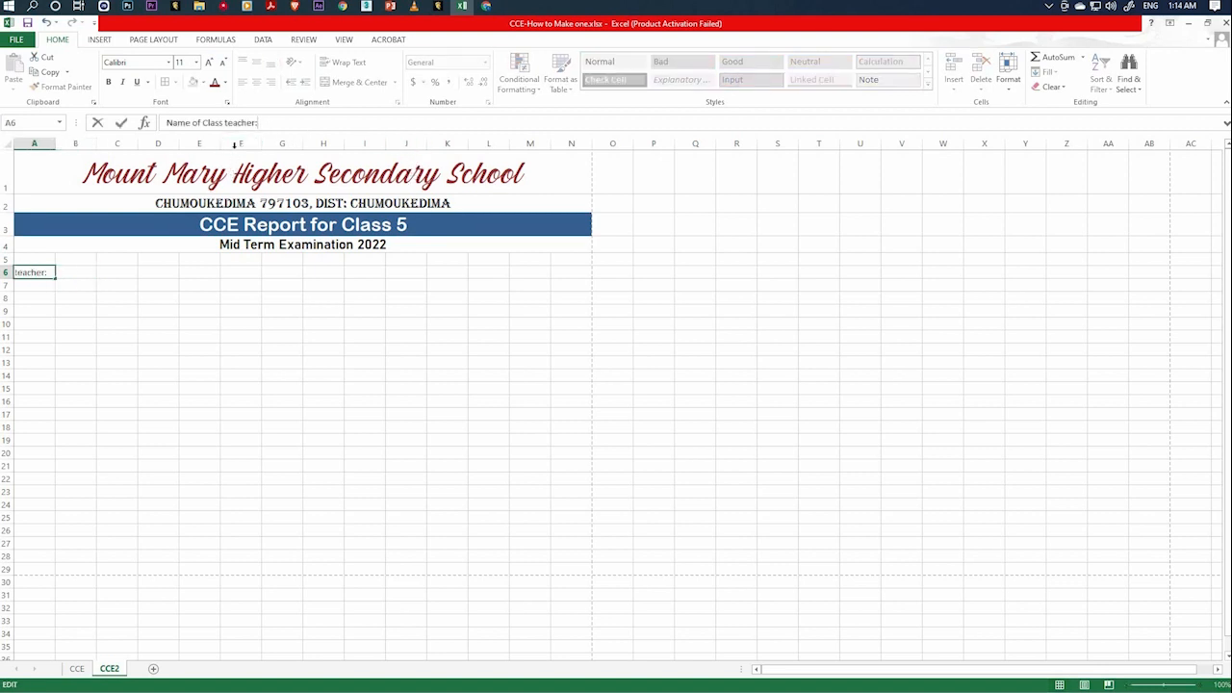
{"action": "type", "text": ":"}
{"action": "key", "text": "BackSpace"}
{"action": "type", "text": "T"}
{"action": "left_click", "coordinate": [77, 323]}
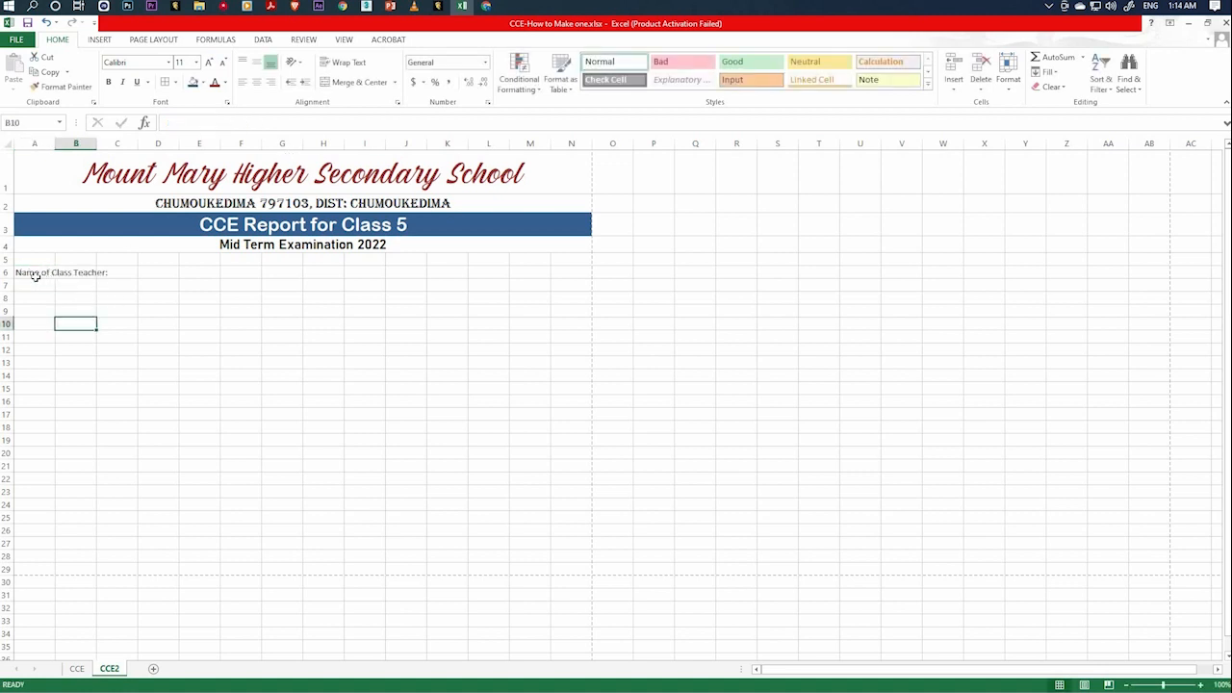
{"action": "left_click", "coordinate": [47, 275]}
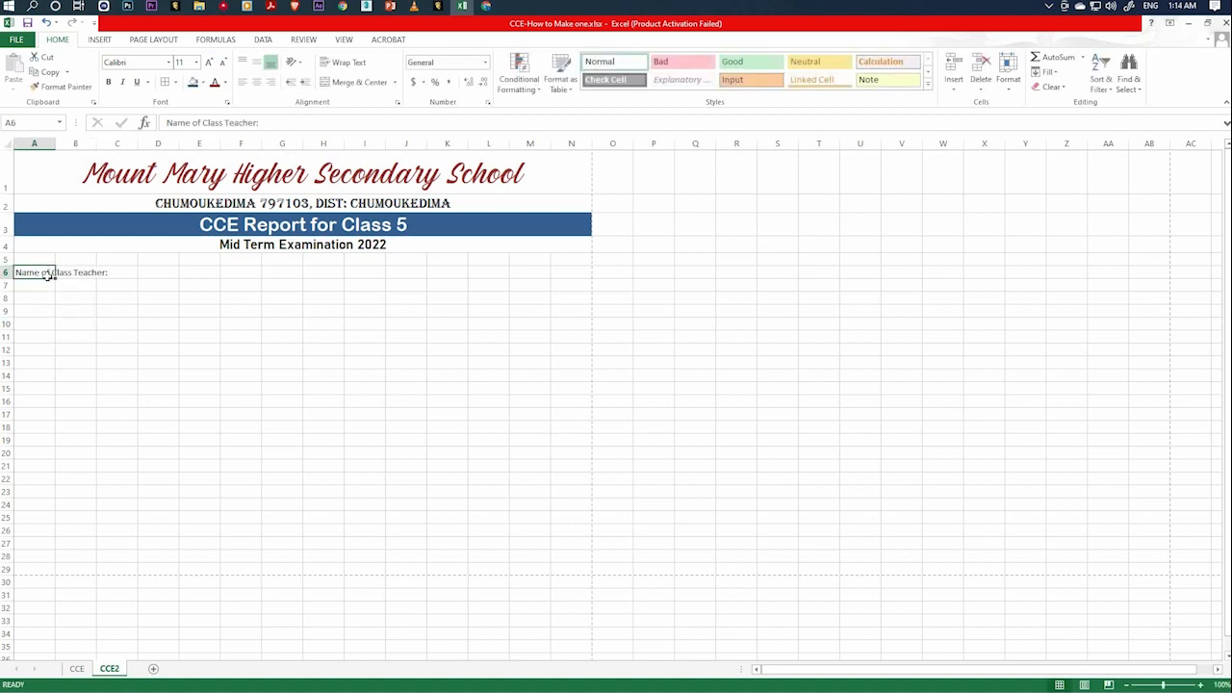
Enter the label "Class:" in cell H6, in the same row as the class teacher label.
{"action": "key", "text": "Right"}
{"action": "key", "text": "Right"}
{"action": "key", "text": "Right"}
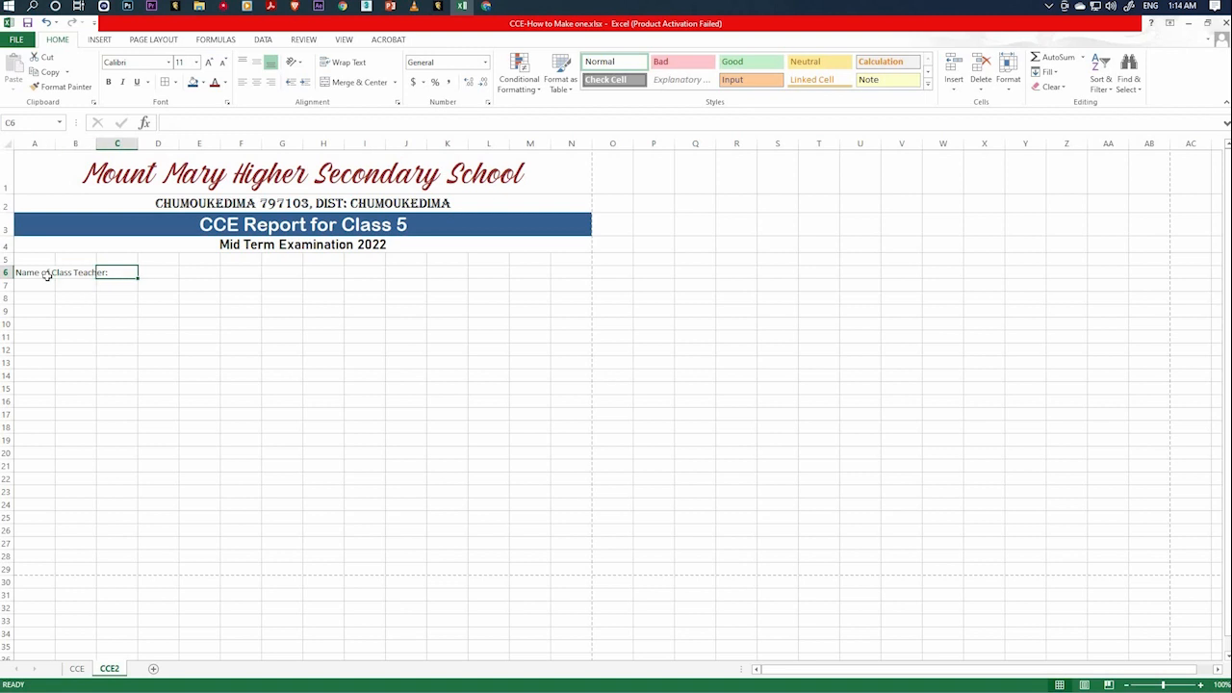
{"action": "key", "text": "Right"}
{"action": "key", "text": "Right"}
{"action": "key", "text": "Right"}
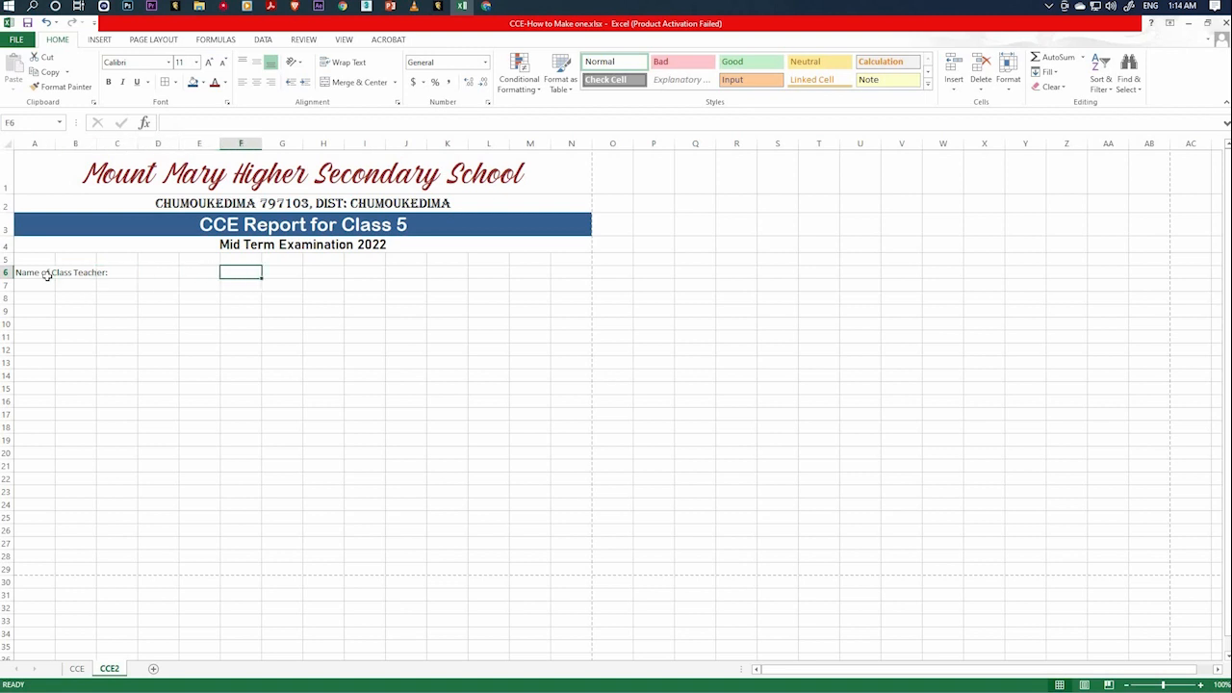
{"action": "key", "text": "Right"}
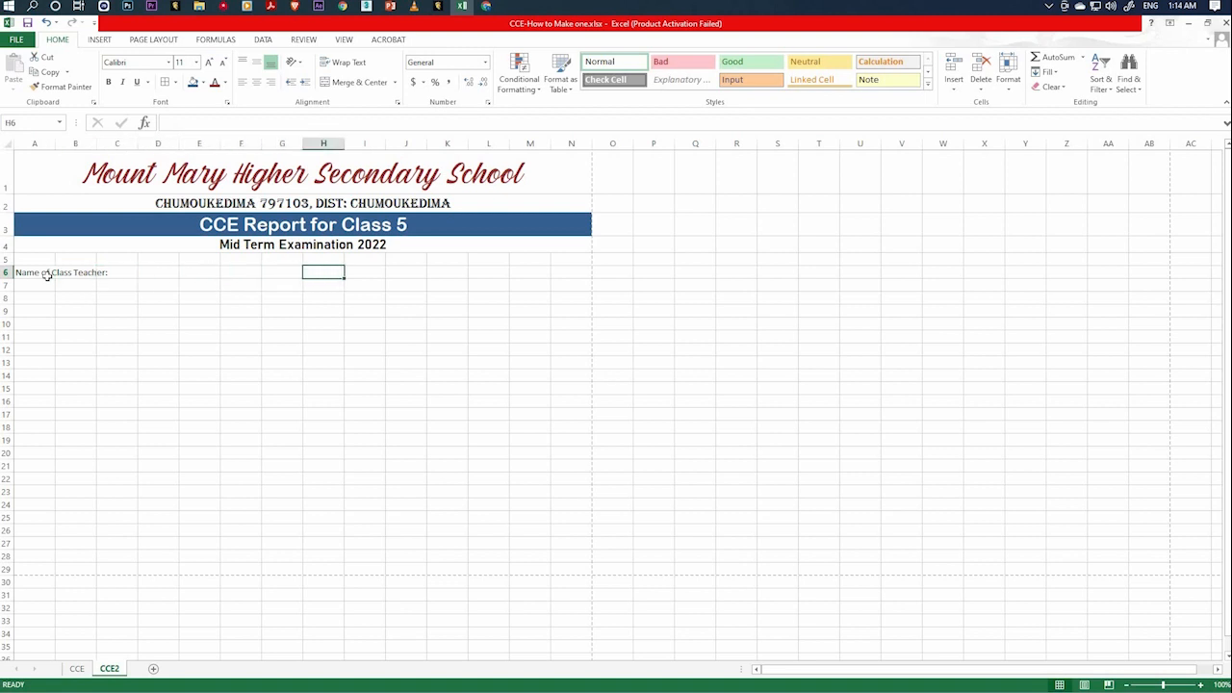
{"action": "type", "text": "Class:"}
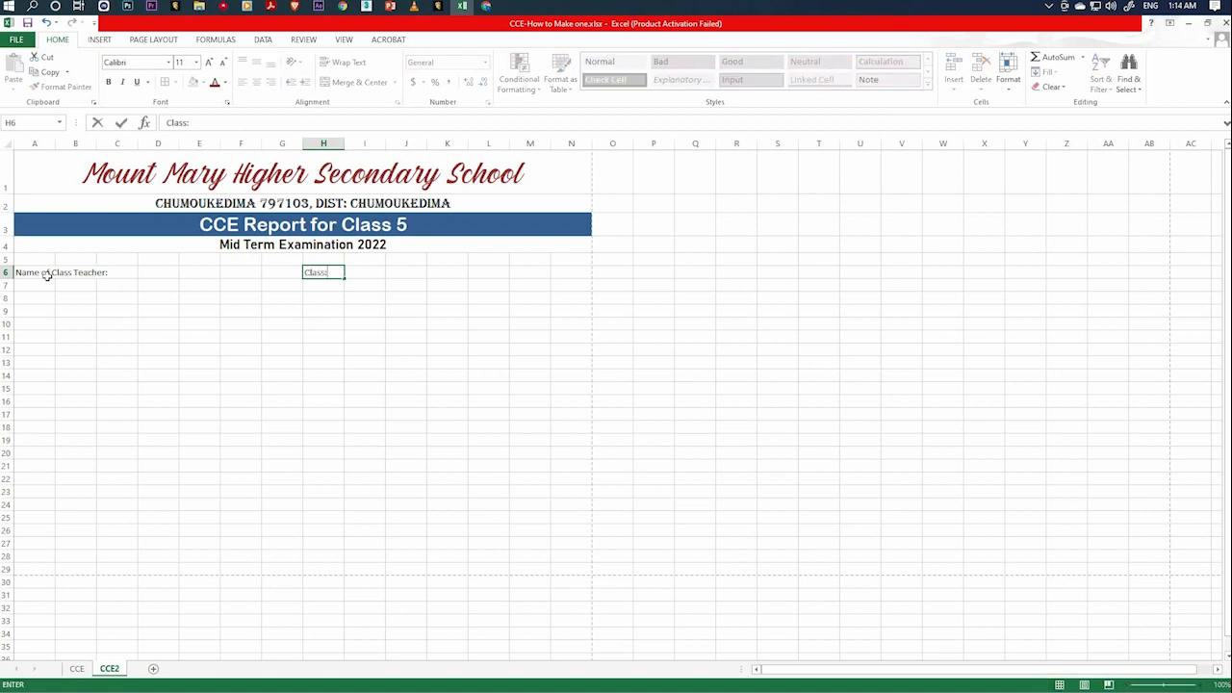
{"action": "key", "text": "Right"}
{"action": "key", "text": "Right"}
{"action": "key", "text": "Right"}
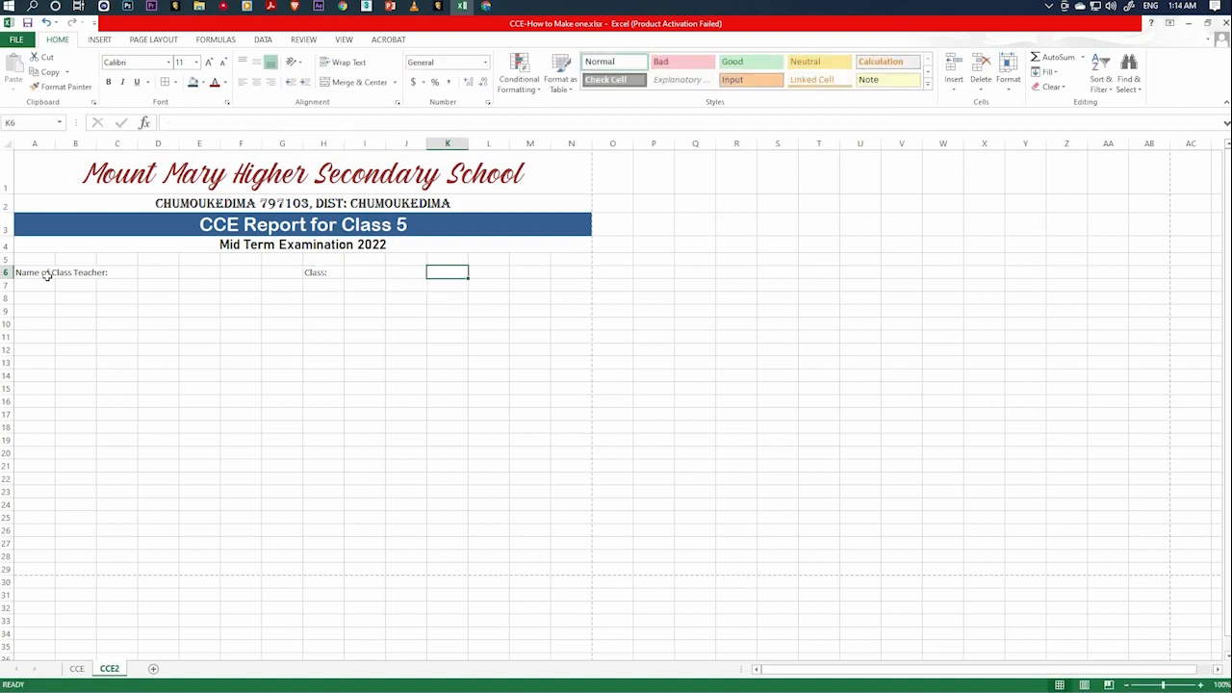
Enter the label "Date:" in cell K6 of the class details row.
{"action": "type", "text": "Date"}
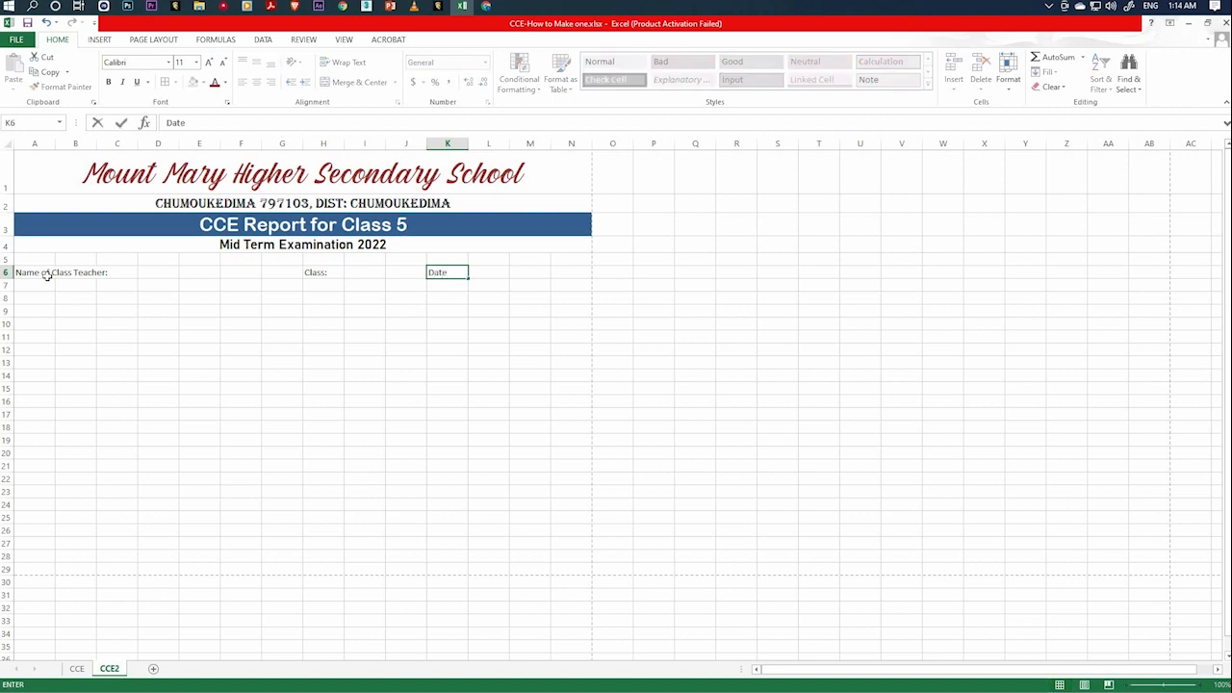
{"action": "type", "text": ":"}
{"action": "key", "text": "Right"}
{"action": "key", "text": "Right"}
{"action": "key", "text": "Right"}
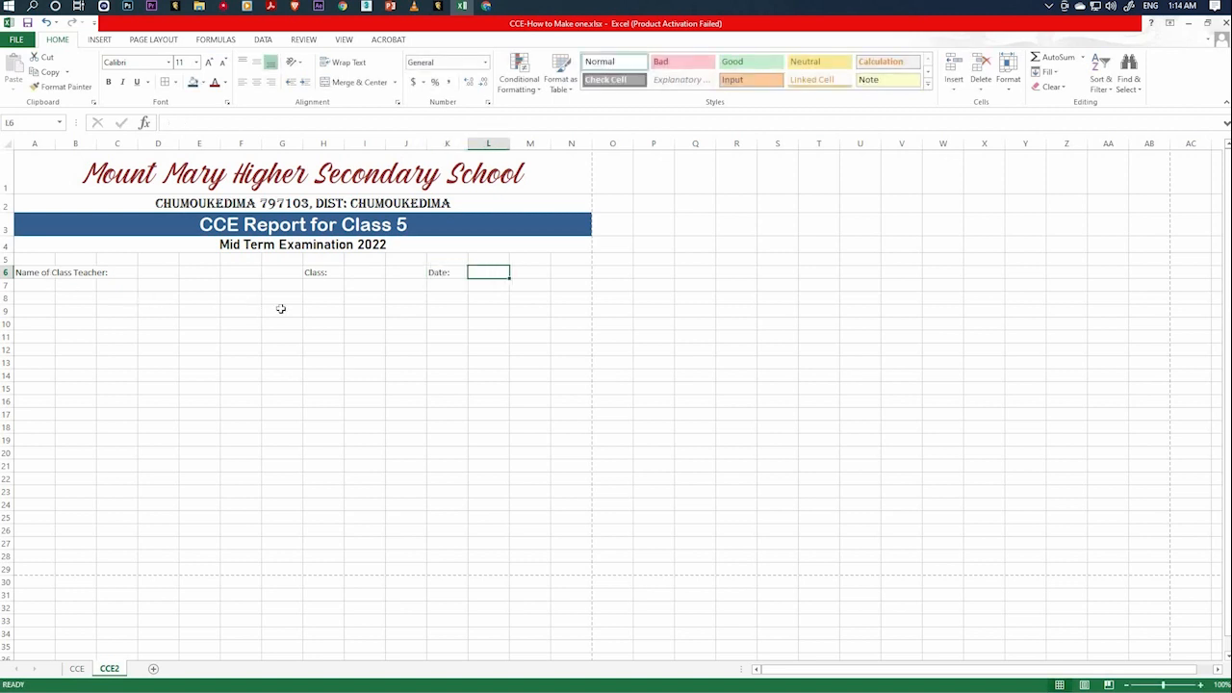
Enter the table headings "Roll No", "Students Name" and "Maths" in cells A9, B9 and C9.
{"action": "left_click", "coordinate": [34, 297]}
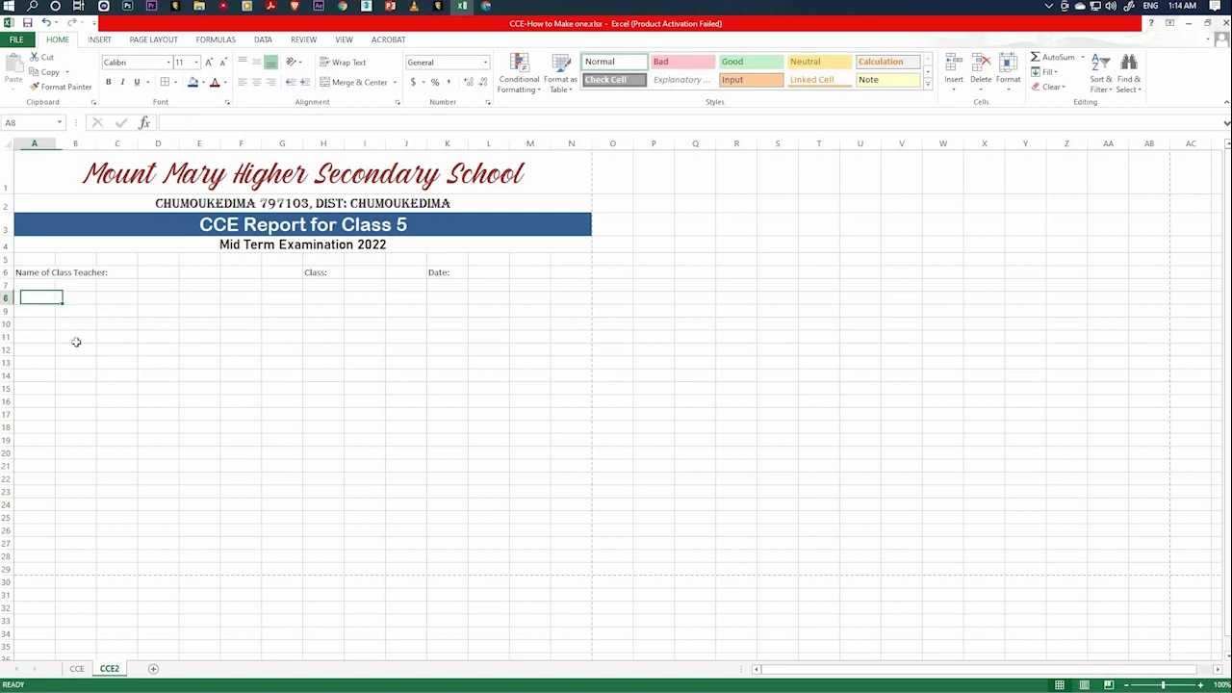
{"action": "key", "text": "Down"}
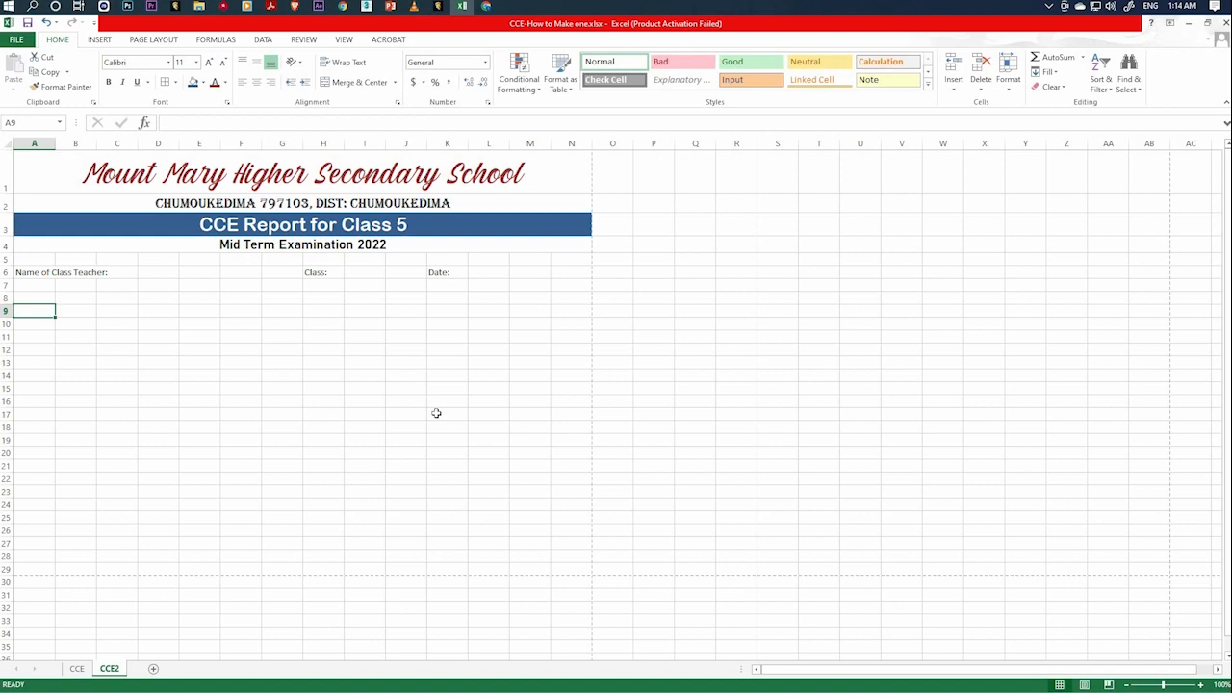
{"action": "type", "text": "Roll No"}
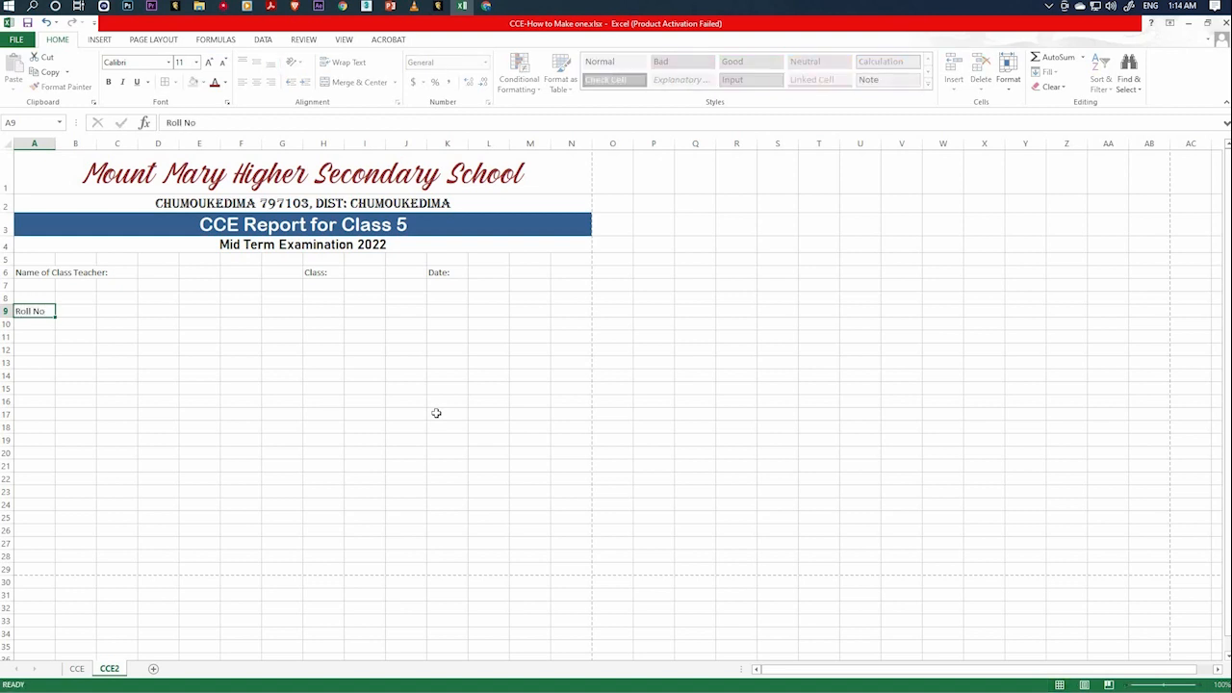
{"action": "key", "text": "Tab"}
{"action": "type", "text": "Students"}
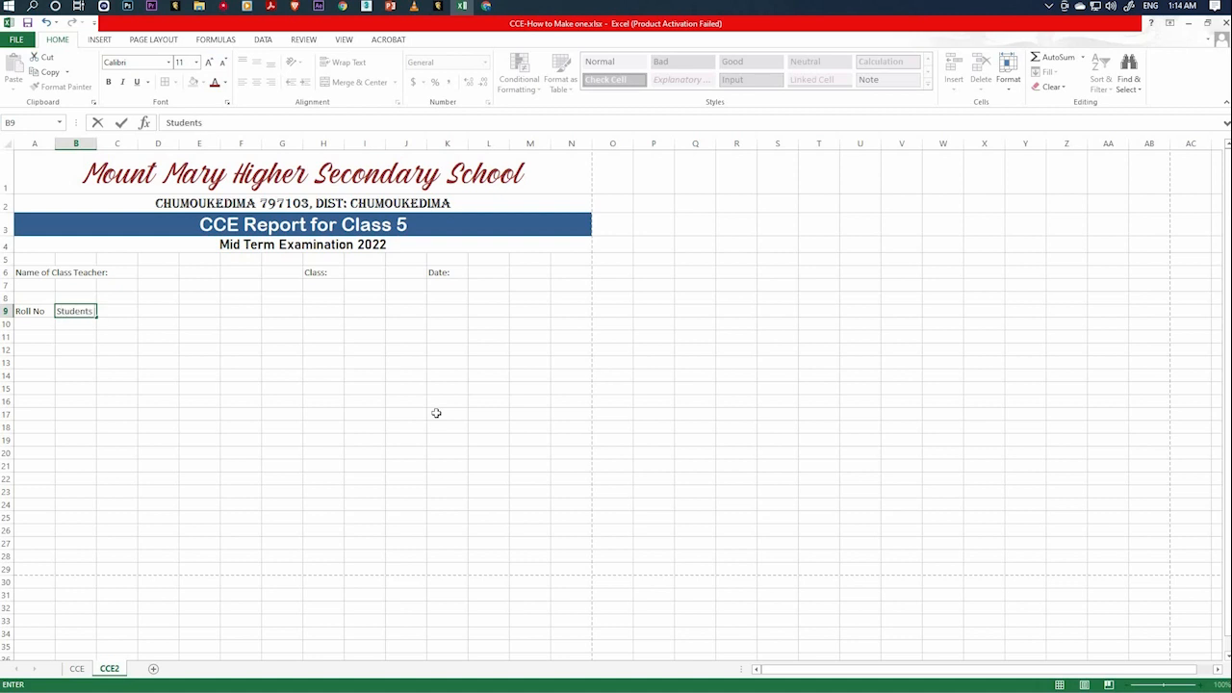
{"action": "type", "text": " Name"}
{"action": "key", "text": "Tab"}
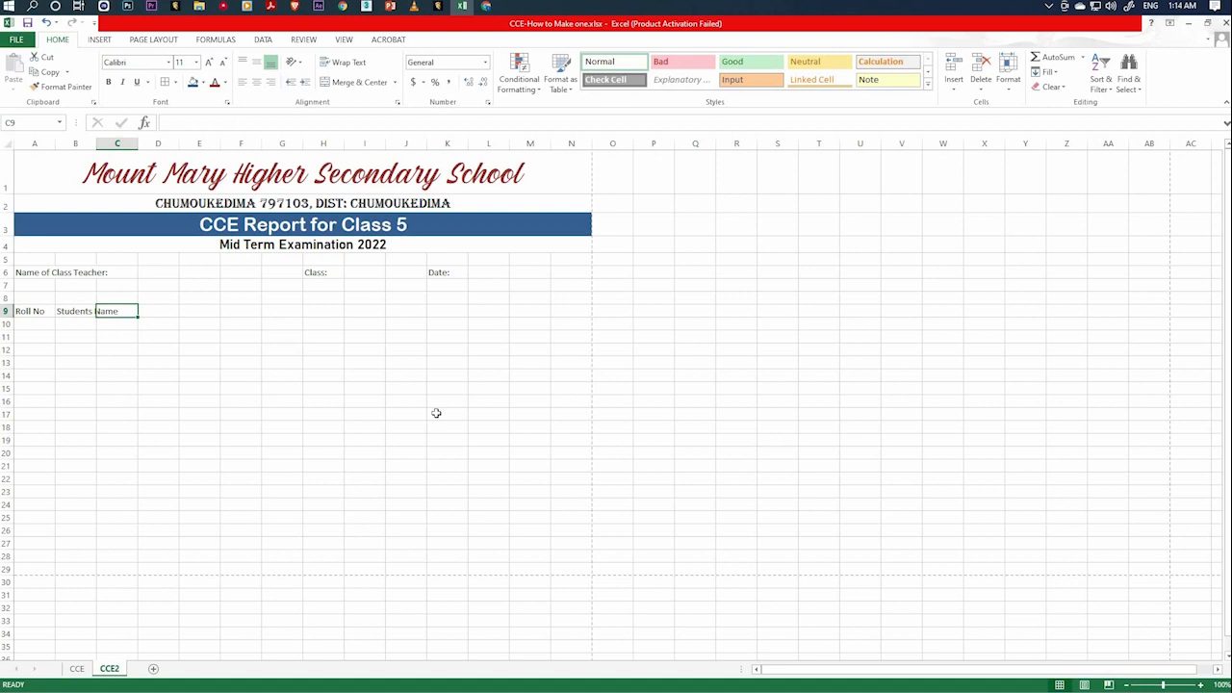
{"action": "type", "text": "Maths"}
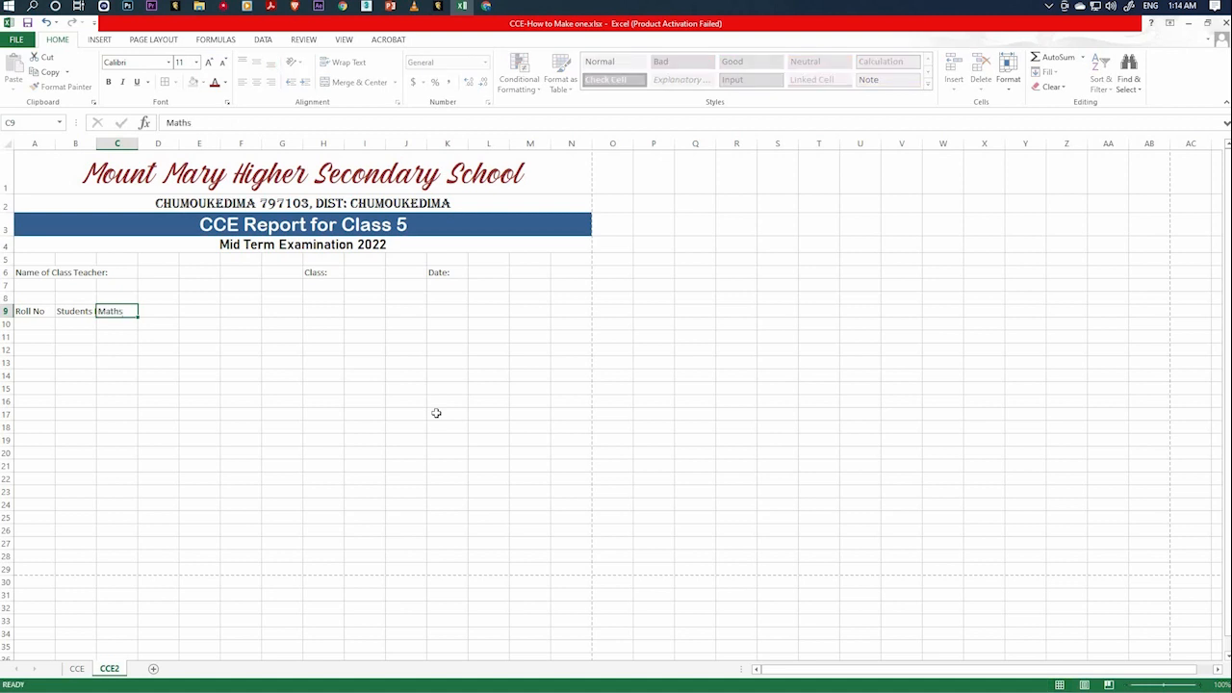
{"action": "key", "text": "Tab"}
Check the Maths sub-headings on the CCE sheet and enter "Internal Marks" in cell C10 of CCE2.
{"action": "left_click", "coordinate": [77, 669]}
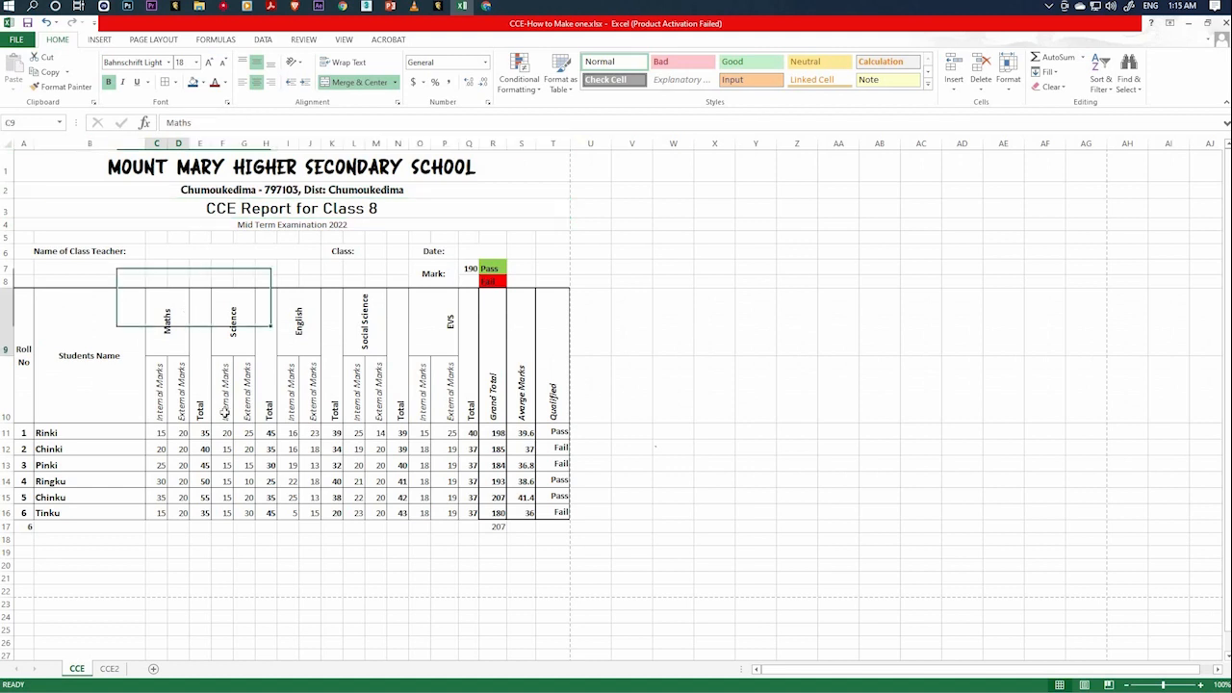
{"action": "left_click", "coordinate": [161, 408]}
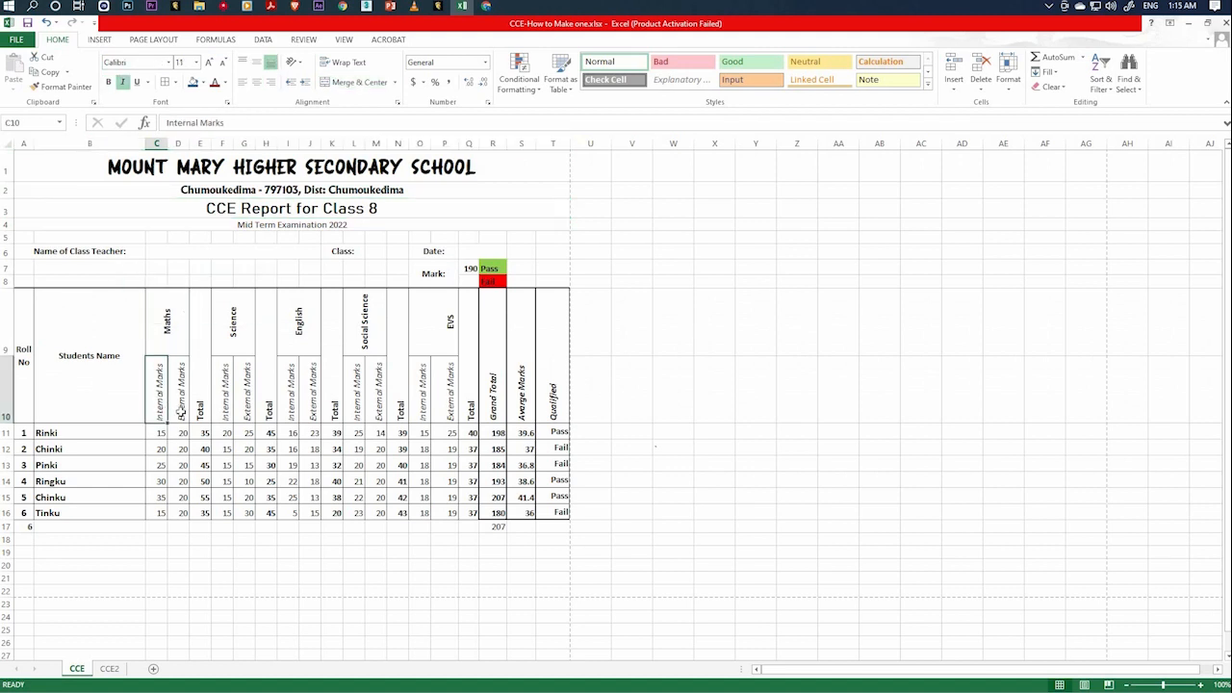
{"action": "left_click", "coordinate": [179, 408]}
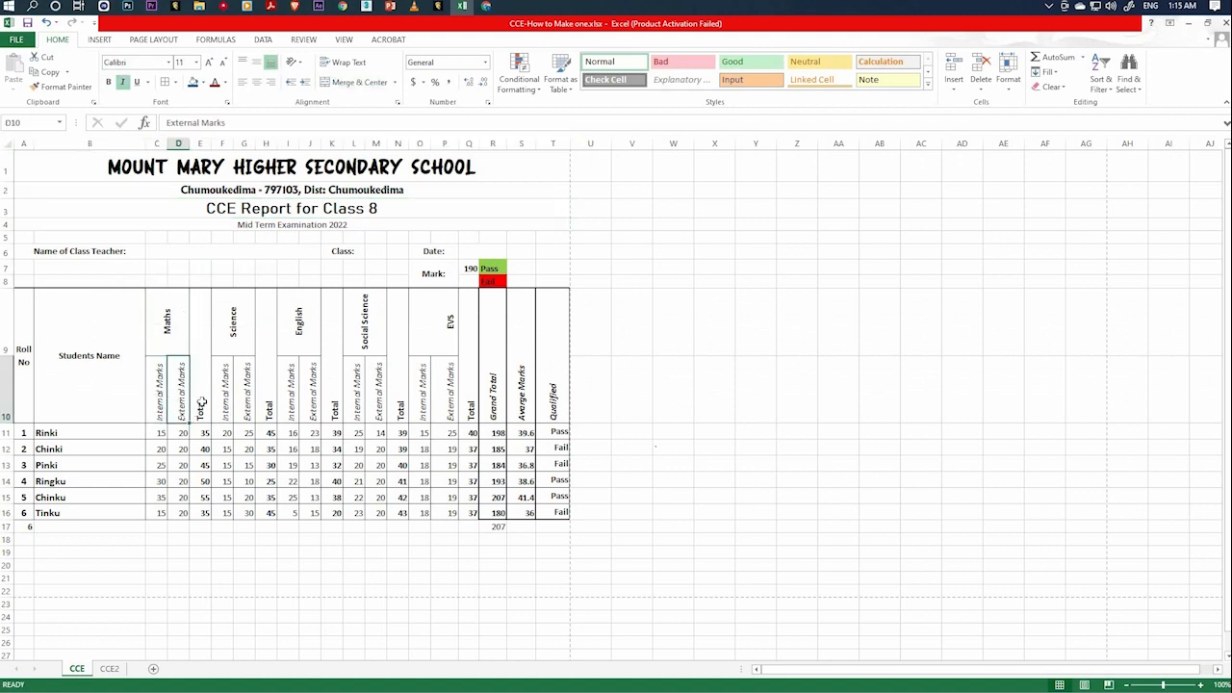
{"action": "left_click", "coordinate": [203, 398]}
{"action": "key", "text": "Right"}
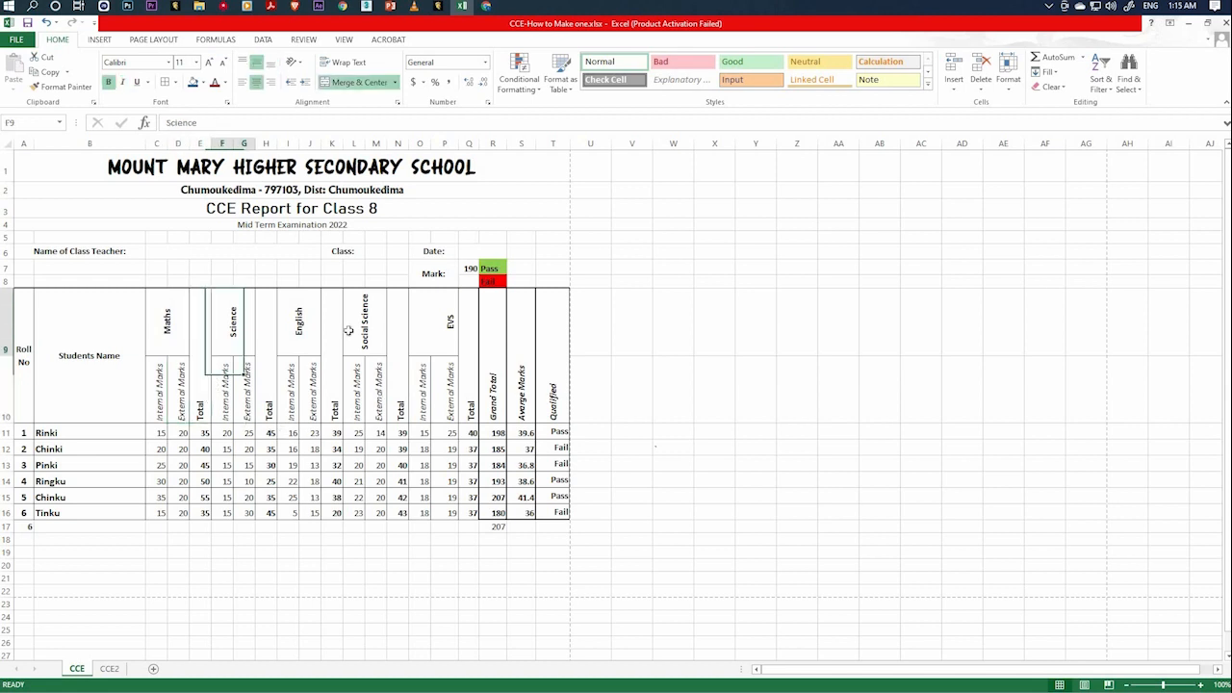
{"action": "left_click", "coordinate": [110, 669]}
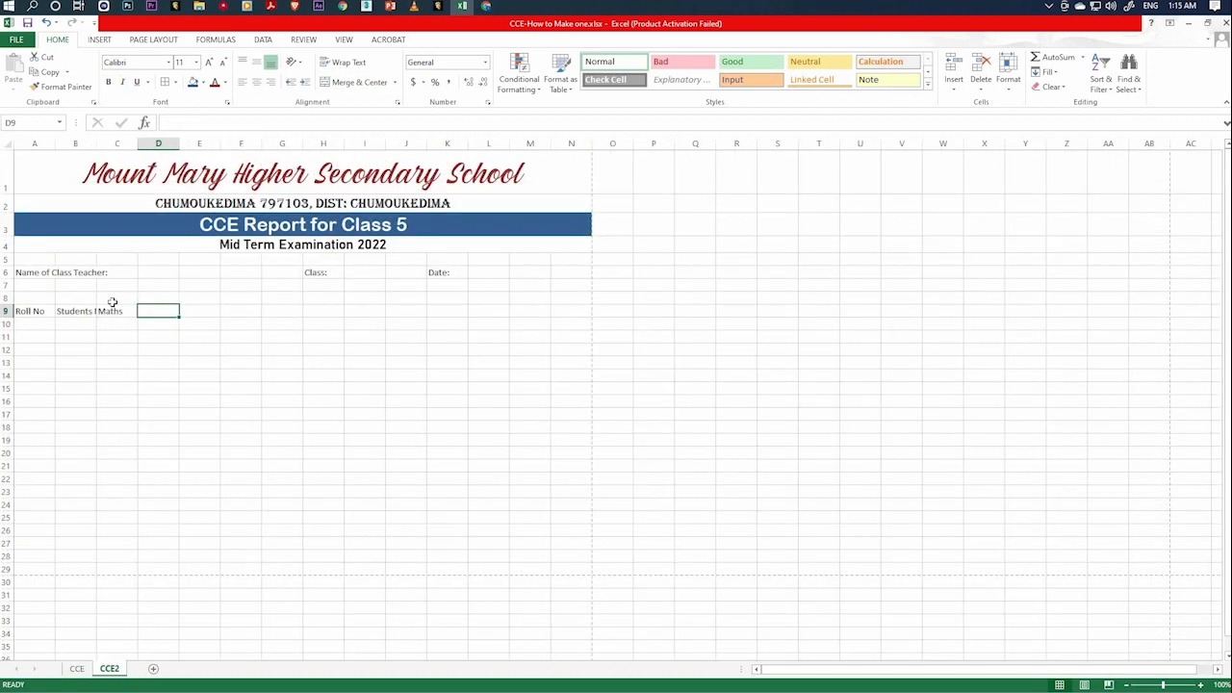
{"action": "left_click", "coordinate": [119, 313]}
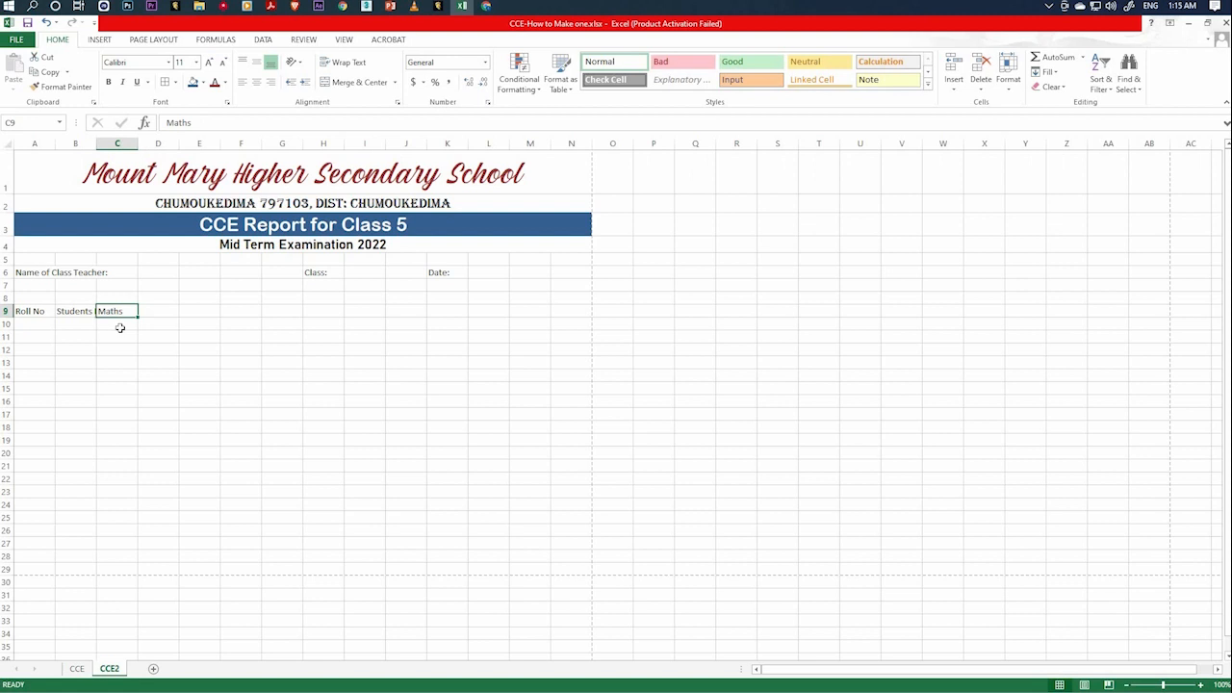
{"action": "left_click", "coordinate": [119, 329]}
{"action": "type", "text": "Int"}
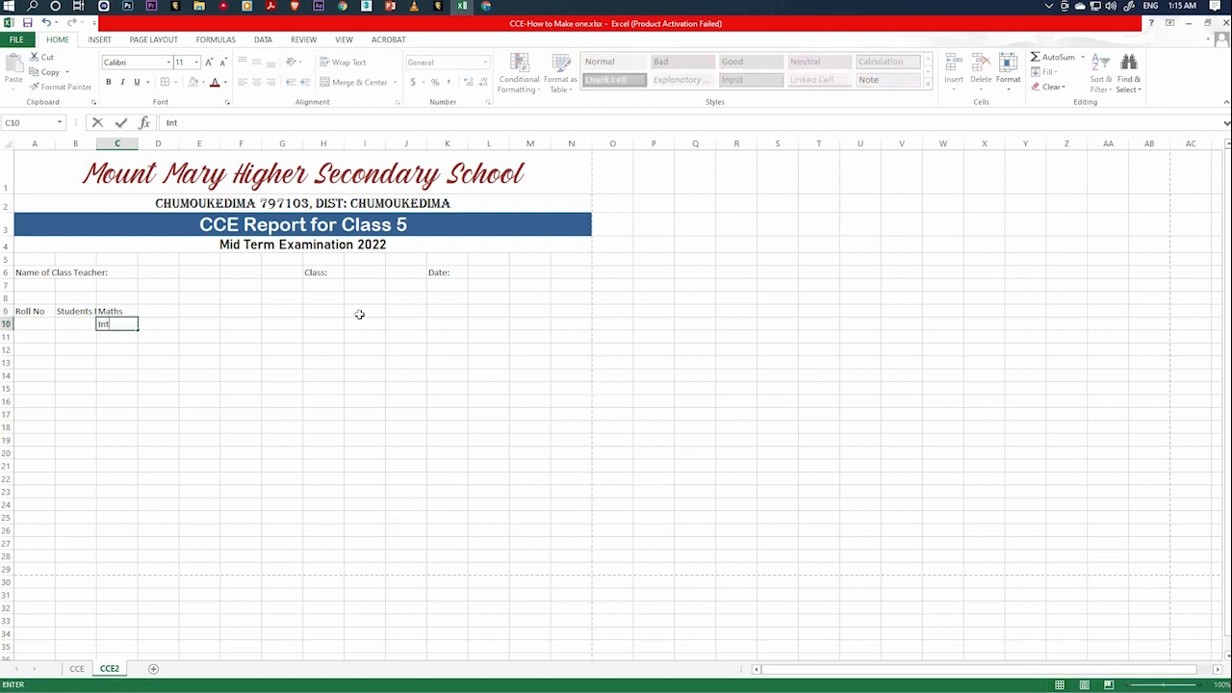
{"action": "type", "text": "ernal Marks"}
{"action": "key", "text": "Tab"}
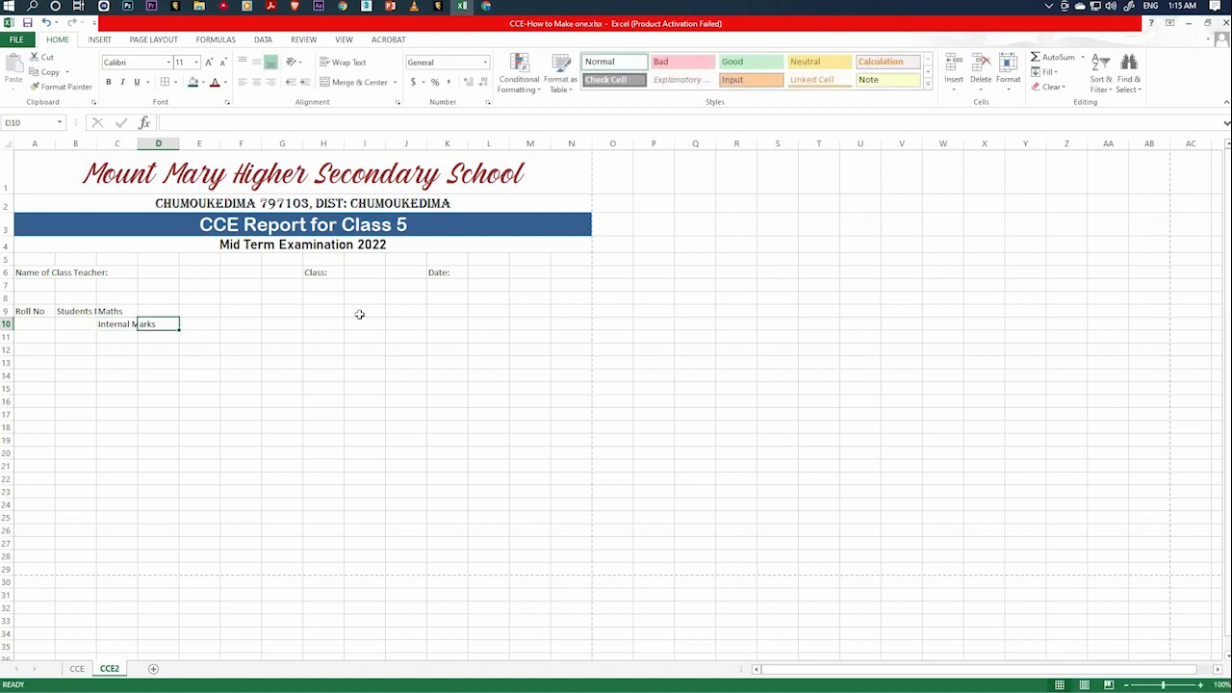
Enter the Maths sub-headings "External Marks" in cell D10 and "Total" in cell E10.
{"action": "type", "text": "External"}
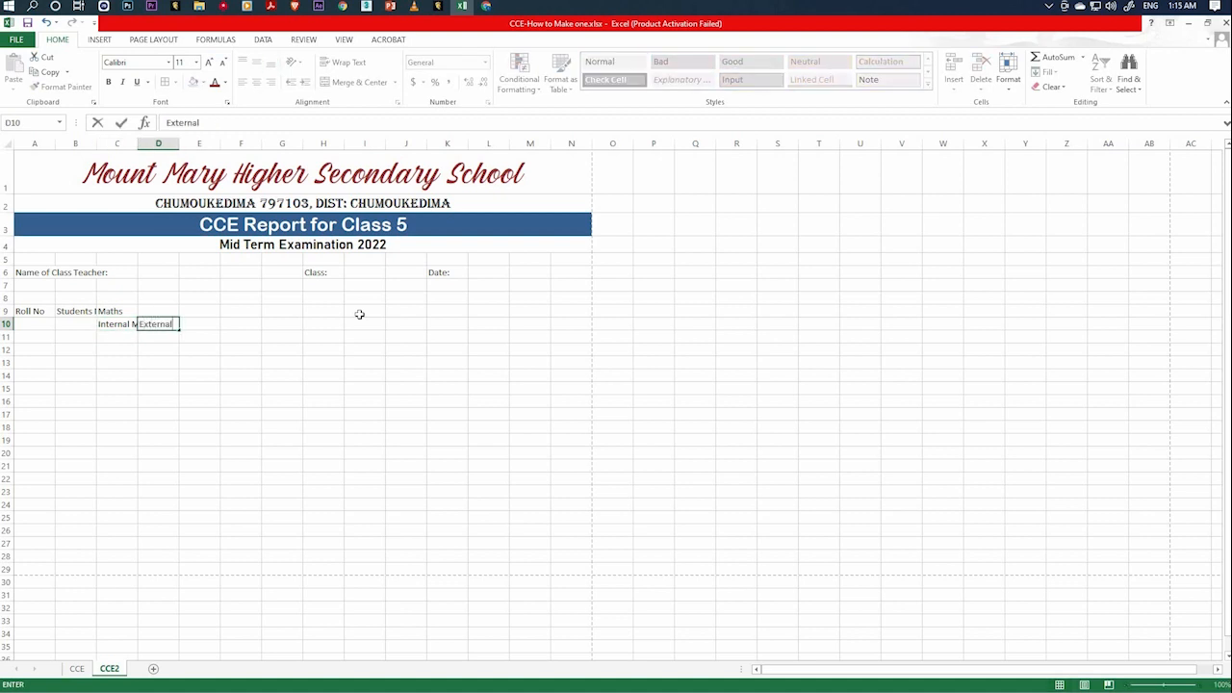
{"action": "type", "text": " Marks"}
{"action": "key", "text": "Tab"}
{"action": "key", "text": "Left"}
{"action": "key", "text": "Left"}
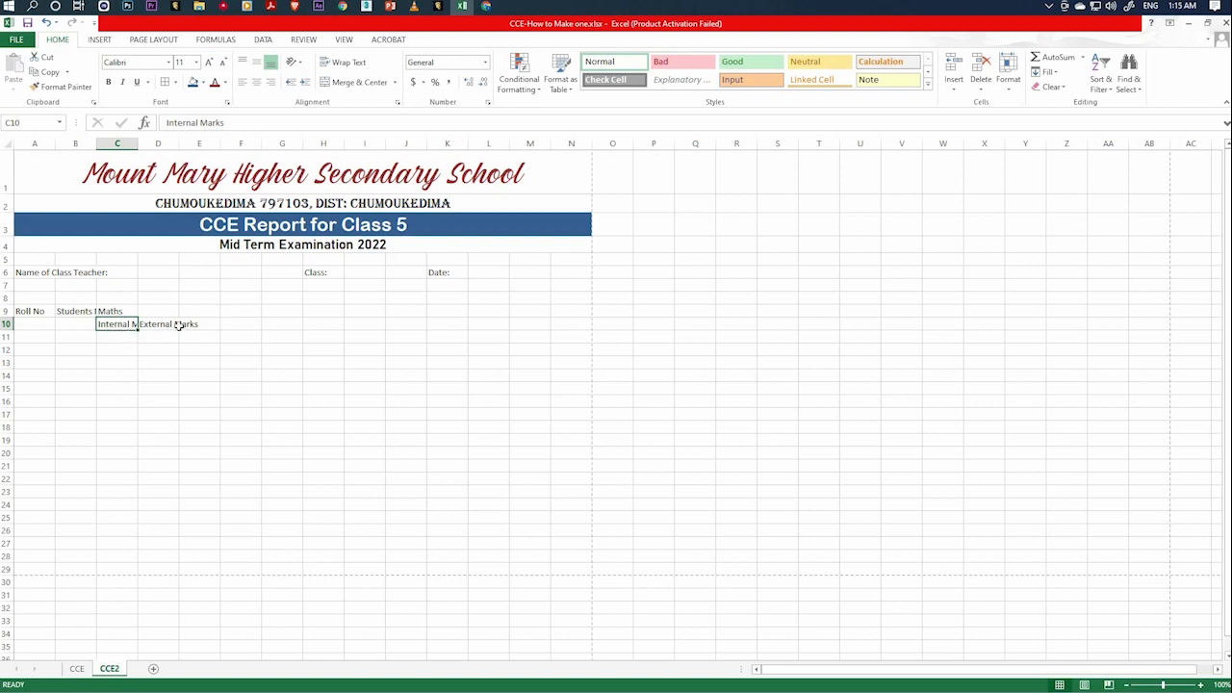
{"action": "key", "text": "Right"}
{"action": "key", "text": "Right"}
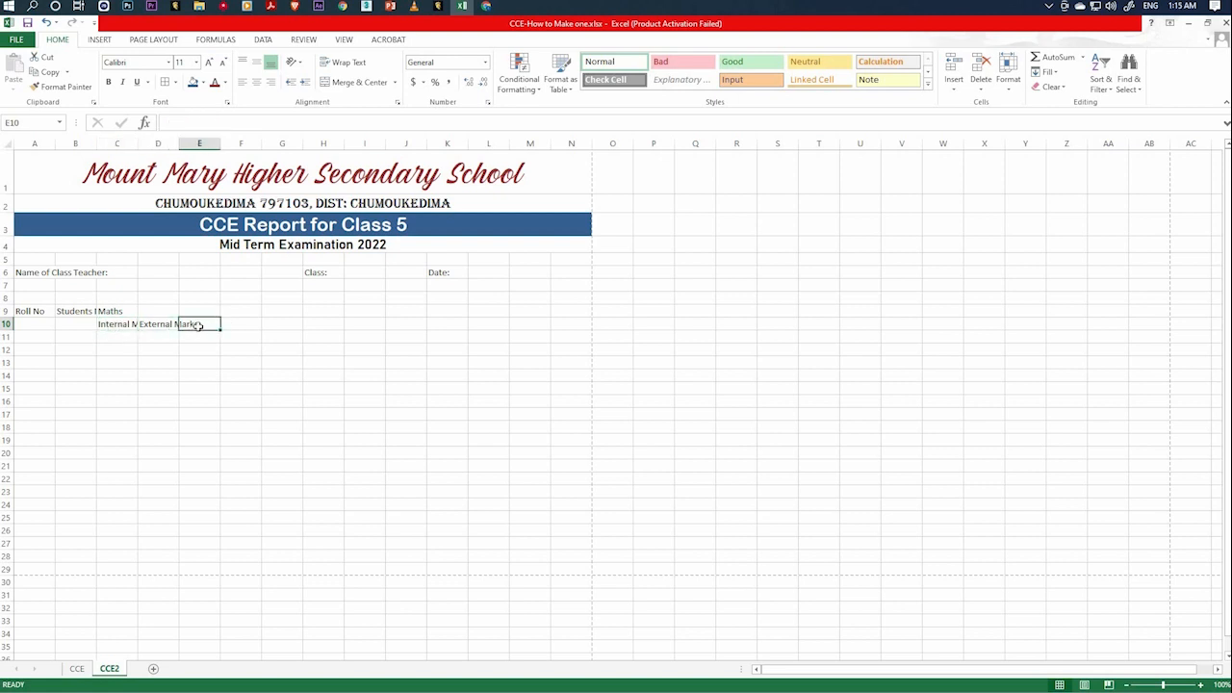
{"action": "type", "text": "To"}
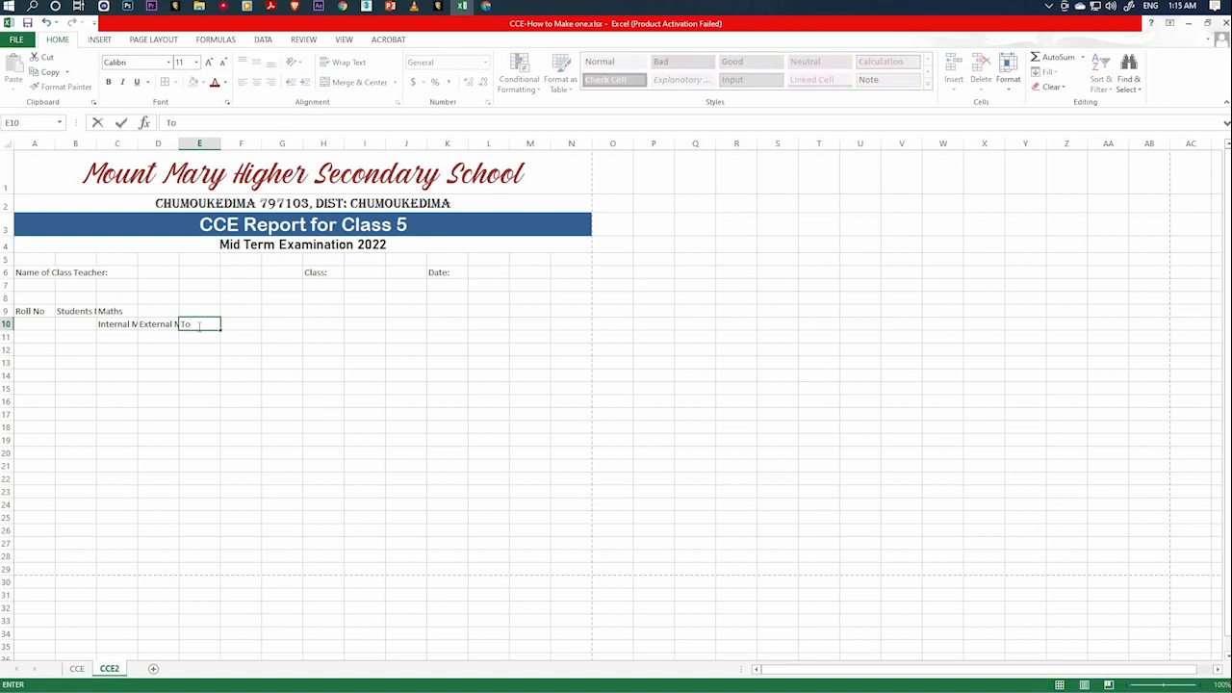
{"action": "type", "text": "tal"}
{"action": "left_click", "coordinate": [228, 378]}
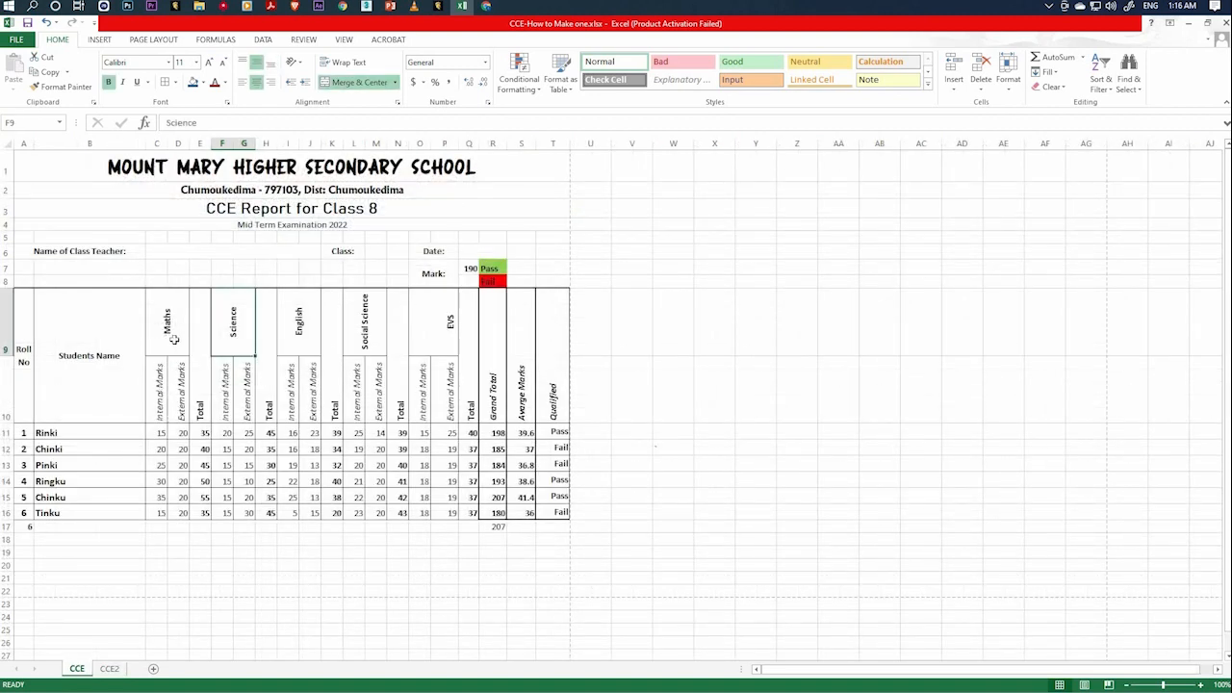
Check the Maths heading block on the CCE sheet and enter the subject heading "Science" in cell F9 of CCE2.
{"action": "left_click_drag", "start_coordinate": [174, 339], "coordinate": [200, 399]}
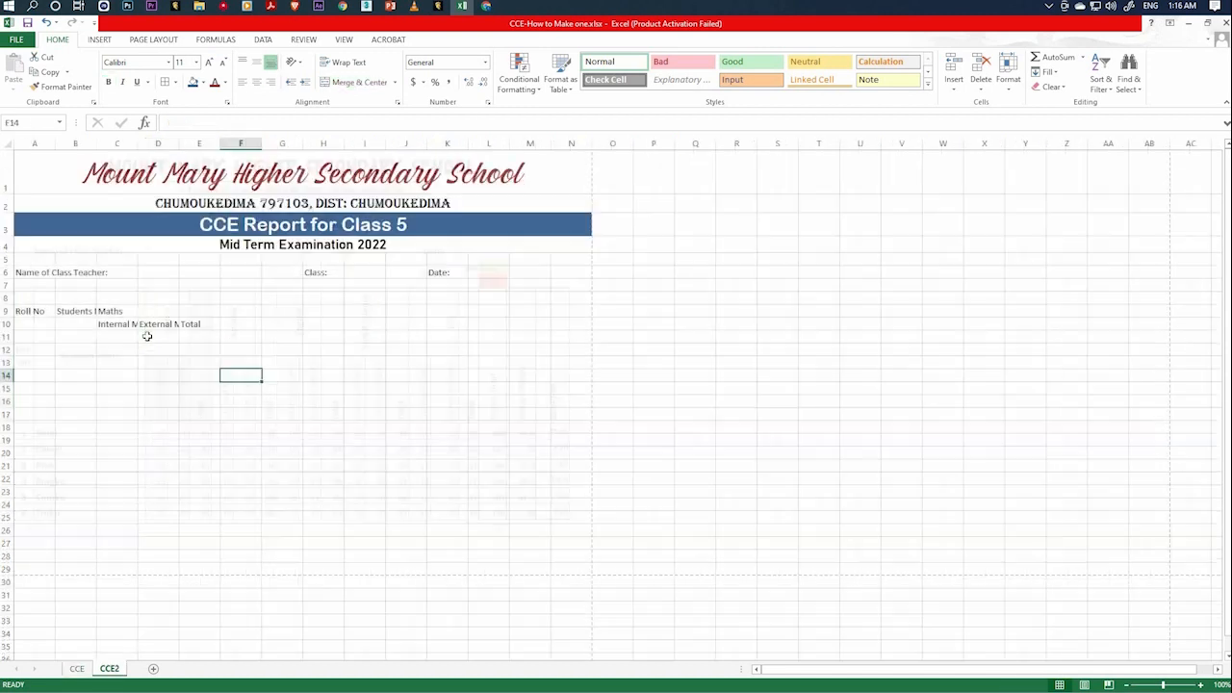
{"action": "left_click_drag", "start_coordinate": [104, 313], "coordinate": [202, 330]}
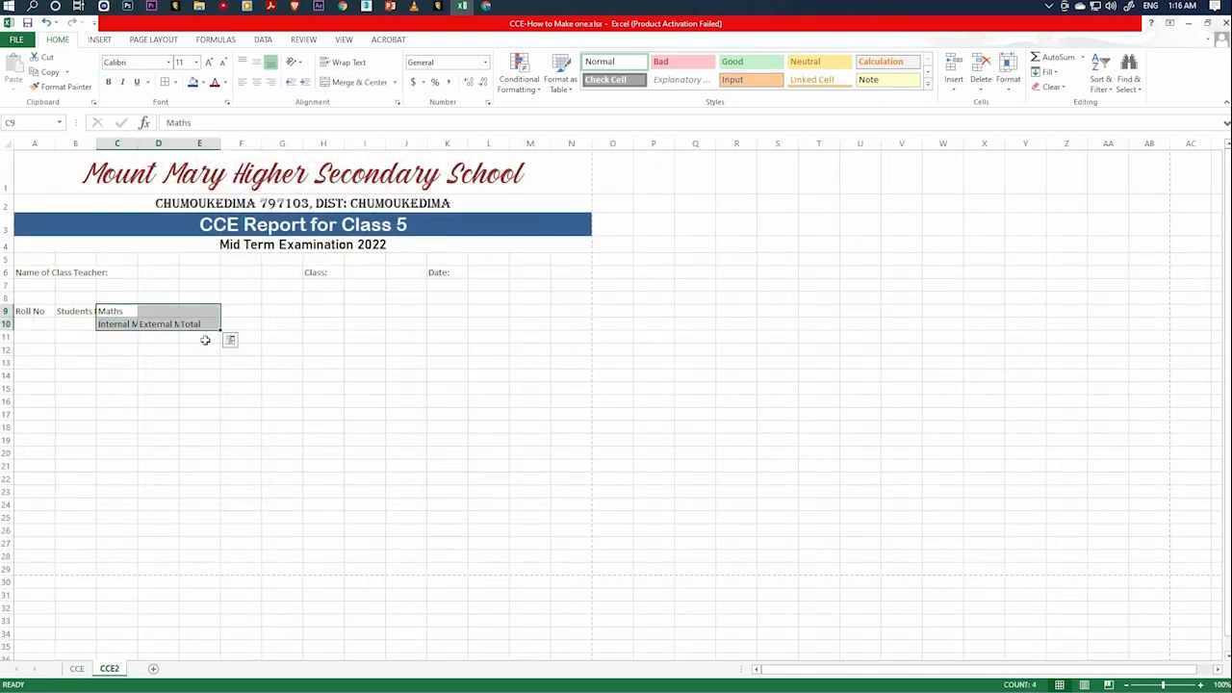
{"action": "left_click", "coordinate": [205, 339]}
{"action": "left_click", "coordinate": [227, 313]}
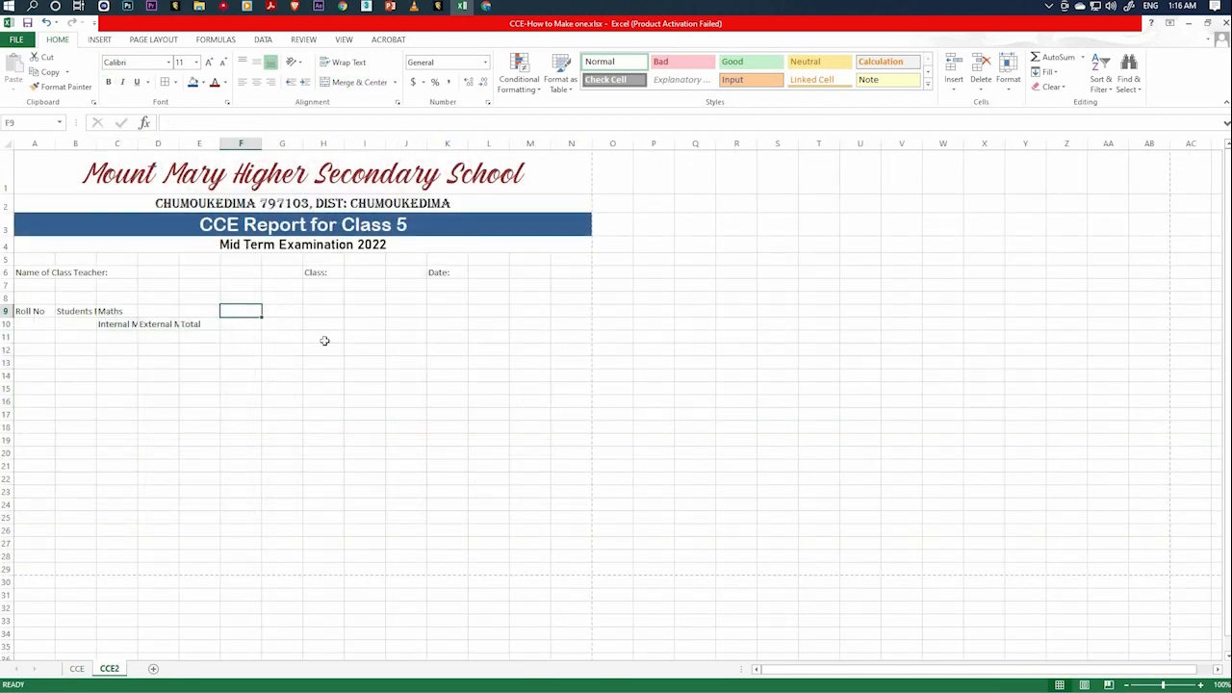
{"action": "type", "text": "Scie"}
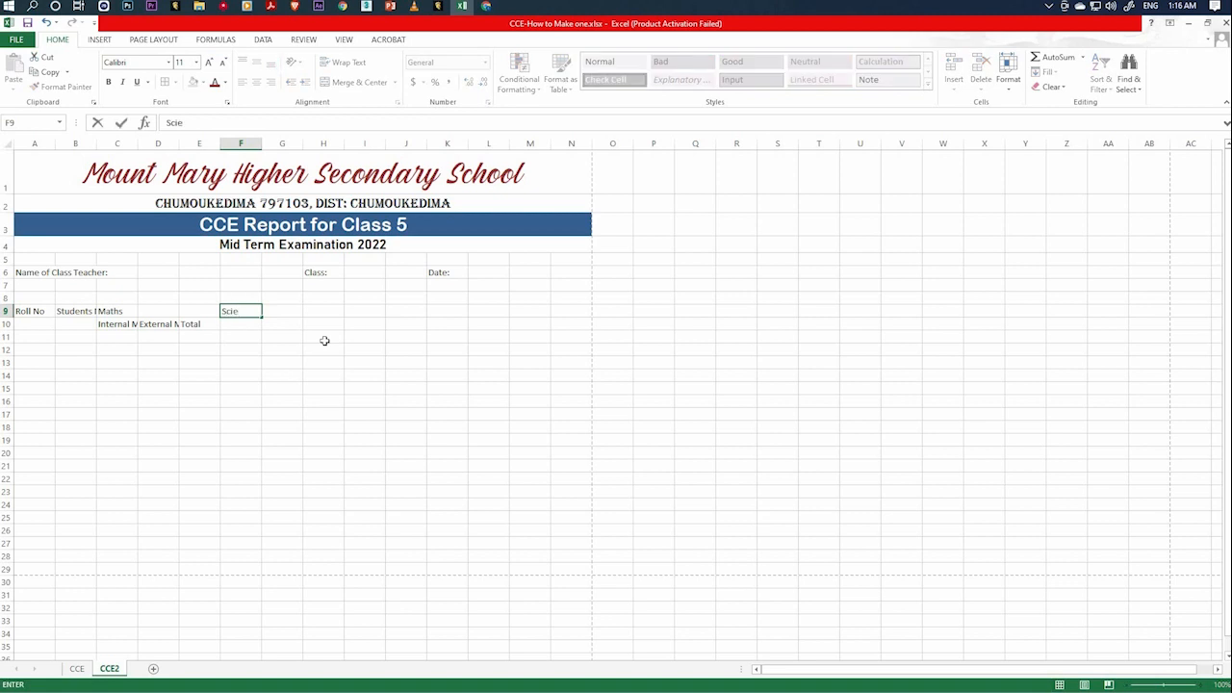
{"action": "type", "text": "nce"}
{"action": "left_click", "coordinate": [249, 324]}
Enter the subject heading "English" in cell I9, three columns after Science.
{"action": "key", "text": "Right"}
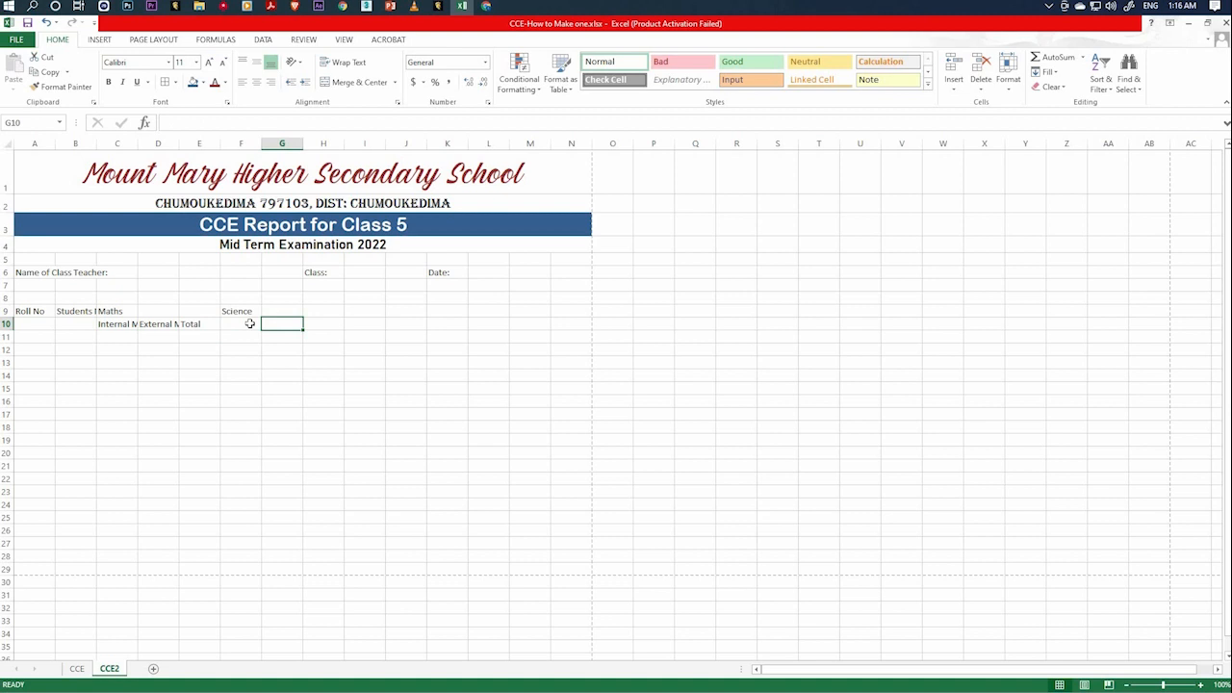
{"action": "key", "text": "Right"}
{"action": "key", "text": "Right"}
{"action": "key", "text": "Up"}
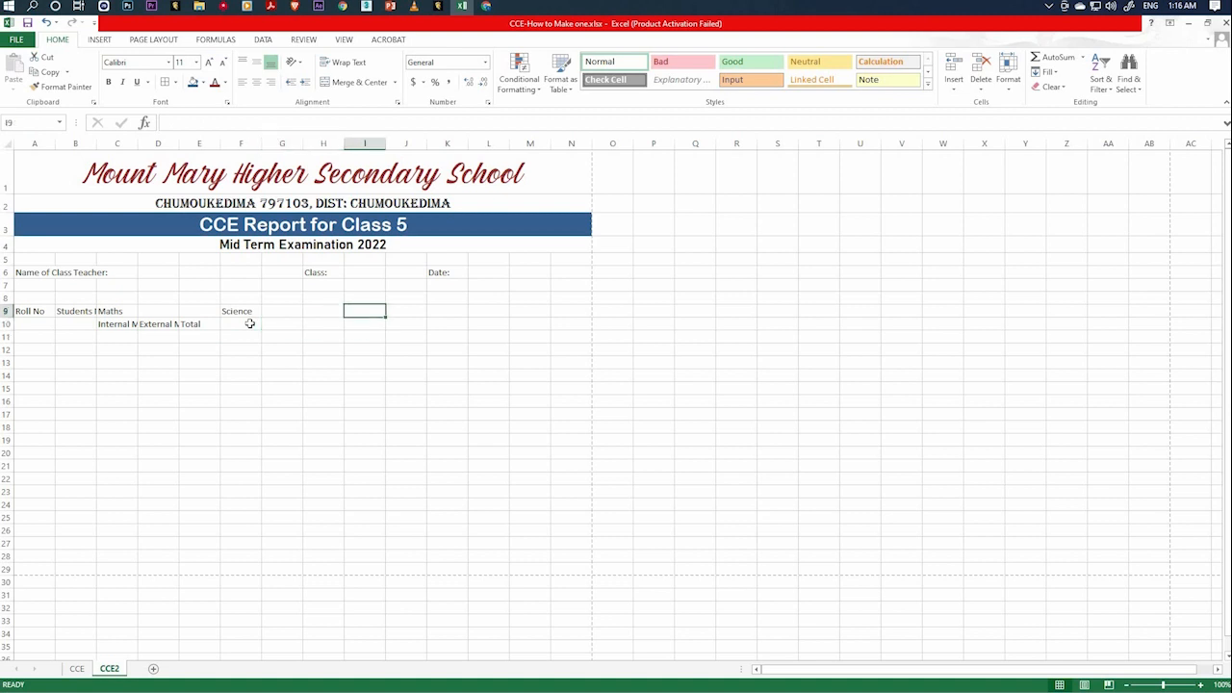
{"action": "type", "text": "Englis"}
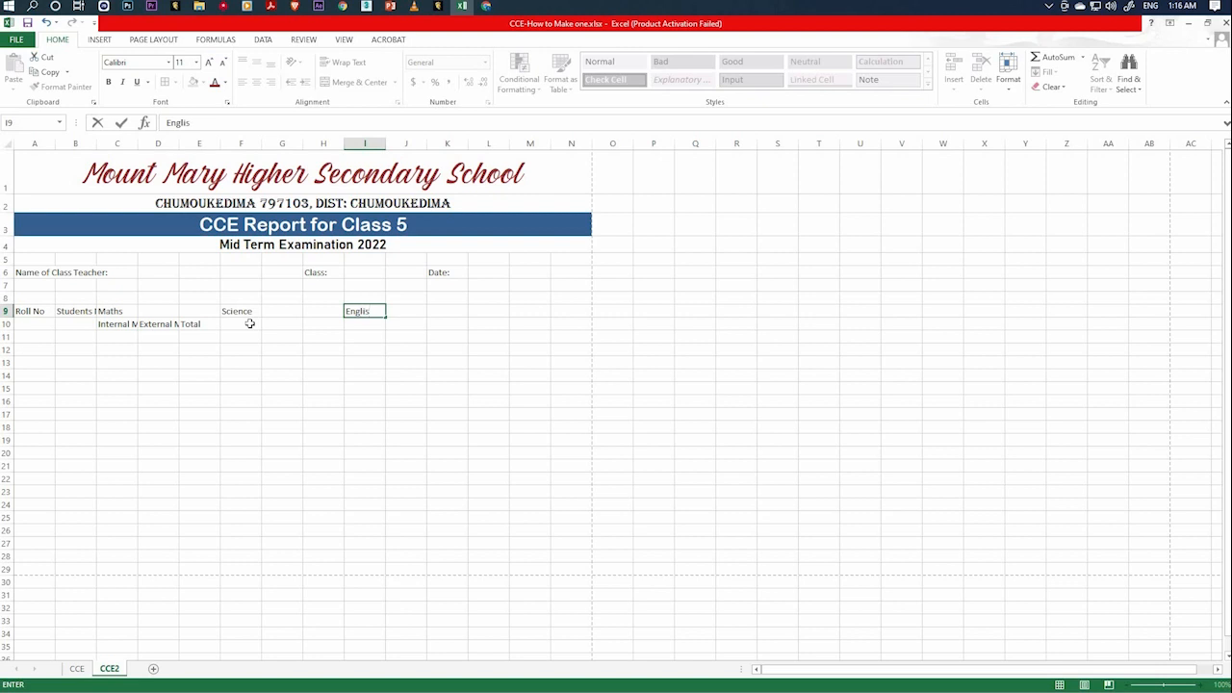
{"action": "type", "text": "h"}
{"action": "key", "text": "Right"}
{"action": "key", "text": "Right"}
{"action": "key", "text": "Right"}
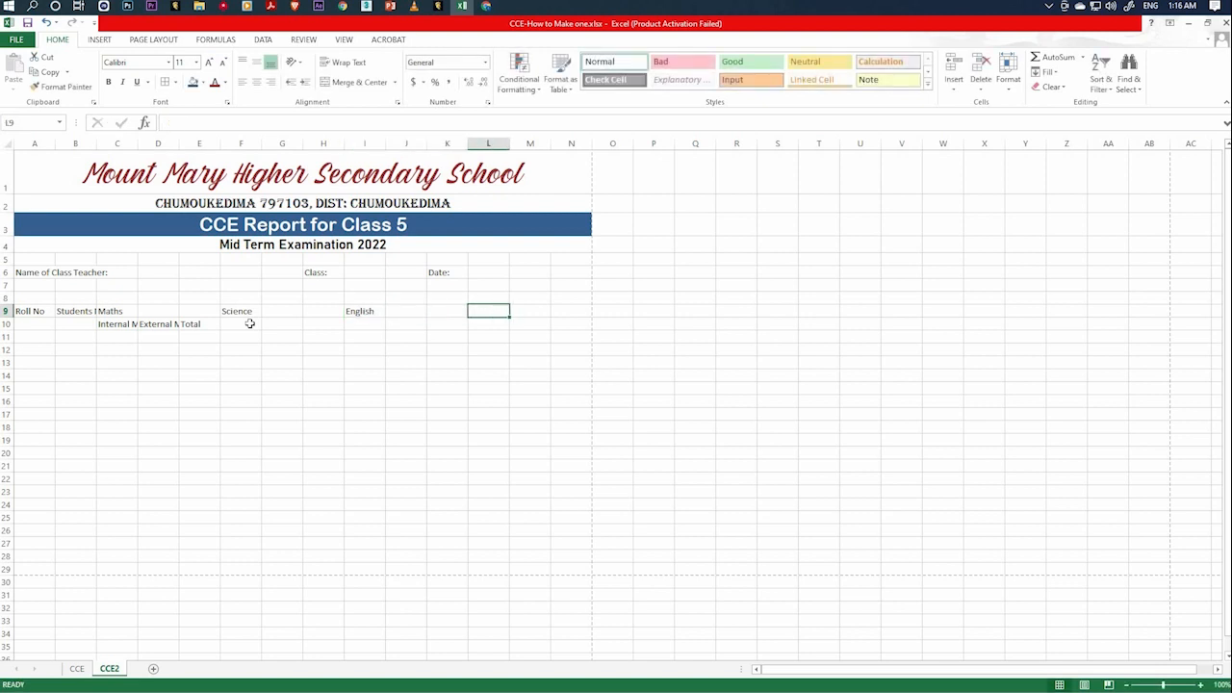
Enter the subject headings "Social Science" in cell L9 and "Evs" in cell O9.
{"action": "type", "text": "Social "}
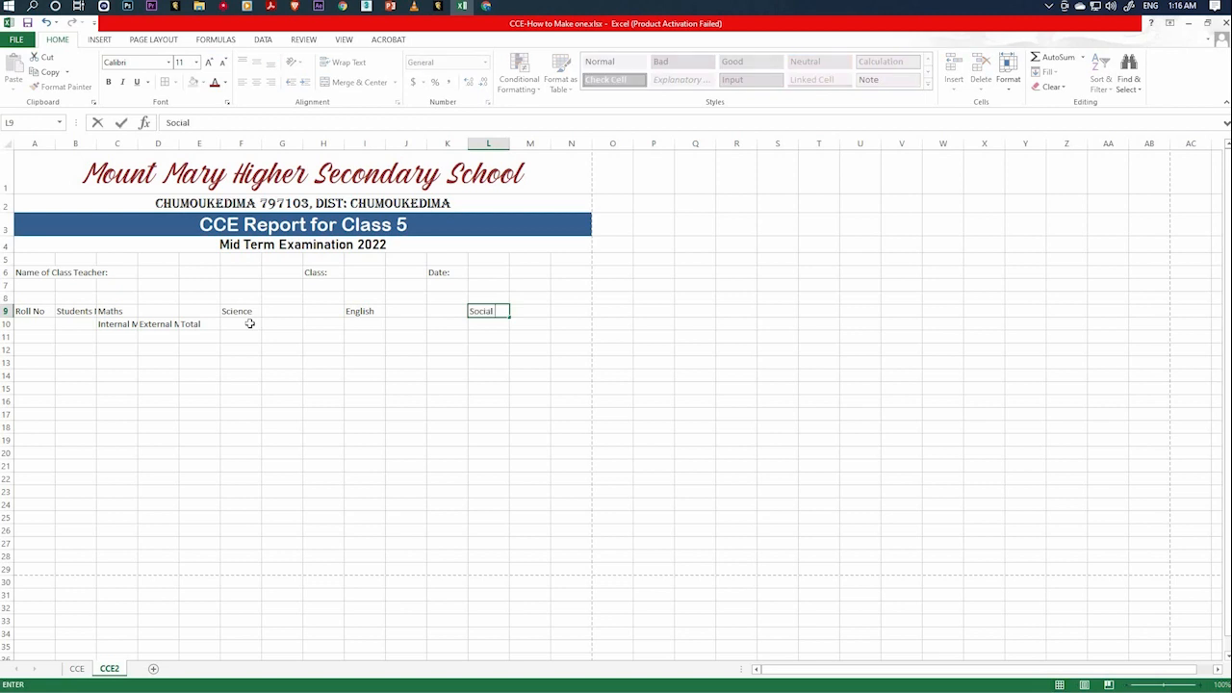
{"action": "type", "text": "Scienc"}
{"action": "key", "text": "Tab"}
{"action": "key", "text": "Tab"}
{"action": "key", "text": "Tab"}
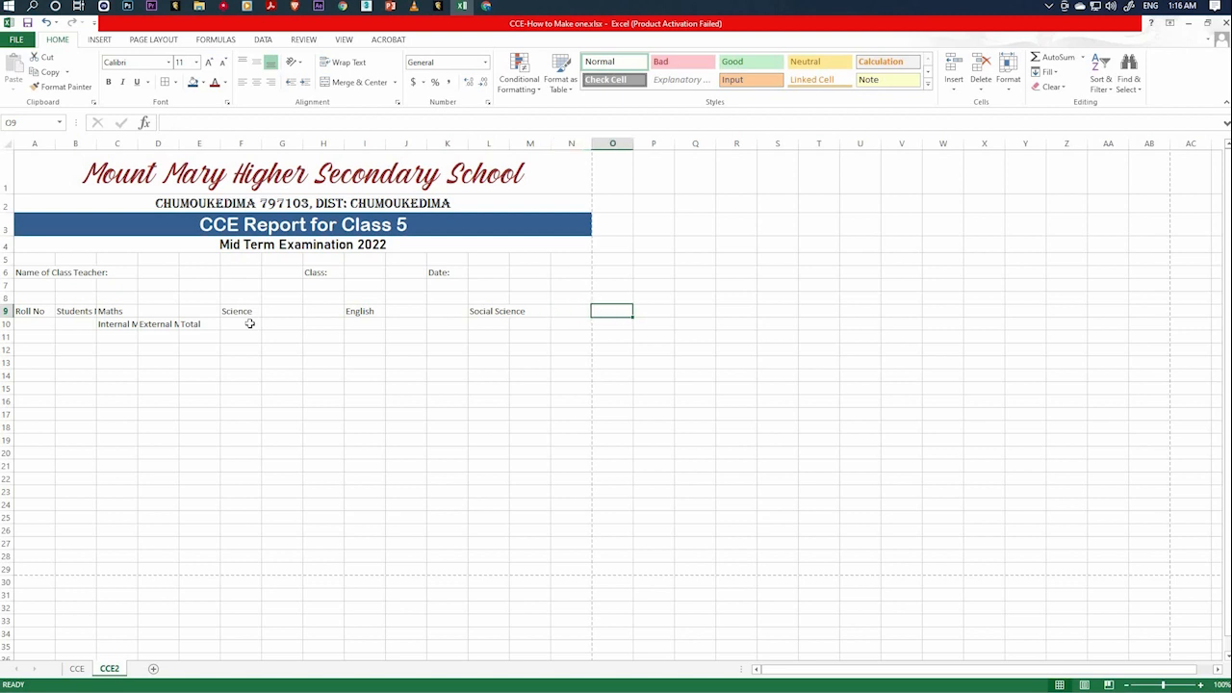
{"action": "type", "text": "Evs"}
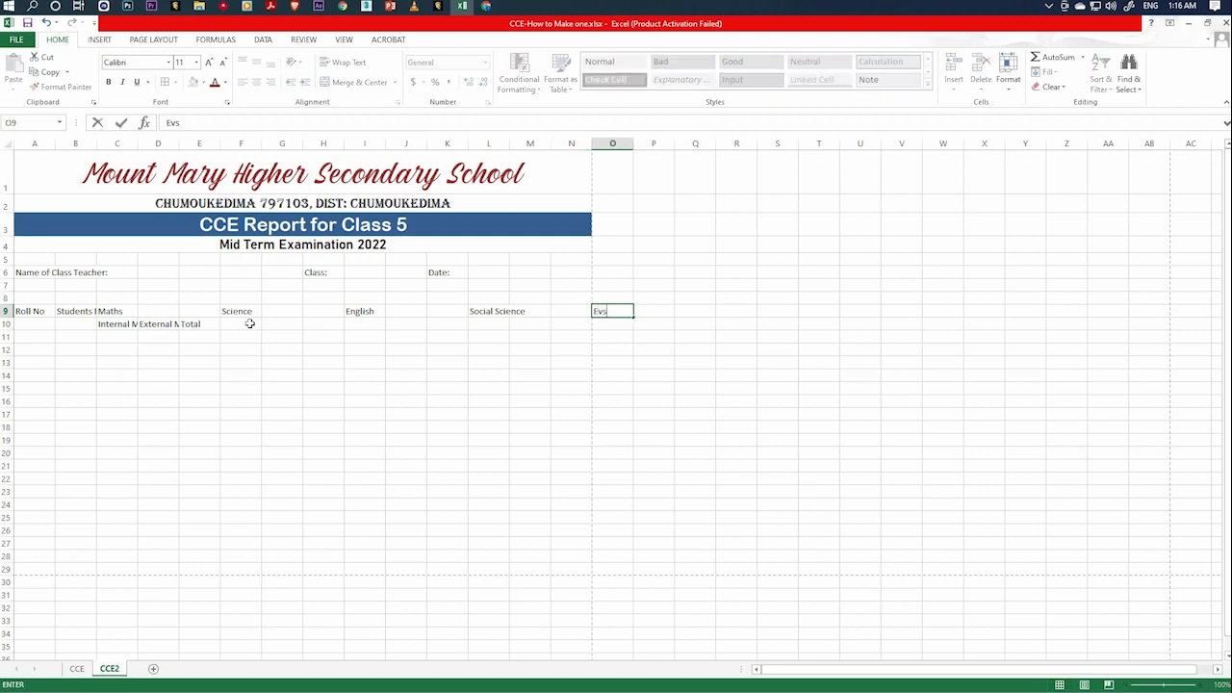
Enter the heading "Grand Total" in cell R9, three columns after Evs.
{"action": "key", "text": "Tab"}
{"action": "key", "text": "Tab"}
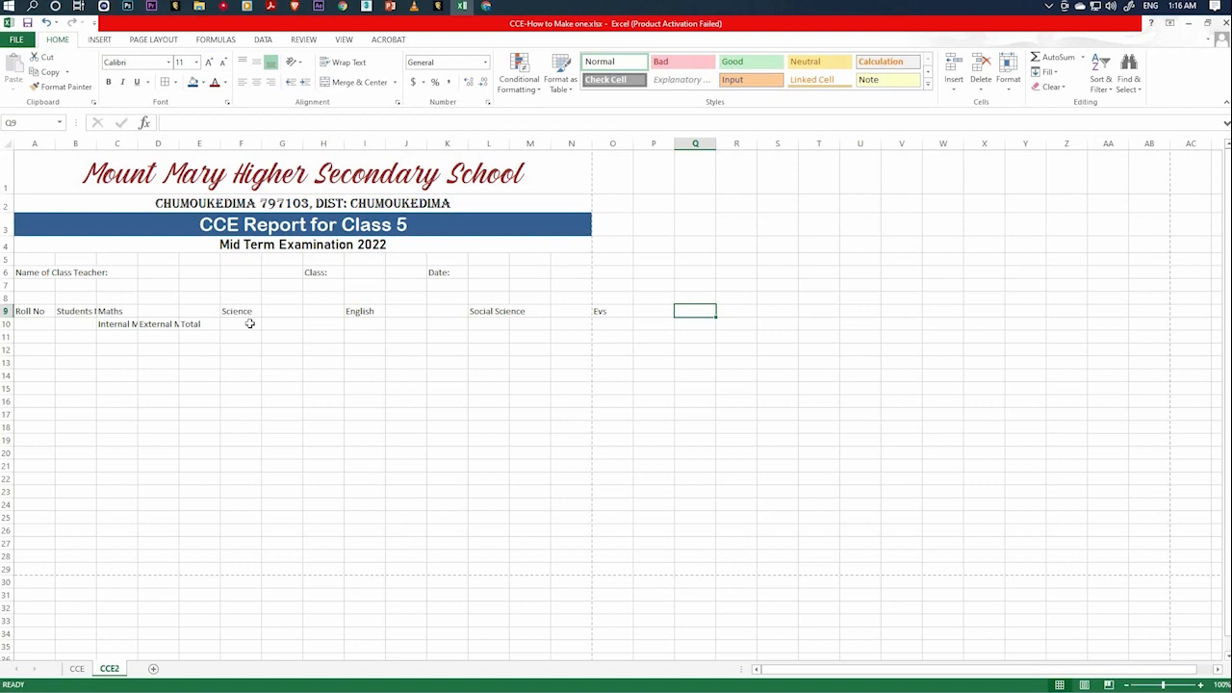
{"action": "key", "text": "Tab"}
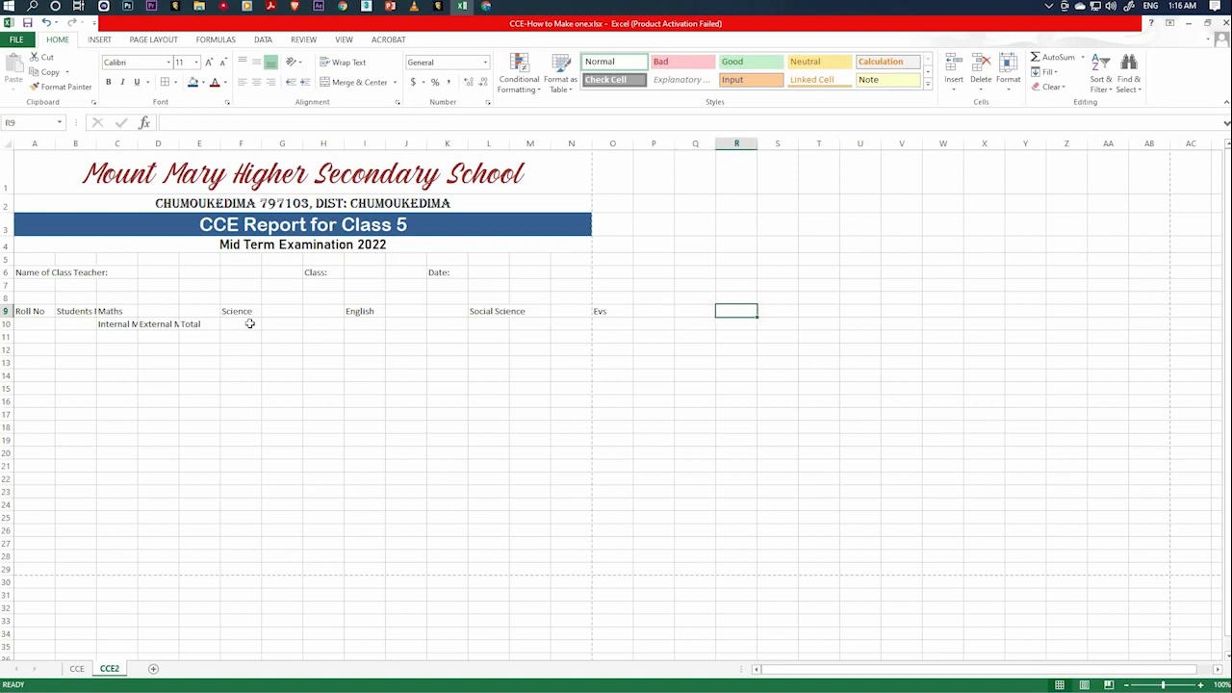
{"action": "type", "text": "Grand T"}
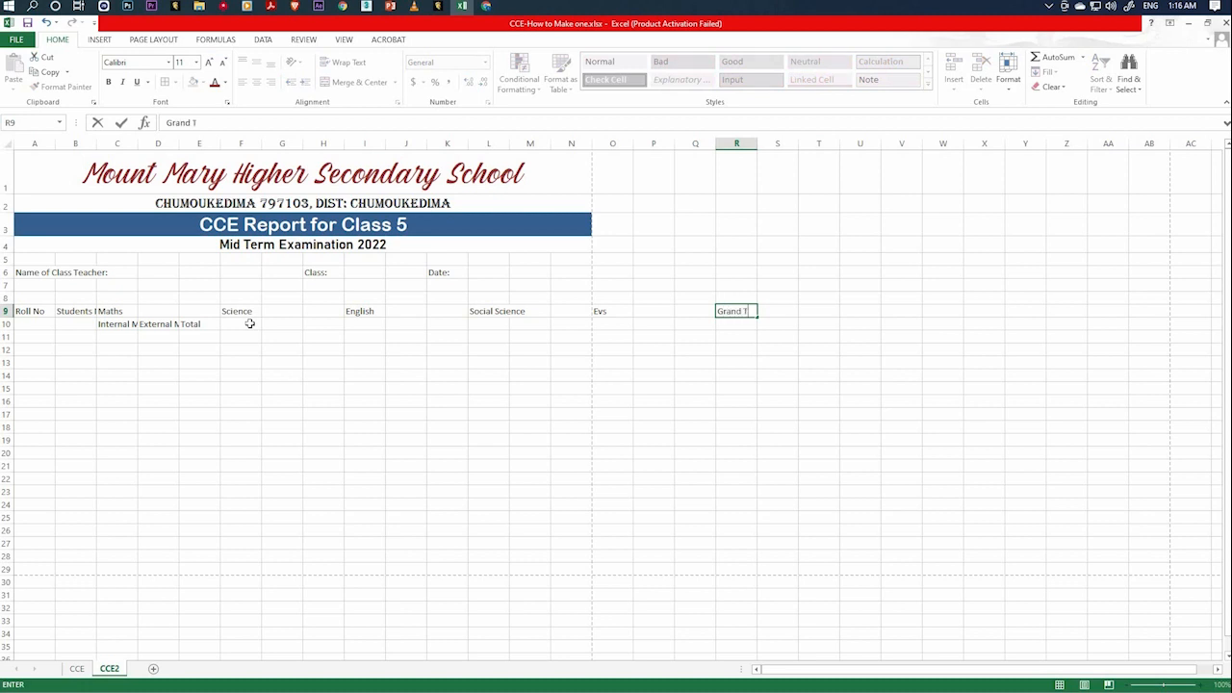
{"action": "type", "text": "otal"}
Enter the headings "Average" in cell S9 and "Pass / Fail" in cell T9.
{"action": "key", "text": "Tab"}
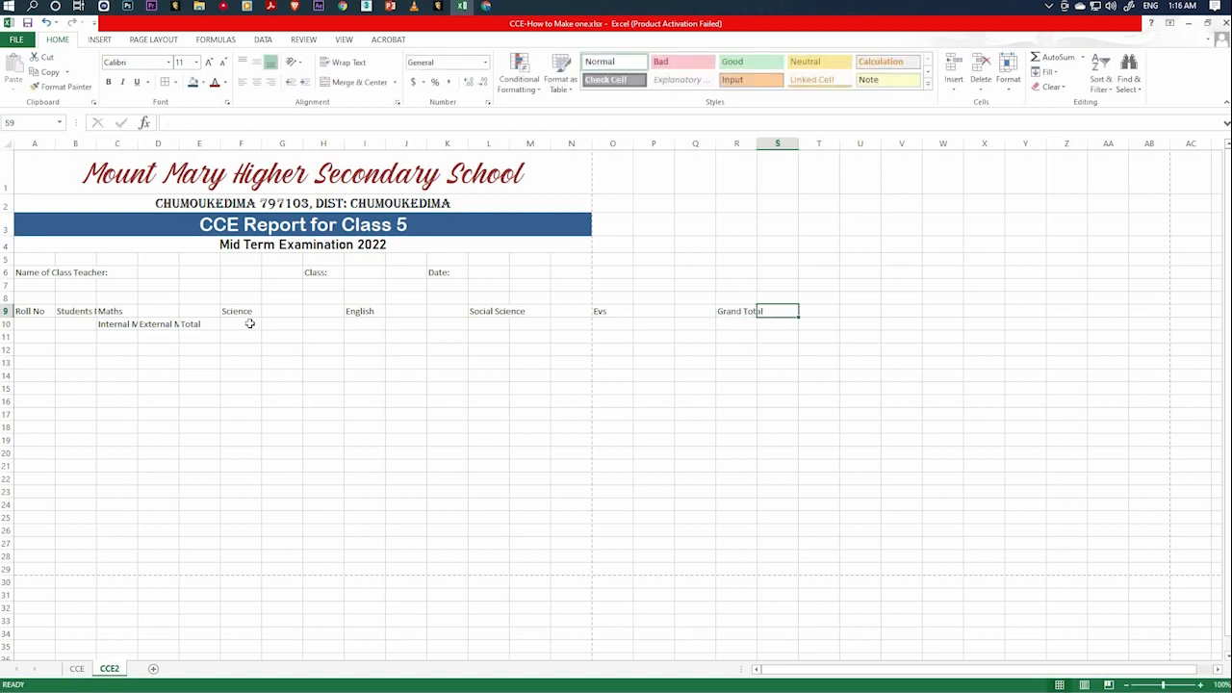
{"action": "type", "text": "a"}
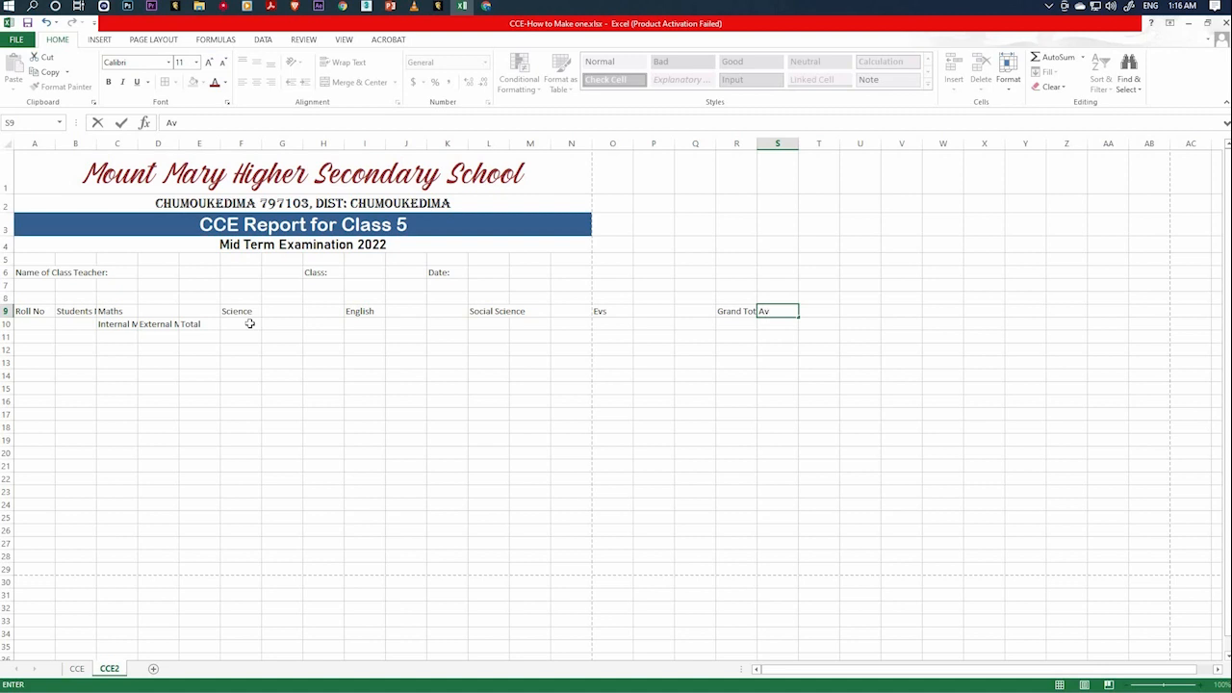
{"action": "type", "text": "verage"}
{"action": "key", "text": "Tab"}
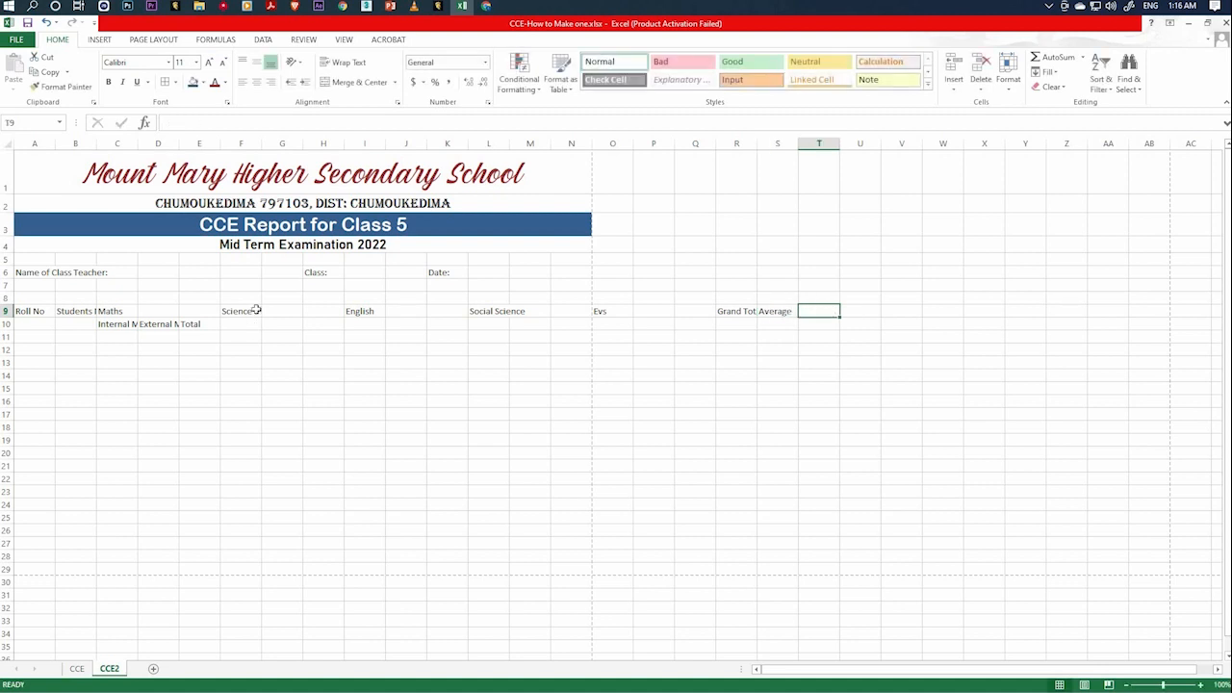
{"action": "type", "text": "Pass /"}
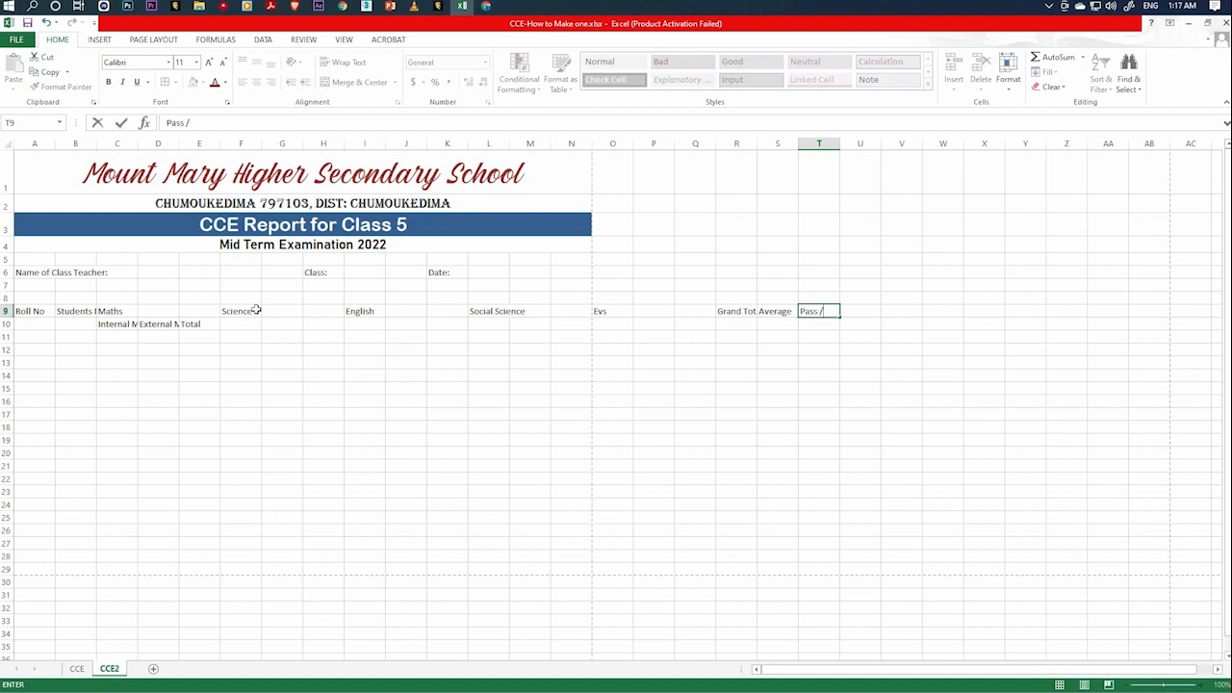
{"action": "type", "text": " Fail"}
{"action": "left_click", "coordinate": [397, 365]}
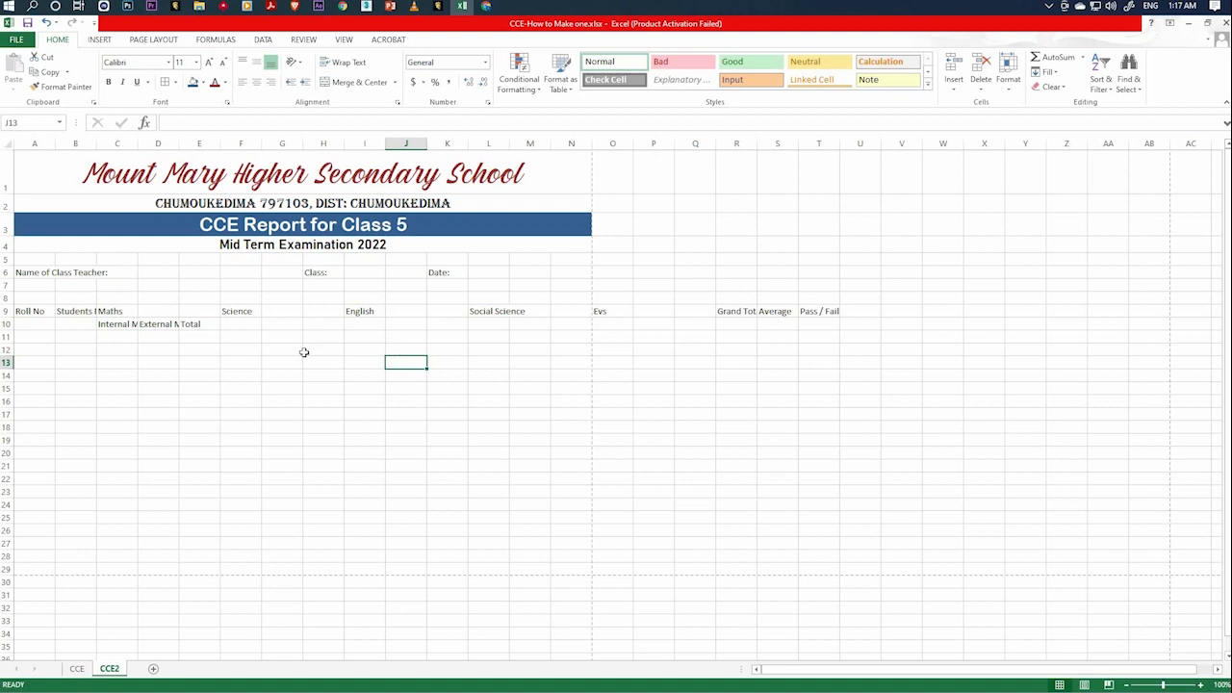
{"action": "left_click", "coordinate": [120, 325]}
{"action": "left_click_drag", "start_coordinate": [119, 325], "coordinate": [680, 330]}
{"action": "left_click", "coordinate": [148, 327]}
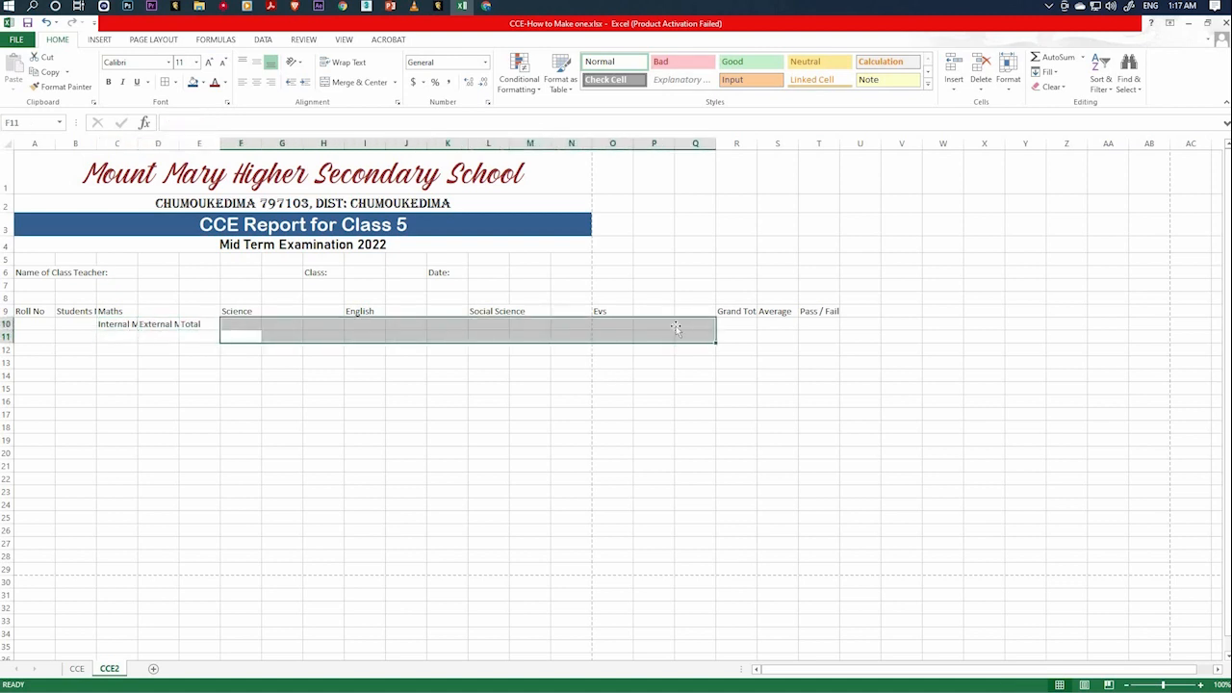
{"action": "left_click", "coordinate": [681, 326]}
Copy the three Maths sub-headings in C10:E10 and paste them under Science, starting at cell F10.
{"action": "left_click_drag", "start_coordinate": [116, 324], "coordinate": [191, 333]}
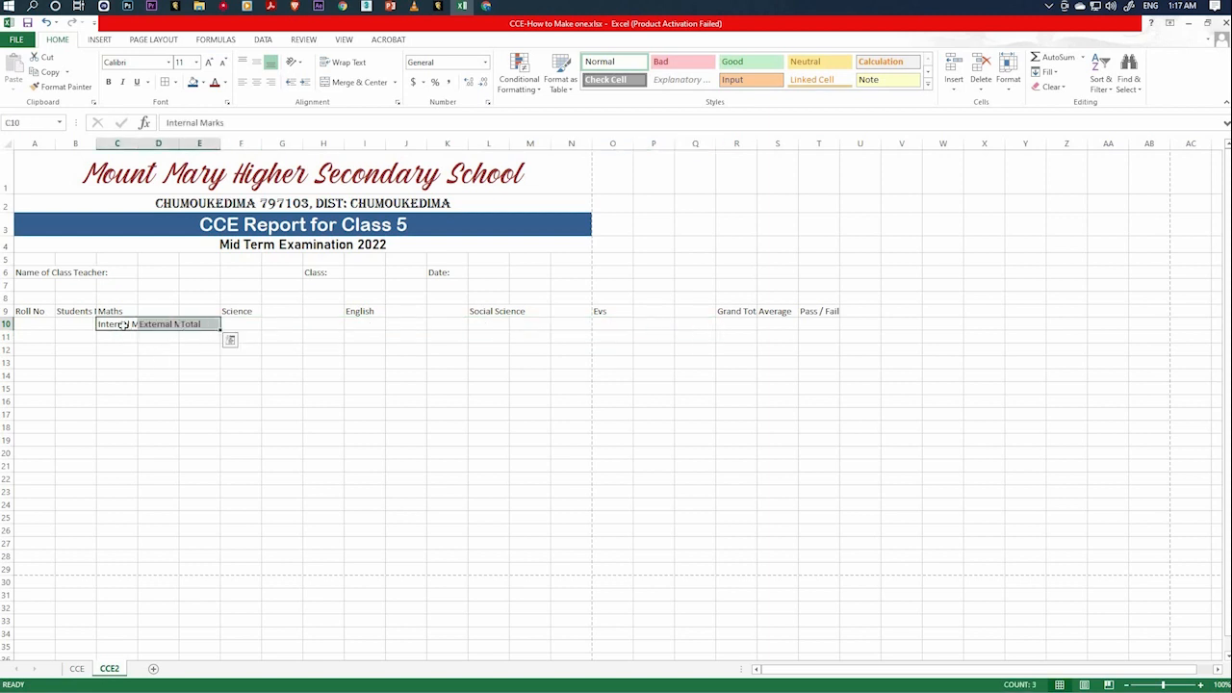
{"action": "right_click", "coordinate": [190, 324]}
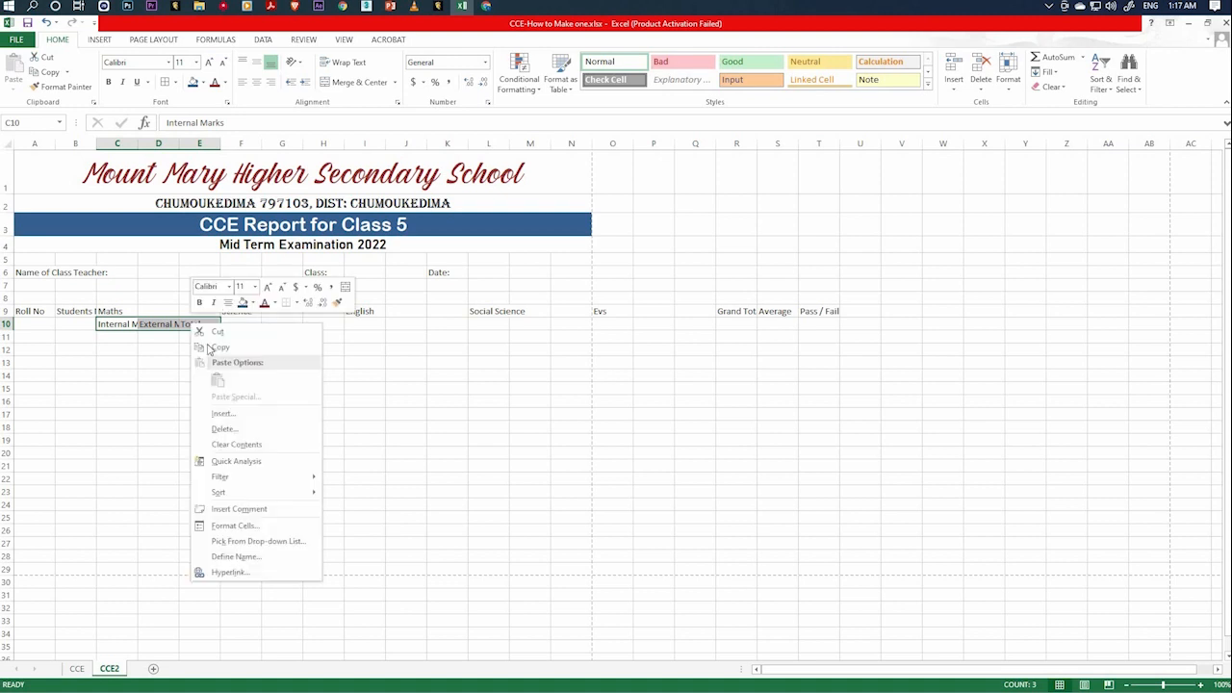
{"action": "left_click", "coordinate": [229, 347]}
{"action": "left_click", "coordinate": [239, 324]}
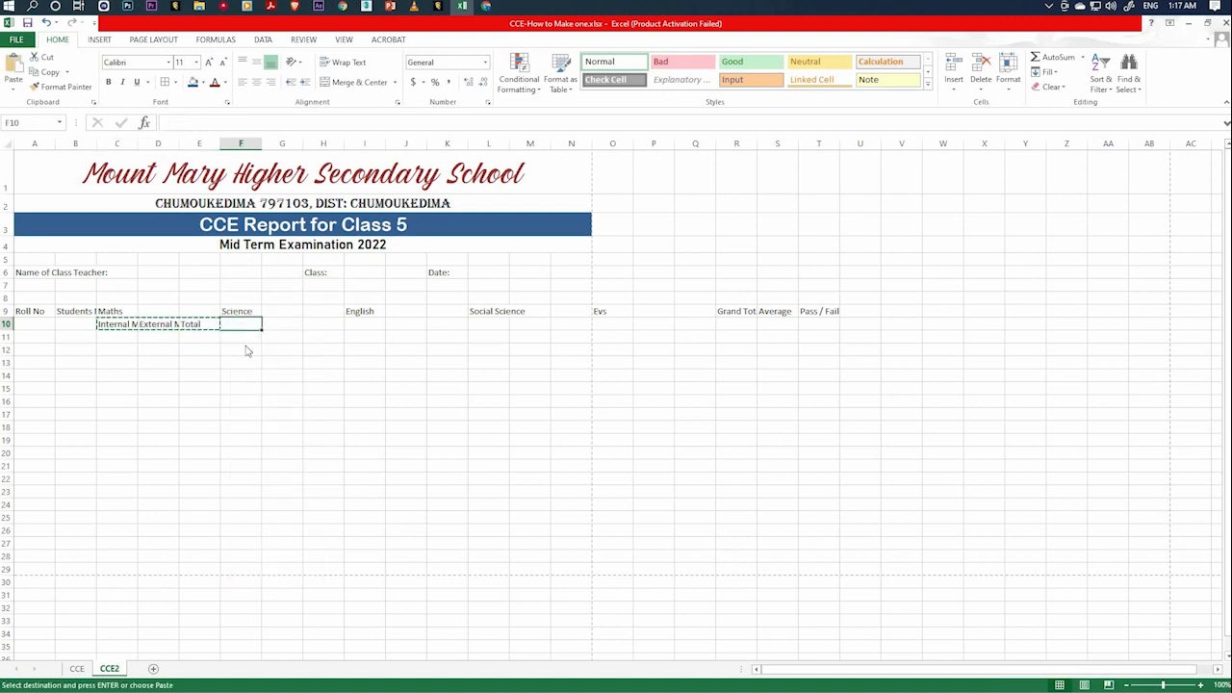
{"action": "right_click", "coordinate": [238, 326]}
{"action": "left_click", "coordinate": [262, 382]}
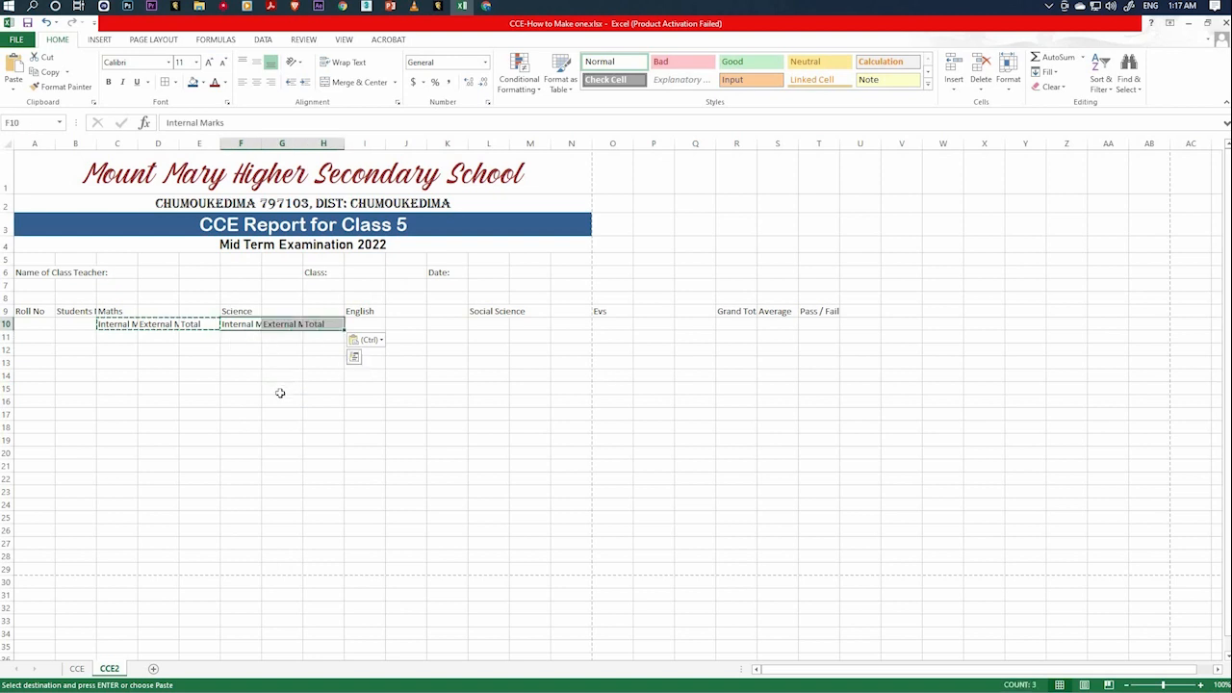
Copy the Science sub-headings and paste them under English, starting at cell I10.
{"action": "key", "text": "ctrl+c"}
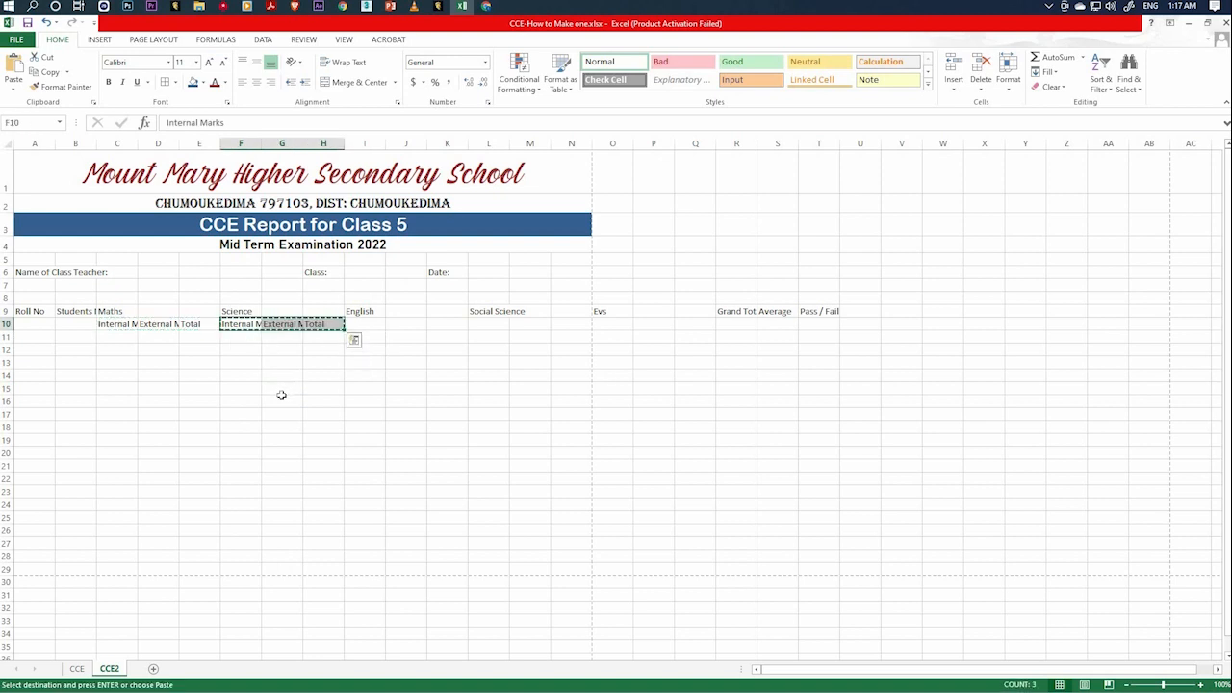
{"action": "left_click", "coordinate": [364, 324]}
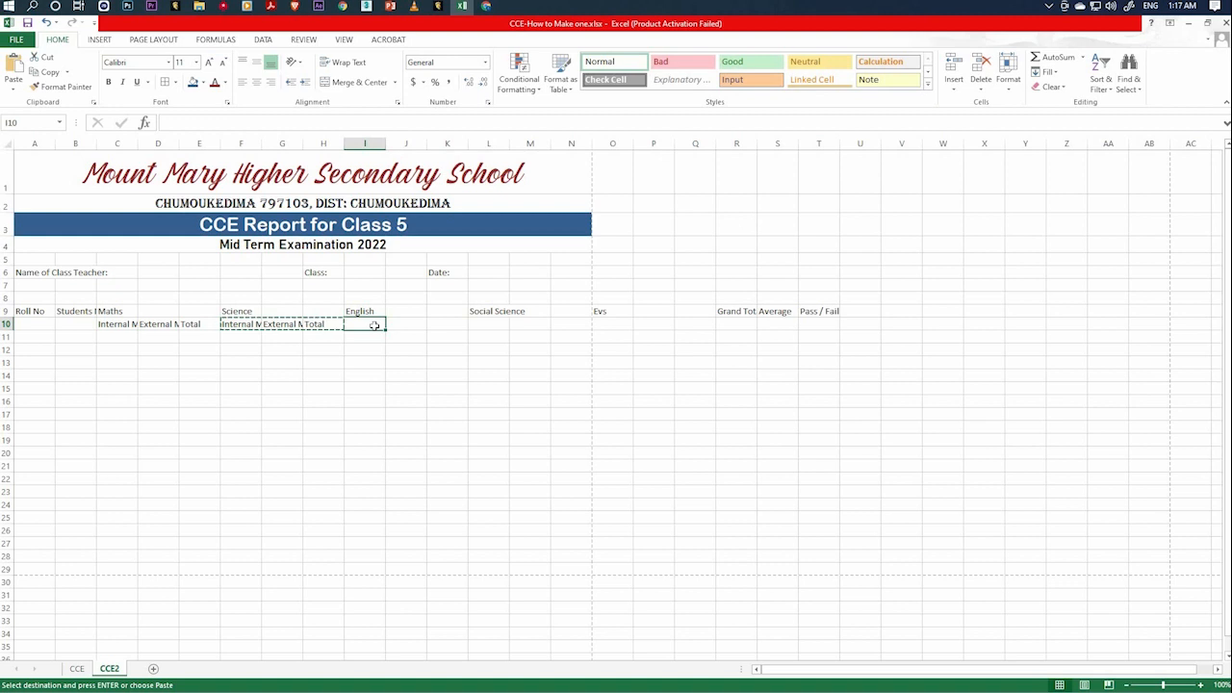
{"action": "key", "text": "ctrl+v"}
Paste the copied sub-headings under Social Science at cell L10 and under Evs at cell O10.
{"action": "left_click", "coordinate": [488, 325]}
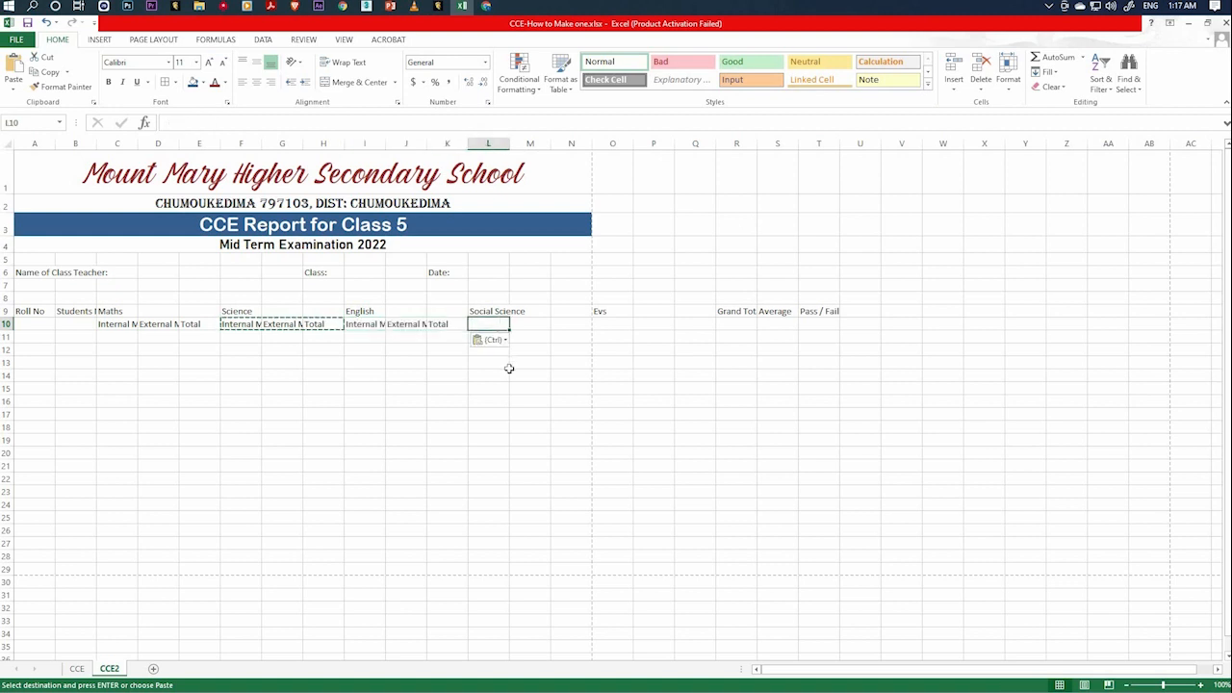
{"action": "key", "text": "ctrl"}
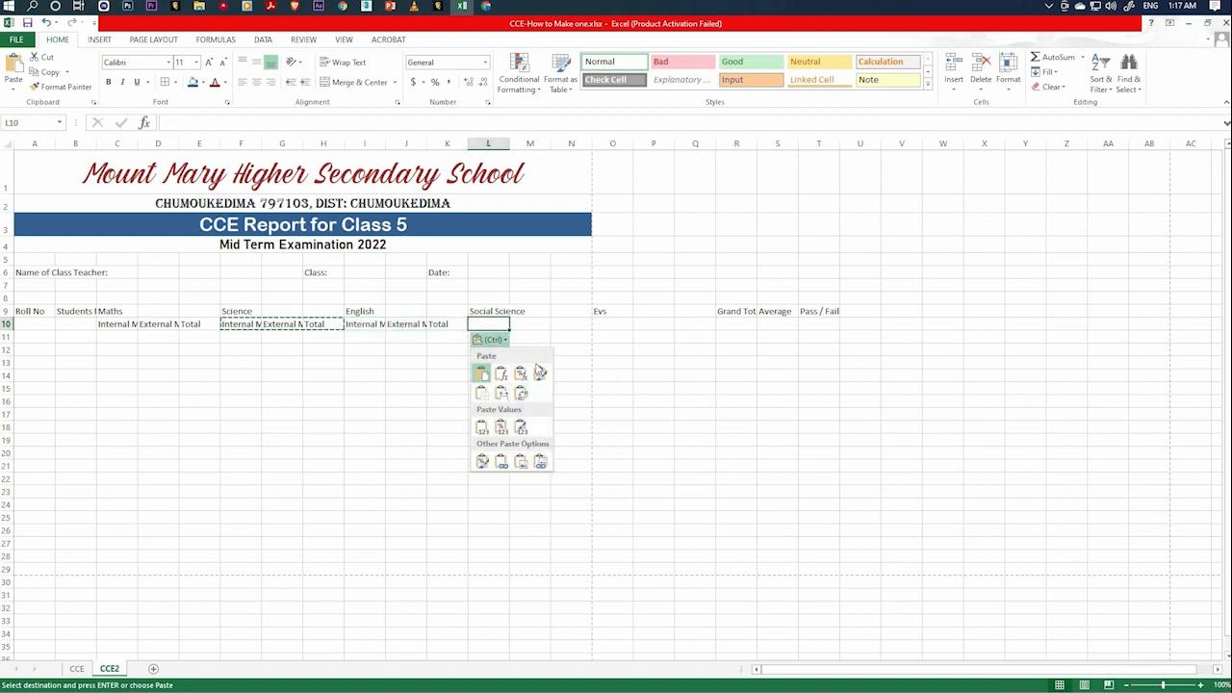
{"action": "key", "text": "ctrl"}
{"action": "key", "text": "ctrl+v"}
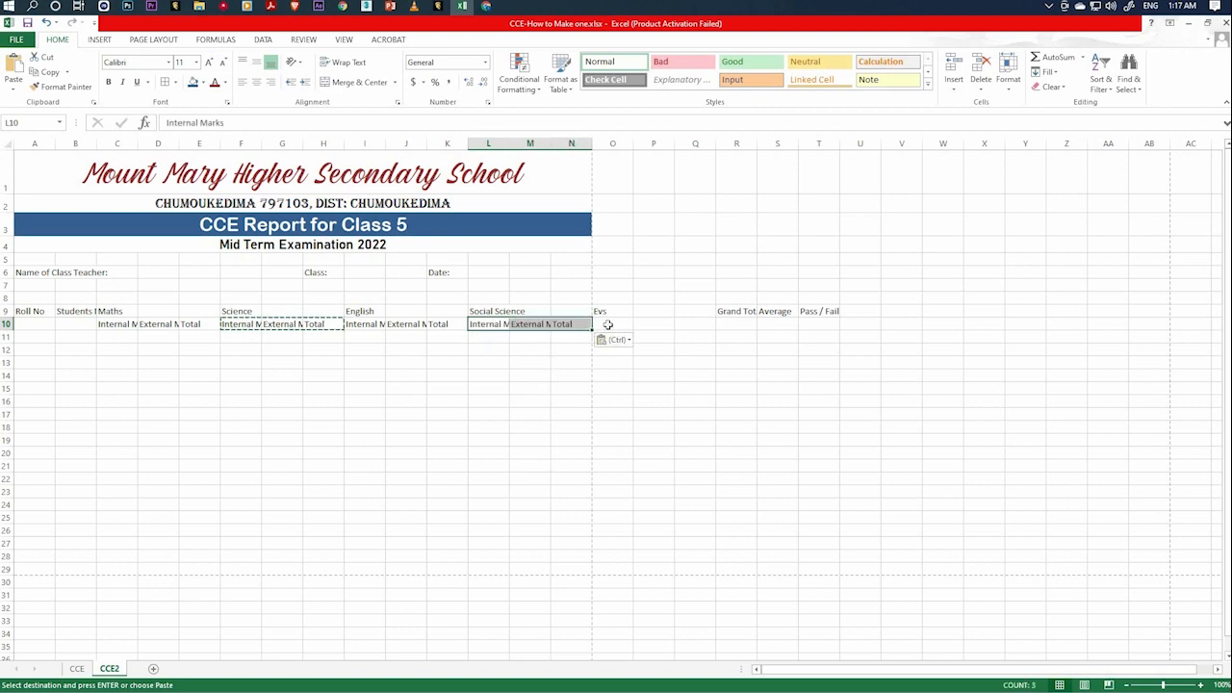
{"action": "left_click", "coordinate": [607, 325]}
{"action": "key", "text": "ctrl+v"}
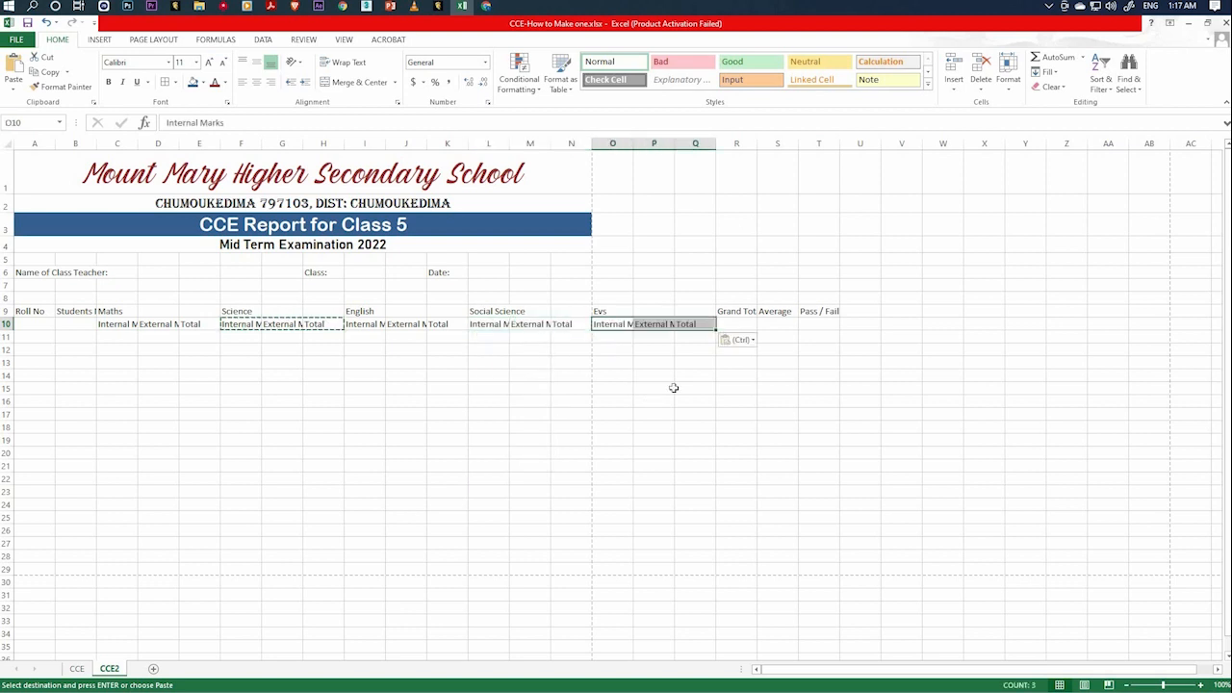
{"action": "left_click", "coordinate": [653, 401]}
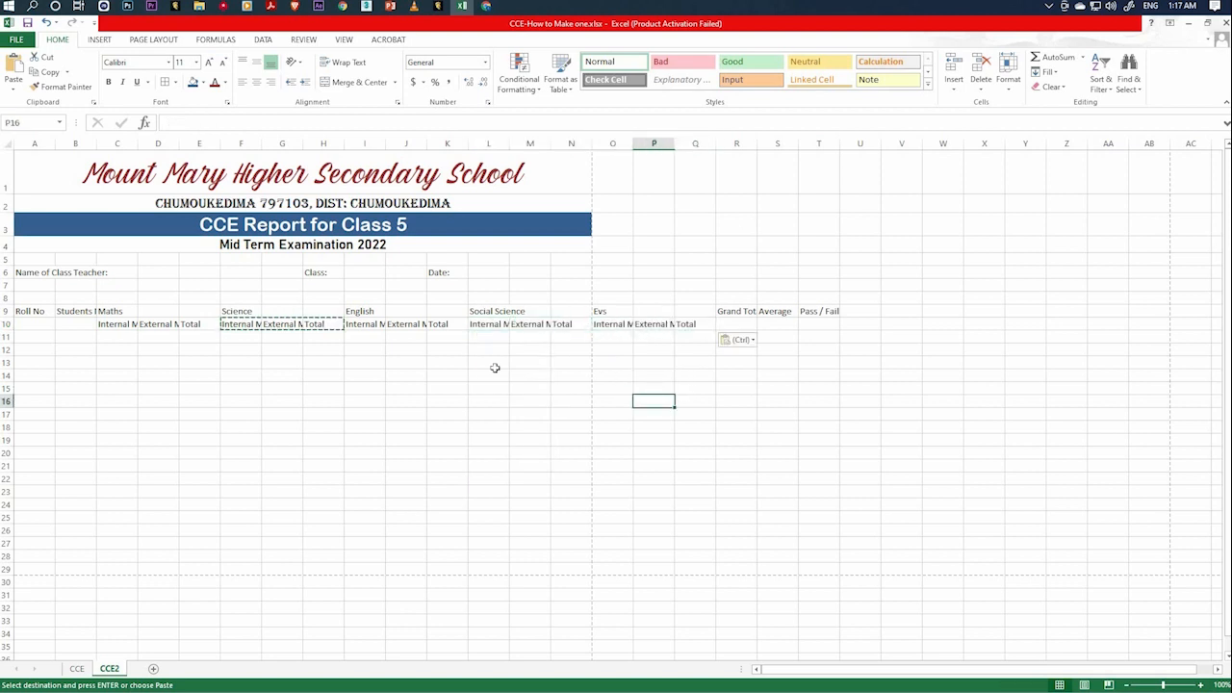
Check on the CCE sheet how the Internal Marks sub-heading under Maths is oriented, and return to CCE2.
{"action": "left_click", "coordinate": [277, 362]}
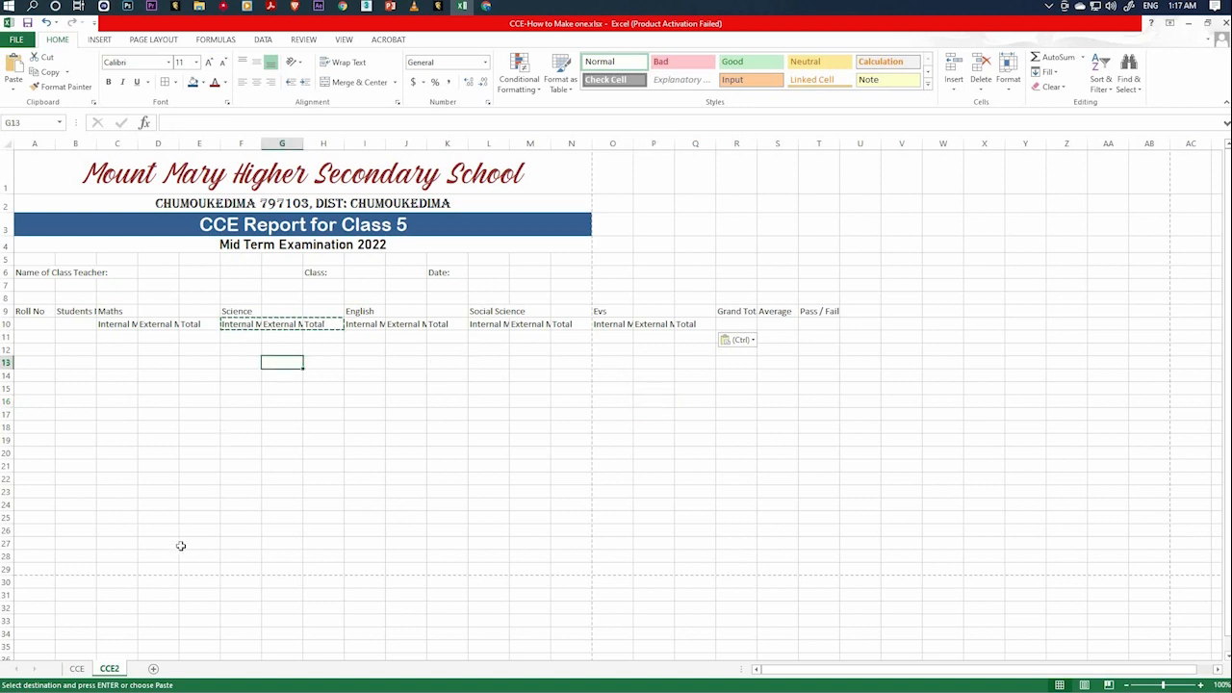
{"action": "left_click", "coordinate": [252, 324]}
{"action": "left_click", "coordinate": [84, 669]}
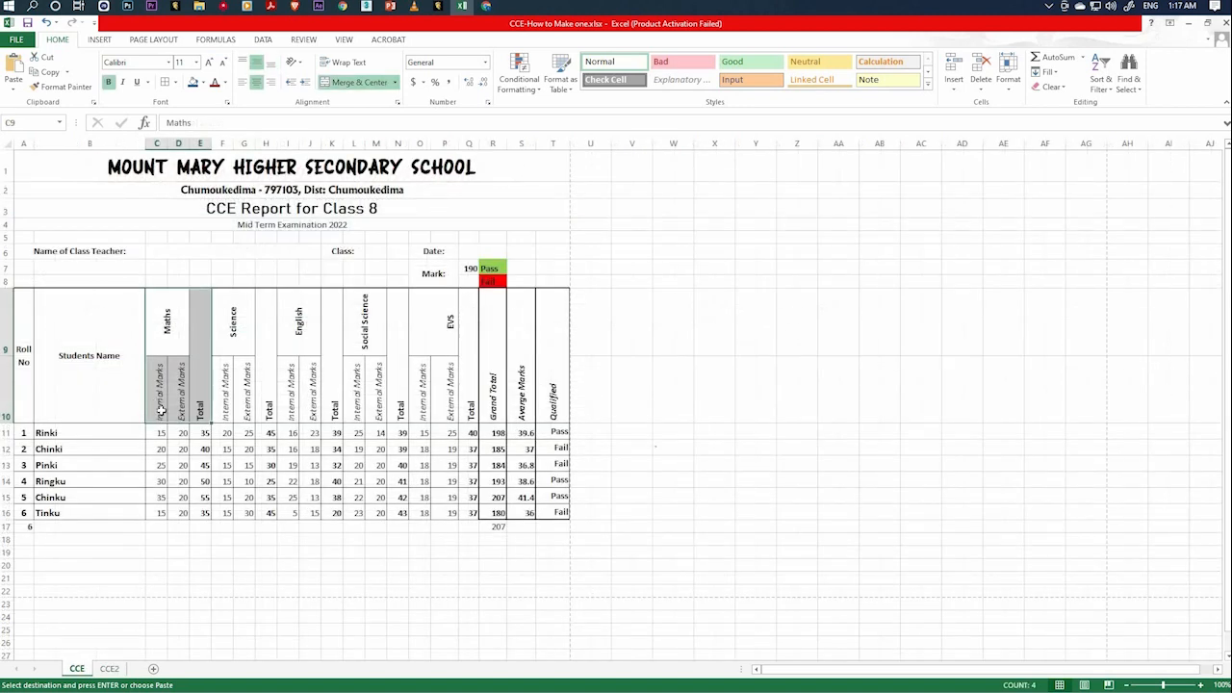
{"action": "left_click", "coordinate": [161, 409]}
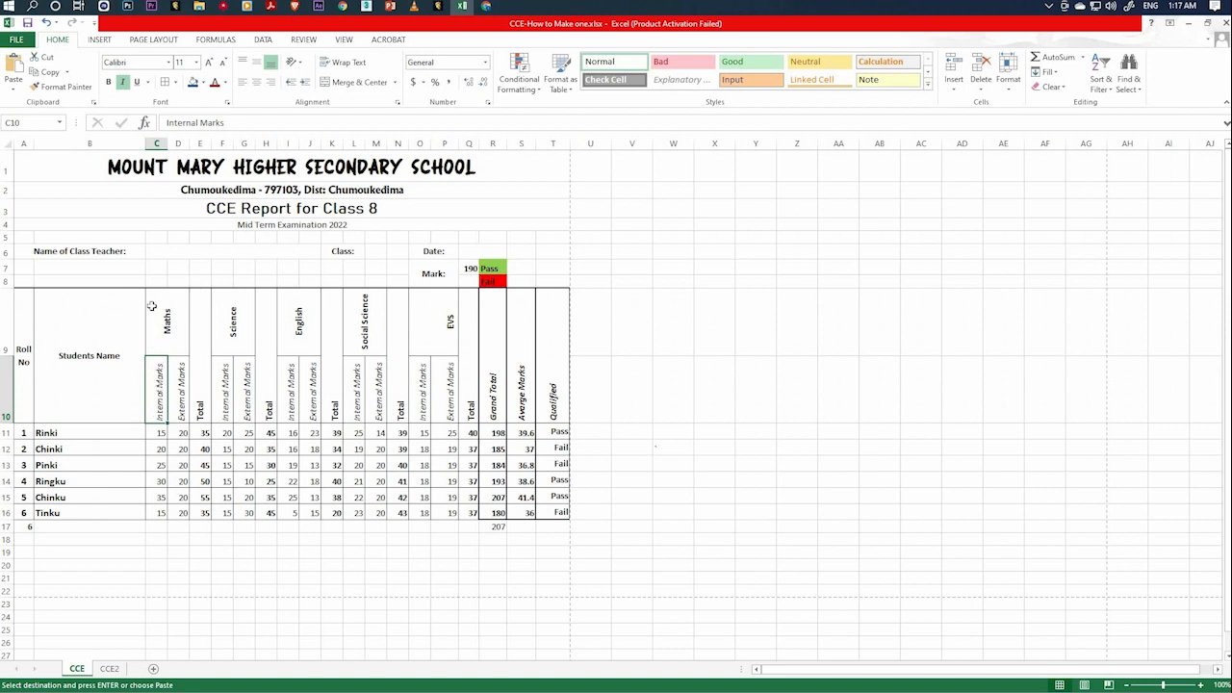
{"action": "left_click", "coordinate": [112, 669]}
{"action": "left_click", "coordinate": [246, 385]}
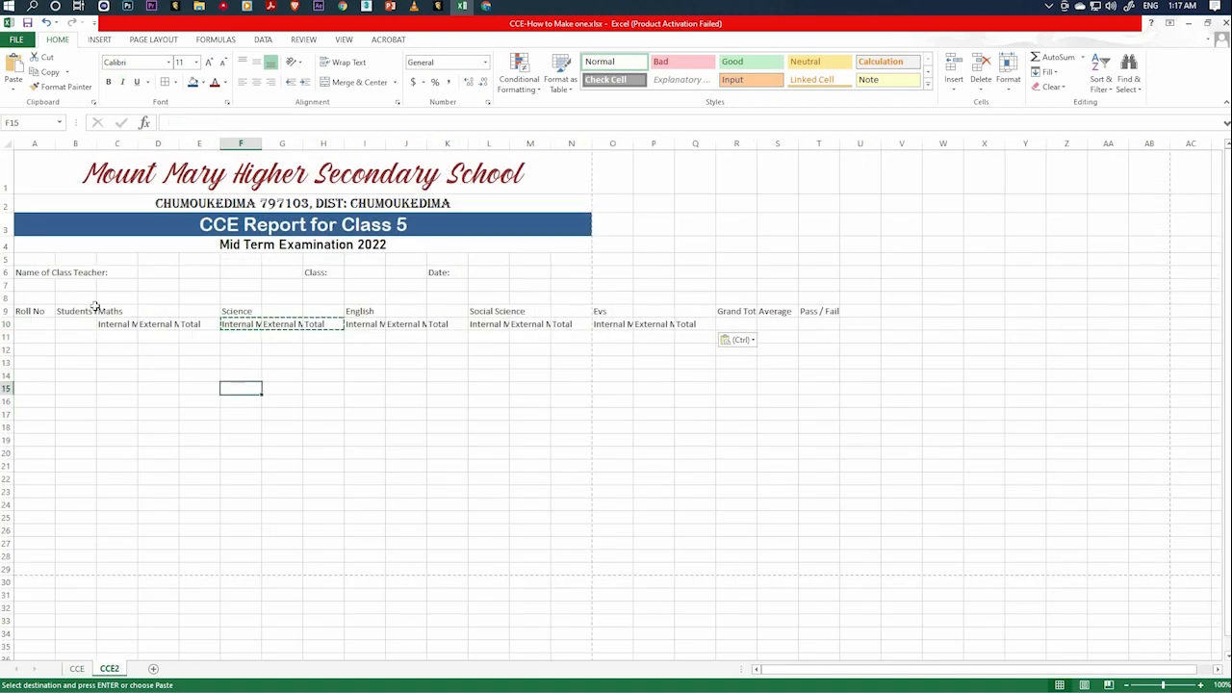
Rotate the Maths sub-heading "Internal Marks" in cell C10 to a text orientation of 90 degrees.
{"action": "left_click", "coordinate": [112, 310]}
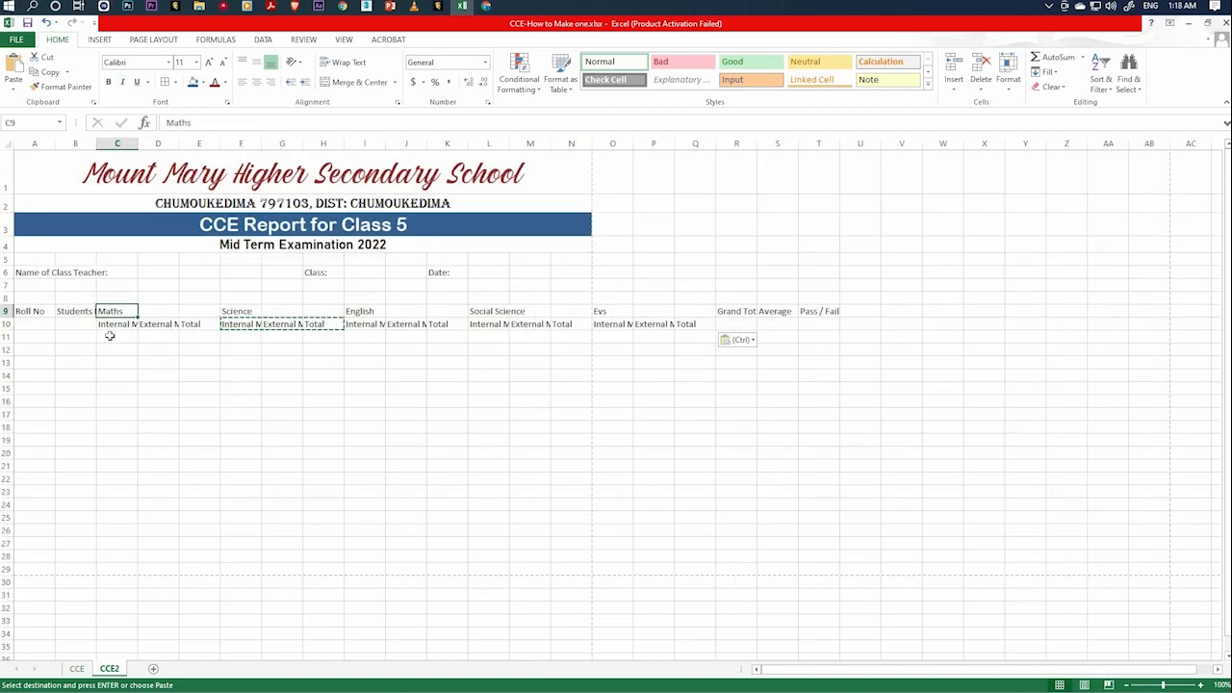
{"action": "left_click", "coordinate": [118, 325]}
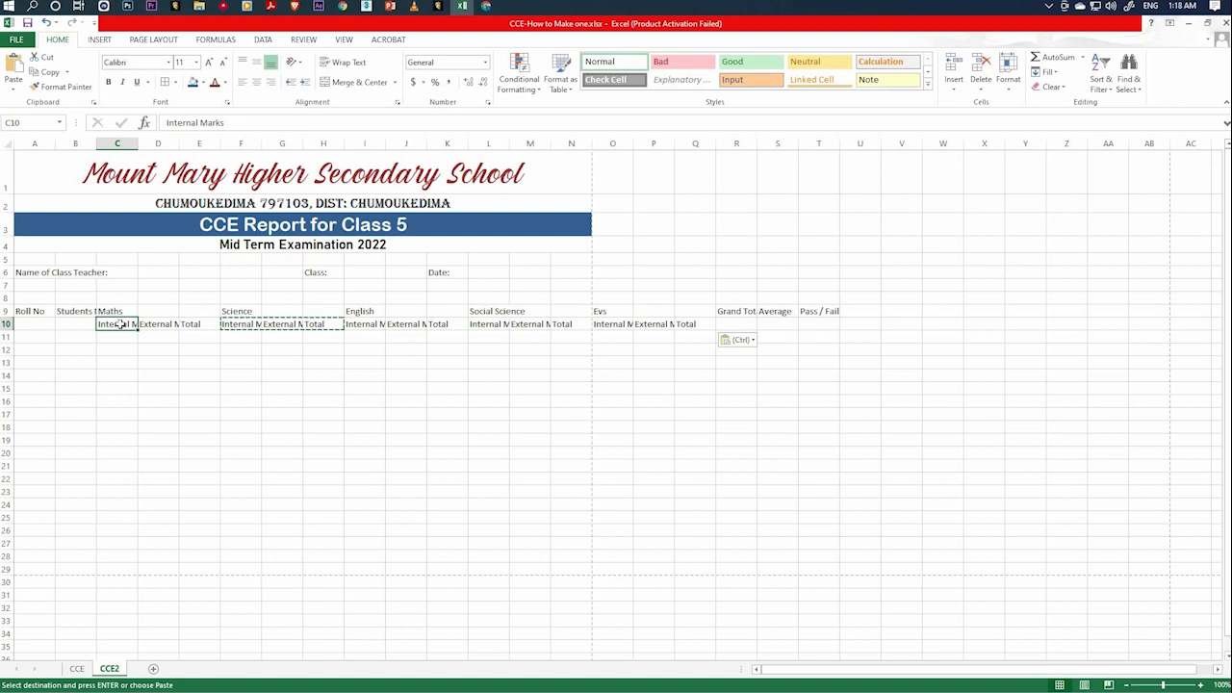
{"action": "right_click", "coordinate": [122, 327]}
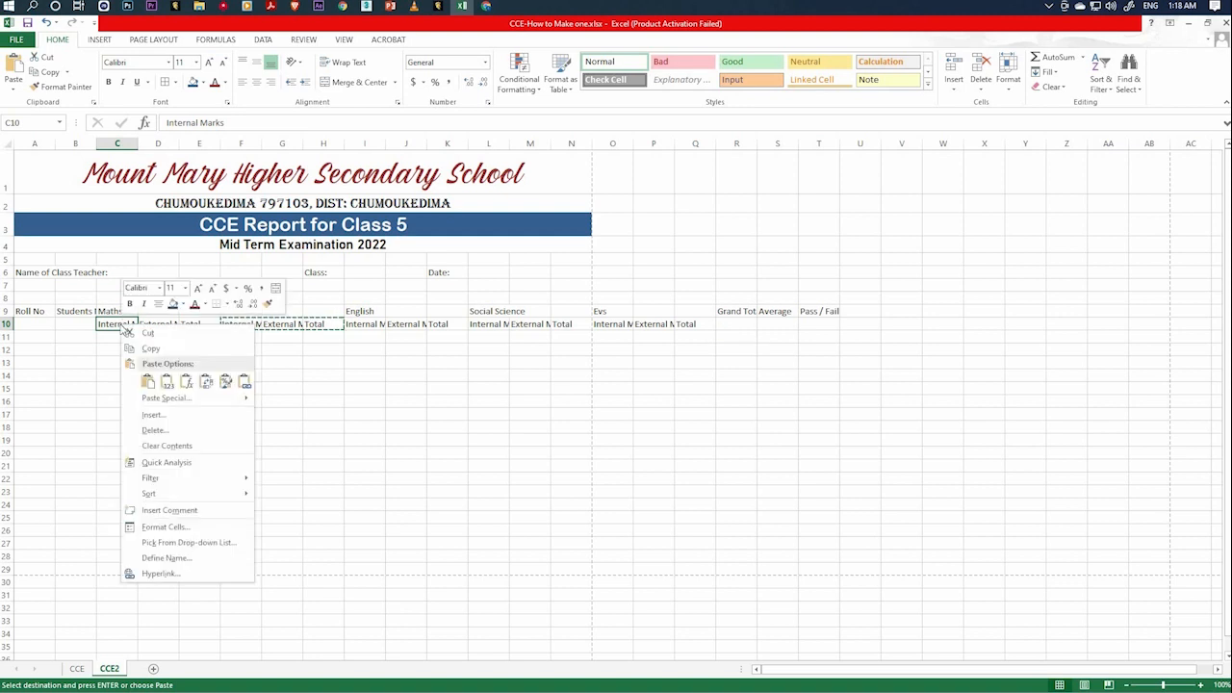
{"action": "left_click", "coordinate": [164, 526]}
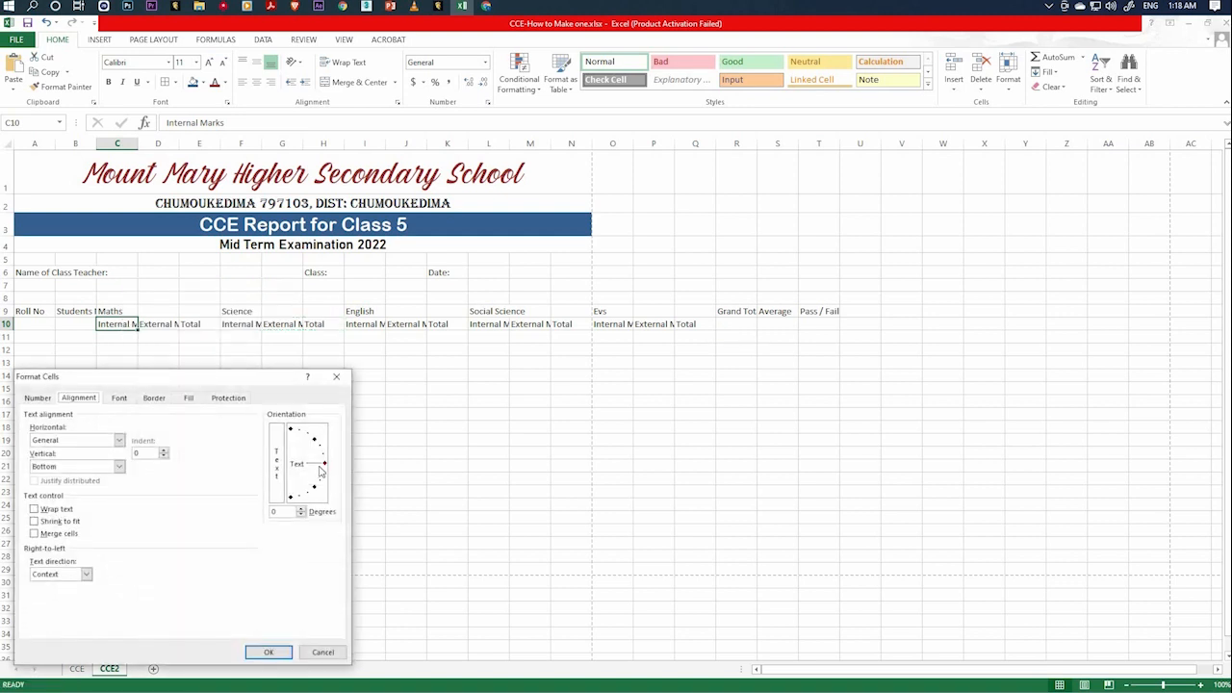
{"action": "left_click_drag", "start_coordinate": [272, 412], "coordinate": [251, 411]}
{"action": "left_click", "coordinate": [72, 400]}
{"action": "key", "text": "Left"}
{"action": "key", "text": "Right"}
{"action": "key", "text": "Right"}
{"action": "key", "text": "Right"}
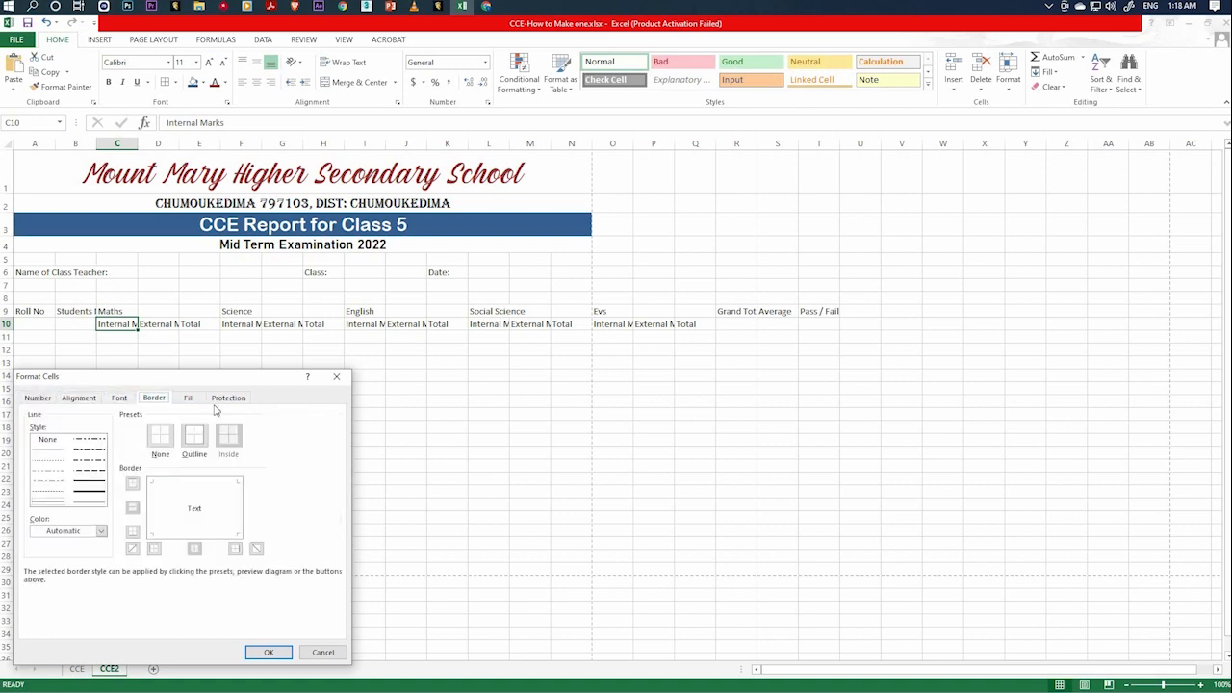
{"action": "key", "text": "Right"}
{"action": "left_click", "coordinate": [86, 404]}
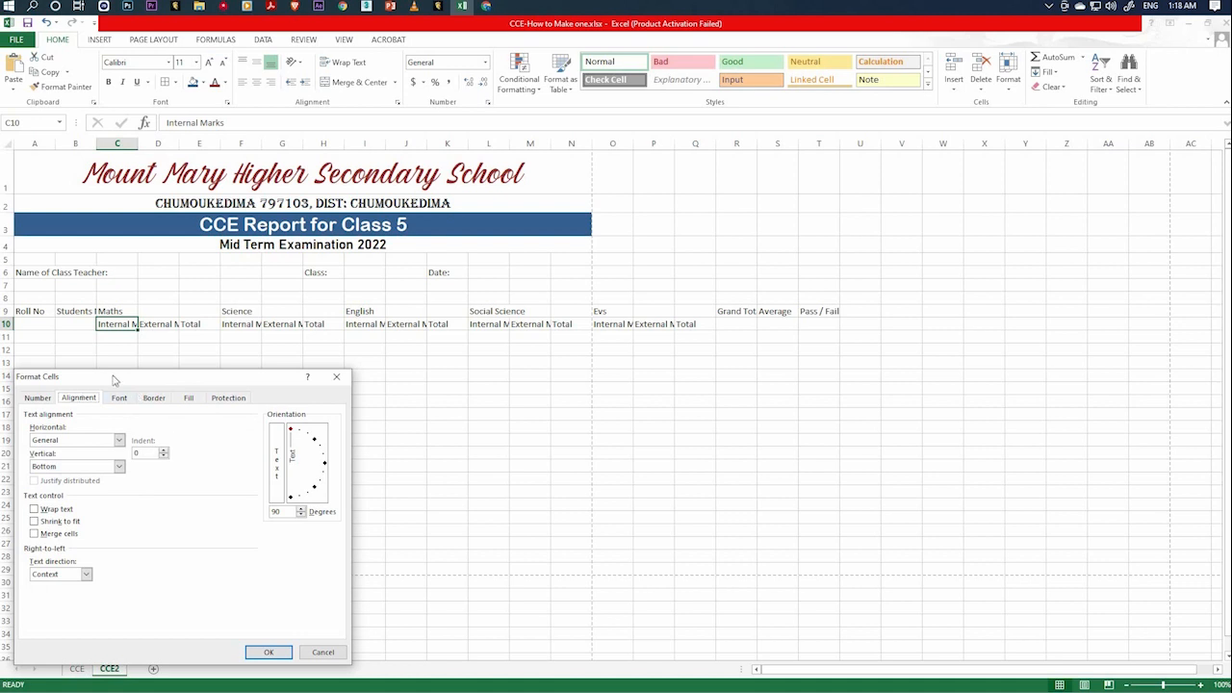
{"action": "left_click", "coordinate": [269, 651]}
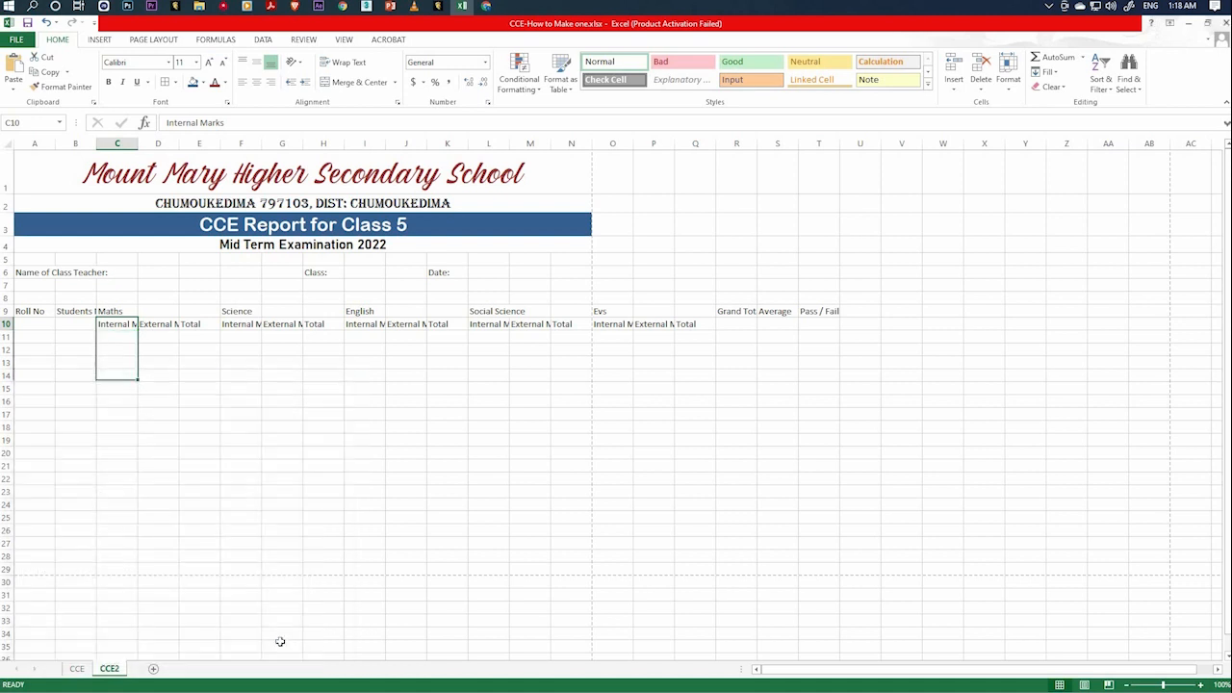
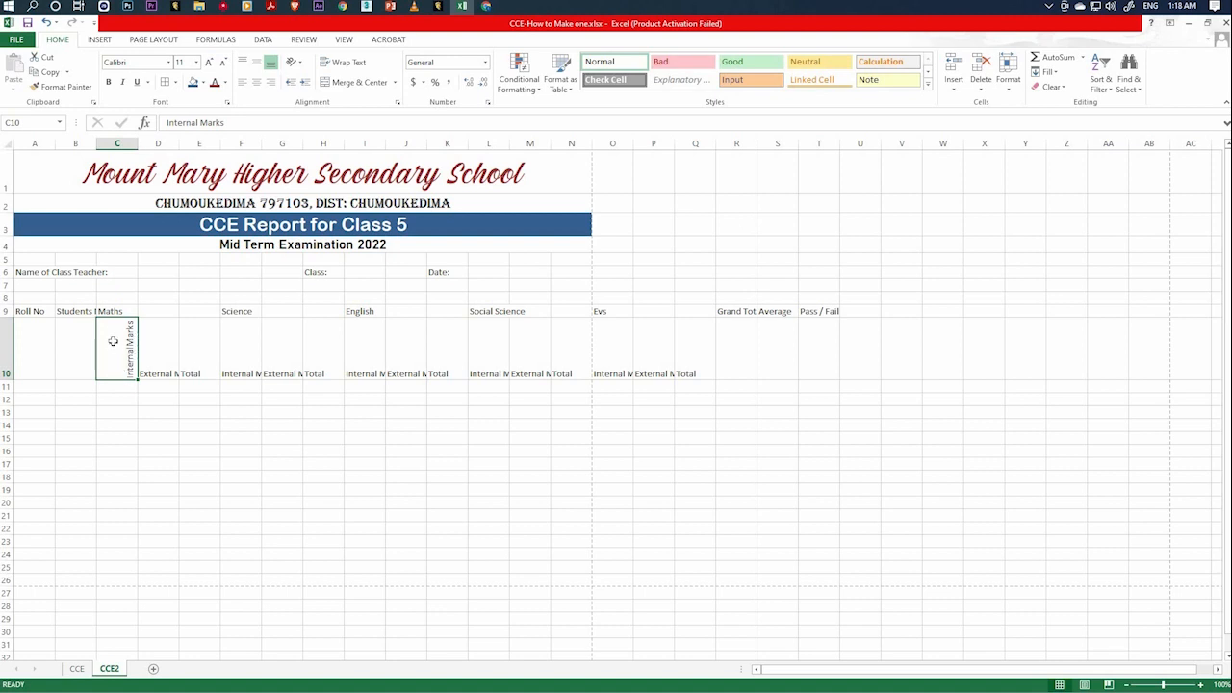
Center the rotated "Internal Marks" sub-heading in cell C10 both vertically and horizontally.
{"action": "left_click", "coordinate": [259, 64]}
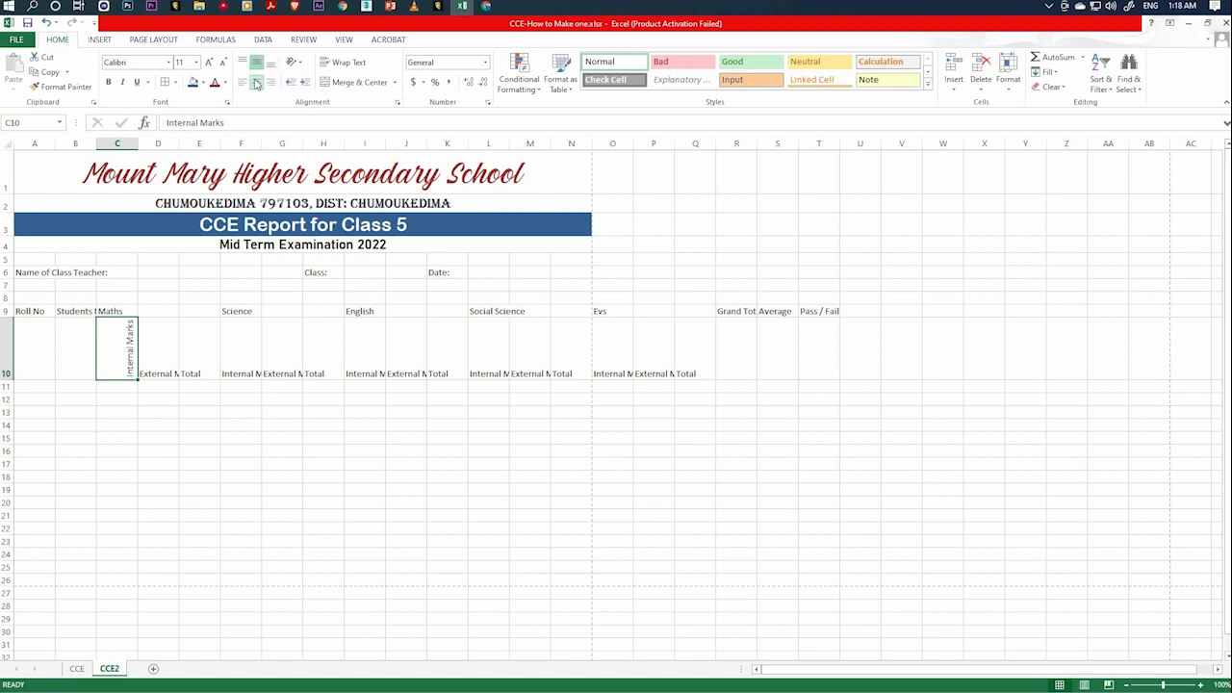
{"action": "left_click", "coordinate": [255, 82]}
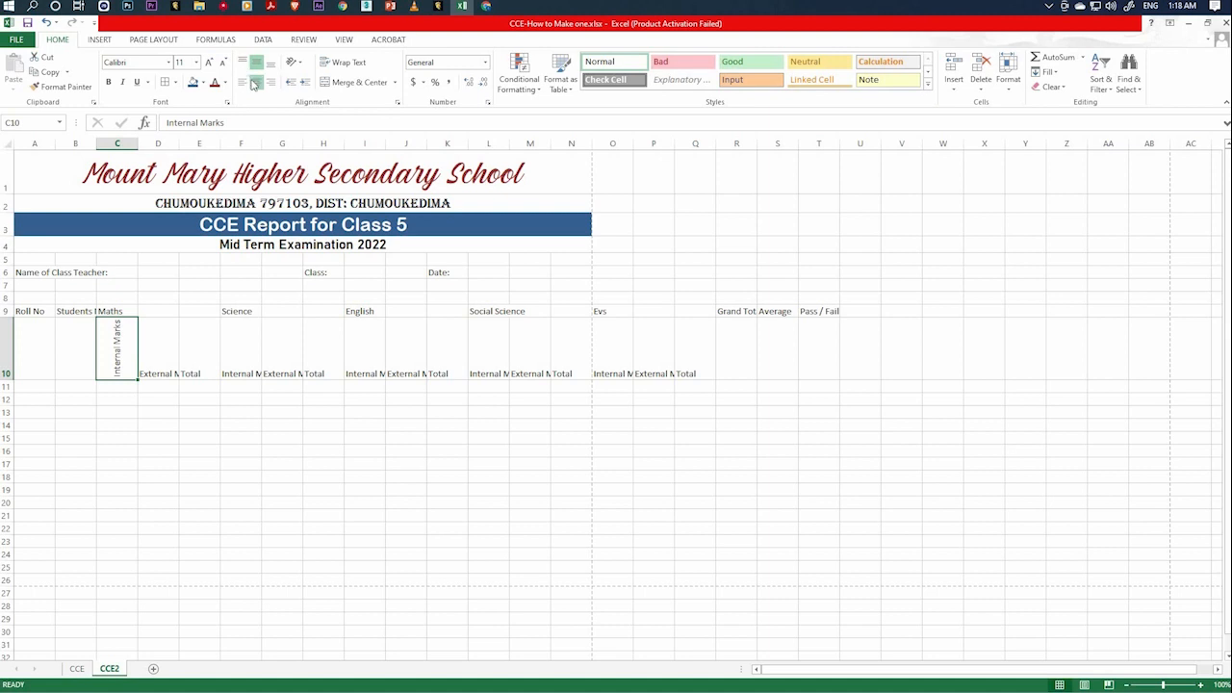
{"action": "left_click", "coordinate": [243, 411]}
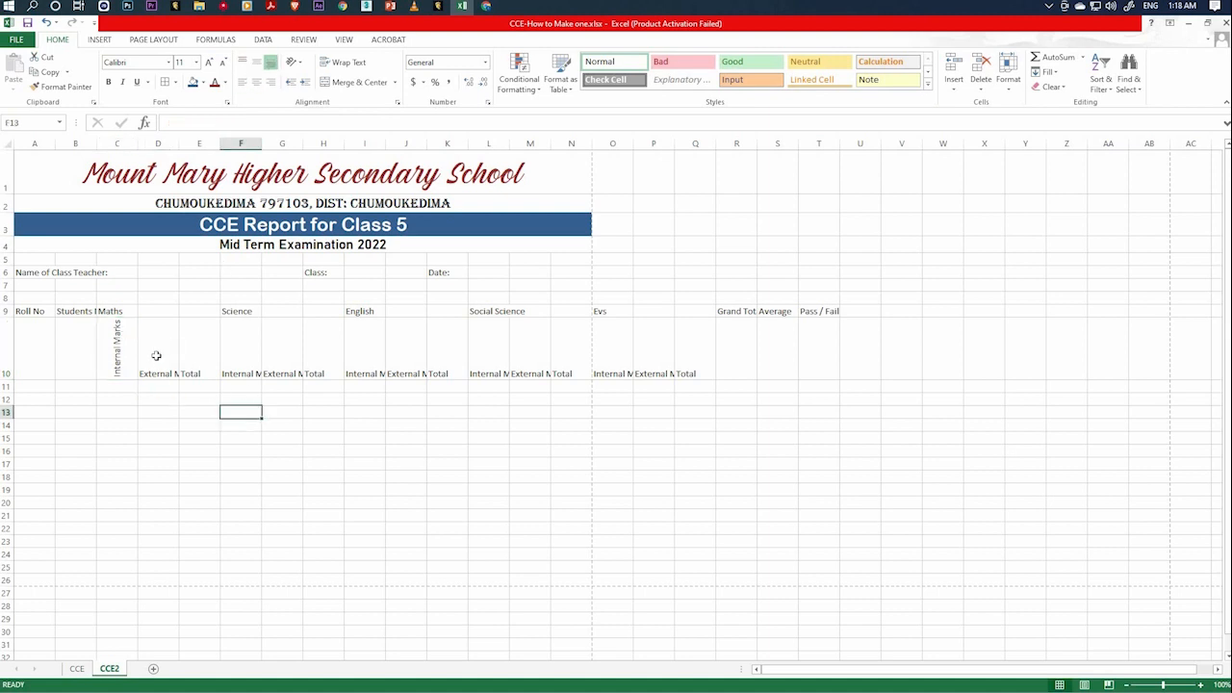
Rotate the Maths sub-heading "External Marks" in D10 to 90 degrees and center it horizontally and vertically.
{"action": "left_click", "coordinate": [157, 358]}
{"action": "right_click", "coordinate": [158, 358]}
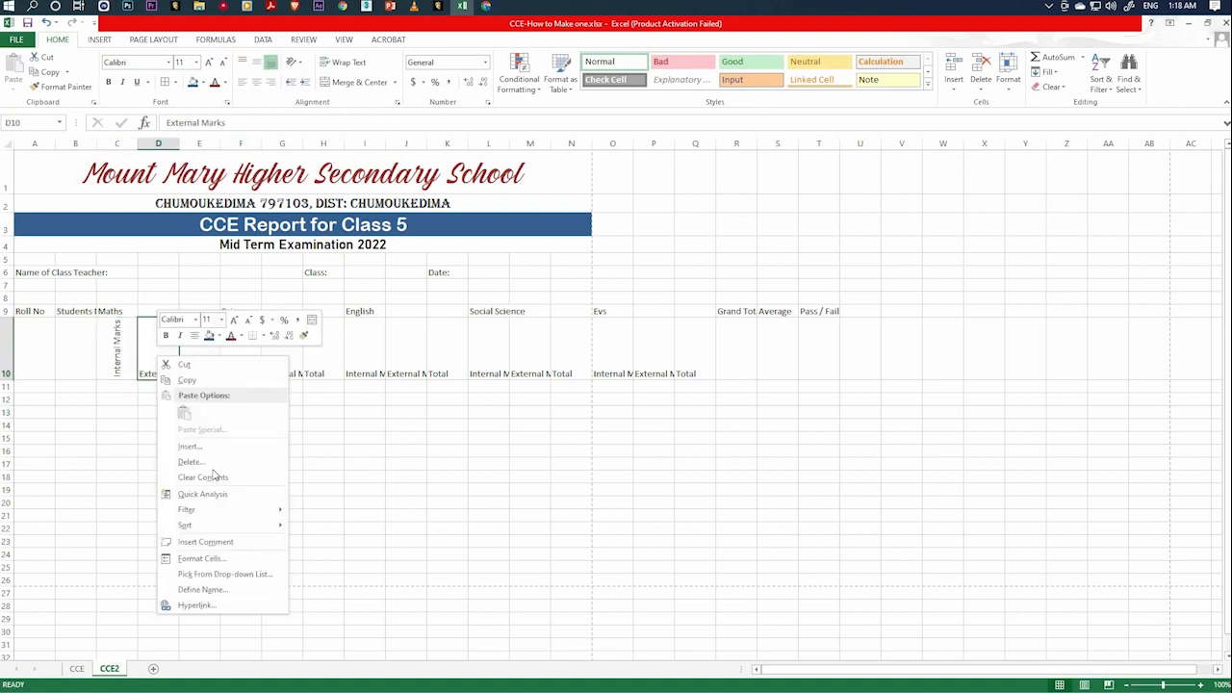
{"action": "left_click", "coordinate": [211, 559]}
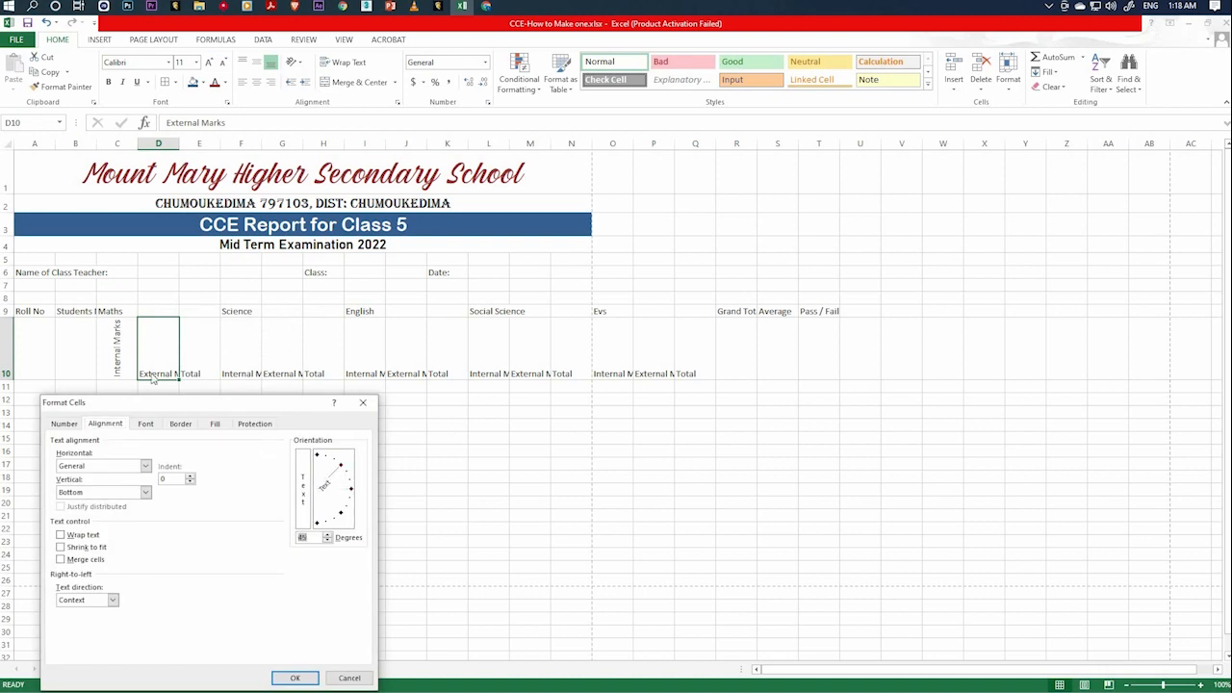
{"action": "left_click_drag", "start_coordinate": [152, 378], "coordinate": [152, 381]}
{"action": "left_click", "coordinate": [146, 465]}
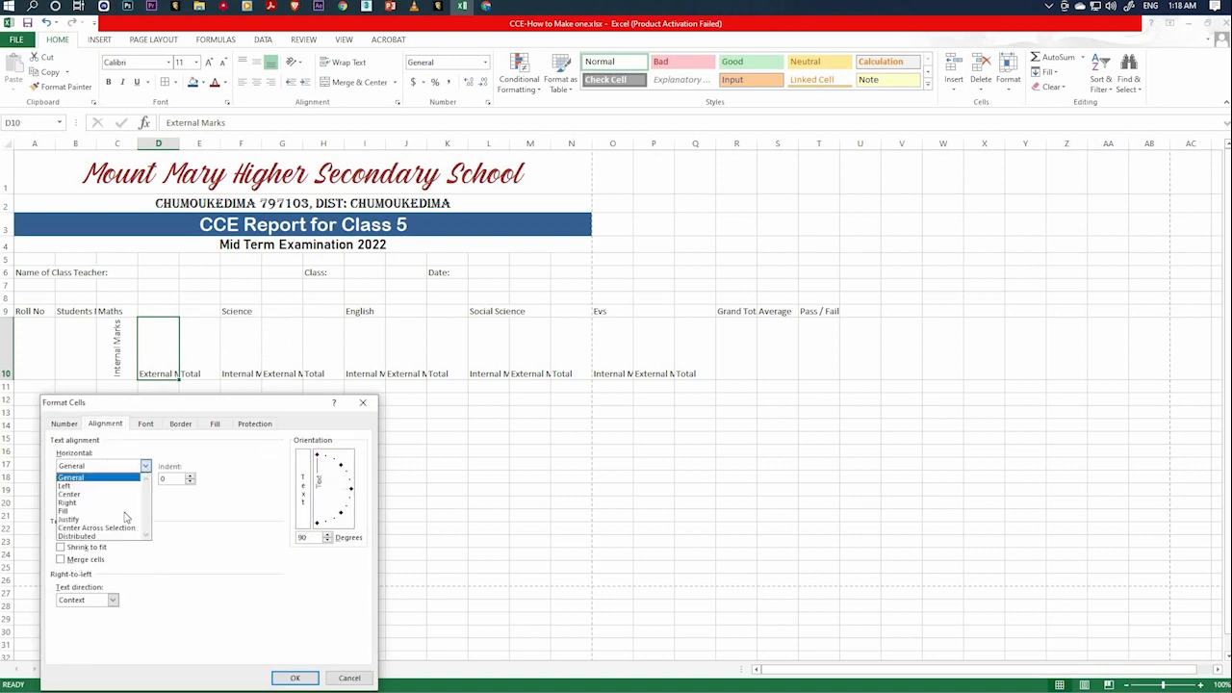
{"action": "left_click", "coordinate": [120, 494]}
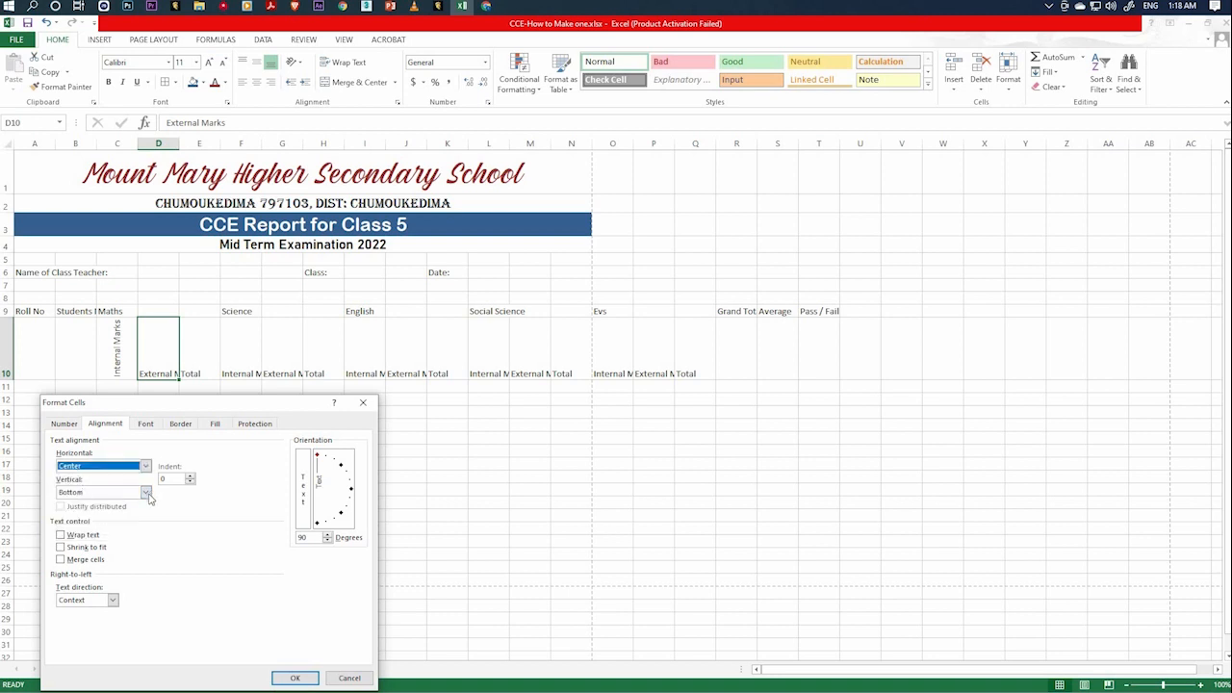
{"action": "left_click", "coordinate": [145, 493]}
{"action": "left_click", "coordinate": [87, 512]}
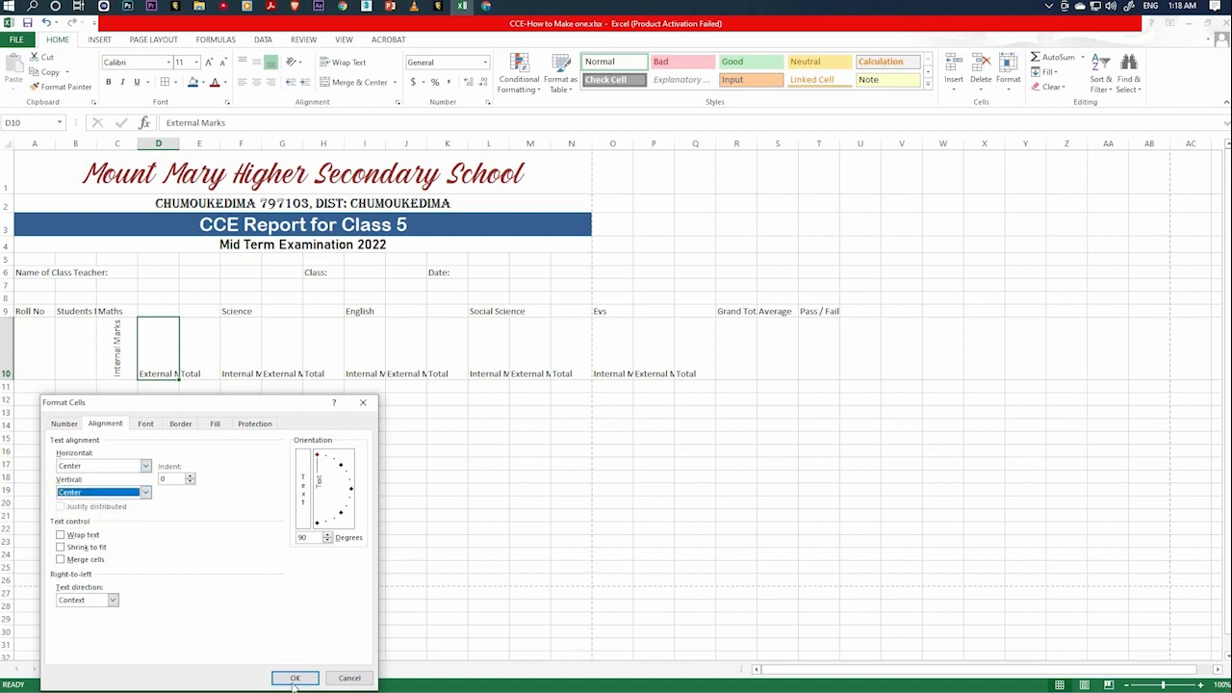
{"action": "left_click", "coordinate": [294, 678]}
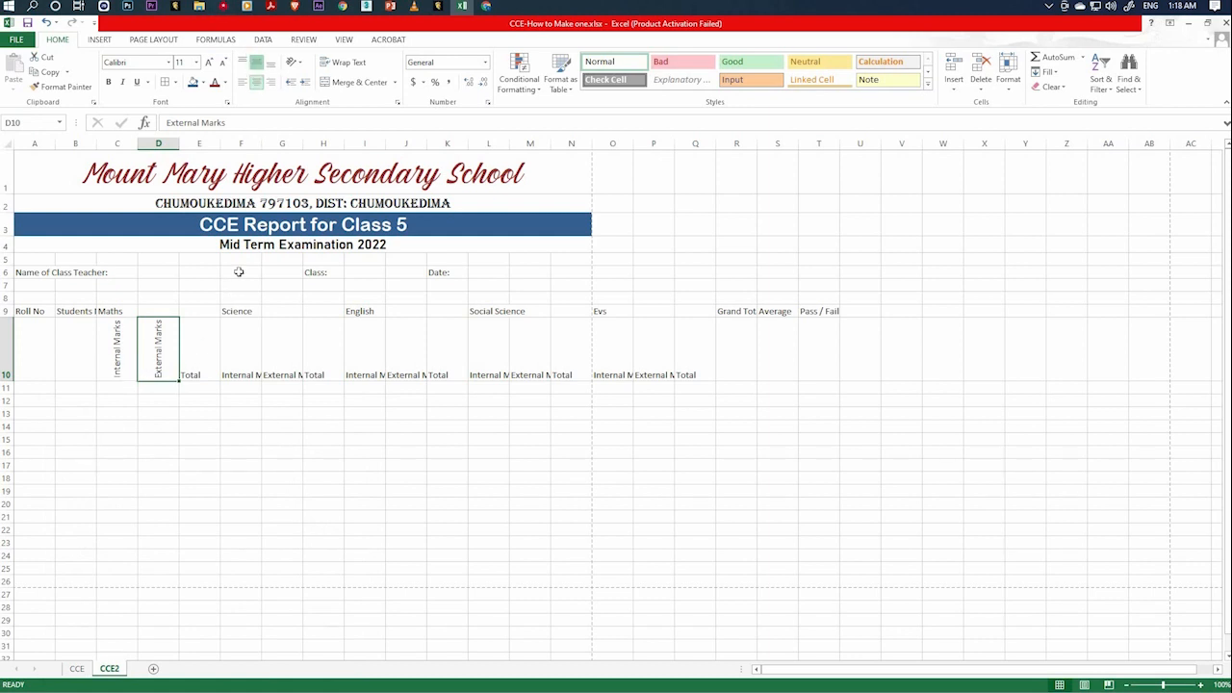
Rotate the Maths sub-heading "Total" in E10 to 90 degrees and center it horizontally and vertically.
{"action": "left_click", "coordinate": [203, 358]}
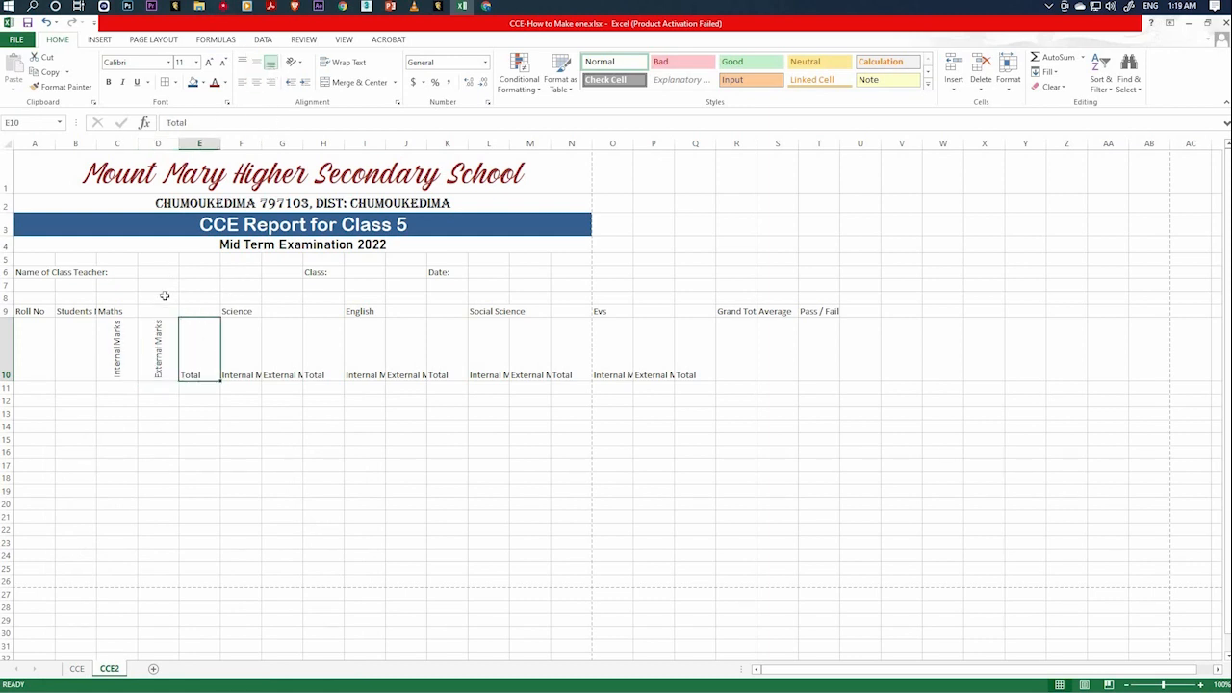
{"action": "left_click", "coordinate": [158, 348]}
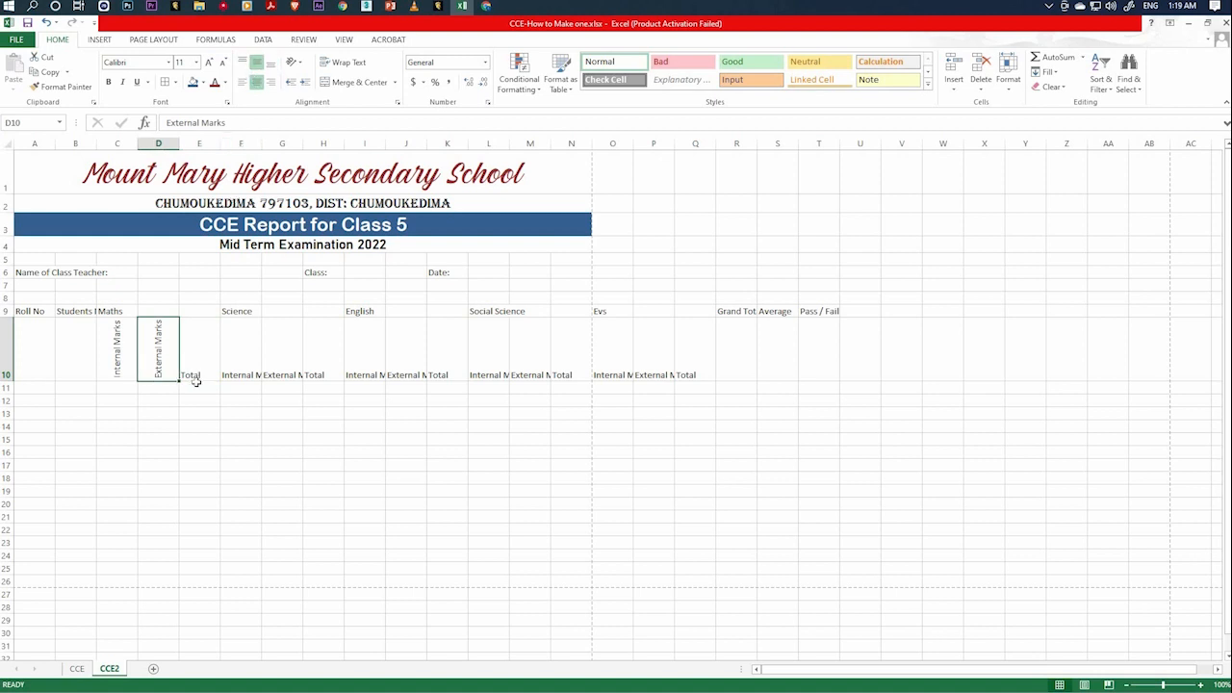
{"action": "left_click", "coordinate": [195, 353]}
{"action": "right_click", "coordinate": [195, 355]}
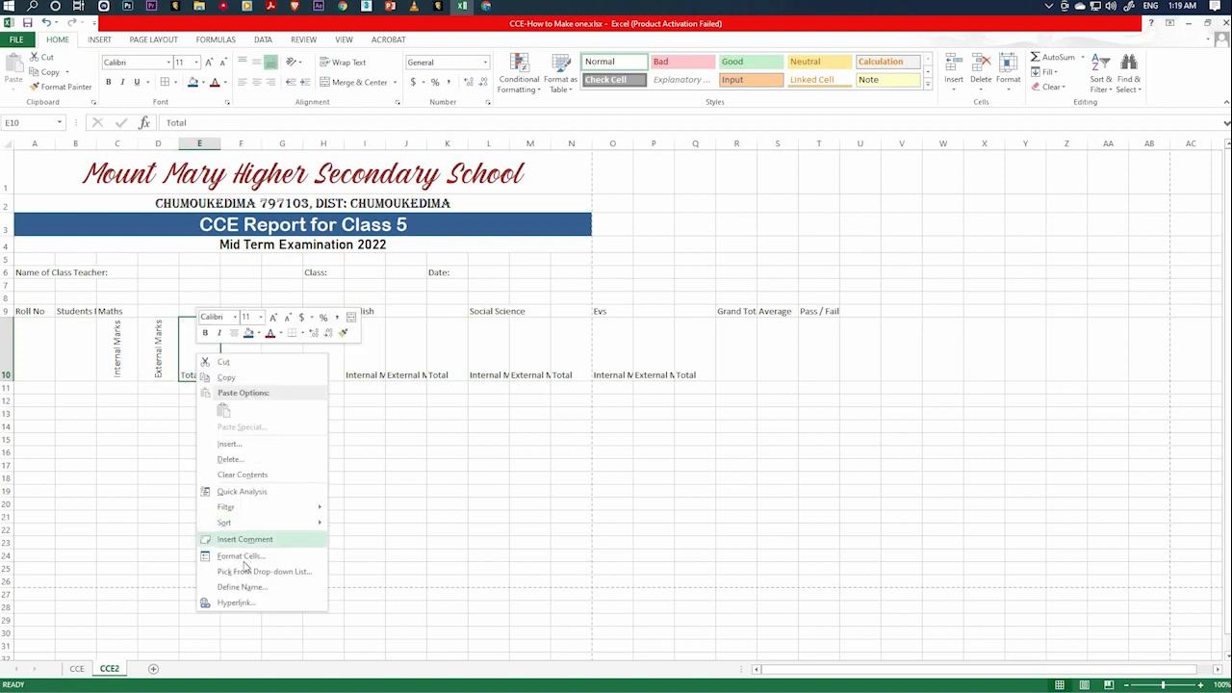
{"action": "key", "text": "Escape"}
{"action": "key", "text": "ctrl+1"}
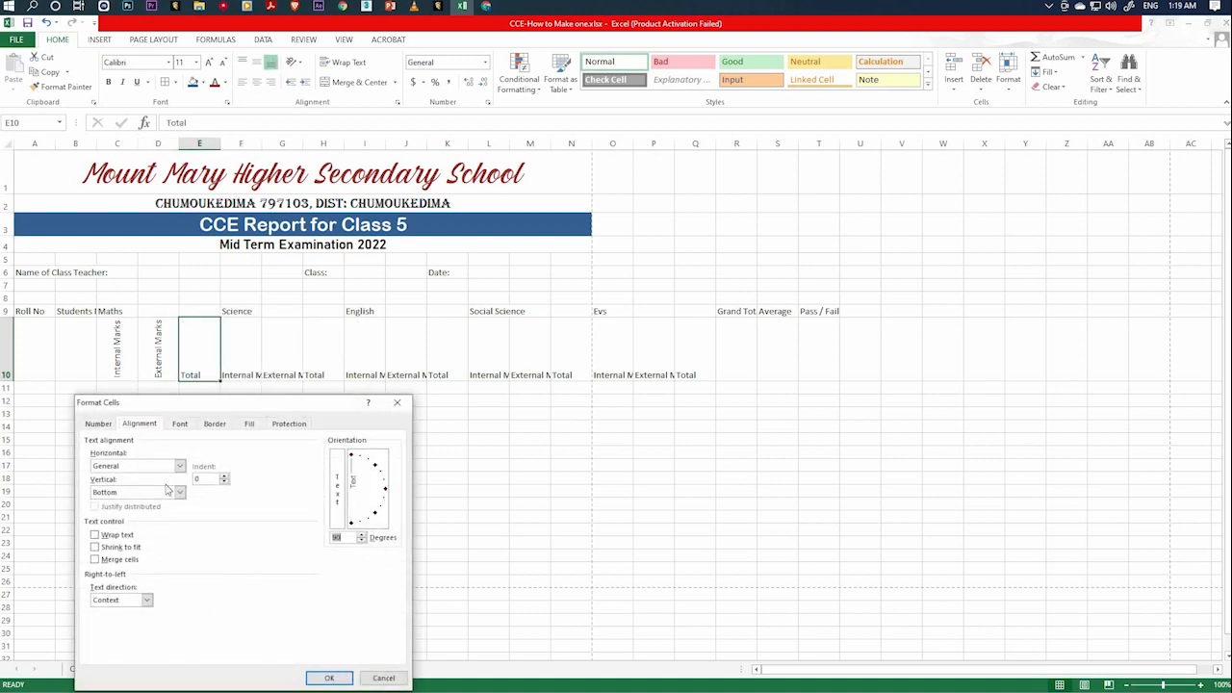
{"action": "left_click", "coordinate": [179, 466]}
{"action": "left_click", "coordinate": [150, 495]}
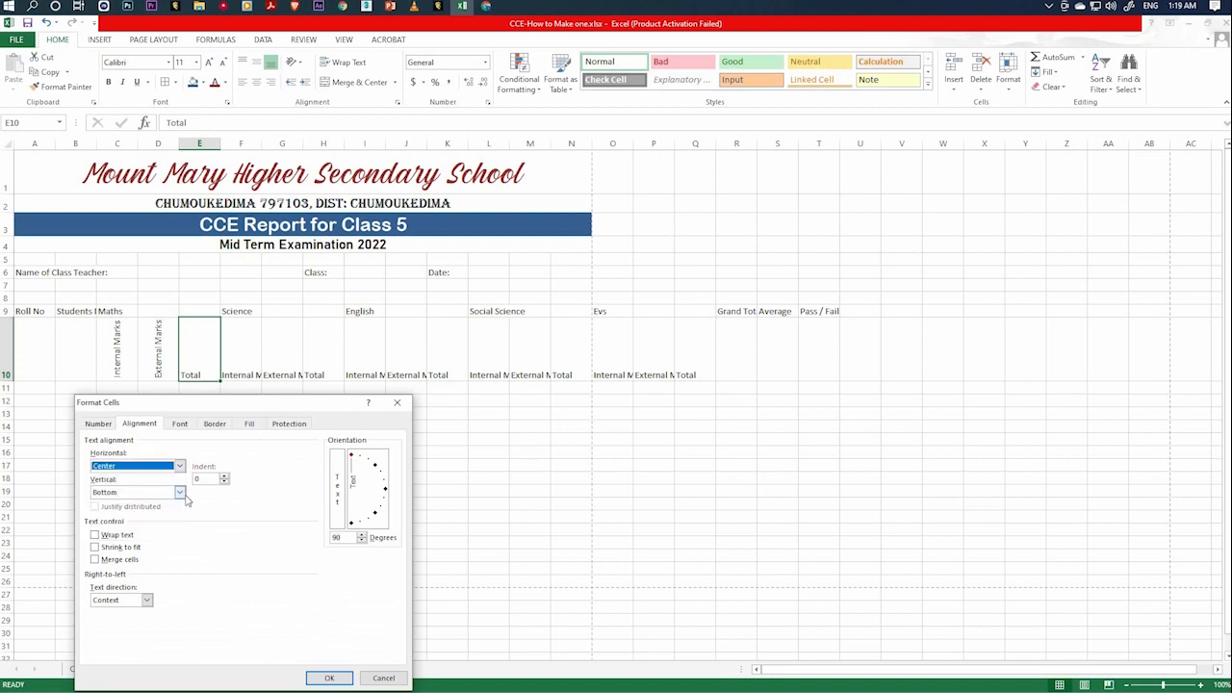
{"action": "left_click", "coordinate": [179, 492]}
{"action": "left_click", "coordinate": [154, 512]}
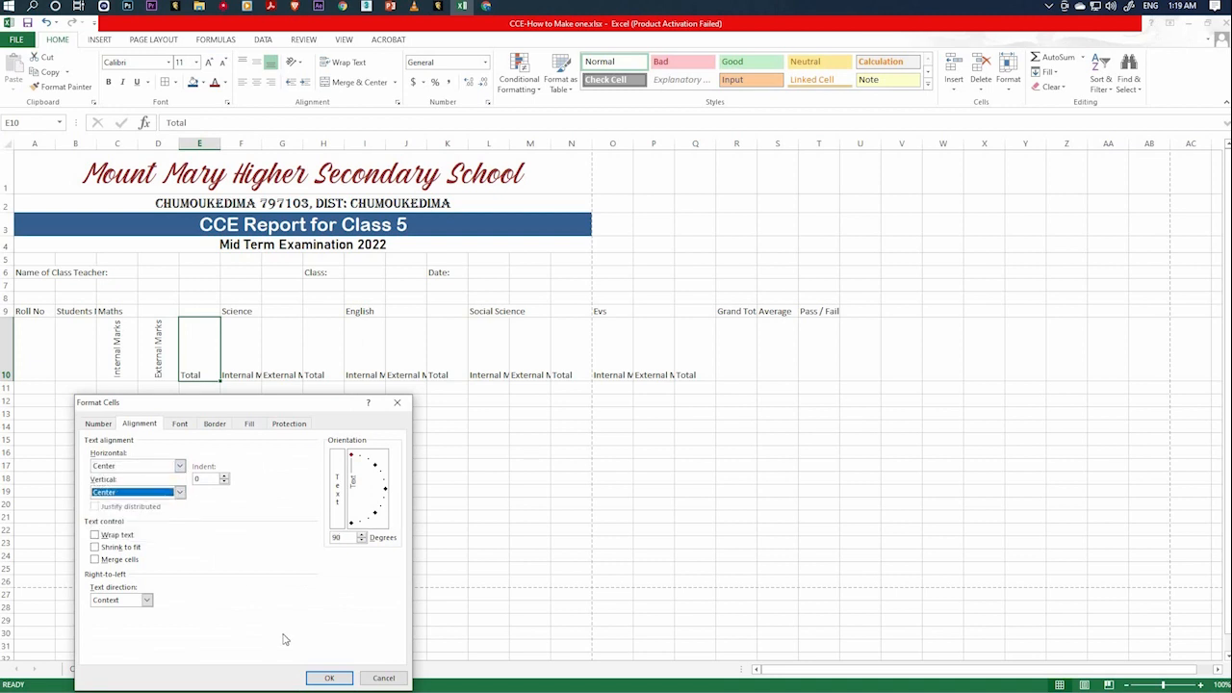
{"action": "left_click", "coordinate": [322, 678]}
{"action": "left_click", "coordinate": [347, 542]}
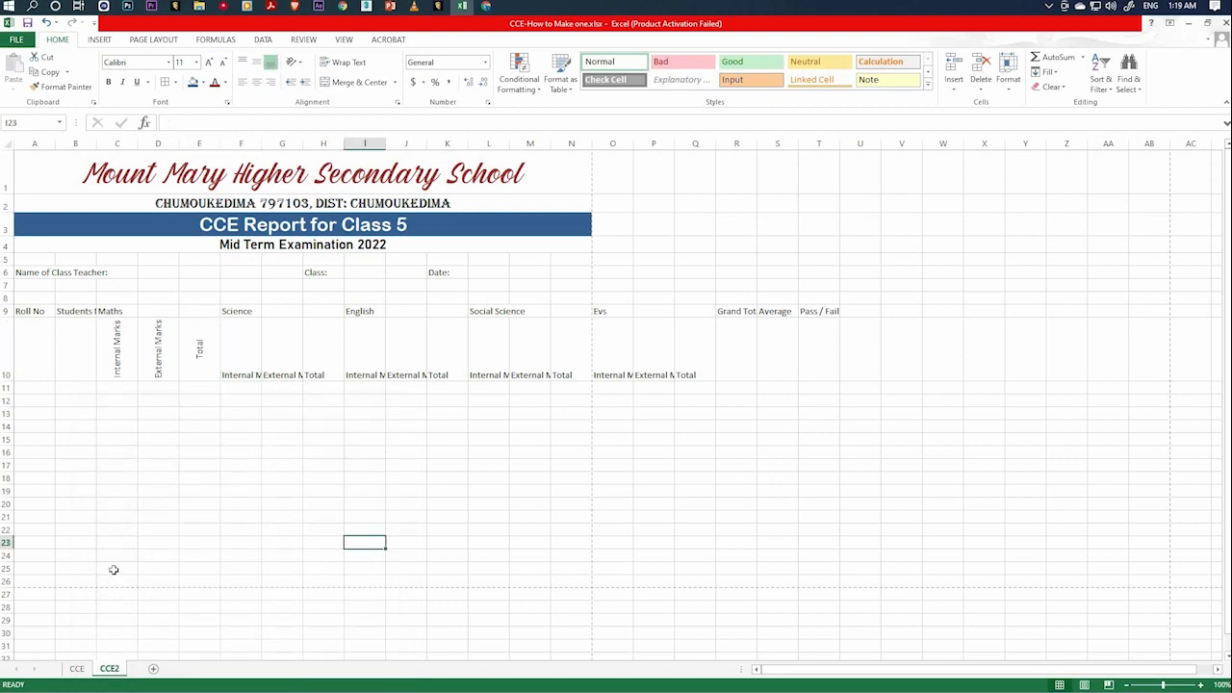
Check on the CCE sheet how the Maths heading and its Total cell are merged, and return to CCE2.
{"action": "left_click", "coordinate": [199, 311]}
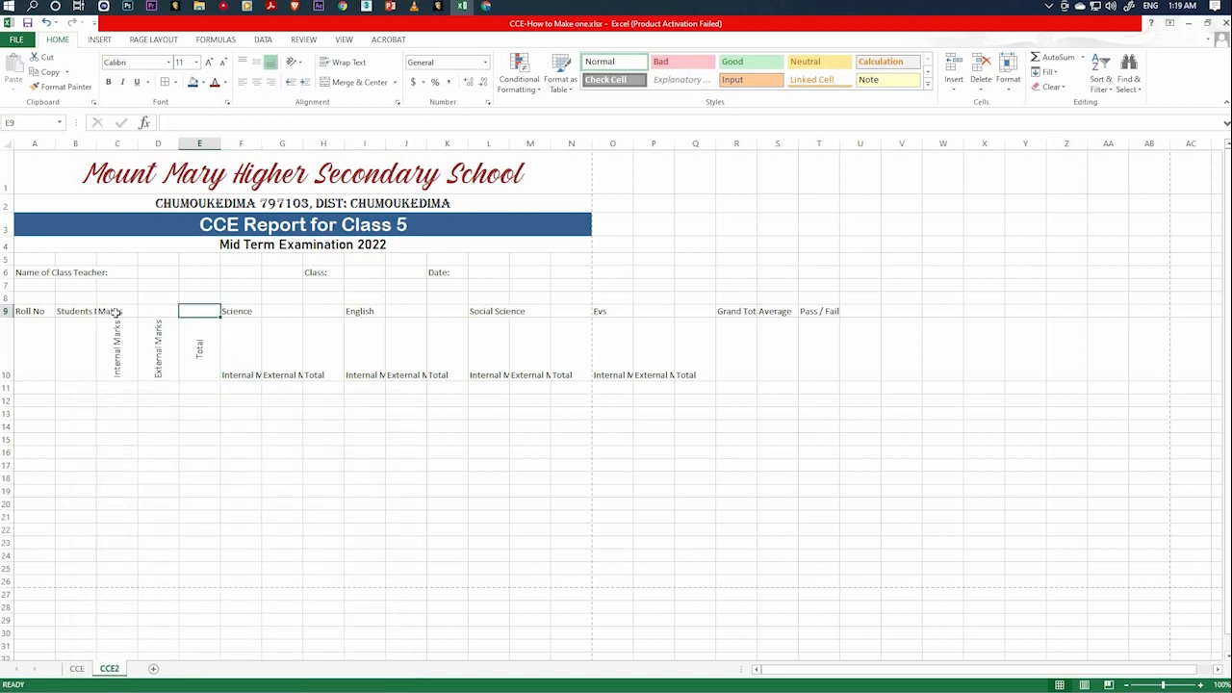
{"action": "left_click", "coordinate": [115, 310]}
{"action": "left_click", "coordinate": [85, 670]}
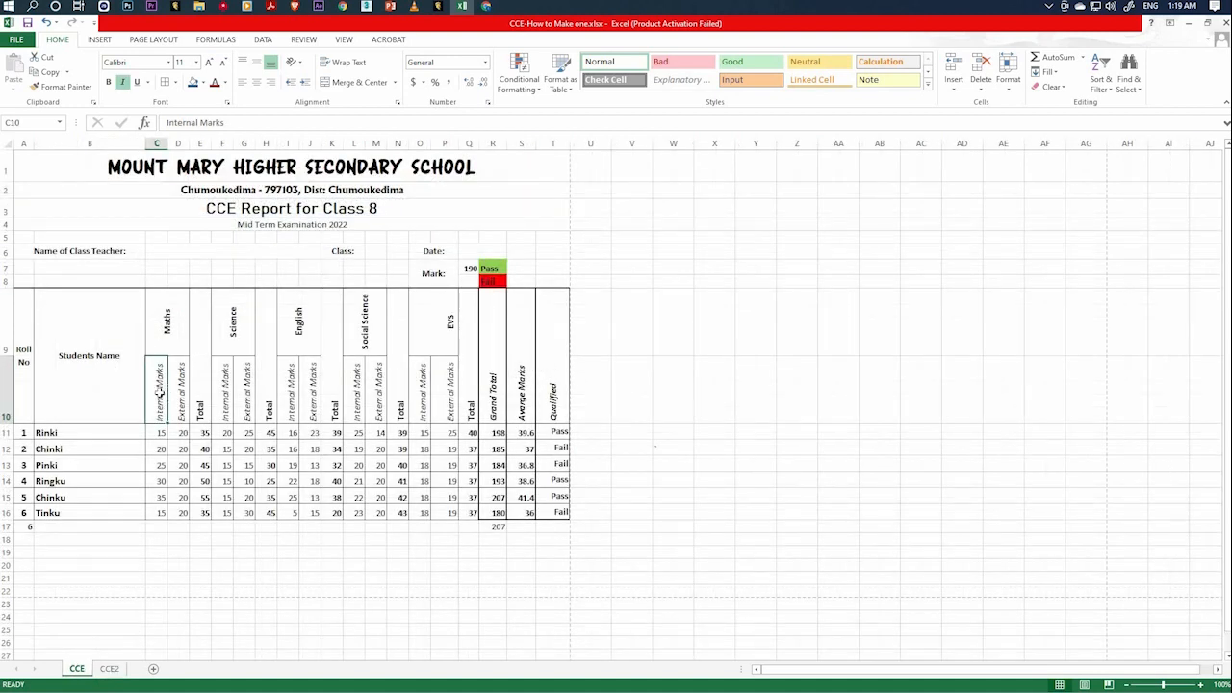
{"action": "left_click", "coordinate": [174, 394]}
{"action": "left_click", "coordinate": [161, 394]}
{"action": "left_click", "coordinate": [177, 392]}
{"action": "left_click", "coordinate": [164, 341]}
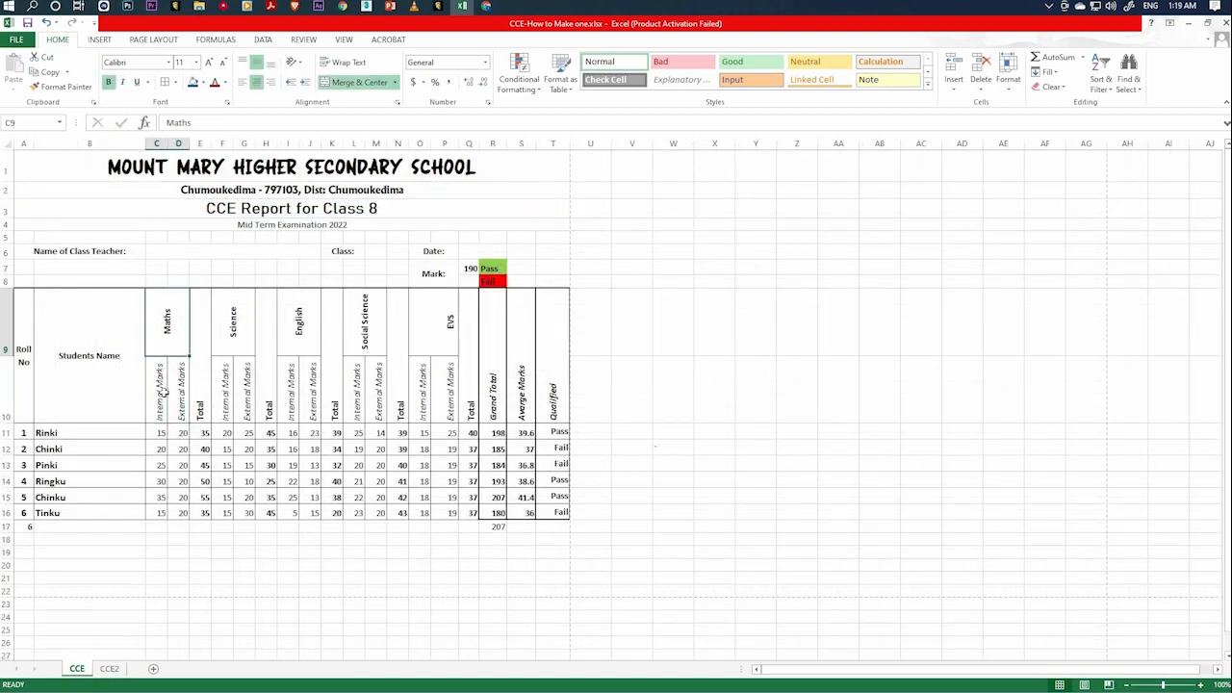
{"action": "left_click", "coordinate": [162, 395]}
{"action": "left_click", "coordinate": [176, 401]}
{"action": "left_click", "coordinate": [164, 401]}
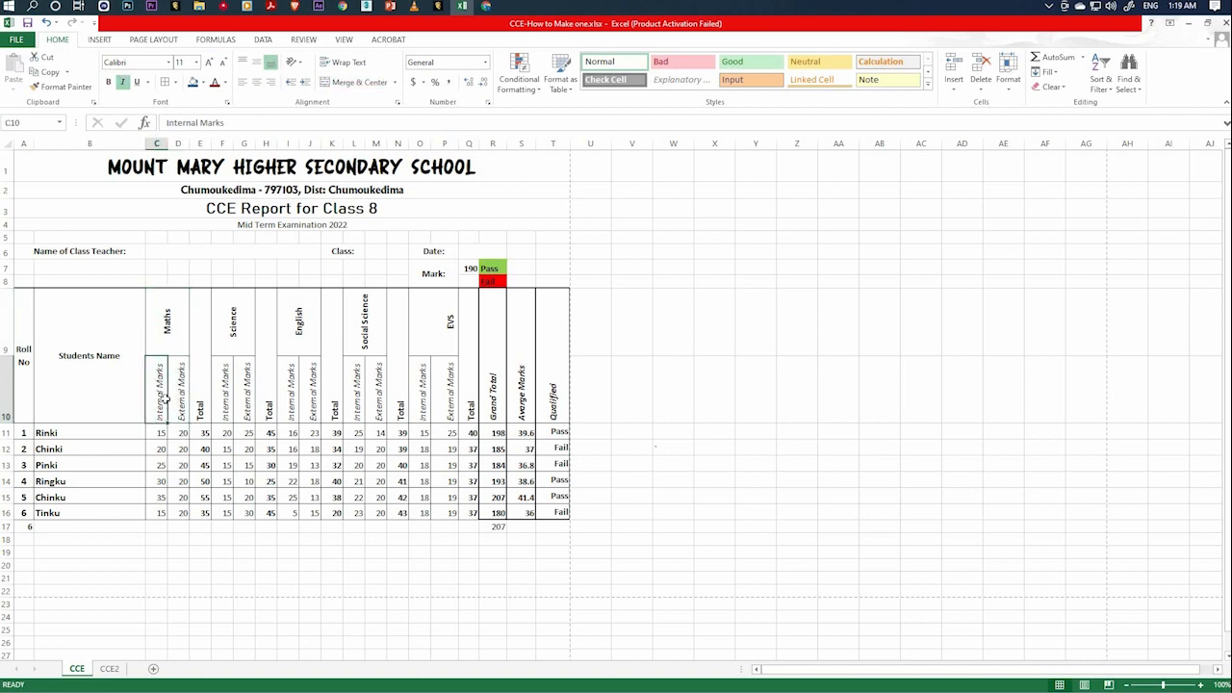
{"action": "left_click", "coordinate": [179, 403]}
{"action": "left_click", "coordinate": [196, 330]}
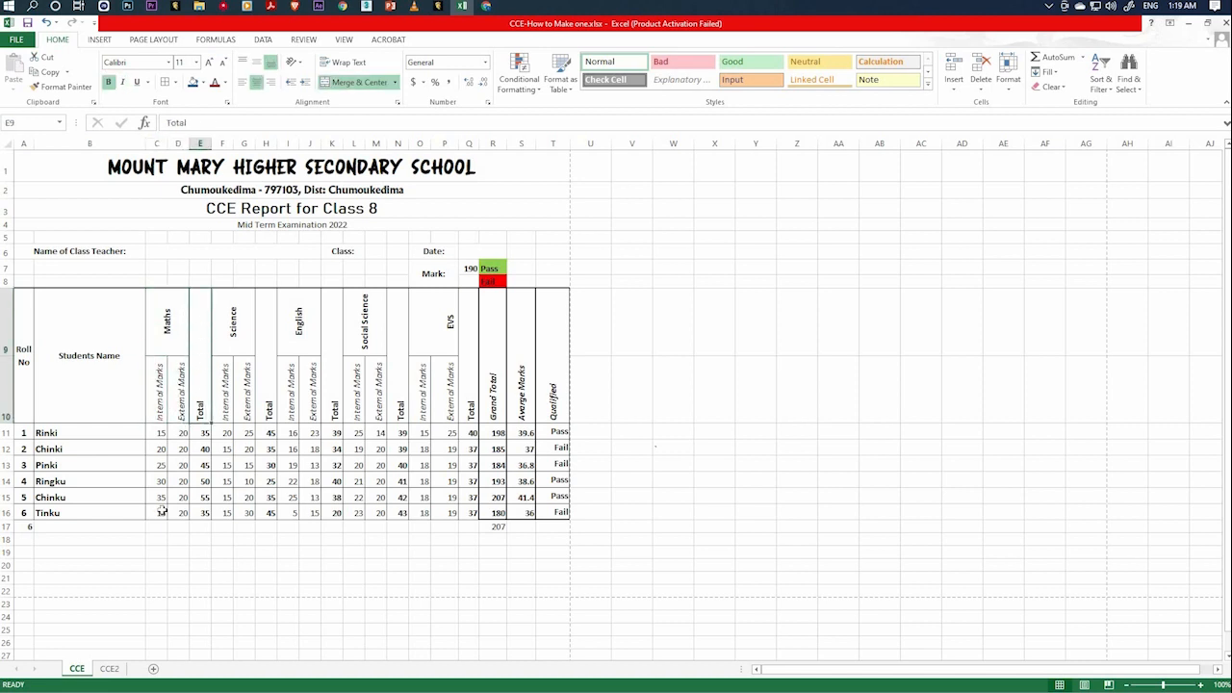
{"action": "left_click", "coordinate": [110, 669]}
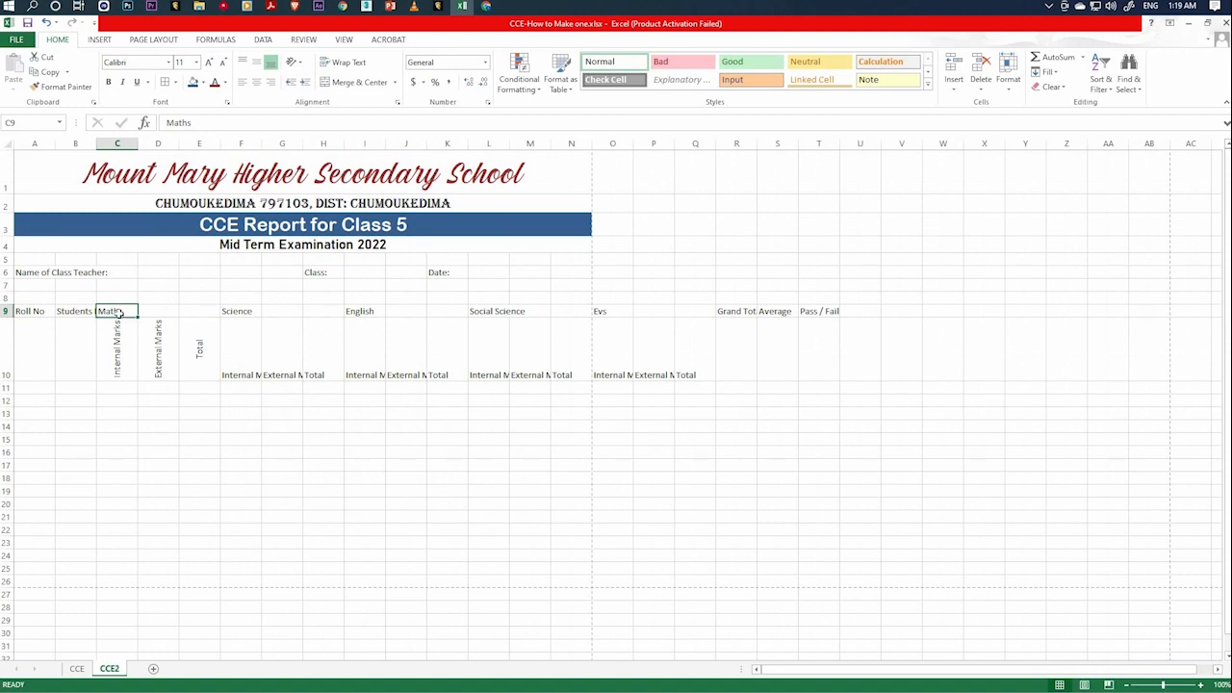
Merge and center the Maths heading across C9:D9 and its Total sub-heading over E9:E10.
{"action": "left_click_drag", "start_coordinate": [119, 313], "coordinate": [156, 313]}
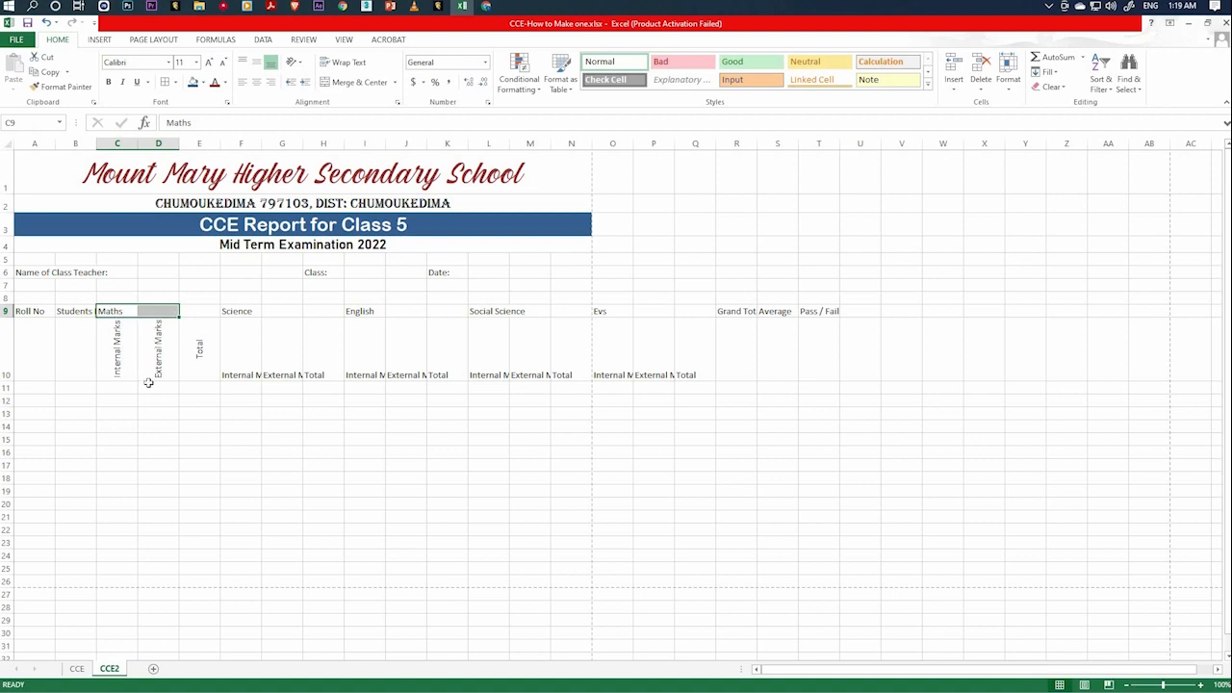
{"action": "left_click_drag", "start_coordinate": [115, 311], "coordinate": [156, 311]}
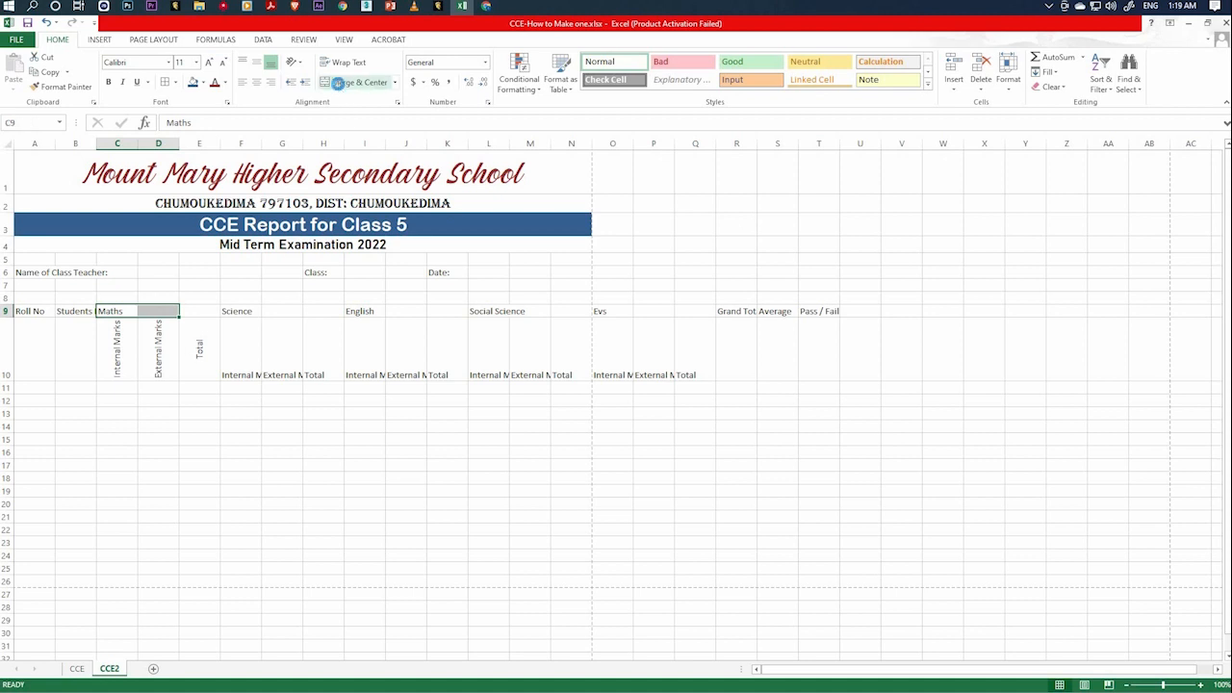
{"action": "left_click", "coordinate": [340, 84]}
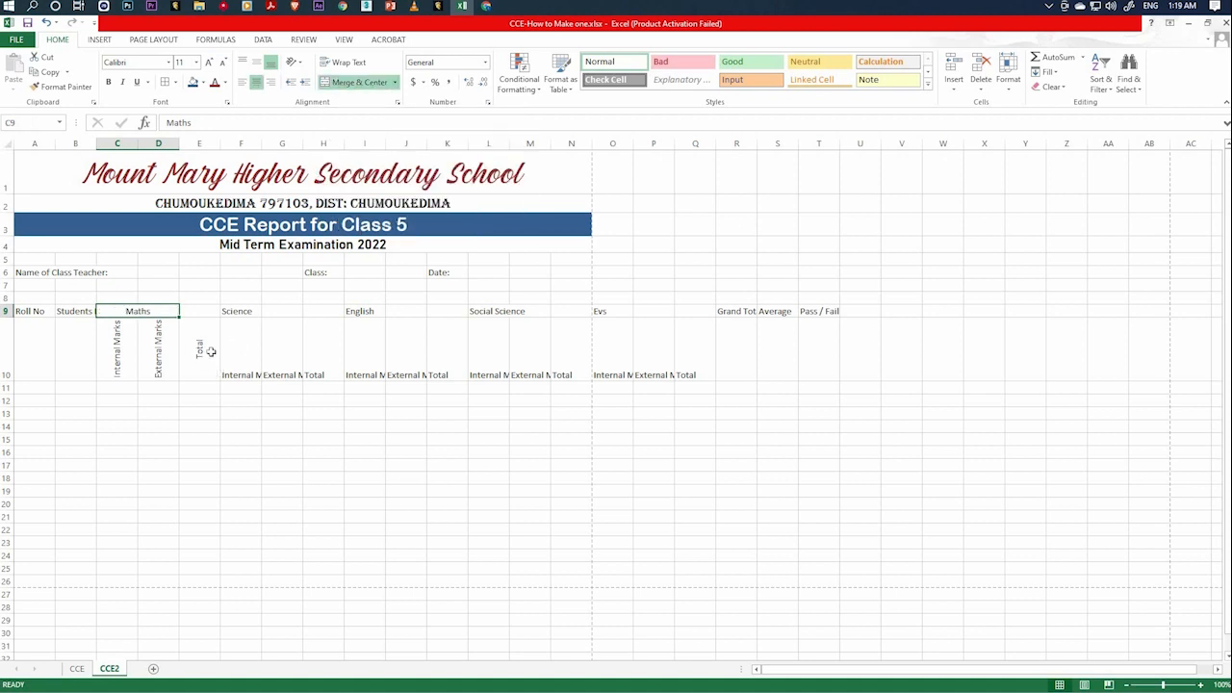
{"action": "left_click_drag", "start_coordinate": [199, 313], "coordinate": [200, 348]}
{"action": "left_click", "coordinate": [363, 82]}
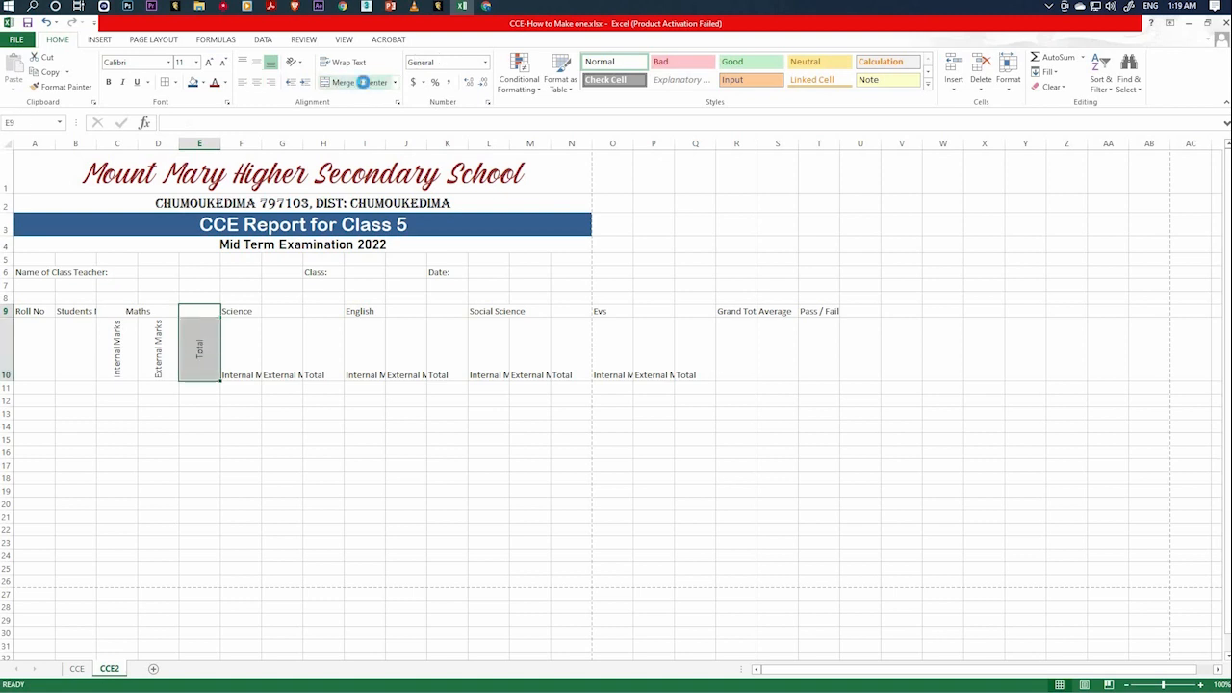
{"action": "left_click", "coordinate": [199, 439]}
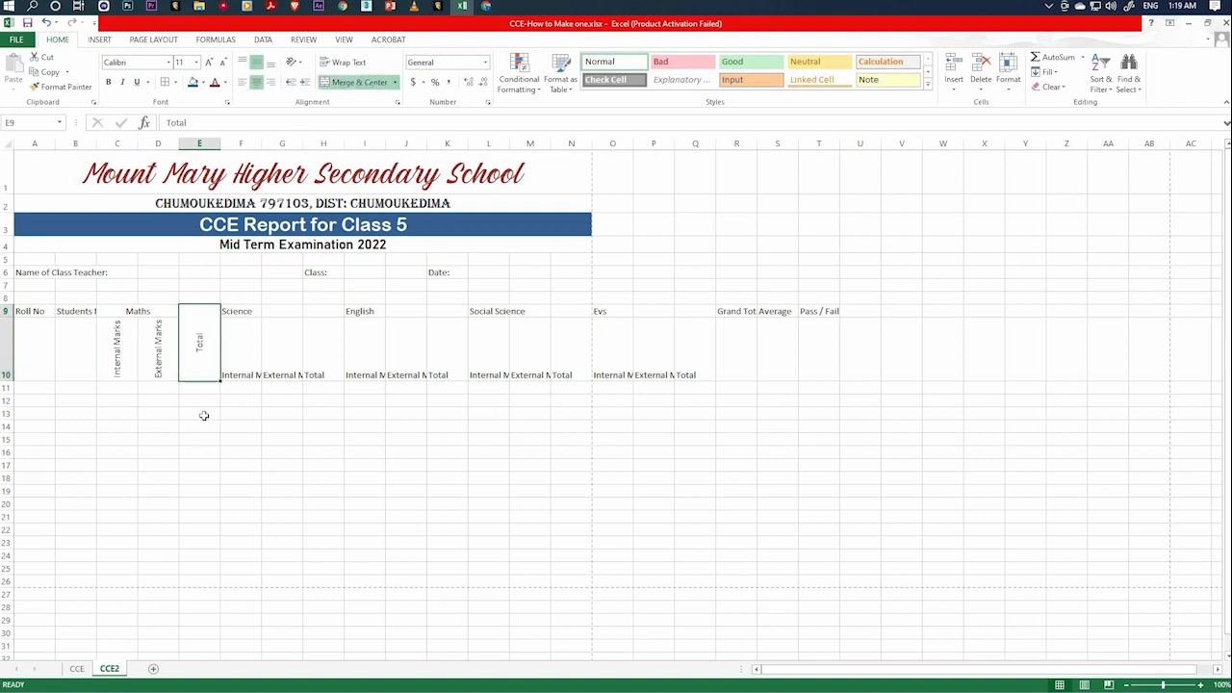
{"action": "left_click", "coordinate": [171, 312]}
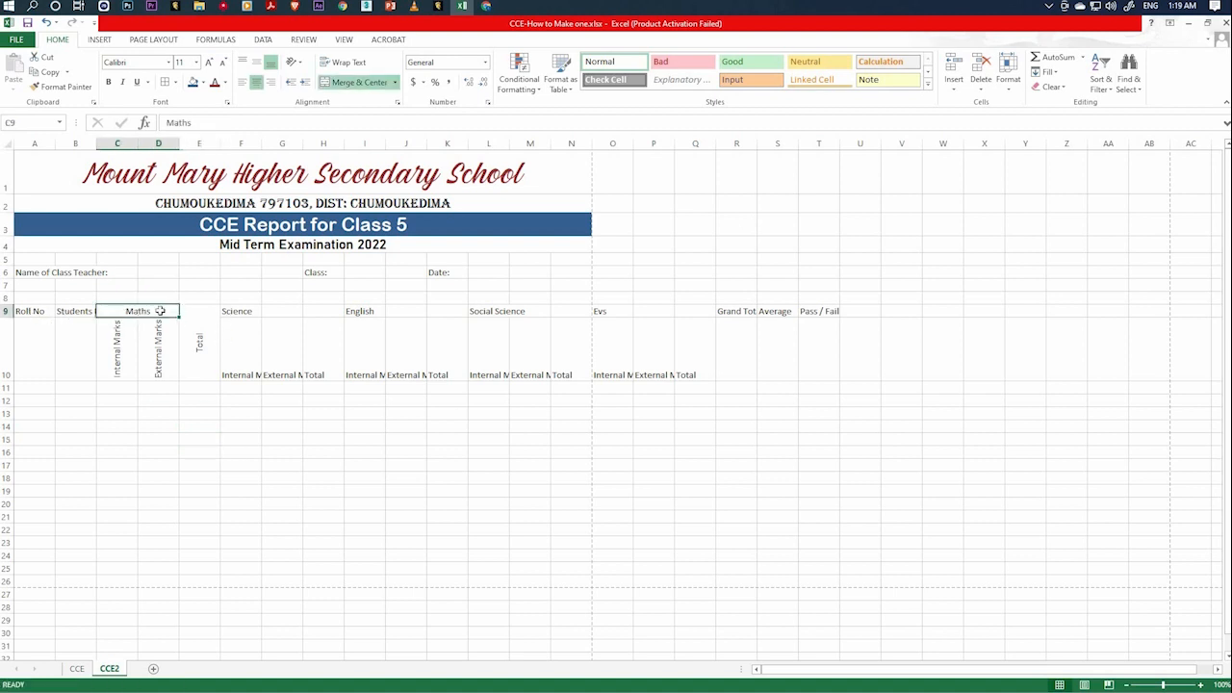
{"action": "left_click", "coordinate": [352, 449]}
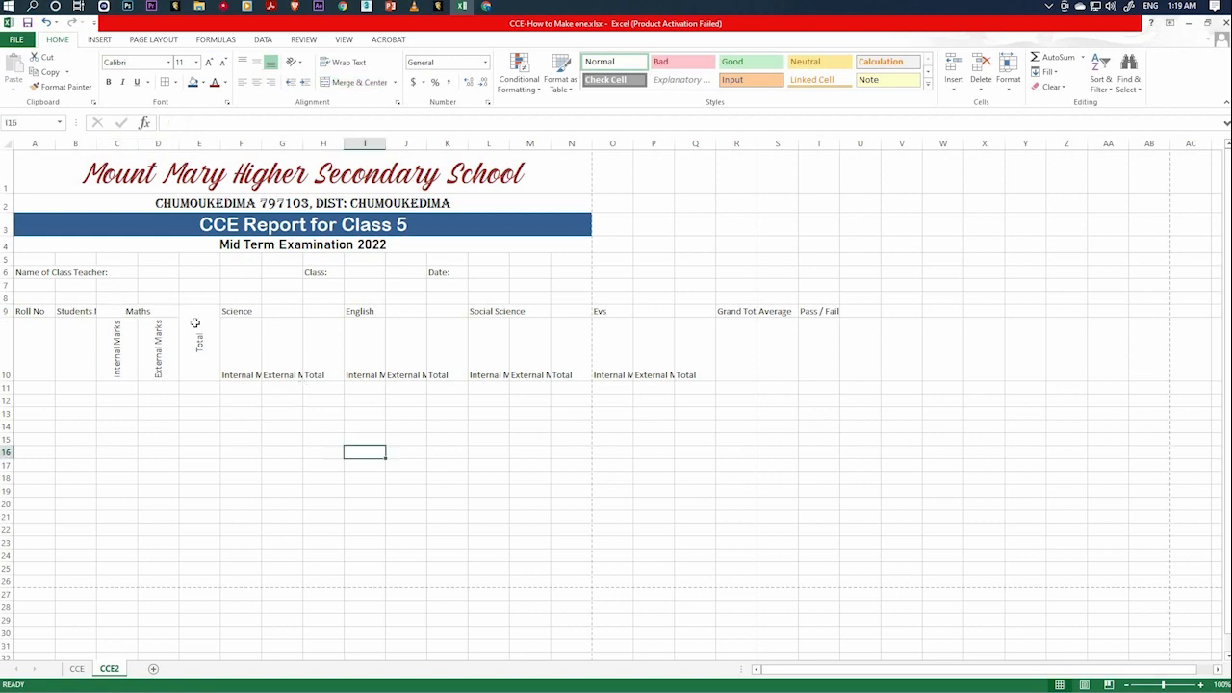
{"action": "left_click", "coordinate": [164, 314]}
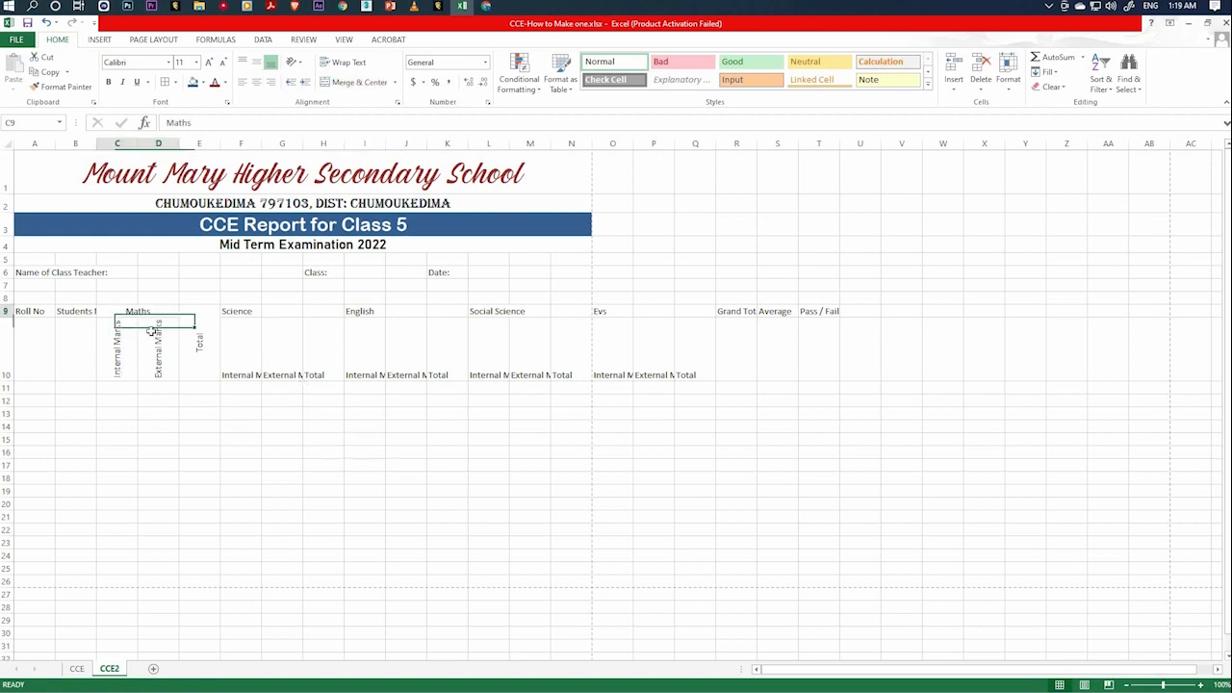
{"action": "key", "text": "Down"}
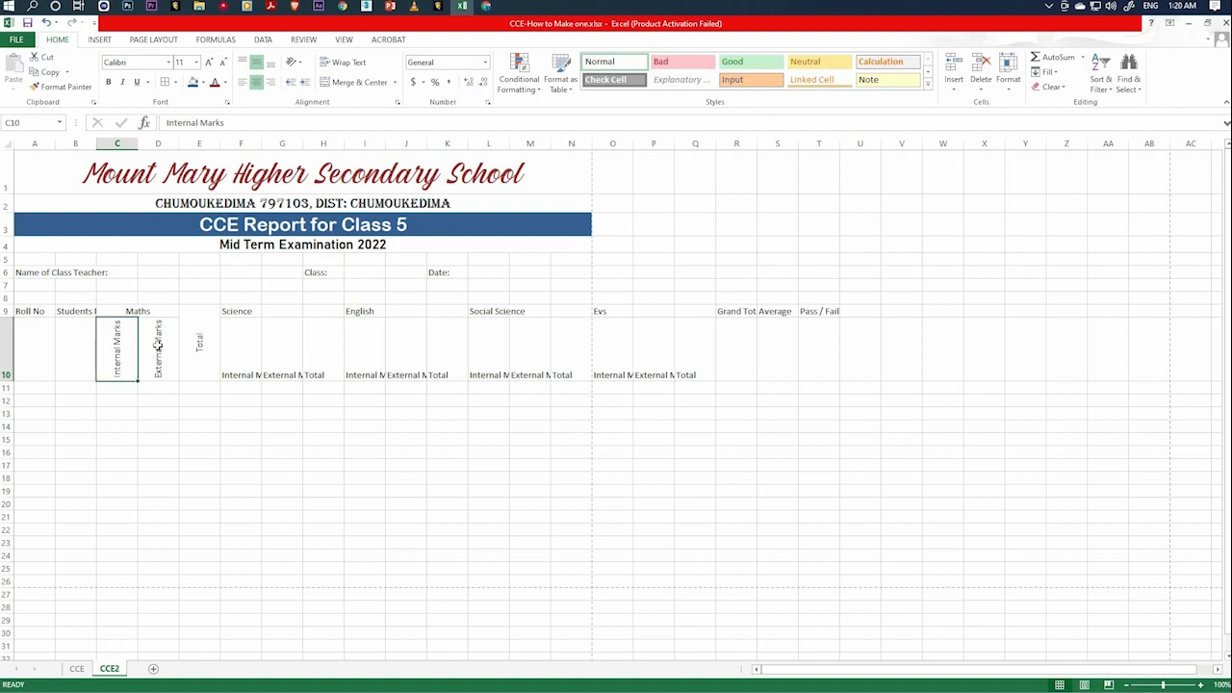
{"action": "left_click", "coordinate": [155, 343]}
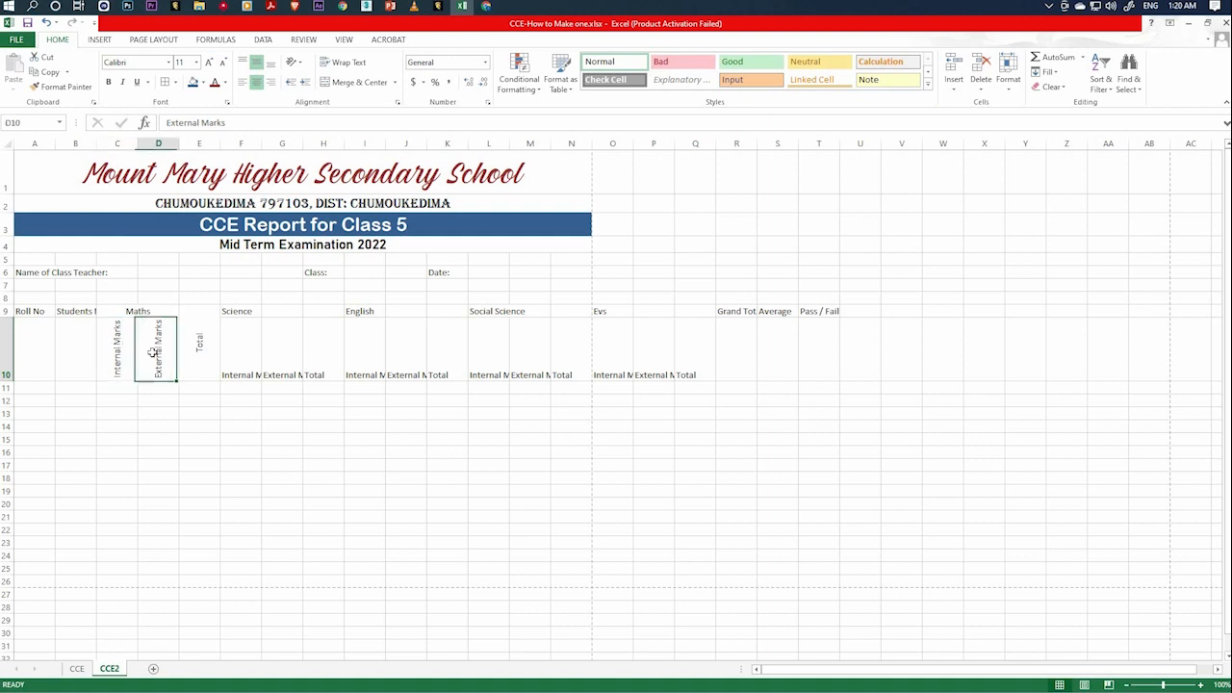
{"action": "left_click", "coordinate": [240, 348], "text": "ctrl"}
{"action": "left_click", "coordinate": [273, 360], "text": "ctrl"}
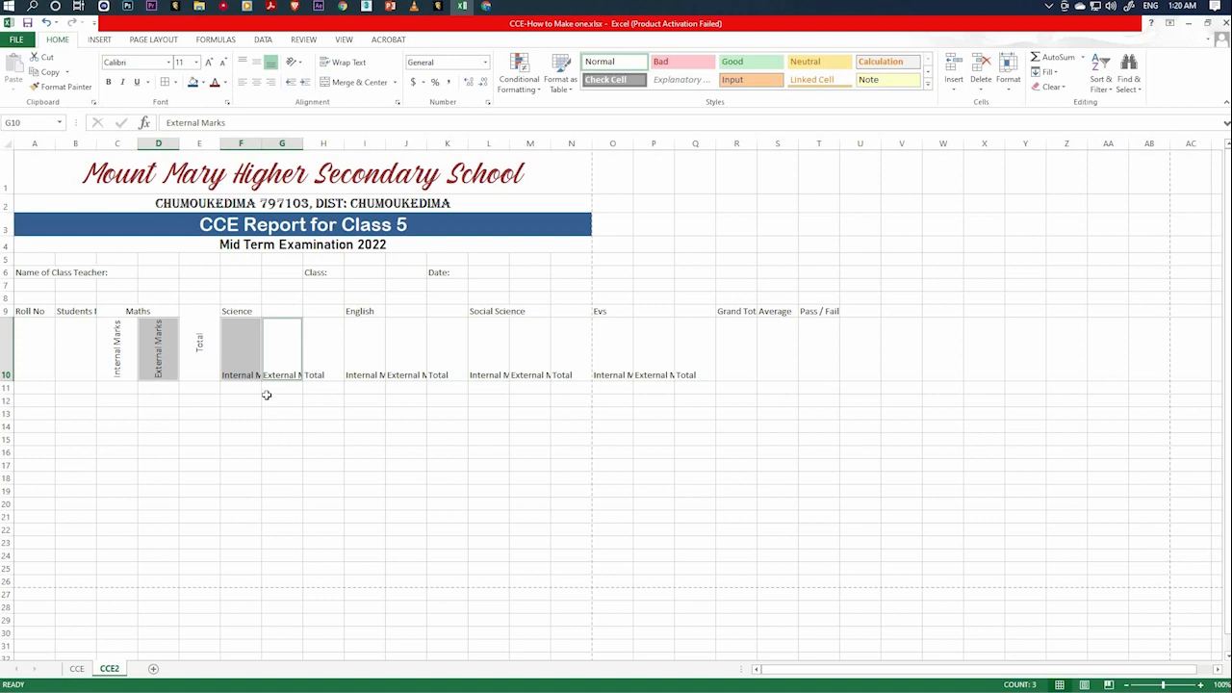
{"action": "left_click", "coordinate": [281, 426]}
Rotate the Internal Marks and External Marks sub-headings of Science, English, Social Science and Evs to 90 degrees and center them horizontally and vertically.
{"action": "left_click", "coordinate": [256, 364]}
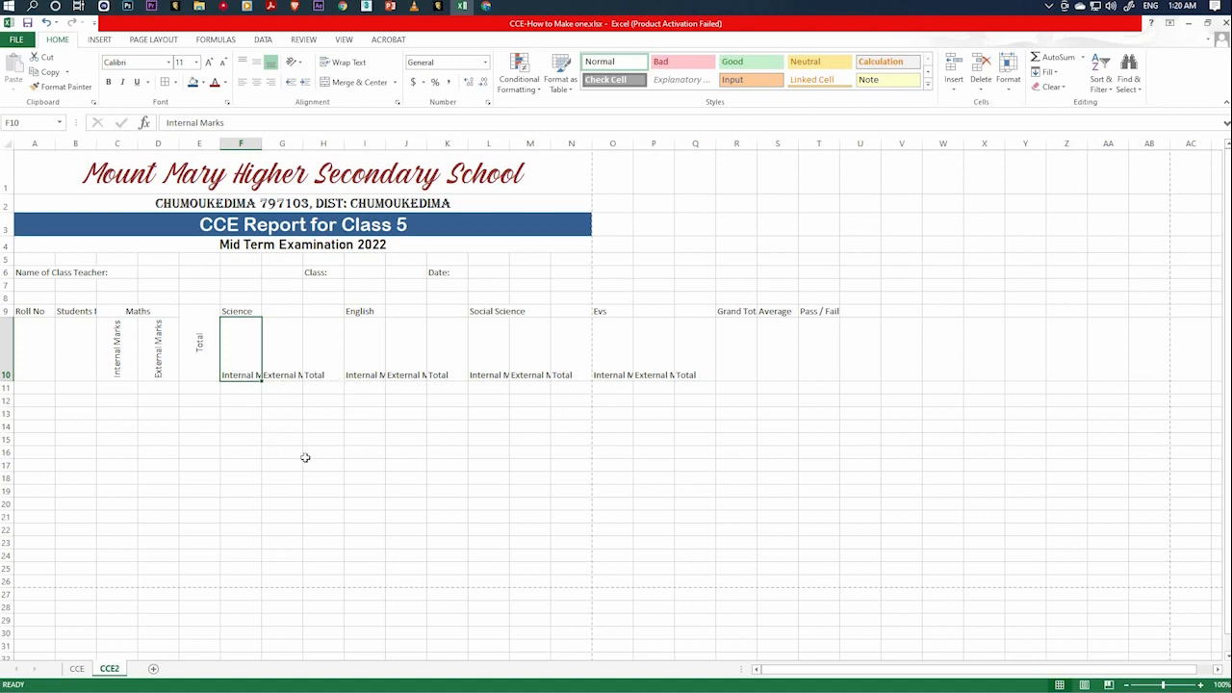
{"action": "left_click", "coordinate": [274, 349], "text": "ctrl"}
{"action": "left_click", "coordinate": [376, 364], "text": "ctrl"}
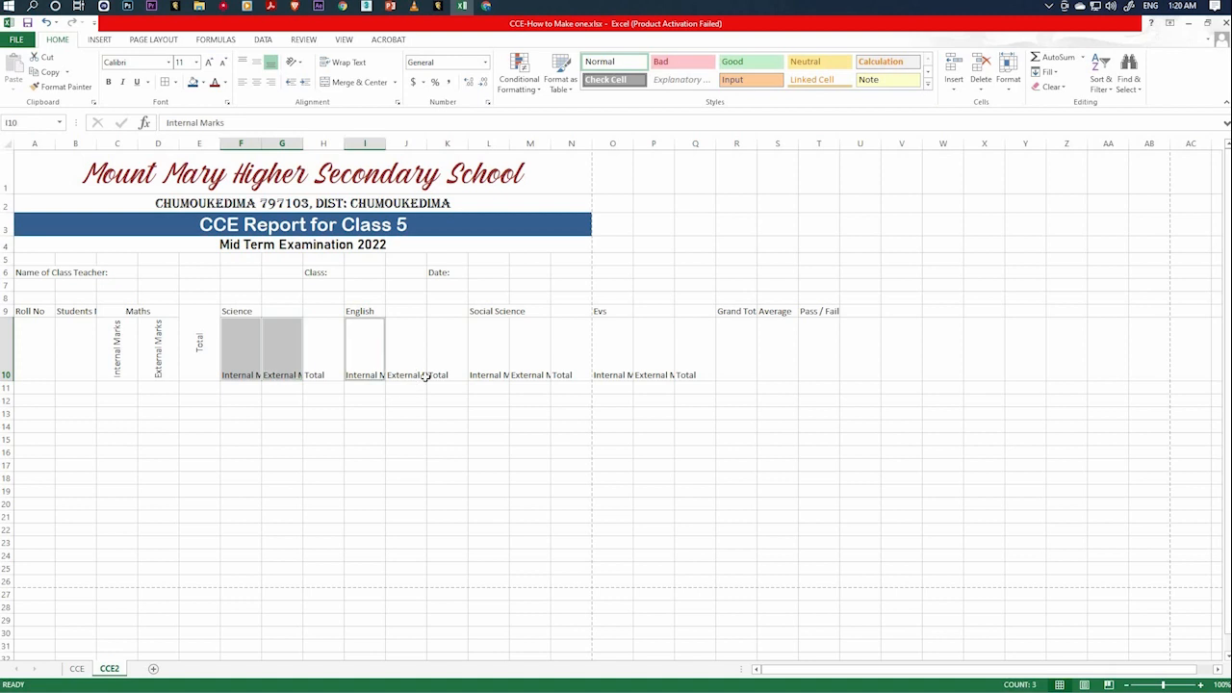
{"action": "left_click", "coordinate": [413, 371], "text": "ctrl"}
{"action": "left_click", "coordinate": [489, 358], "text": "ctrl"}
{"action": "left_click", "coordinate": [529, 361], "text": "ctrl"}
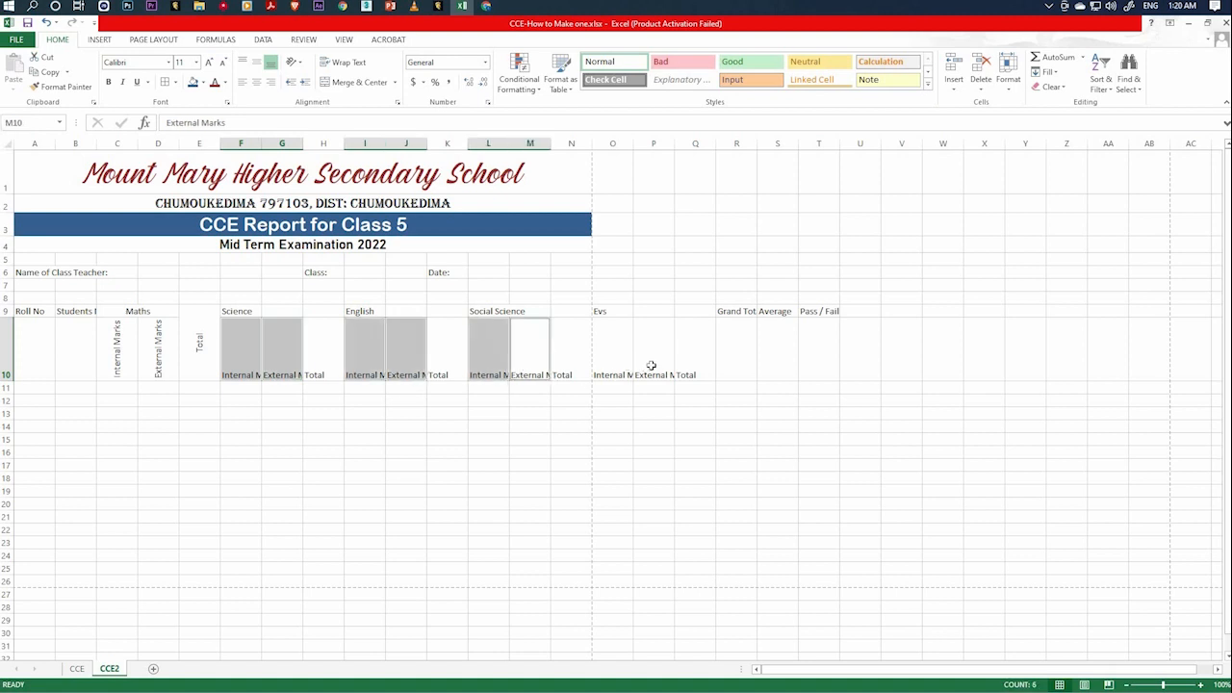
{"action": "left_click", "coordinate": [613, 369], "text": "ctrl"}
{"action": "left_click", "coordinate": [652, 366], "text": "ctrl"}
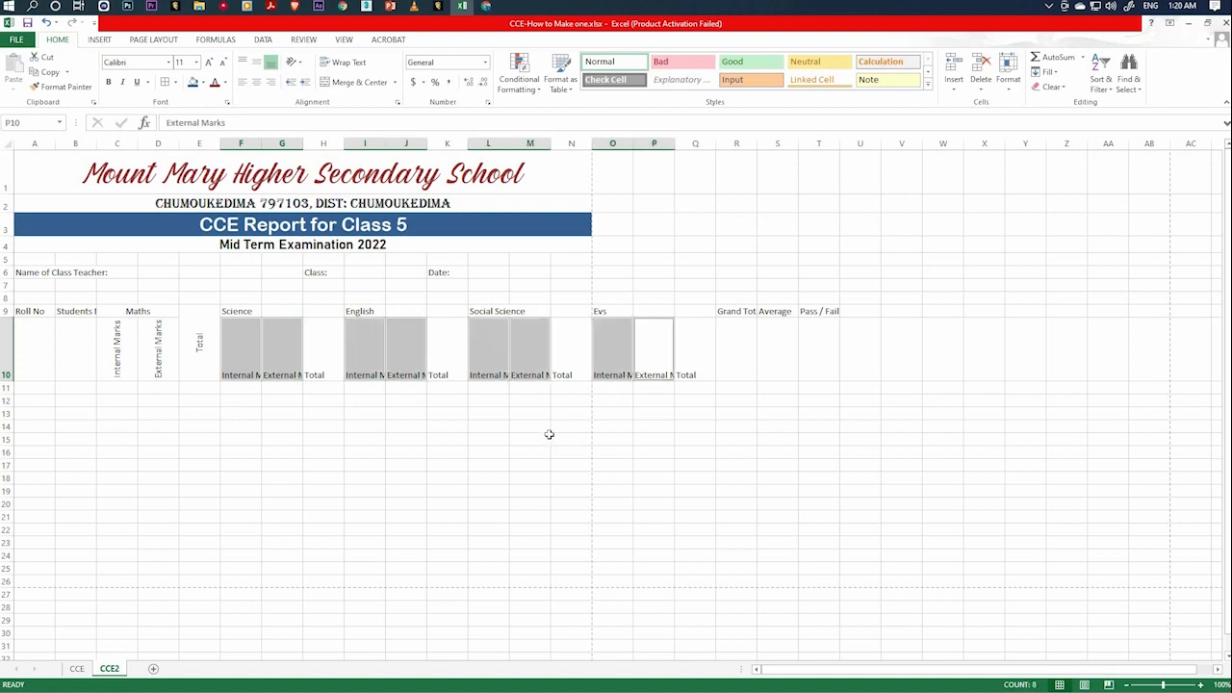
{"action": "right_click", "coordinate": [274, 354]}
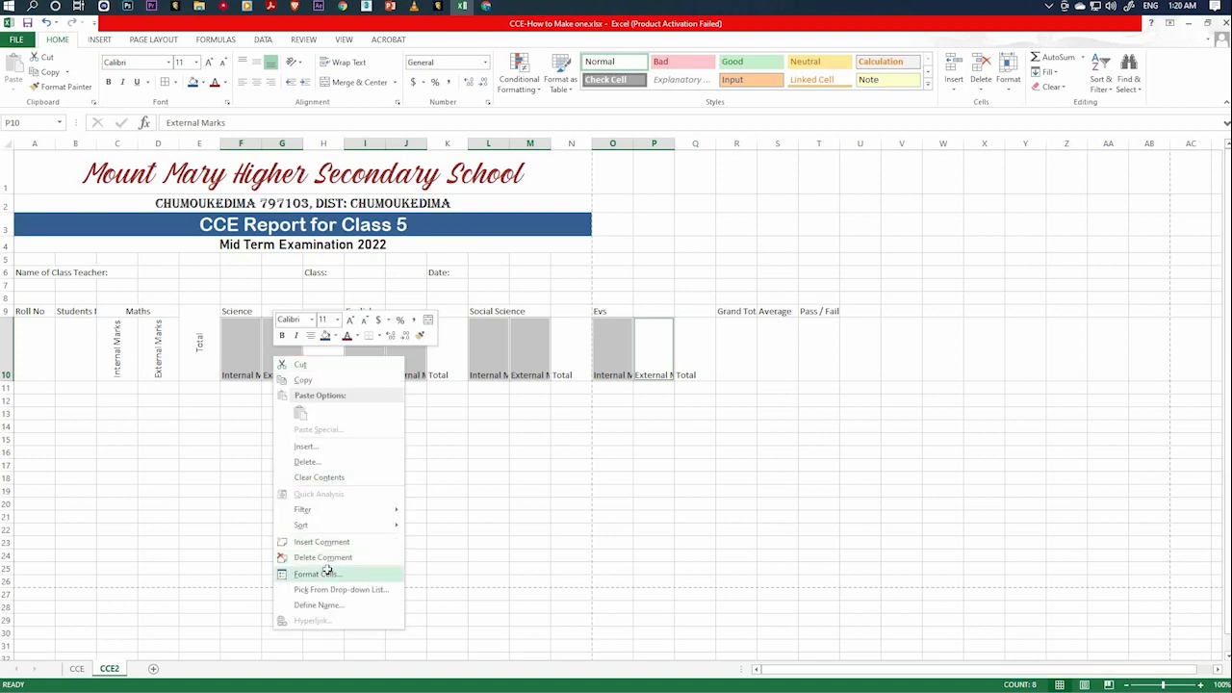
{"action": "left_click", "coordinate": [327, 572]}
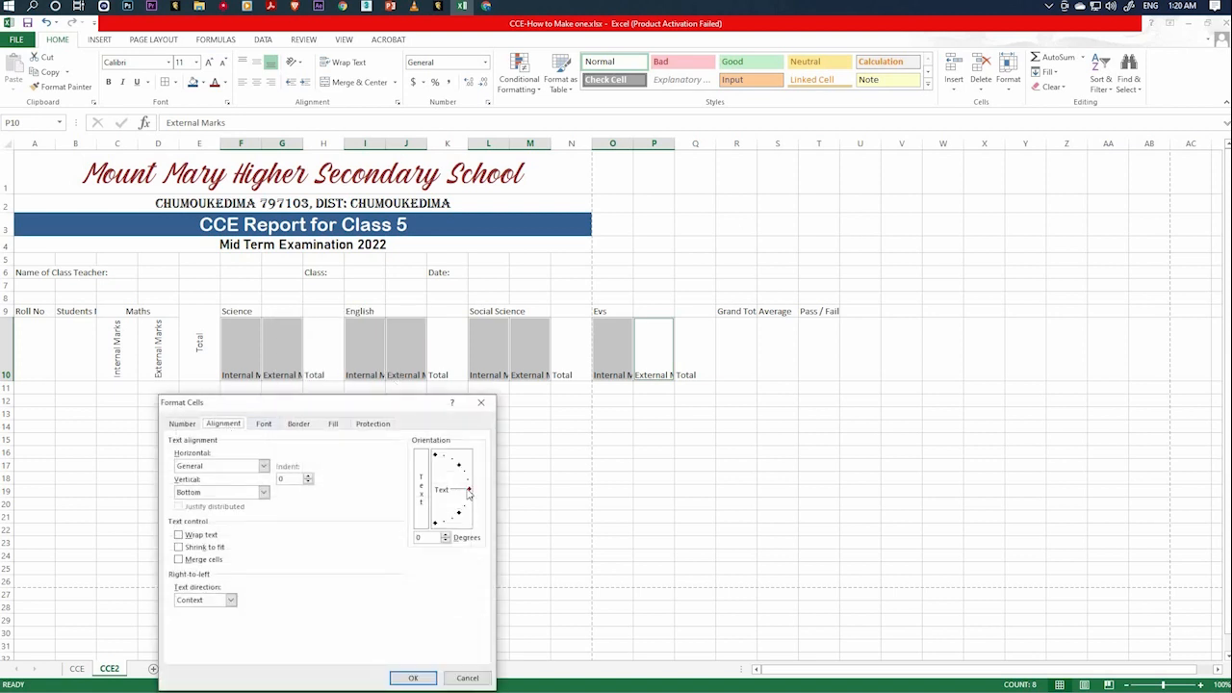
{"action": "left_click_drag", "start_coordinate": [469, 491], "coordinate": [338, 426]}
{"action": "left_click", "coordinate": [263, 465]}
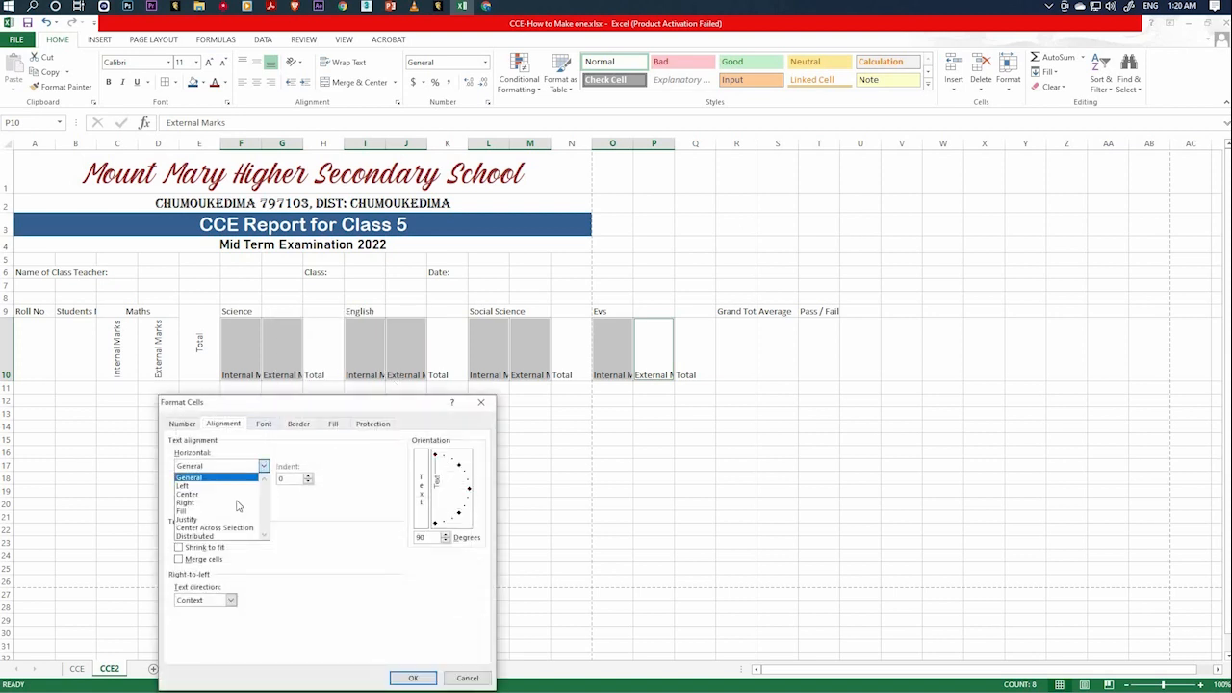
{"action": "left_click", "coordinate": [236, 494]}
{"action": "left_click", "coordinate": [263, 491]}
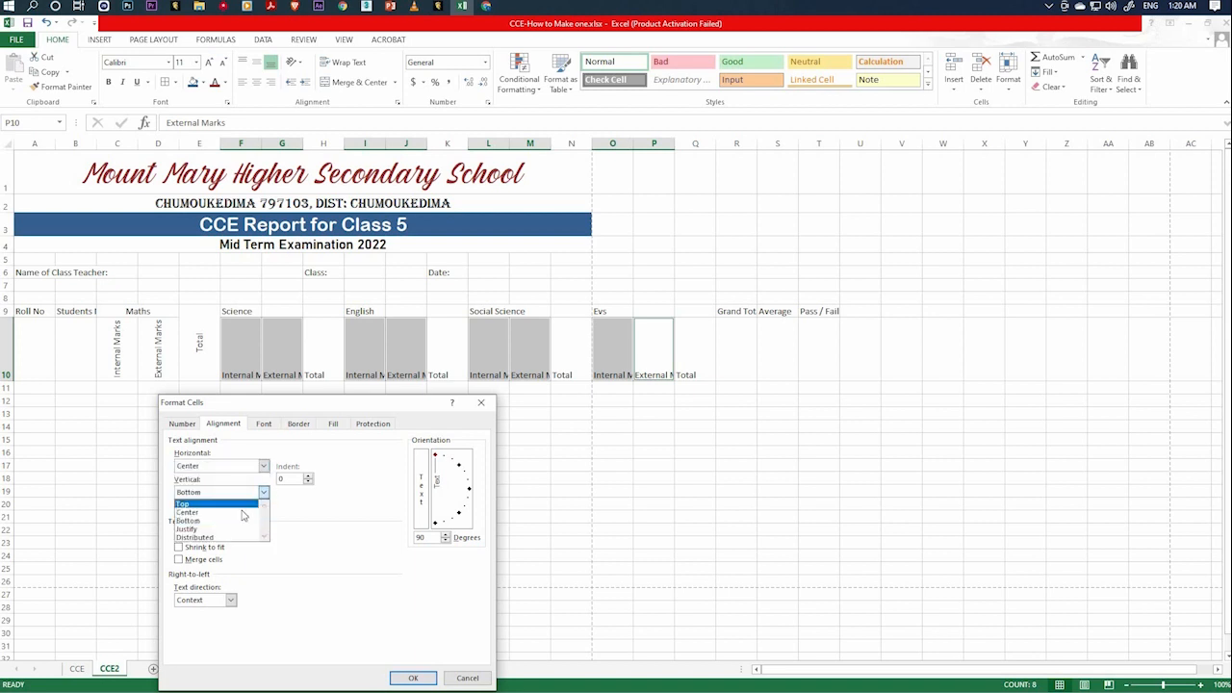
{"action": "left_click", "coordinate": [240, 511]}
{"action": "left_click", "coordinate": [412, 677]}
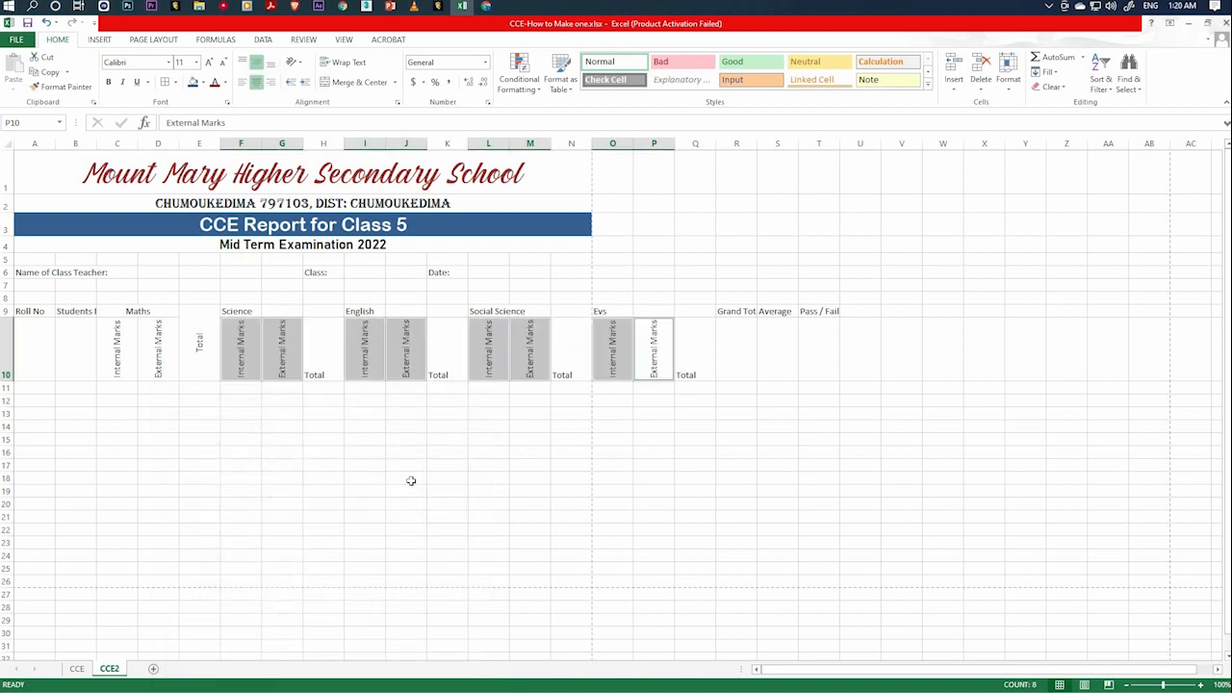
{"action": "left_click", "coordinate": [322, 439]}
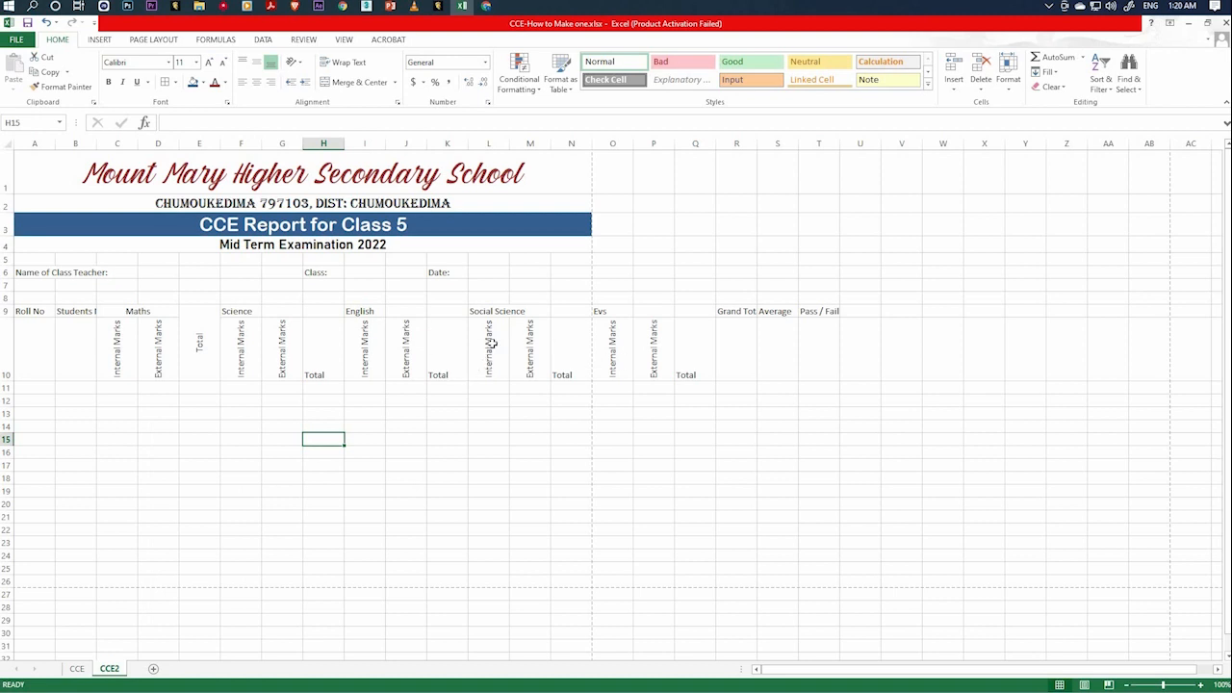
Center the Science, English, Social Science and Evs headings in row 9 horizontally and vertically, with wrapped text.
{"action": "left_click_drag", "start_coordinate": [244, 310], "coordinate": [288, 310]}
{"action": "left_click_drag", "start_coordinate": [364, 310], "coordinate": [404, 311], "text": "ctrl"}
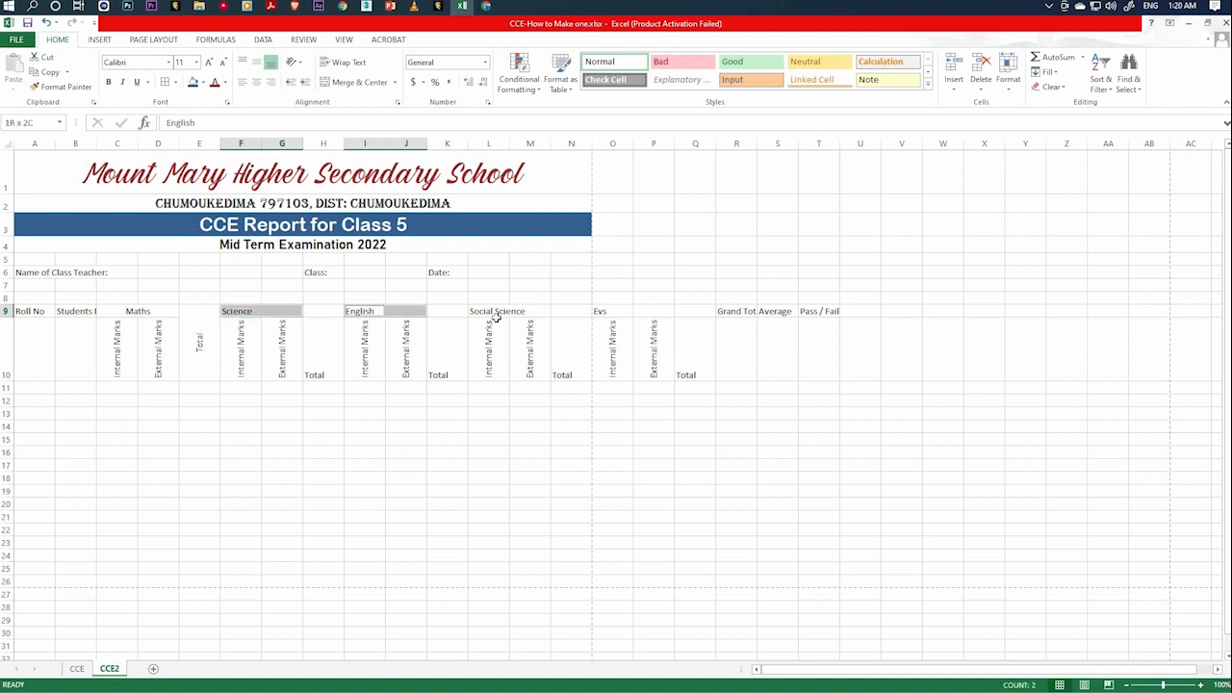
{"action": "left_click_drag", "start_coordinate": [495, 311], "coordinate": [535, 311], "text": "ctrl"}
{"action": "left_click_drag", "start_coordinate": [666, 310], "coordinate": [597, 311], "text": "ctrl"}
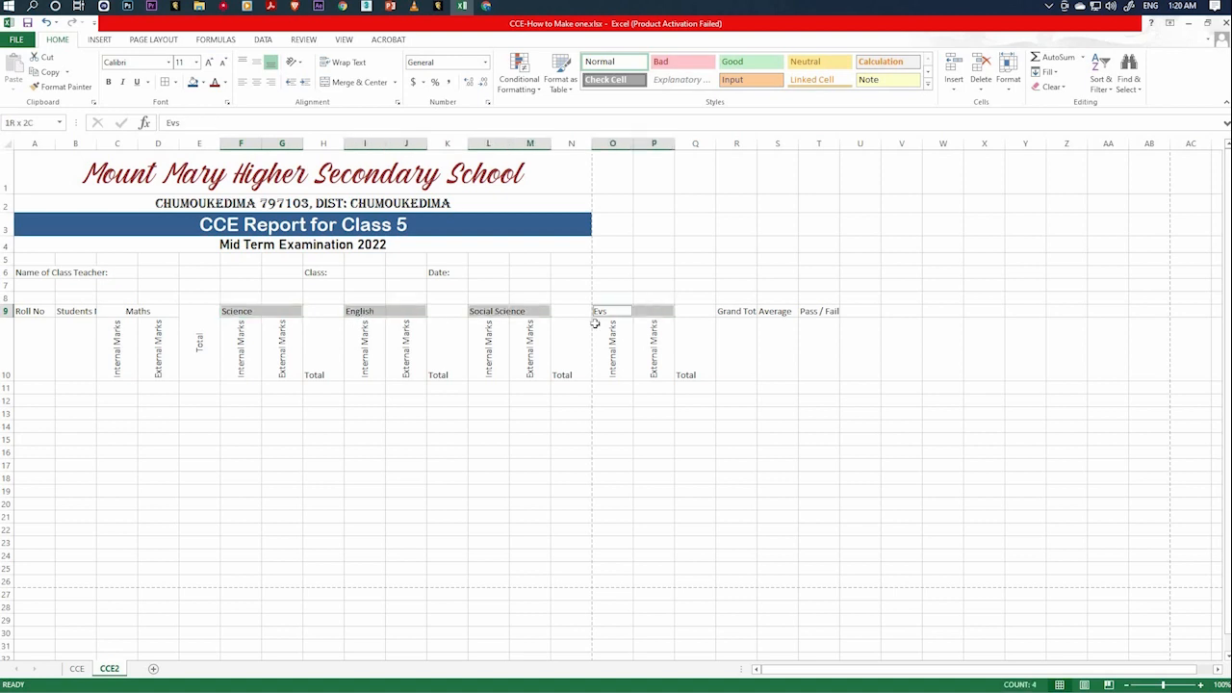
{"action": "right_click", "coordinate": [392, 316]}
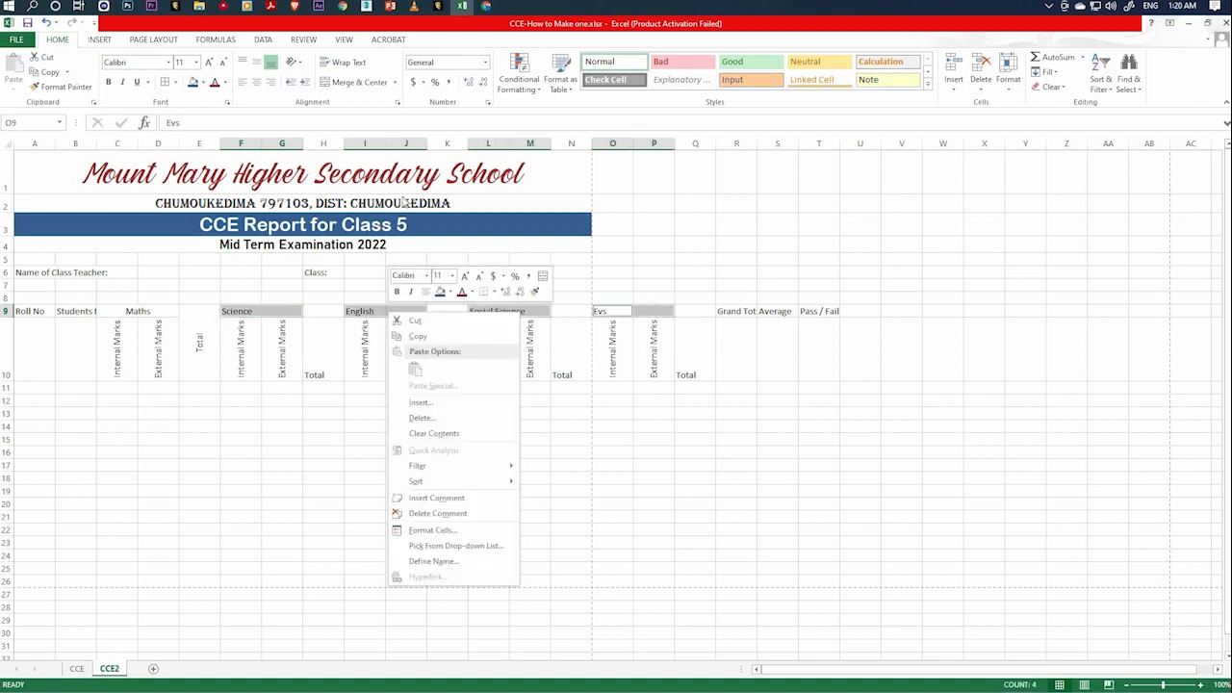
{"action": "left_click", "coordinate": [433, 530]}
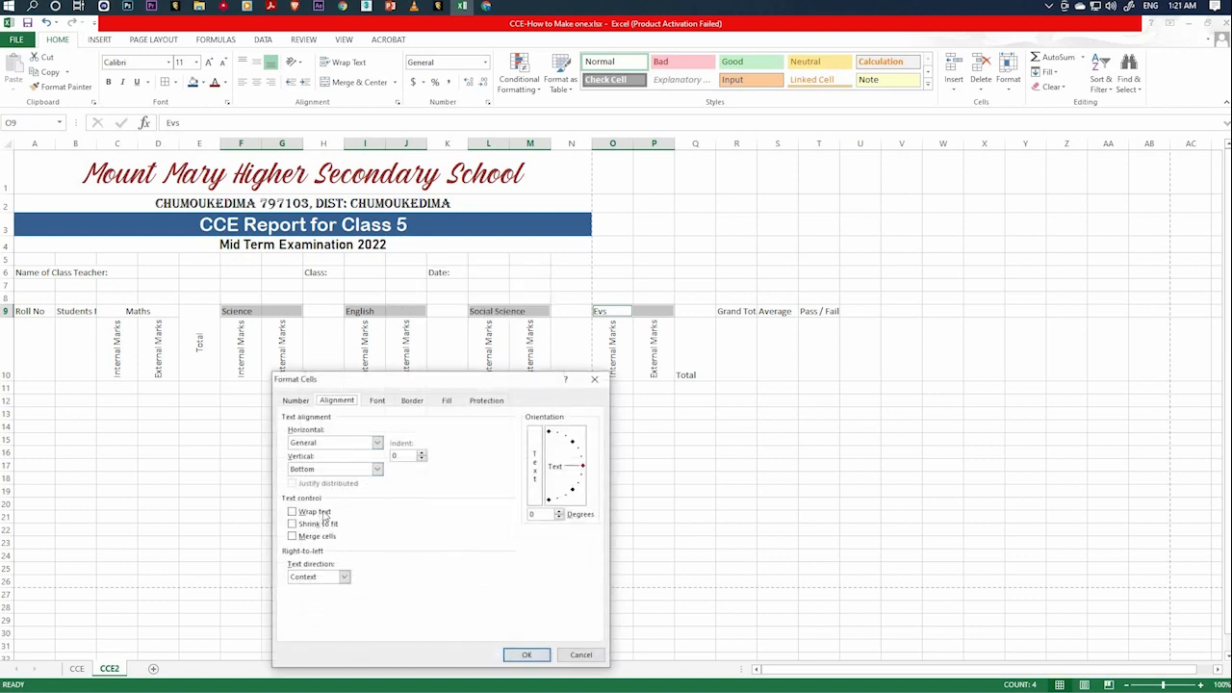
{"action": "left_click", "coordinate": [376, 443]}
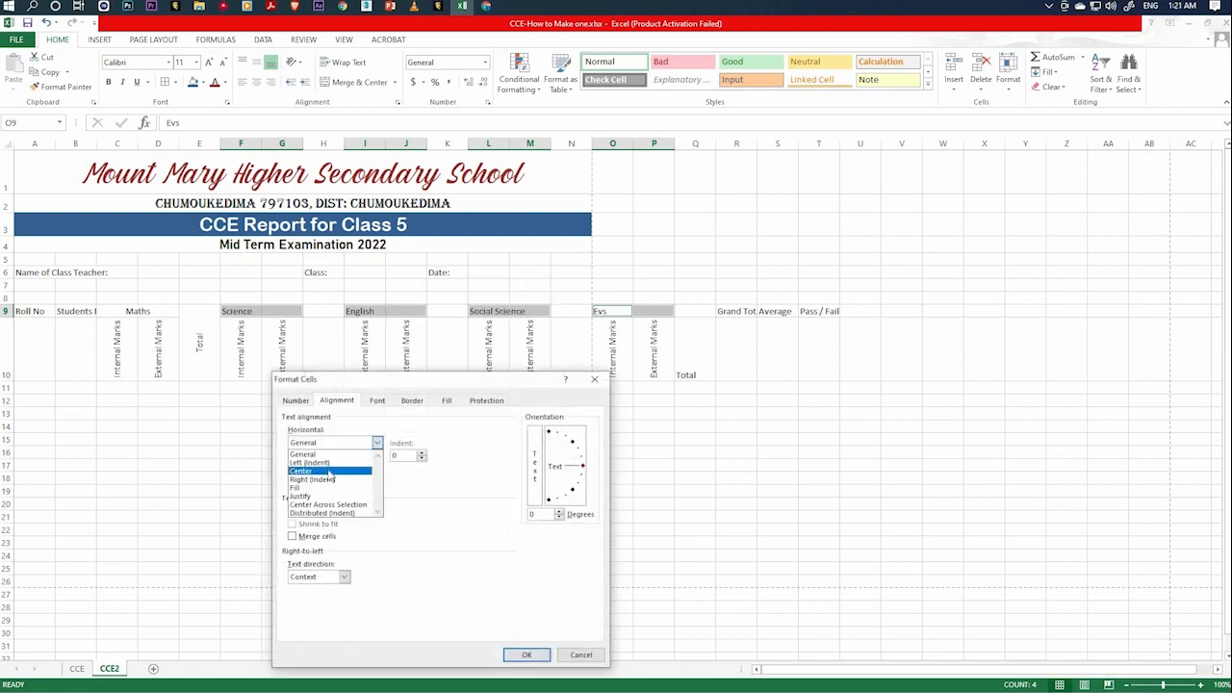
{"action": "left_click", "coordinate": [330, 471]}
{"action": "left_click", "coordinate": [376, 468]}
{"action": "left_click", "coordinate": [356, 490]}
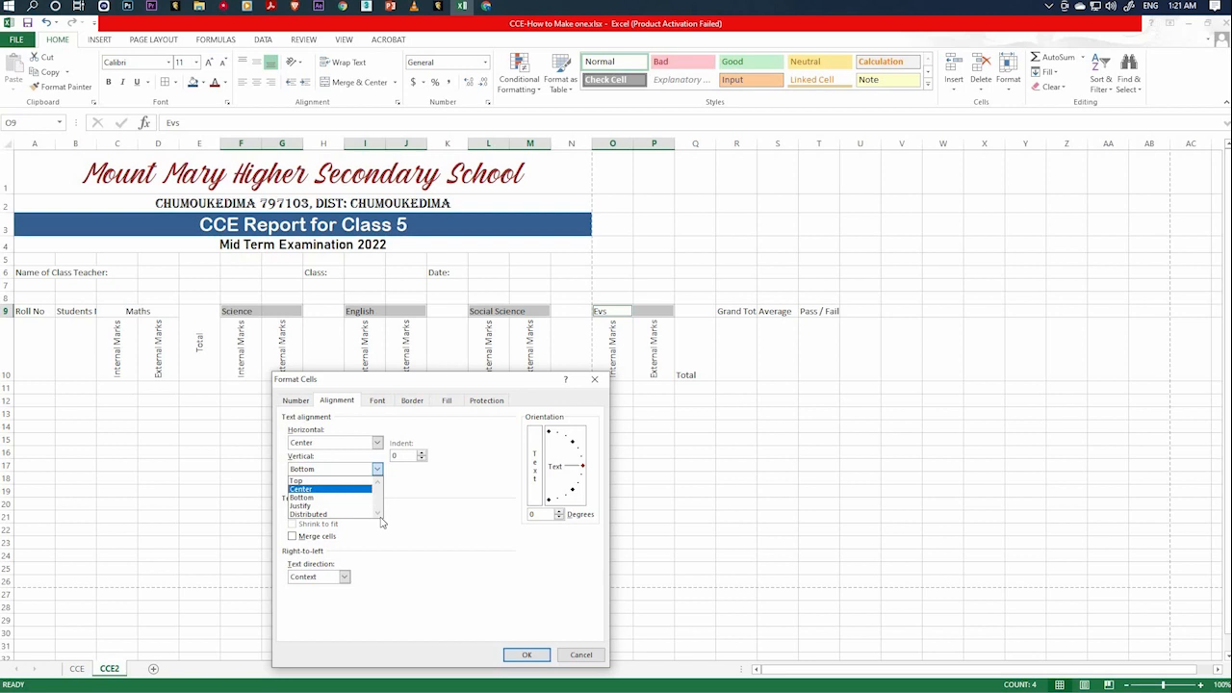
{"action": "left_click", "coordinate": [527, 654]}
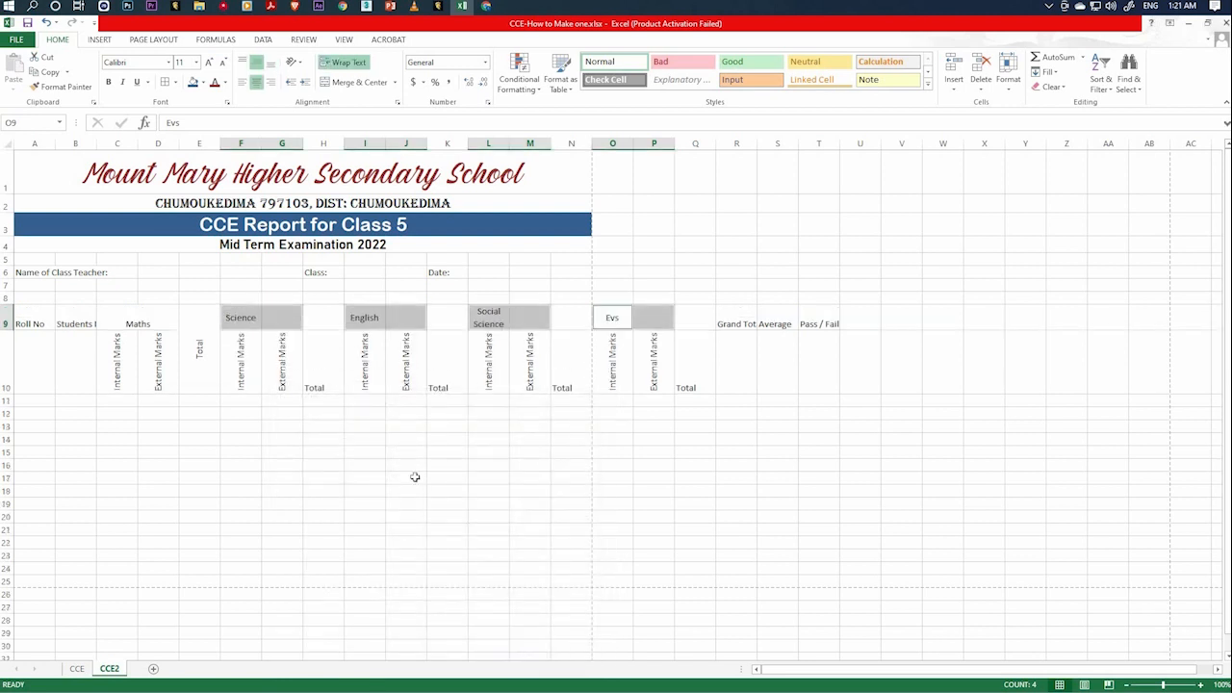
{"action": "left_click", "coordinate": [409, 489]}
Merge the Science, English, Social Science and Evs headings each across their two marks columns in row 9 and turn off text wrapping.
{"action": "left_click_drag", "start_coordinate": [261, 322], "coordinate": [288, 322]}
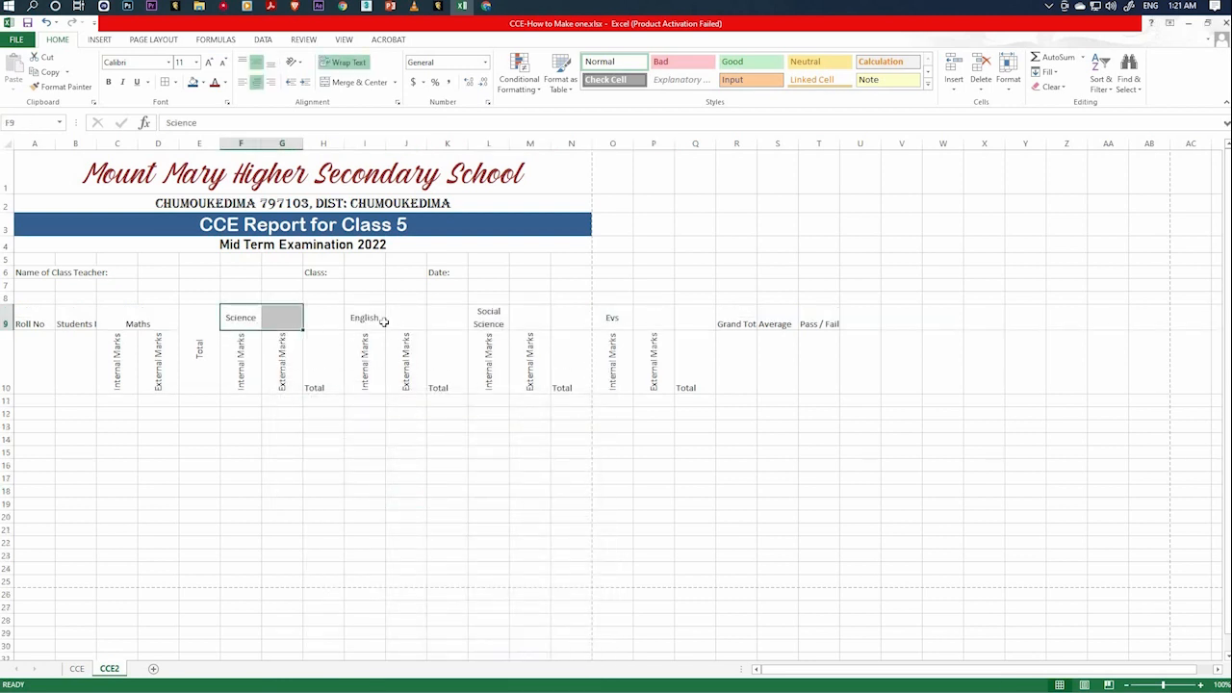
{"action": "left_click", "coordinate": [371, 322], "text": "ctrl"}
{"action": "left_click_drag", "start_coordinate": [478, 323], "coordinate": [527, 321]}
{"action": "left_click_drag", "start_coordinate": [610, 318], "coordinate": [652, 324]}
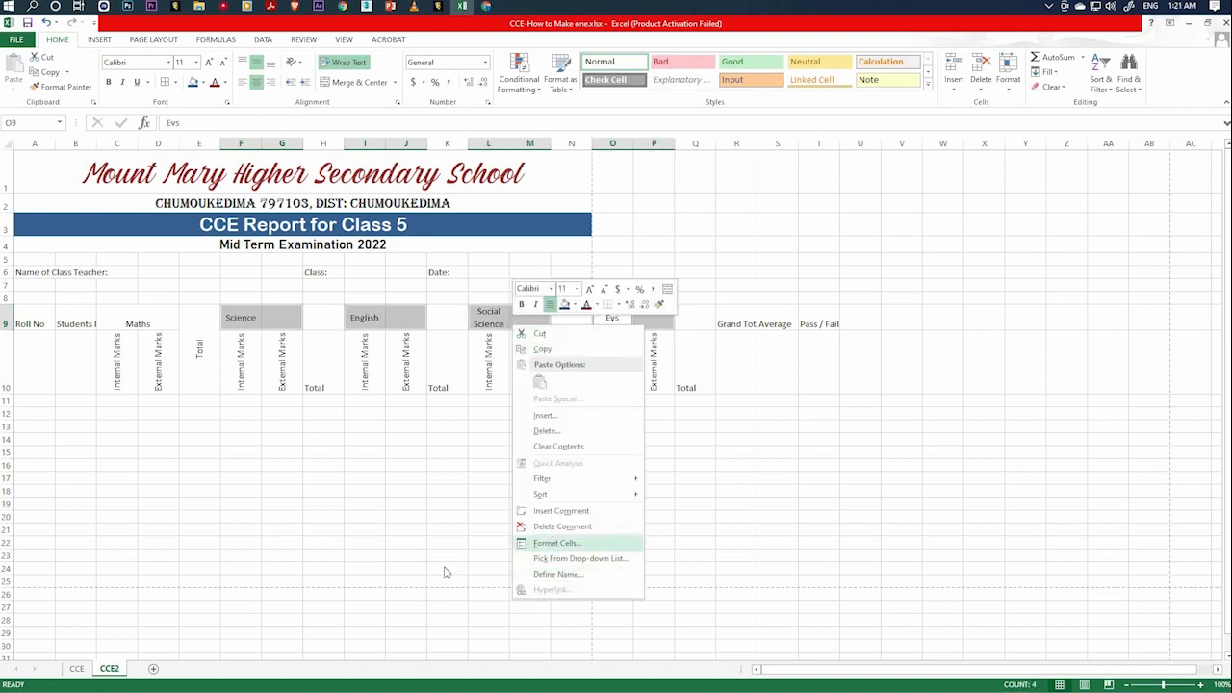
{"action": "left_click", "coordinate": [555, 544]}
{"action": "left_click", "coordinate": [404, 523]}
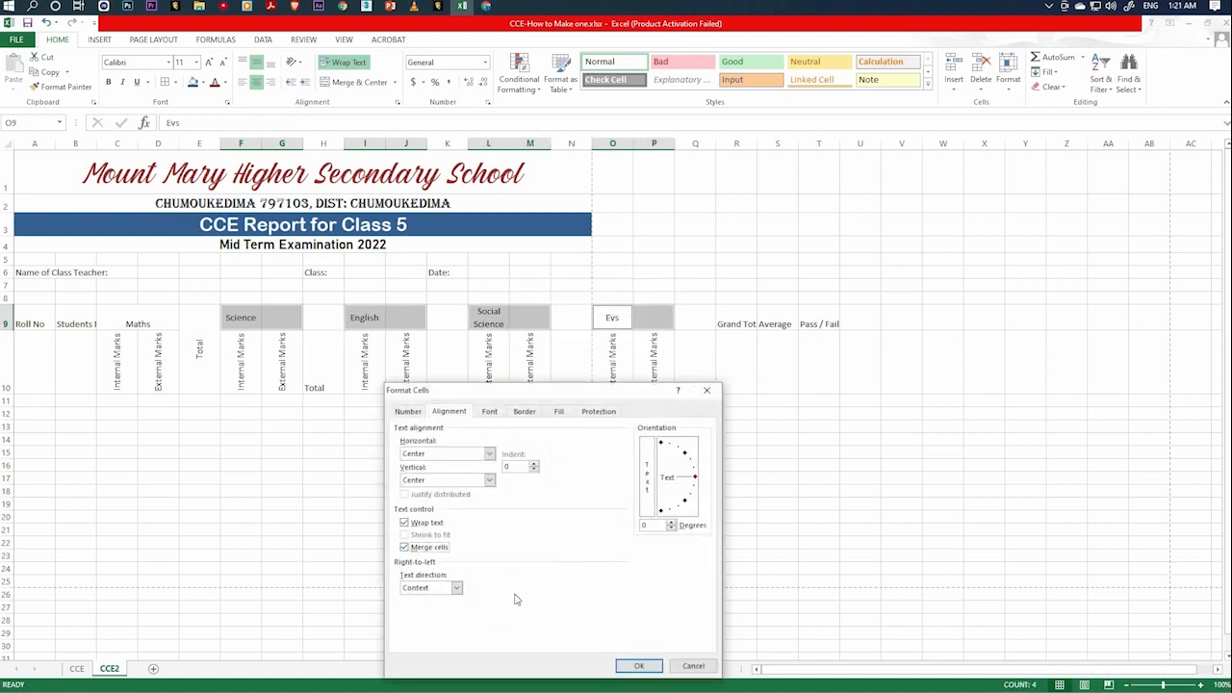
{"action": "left_click", "coordinate": [405, 547]}
{"action": "left_click", "coordinate": [642, 665]}
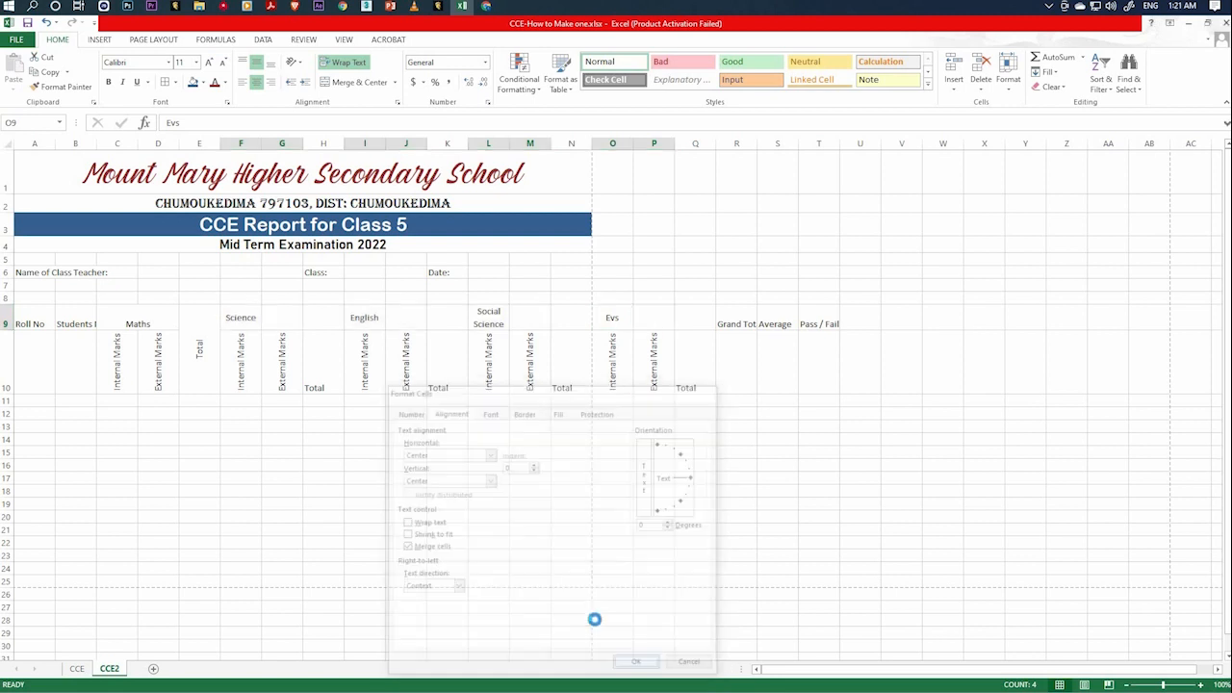
{"action": "left_click", "coordinate": [447, 439]}
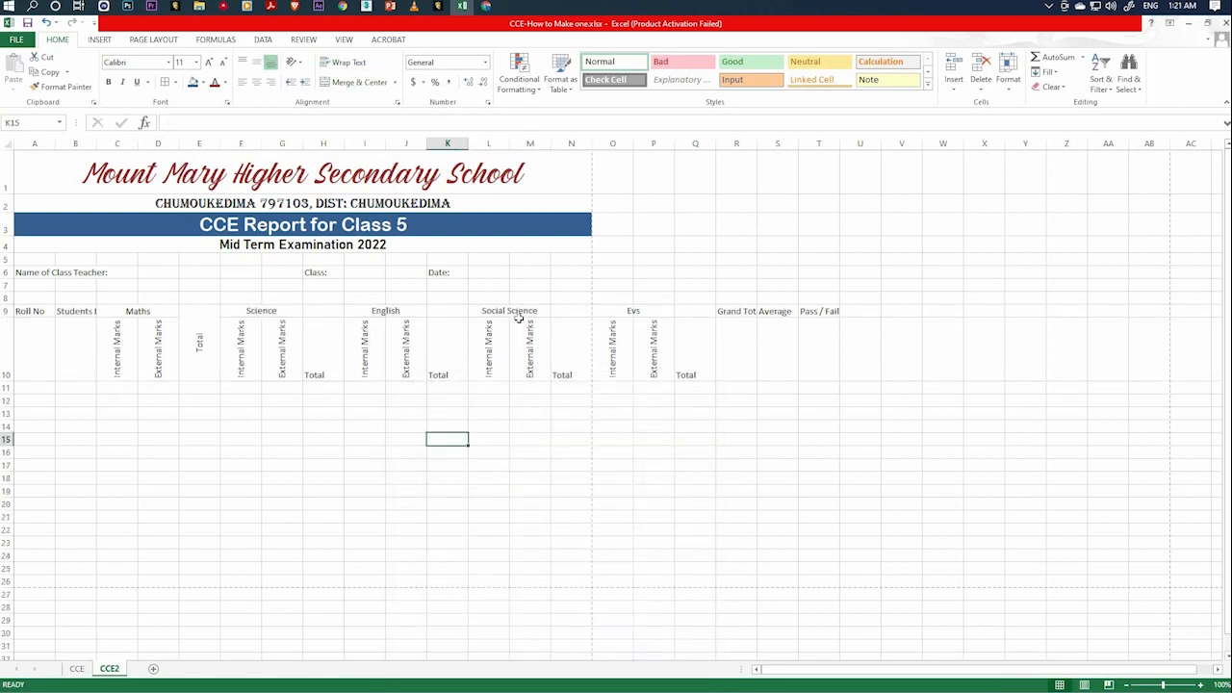
{"action": "left_click", "coordinate": [549, 313]}
{"action": "left_click", "coordinate": [635, 311]}
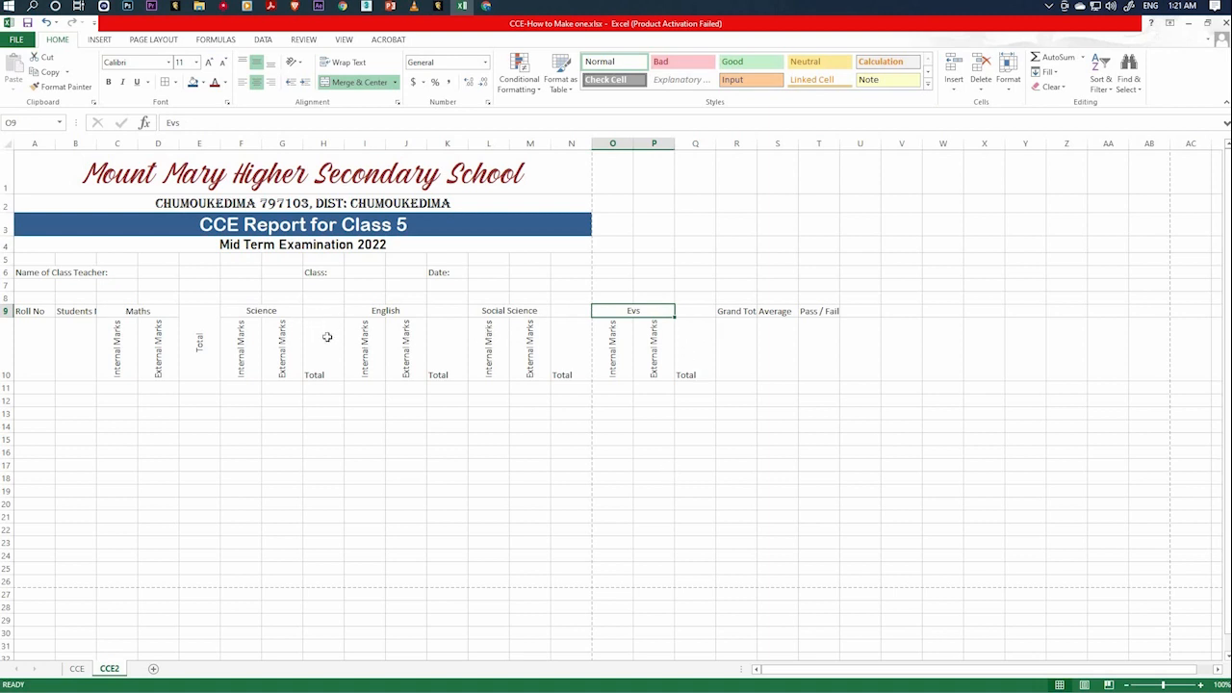
Merge the Total cells of Science, English, Social Science and Evs over rows 9–10, rotated 90 degrees and centered horizontally and vertically.
{"action": "left_click_drag", "start_coordinate": [326, 313], "coordinate": [328, 340]}
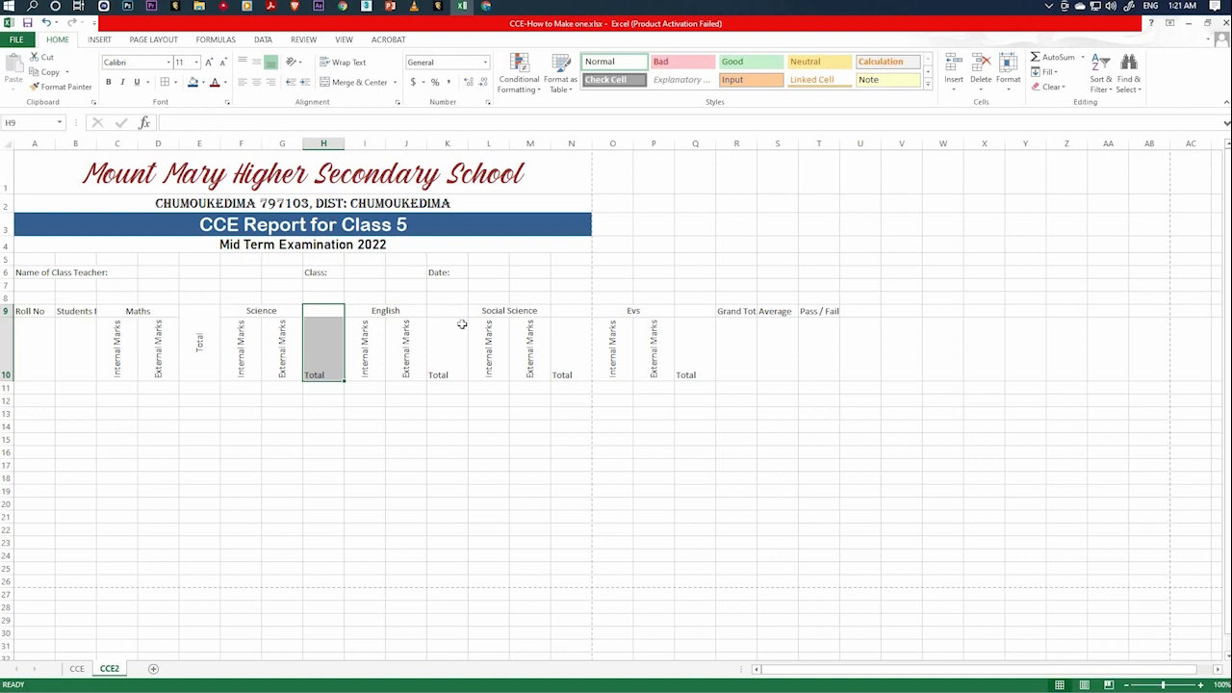
{"action": "left_click_drag", "start_coordinate": [451, 312], "coordinate": [451, 338]}
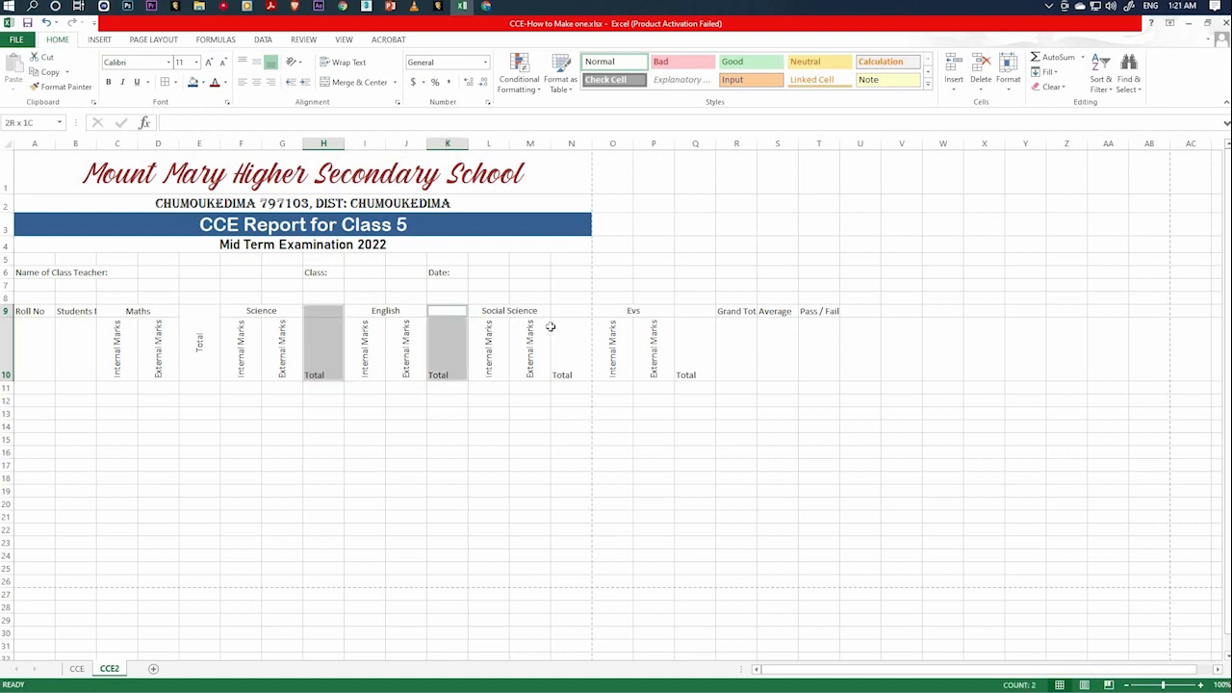
{"action": "left_click_drag", "start_coordinate": [566, 312], "coordinate": [561, 343]}
{"action": "left_click_drag", "start_coordinate": [696, 316], "coordinate": [693, 352]}
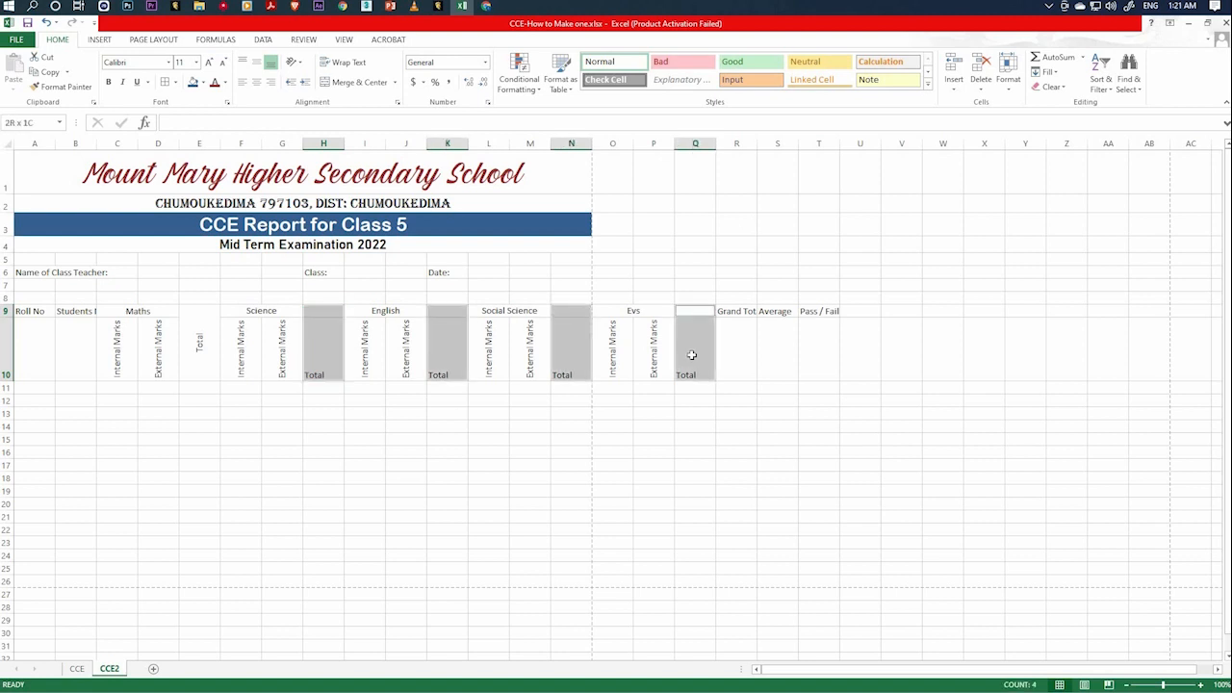
{"action": "right_click", "coordinate": [693, 354]}
{"action": "left_click", "coordinate": [738, 574]}
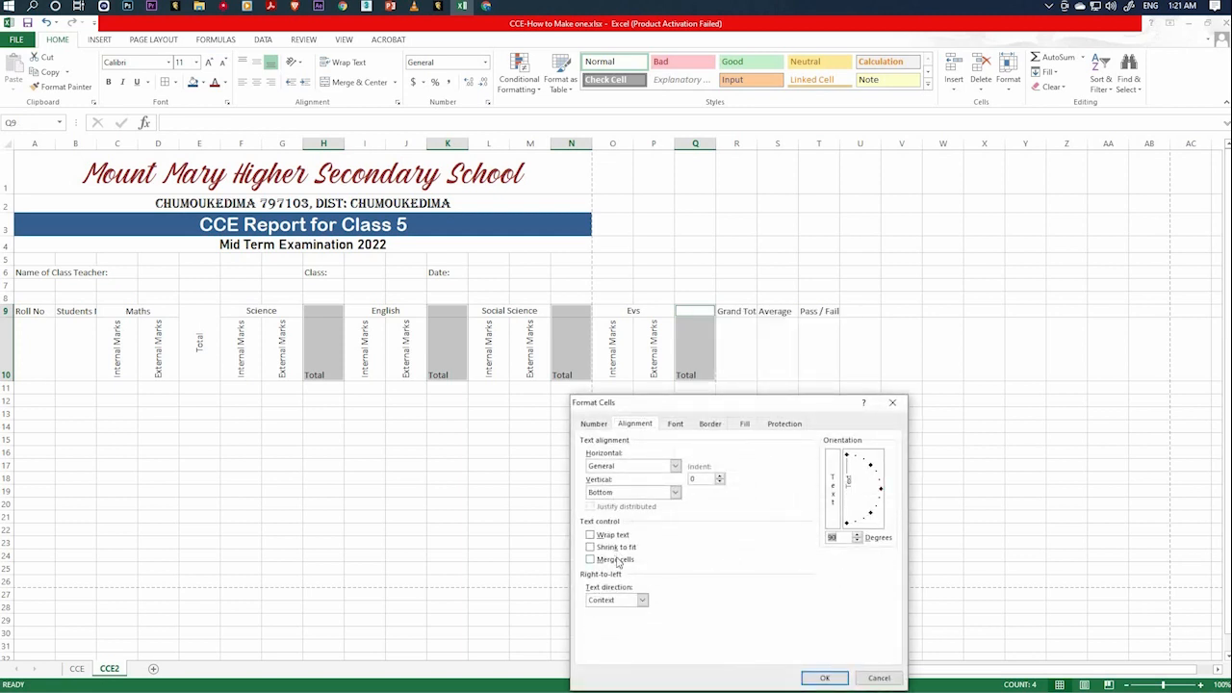
{"action": "left_click", "coordinate": [617, 560]}
{"action": "left_click", "coordinate": [675, 466]}
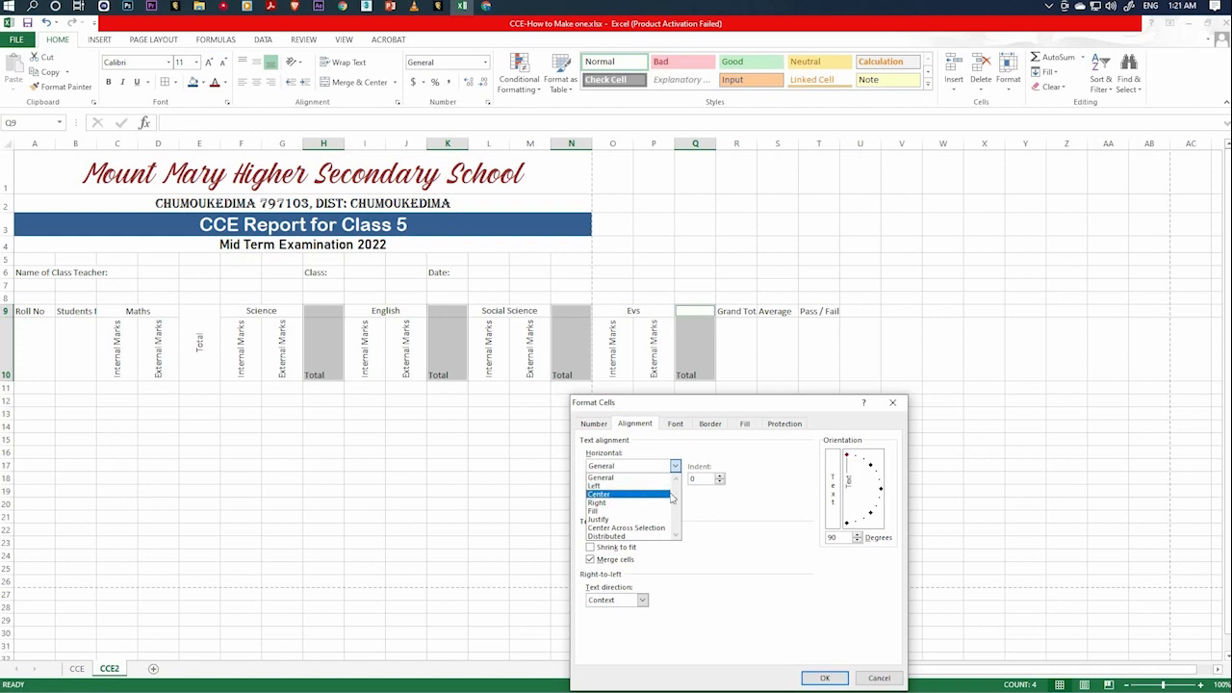
{"action": "left_click", "coordinate": [671, 494]}
{"action": "left_click", "coordinate": [674, 491]}
{"action": "left_click", "coordinate": [626, 510]}
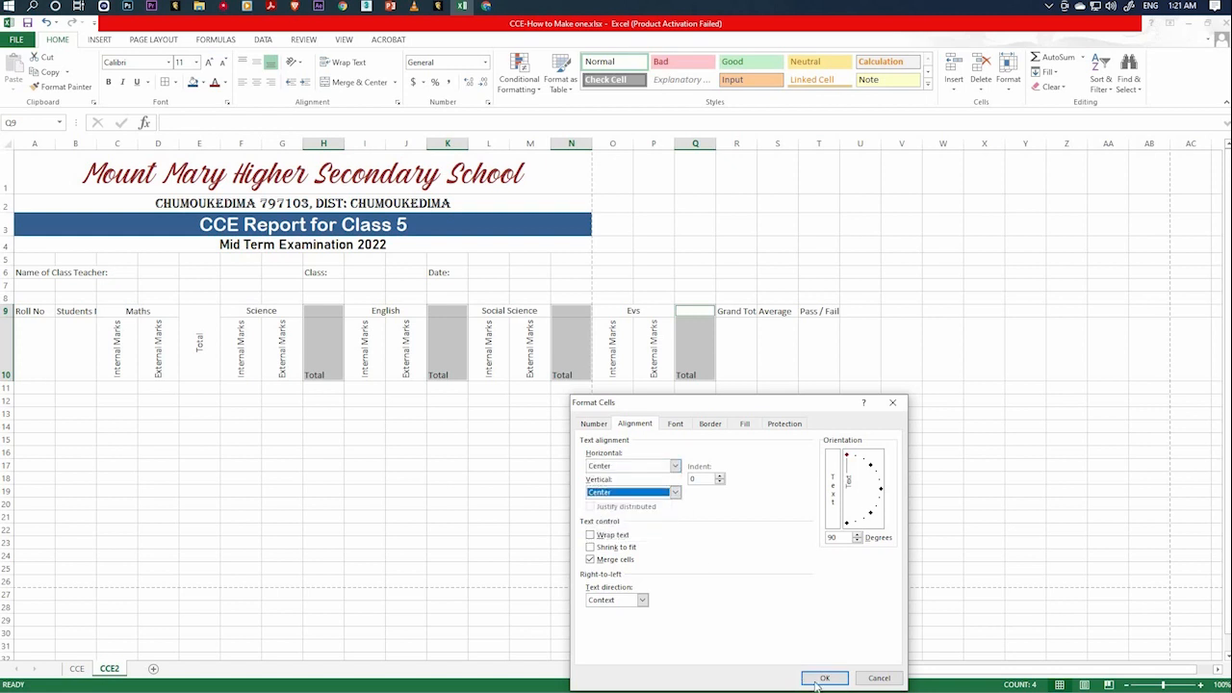
{"action": "left_click", "coordinate": [819, 679]}
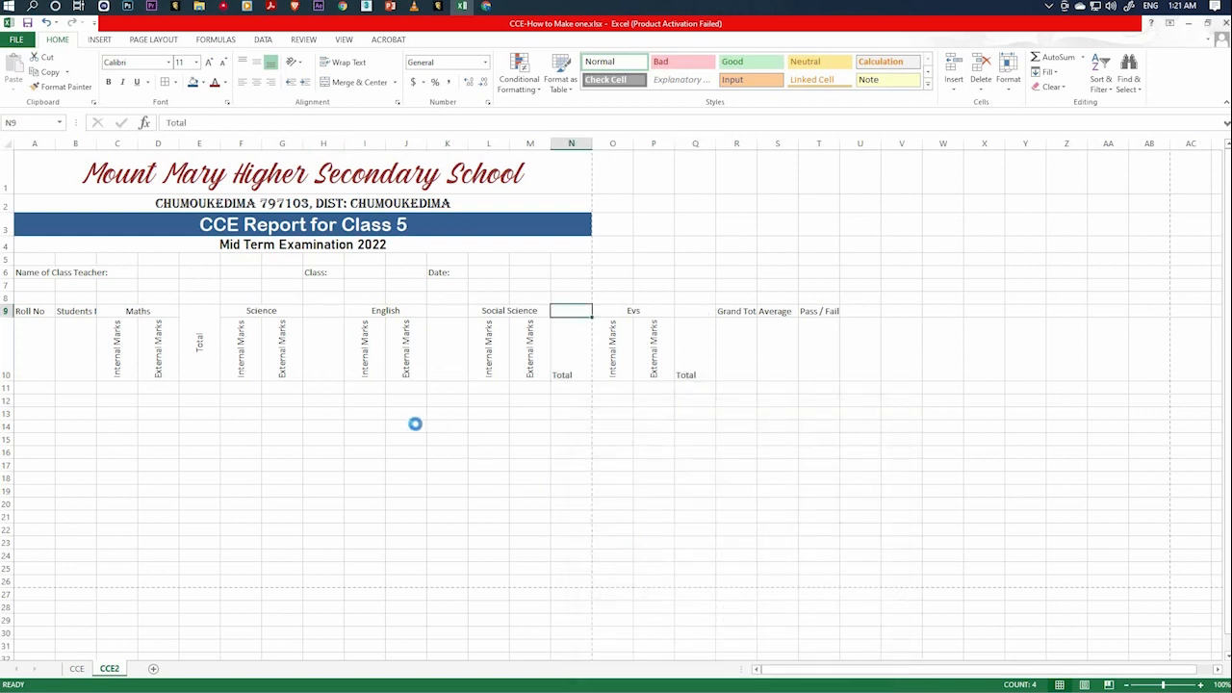
Review the merged subject headings, their Total cells and the rotated marks sub-headings from Maths through Social Science.
{"action": "left_click", "coordinate": [566, 370]}
{"action": "left_click", "coordinate": [444, 361]}
{"action": "left_click", "coordinate": [321, 354]}
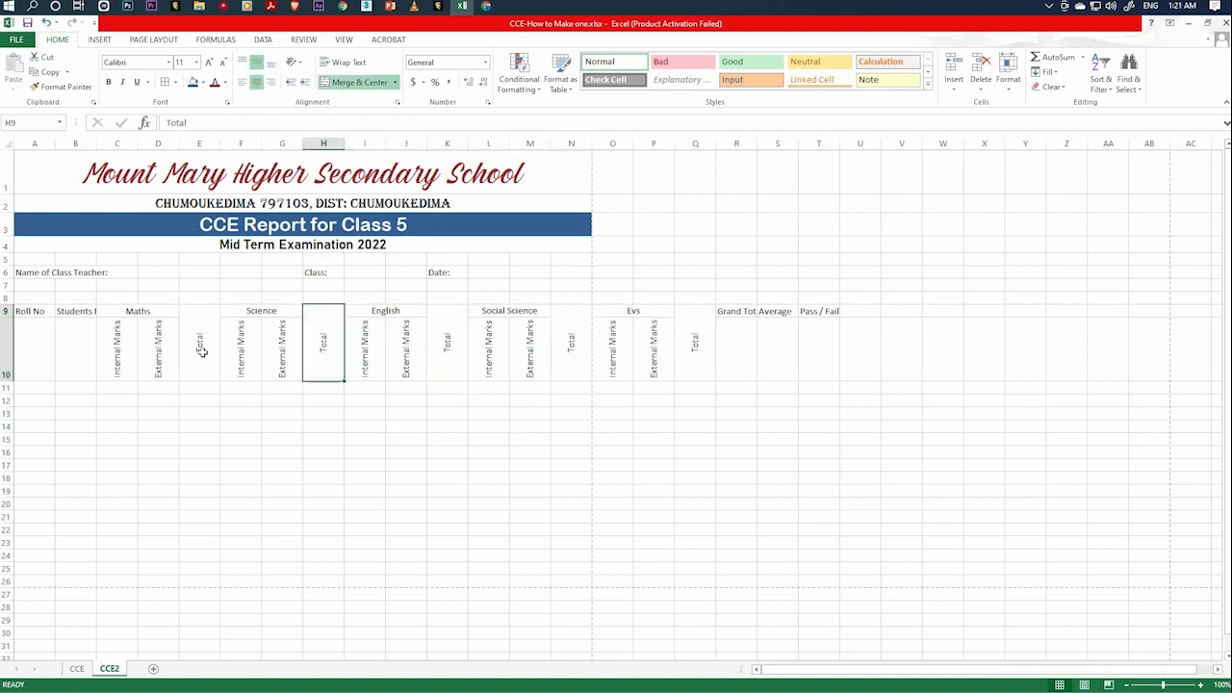
{"action": "left_click", "coordinate": [201, 353]}
{"action": "left_click", "coordinate": [142, 313]}
{"action": "left_click", "coordinate": [123, 350]}
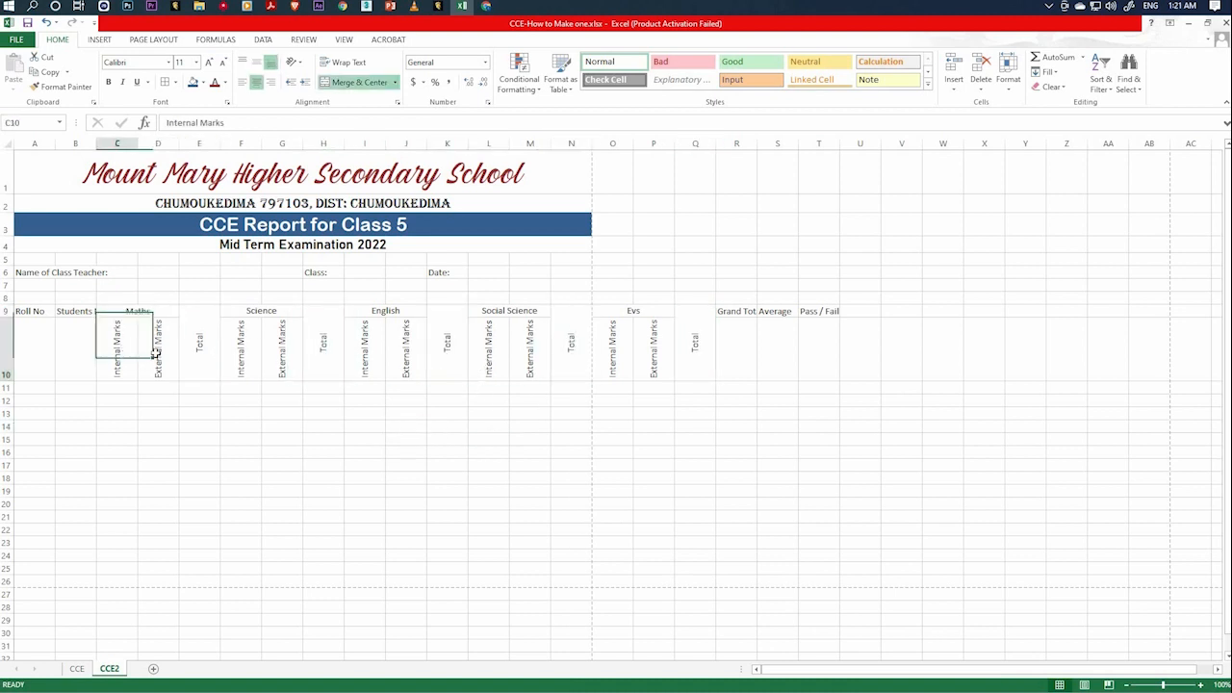
{"action": "left_click", "coordinate": [157, 356]}
{"action": "left_click", "coordinate": [251, 311]}
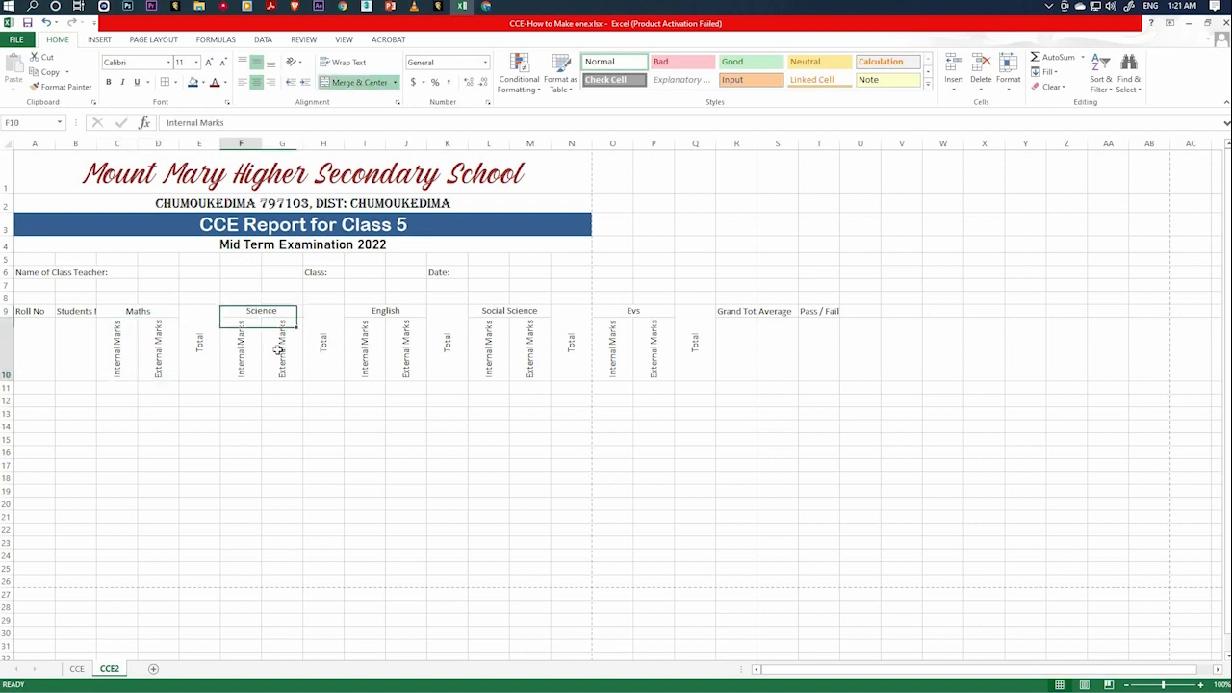
{"action": "left_click", "coordinate": [278, 344]}
{"action": "left_click", "coordinate": [367, 347]}
{"action": "left_click", "coordinate": [406, 348]}
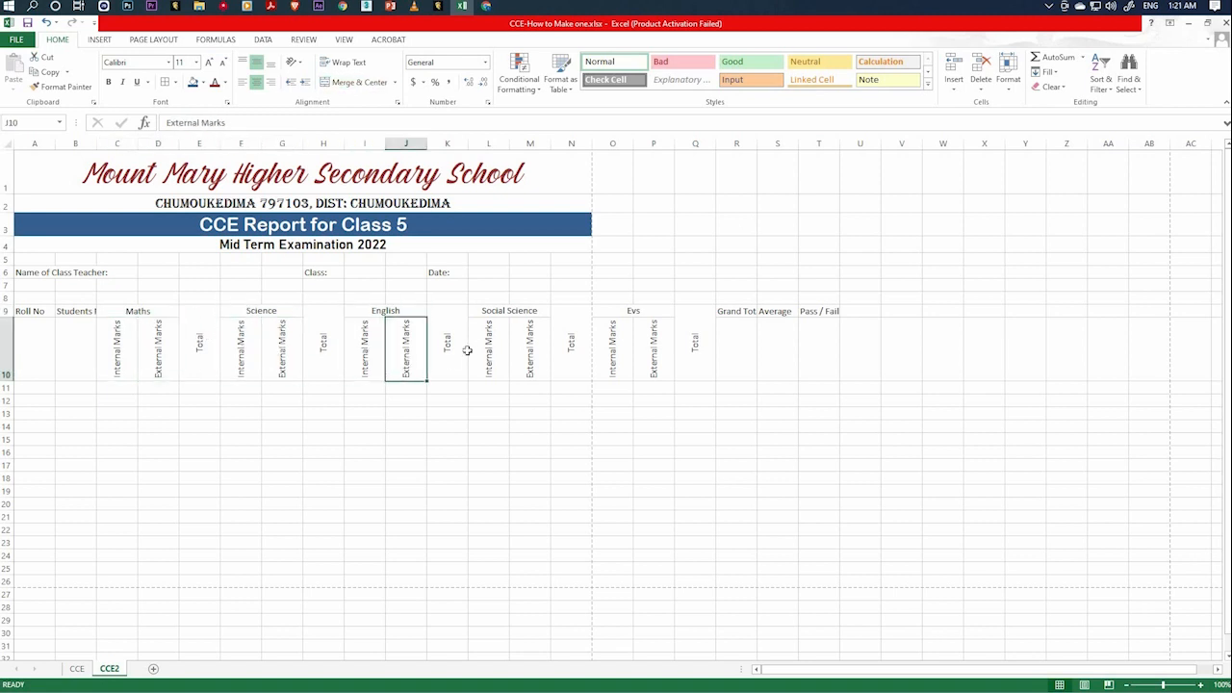
{"action": "key", "text": "Right"}
{"action": "left_click", "coordinate": [509, 311]}
{"action": "left_click", "coordinate": [492, 345]}
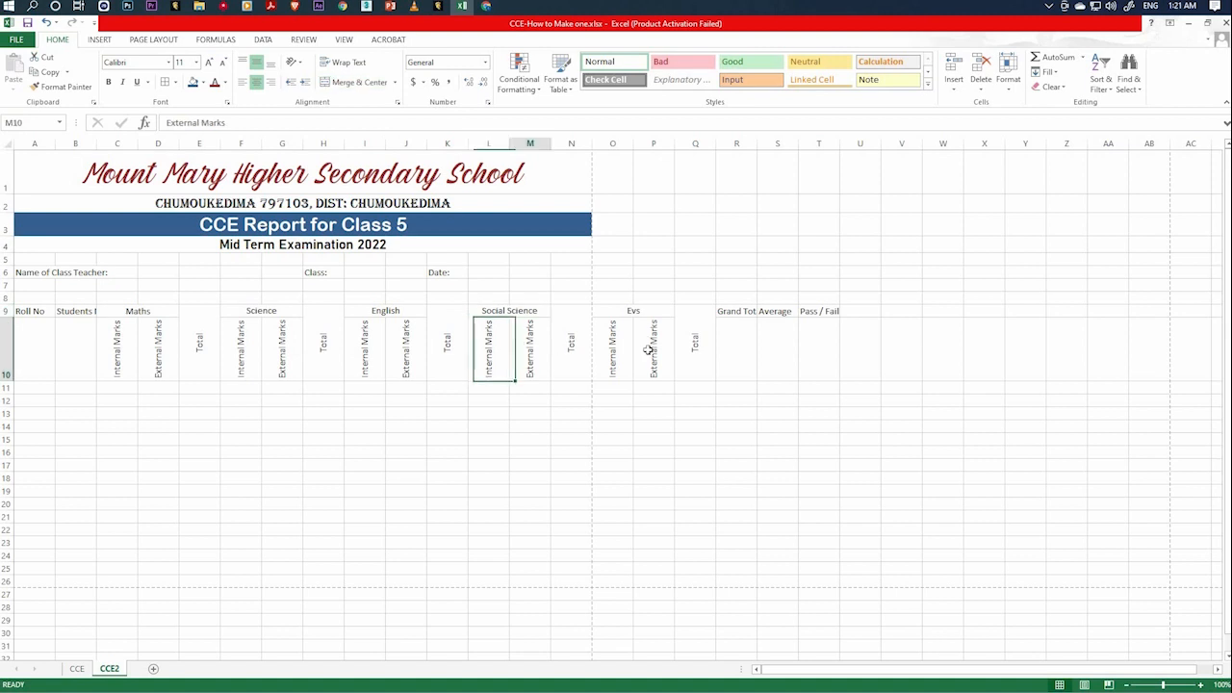
{"action": "left_click", "coordinate": [529, 349]}
{"action": "left_click", "coordinate": [740, 342]}
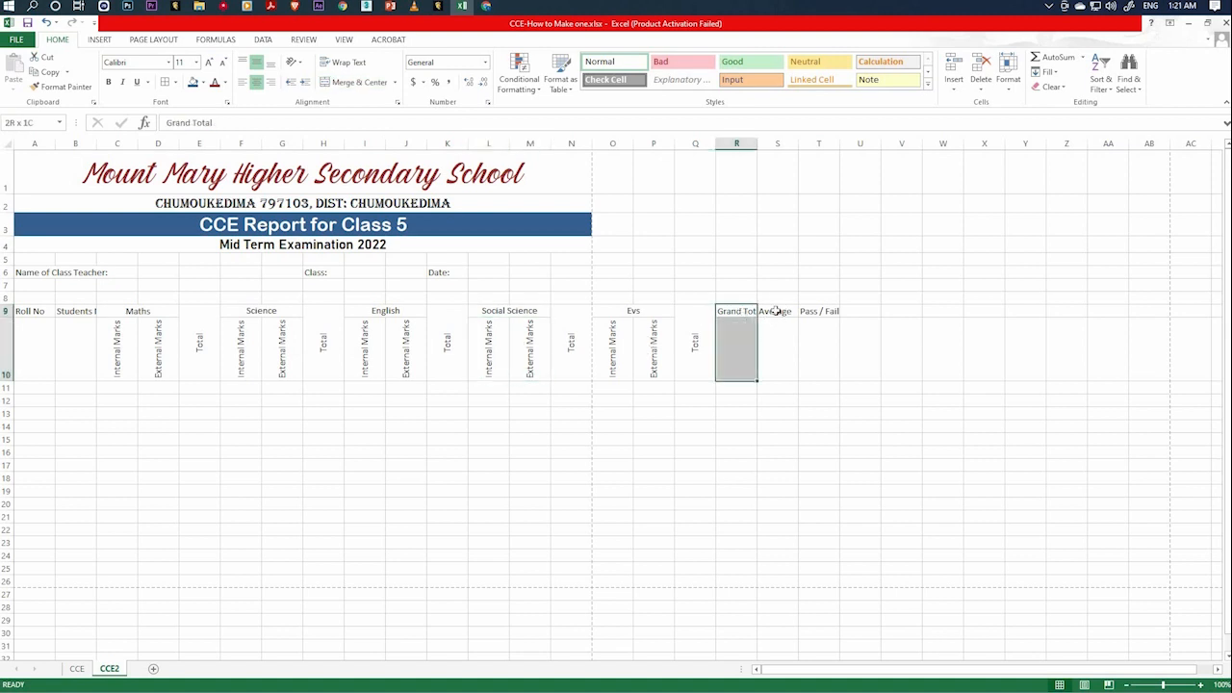
{"action": "left_click", "coordinate": [772, 332]}
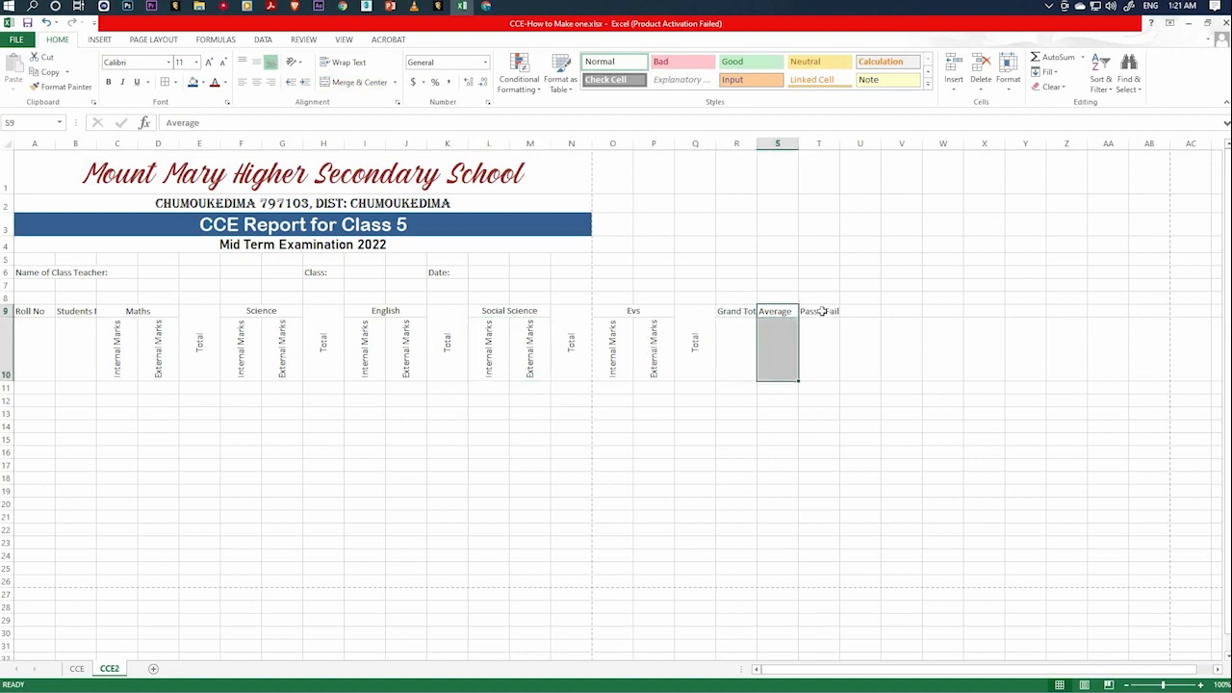
{"action": "left_click", "coordinate": [820, 332]}
{"action": "left_click_drag", "start_coordinate": [735, 311], "coordinate": [808, 361]}
{"action": "left_click", "coordinate": [741, 349]}
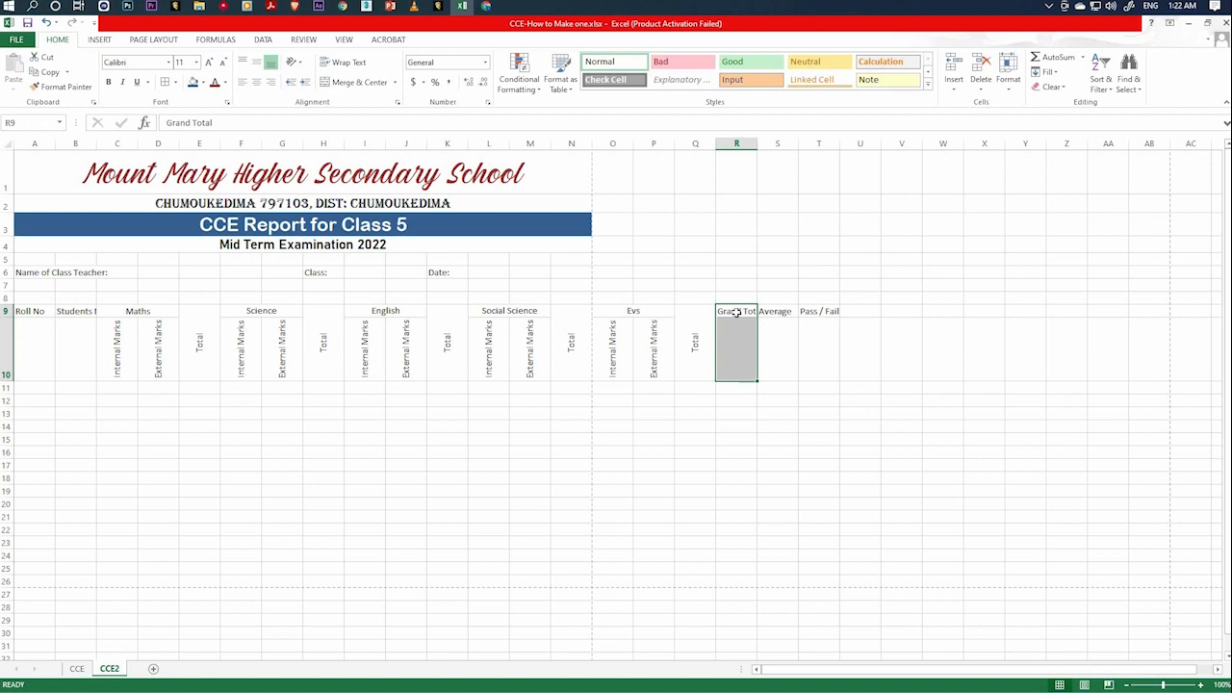
Rotate the Grand Total, Average and Pass / Fail headings 90 degrees over rows 9–10 and center them horizontally and vertically.
{"action": "left_click", "coordinate": [736, 311]}
{"action": "left_click_drag", "start_coordinate": [736, 313], "coordinate": [736, 336]}
{"action": "left_click", "coordinate": [780, 332], "text": "ctrl"}
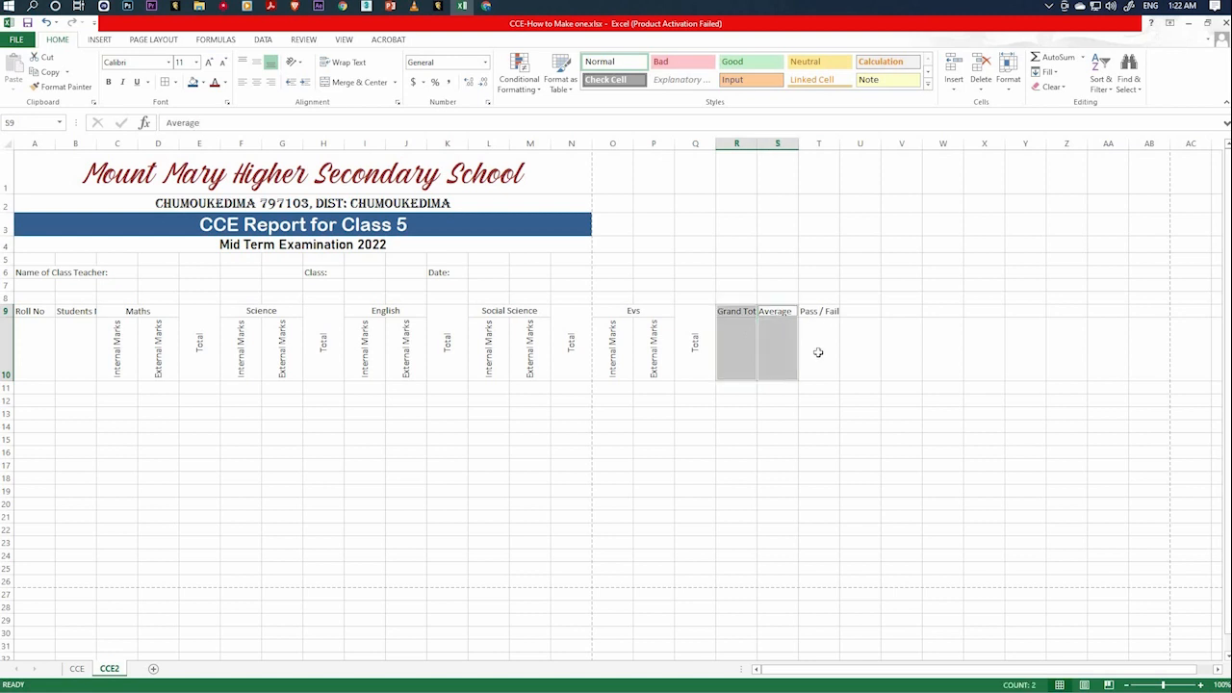
{"action": "left_click", "coordinate": [818, 350], "text": "ctrl"}
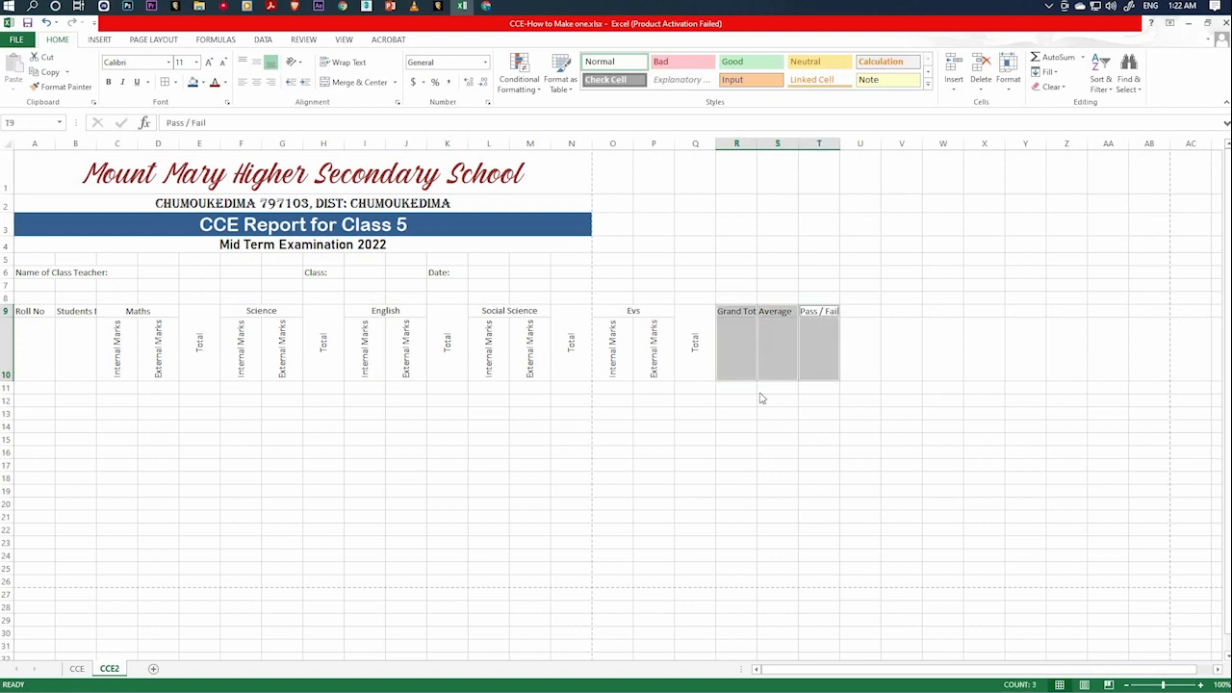
{"action": "right_click", "coordinate": [742, 342]}
{"action": "left_click", "coordinate": [780, 564]}
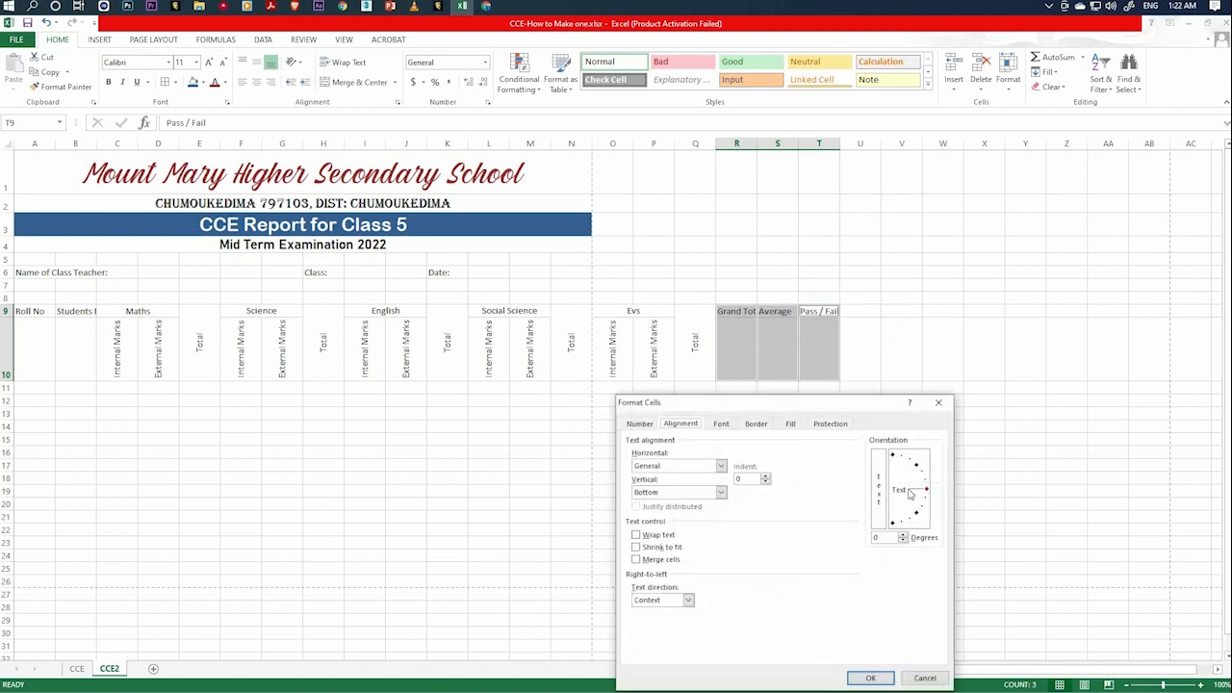
{"action": "left_click", "coordinate": [892, 455]}
{"action": "left_click", "coordinate": [720, 467]}
{"action": "left_click", "coordinate": [679, 492]}
{"action": "left_click", "coordinate": [720, 491]}
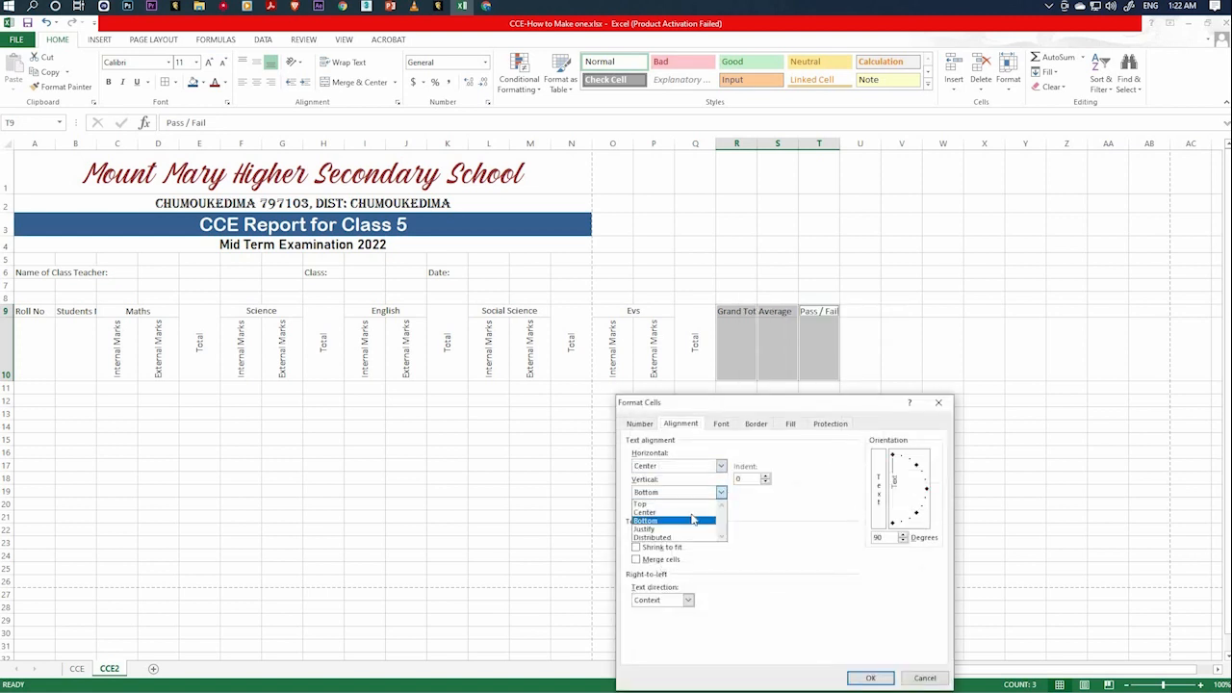
{"action": "left_click", "coordinate": [640, 503]}
{"action": "left_click", "coordinate": [870, 677]}
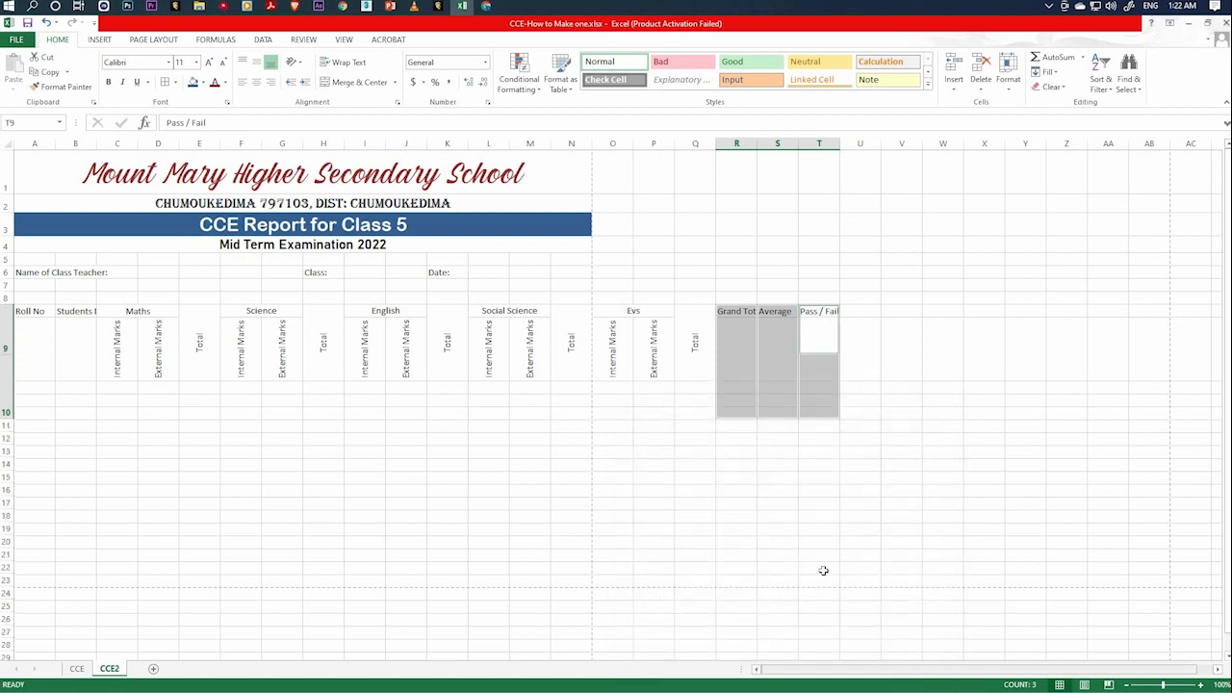
Merge the Grand Total, Average and Pass / Fail heading cells each over rows 9–10.
{"action": "left_click", "coordinate": [771, 494]}
{"action": "left_click_drag", "start_coordinate": [738, 344], "coordinate": [739, 382]}
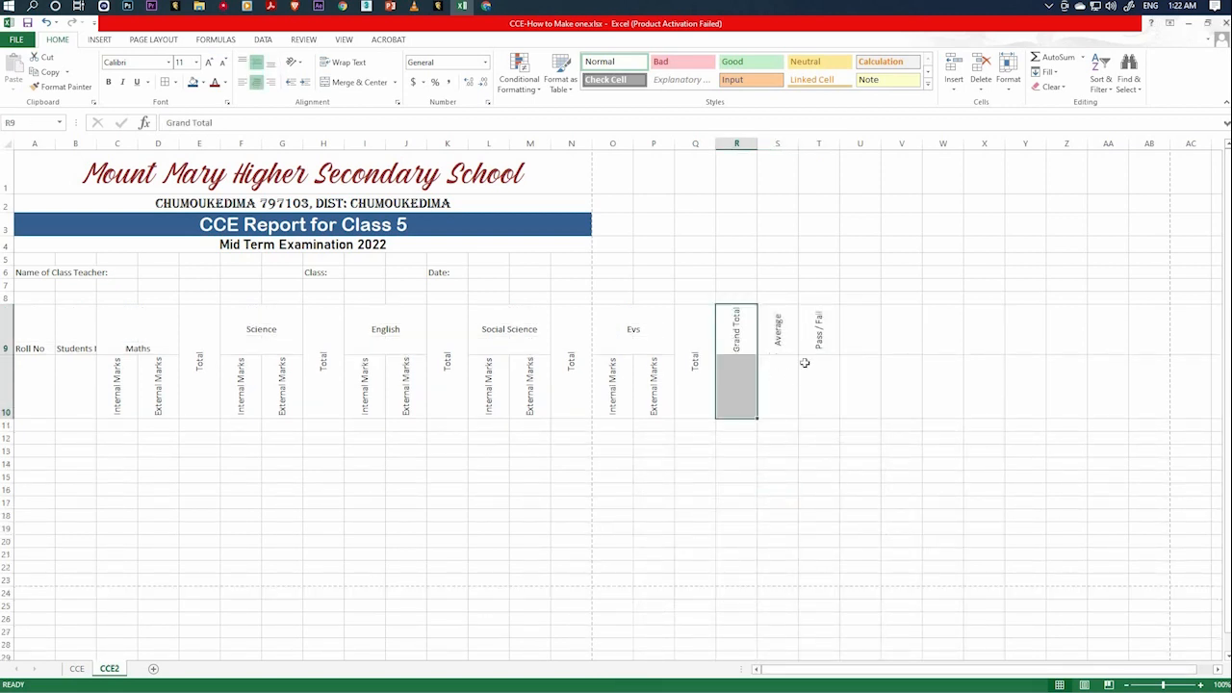
{"action": "left_click_drag", "start_coordinate": [808, 332], "coordinate": [744, 378]}
{"action": "right_click", "coordinate": [752, 388]}
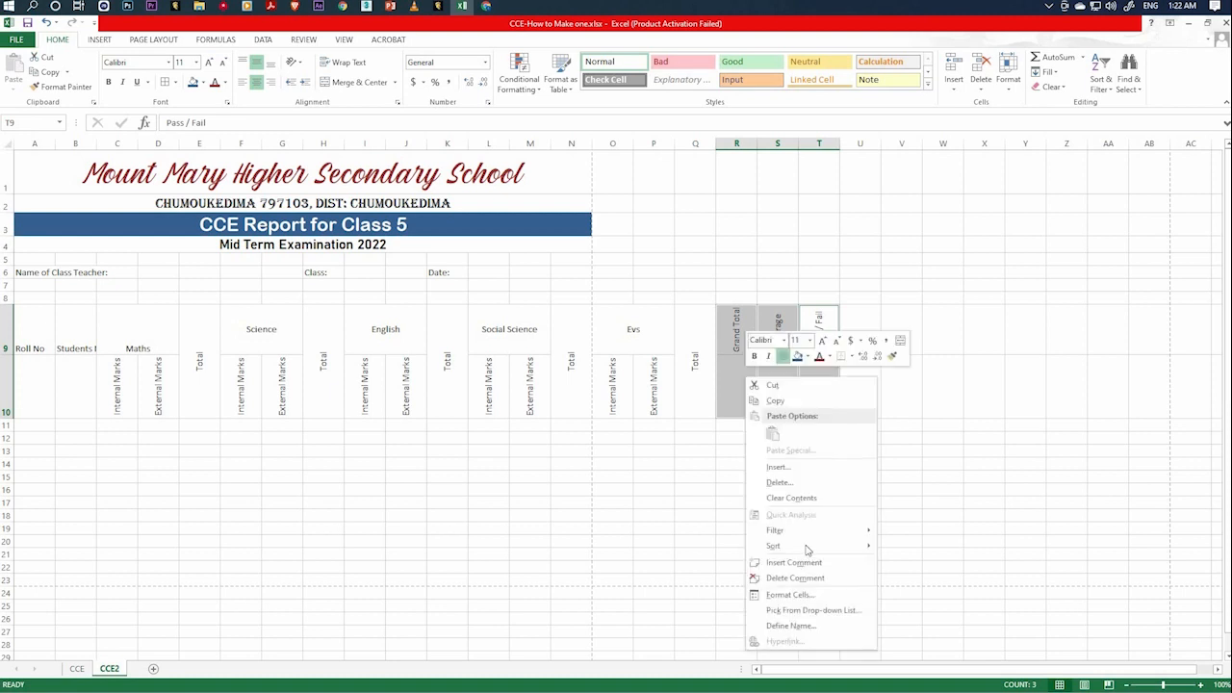
{"action": "left_click", "coordinate": [810, 594]}
{"action": "left_click", "coordinate": [684, 562]}
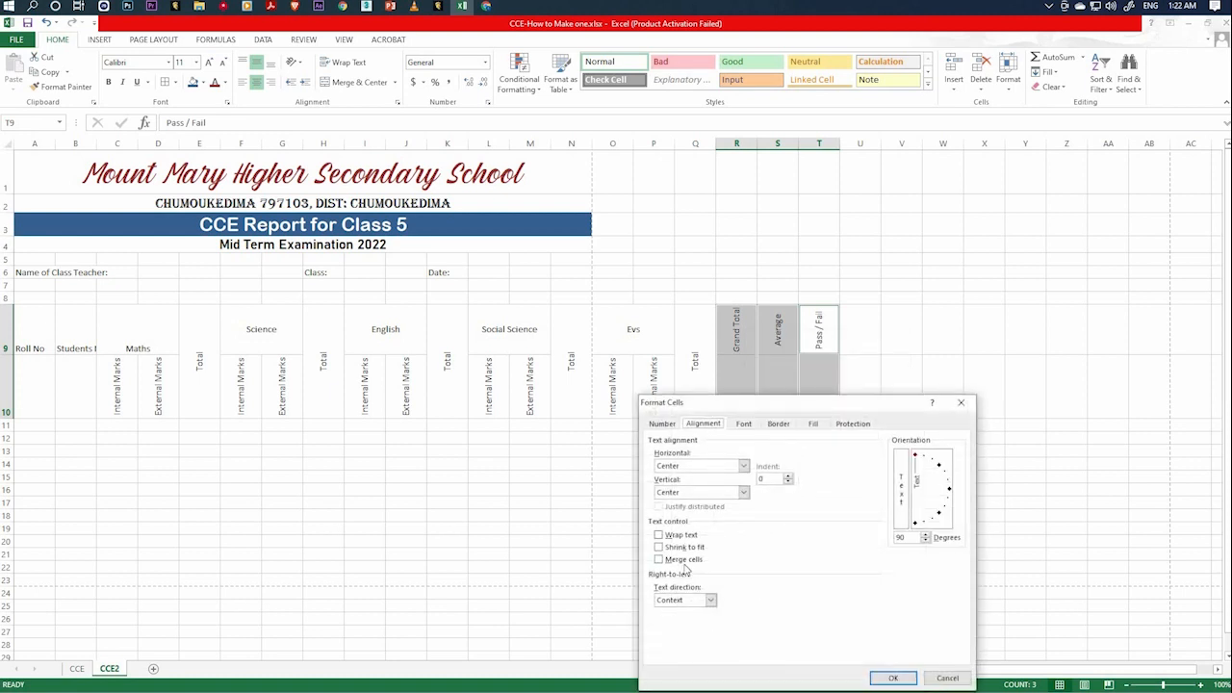
{"action": "left_click", "coordinate": [894, 678]}
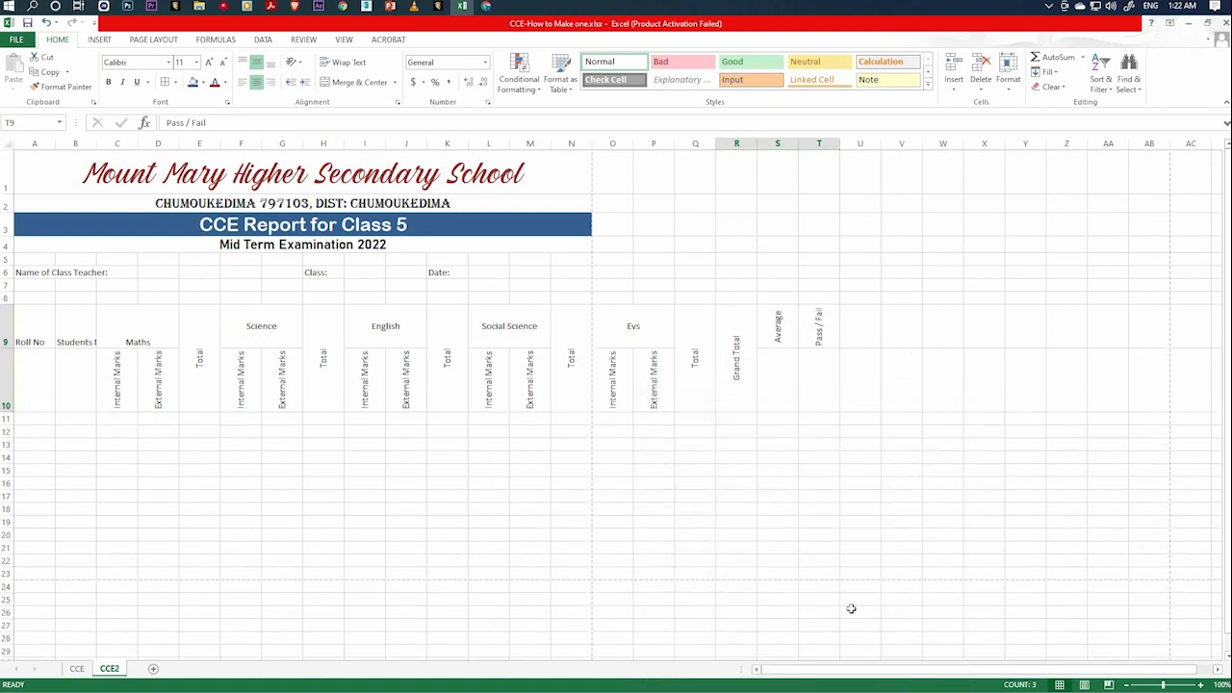
{"action": "left_click", "coordinate": [742, 440]}
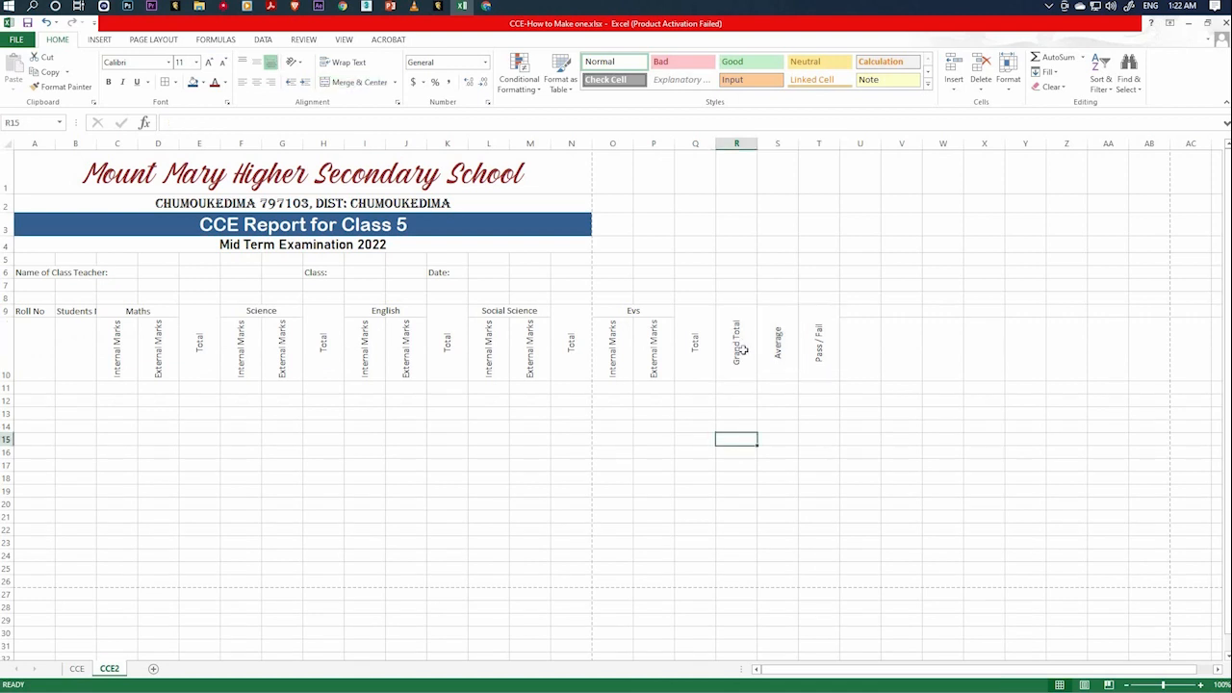
Review the rotated headings from Pass / Fail back to Maths and compare them with the finished report on the CCE sheet.
{"action": "left_click", "coordinate": [742, 342]}
{"action": "left_click", "coordinate": [791, 372]}
{"action": "left_click", "coordinate": [807, 373]}
{"action": "left_click", "coordinate": [760, 368]}
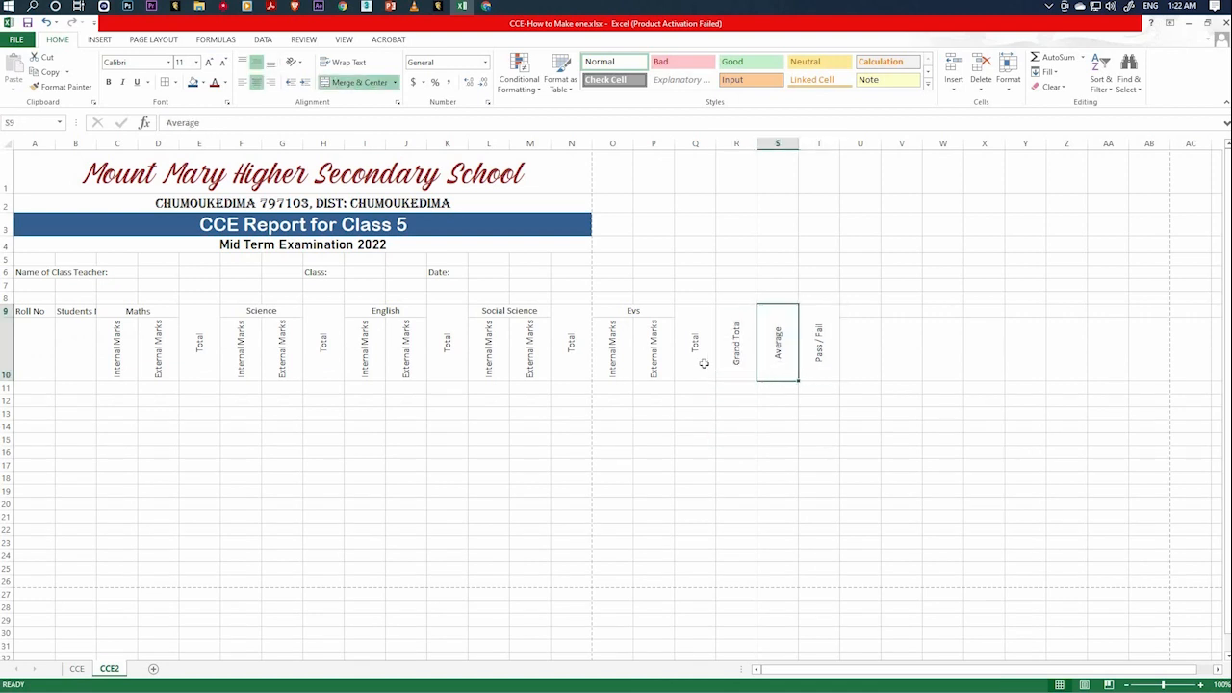
{"action": "left_click", "coordinate": [737, 362]}
{"action": "left_click", "coordinate": [700, 364]}
{"action": "left_click", "coordinate": [623, 367]}
{"action": "left_click", "coordinate": [569, 364]}
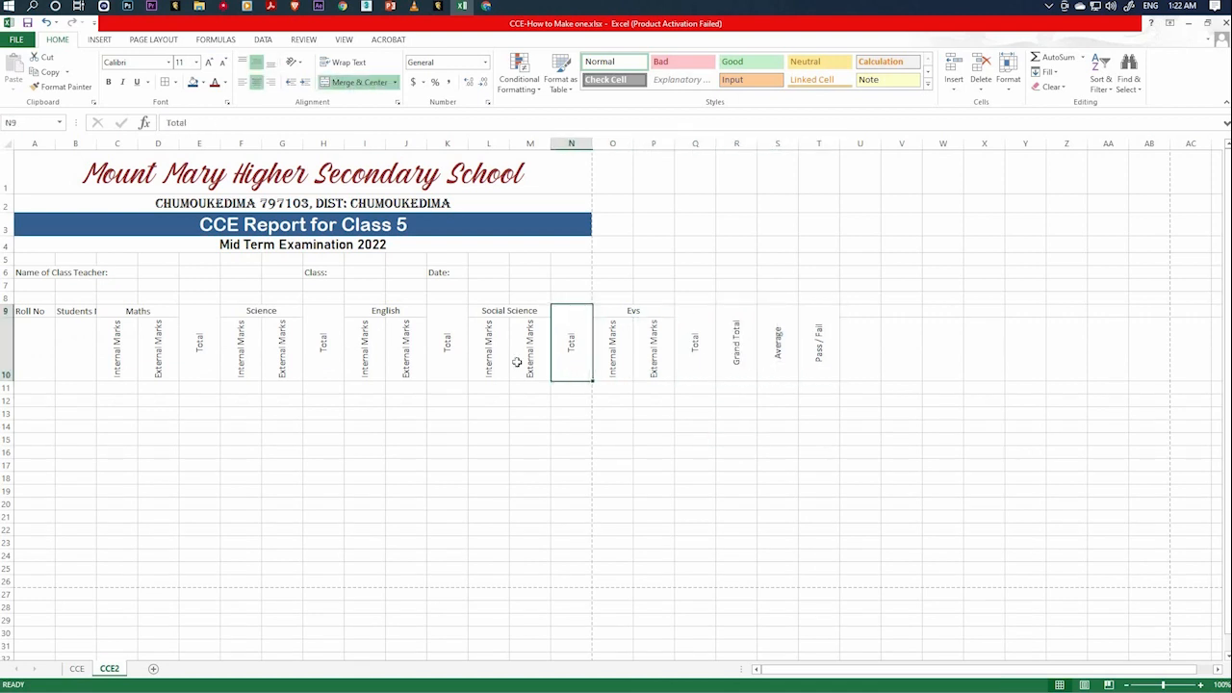
{"action": "left_click", "coordinate": [528, 362]}
{"action": "left_click", "coordinate": [488, 356]}
{"action": "left_click", "coordinate": [400, 350]}
{"action": "left_click", "coordinate": [360, 352]}
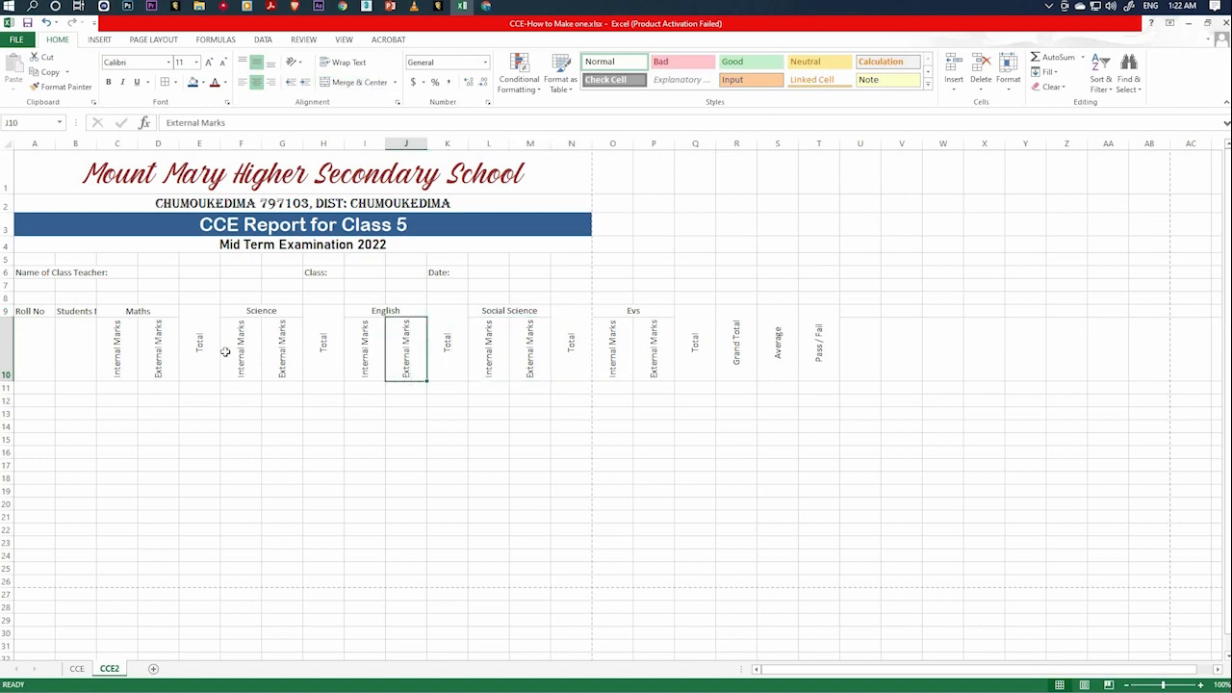
{"action": "left_click", "coordinate": [256, 350]}
{"action": "left_click", "coordinate": [280, 351]}
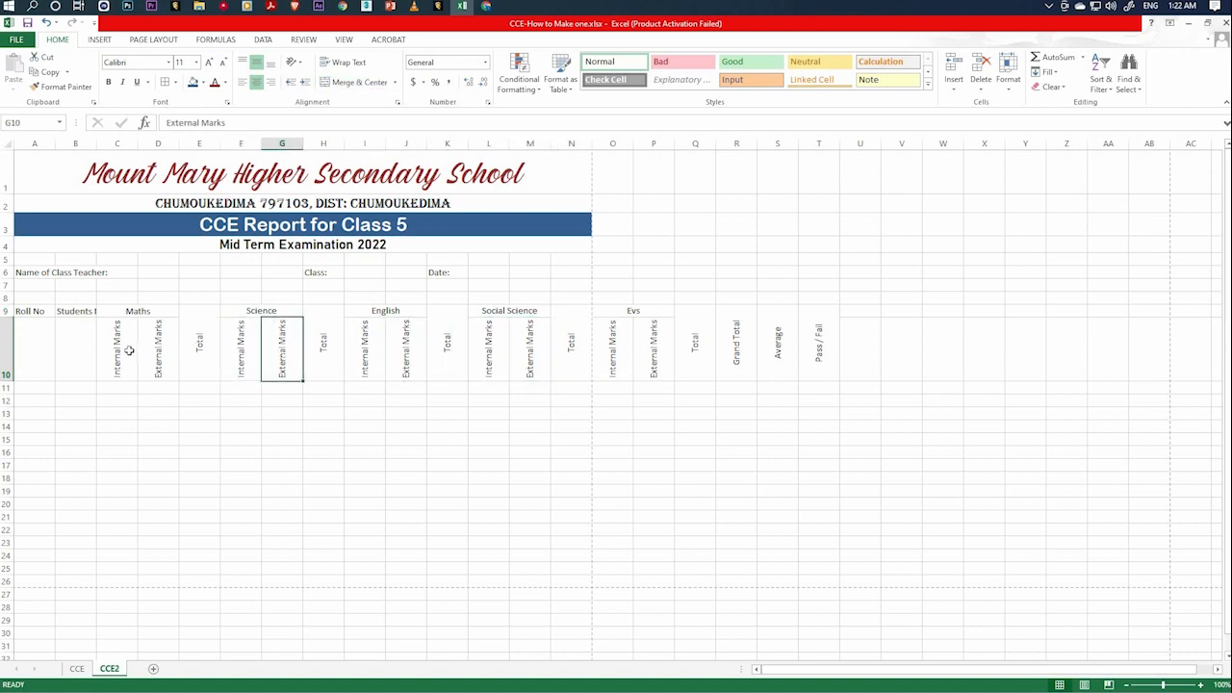
{"action": "left_click", "coordinate": [159, 352]}
{"action": "left_click", "coordinate": [116, 352]}
{"action": "left_click", "coordinate": [76, 667]}
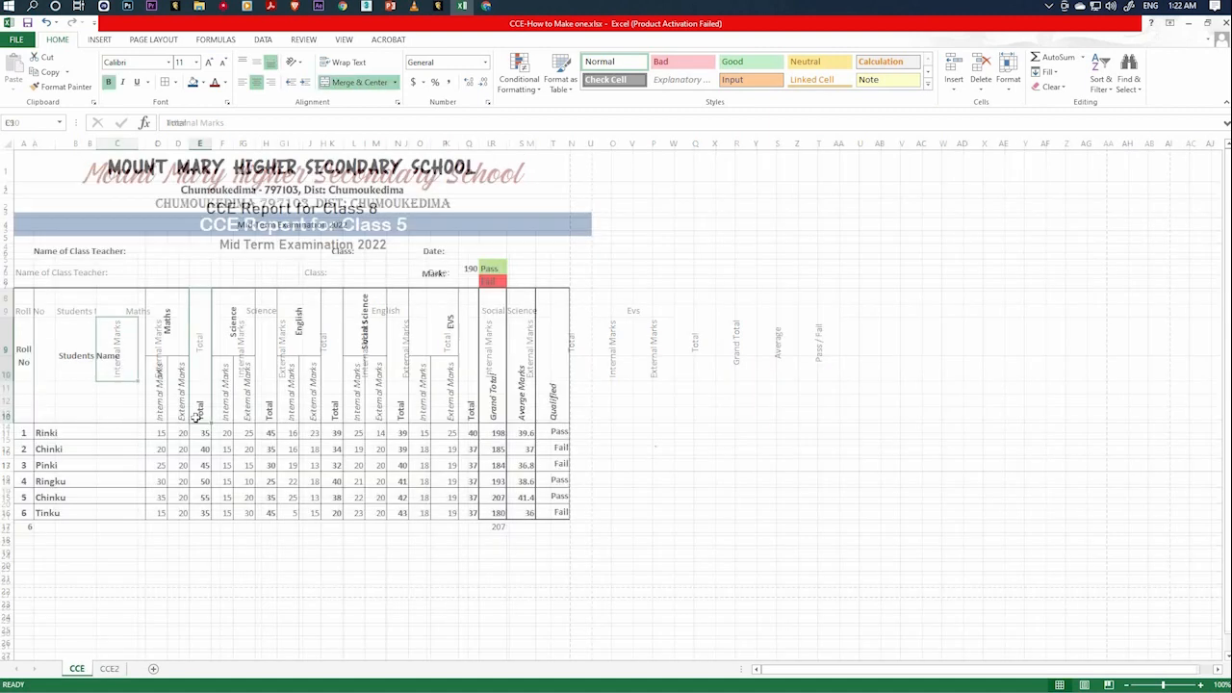
{"action": "left_click", "coordinate": [109, 668]}
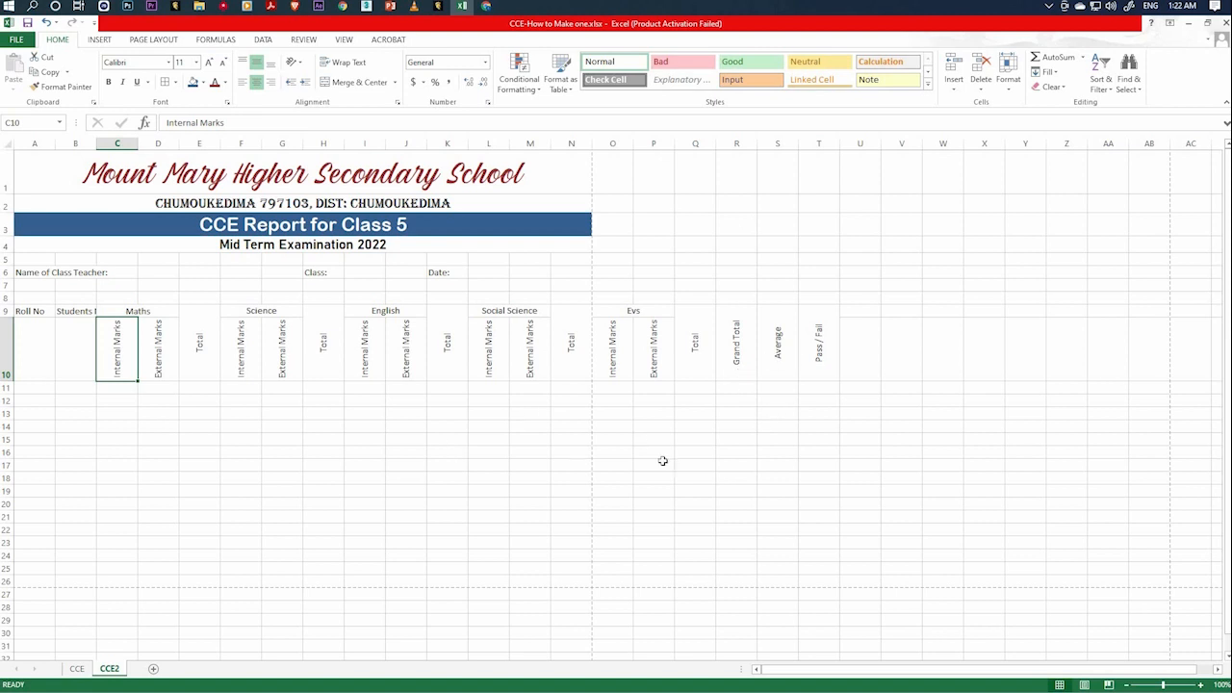
Check the CCE2 print preview and examine which heading columns from the Social Science Total to Pass / Fail fit the page.
{"action": "left_click", "coordinate": [17, 40]}
{"action": "left_click", "coordinate": [42, 228]}
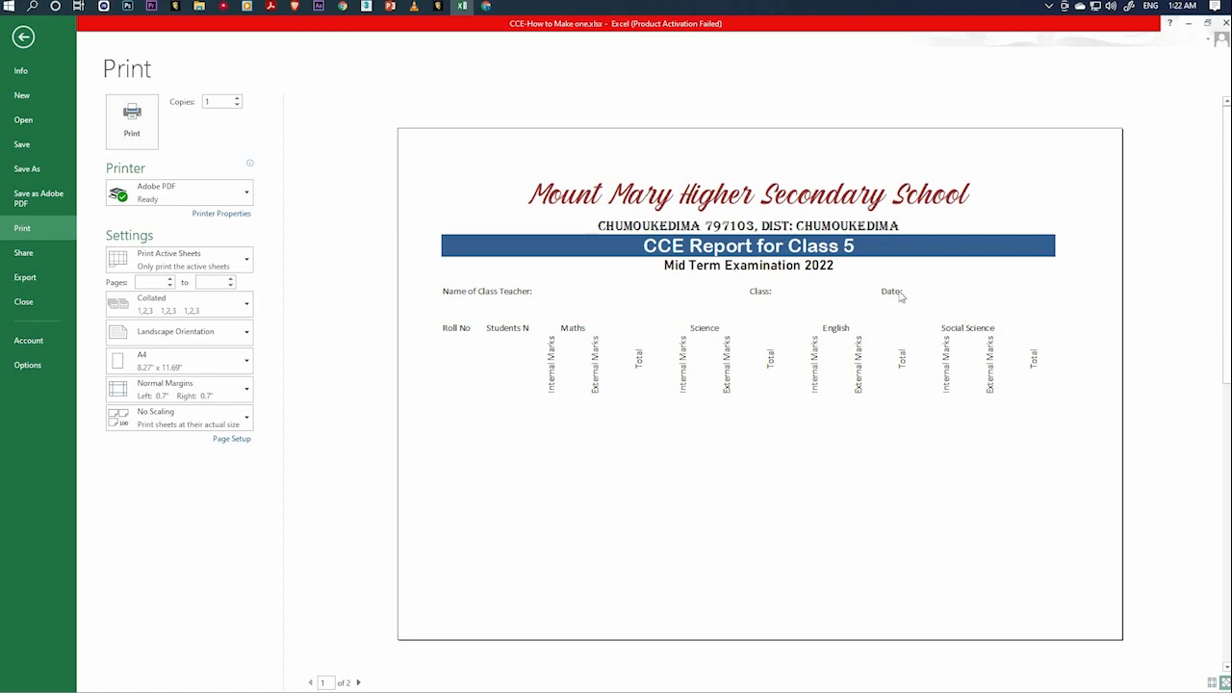
{"action": "left_click", "coordinate": [23, 38]}
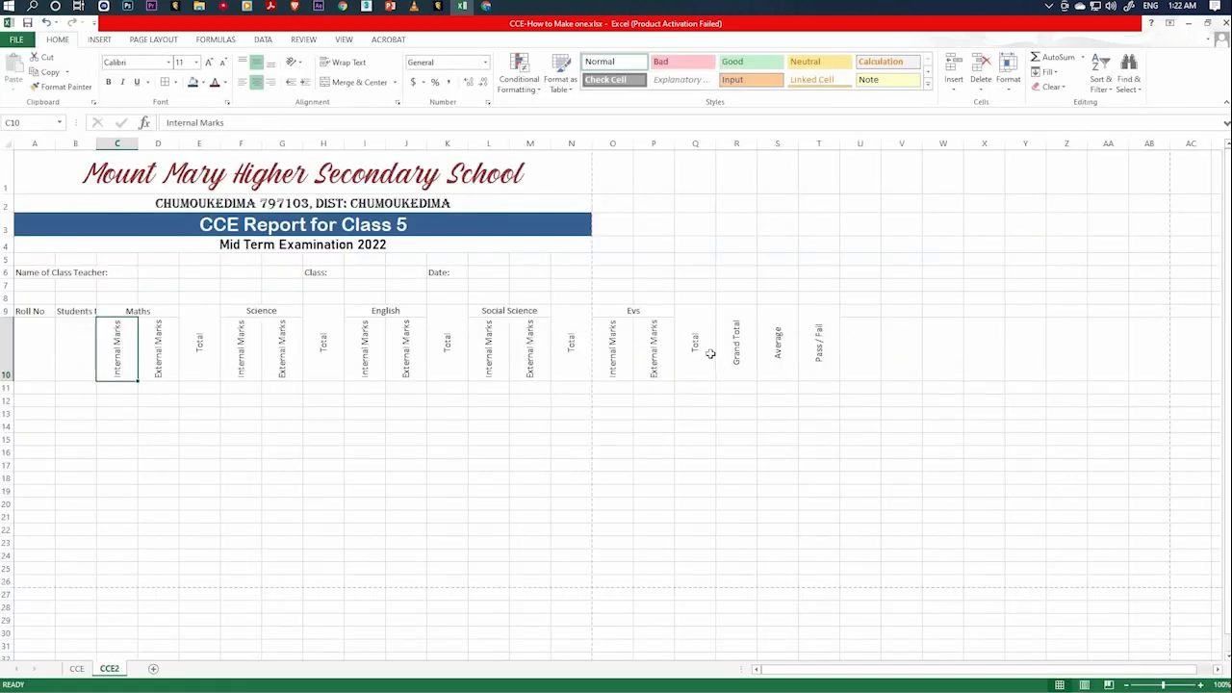
{"action": "left_click", "coordinate": [577, 349]}
{"action": "left_click", "coordinate": [620, 348]}
{"action": "left_click", "coordinate": [664, 352]}
{"action": "left_click", "coordinate": [696, 354]}
{"action": "left_click", "coordinate": [737, 354]}
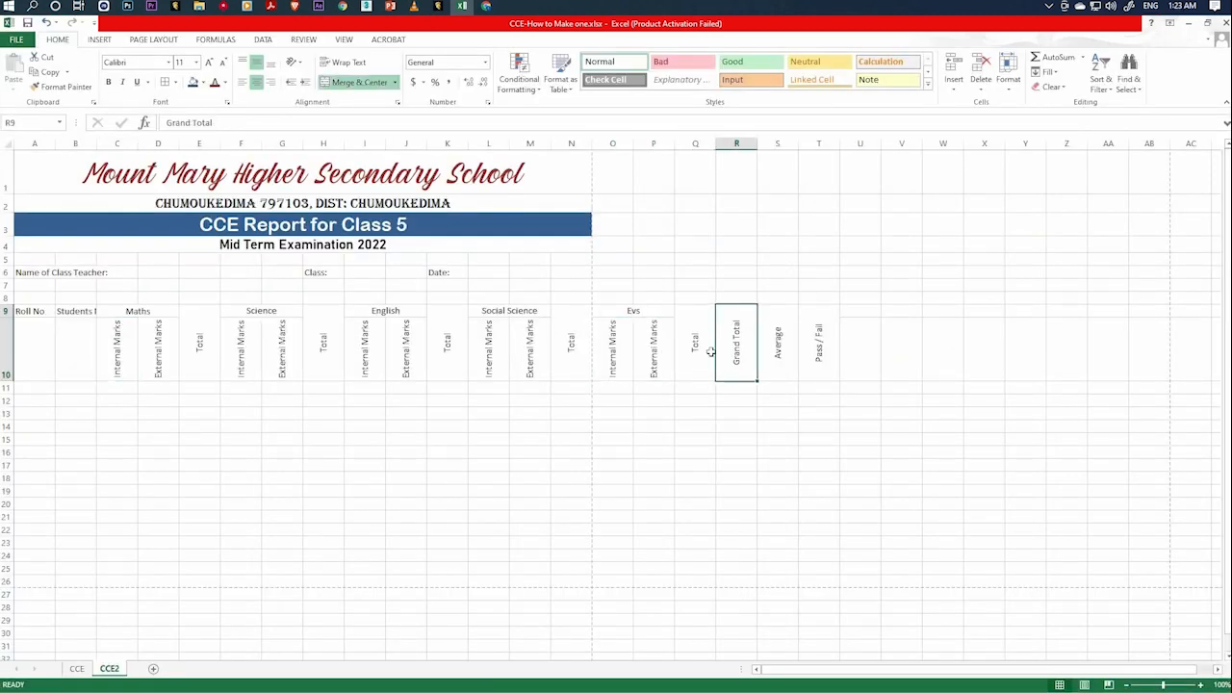
{"action": "left_click_drag", "start_coordinate": [777, 354], "coordinate": [813, 354]}
{"action": "left_click", "coordinate": [576, 358]}
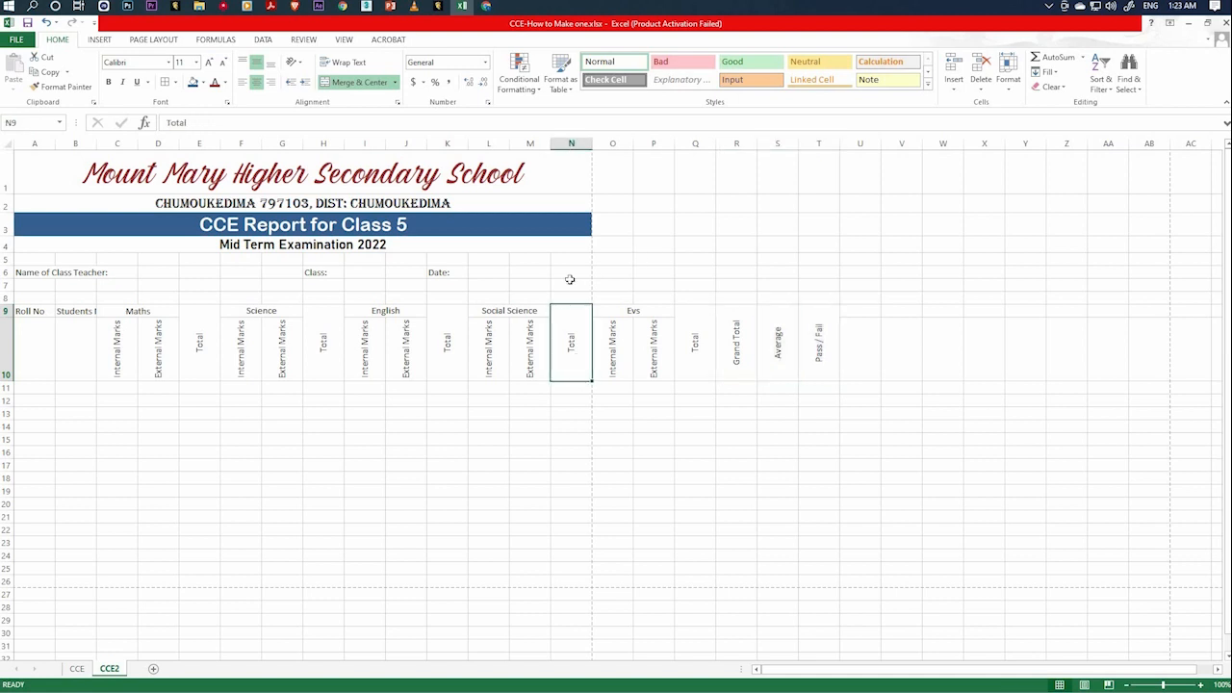
Narrow column C under Maths Internal Marks and column A holding Roll No.
{"action": "left_click", "coordinate": [695, 426]}
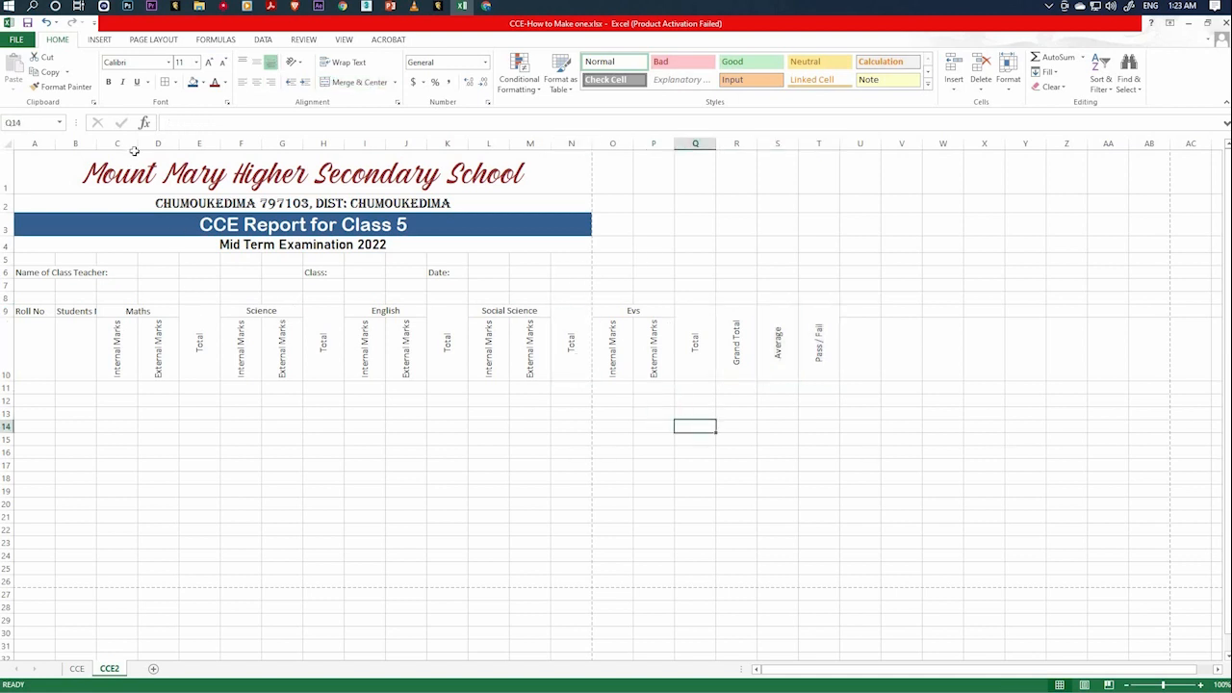
{"action": "left_click_drag", "start_coordinate": [136, 144], "coordinate": [112, 152]}
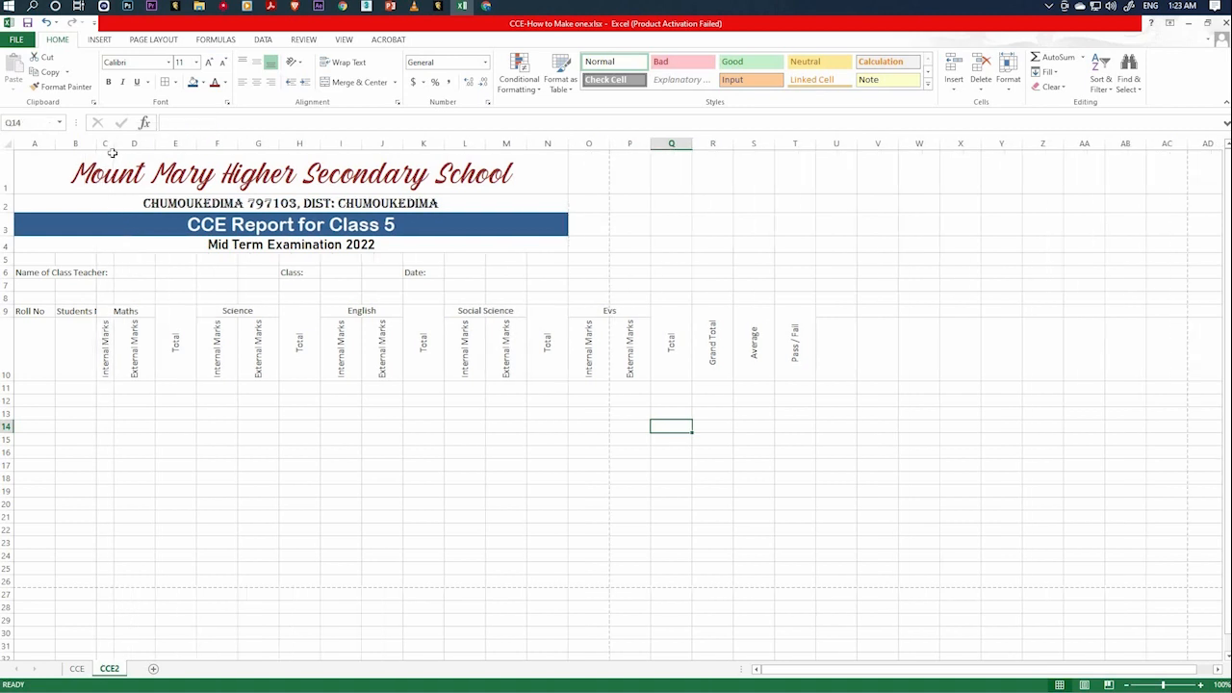
{"action": "left_click", "coordinate": [39, 323]}
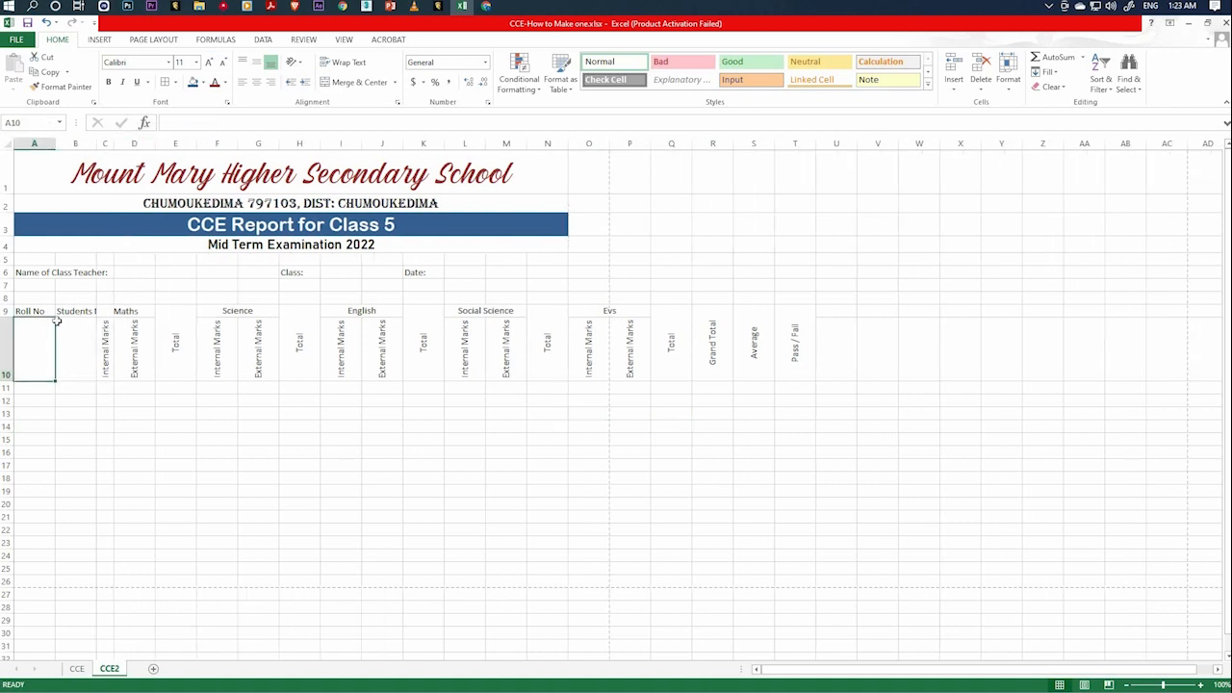
{"action": "left_click", "coordinate": [38, 311]}
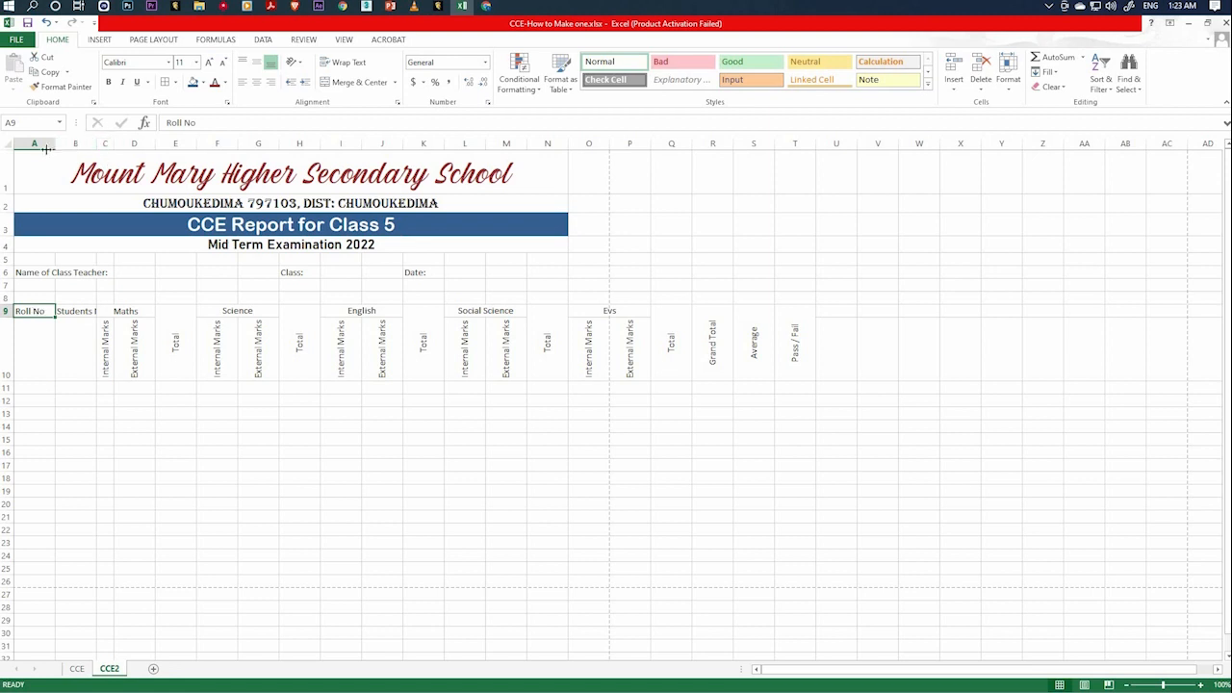
{"action": "left_click_drag", "start_coordinate": [55, 146], "coordinate": [33, 146]}
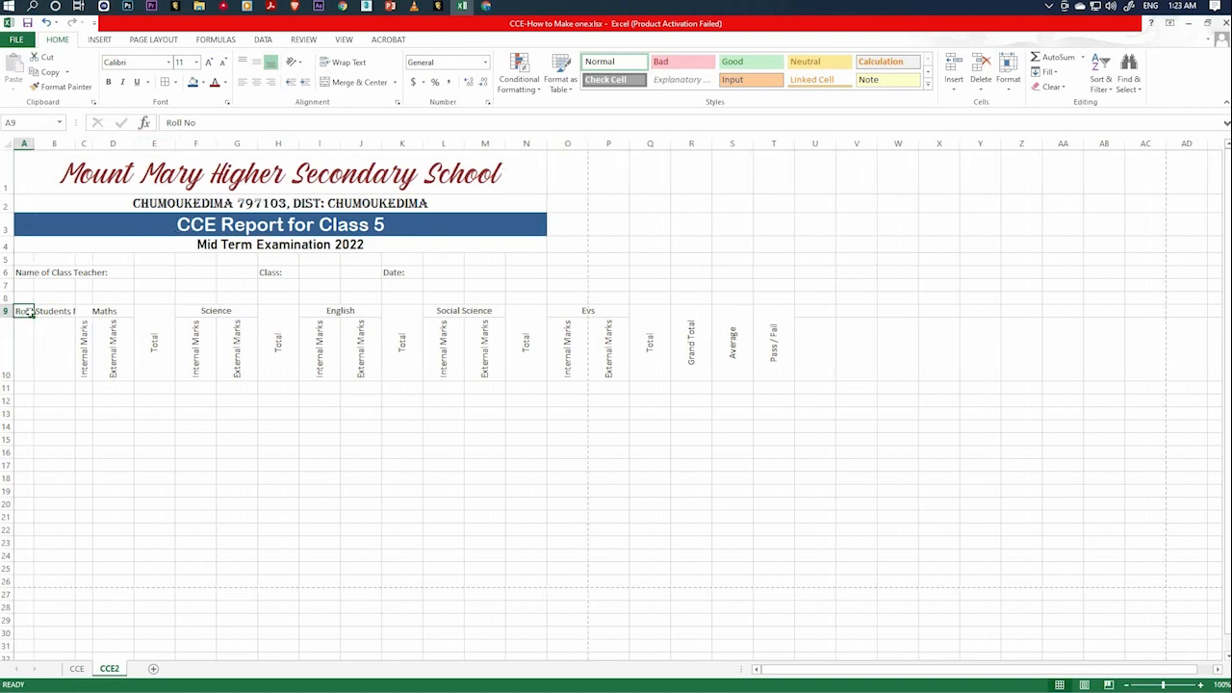
{"action": "left_click", "coordinate": [152, 412]}
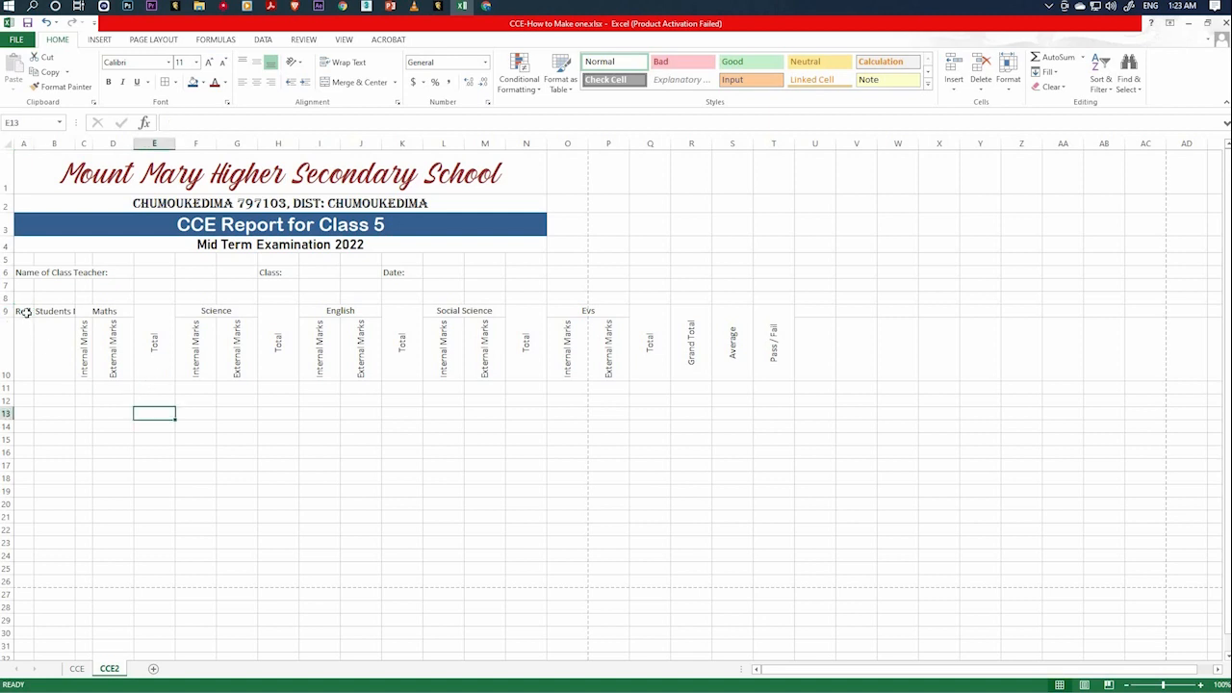
Wrap the Roll No heading in A9 and adjust column A's width to fit the two-line text.
{"action": "left_click", "coordinate": [25, 311]}
{"action": "right_click", "coordinate": [26, 312]}
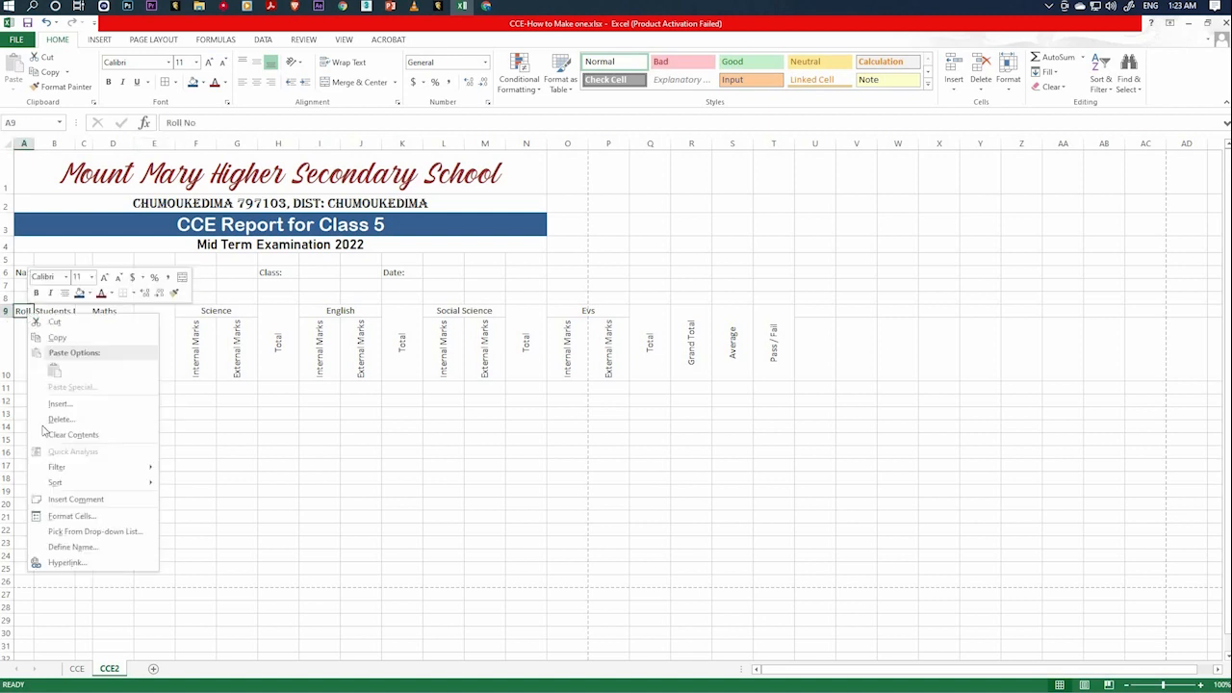
{"action": "left_click", "coordinate": [87, 517]}
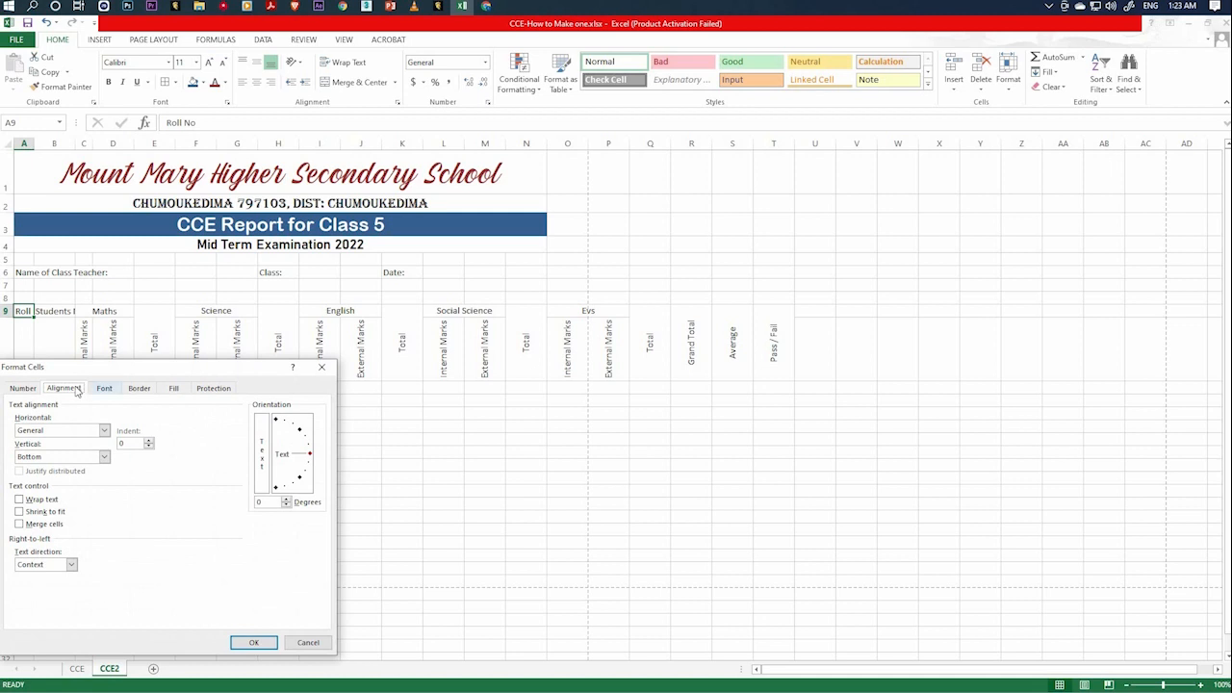
{"action": "left_click", "coordinate": [18, 511]}
{"action": "left_click", "coordinate": [19, 499]}
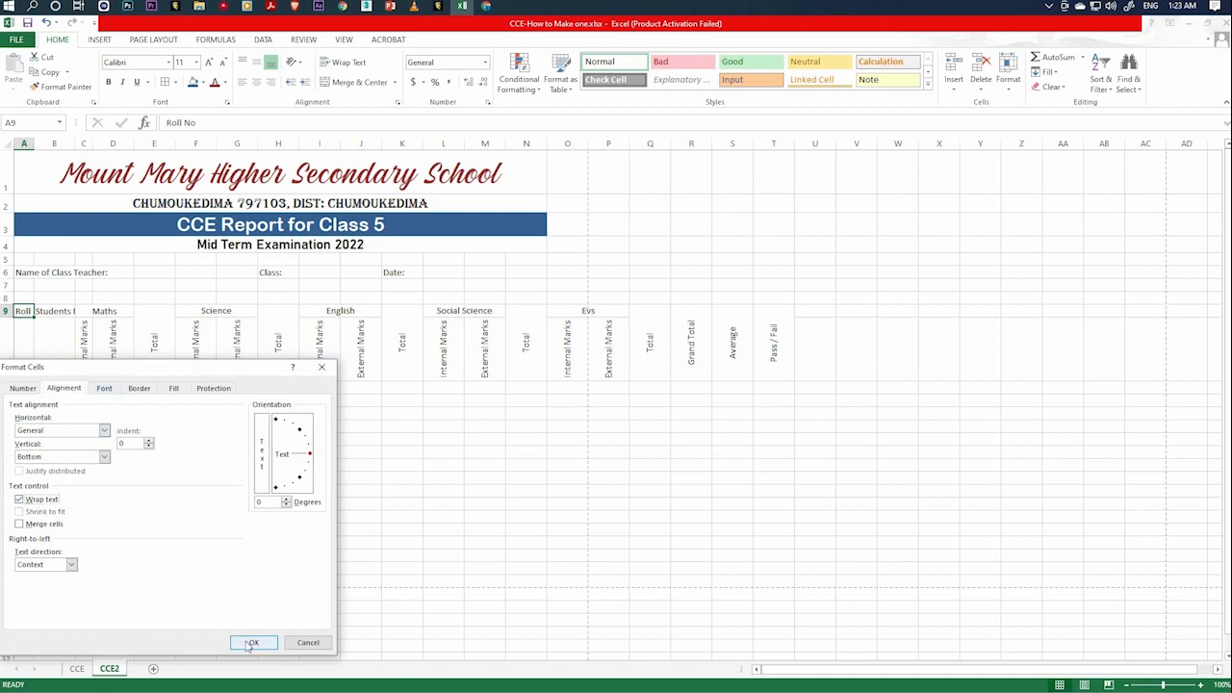
{"action": "left_click", "coordinate": [248, 642]}
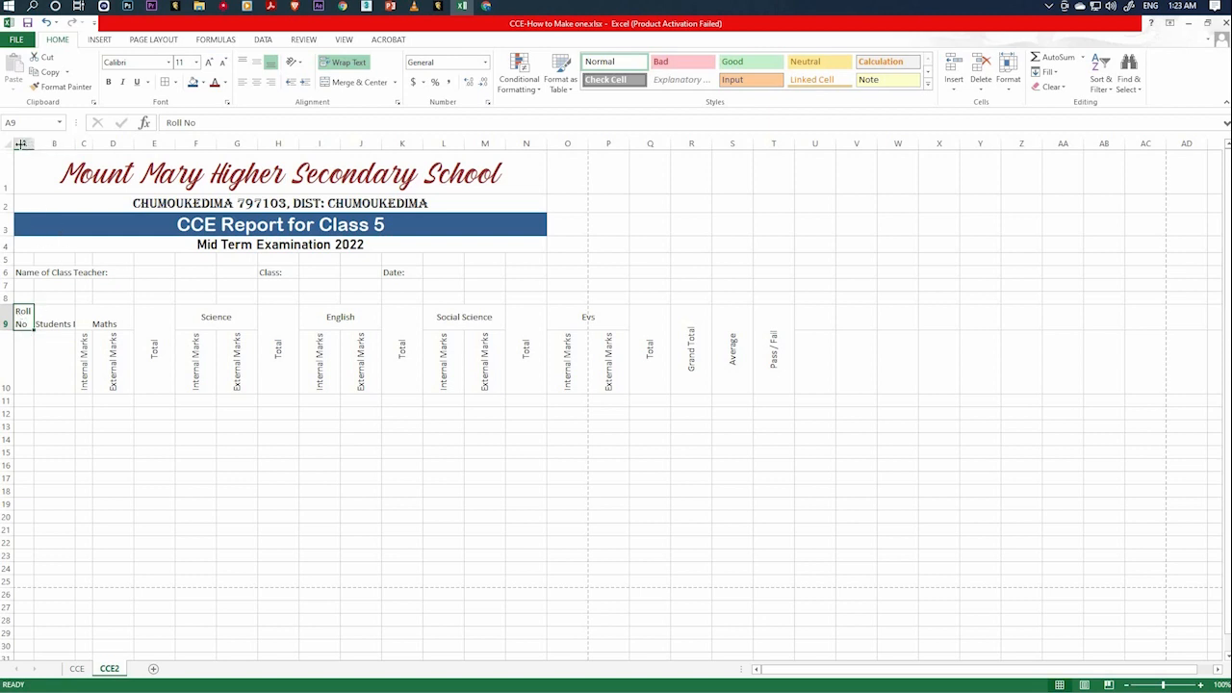
{"action": "left_click_drag", "start_coordinate": [20, 144], "coordinate": [19, 144]}
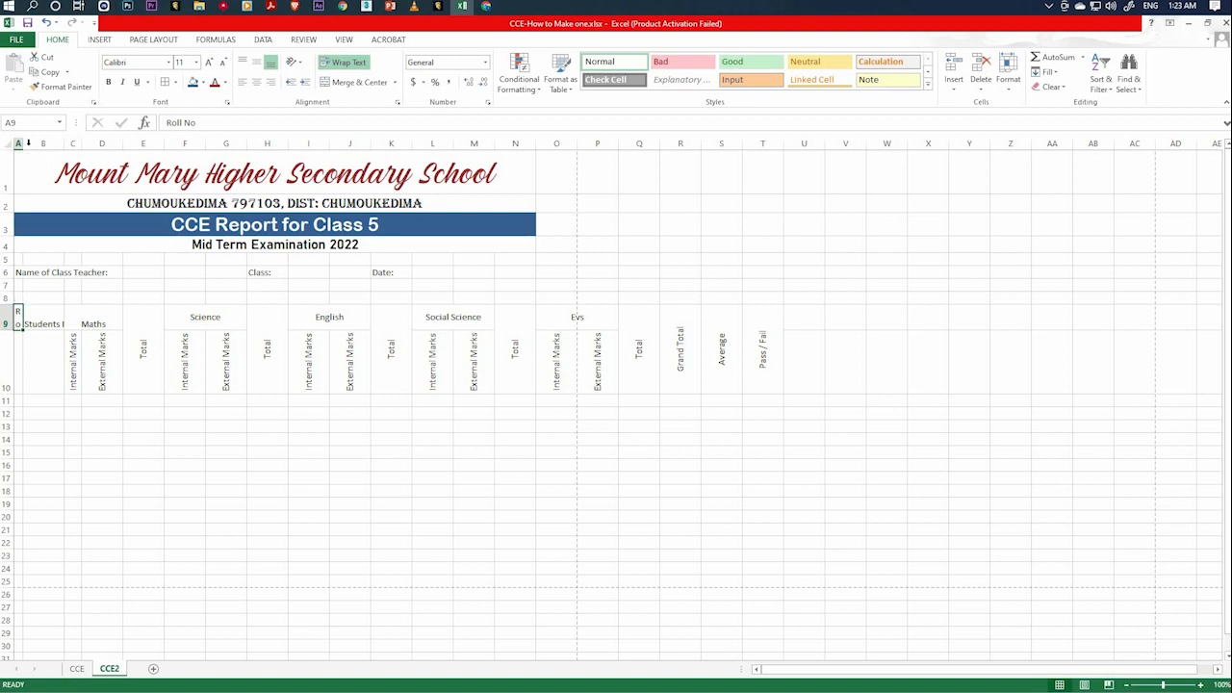
{"action": "left_click_drag", "start_coordinate": [23, 143], "coordinate": [34, 143]}
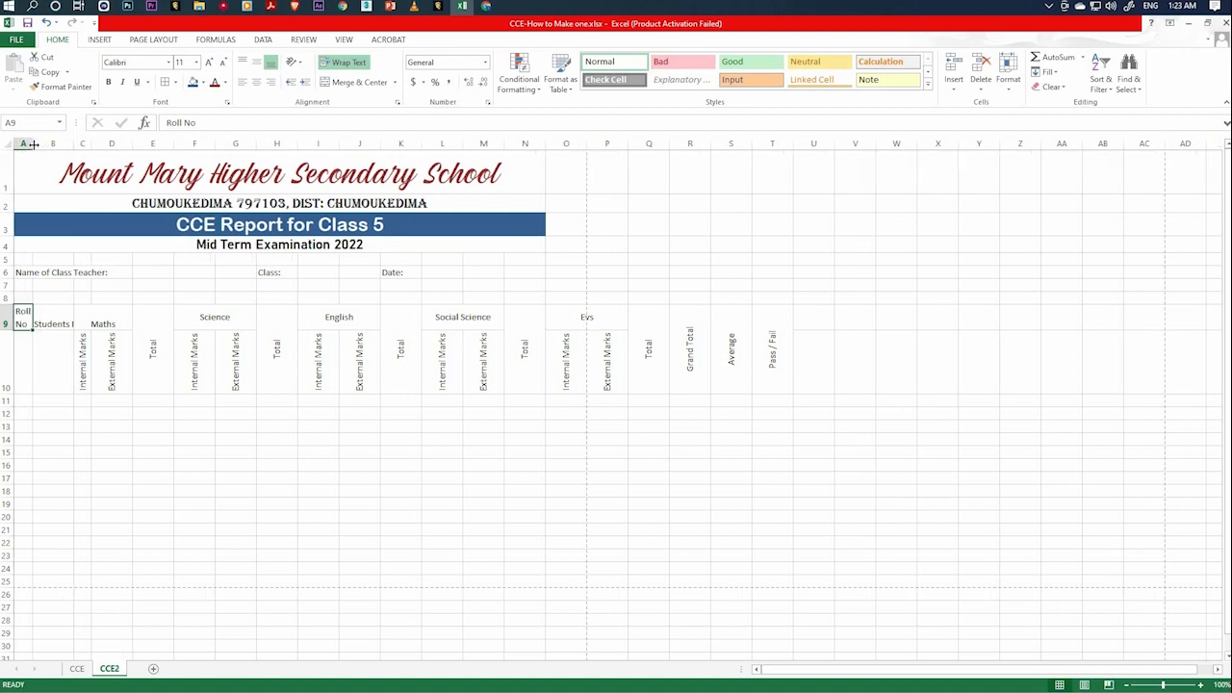
Centre the Roll No heading vertically in A9 and widen column B so the Students Name heading shows in full with room for names.
{"action": "left_click", "coordinate": [256, 62]}
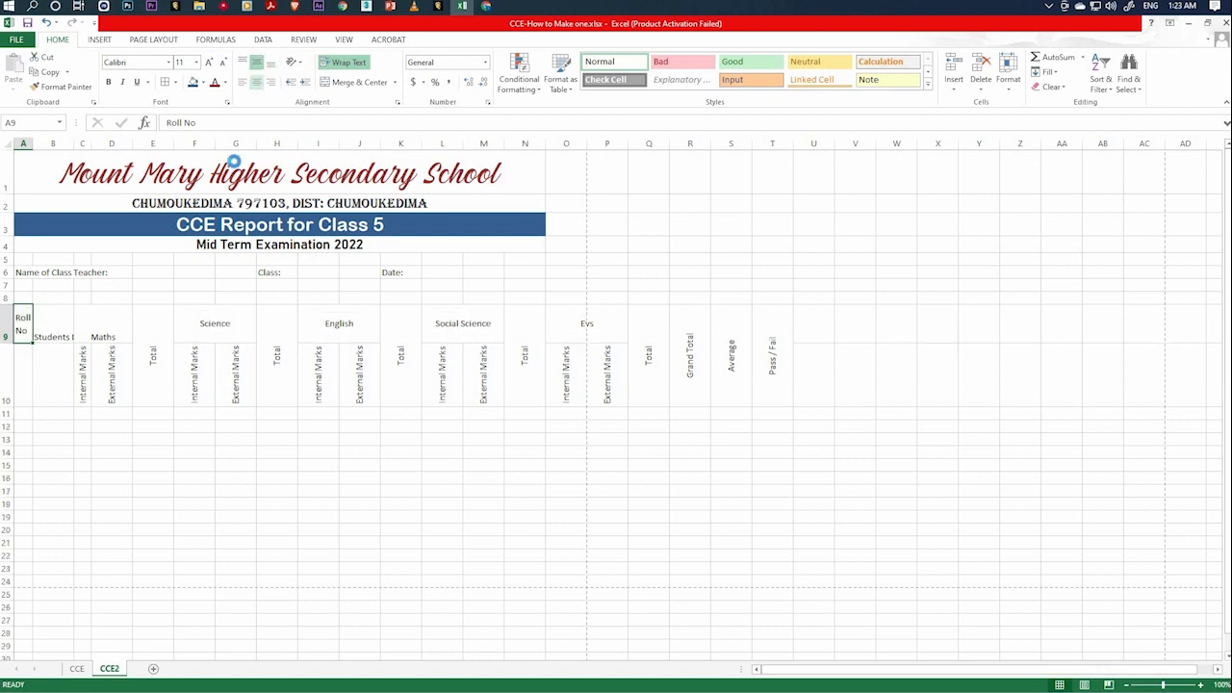
{"action": "left_click", "coordinate": [72, 332]}
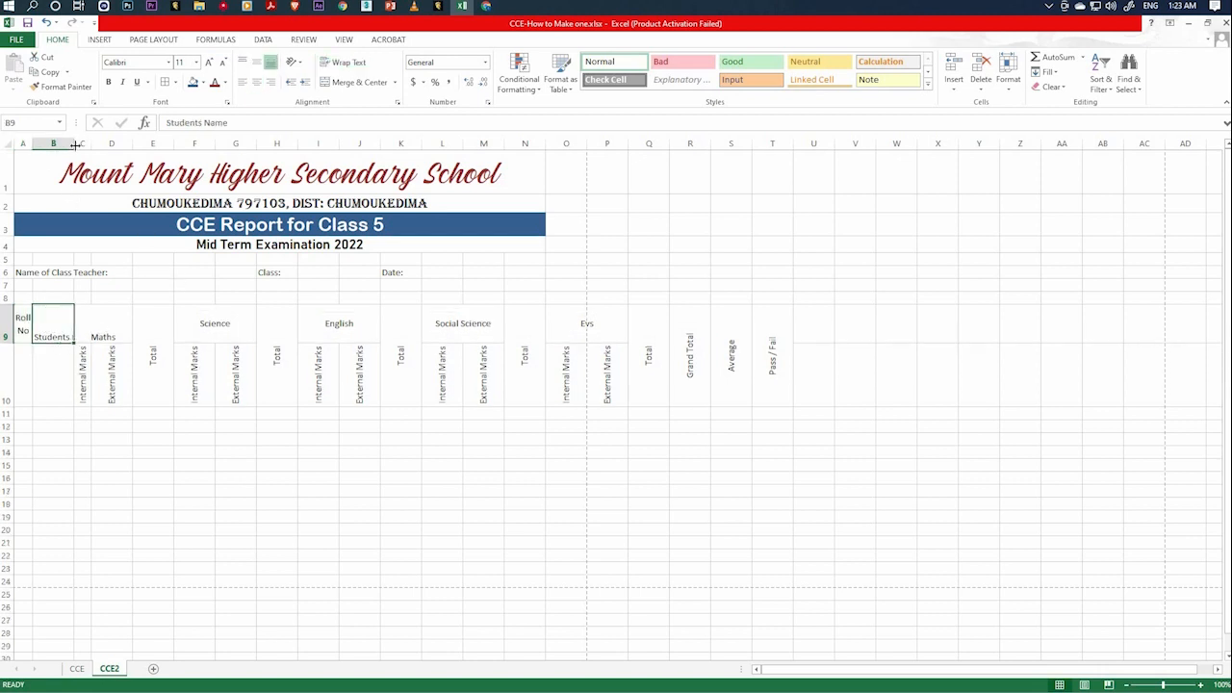
{"action": "left_click_drag", "start_coordinate": [74, 144], "coordinate": [163, 174]}
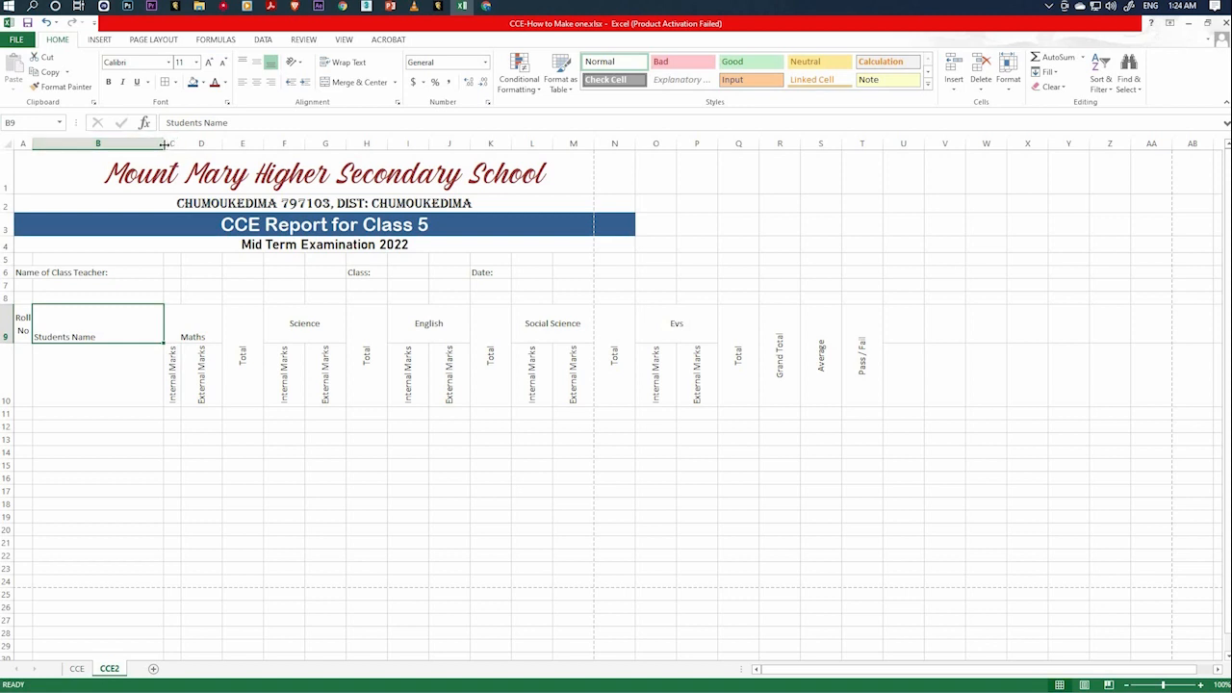
{"action": "mouse_move", "coordinate": [165, 143]}
{"action": "left_mouse_down"}
{"action": "mouse_move", "coordinate": [133, 149]}
{"action": "mouse_move", "coordinate": [155, 155]}
{"action": "left_mouse_up"}
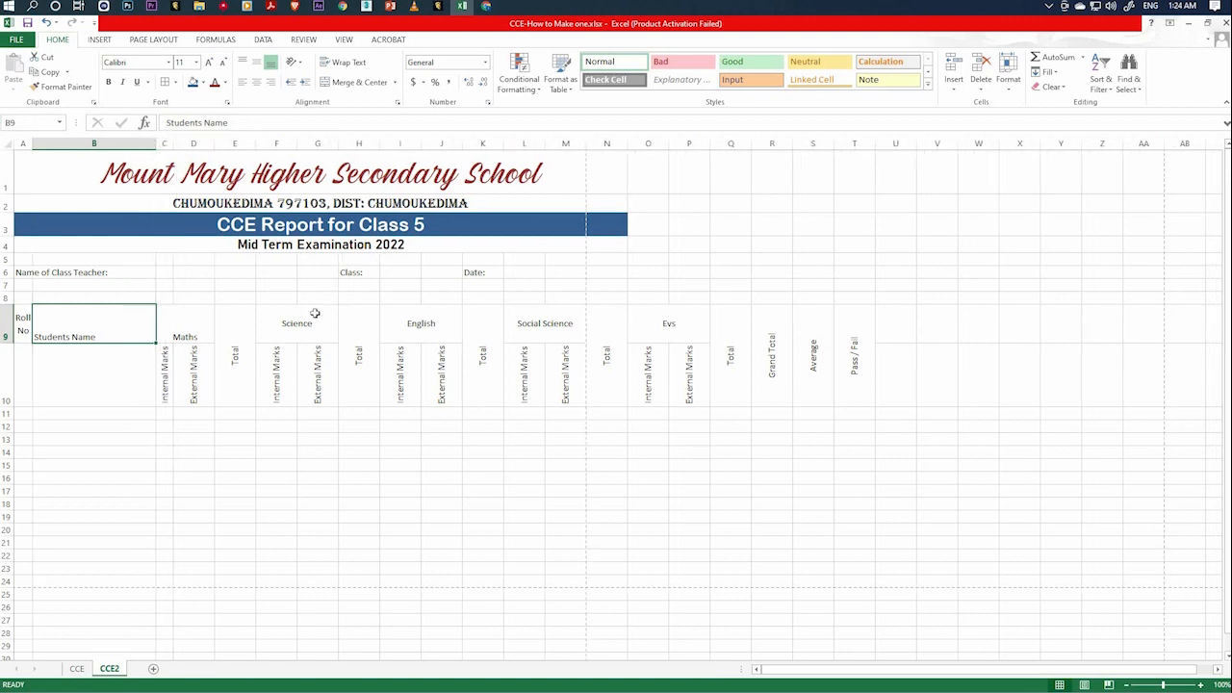
{"action": "left_click", "coordinate": [110, 373]}
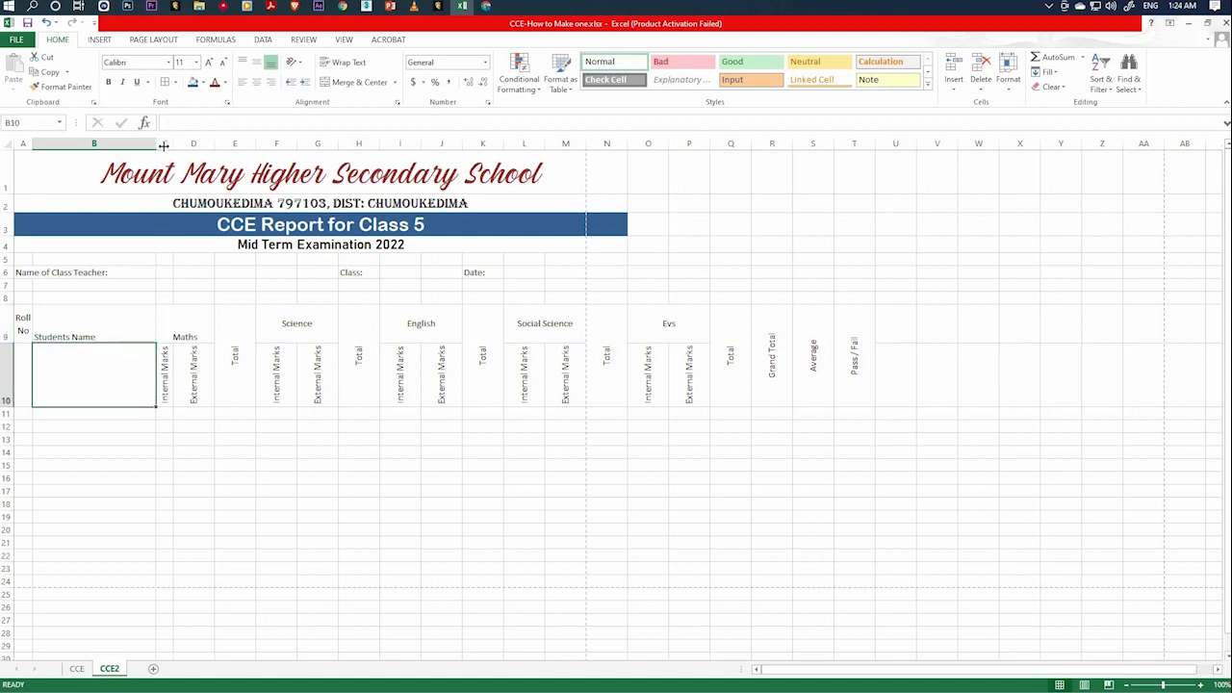
{"action": "left_click_drag", "start_coordinate": [164, 146], "coordinate": [164, 384]}
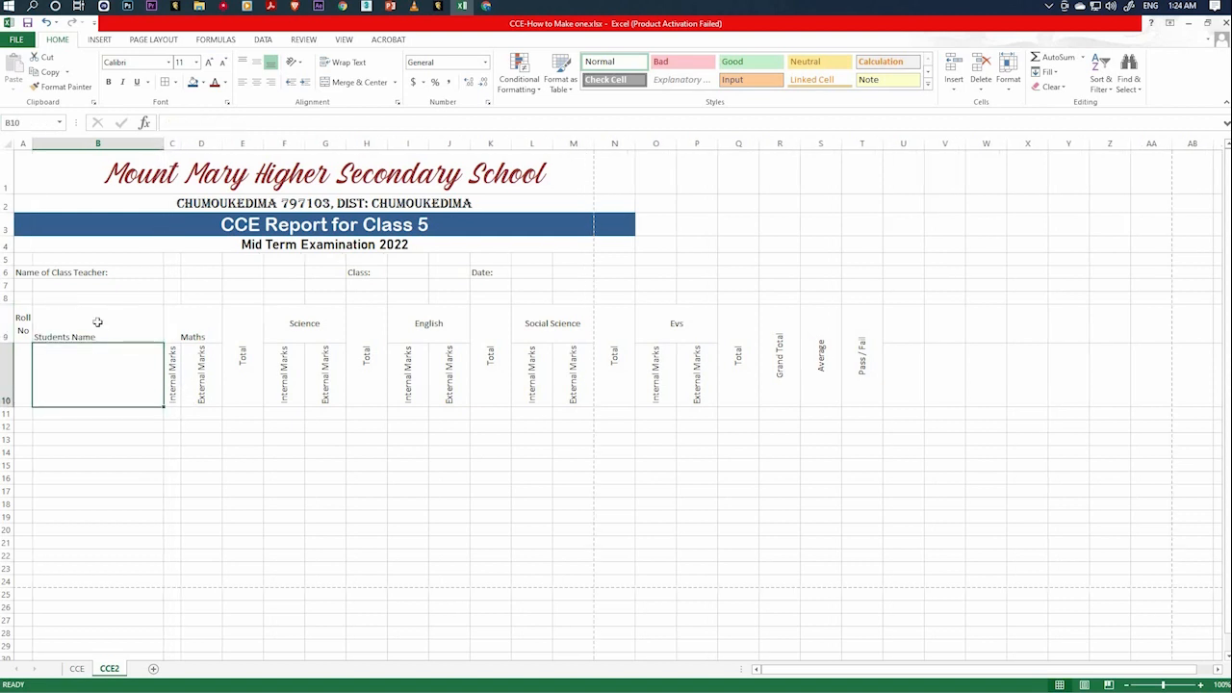
{"action": "left_click", "coordinate": [99, 325]}
Narrow column D under Maths External Marks to about the width of the Internal Marks column beside it.
{"action": "left_click", "coordinate": [179, 385]}
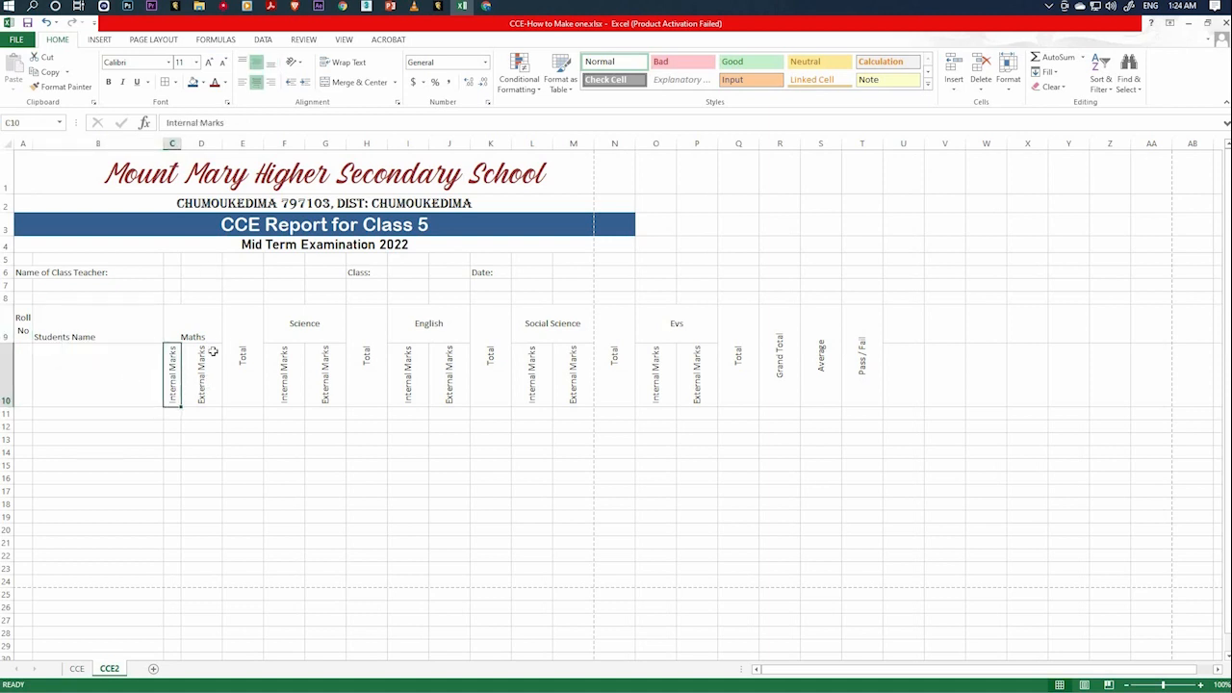
{"action": "left_click", "coordinate": [204, 376]}
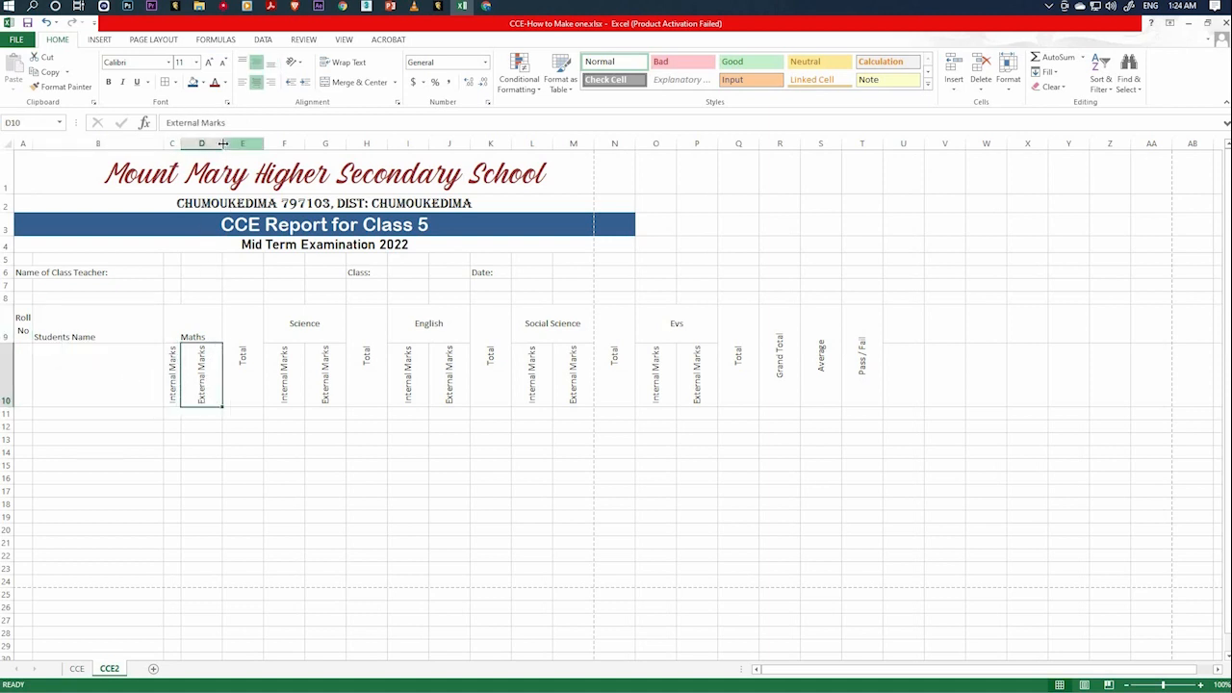
{"action": "left_click_drag", "start_coordinate": [223, 143], "coordinate": [215, 143]}
{"action": "left_click_drag", "start_coordinate": [203, 146], "coordinate": [198, 147]}
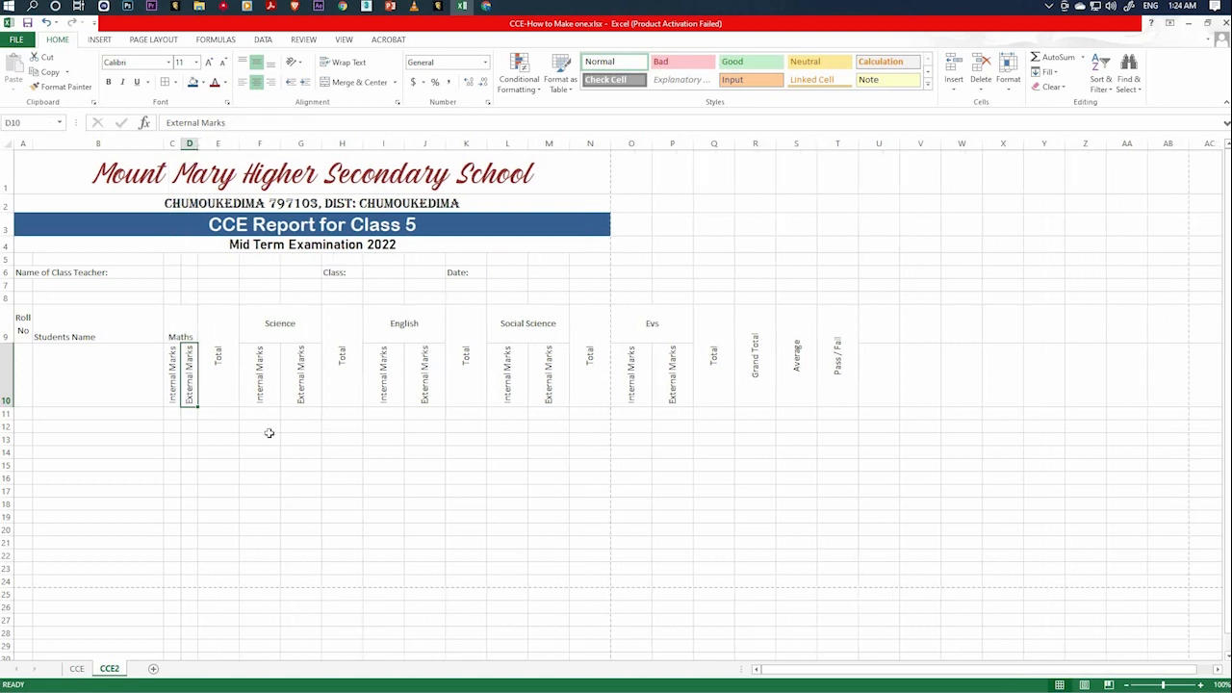
{"action": "left_click", "coordinate": [275, 453]}
{"action": "left_click", "coordinate": [172, 381]}
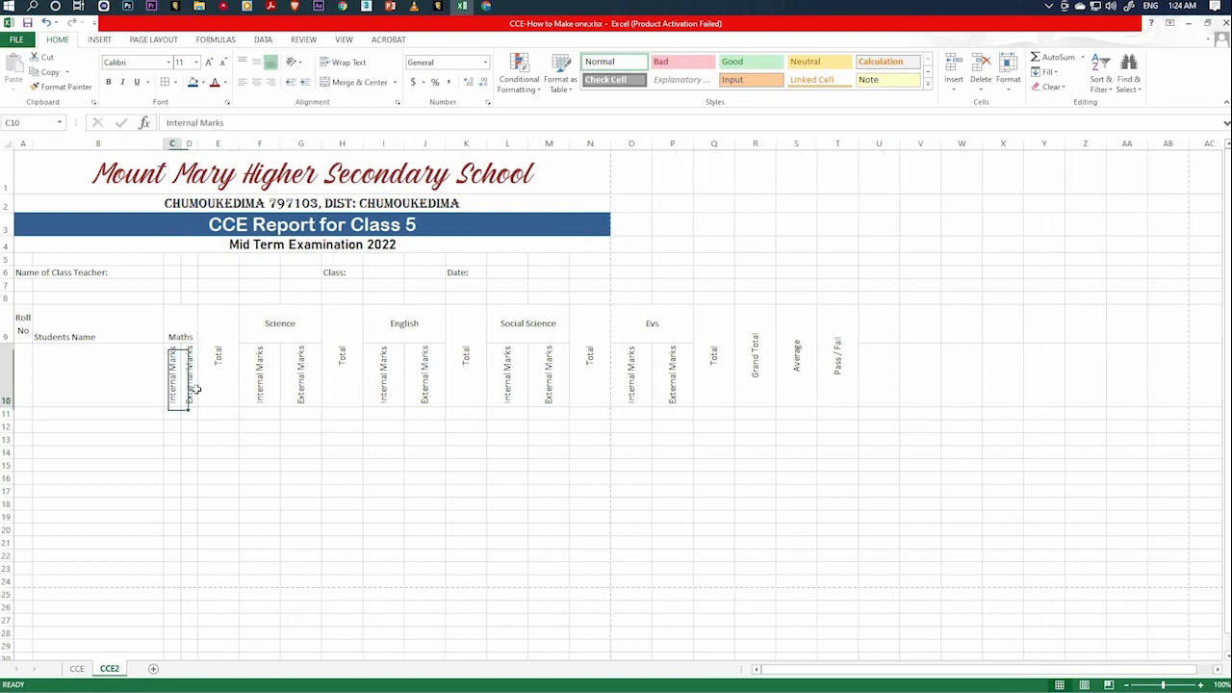
{"action": "key", "text": "Right"}
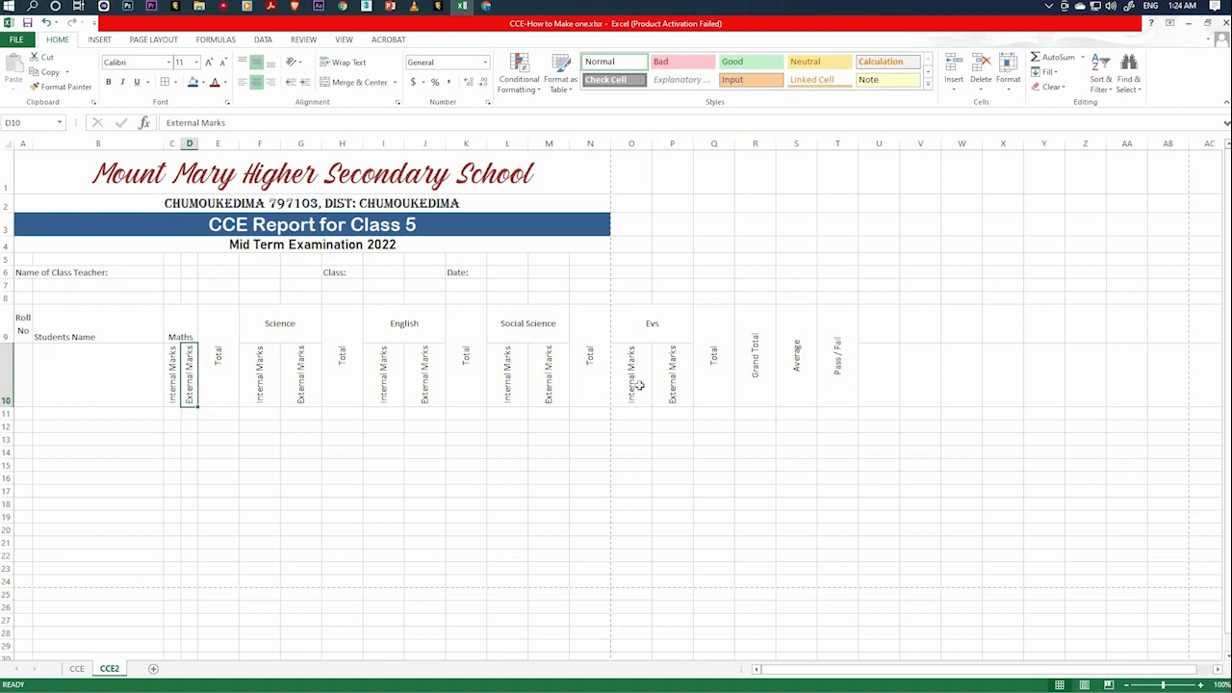
{"action": "left_click", "coordinate": [171, 382]}
{"action": "key", "text": "Right"}
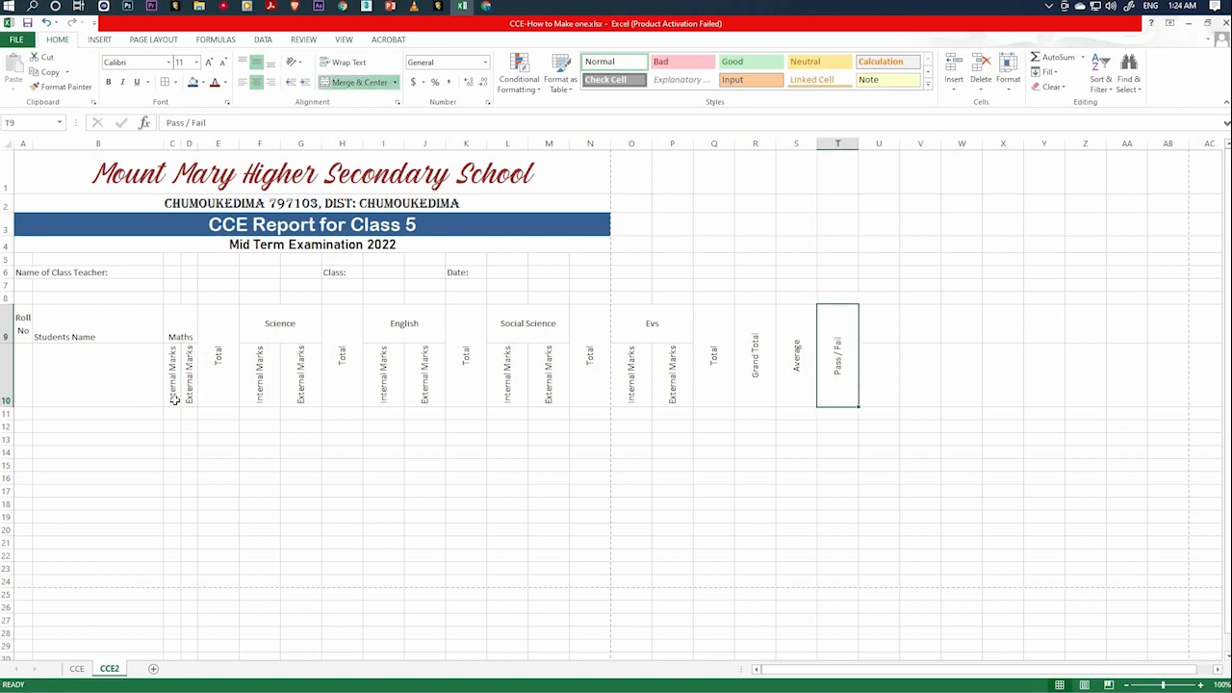
Try to narrow columns C to T together with only their heading cells in rows 9 and 10 selected.
{"action": "left_click_drag", "start_coordinate": [174, 399], "coordinate": [839, 396]}
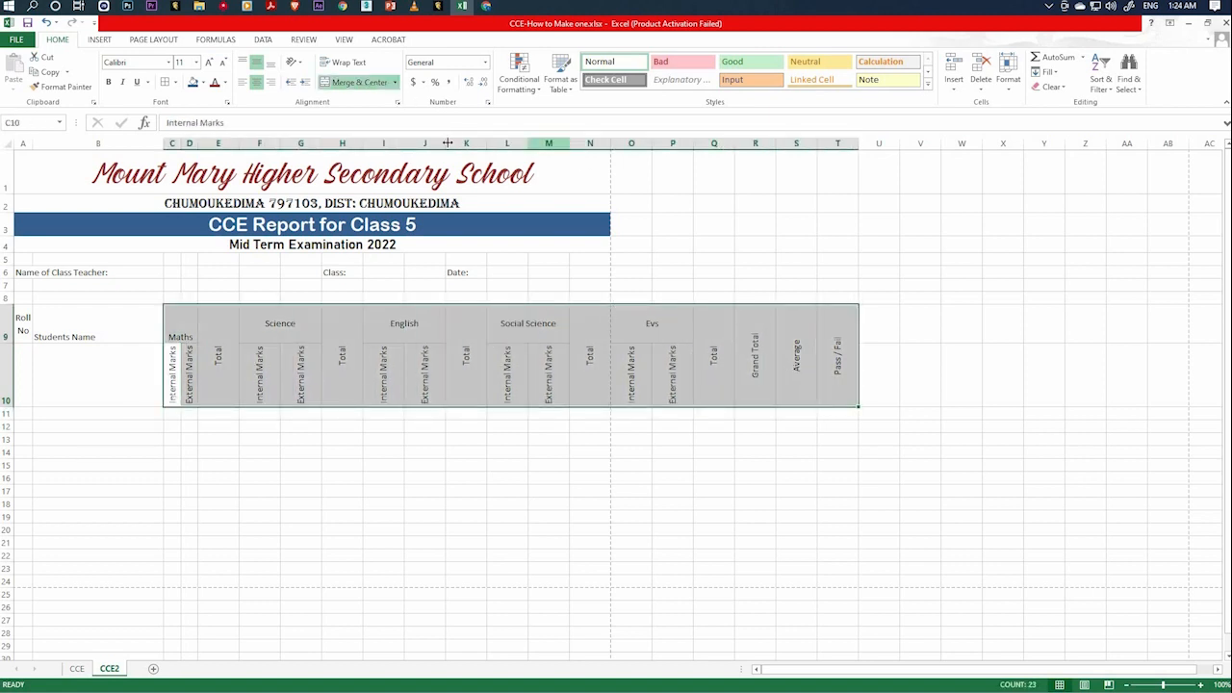
{"action": "left_click_drag", "start_coordinate": [440, 145], "coordinate": [432, 144]}
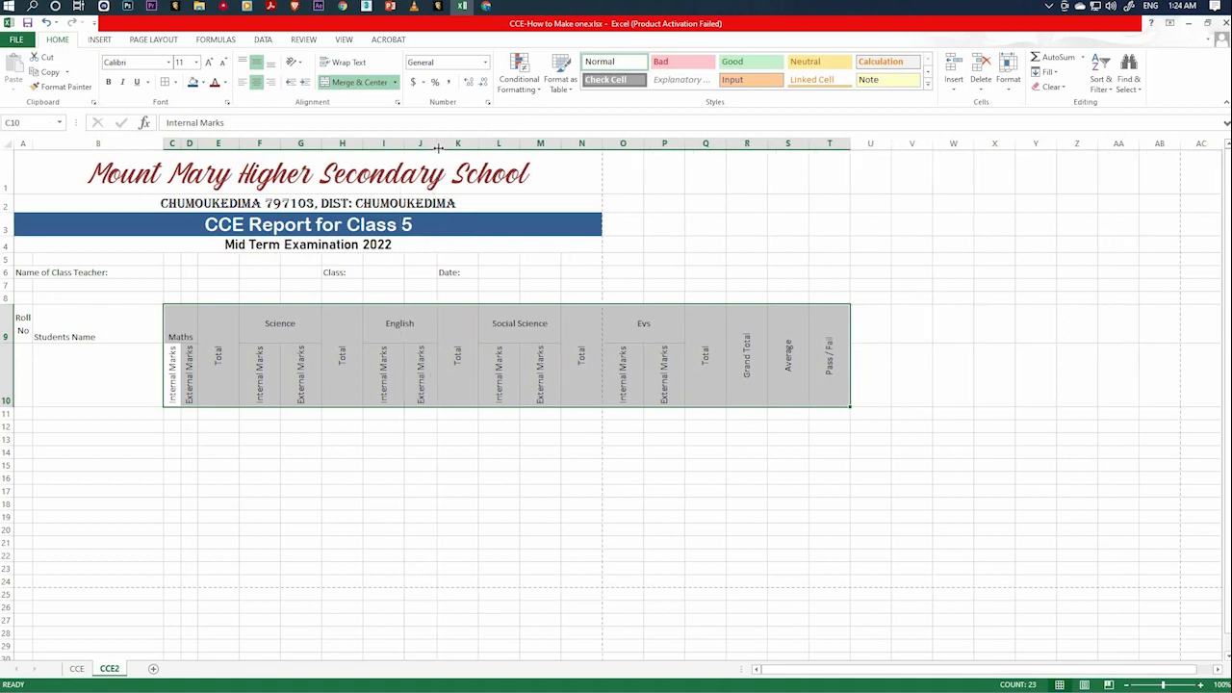
{"action": "left_click", "coordinate": [375, 504]}
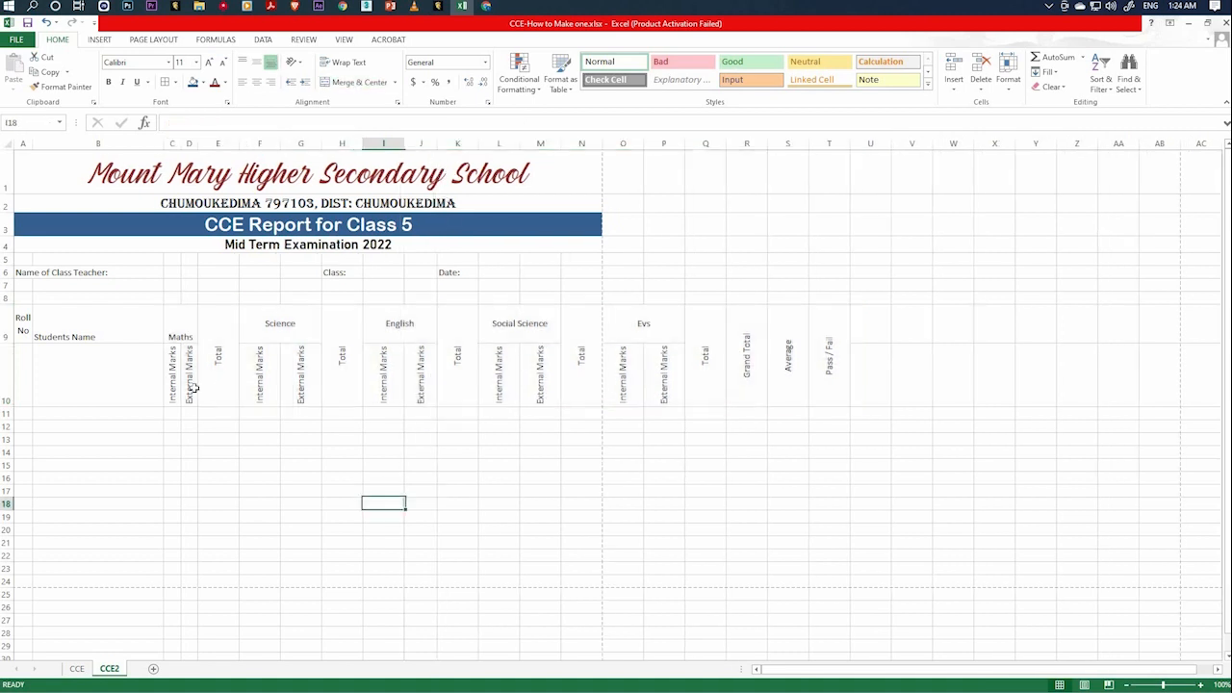
{"action": "left_click_drag", "start_coordinate": [175, 387], "coordinate": [820, 397]}
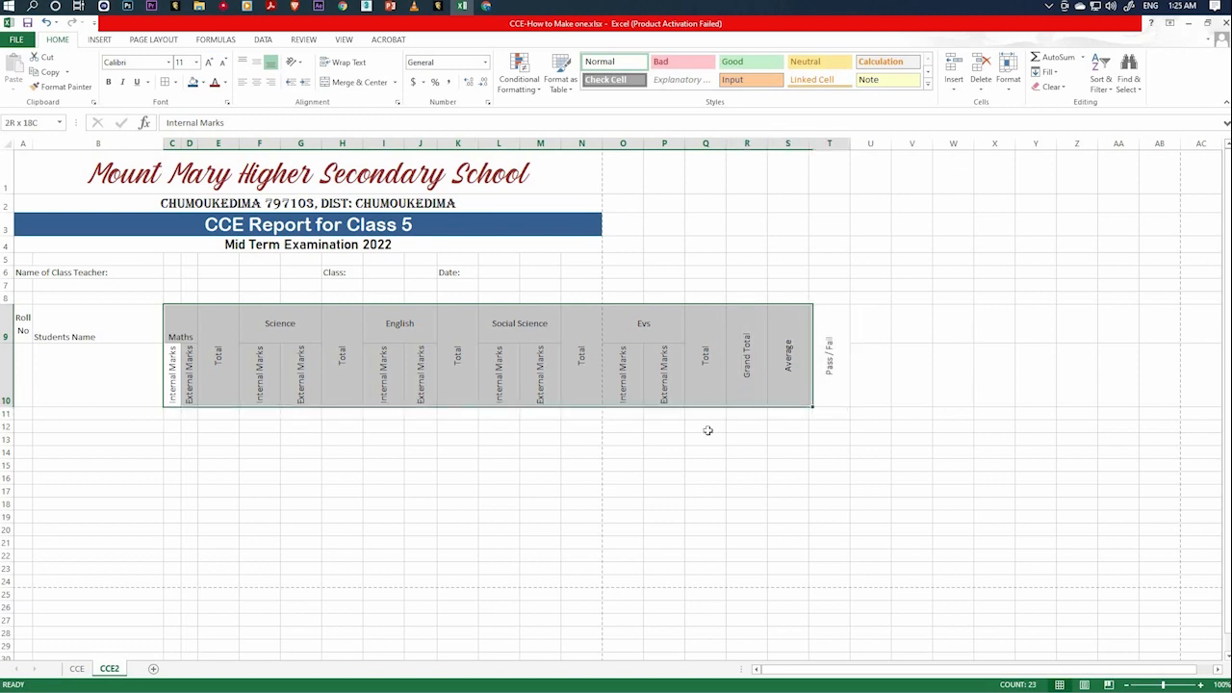
{"action": "left_click", "coordinate": [534, 478]}
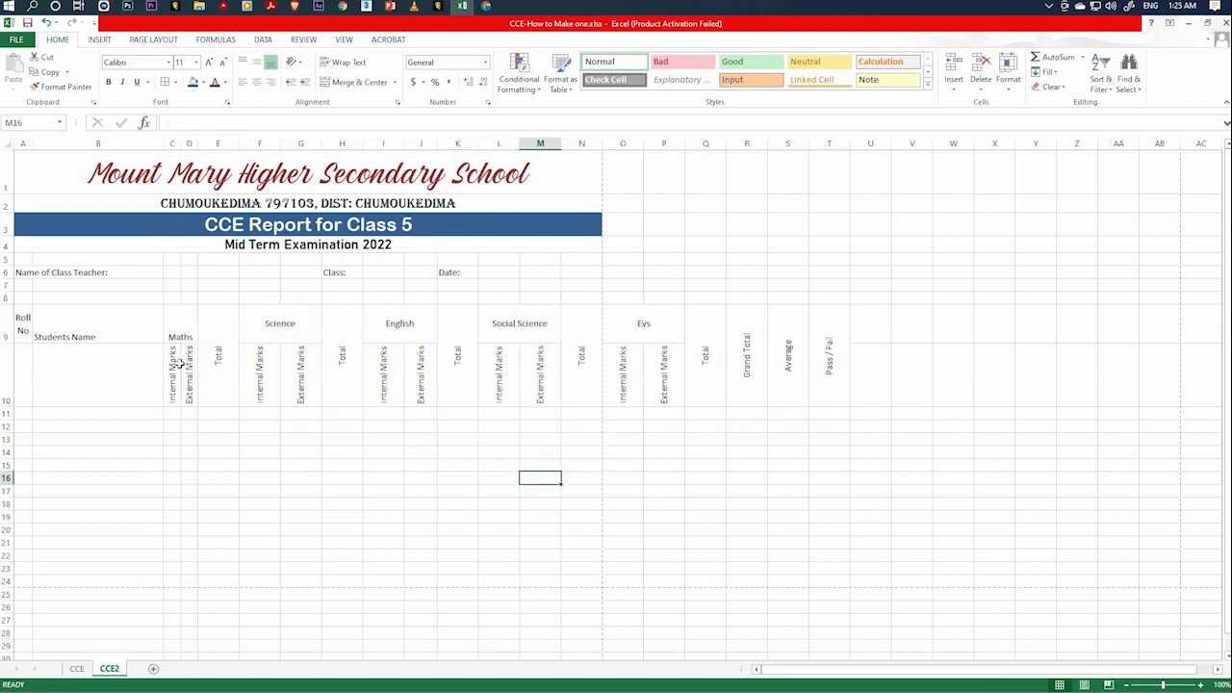
{"action": "left_click_drag", "start_coordinate": [173, 375], "coordinate": [274, 375]}
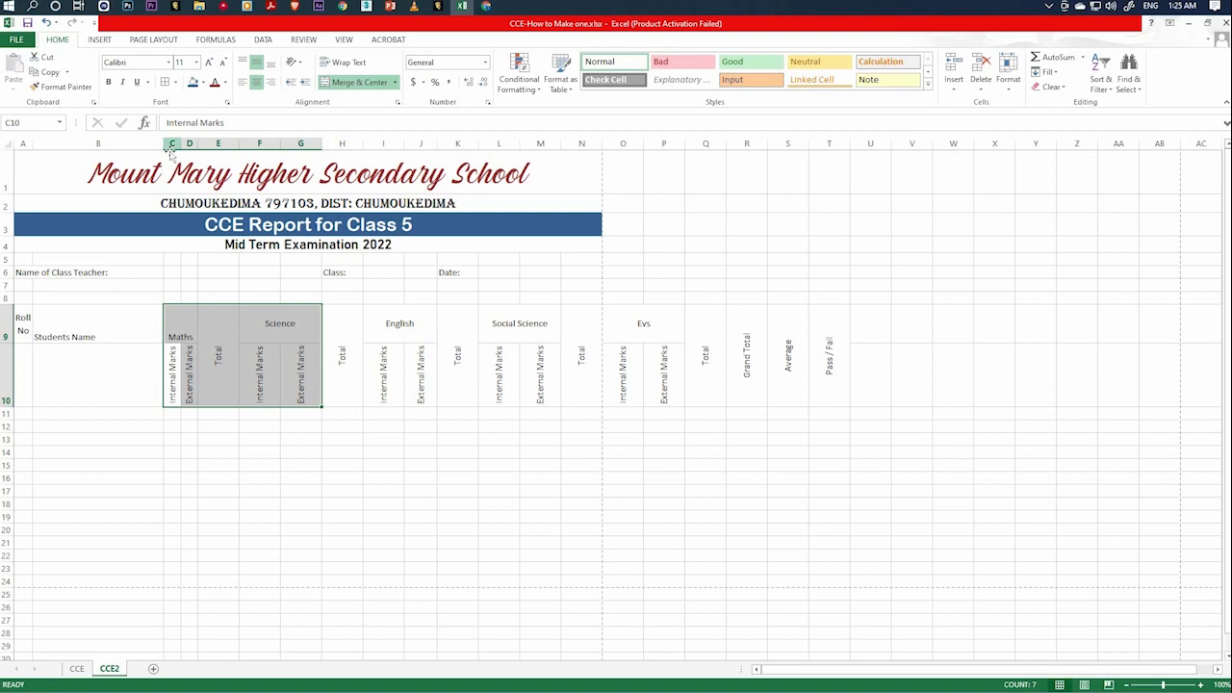
{"action": "left_click", "coordinate": [172, 154]}
Select the entire columns C to T and give them one equal narrow width that fits the rotated headings.
{"action": "left_click", "coordinate": [172, 142]}
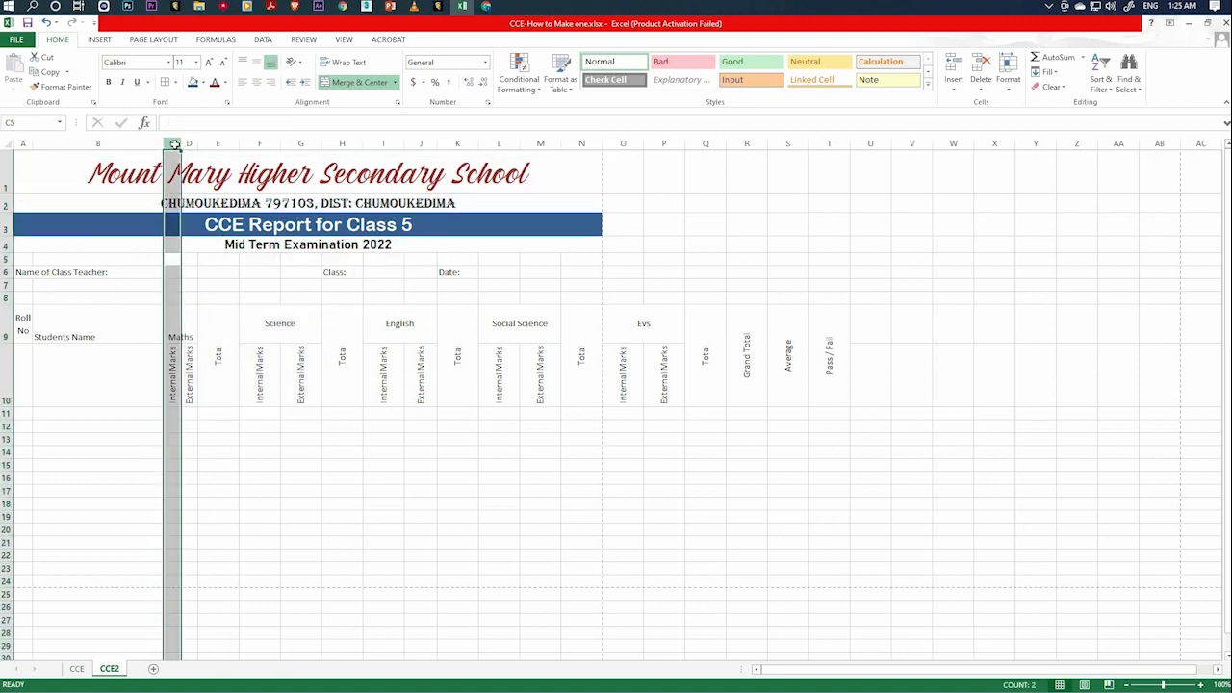
{"action": "left_click_drag", "start_coordinate": [268, 141], "coordinate": [828, 141]}
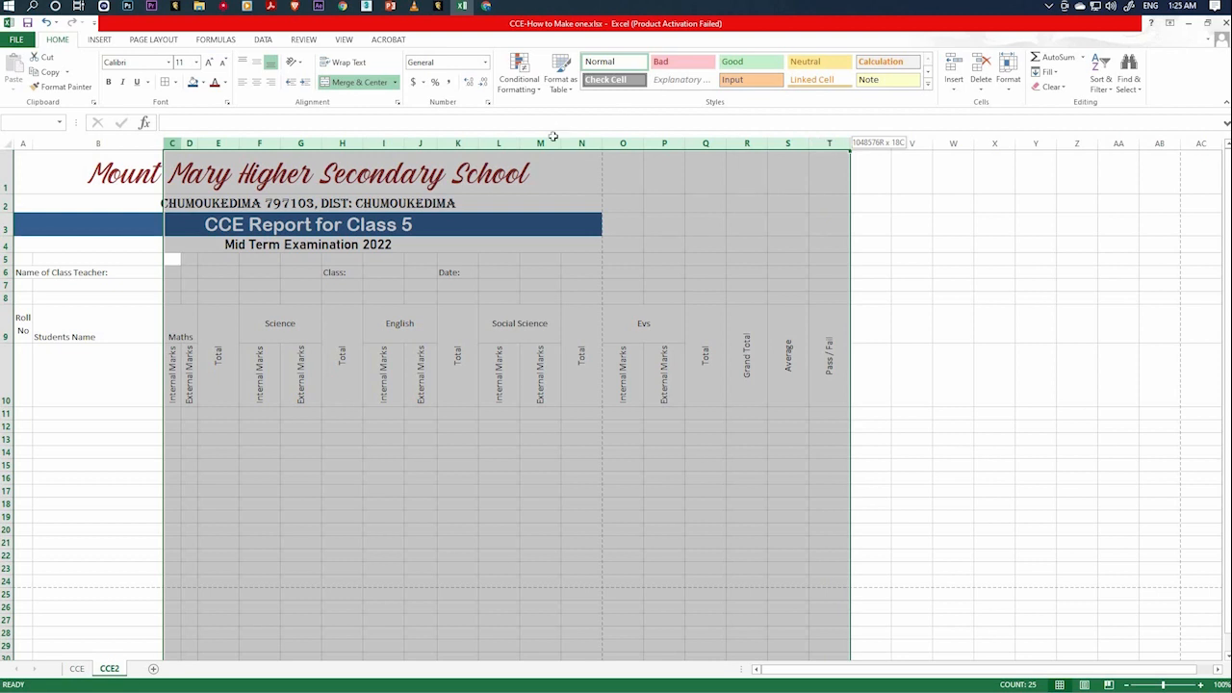
{"action": "left_click_drag", "start_coordinate": [554, 135], "coordinate": [563, 143]}
{"action": "left_click", "coordinate": [173, 142]}
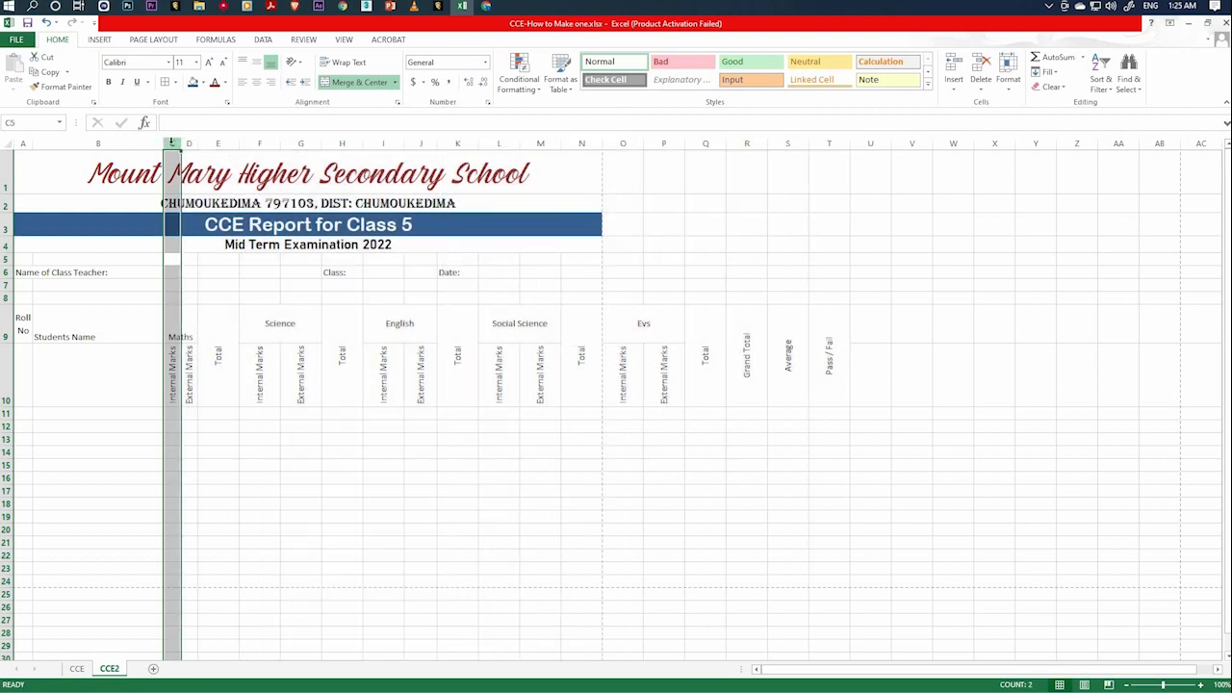
{"action": "left_click_drag", "start_coordinate": [173, 143], "coordinate": [833, 154]}
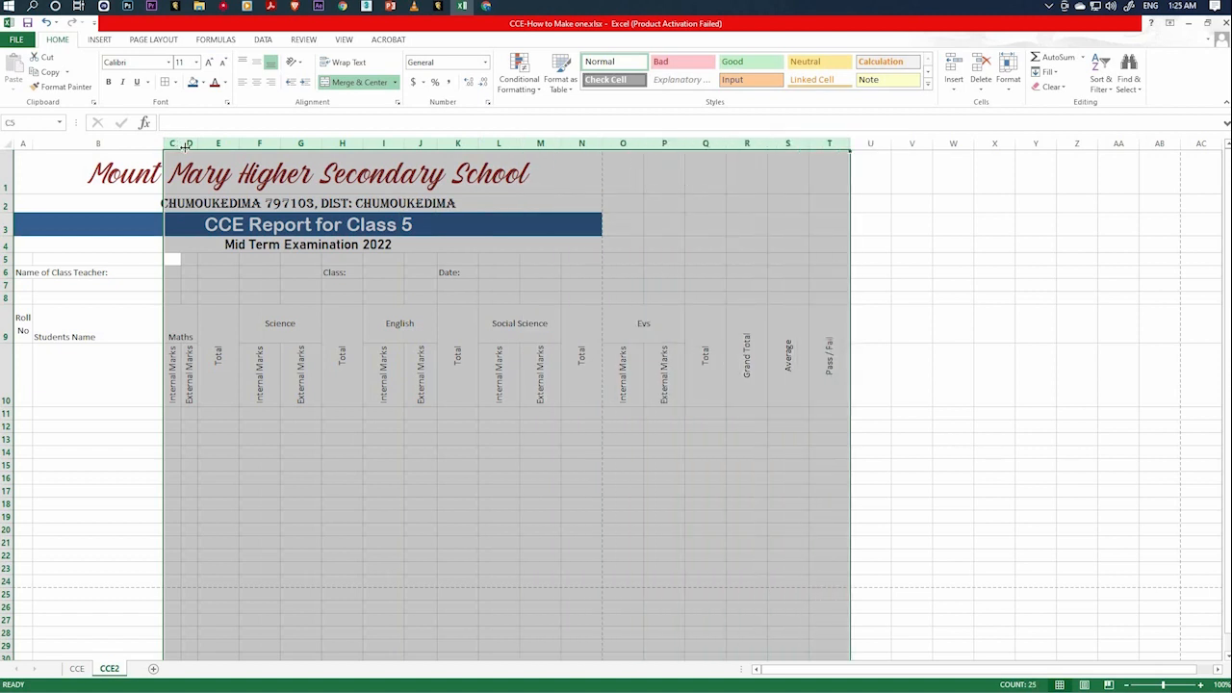
{"action": "left_click_drag", "start_coordinate": [179, 143], "coordinate": [184, 156]}
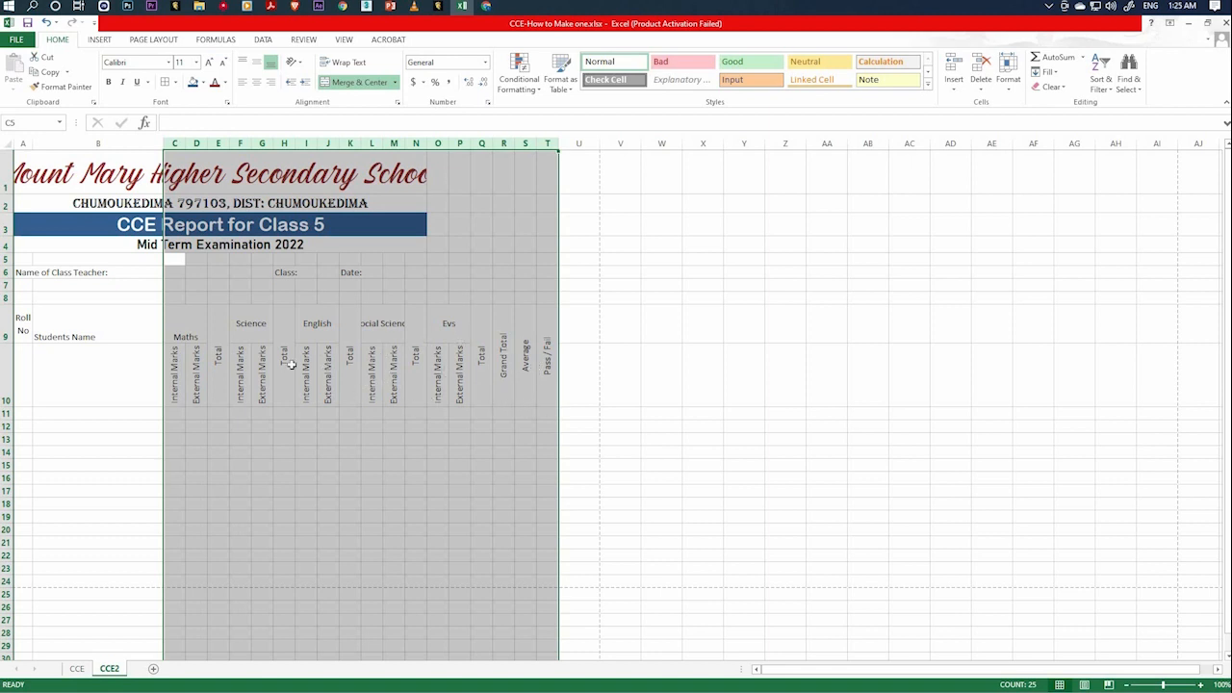
Widen columns R to T equally for the Grand Total, Average and Pass / Fail headings.
{"action": "left_click", "coordinate": [474, 386]}
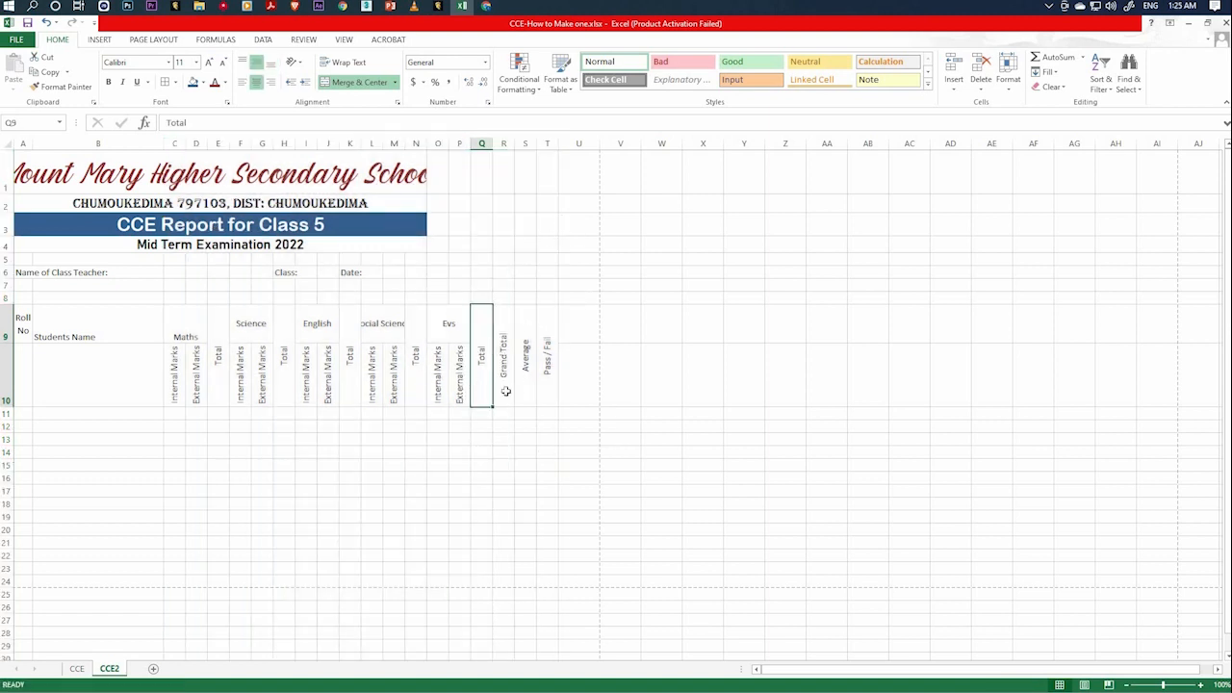
{"action": "key", "text": "Right"}
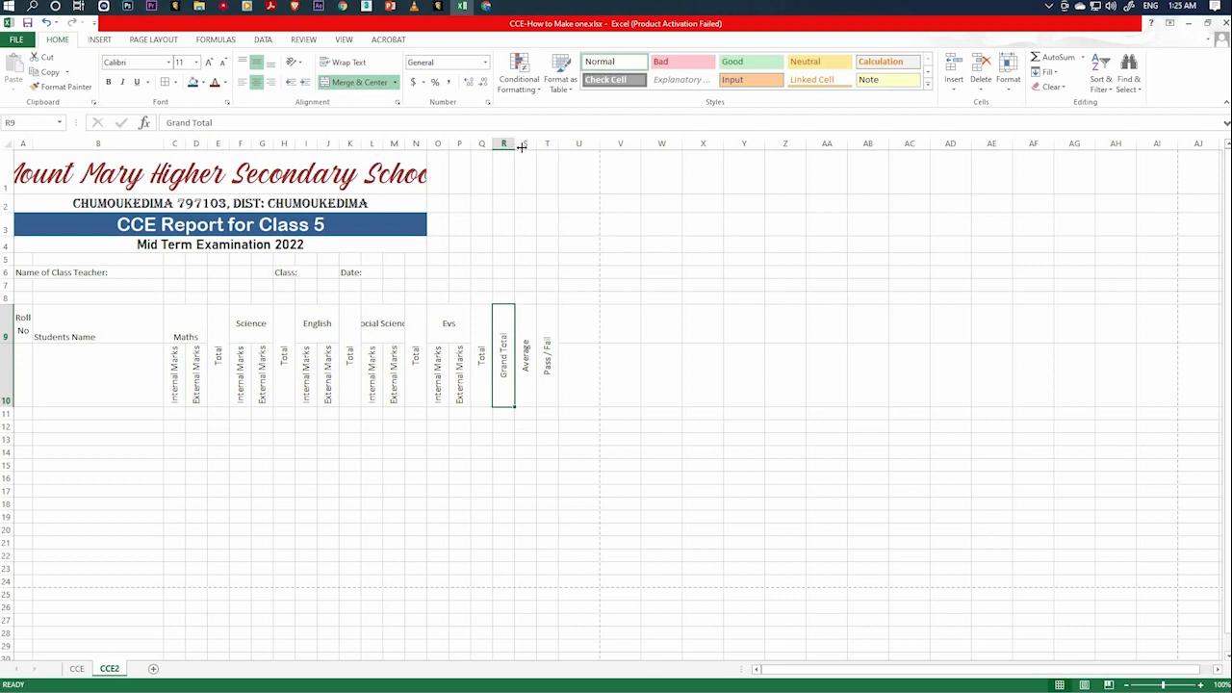
{"action": "left_click_drag", "start_coordinate": [520, 147], "coordinate": [551, 140]}
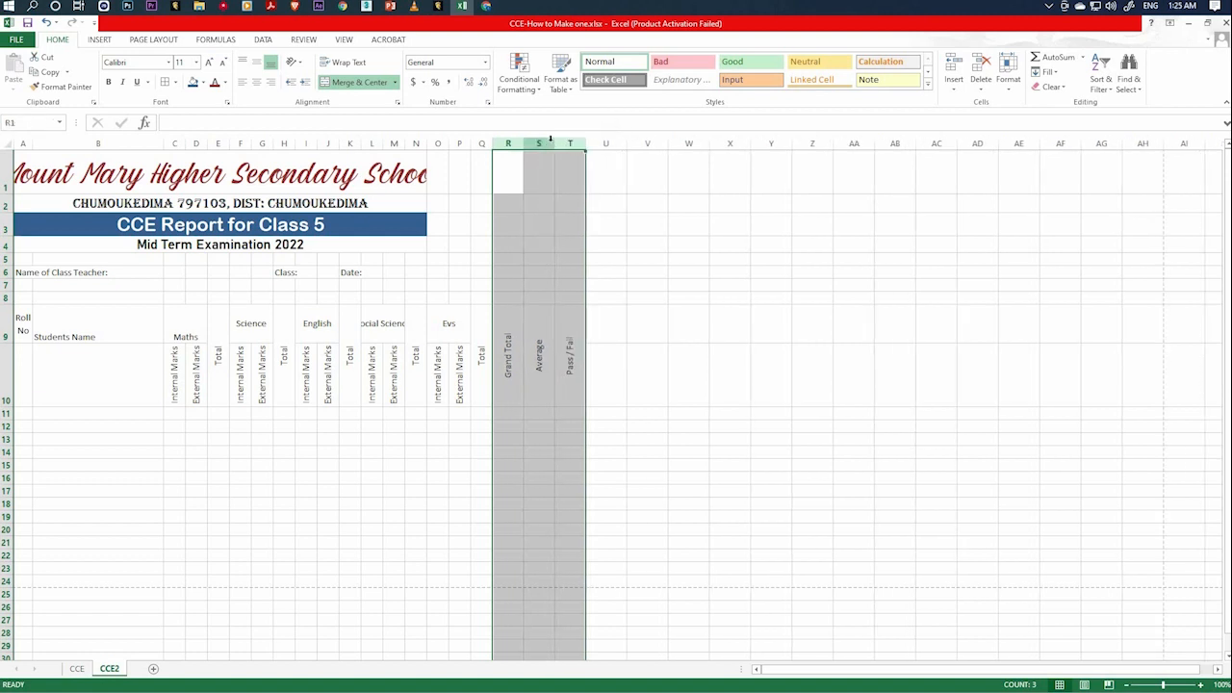
{"action": "left_click", "coordinate": [568, 450]}
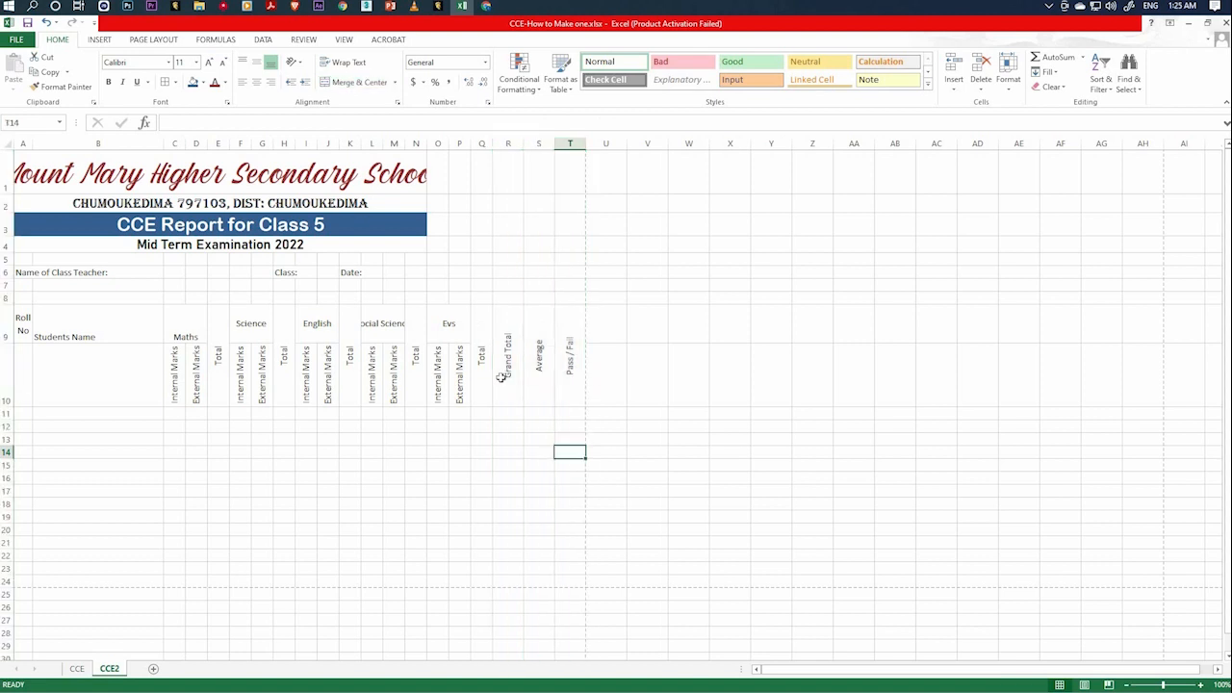
{"action": "left_click_drag", "start_coordinate": [500, 377], "coordinate": [566, 377]}
{"action": "left_click", "coordinate": [521, 451]}
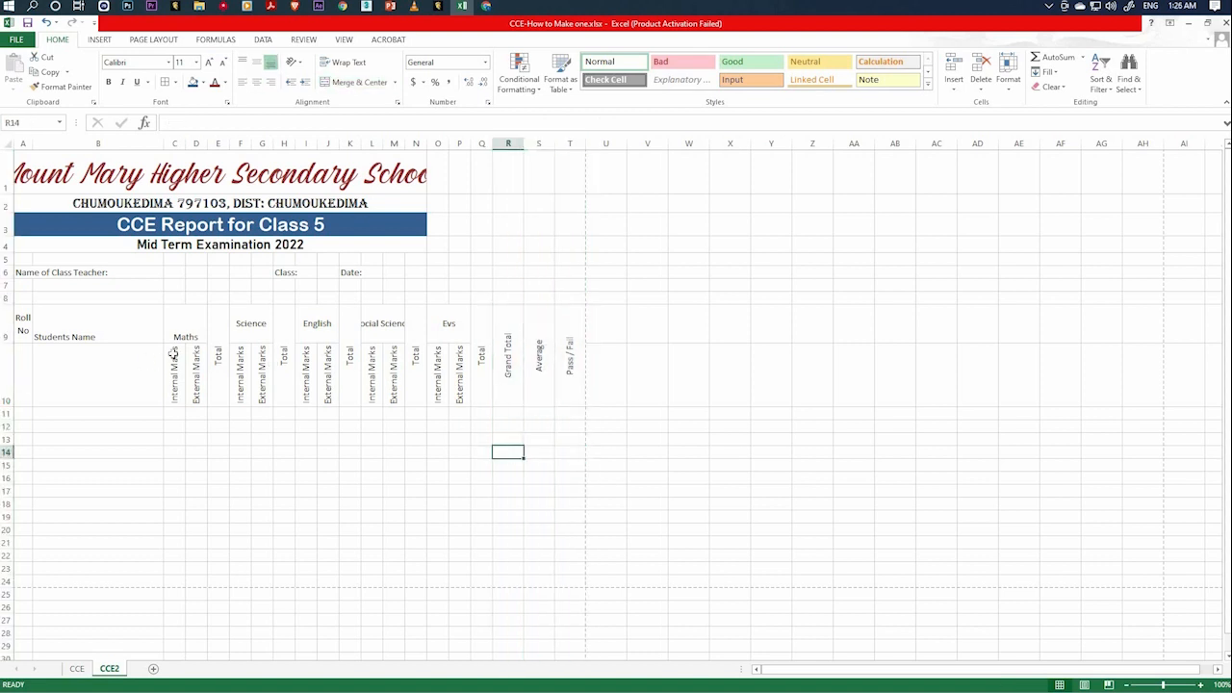
Check in the CCE2 print preview whether all headings up to Pass / Fail fit on the landscape A4 page.
{"action": "left_click", "coordinate": [80, 325]}
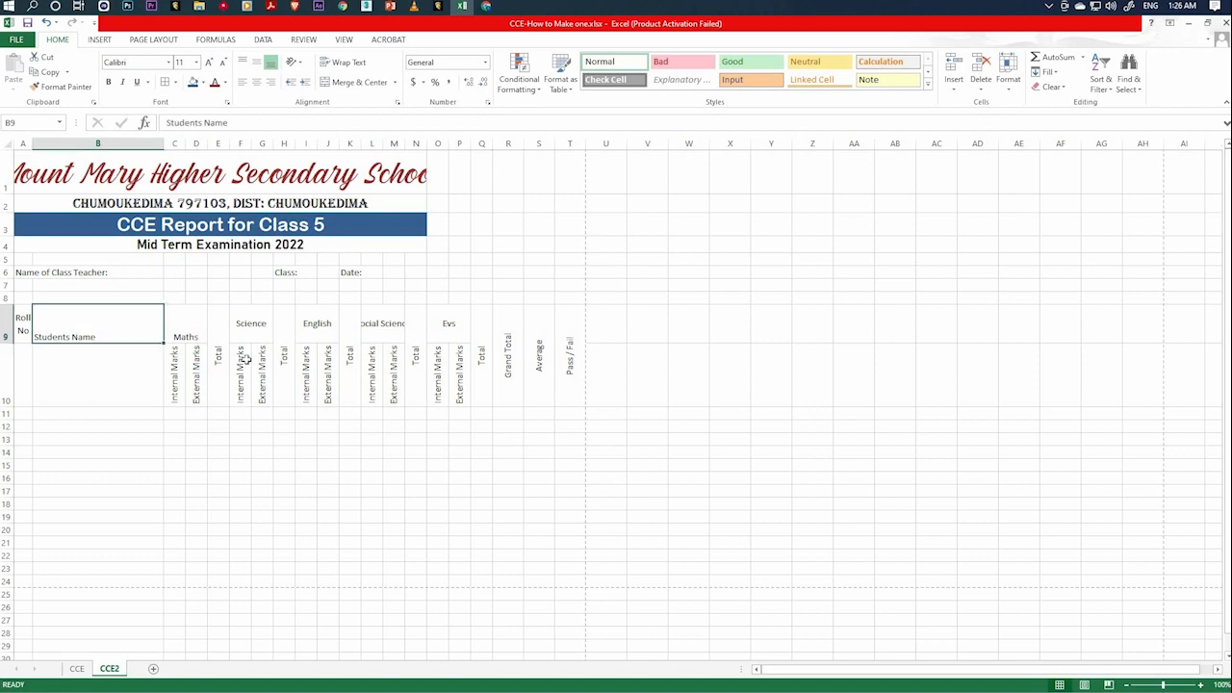
{"action": "left_click", "coordinate": [391, 325]}
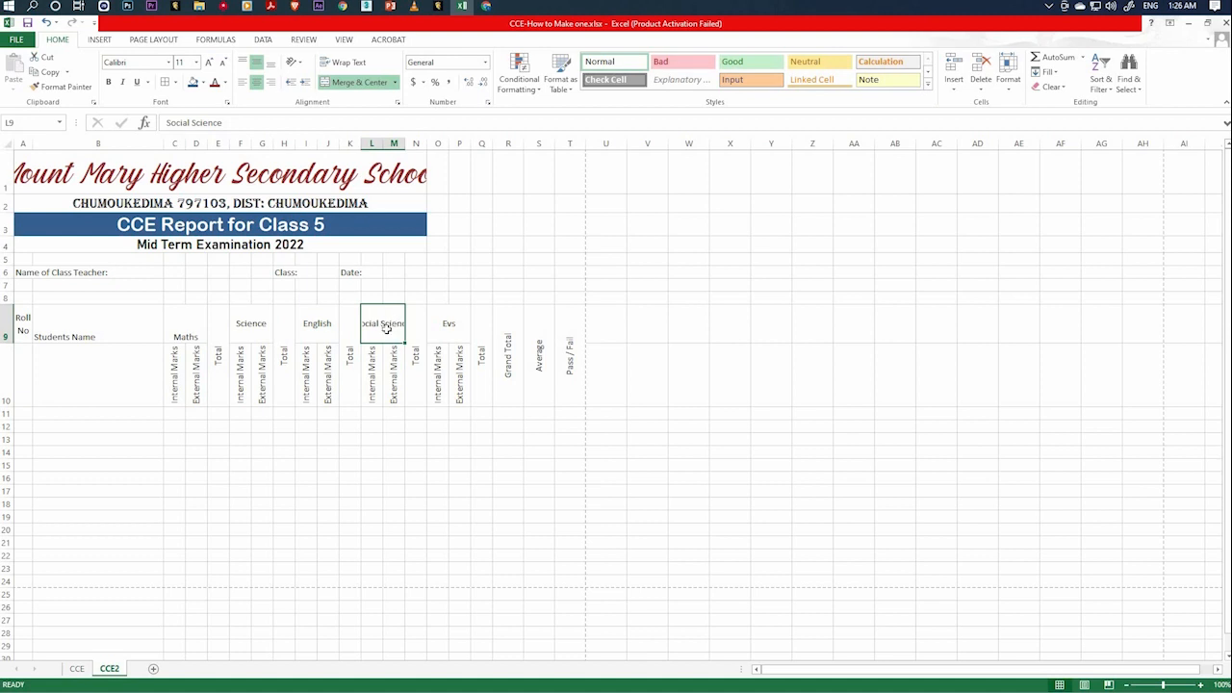
{"action": "left_click", "coordinate": [14, 42]}
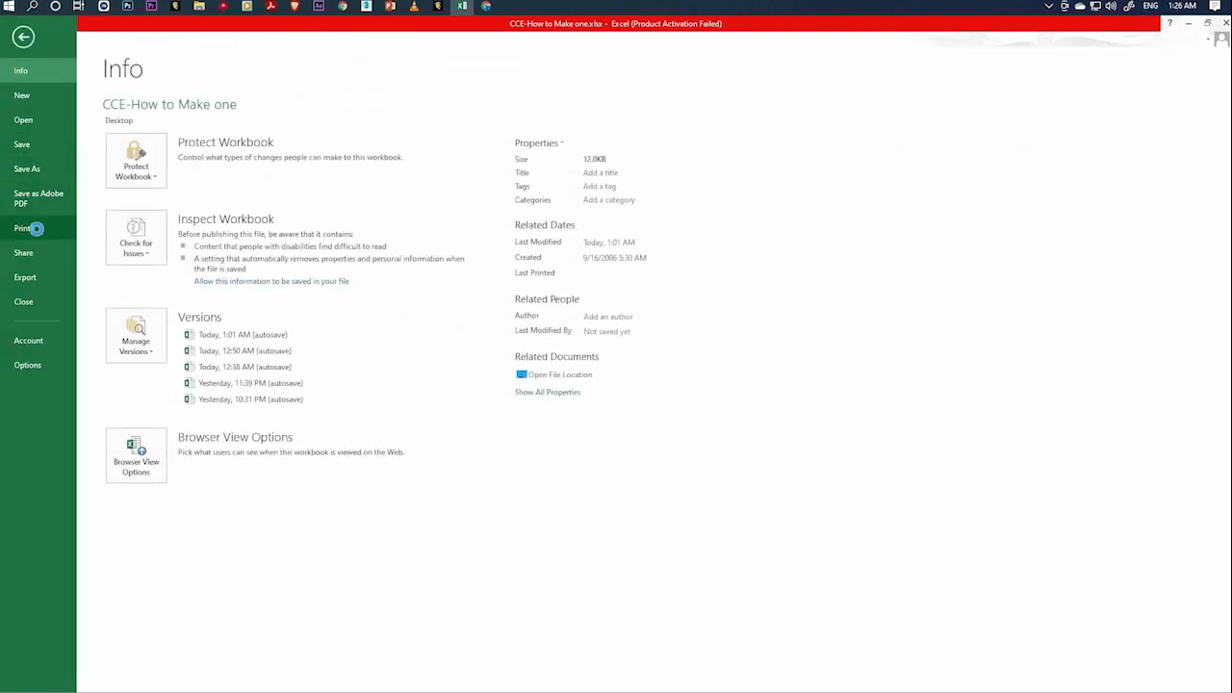
{"action": "left_click", "coordinate": [39, 229]}
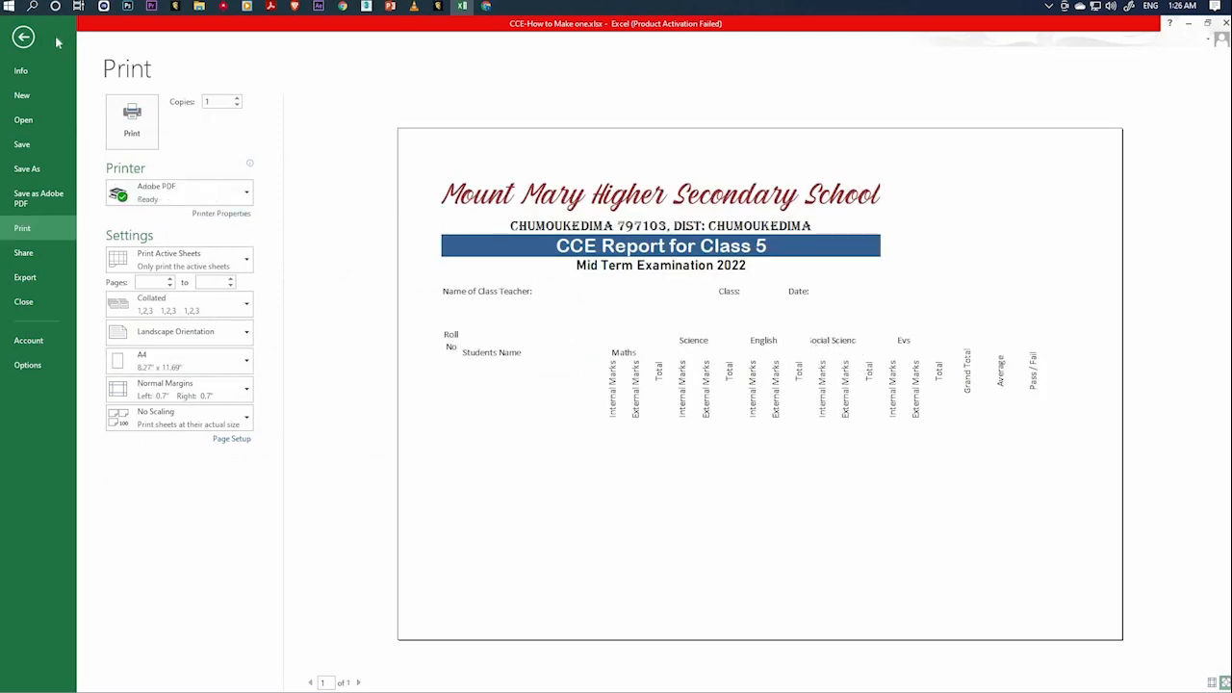
{"action": "left_click", "coordinate": [24, 36]}
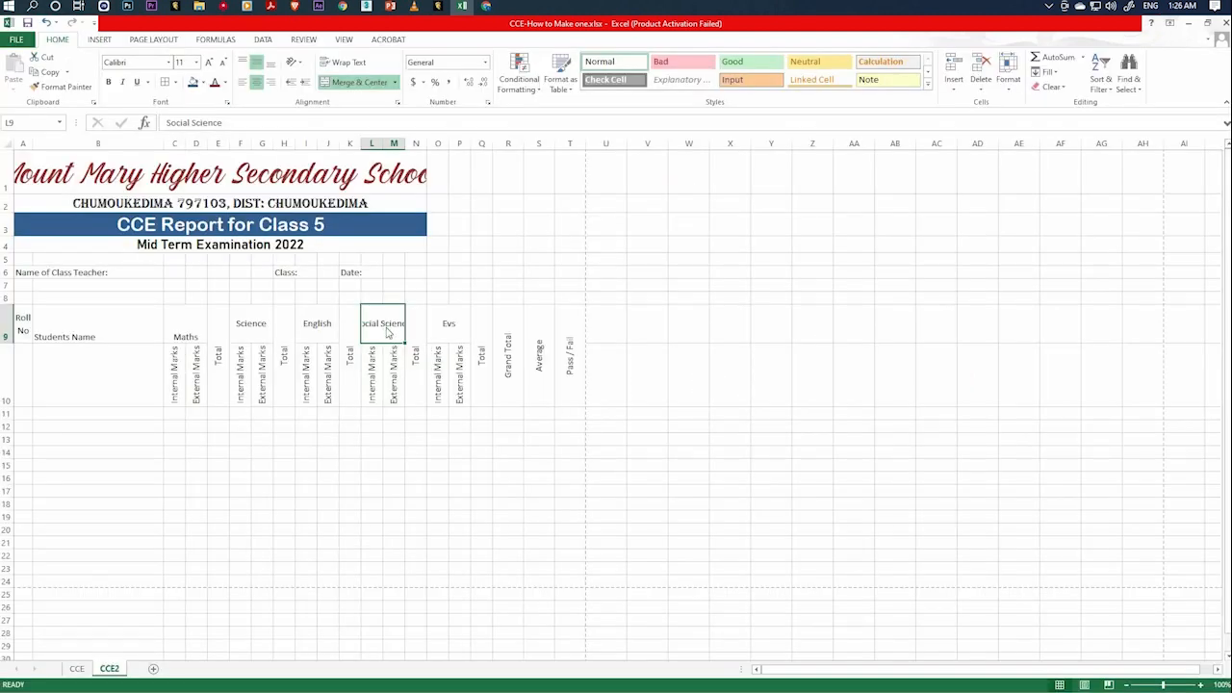
Turn on text wrapping for the merged Social Science heading in row 9 so it fits its two columns.
{"action": "right_click", "coordinate": [385, 331]}
{"action": "left_click", "coordinate": [373, 329]}
{"action": "right_click", "coordinate": [374, 330]}
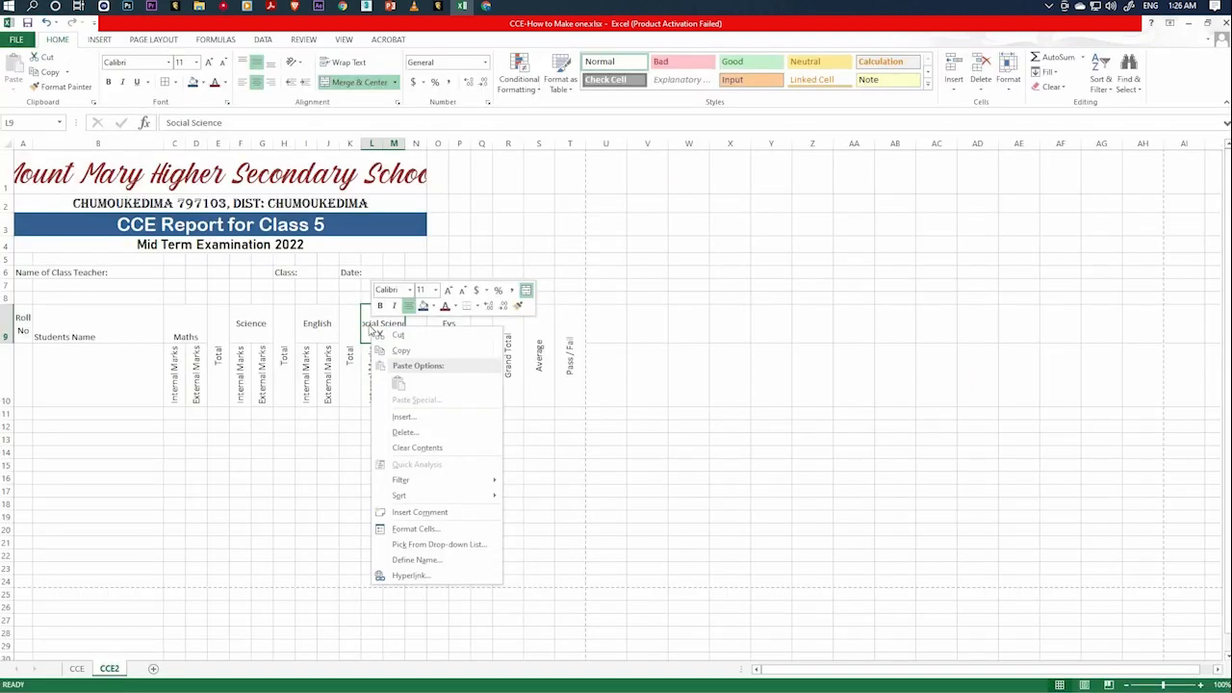
{"action": "left_click", "coordinate": [366, 324]}
{"action": "right_click", "coordinate": [365, 324]}
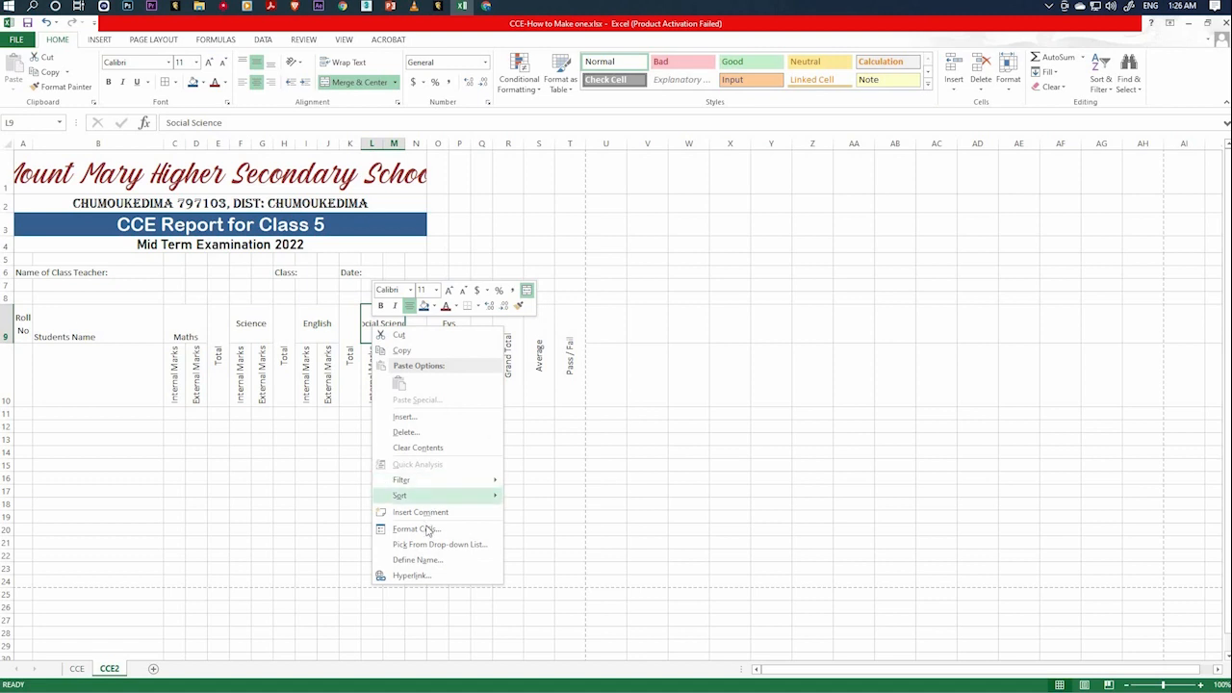
{"action": "left_click", "coordinate": [417, 528]}
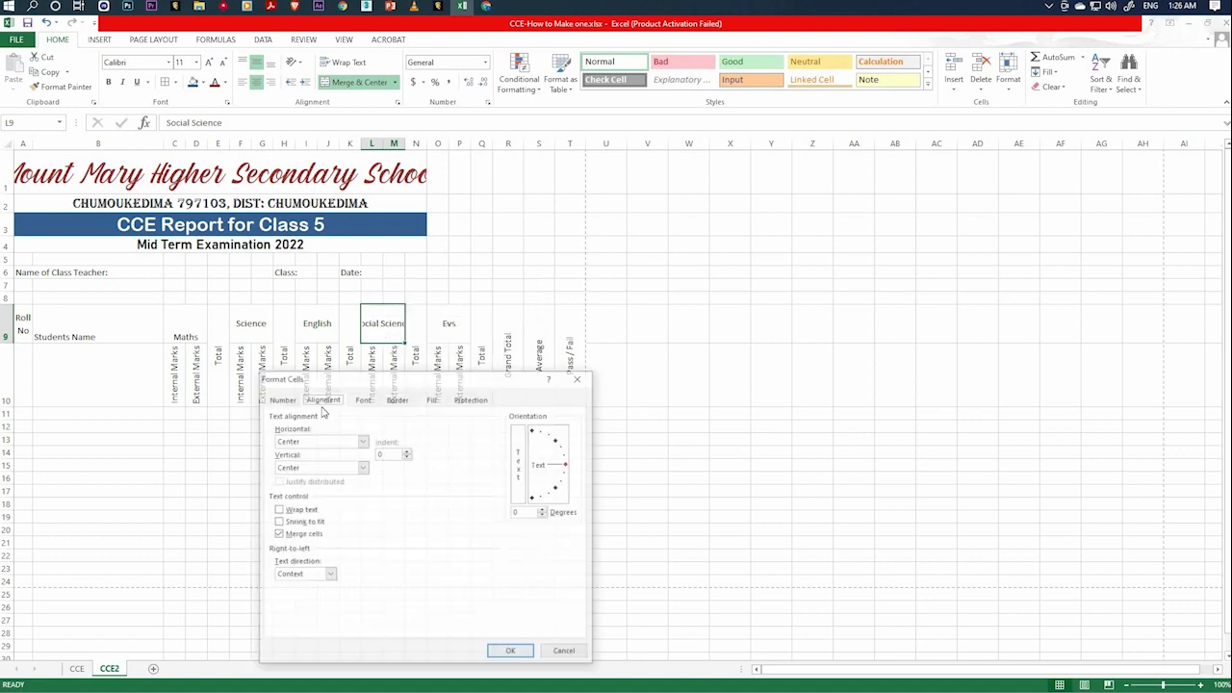
{"action": "left_click", "coordinate": [289, 509]}
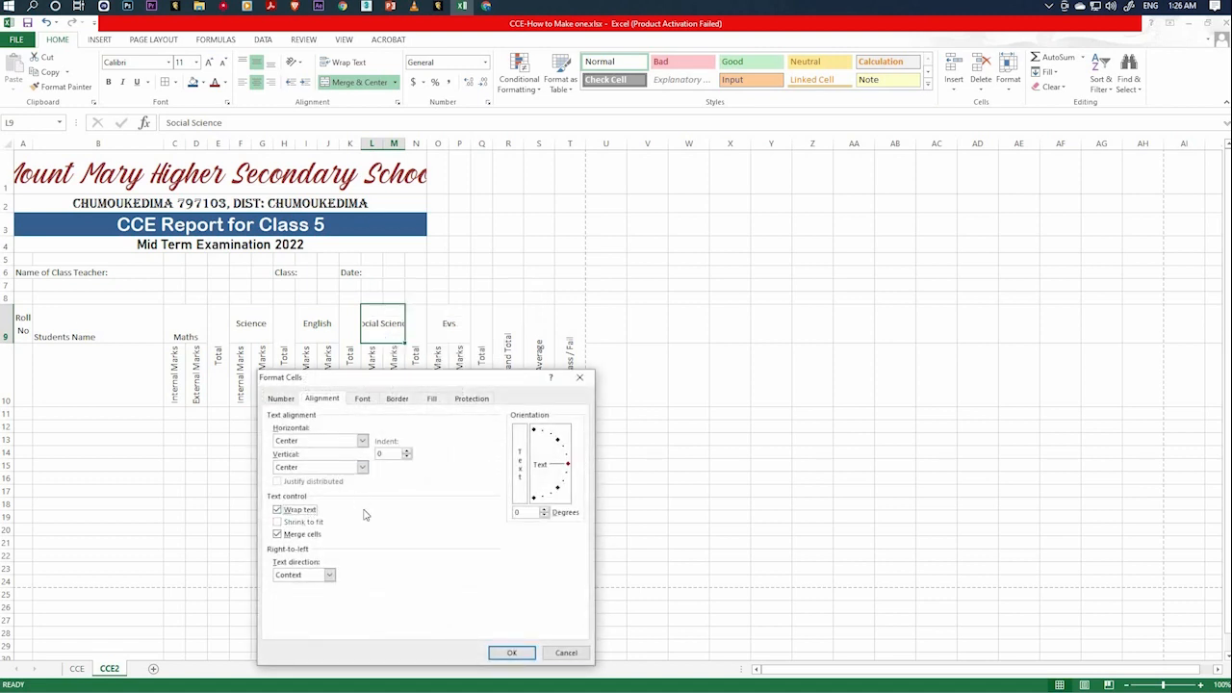
{"action": "left_click", "coordinate": [510, 653]}
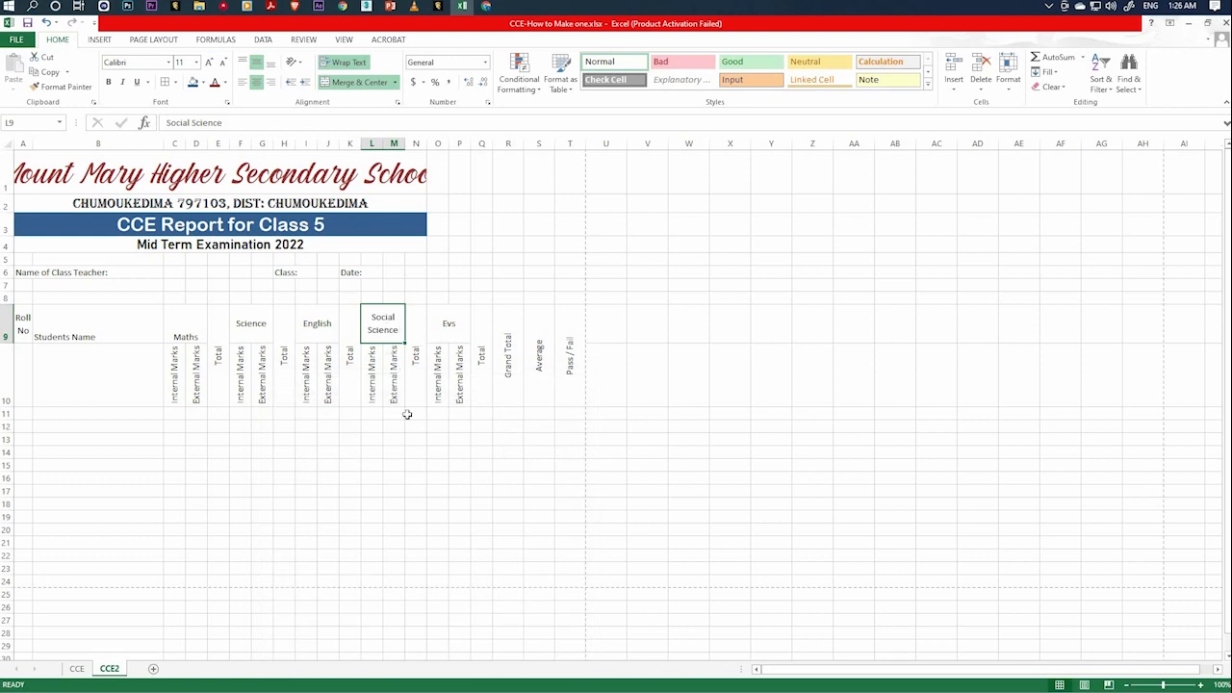
{"action": "left_click", "coordinate": [371, 463]}
Middle-align the Maths heading vertically in its merged cell in row 9.
{"action": "left_click", "coordinate": [190, 330]}
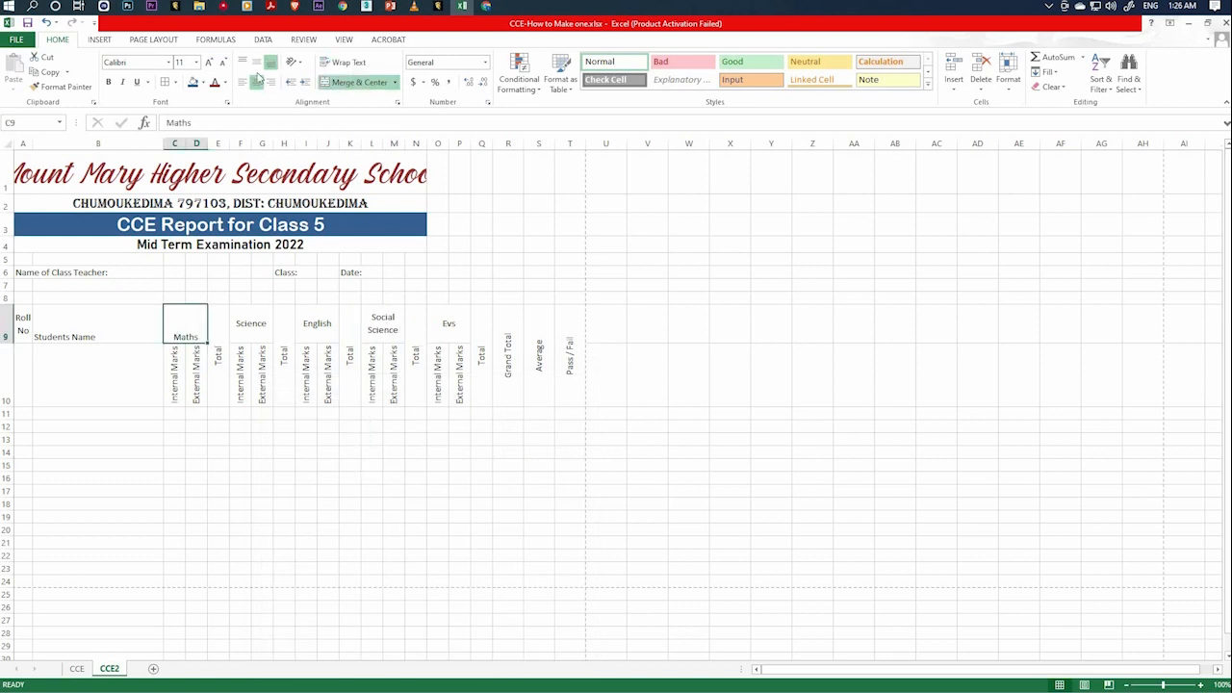
{"action": "left_click", "coordinate": [256, 62]}
{"action": "left_click", "coordinate": [330, 461]}
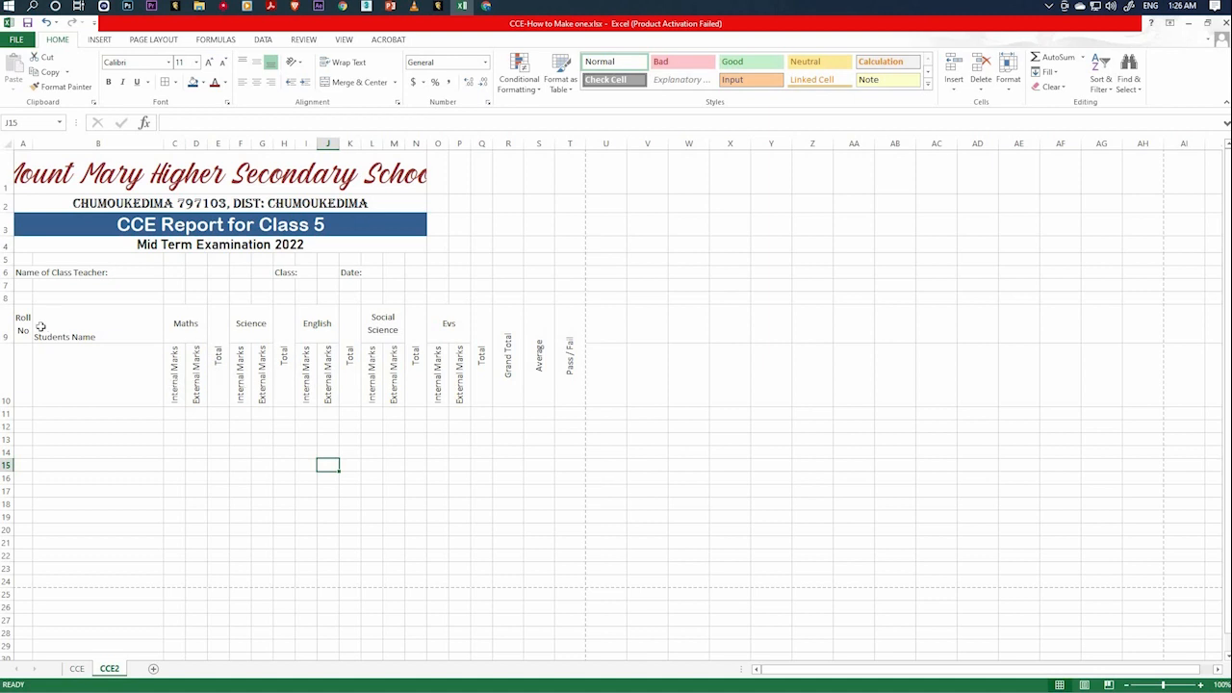
Merge and center the Roll No heading over A9:A10 and the Students Name heading over B9:B10.
{"action": "left_click_drag", "start_coordinate": [22, 323], "coordinate": [23, 375]}
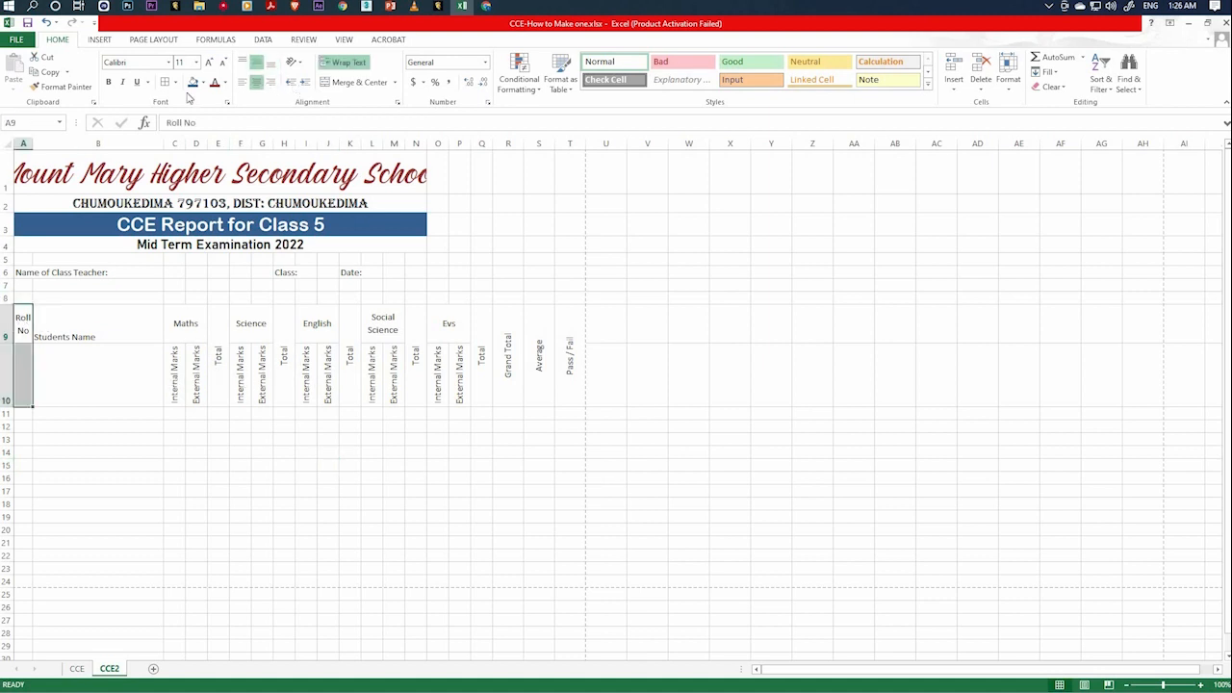
{"action": "left_click", "coordinate": [351, 81]}
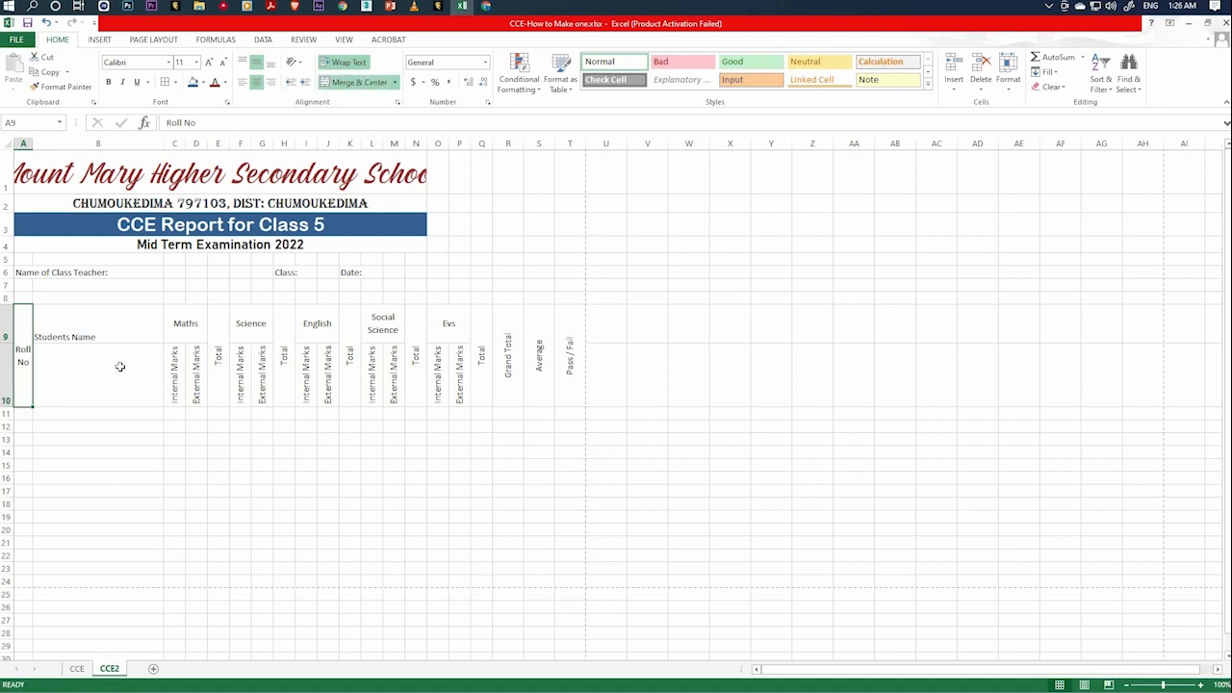
{"action": "left_click", "coordinate": [104, 347]}
{"action": "left_click", "coordinate": [105, 330]}
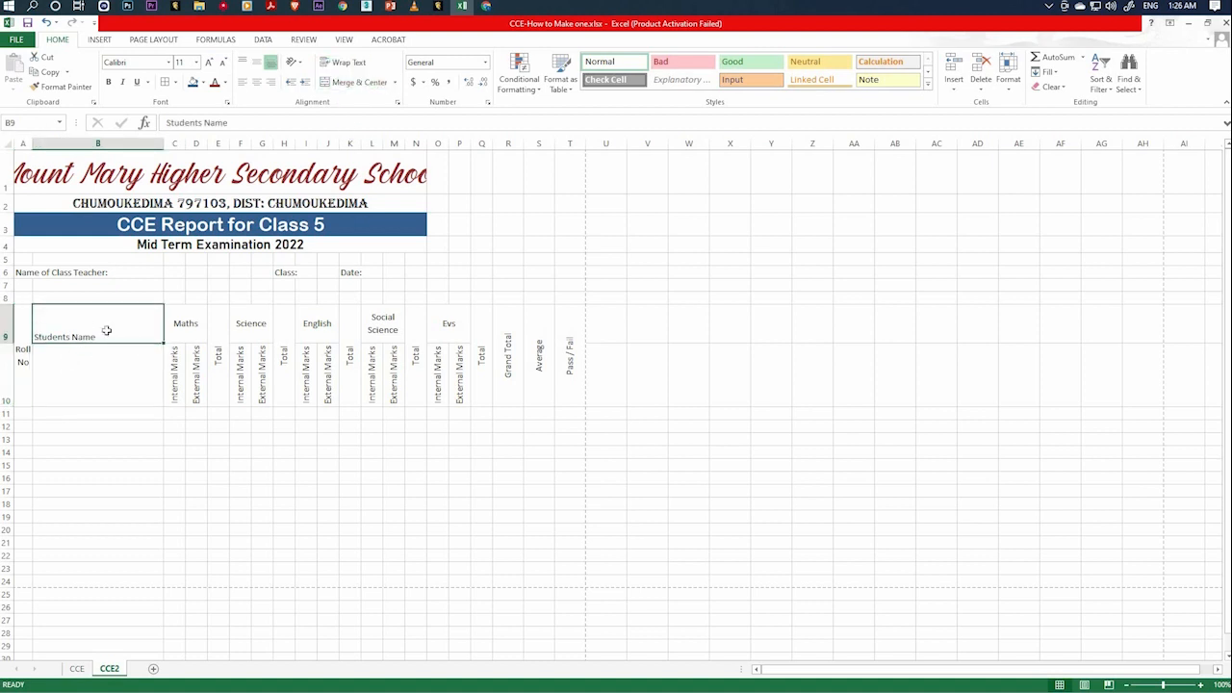
{"action": "left_click", "coordinate": [102, 383]}
{"action": "left_click", "coordinate": [129, 315]}
{"action": "left_click", "coordinate": [132, 365]}
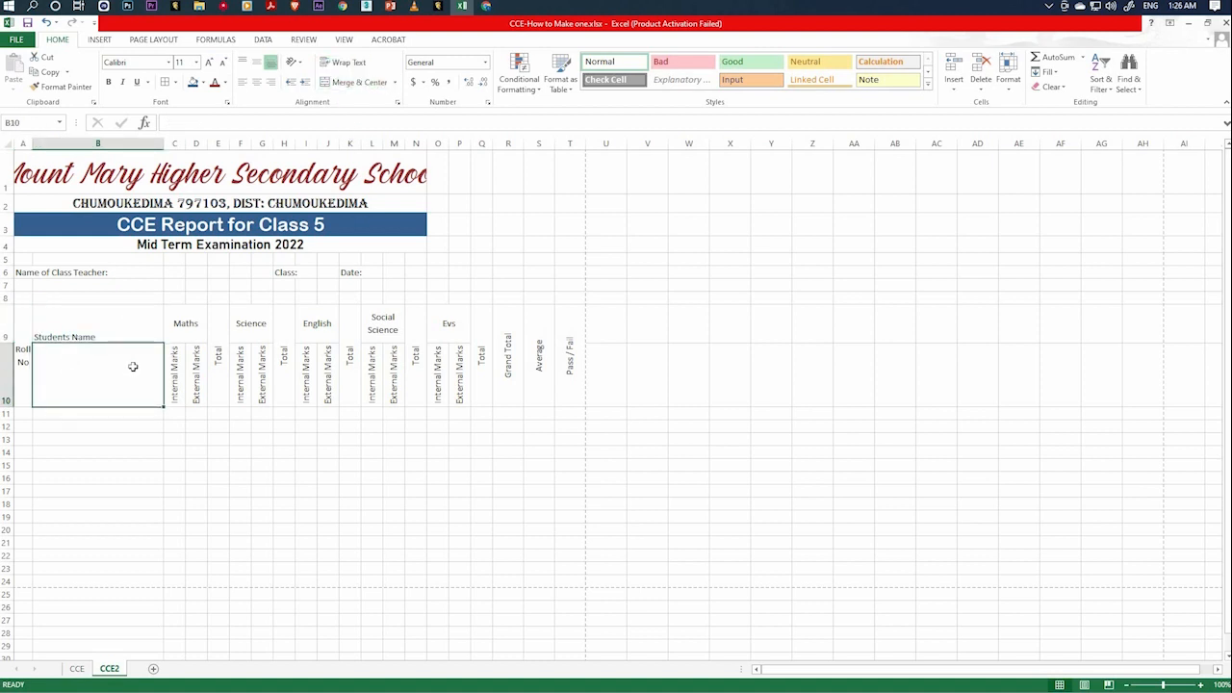
{"action": "left_click", "coordinate": [126, 326]}
{"action": "left_click", "coordinate": [121, 351]}
{"action": "left_click", "coordinate": [113, 337]}
{"action": "left_click", "coordinate": [111, 382]}
{"action": "left_click_drag", "start_coordinate": [112, 332], "coordinate": [110, 382]}
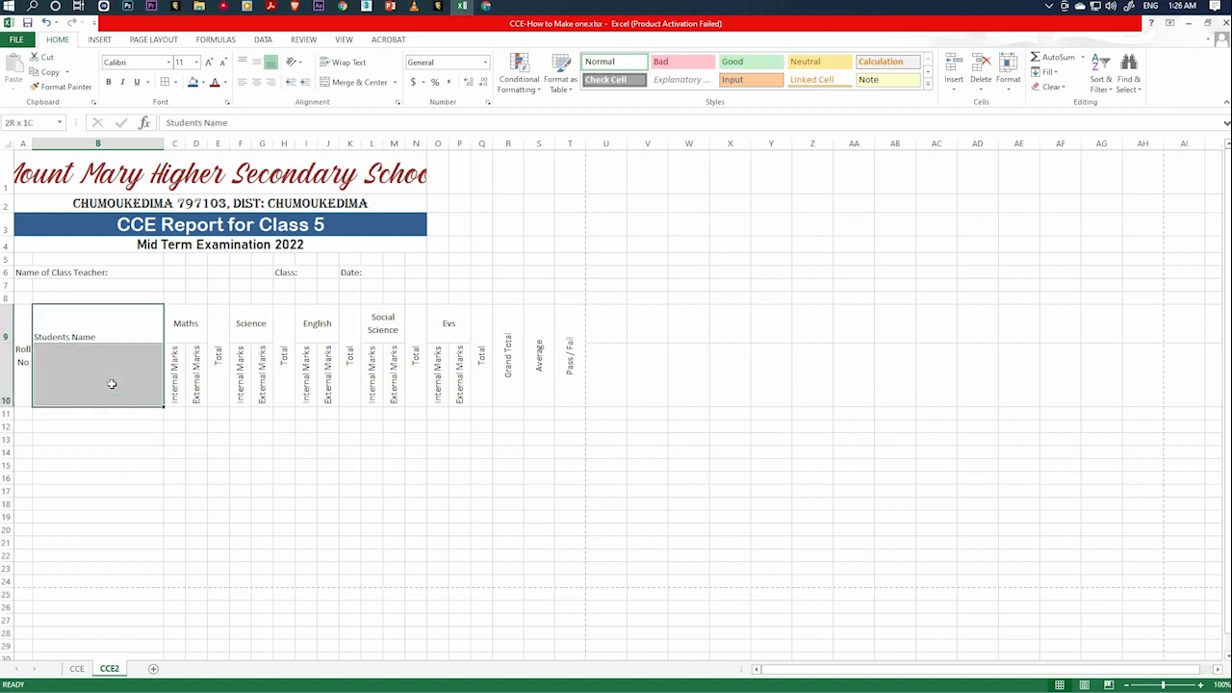
{"action": "left_click", "coordinate": [354, 82]}
{"action": "left_click", "coordinate": [174, 452]}
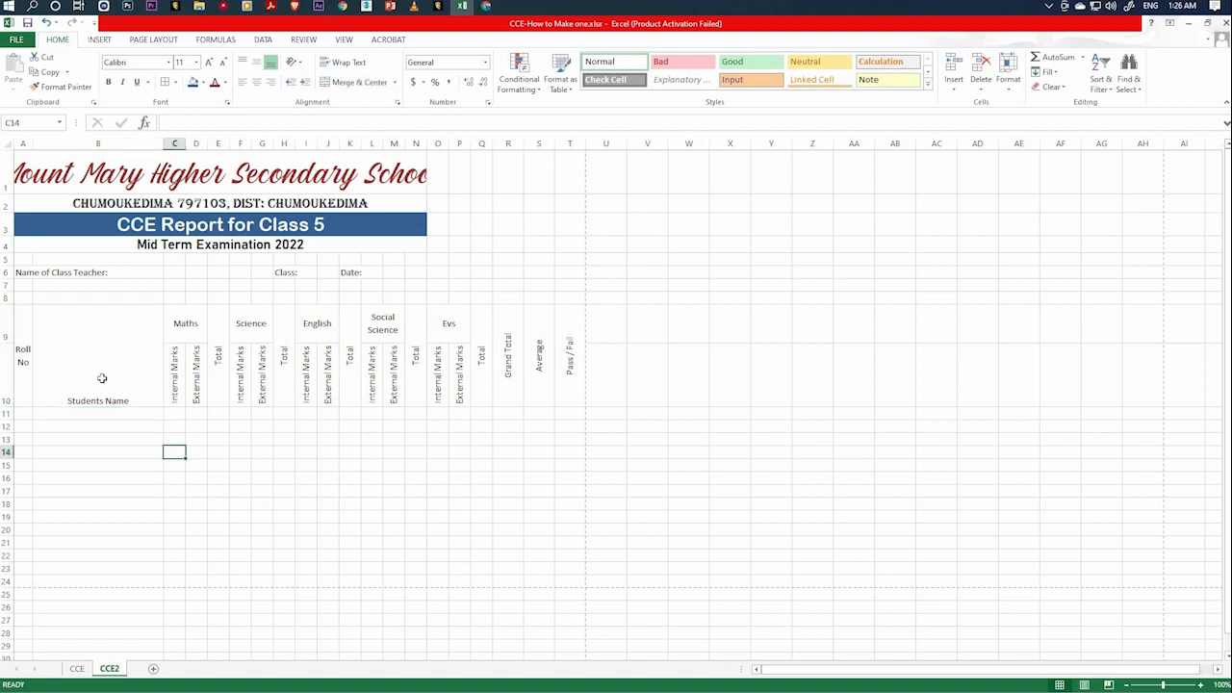
Middle-align the Students Name heading vertically in its merged cell.
{"action": "left_click", "coordinate": [121, 396]}
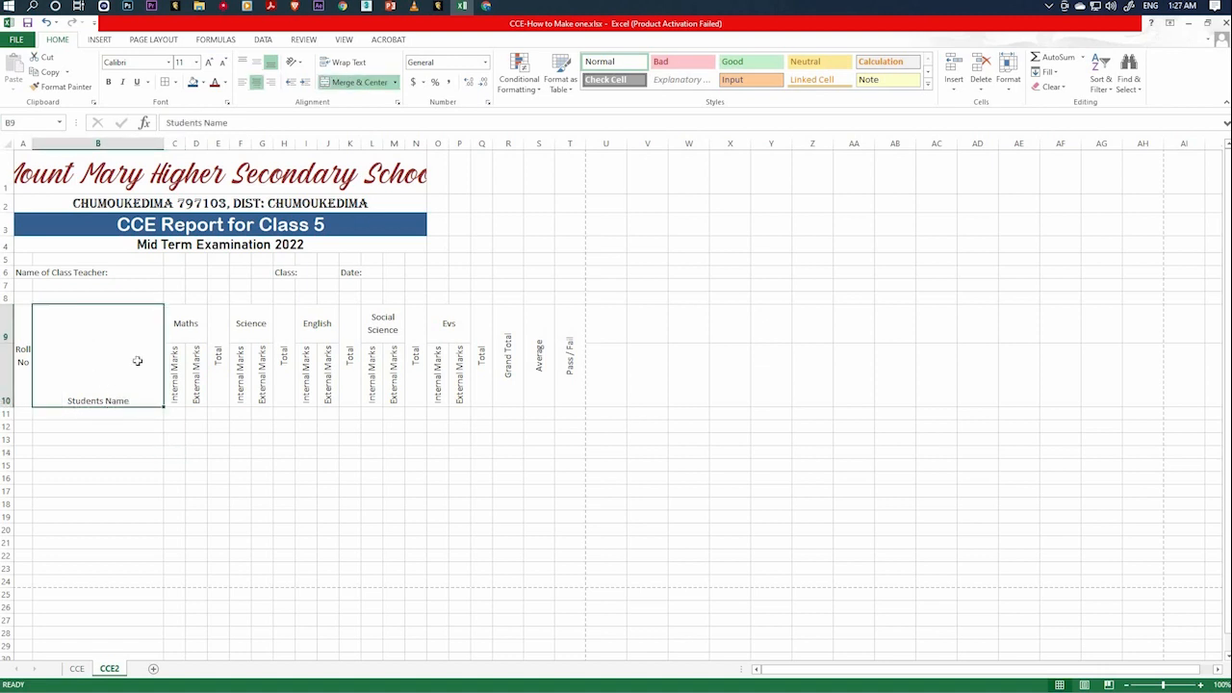
{"action": "left_click", "coordinate": [257, 63]}
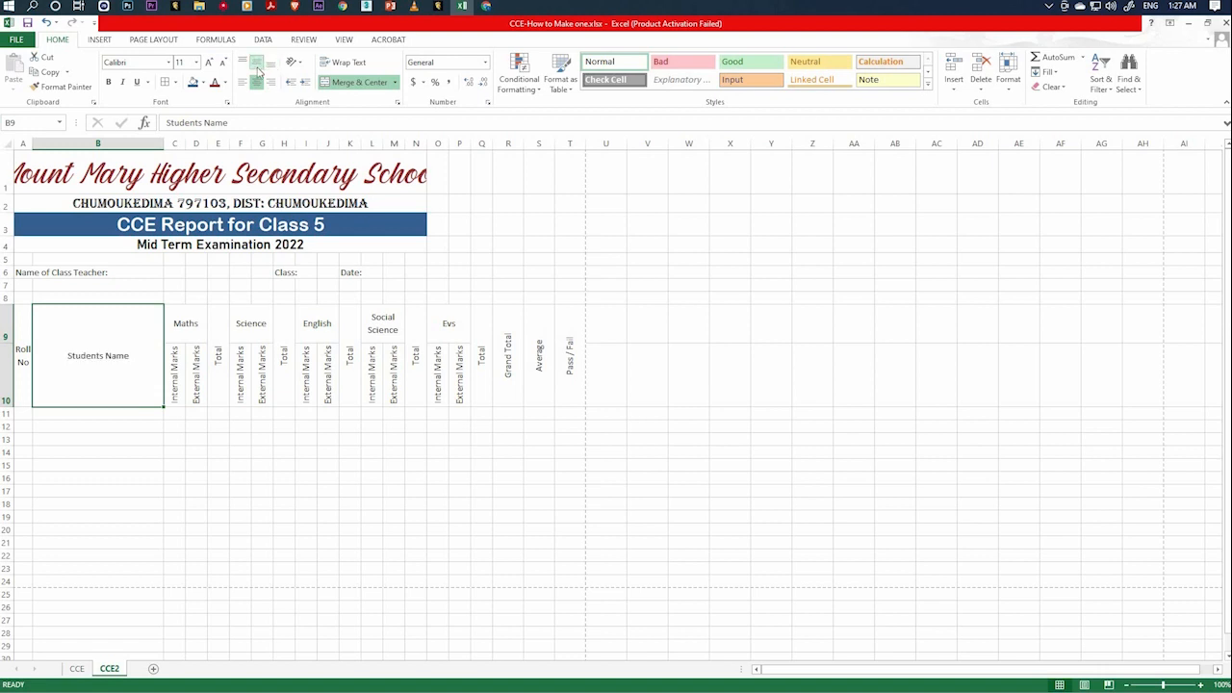
Try the various horizontal and vertical alignments on the Students Name heading, ending with it centered in both directions.
{"action": "left_click", "coordinate": [242, 82]}
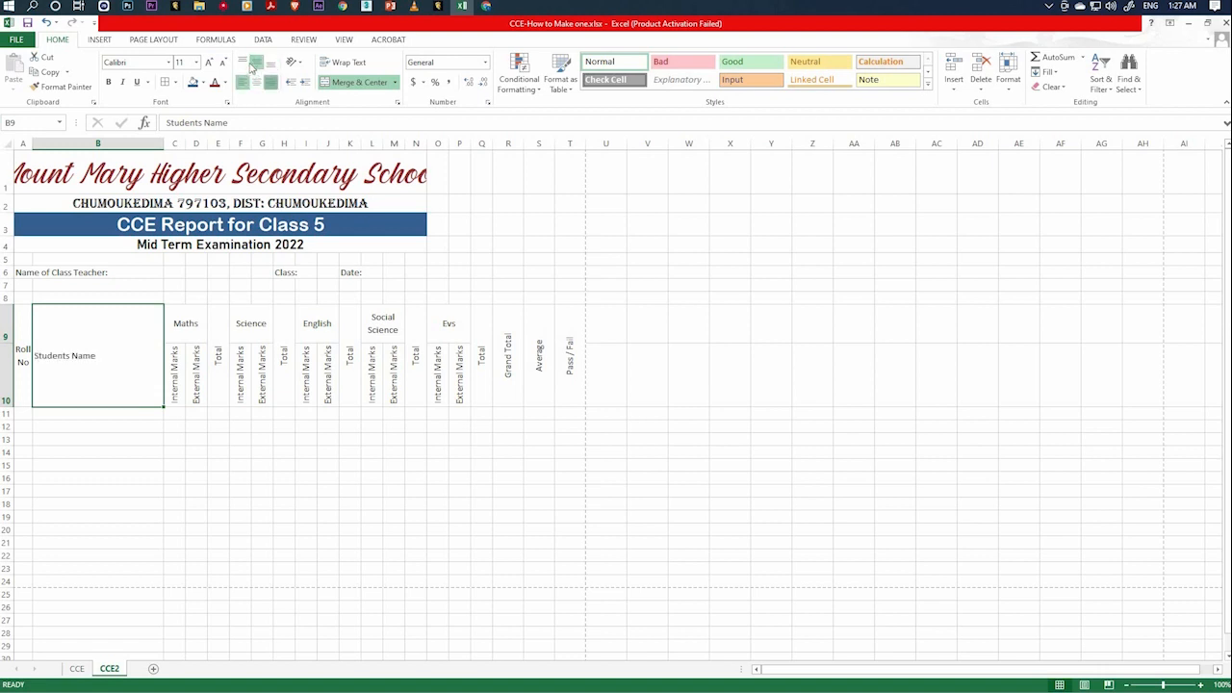
{"action": "left_click", "coordinate": [270, 82]}
{"action": "left_click", "coordinate": [242, 61]}
{"action": "left_click", "coordinate": [270, 61]}
{"action": "left_click", "coordinate": [256, 82]}
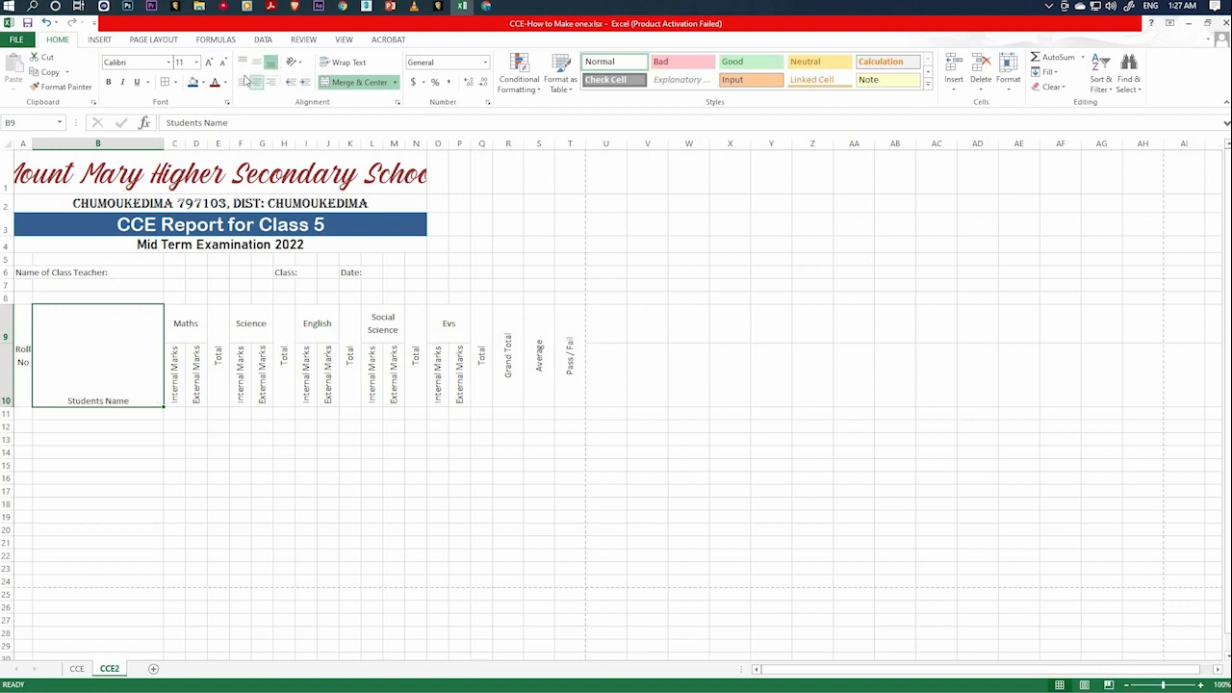
{"action": "left_click", "coordinate": [242, 82]}
{"action": "left_click", "coordinate": [241, 61]}
{"action": "left_click", "coordinate": [256, 62]}
{"action": "left_click", "coordinate": [271, 82]}
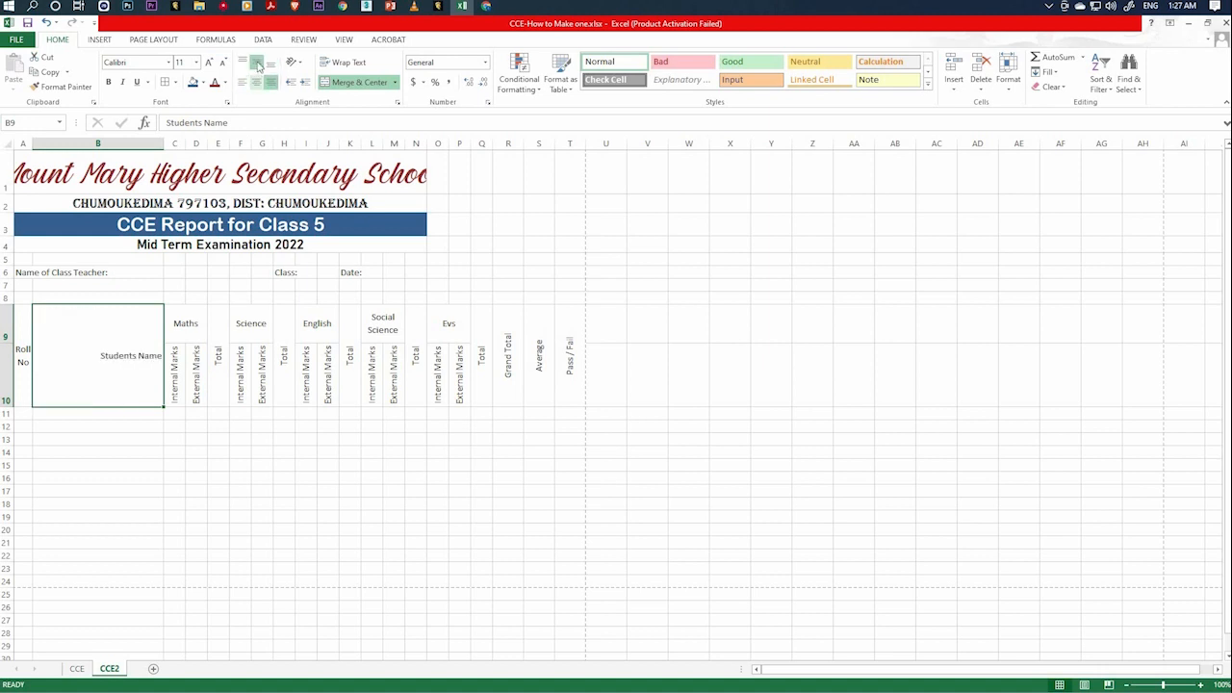
{"action": "left_click", "coordinate": [256, 82]}
{"action": "left_click", "coordinate": [257, 62]}
{"action": "left_click", "coordinate": [257, 83]}
{"action": "left_click", "coordinate": [256, 63]}
{"action": "left_click", "coordinate": [257, 83]}
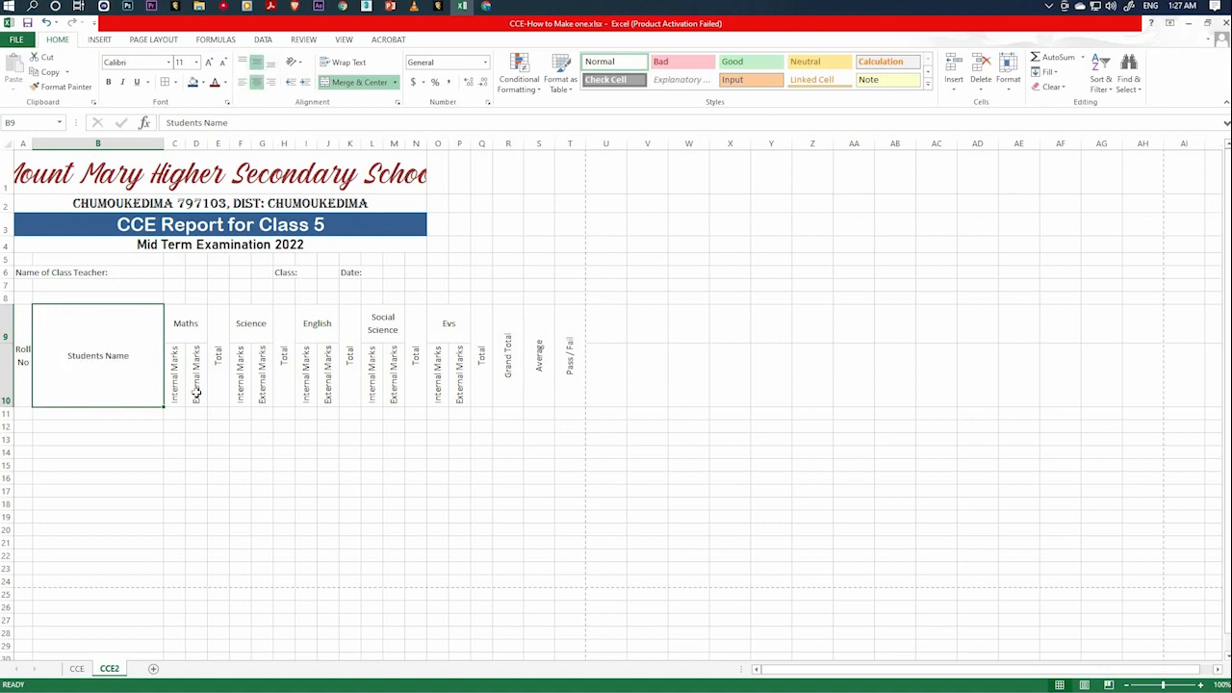
{"action": "left_click", "coordinate": [203, 499]}
Make the Roll No and Students Name headings bold.
{"action": "left_click", "coordinate": [84, 363]}
{"action": "left_click", "coordinate": [24, 361]}
{"action": "left_click", "coordinate": [84, 373]}
{"action": "left_click", "coordinate": [308, 501]}
{"action": "left_click", "coordinate": [24, 362]}
{"action": "left_click", "coordinate": [109, 83]}
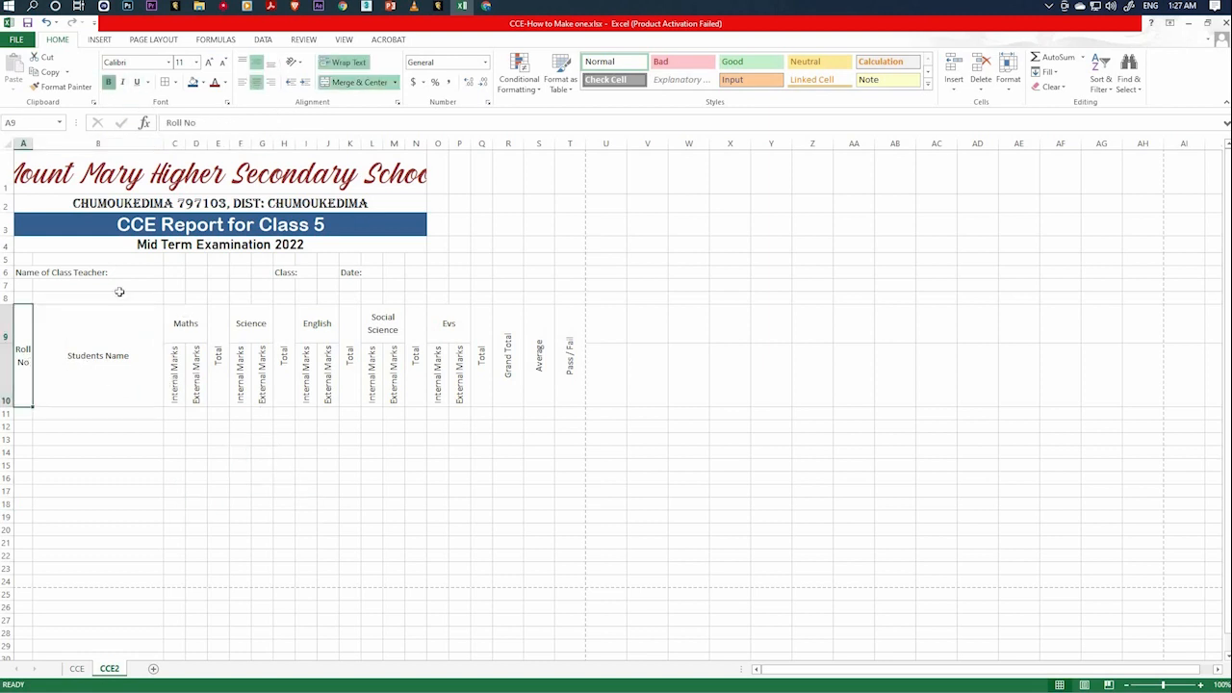
{"action": "left_click", "coordinate": [123, 354]}
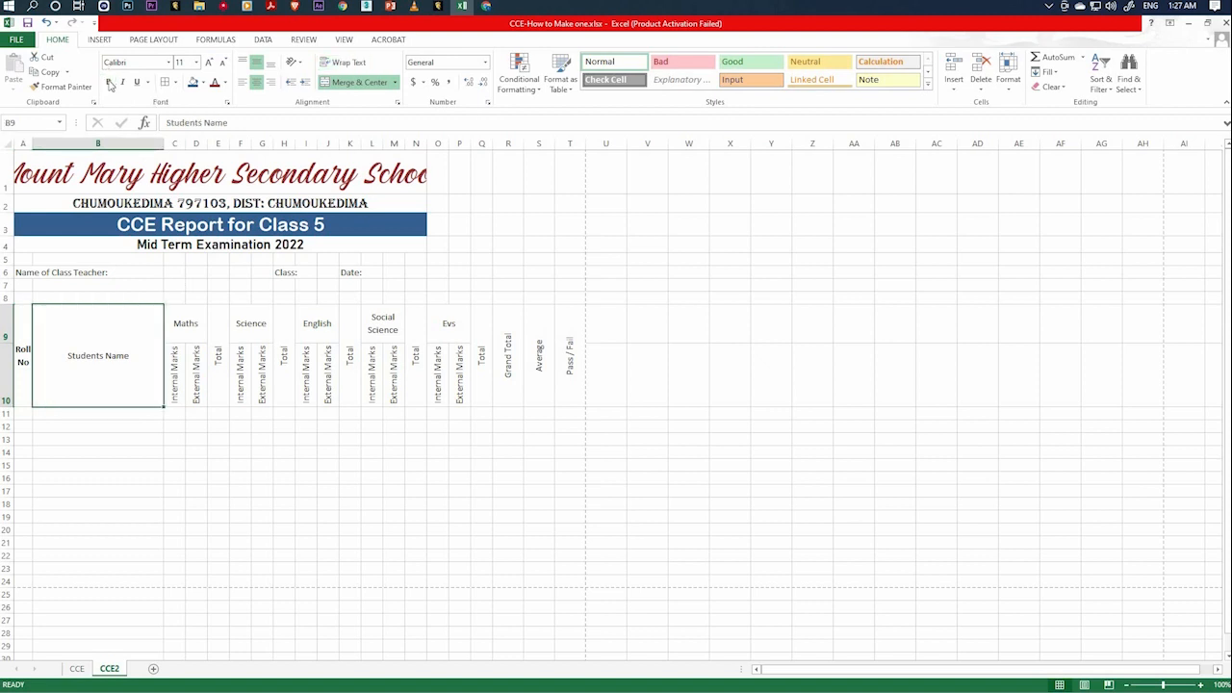
{"action": "left_click", "coordinate": [109, 83]}
{"action": "left_click", "coordinate": [231, 449]}
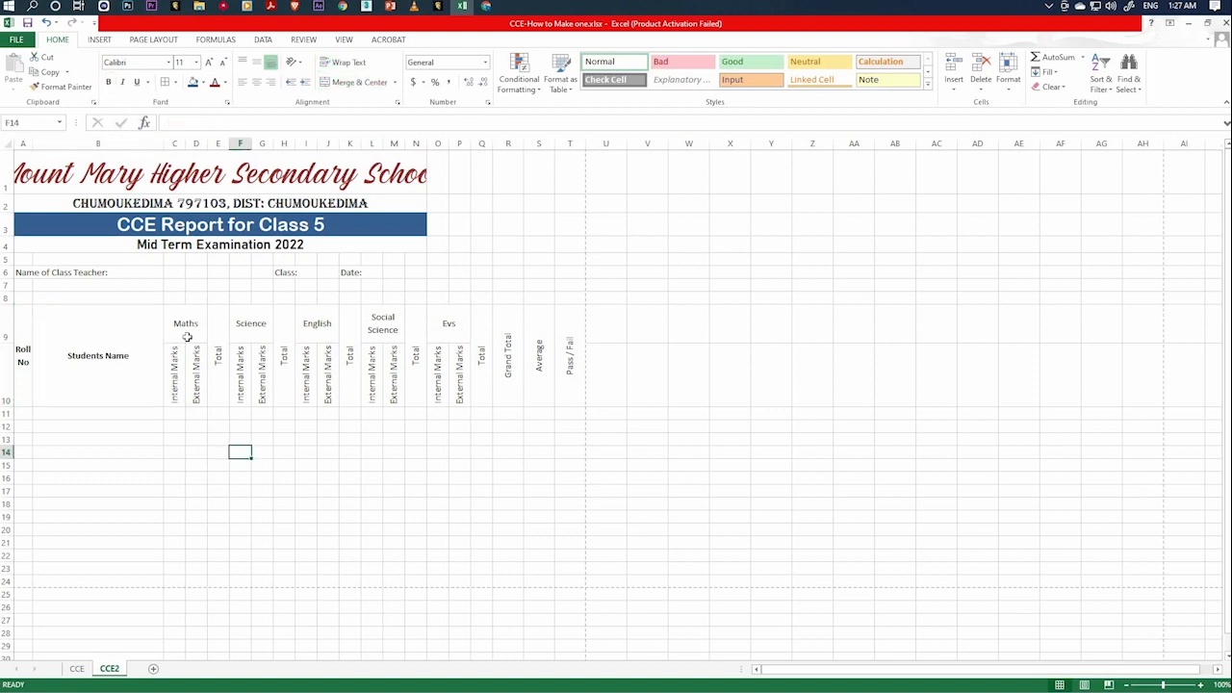
Make the Maths heading, its Total heading in column E and the Science heading bold.
{"action": "left_click", "coordinate": [188, 335]}
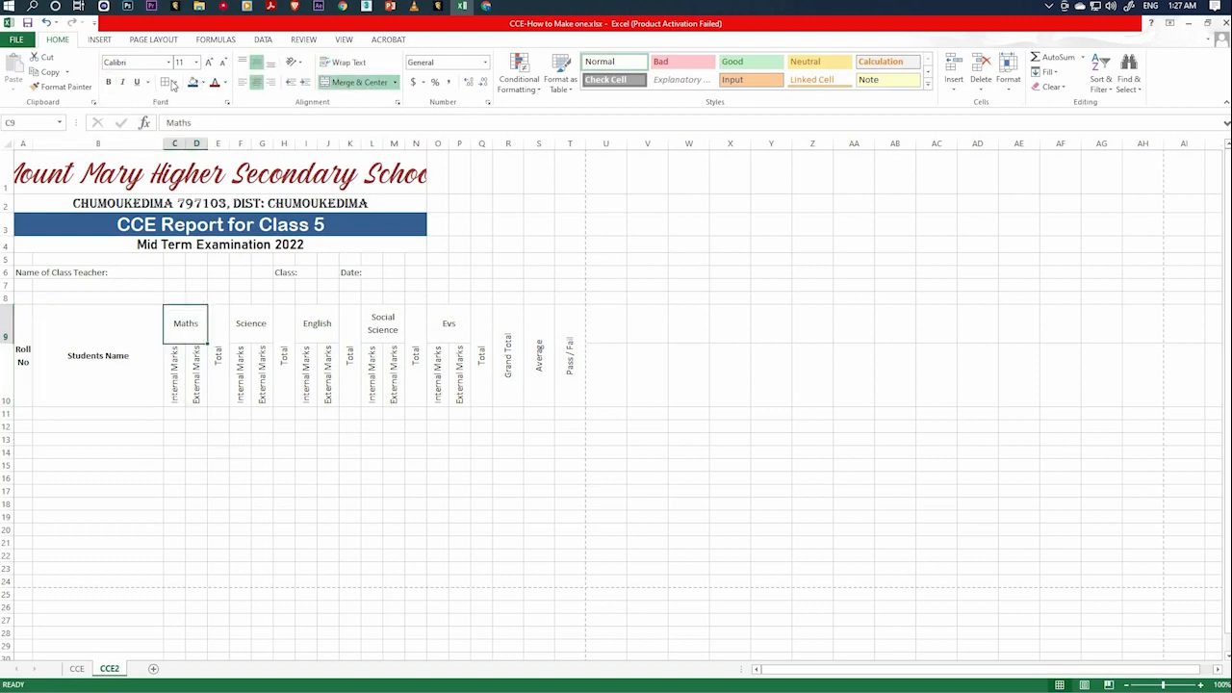
{"action": "key", "text": "ctrl+b"}
{"action": "left_click", "coordinate": [258, 322]}
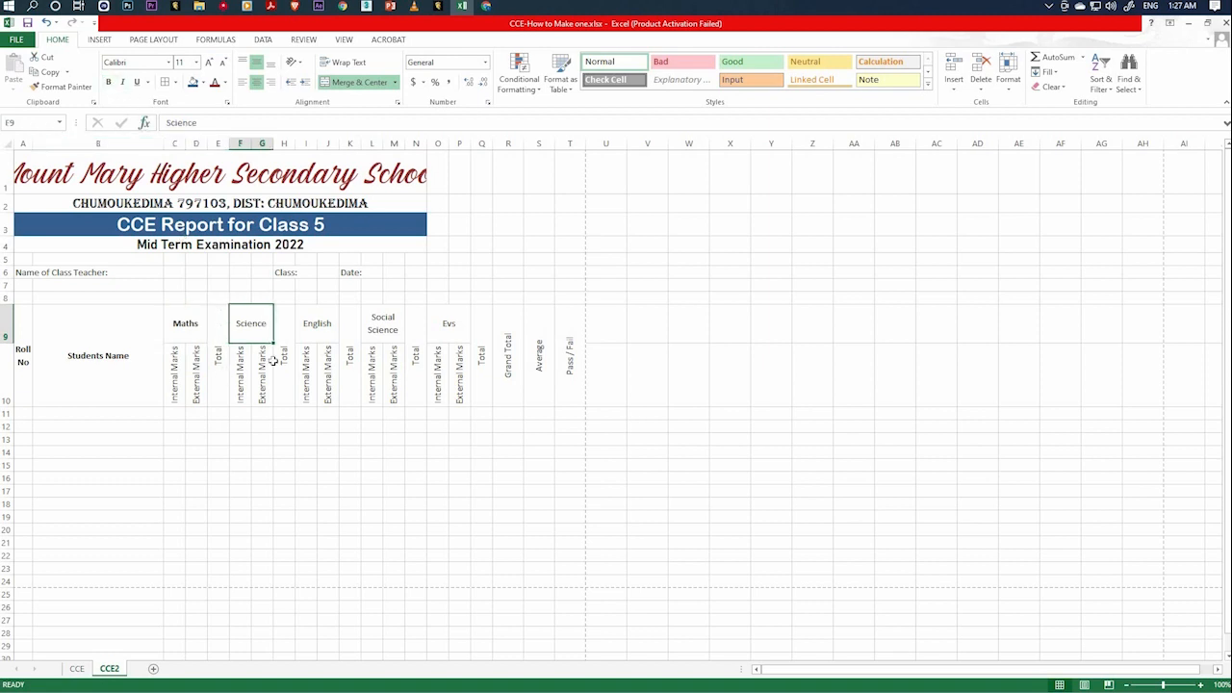
{"action": "left_click", "coordinate": [221, 355]}
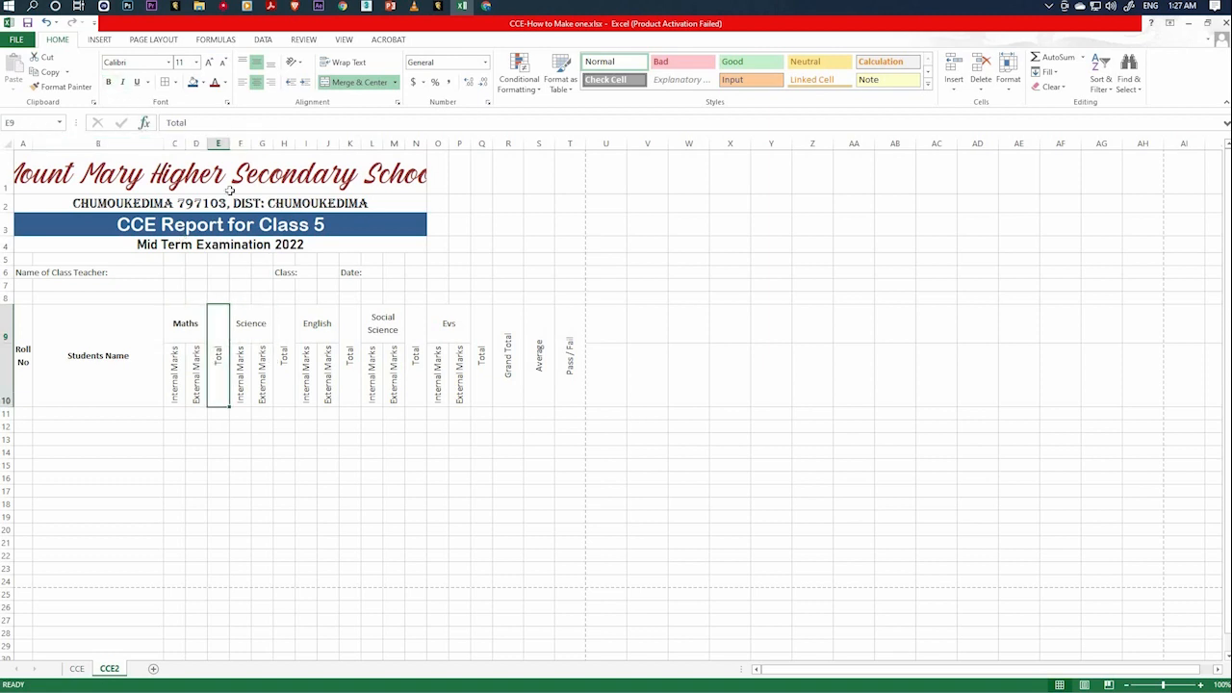
{"action": "key", "text": "ctrl+b"}
{"action": "left_click", "coordinate": [248, 322], "text": "ctrl"}
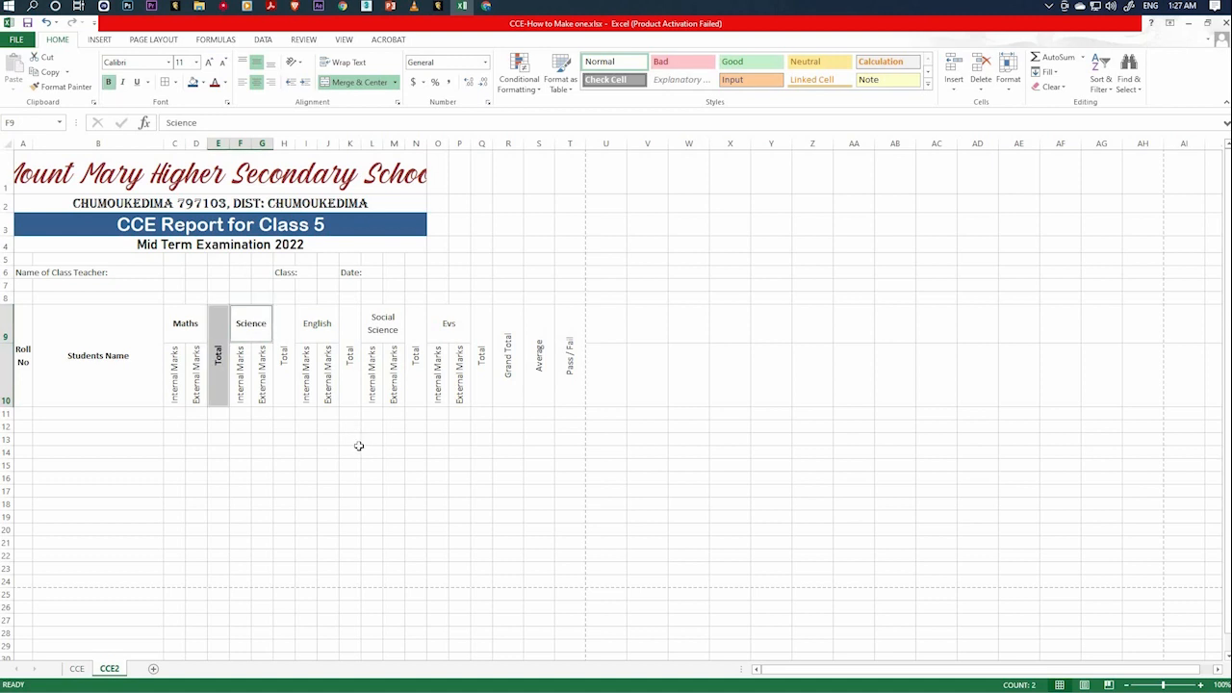
{"action": "left_click", "coordinate": [351, 451]}
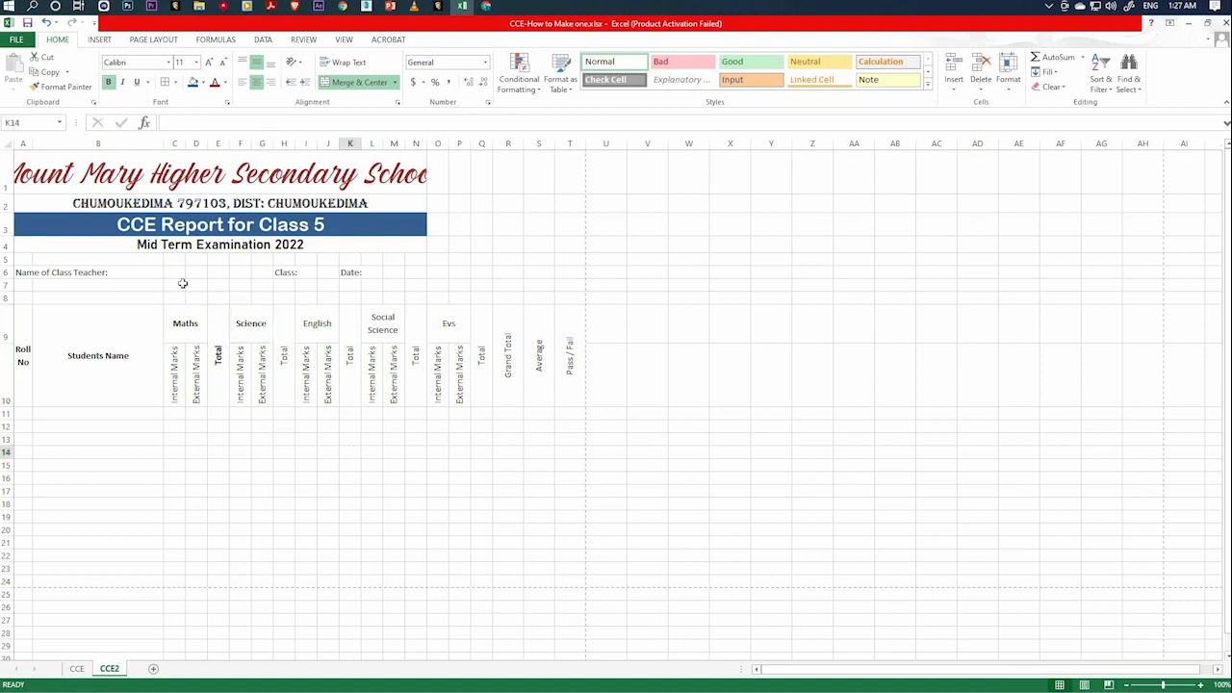
Select the remaining subject and Total headings from columns H to Q plus Grand Total, Average and Pass / Fail, and make them bold together.
{"action": "left_click", "coordinate": [293, 385]}
{"action": "left_click", "coordinate": [324, 332], "text": "ctrl"}
{"action": "left_click", "coordinate": [354, 356], "text": "ctrl"}
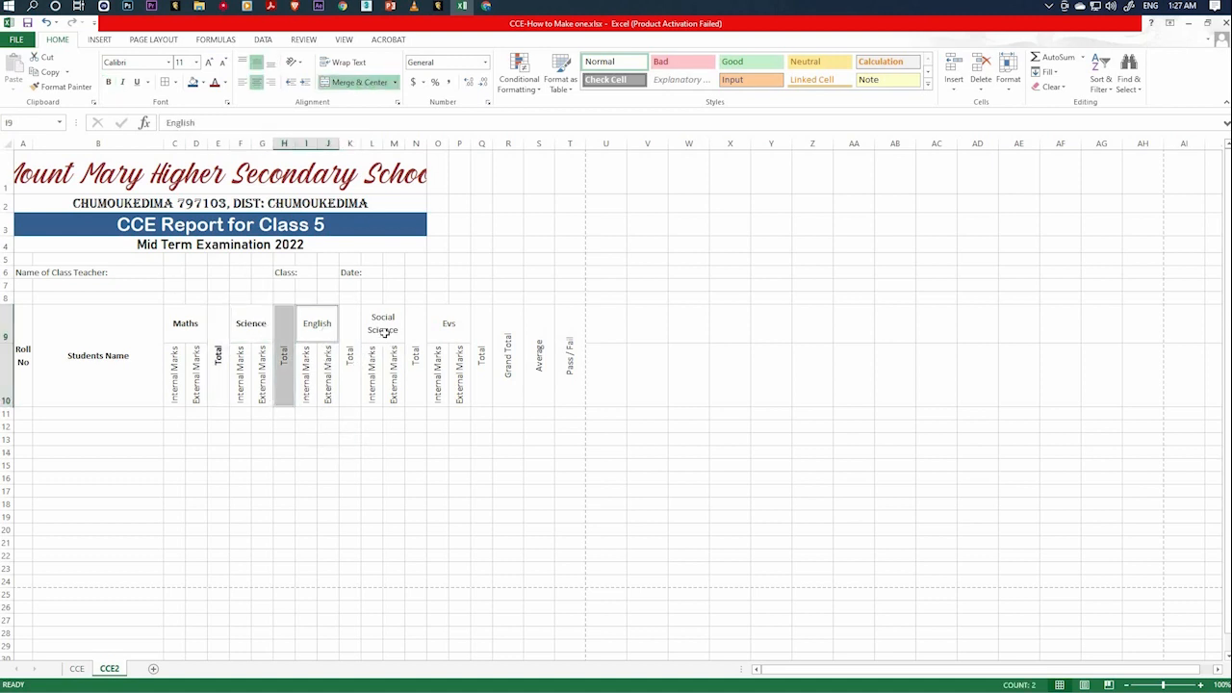
{"action": "left_click", "coordinate": [383, 332], "text": "ctrl"}
{"action": "left_click", "coordinate": [415, 358], "text": "ctrl"}
{"action": "left_click", "coordinate": [449, 326], "text": "ctrl"}
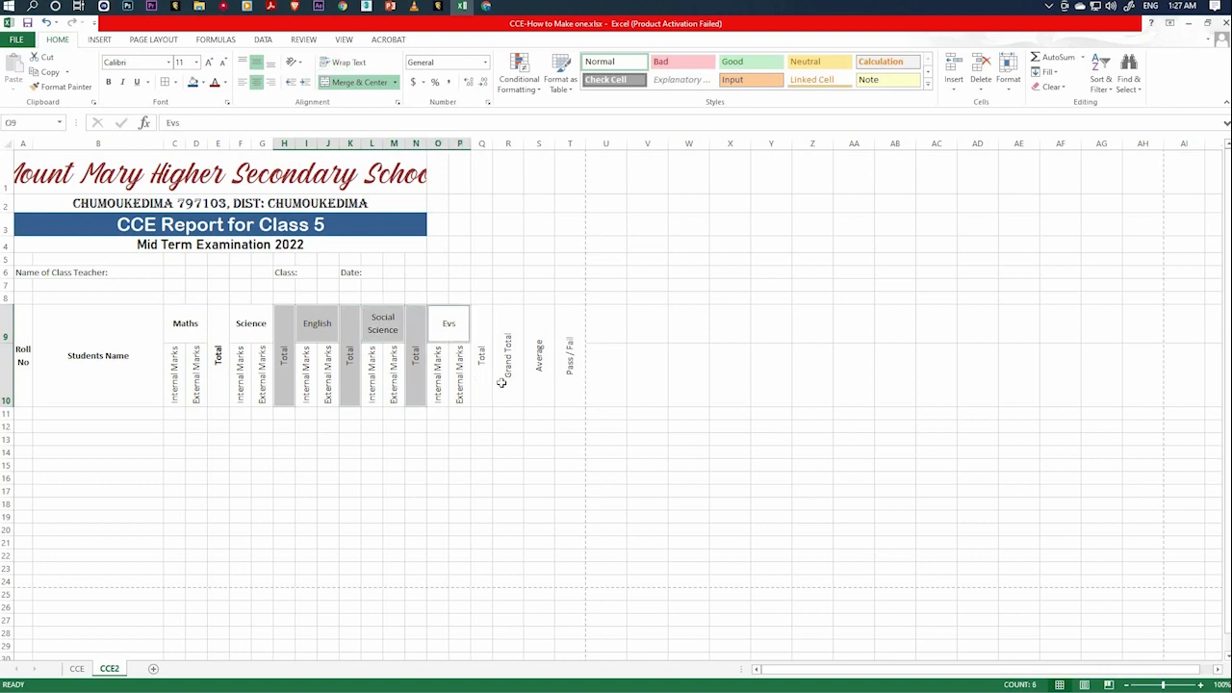
{"action": "left_click", "coordinate": [481, 358], "text": "ctrl"}
{"action": "left_click", "coordinate": [508, 366], "text": "ctrl"}
{"action": "left_click", "coordinate": [539, 371], "text": "ctrl"}
{"action": "left_click", "coordinate": [573, 392], "text": "ctrl"}
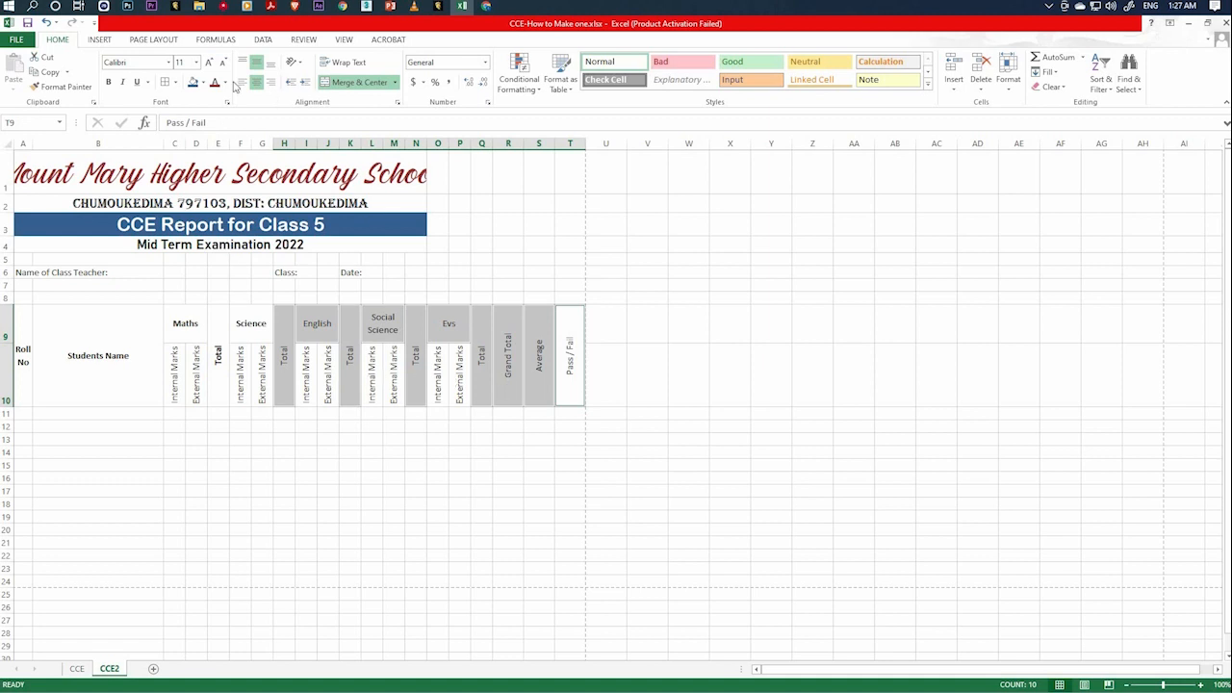
{"action": "left_click", "coordinate": [108, 81]}
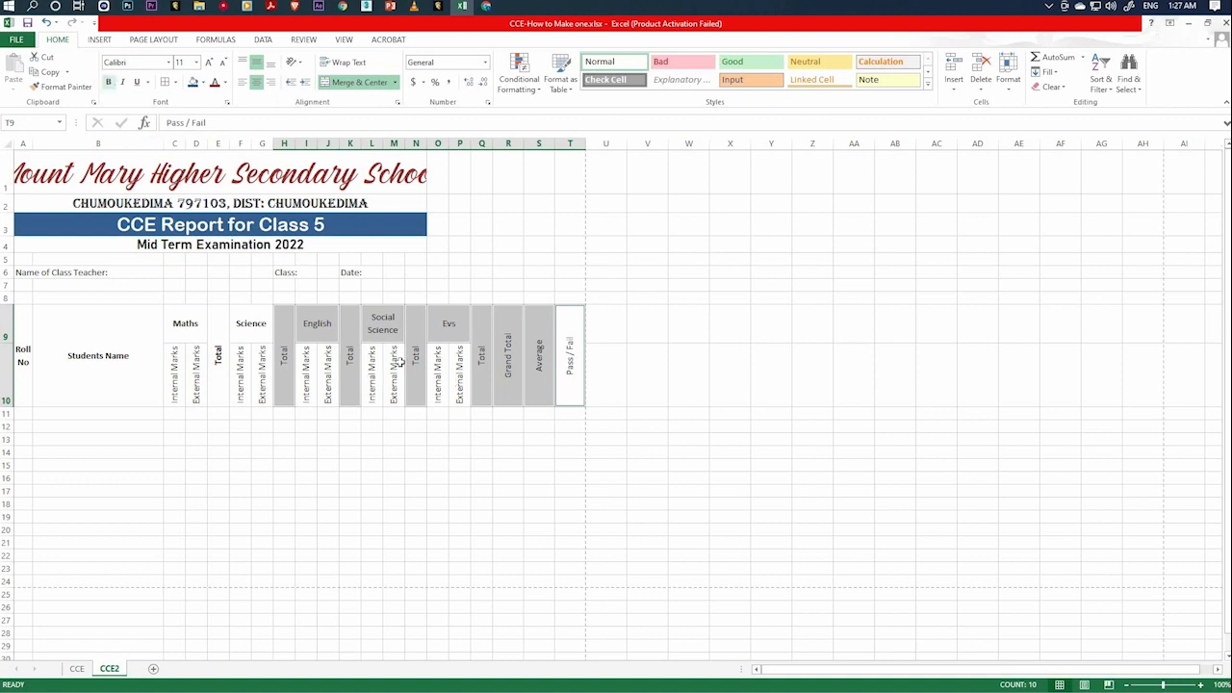
{"action": "left_click", "coordinate": [539, 491]}
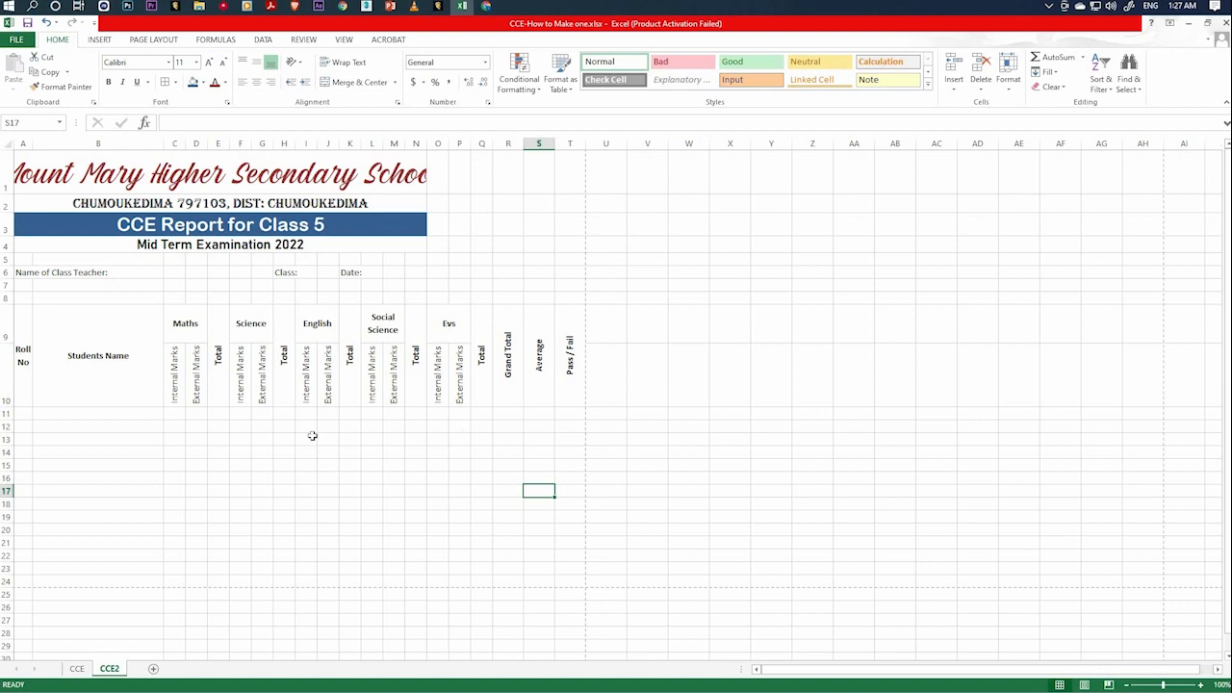
Italicize the Internal Marks and External Marks headings of all five subjects in row 10 together.
{"action": "left_click", "coordinate": [176, 383]}
{"action": "left_click", "coordinate": [200, 393], "text": "ctrl"}
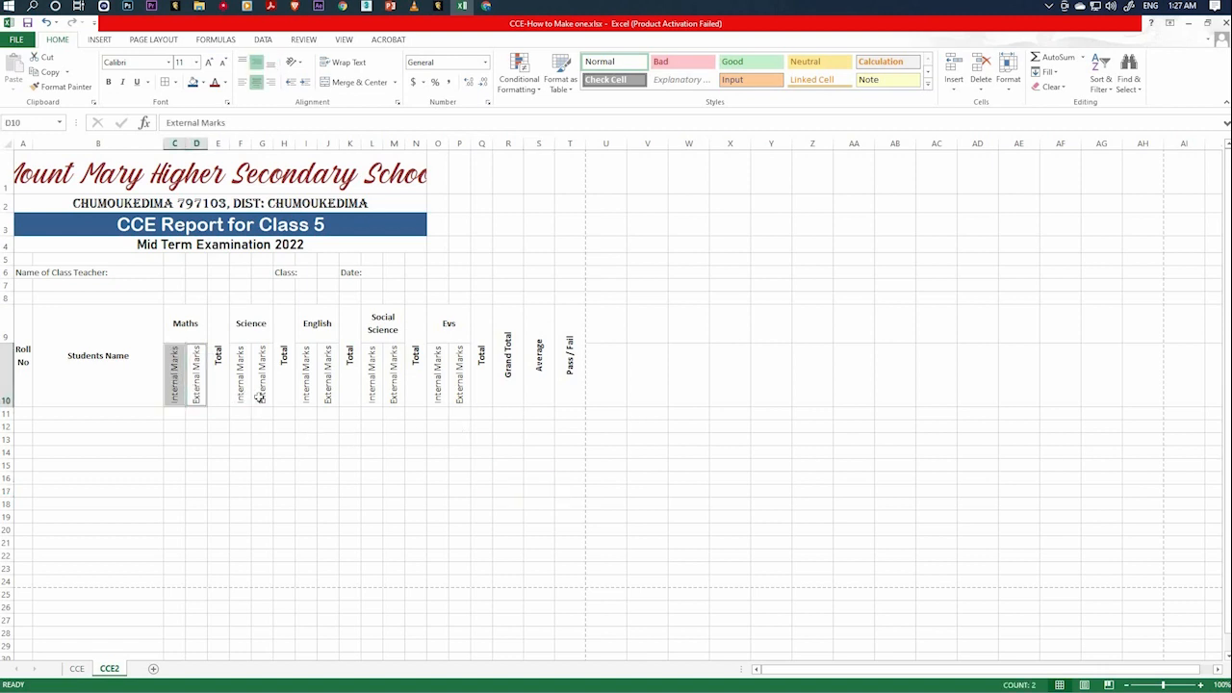
{"action": "left_click", "coordinate": [241, 395], "text": "ctrl"}
{"action": "left_click", "coordinate": [261, 395], "text": "ctrl"}
{"action": "left_click", "coordinate": [306, 395], "text": "ctrl"}
{"action": "left_click", "coordinate": [328, 395], "text": "ctrl"}
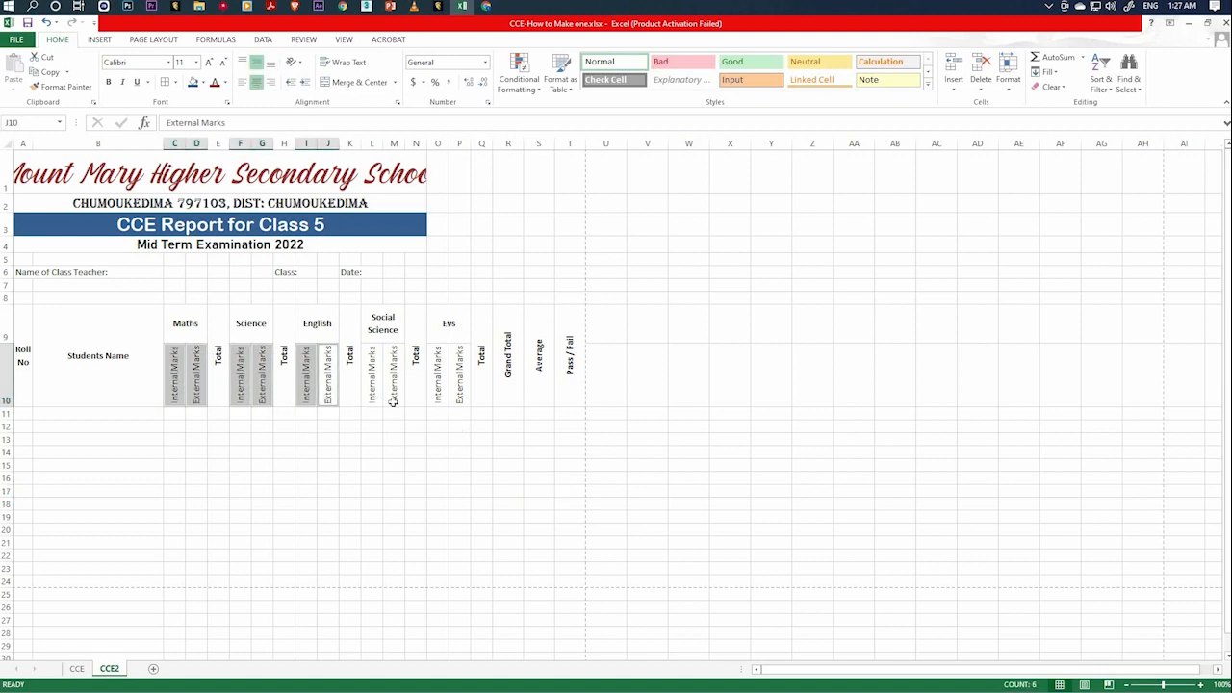
{"action": "left_click", "coordinate": [371, 390], "text": "ctrl"}
{"action": "left_click", "coordinate": [393, 395], "text": "ctrl"}
{"action": "left_click", "coordinate": [438, 390], "text": "ctrl"}
{"action": "left_click", "coordinate": [460, 394], "text": "ctrl"}
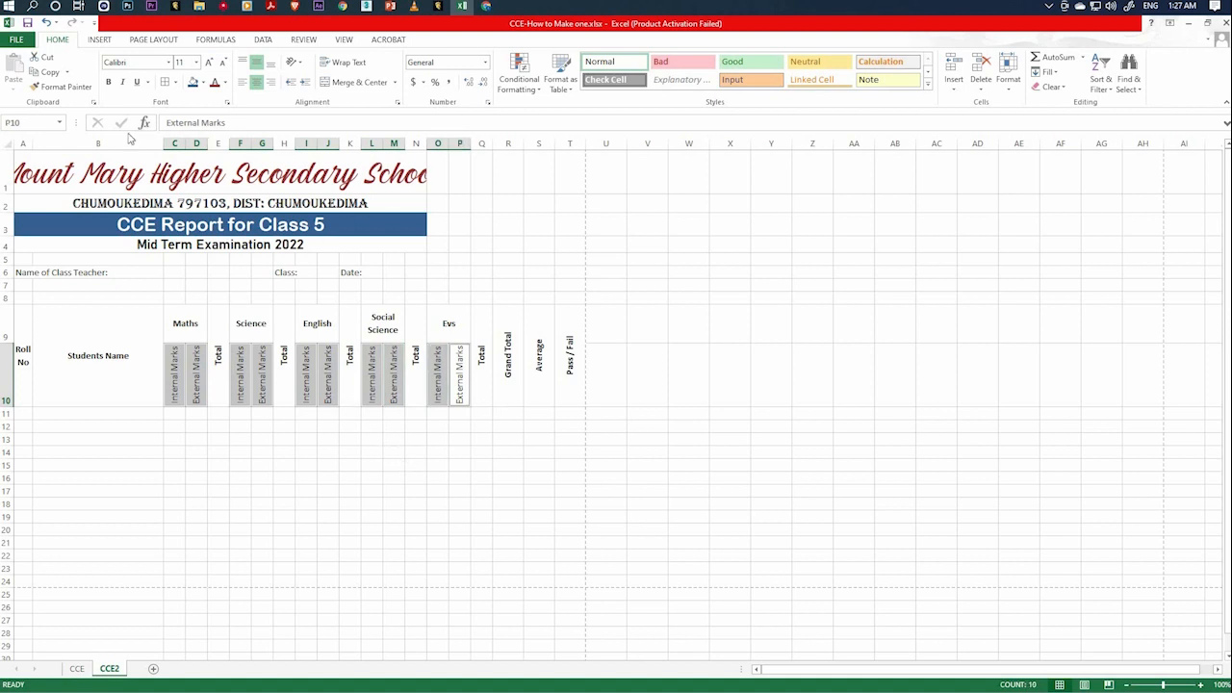
{"action": "left_click", "coordinate": [122, 82]}
{"action": "left_click", "coordinate": [328, 478]}
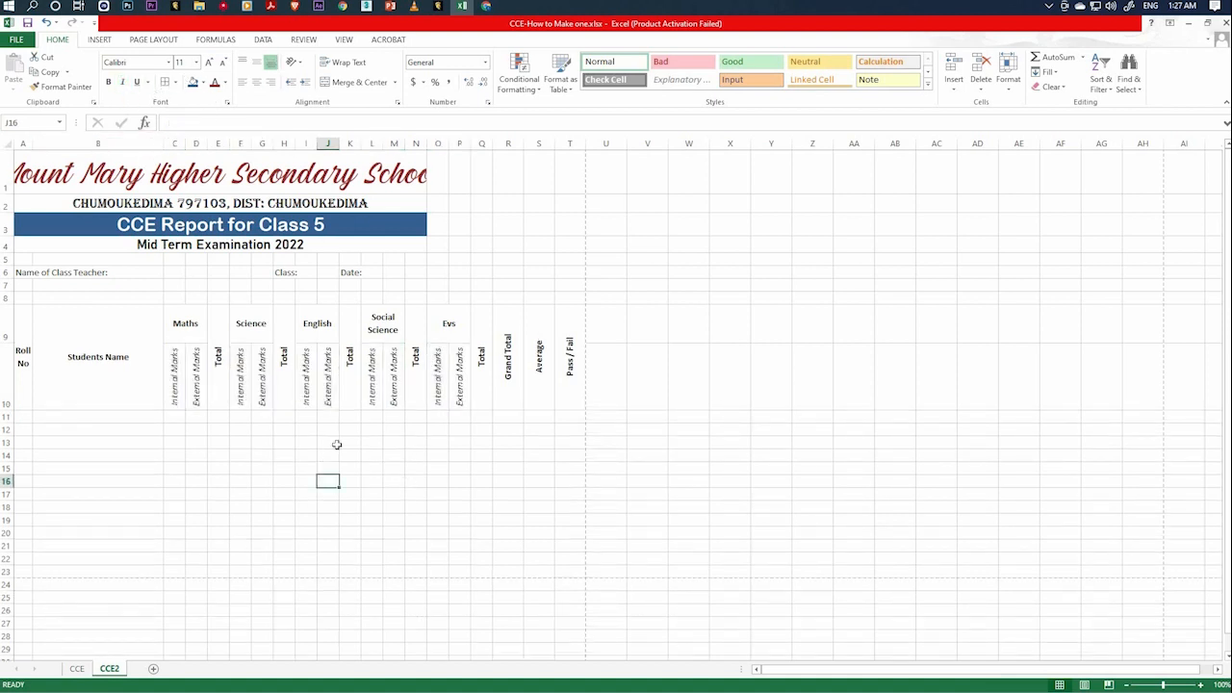
{"action": "left_click", "coordinate": [459, 442]}
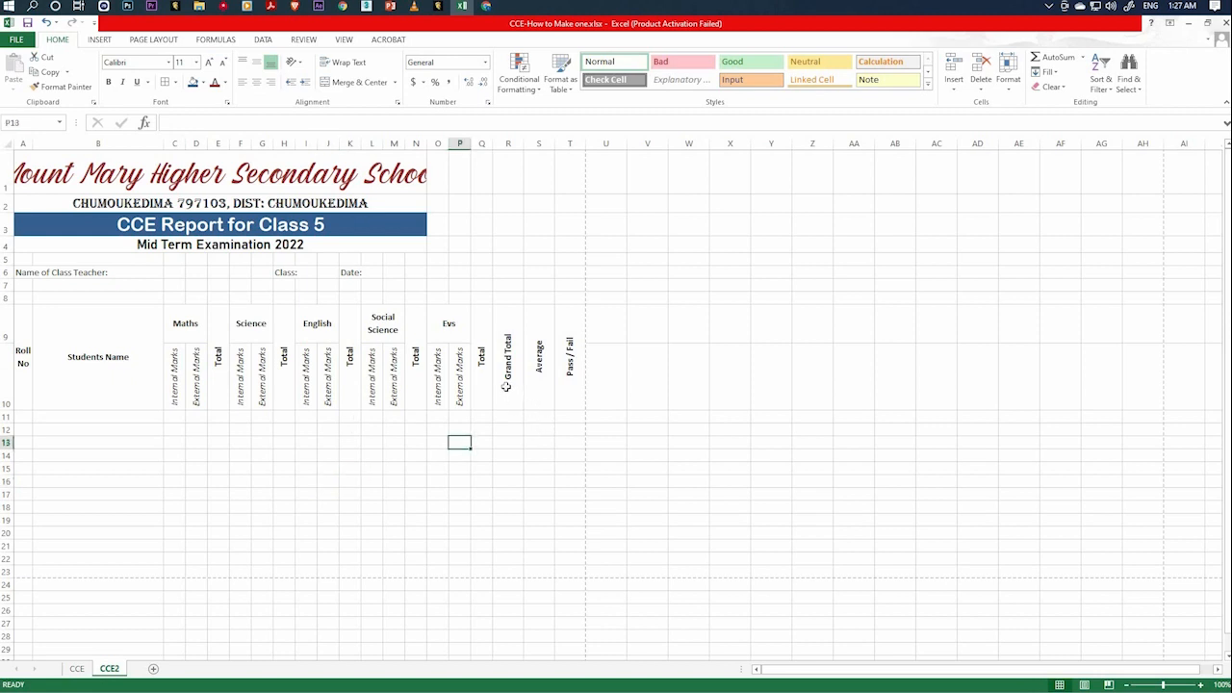
{"action": "left_click", "coordinate": [508, 392]}
{"action": "left_click", "coordinate": [483, 384]}
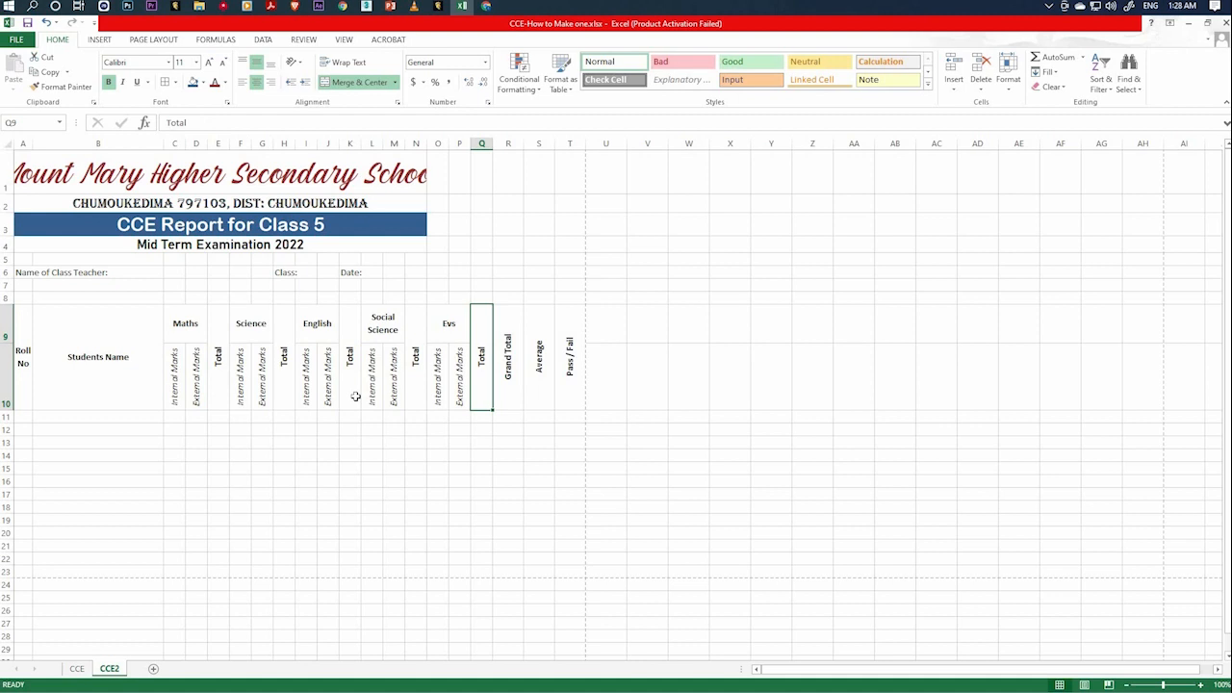
Enter roll number 1 and the first student's name in row 11, and roll number 2 in cell A12.
{"action": "left_click", "coordinate": [19, 415]}
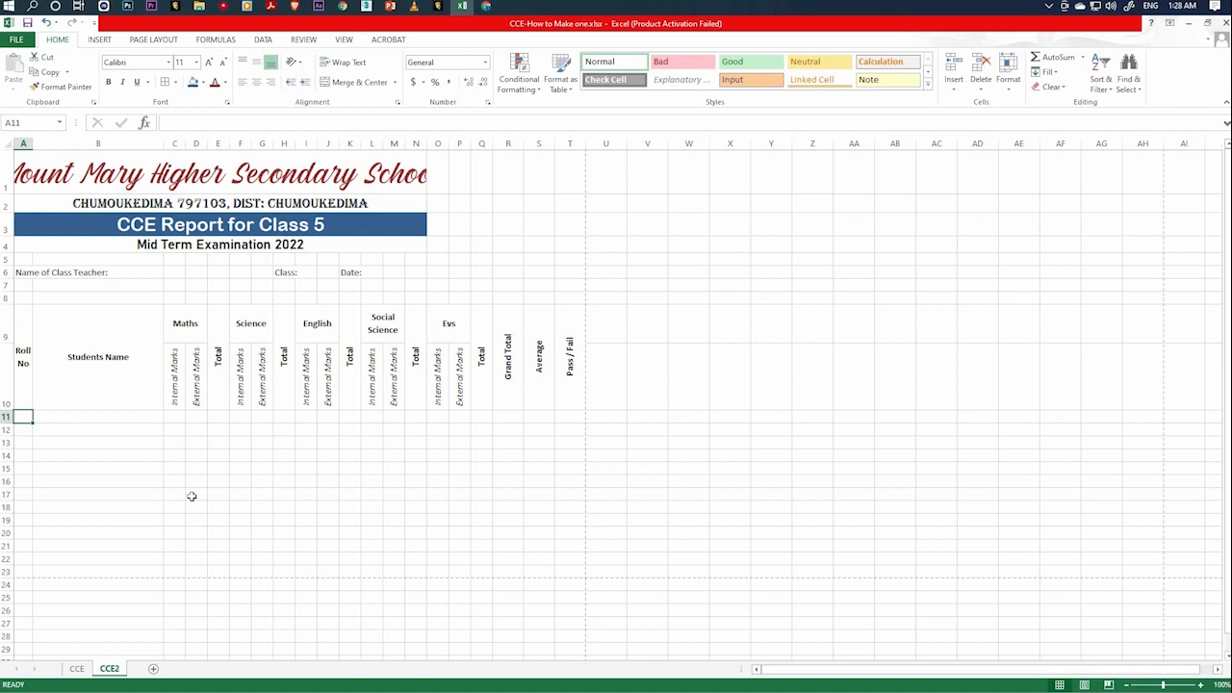
{"action": "type", "text": "1"}
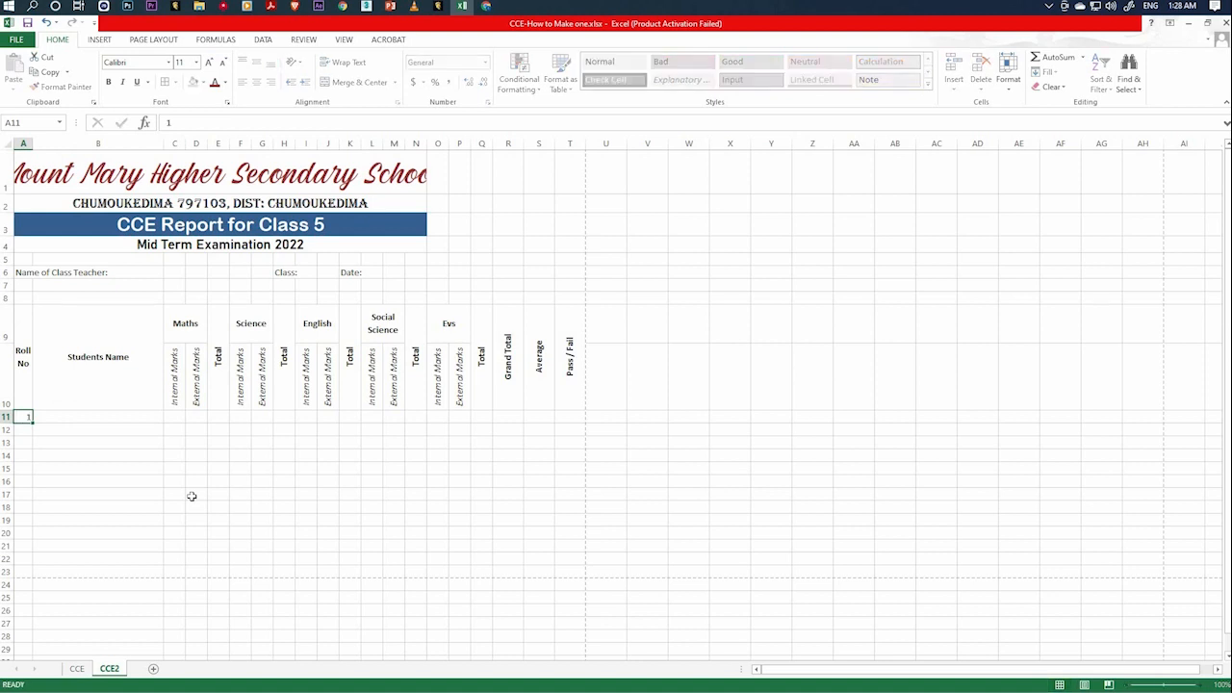
{"action": "key", "text": "Tab"}
{"action": "type", "text": "C"}
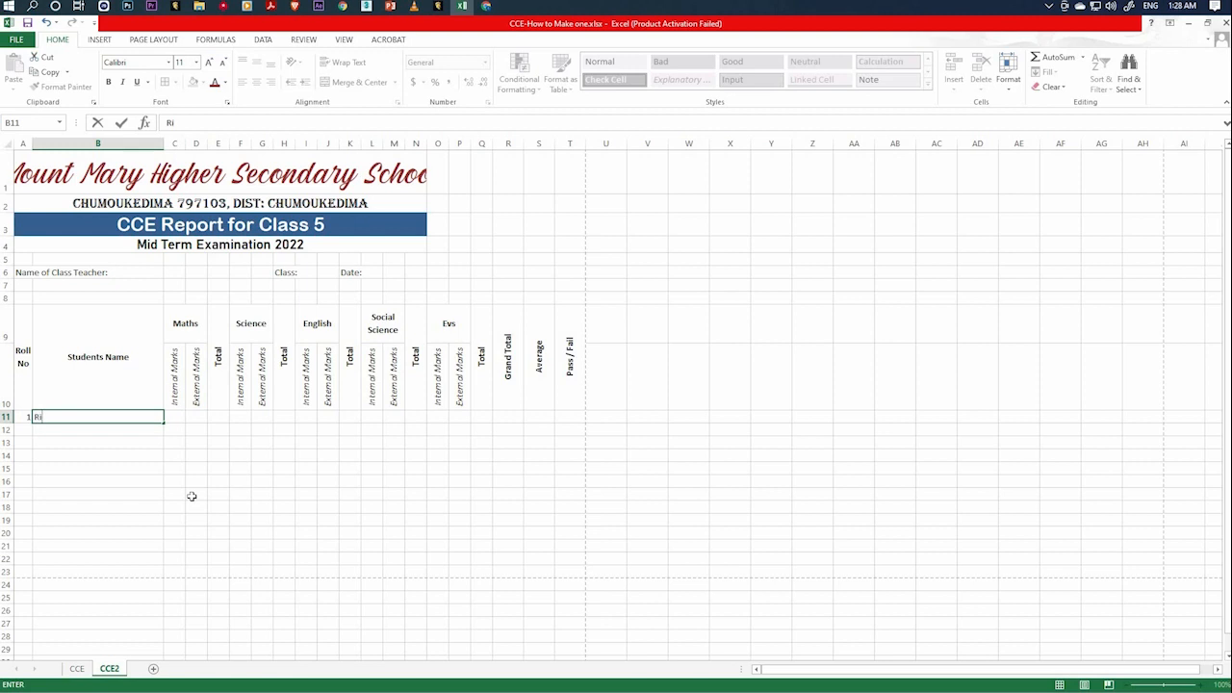
{"action": "key", "text": "Return"}
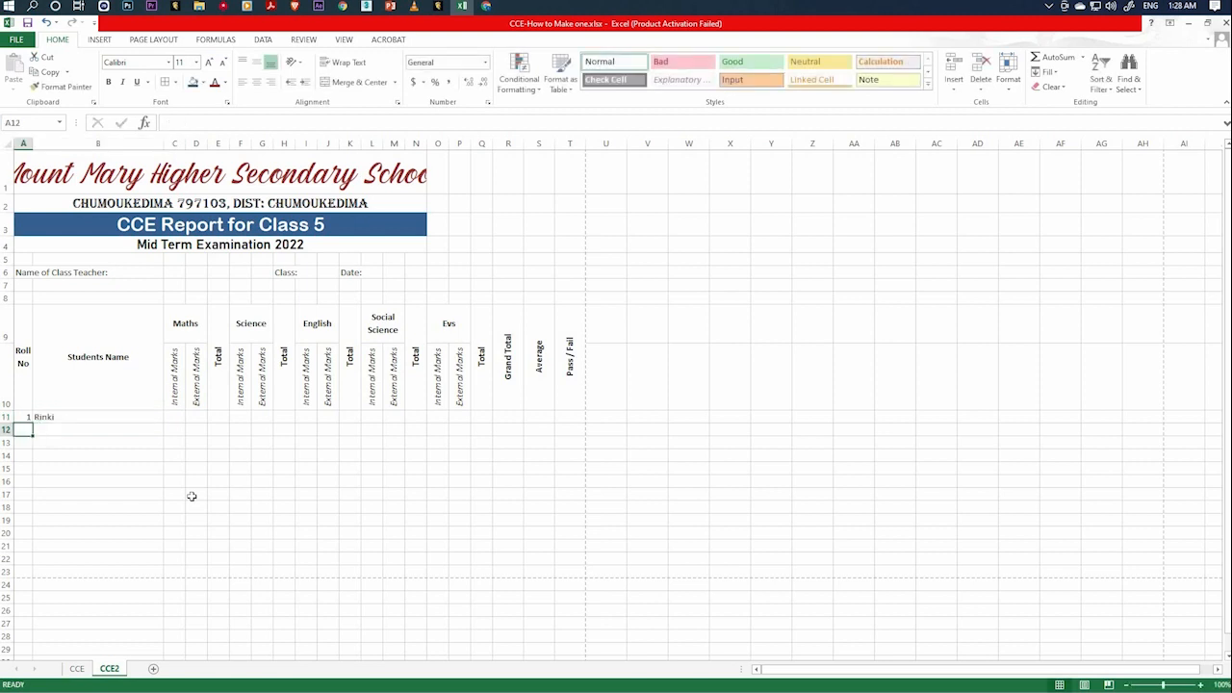
{"action": "type", "text": "2"}
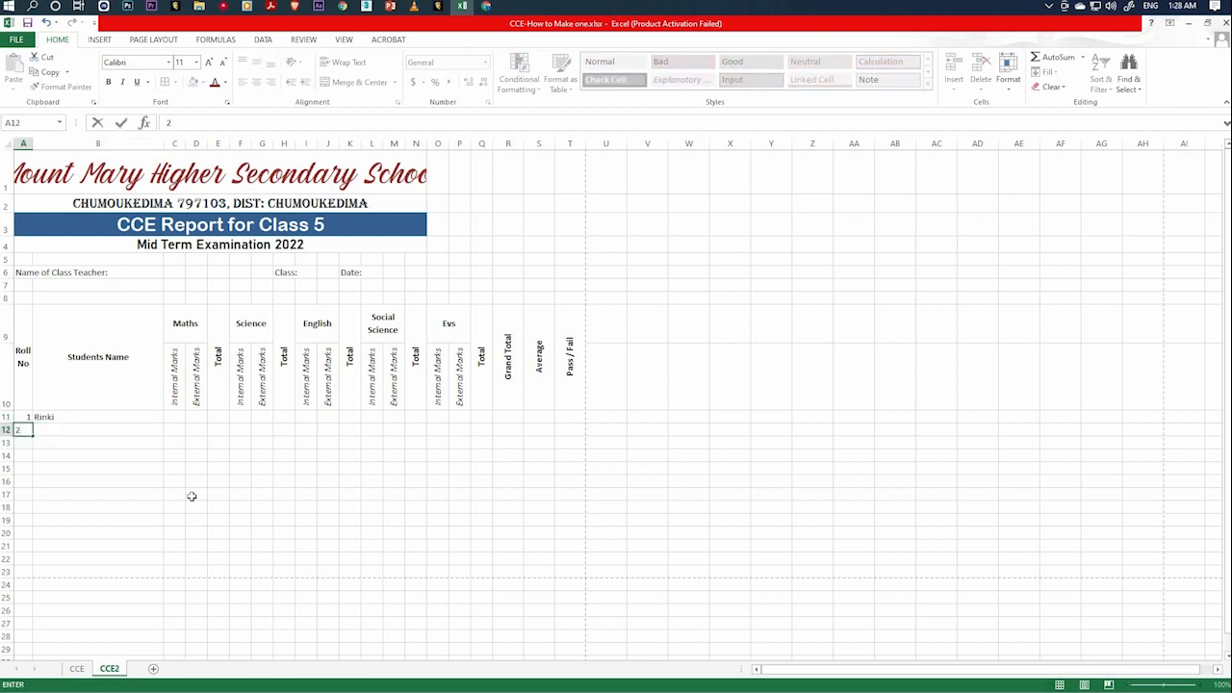
{"action": "key", "text": "Tab"}
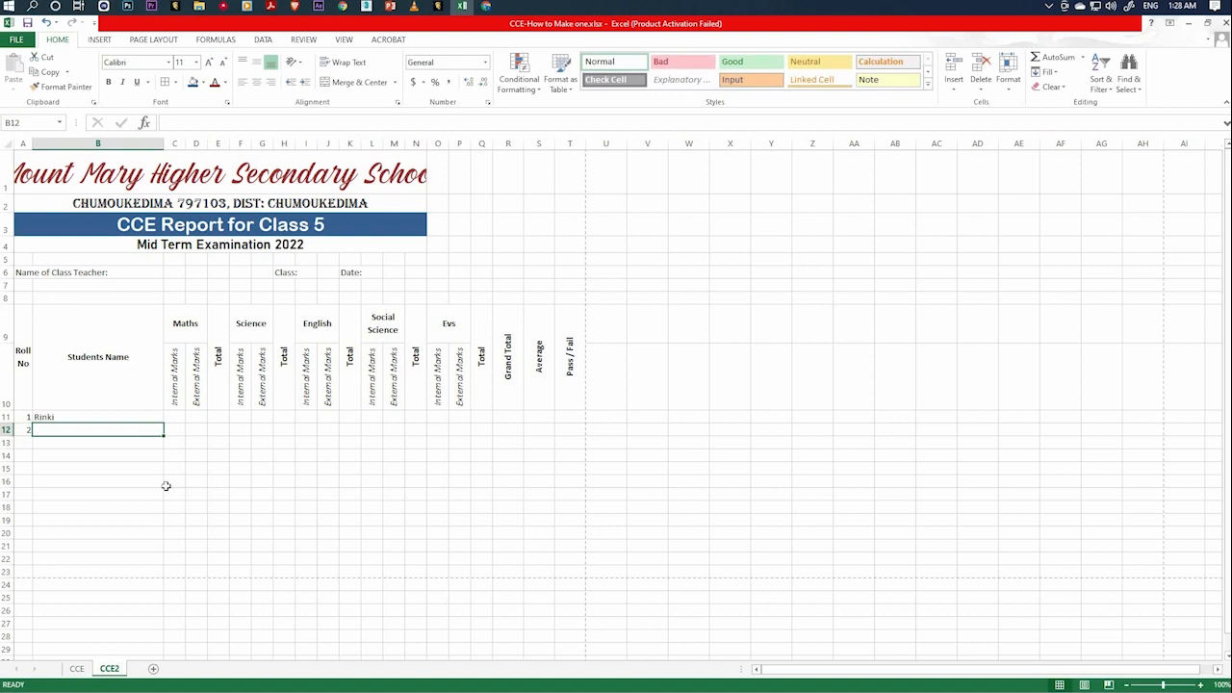
{"action": "key", "text": "Right"}
{"action": "key", "text": "Right"}
{"action": "key", "text": "Right"}
{"action": "key", "text": "Right"}
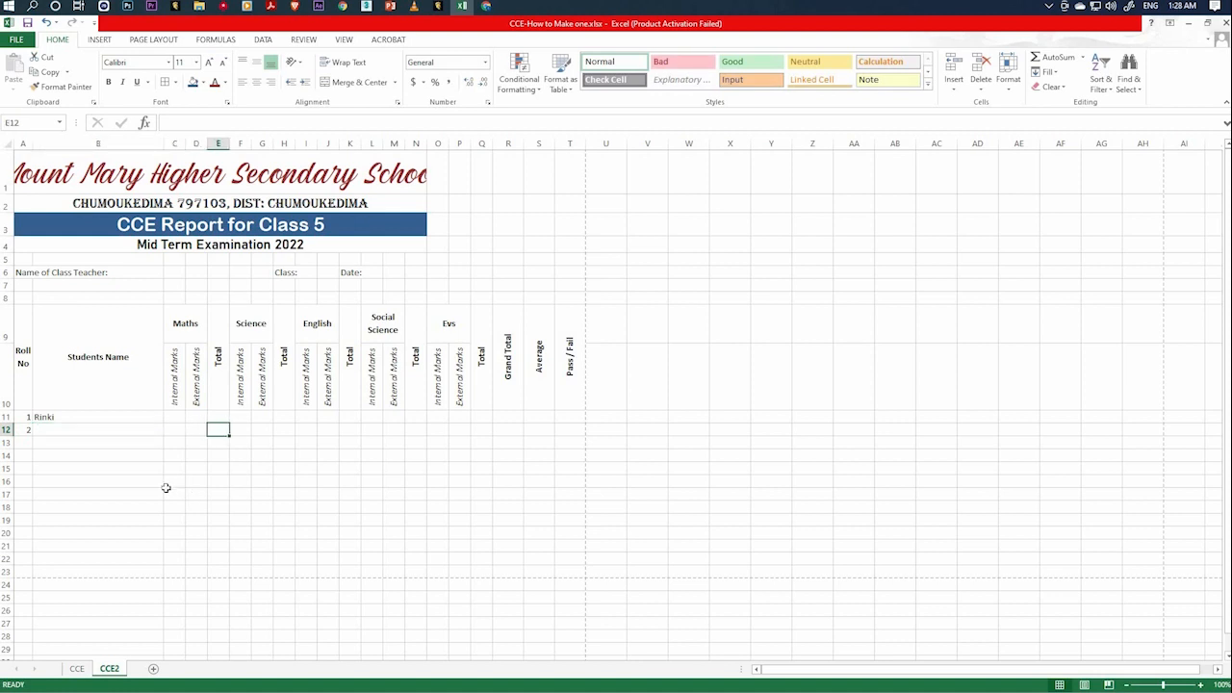
{"action": "key", "text": "Right"}
{"action": "key", "text": "Right"}
{"action": "key", "text": "Right"}
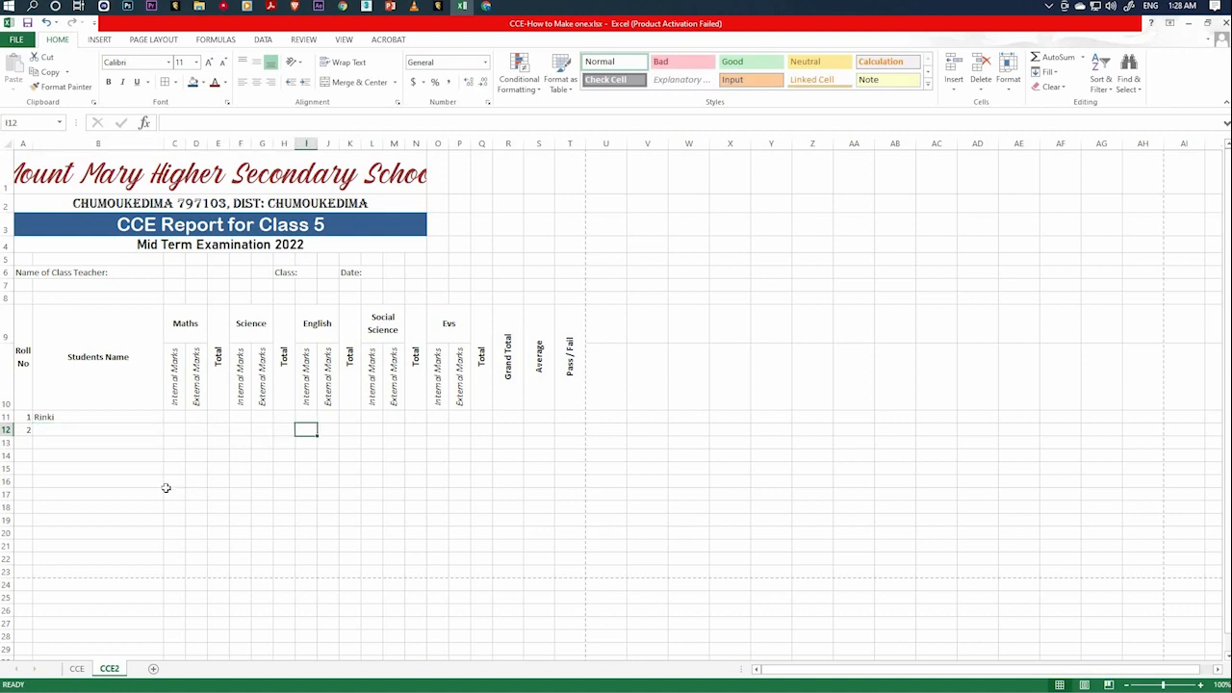
{"action": "key", "text": "Up"}
{"action": "key", "text": "Up"}
{"action": "key", "text": "Down"}
{"action": "key", "text": "Down"}
{"action": "key", "text": "Down"}
{"action": "key", "text": "Down"}
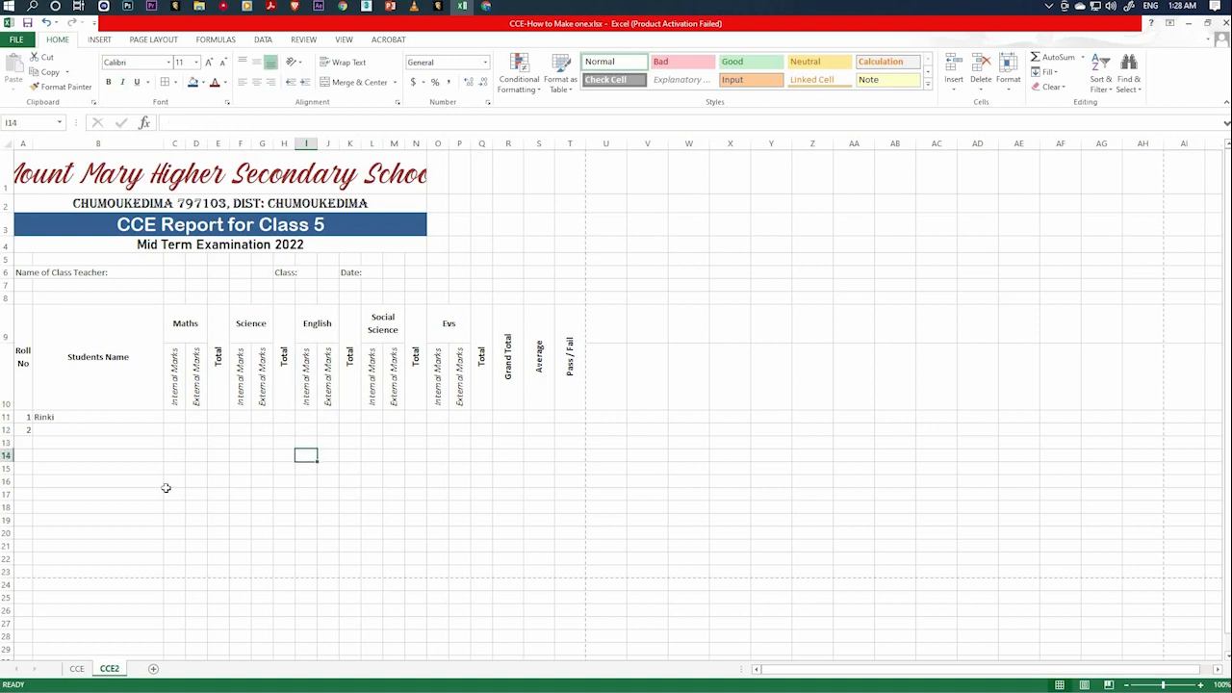
{"action": "key", "text": "Left"}
{"action": "key", "text": "Left"}
{"action": "key", "text": "Left"}
{"action": "key", "text": "Right"}
{"action": "key", "text": "Right"}
{"action": "key", "text": "Right"}
{"action": "key", "text": "Right"}
{"action": "key", "text": "Right"}
{"action": "key", "text": "Right"}
{"action": "key", "text": "Left"}
{"action": "key", "text": "Left"}
{"action": "key", "text": "Left"}
{"action": "key", "text": "Left"}
{"action": "key", "text": "Down"}
{"action": "key", "text": "Down"}
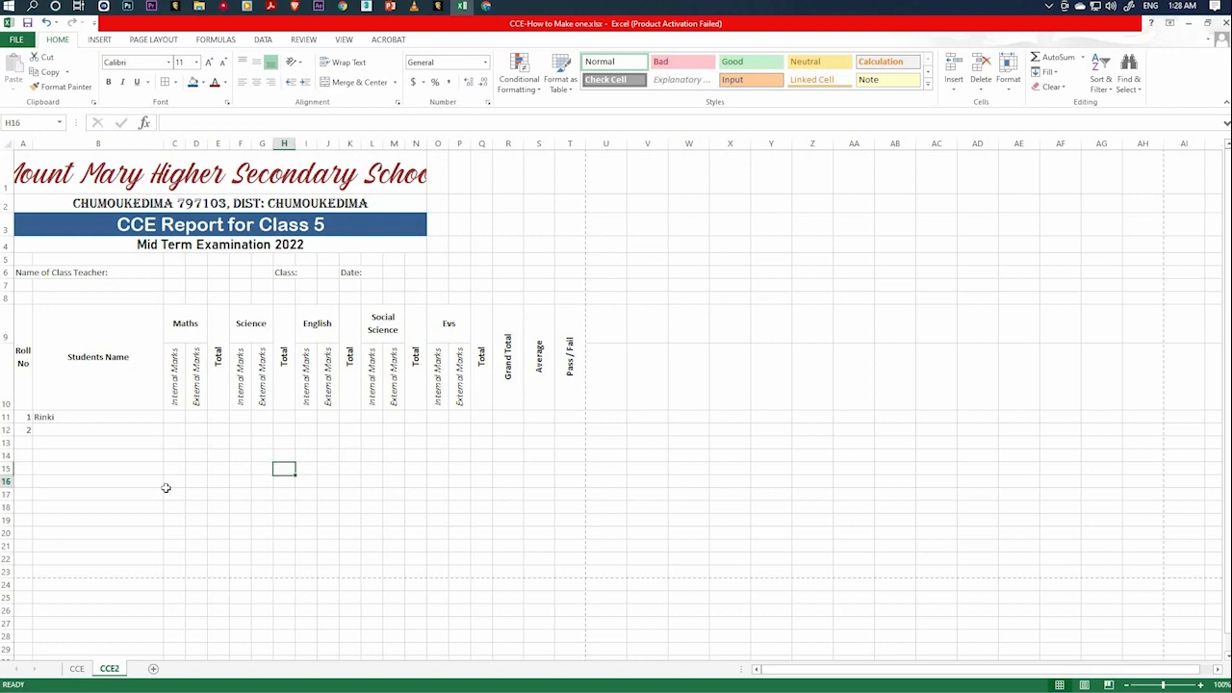
{"action": "key", "text": "Up"}
{"action": "key", "text": "Up"}
{"action": "key", "text": "Up"}
{"action": "key", "text": "Up"}
{"action": "key", "text": "Down"}
{"action": "key", "text": "Down"}
{"action": "key", "text": "Down"}
{"action": "key", "text": "Down"}
{"action": "key", "text": "Up"}
{"action": "key", "text": "Up"}
{"action": "key", "text": "Up"}
{"action": "key", "text": "Left"}
{"action": "key", "text": "Left"}
{"action": "key", "text": "Left"}
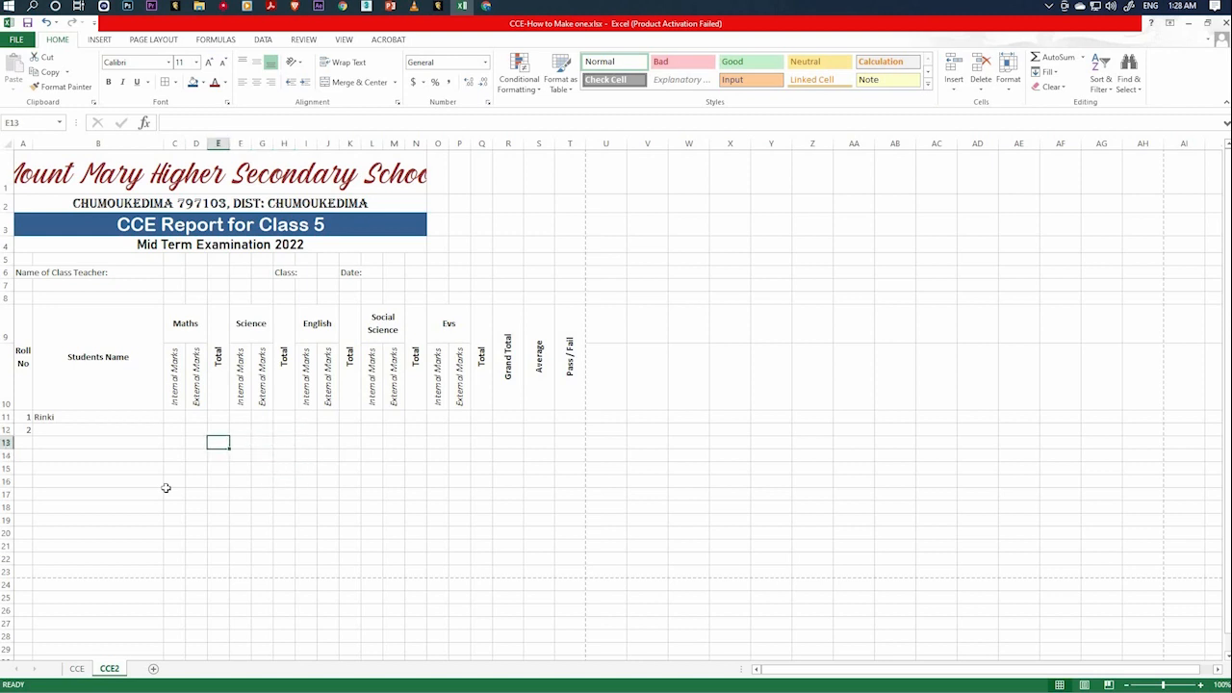
{"action": "key", "text": "Left"}
{"action": "key", "text": "Left"}
{"action": "key", "text": "Left"}
{"action": "key", "text": "Left"}
{"action": "key", "text": "Up"}
{"action": "key", "text": "Right"}
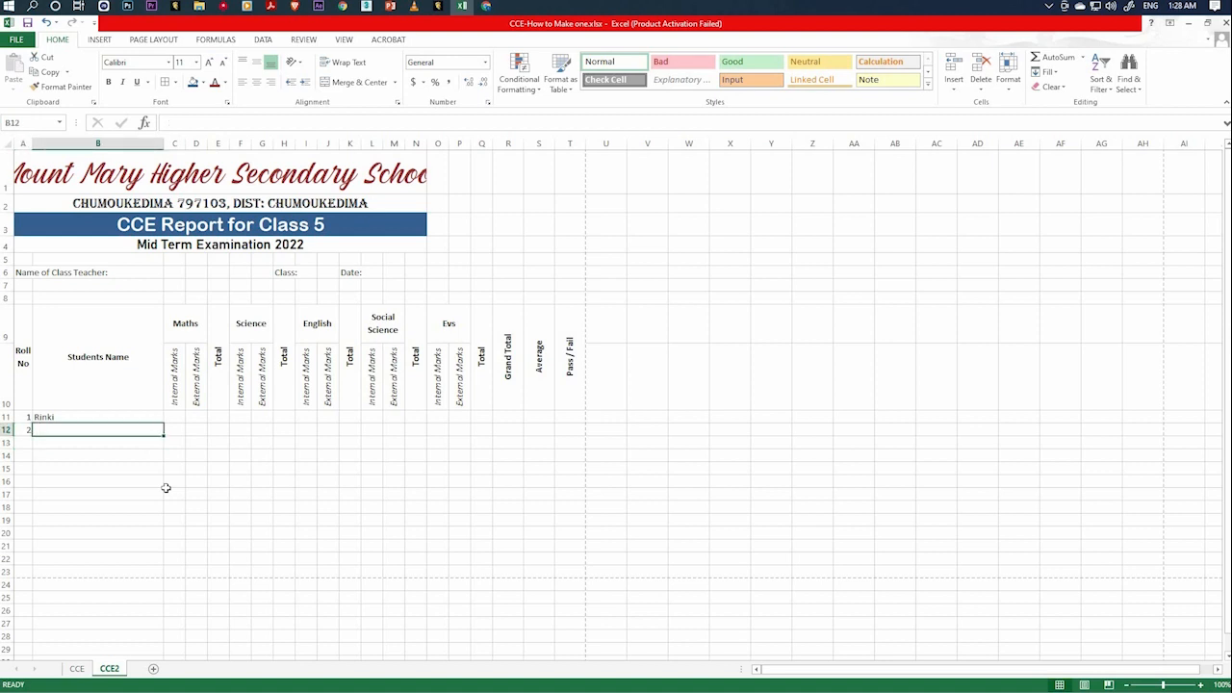
Enter the second student's name in B12, and roll number 3 with the third student's name in row 13.
{"action": "type", "text": "Chiki"}
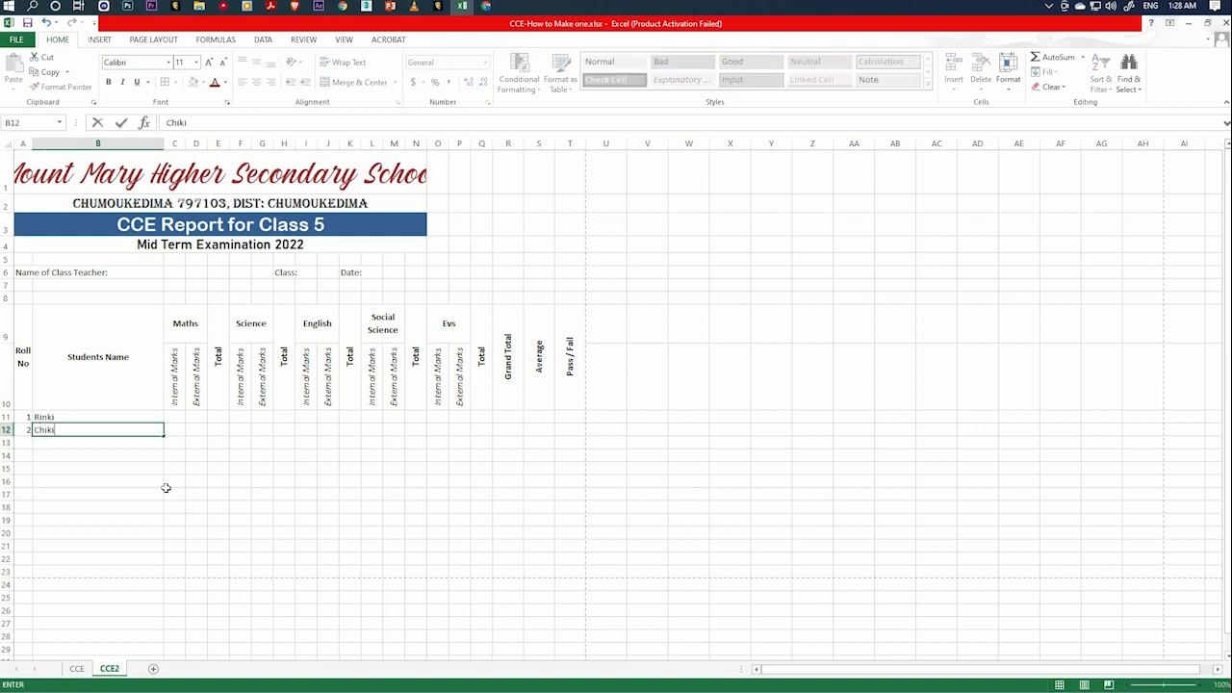
{"action": "key", "text": "Return"}
{"action": "key", "text": "Left"}
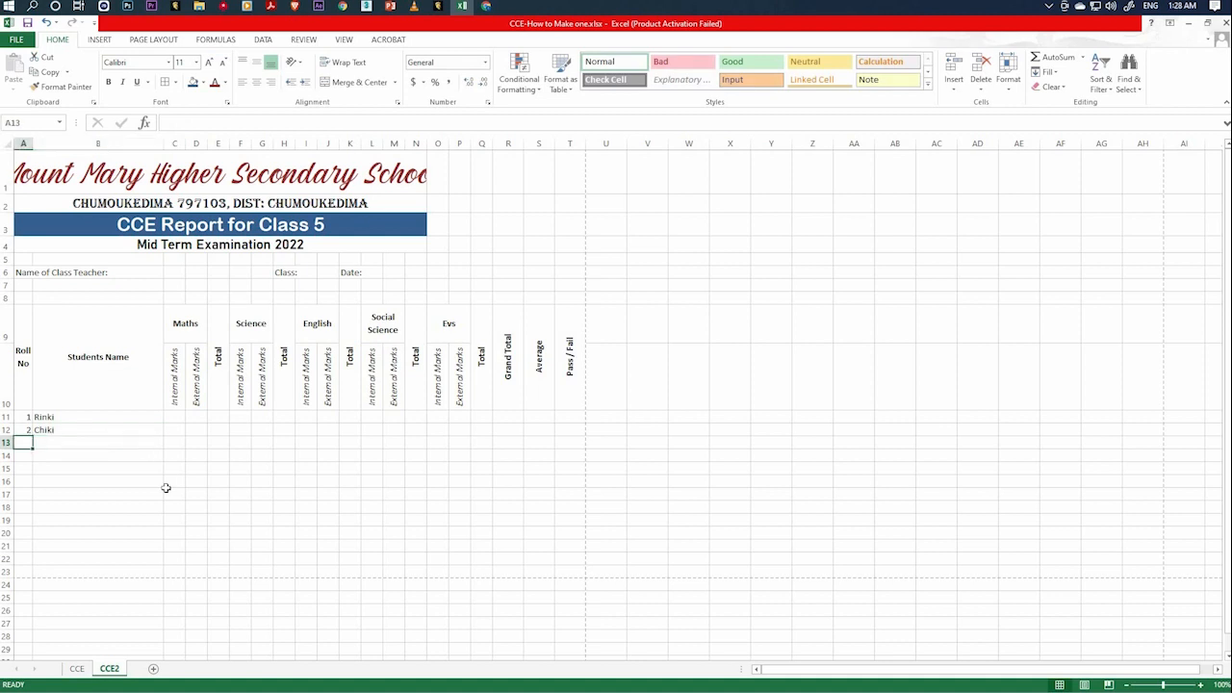
{"action": "type", "text": "3"}
{"action": "key", "text": "Tab"}
{"action": "type", "text": "O"}
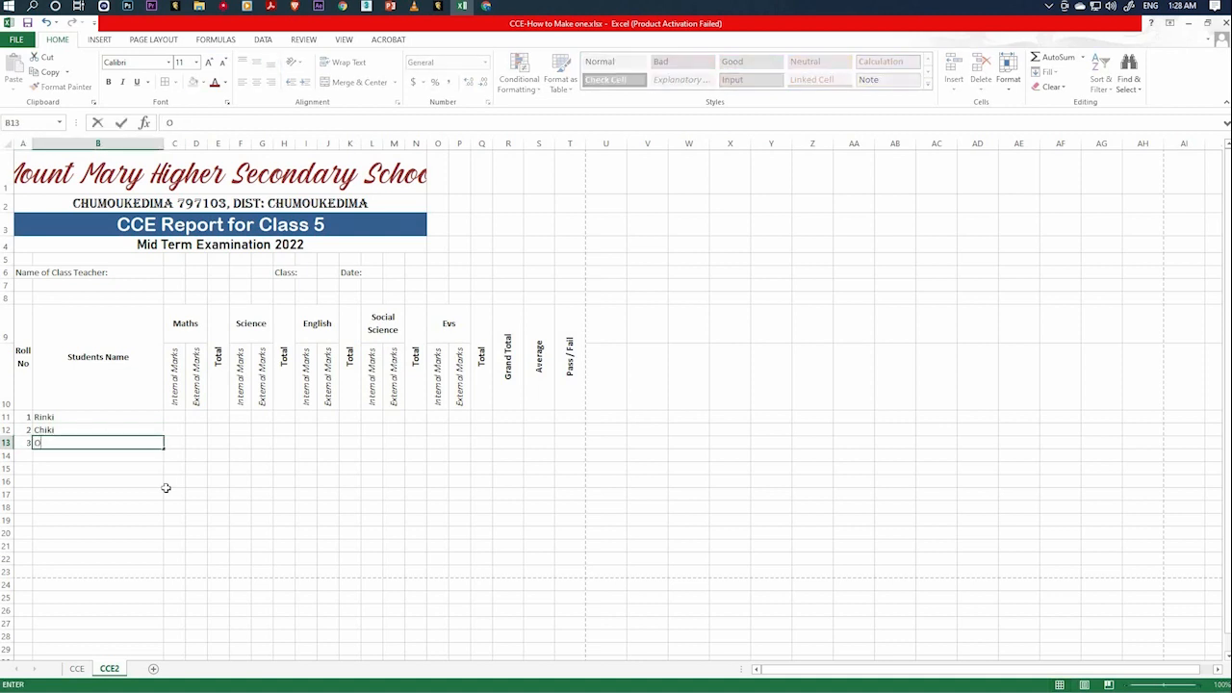
{"action": "key", "text": "BackSpace"}
{"action": "key", "text": "Return"}
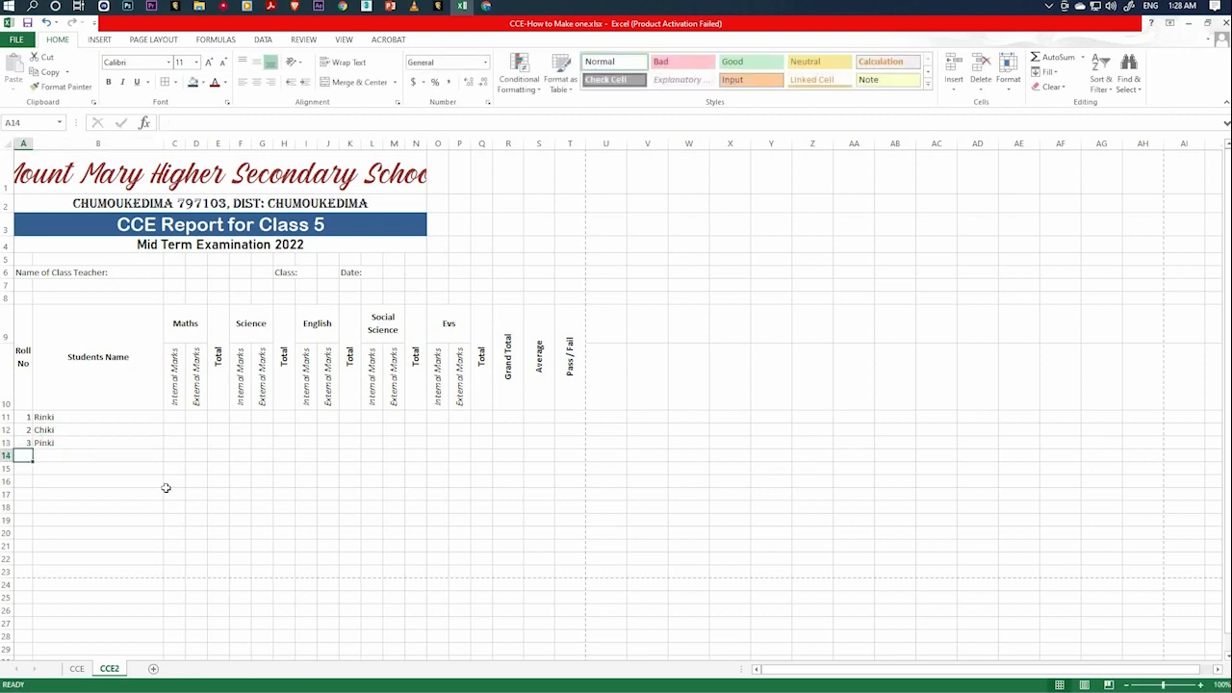
Add roll numbers 4 and 5 with their students' names in rows 14 and 15.
{"action": "type", "text": "4"}
{"action": "key", "text": "Tab"}
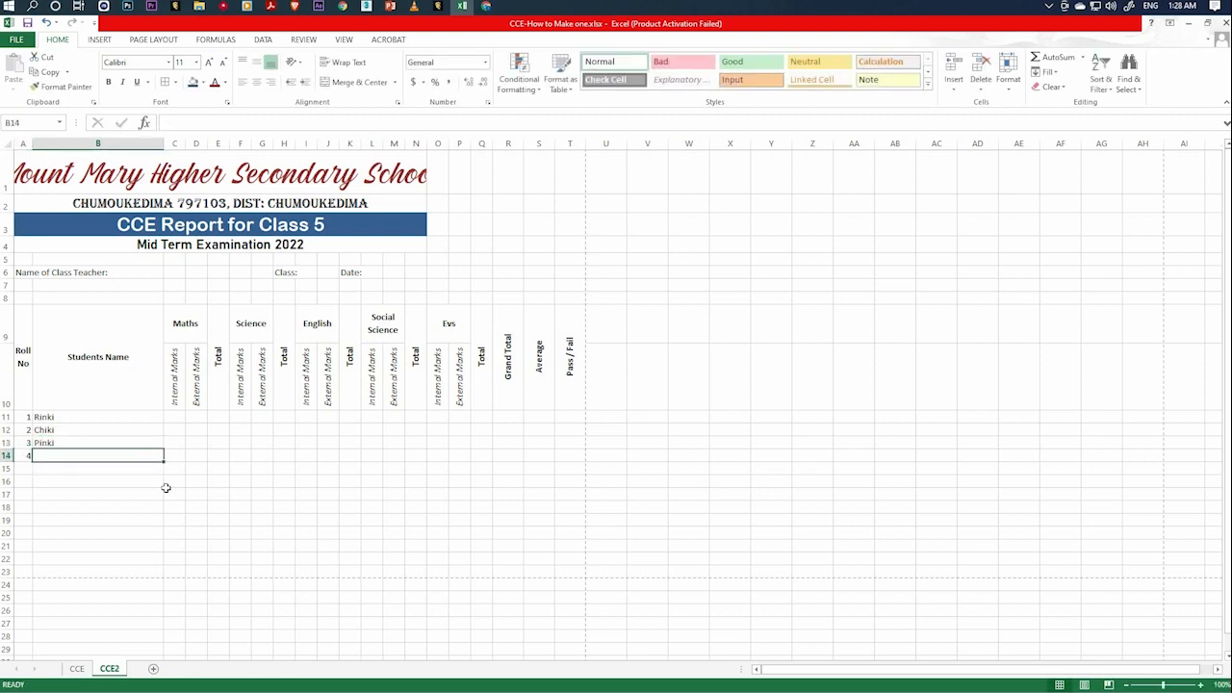
{"action": "type", "text": "Rinku"}
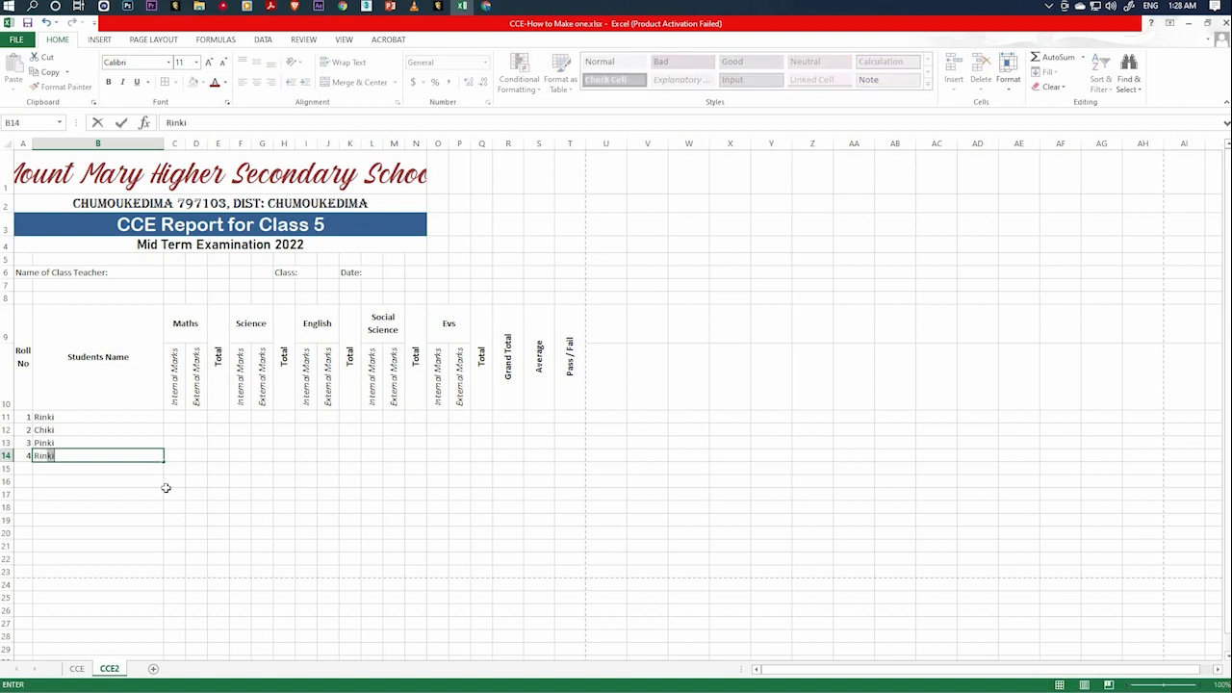
{"action": "key", "text": "Return"}
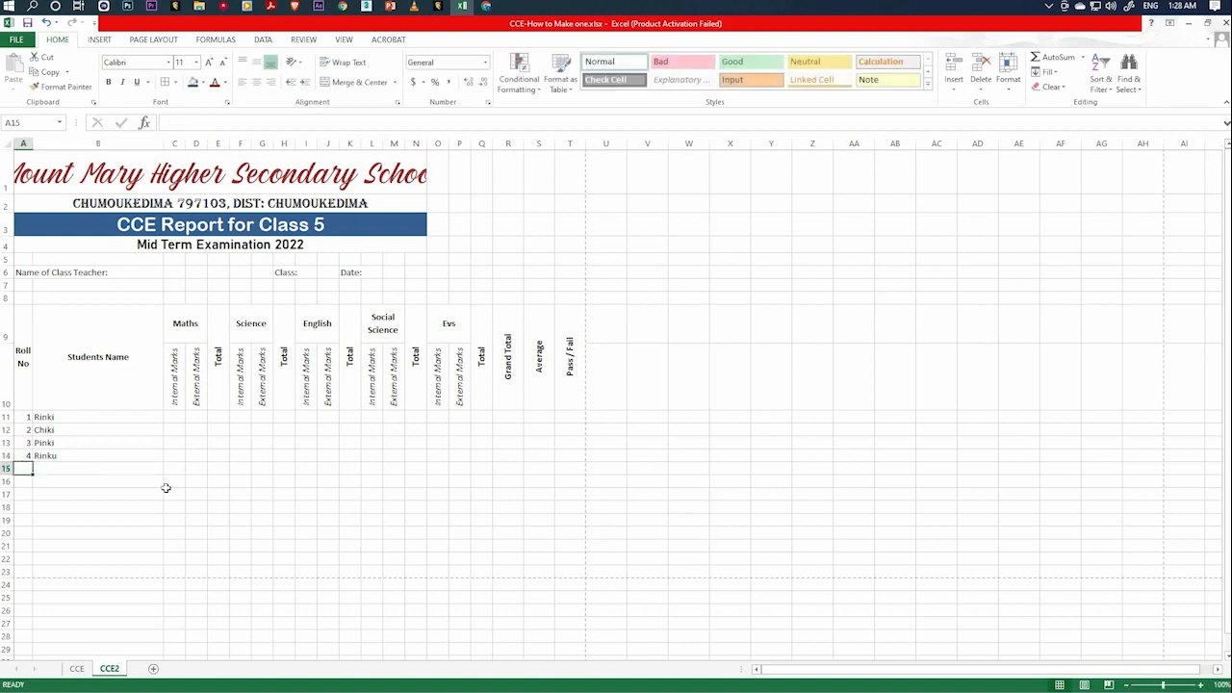
{"action": "type", "text": "5"}
{"action": "key", "text": "Tab"}
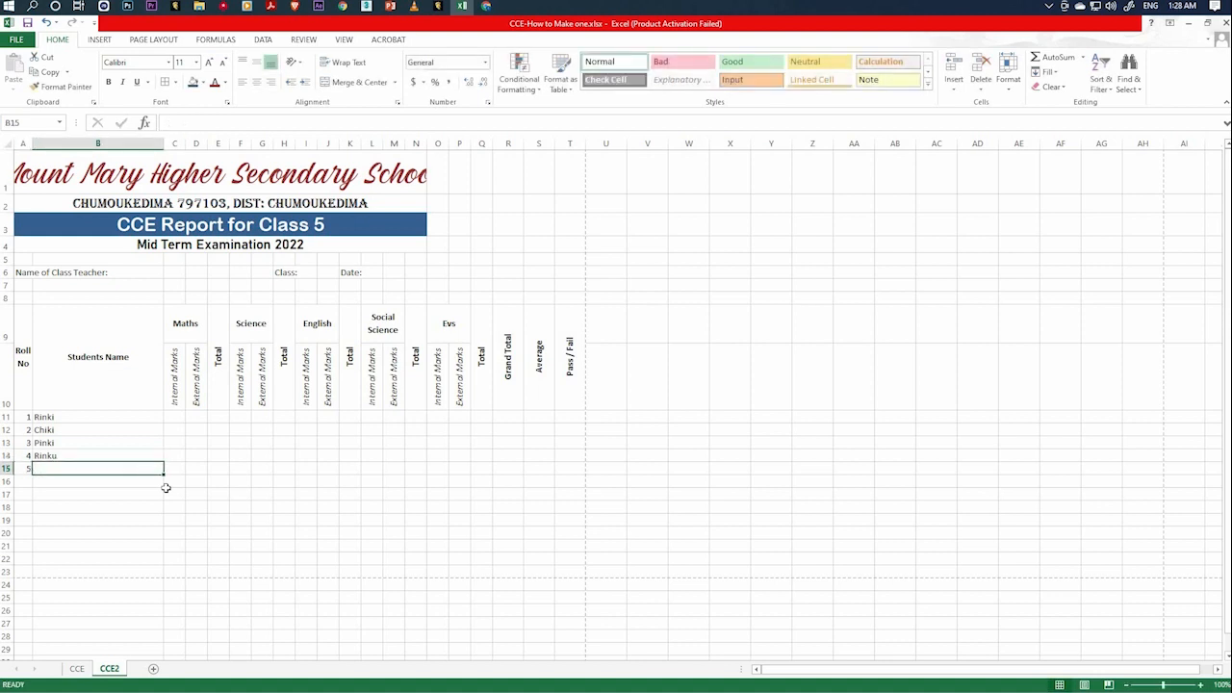
{"action": "type", "text": "Chinku"}
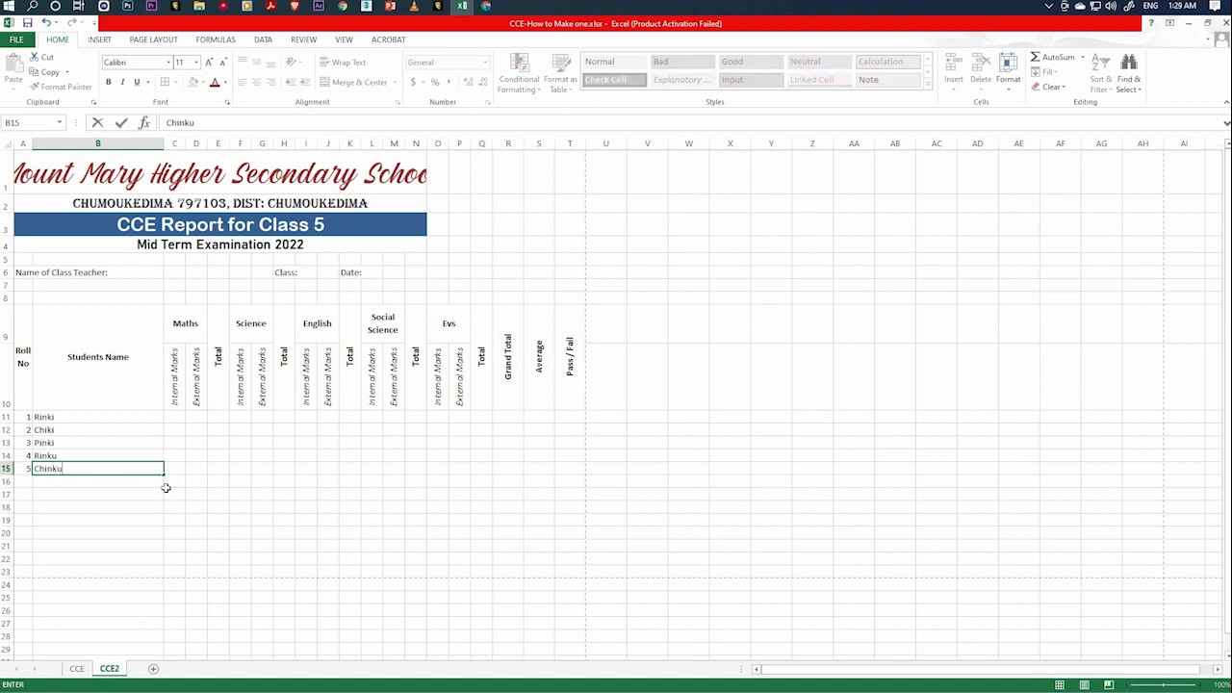
{"action": "key", "text": "Return"}
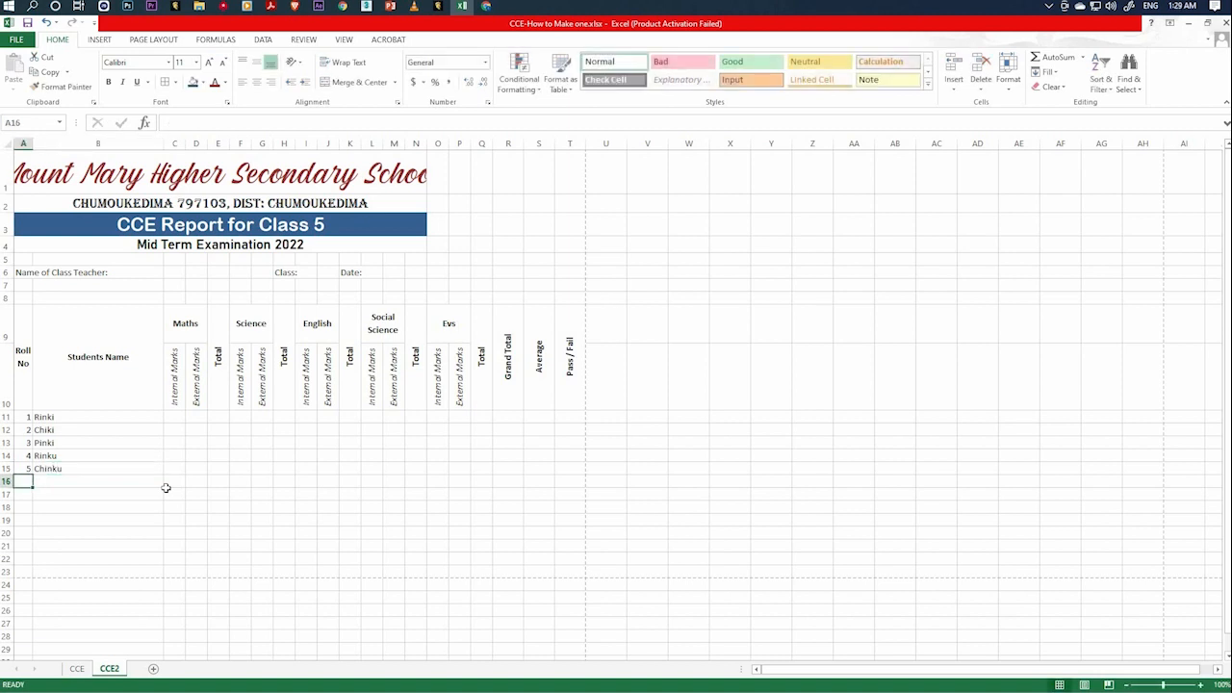
Enter roll number 6 and the sixth student's name in row 16.
{"action": "type", "text": "6"}
{"action": "key", "text": "Tab"}
{"action": "type", "text": "Tin"}
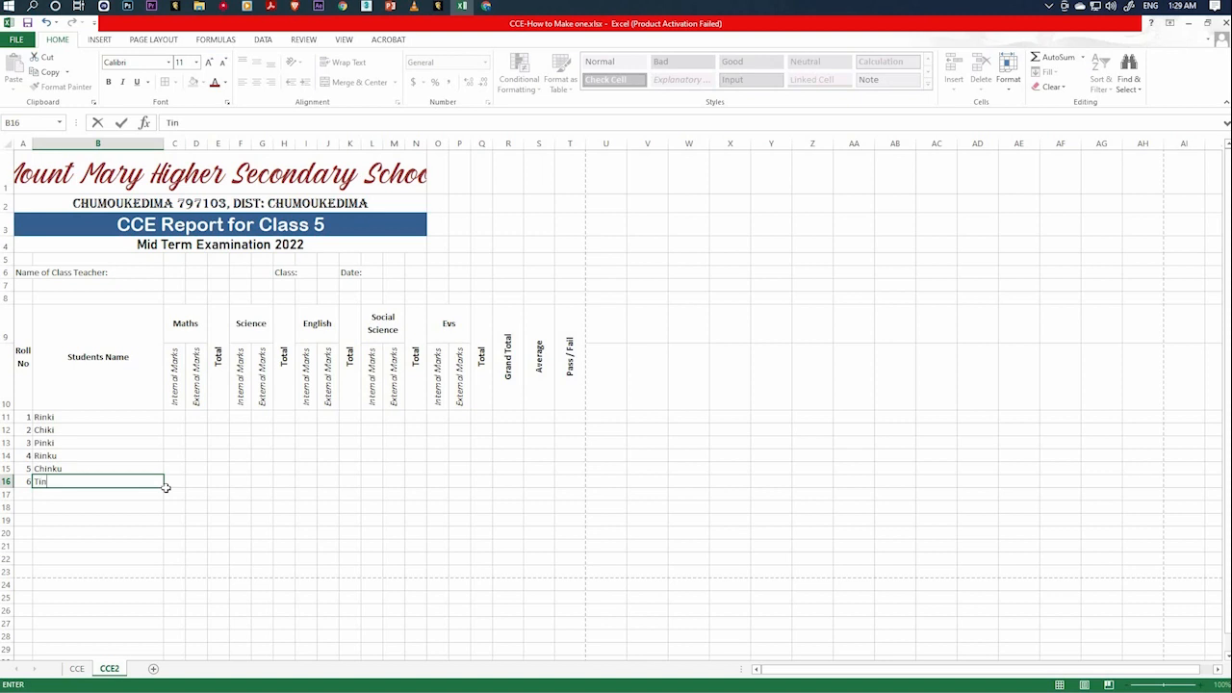
{"action": "type", "text": "ku"}
{"action": "key", "text": "Tab"}
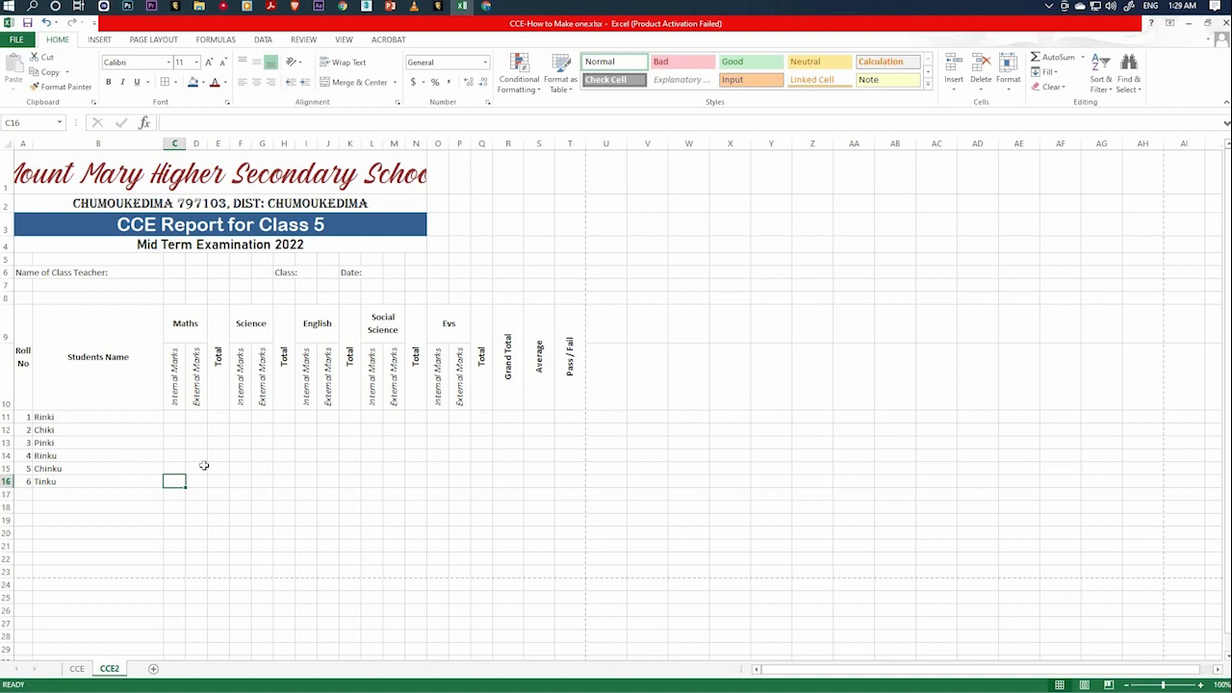
Enter 15 internal and 25 external Maths marks for roll number 1 in C11 and D11.
{"action": "left_click", "coordinate": [178, 420]}
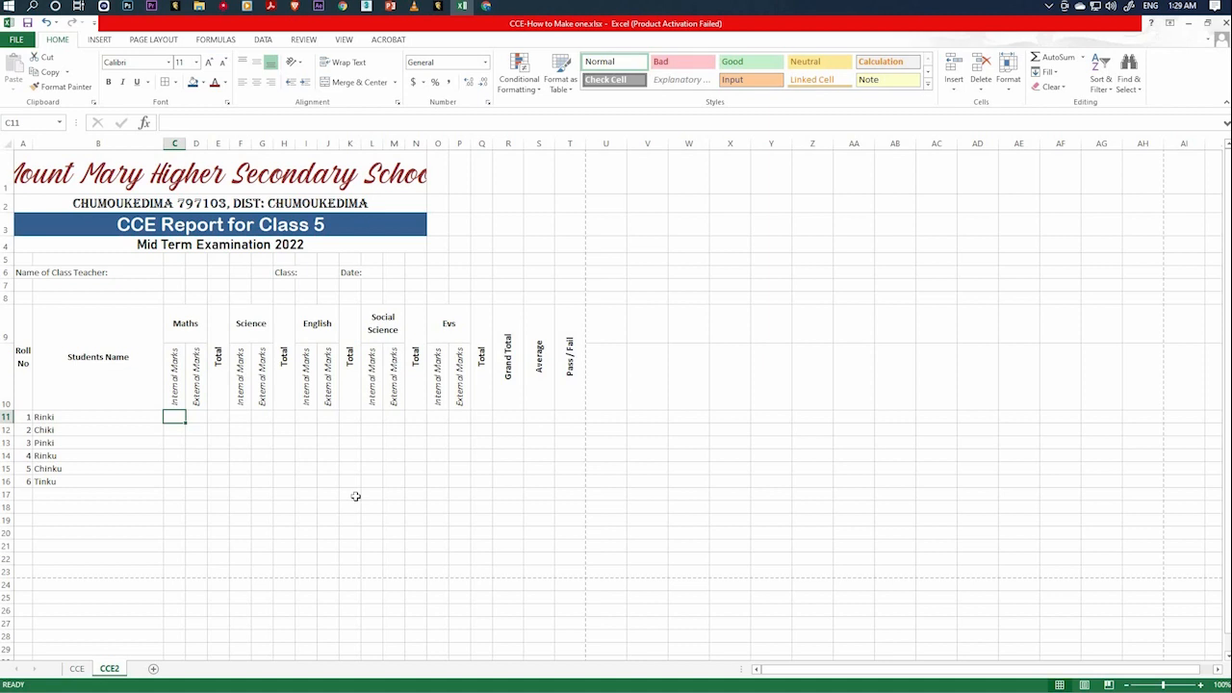
{"action": "type", "text": "15"}
{"action": "key", "text": "Tab"}
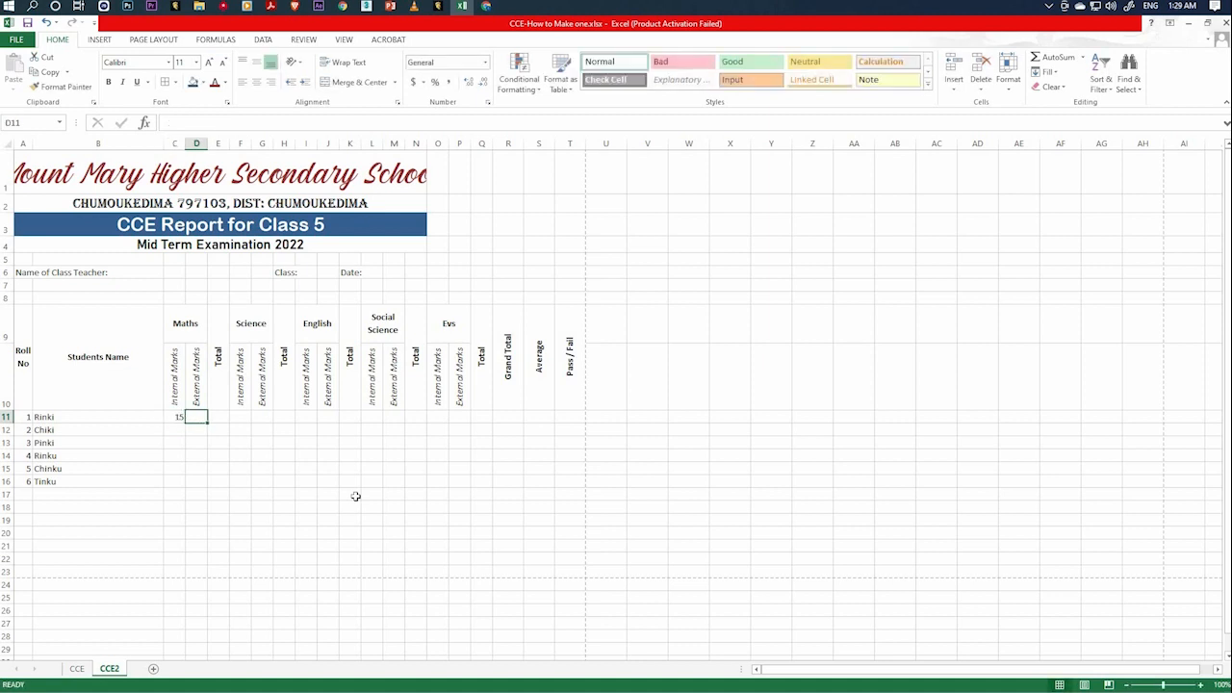
{"action": "type", "text": "25"}
{"action": "key", "text": "Tab"}
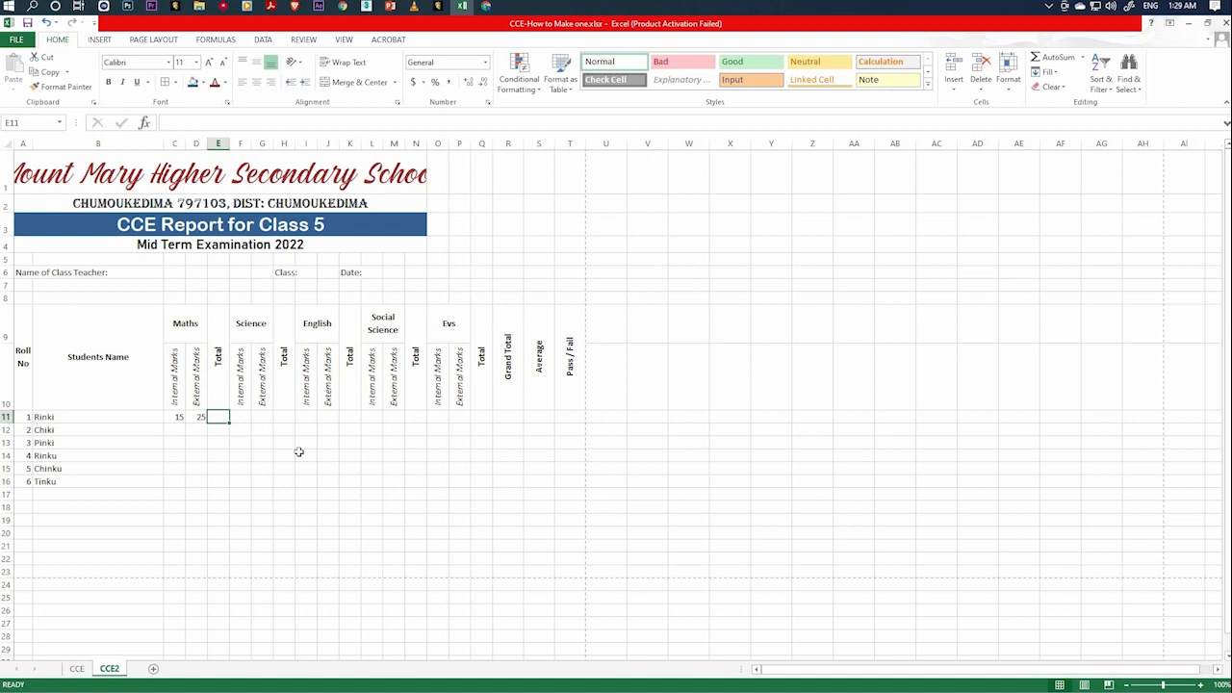
Calculate roll number 1's Maths total in E11 with a SUM formula over C11:D11.
{"action": "type", "text": "=sum"}
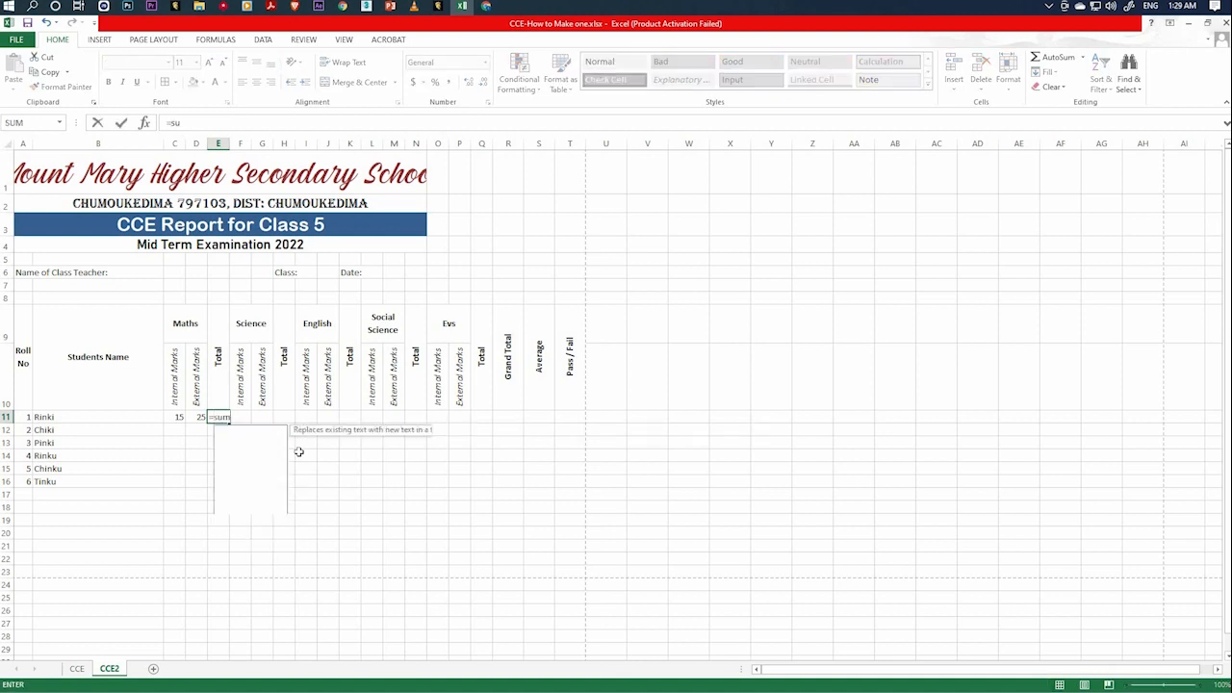
{"action": "type", "text": "("}
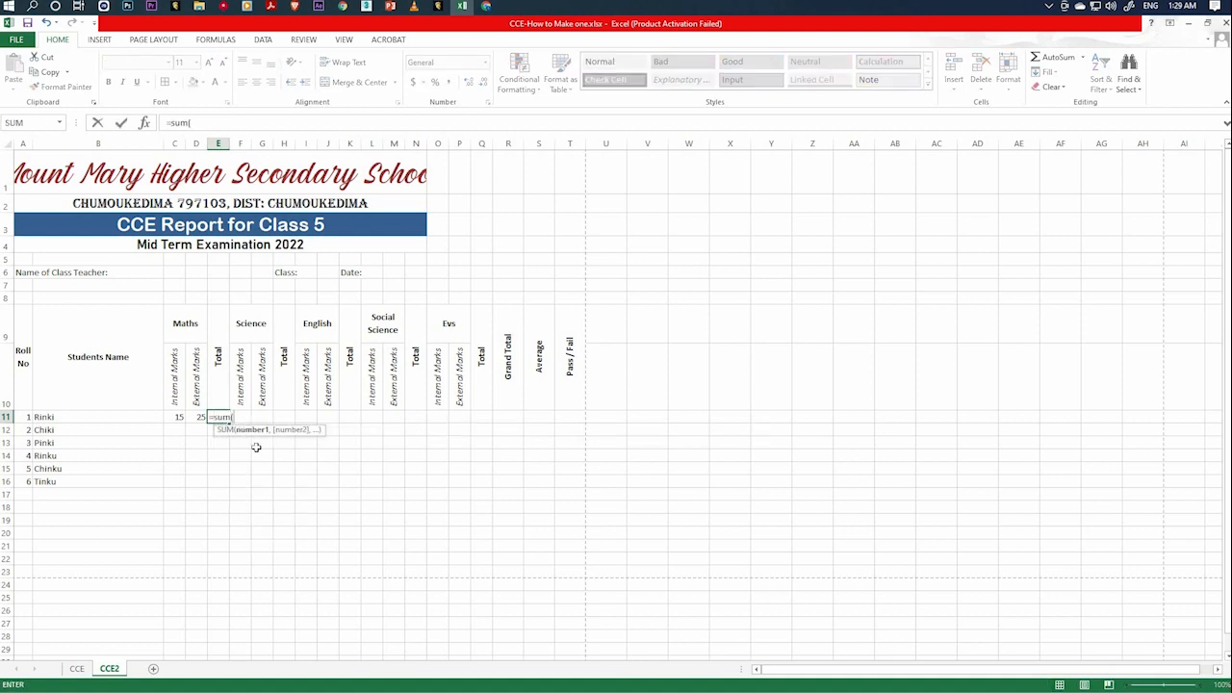
{"action": "left_click", "coordinate": [180, 417]}
{"action": "left_click", "coordinate": [194, 417], "text": "shift"}
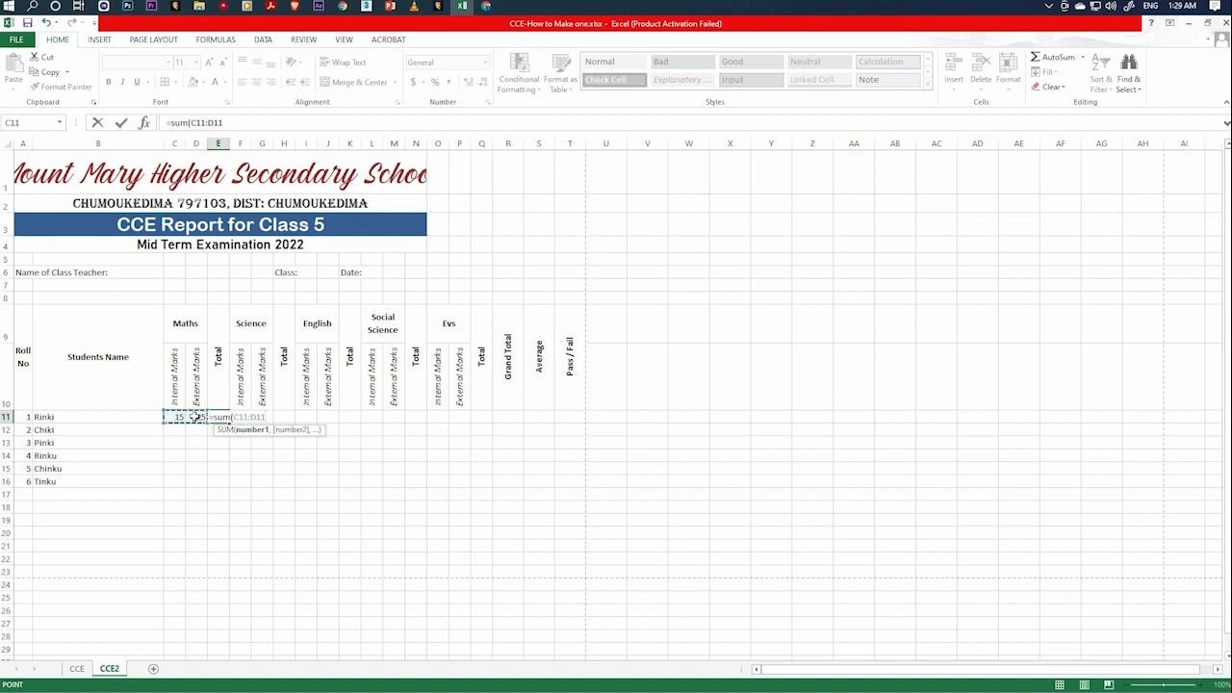
{"action": "key", "text": "Return"}
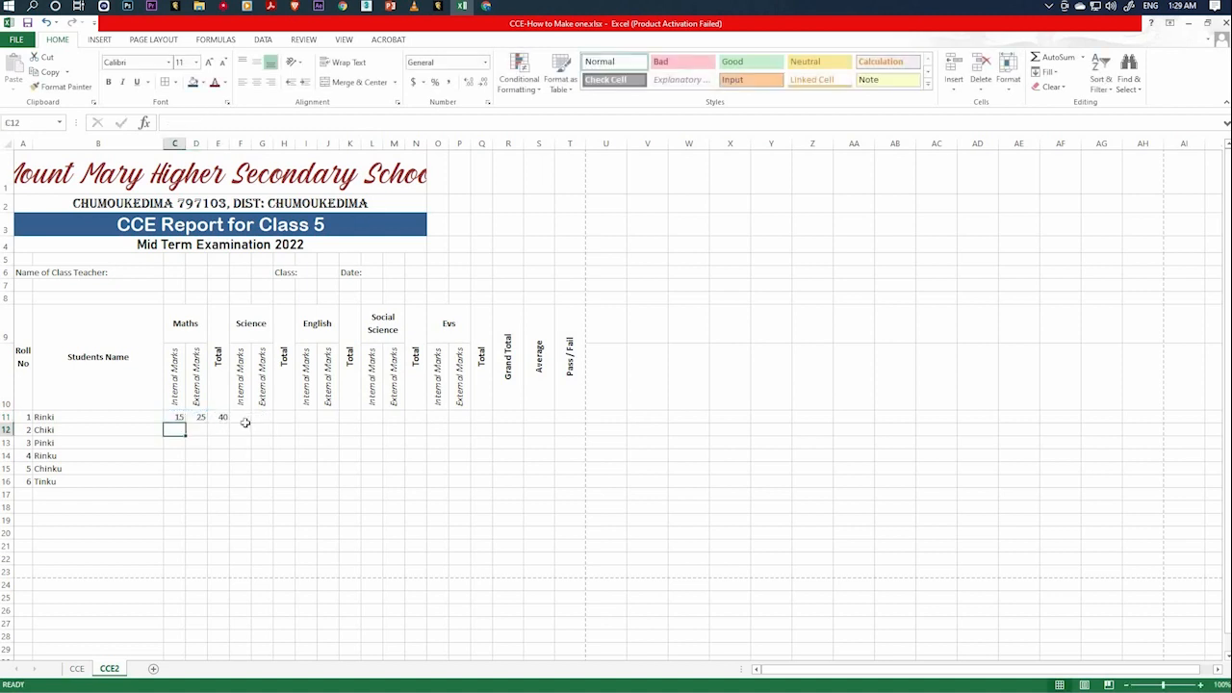
Enter 16 internal and 30 external Science marks for roll number 1 in F11 and G11.
{"action": "left_click", "coordinate": [244, 416]}
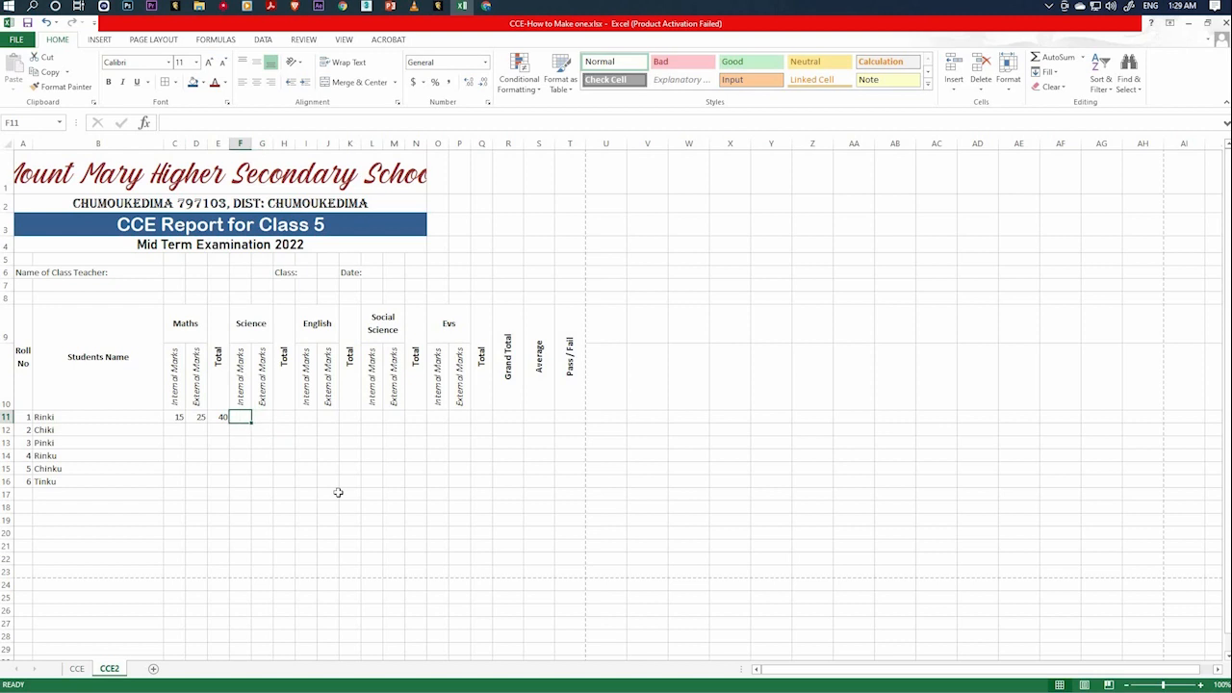
{"action": "type", "text": "16"}
{"action": "key", "text": "Tab"}
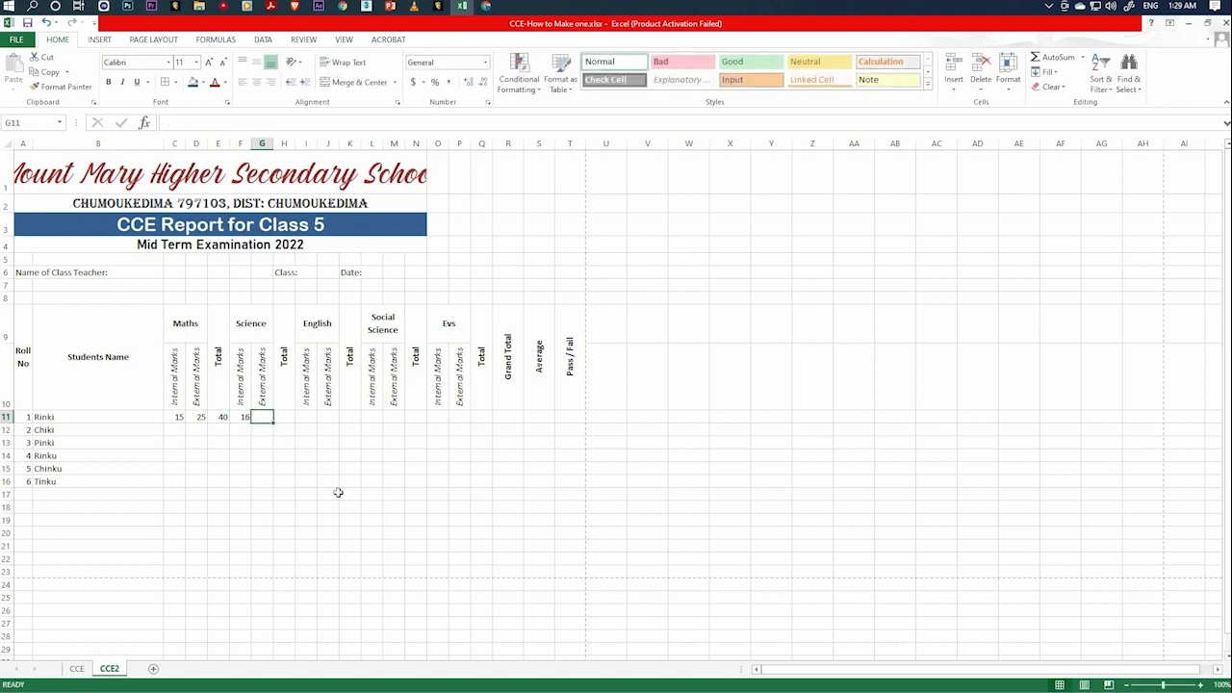
{"action": "type", "text": "30"}
{"action": "key", "text": "Tab"}
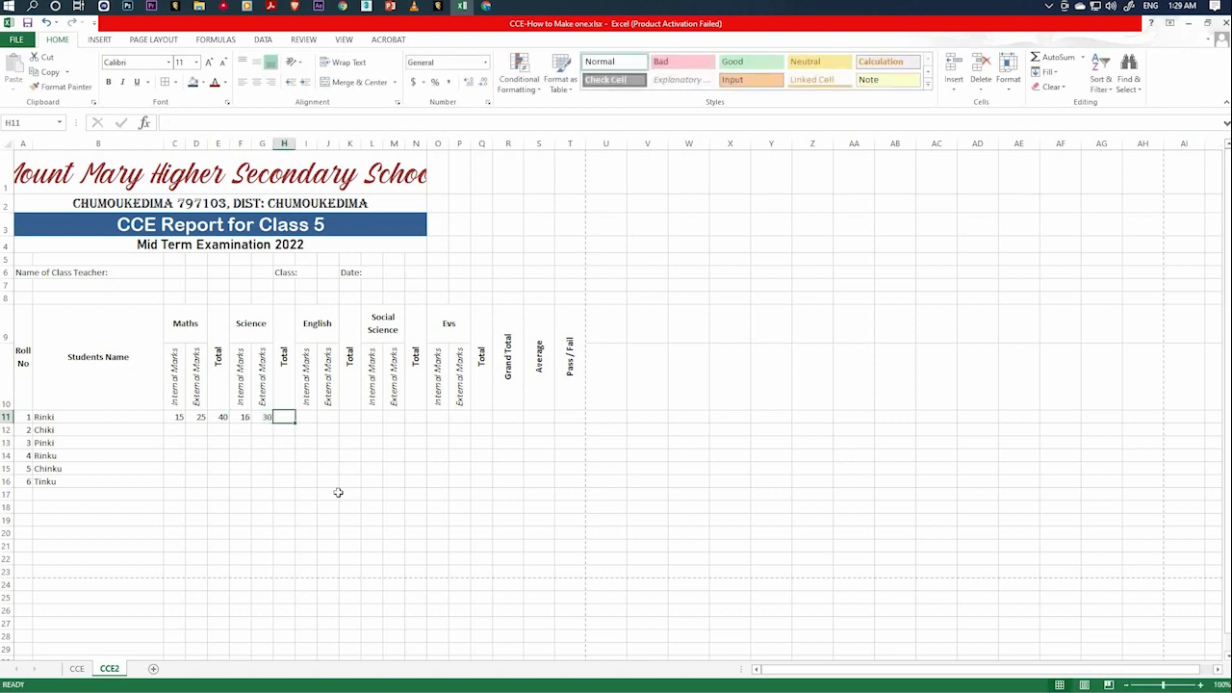
Calculate roll number 1's Science total in H11 with the formula =F11+G11.
{"action": "type", "text": "="}
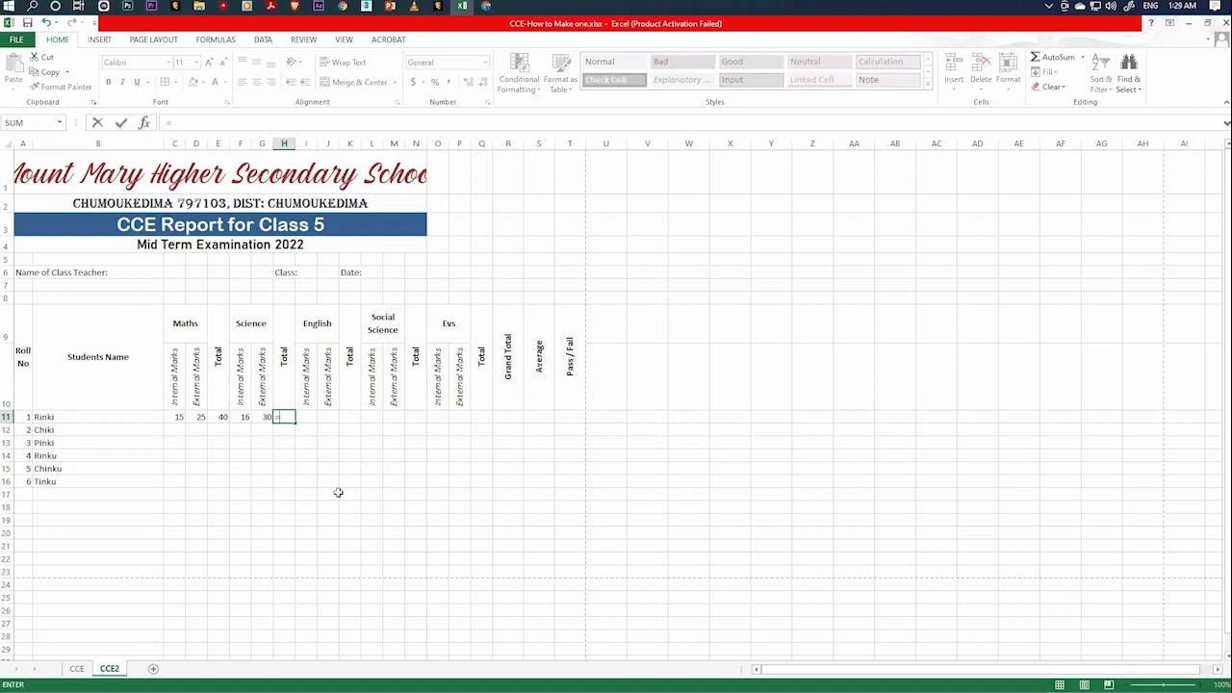
{"action": "left_click", "coordinate": [241, 416]}
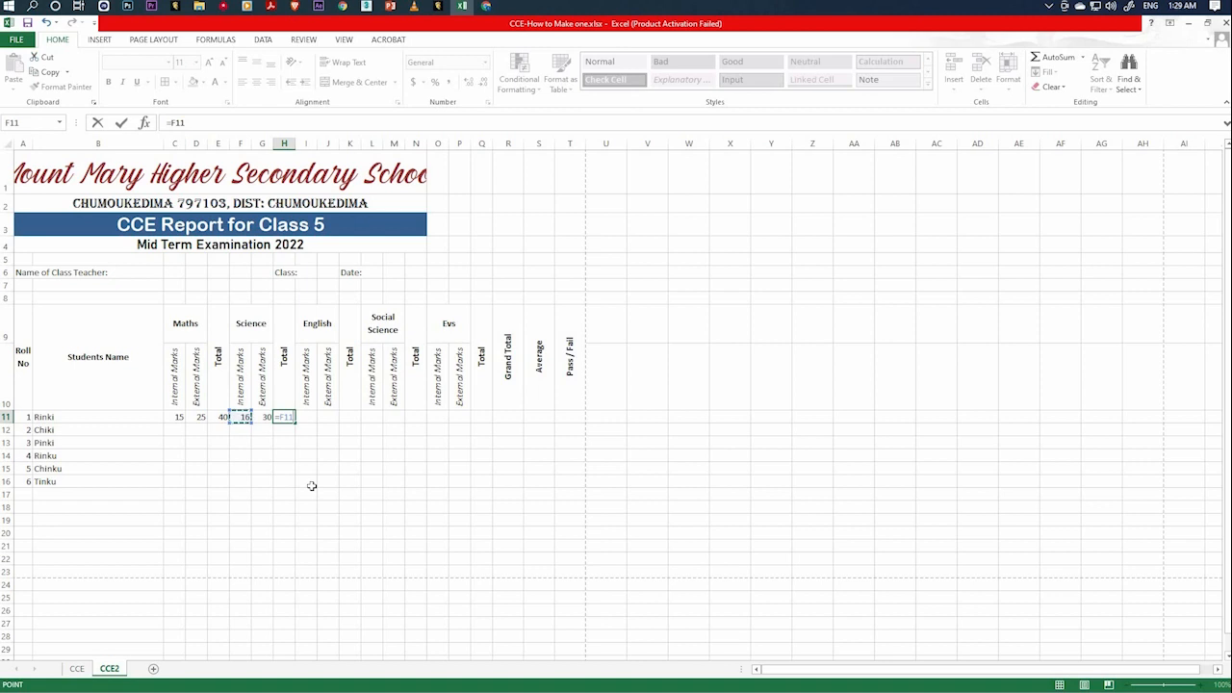
{"action": "type", "text": "+"}
{"action": "key", "text": "Left"}
{"action": "key", "text": "Return"}
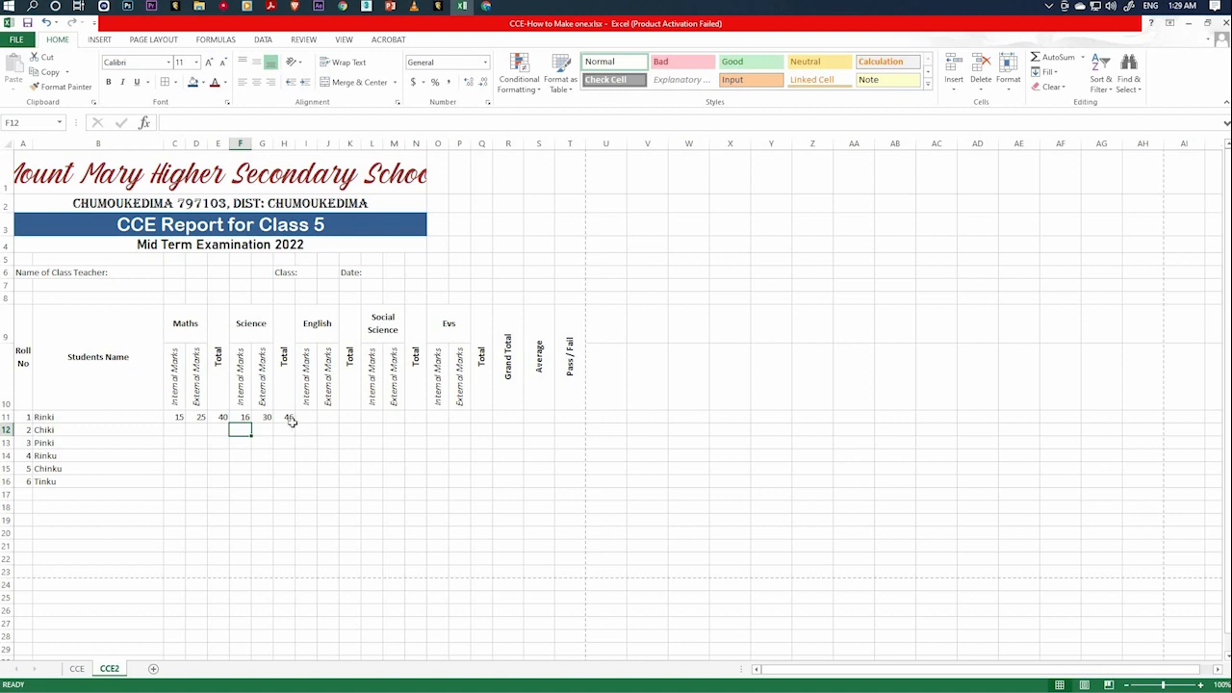
{"action": "left_click", "coordinate": [284, 417]}
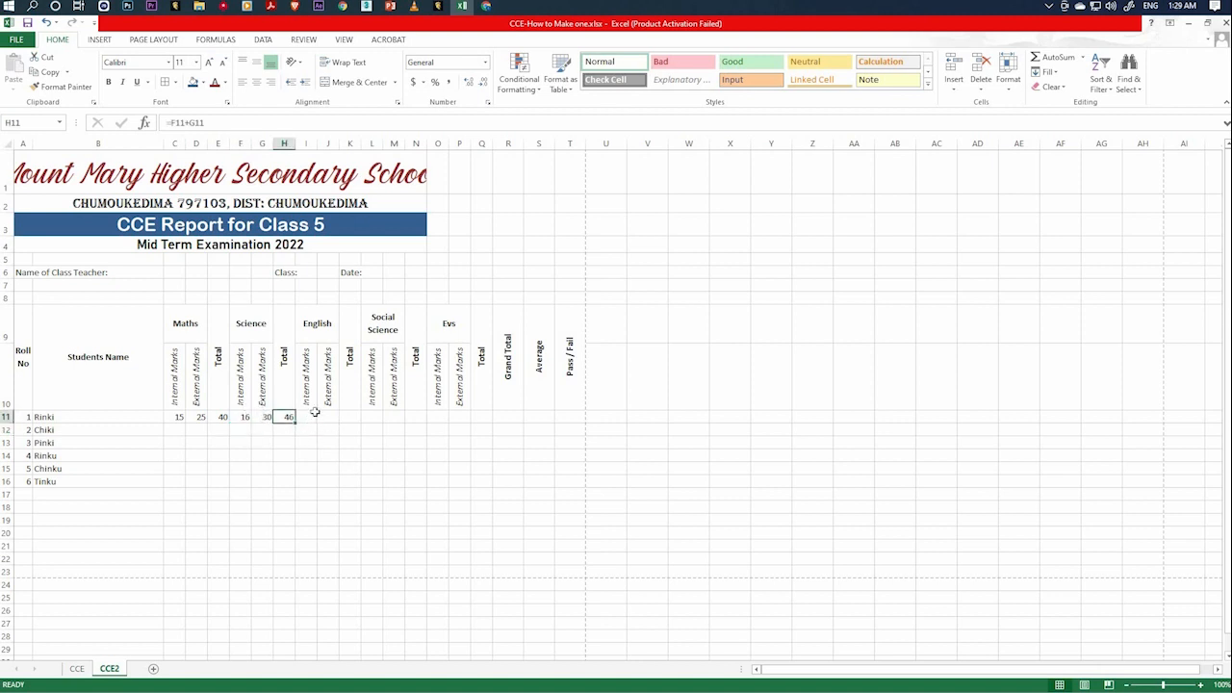
Enter 17 internal and 35 external English marks for roll number 1 in I11 and J11.
{"action": "left_click", "coordinate": [308, 417]}
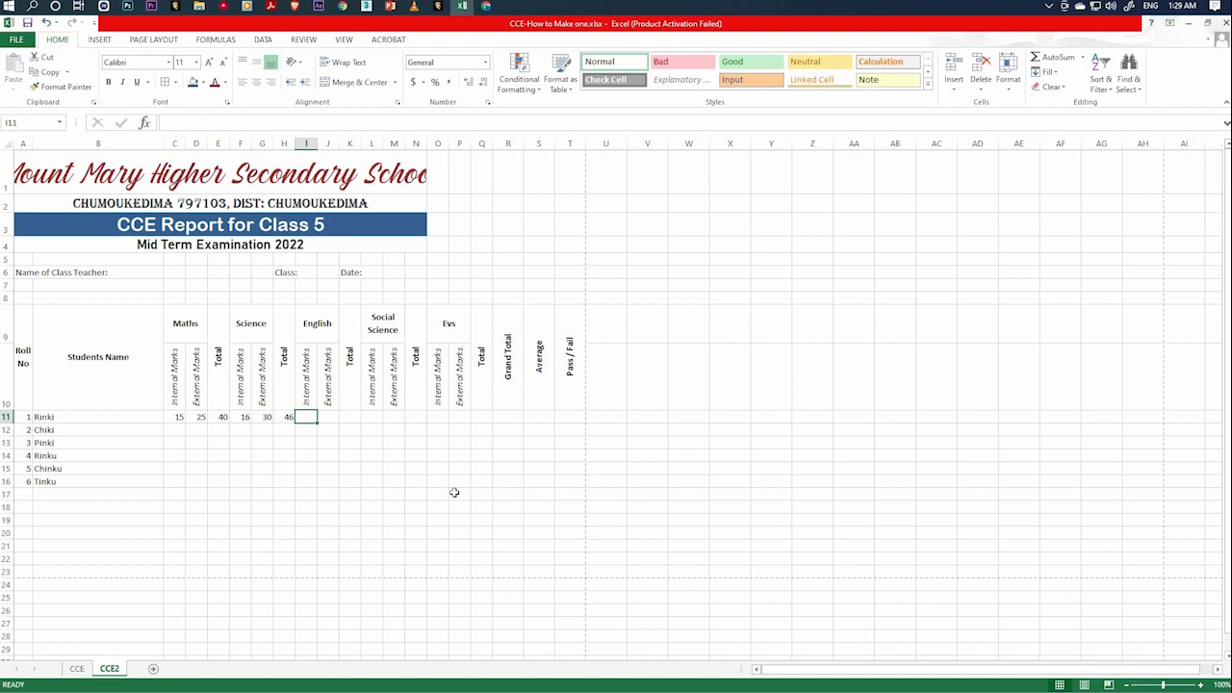
{"action": "type", "text": "17"}
{"action": "key", "text": "Tab"}
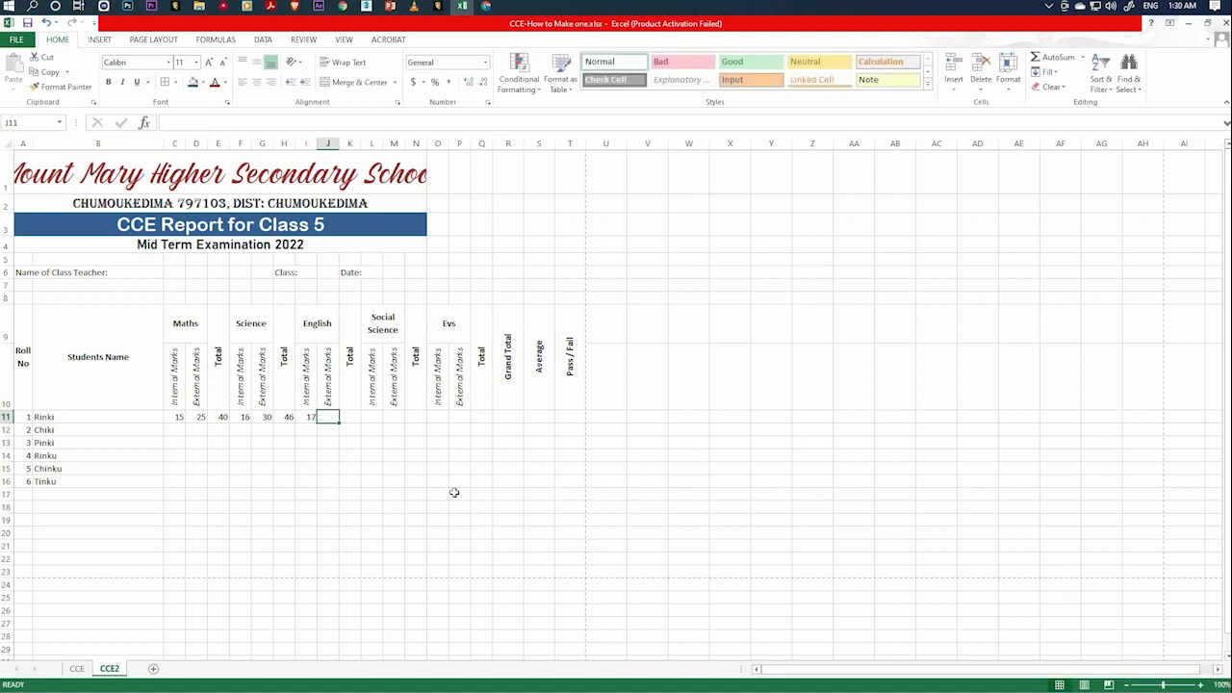
{"action": "type", "text": "19"}
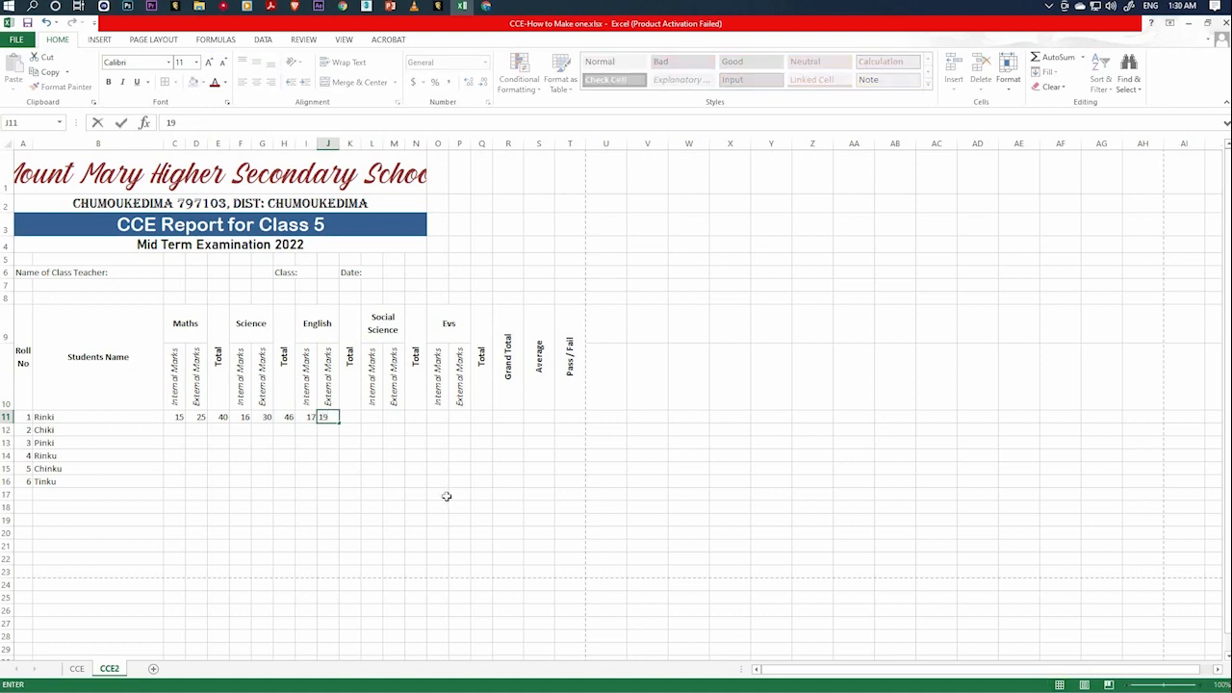
{"action": "key", "text": "BackSpace"}
{"action": "key", "text": "BackSpace"}
{"action": "type", "text": "35"}
{"action": "key", "text": "Tab"}
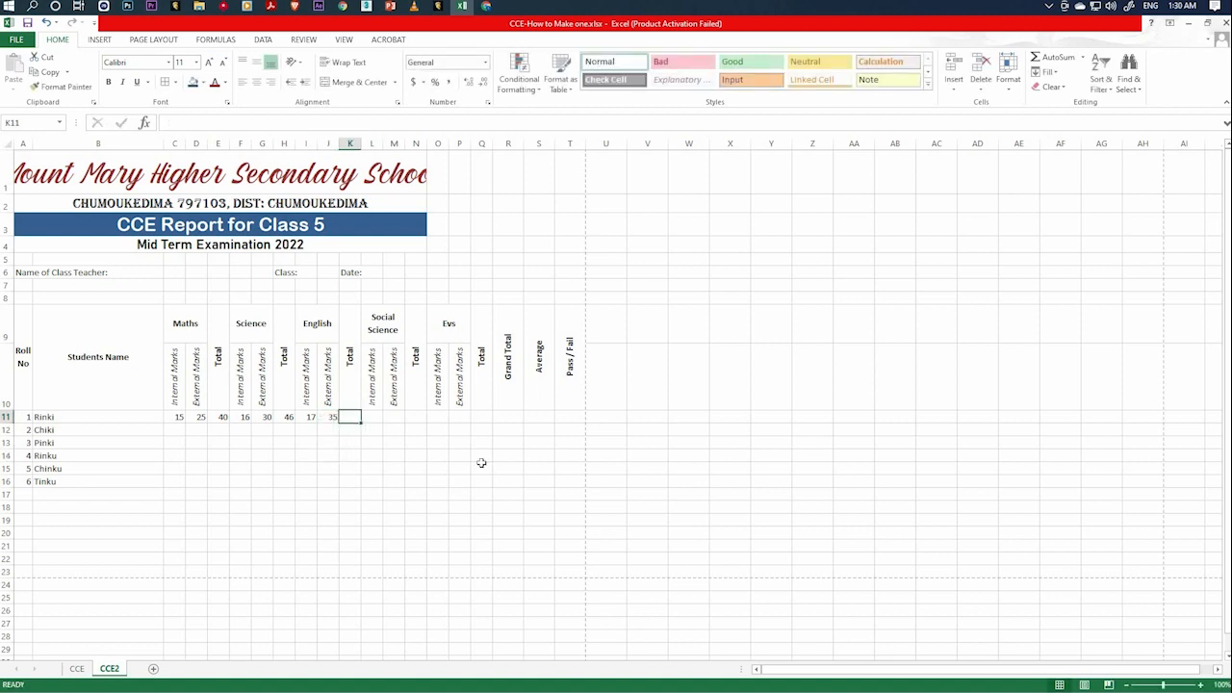
Calculate roll number 1's English total in K11 with the formula =SUM(I11,J11).
{"action": "type", "text": "="}
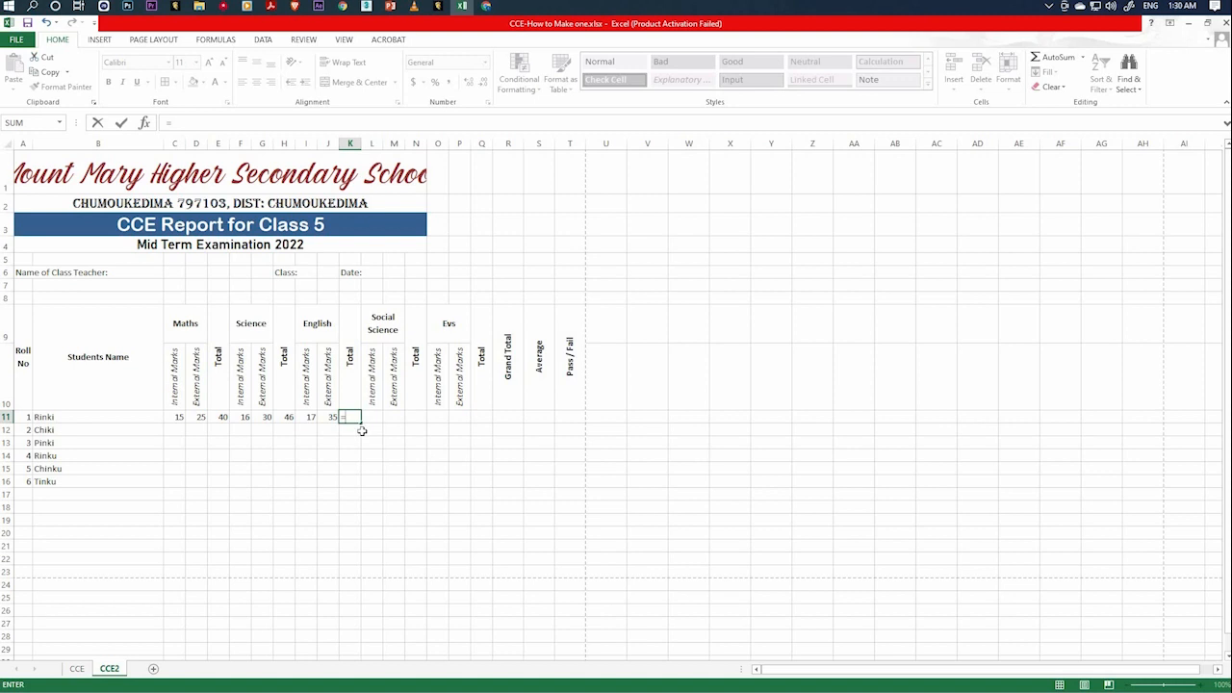
{"action": "type", "text": "sum"}
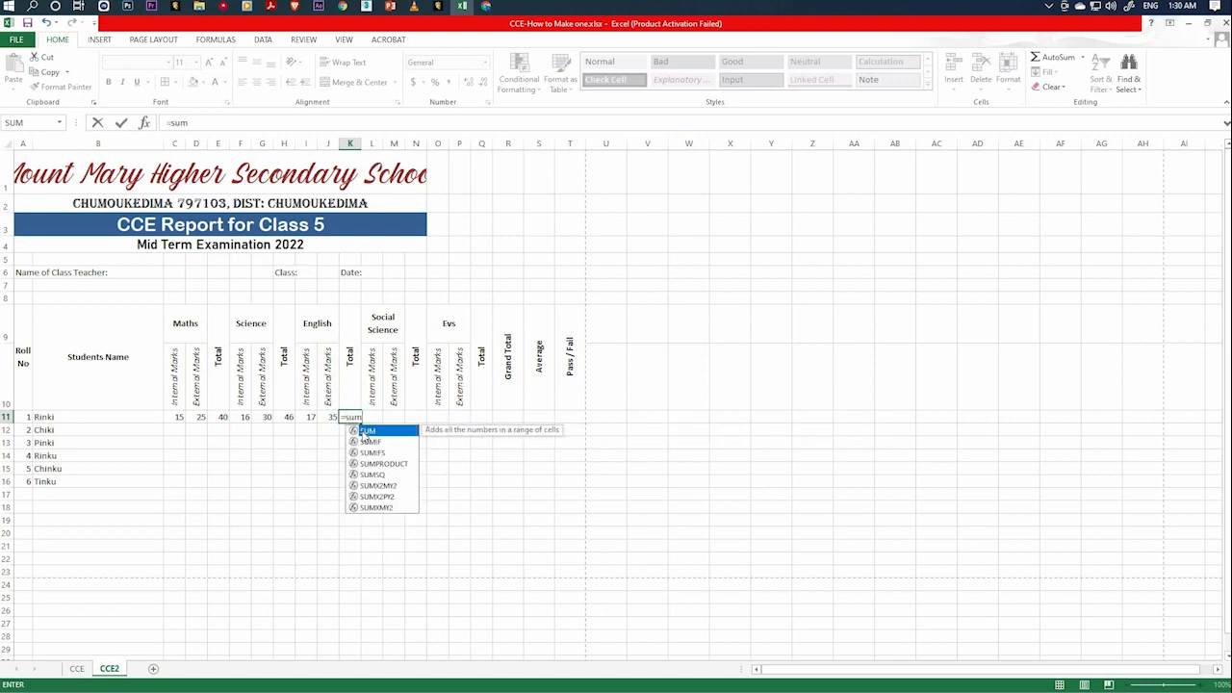
{"action": "type", "text": "("}
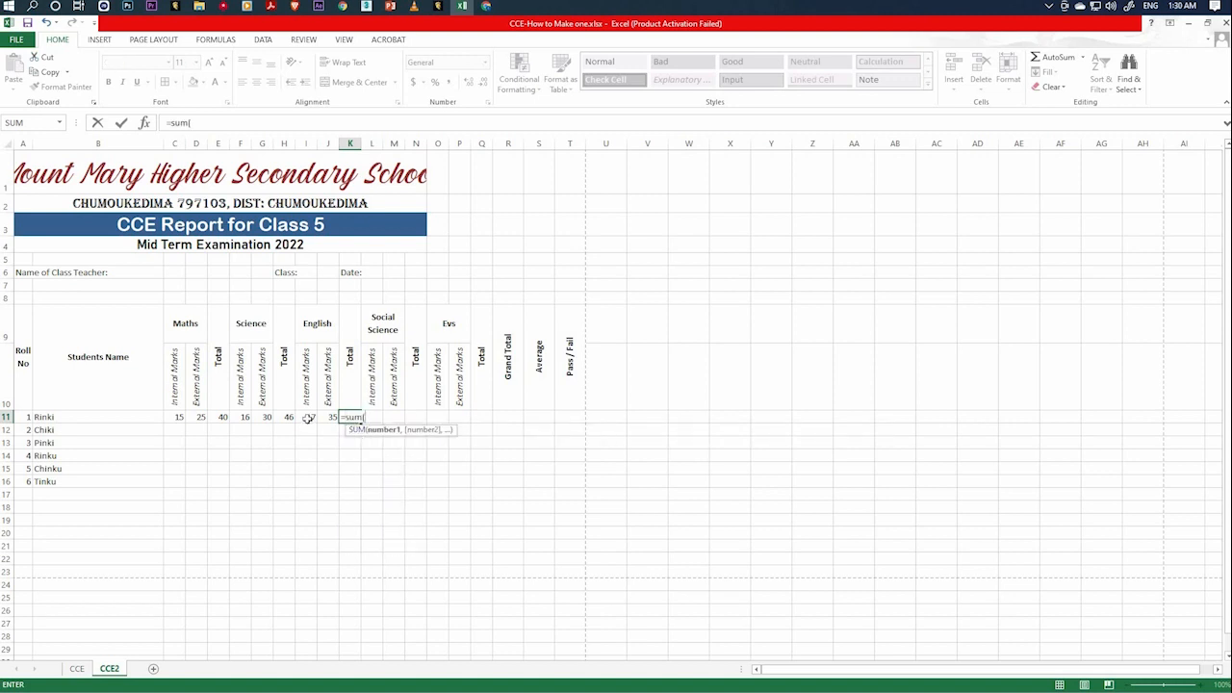
{"action": "left_click", "coordinate": [307, 416]}
{"action": "type", "text": ","}
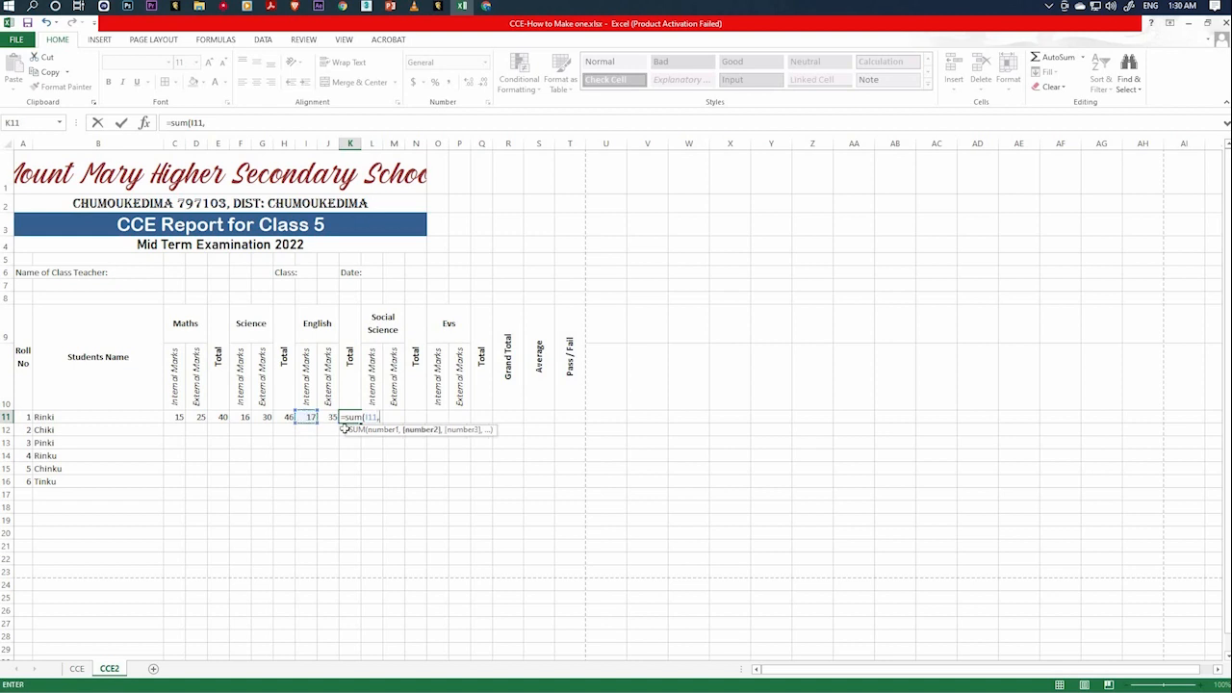
{"action": "left_click", "coordinate": [328, 417]}
{"action": "type", "text": ")"}
{"action": "key", "text": "Return"}
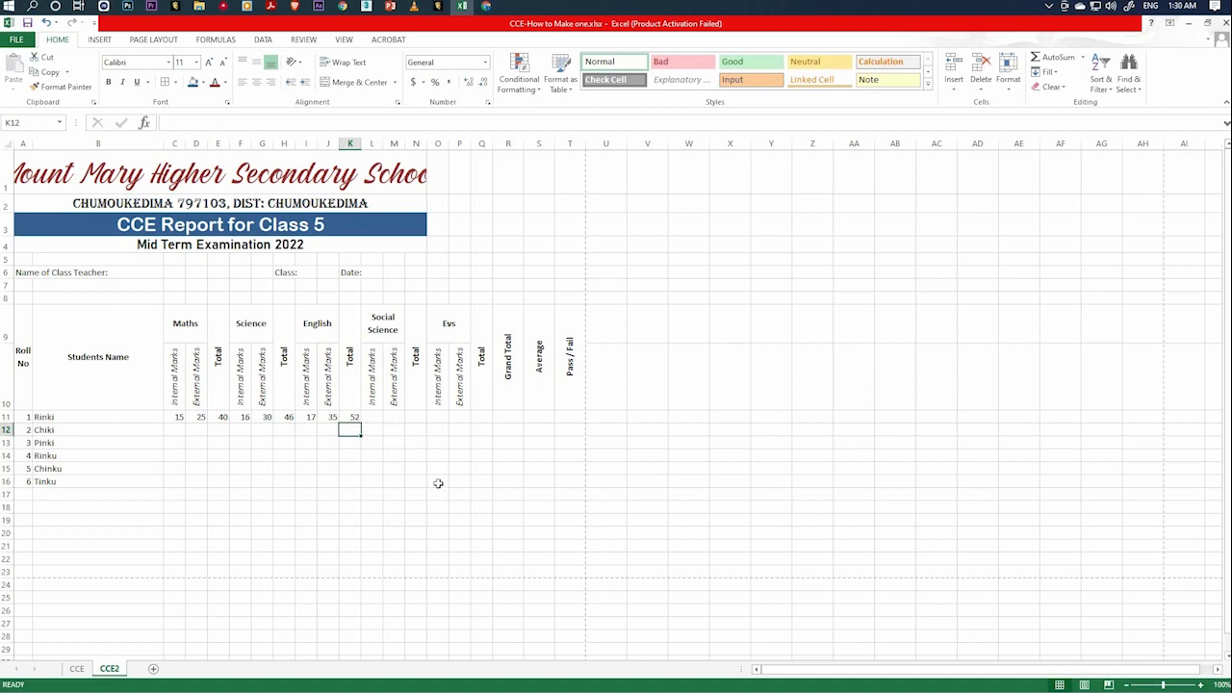
Enter 19 internal and 36 external Social Science marks for roll number 1 in L11 and M11.
{"action": "key", "text": "Up"}
{"action": "key", "text": "Right"}
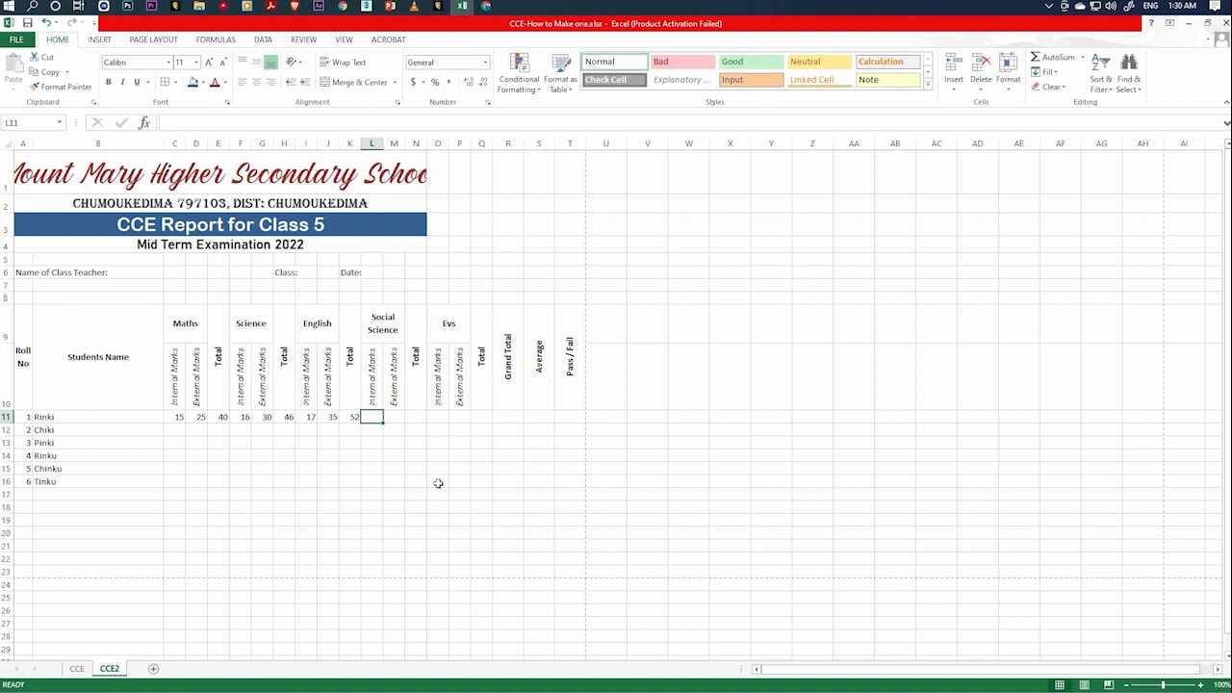
{"action": "type", "text": "19"}
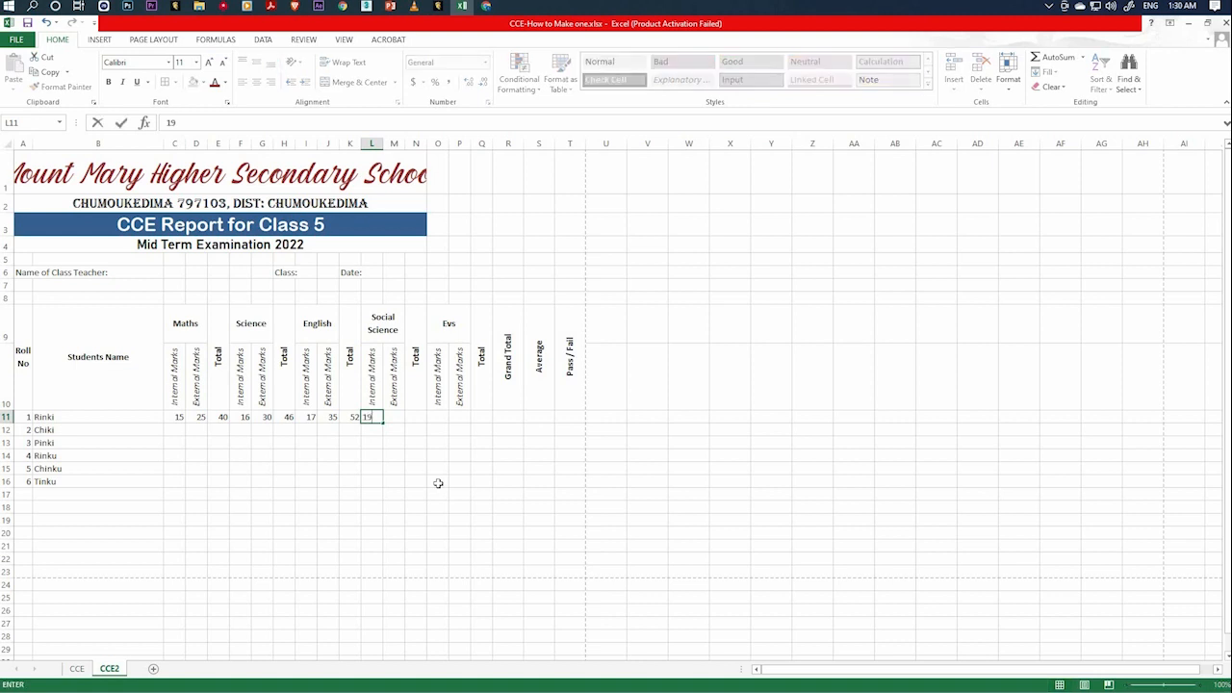
{"action": "key", "text": "Right"}
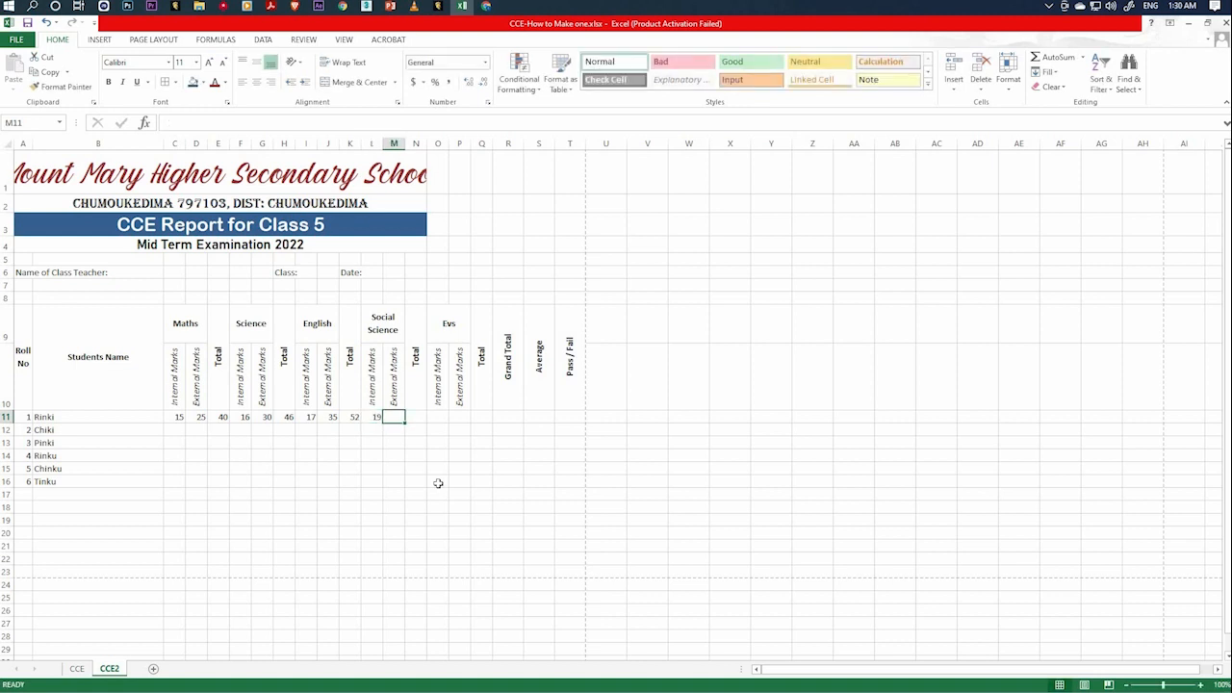
{"action": "type", "text": "36"}
{"action": "key", "text": "Right"}
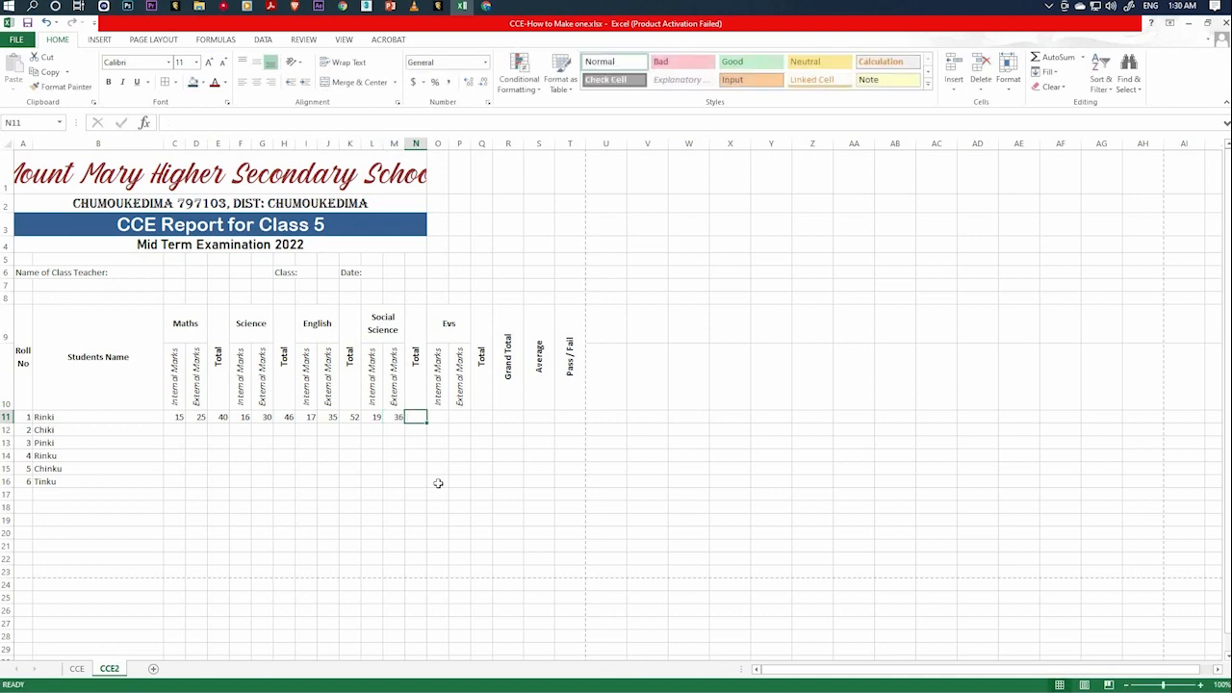
Calculate roll number 1's Social Science total in N11 with the formula =L11+M11.
{"action": "type", "text": "="}
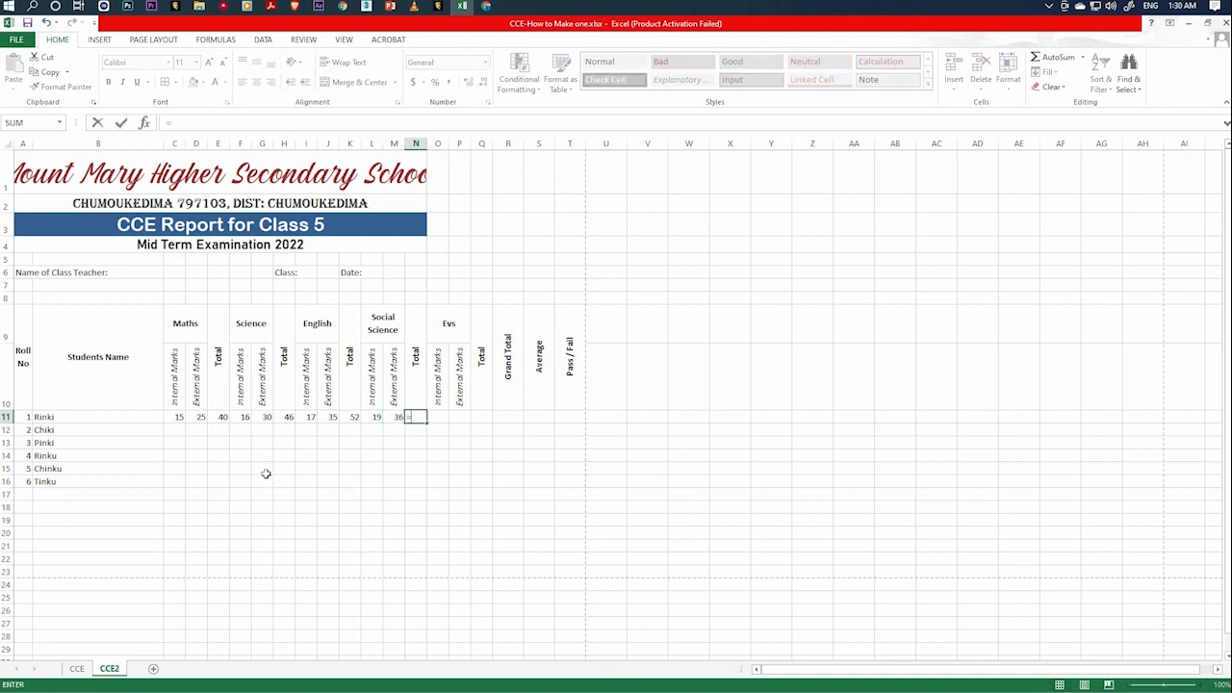
{"action": "left_click", "coordinate": [373, 423]}
{"action": "type", "text": "+"}
{"action": "left_click", "coordinate": [395, 421]}
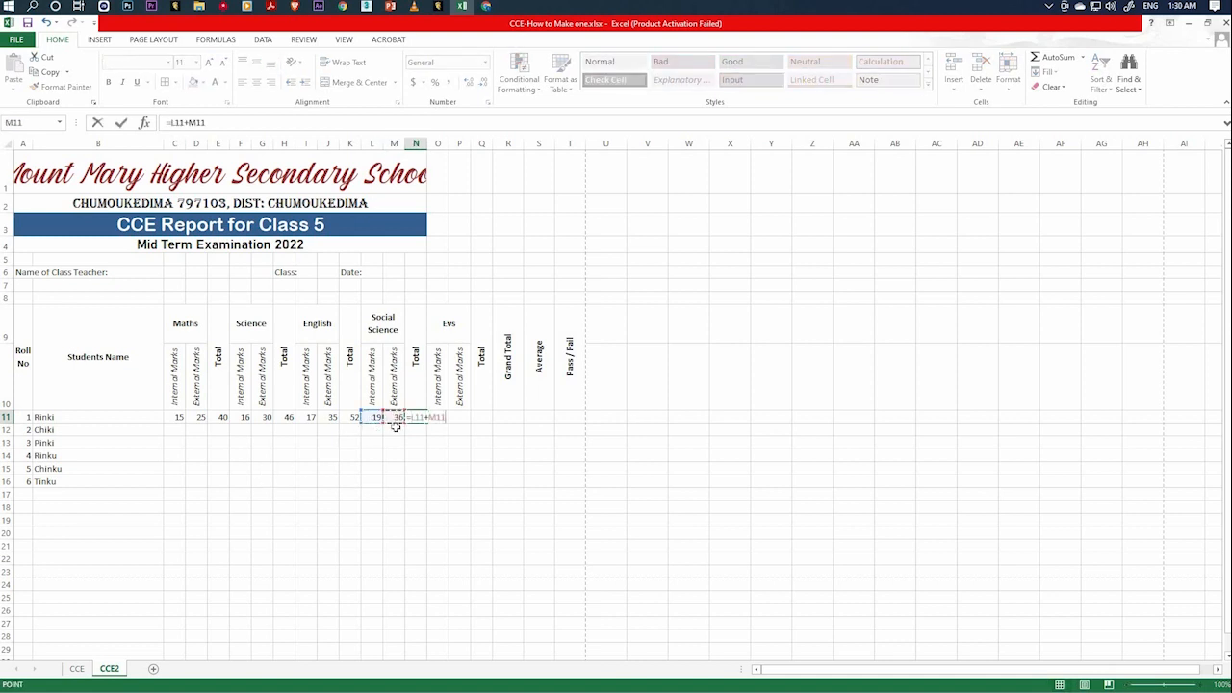
{"action": "key", "text": "Tab"}
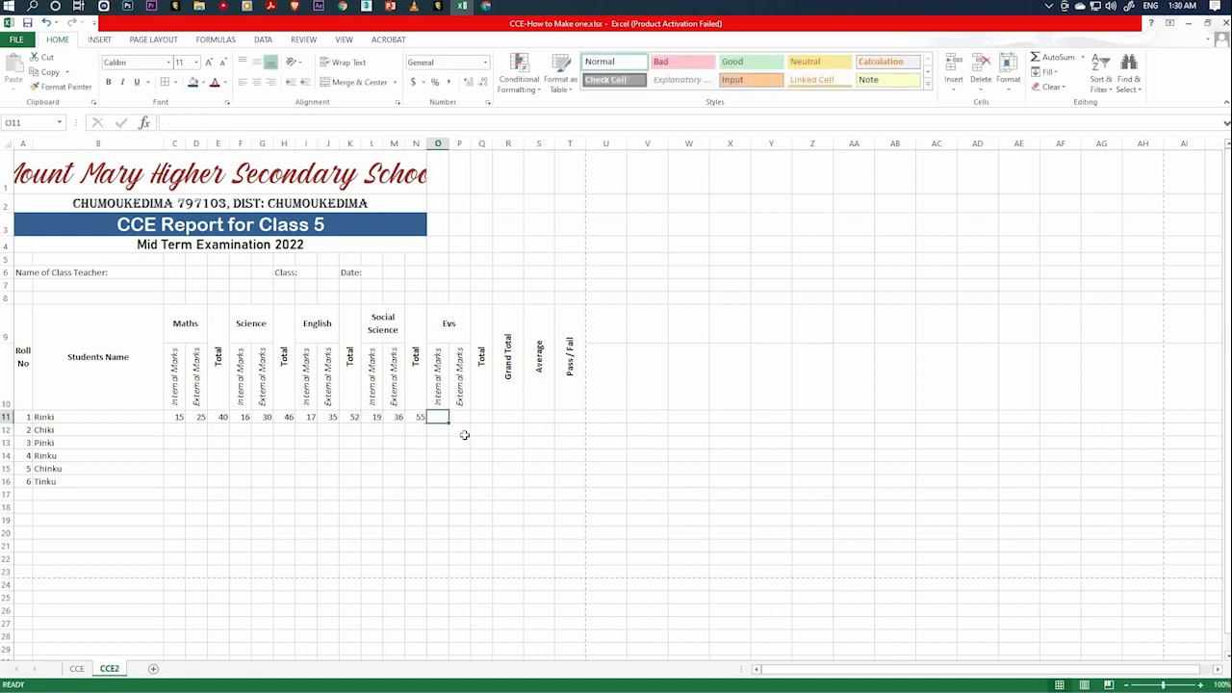
Enter 19 internal and 36 external Evs marks for roll number 1 in O11 and P11.
{"action": "type", "text": "19"}
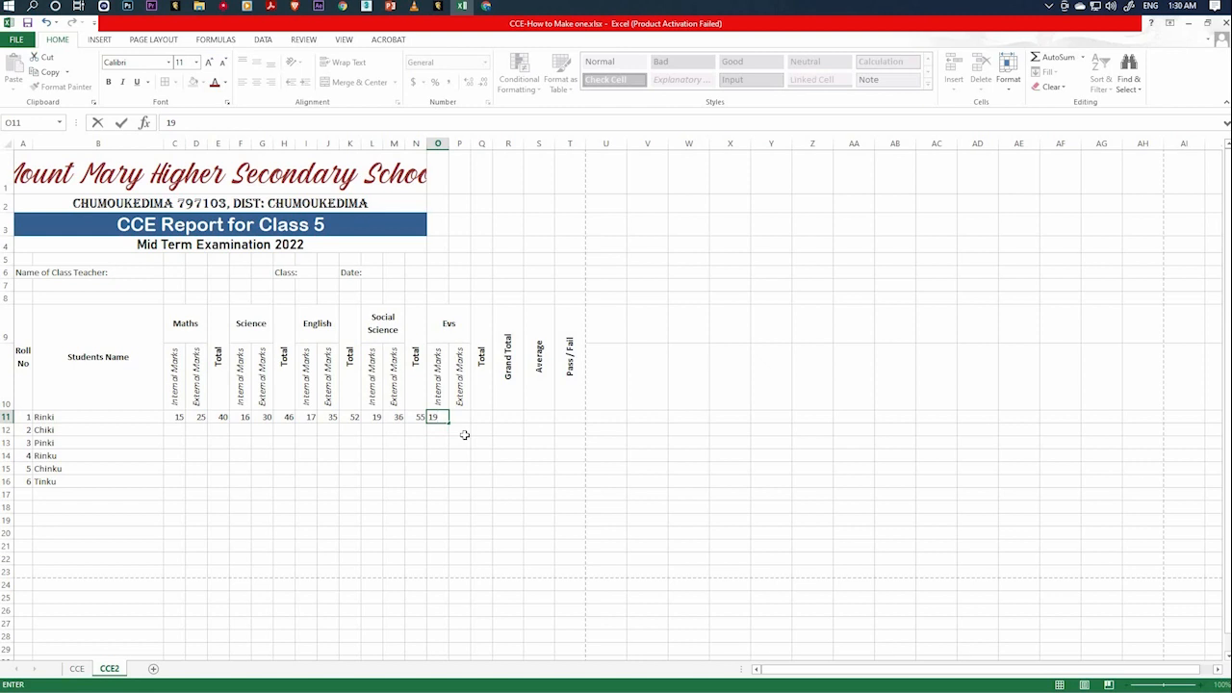
{"action": "key", "text": "Tab"}
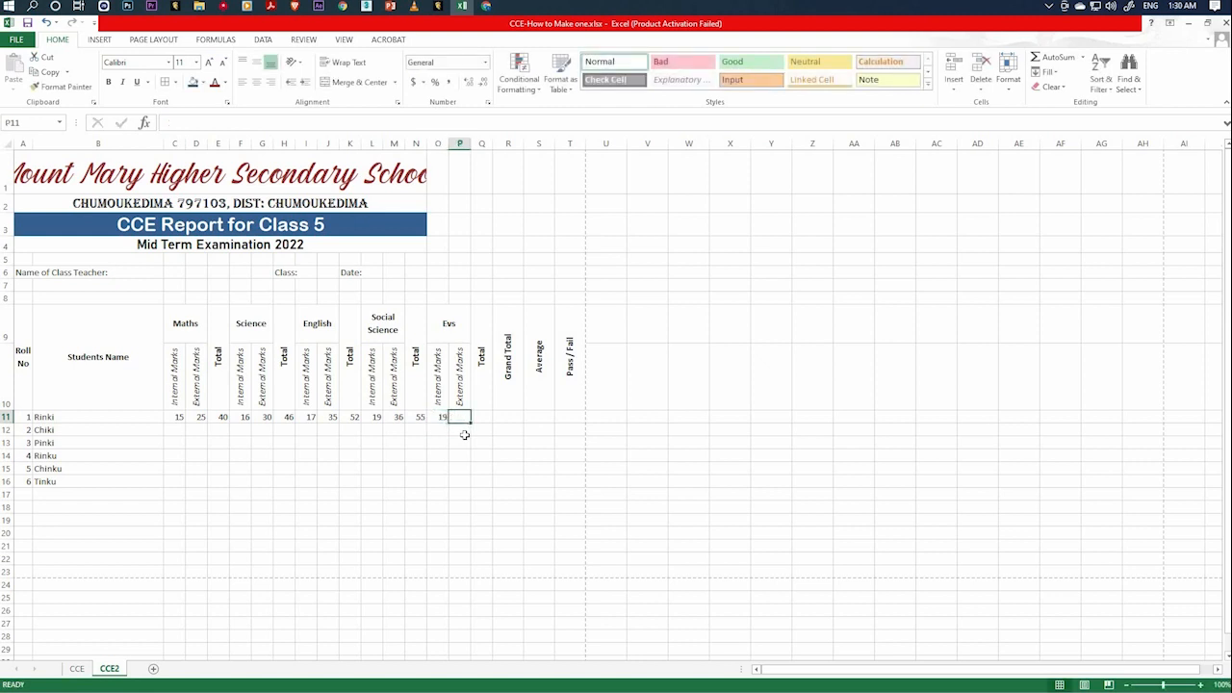
{"action": "type", "text": "36"}
{"action": "key", "text": "Tab"}
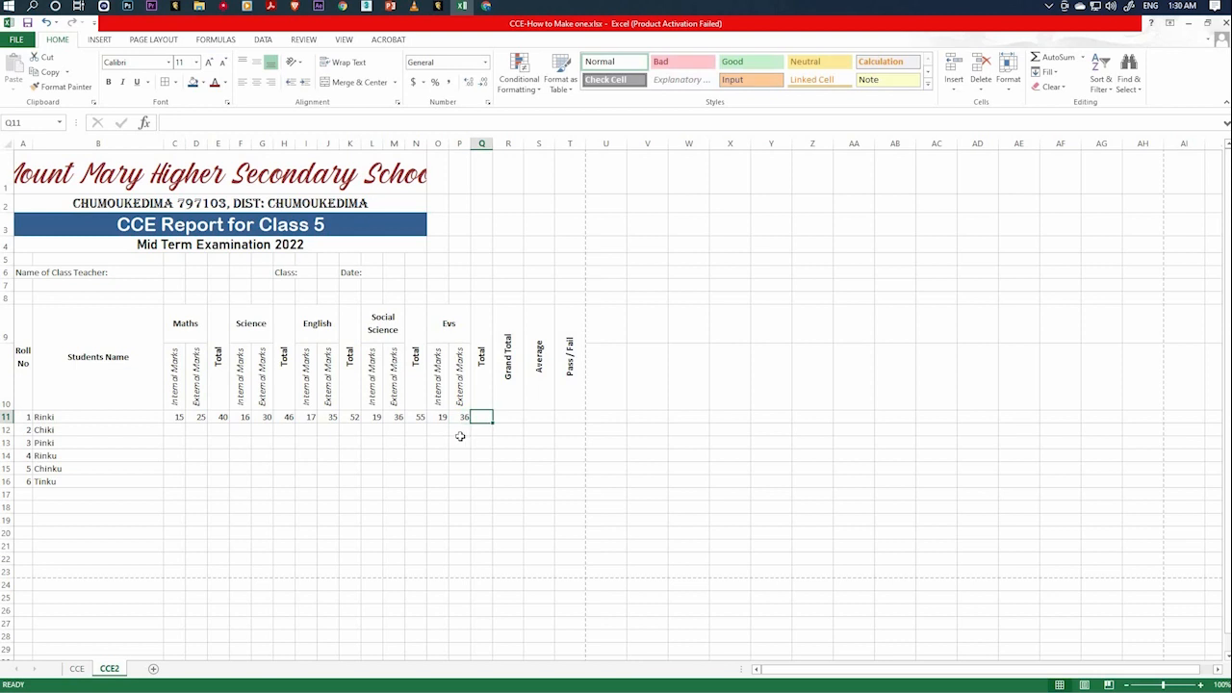
Calculate roll number 1's Evs total in Q11 with the formula =O11+P11.
{"action": "type", "text": "="}
{"action": "left_click", "coordinate": [438, 421]}
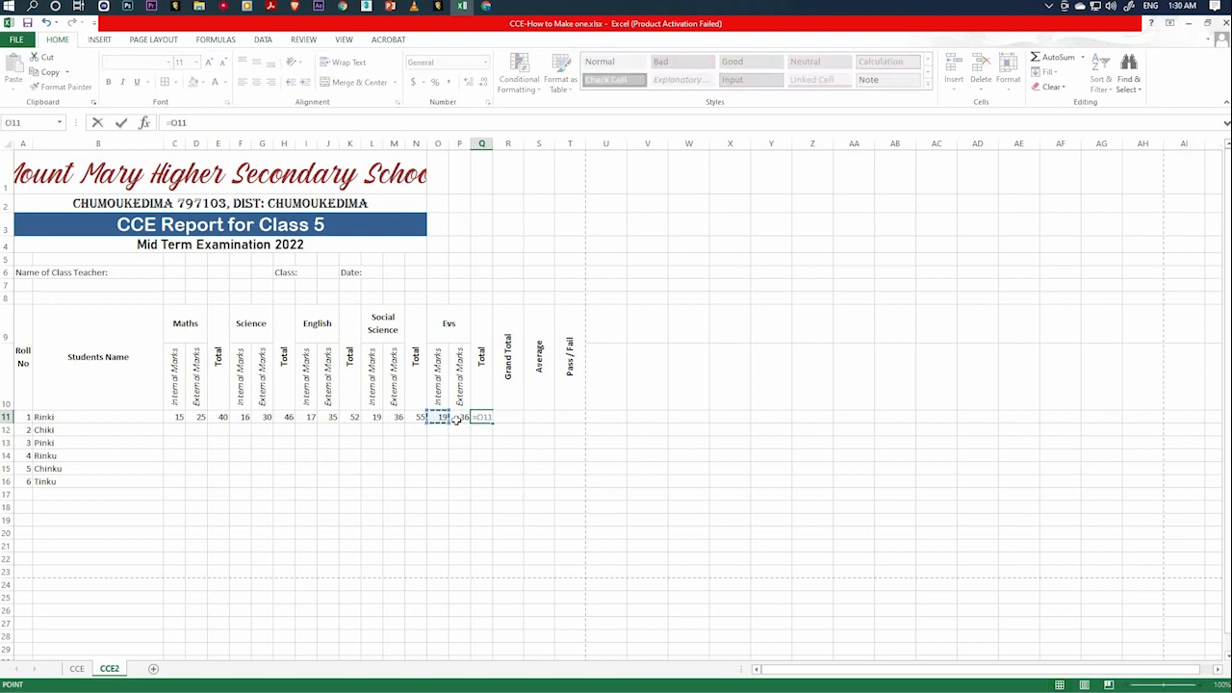
{"action": "type", "text": "+"}
{"action": "left_click", "coordinate": [463, 419]}
{"action": "key", "text": "Return"}
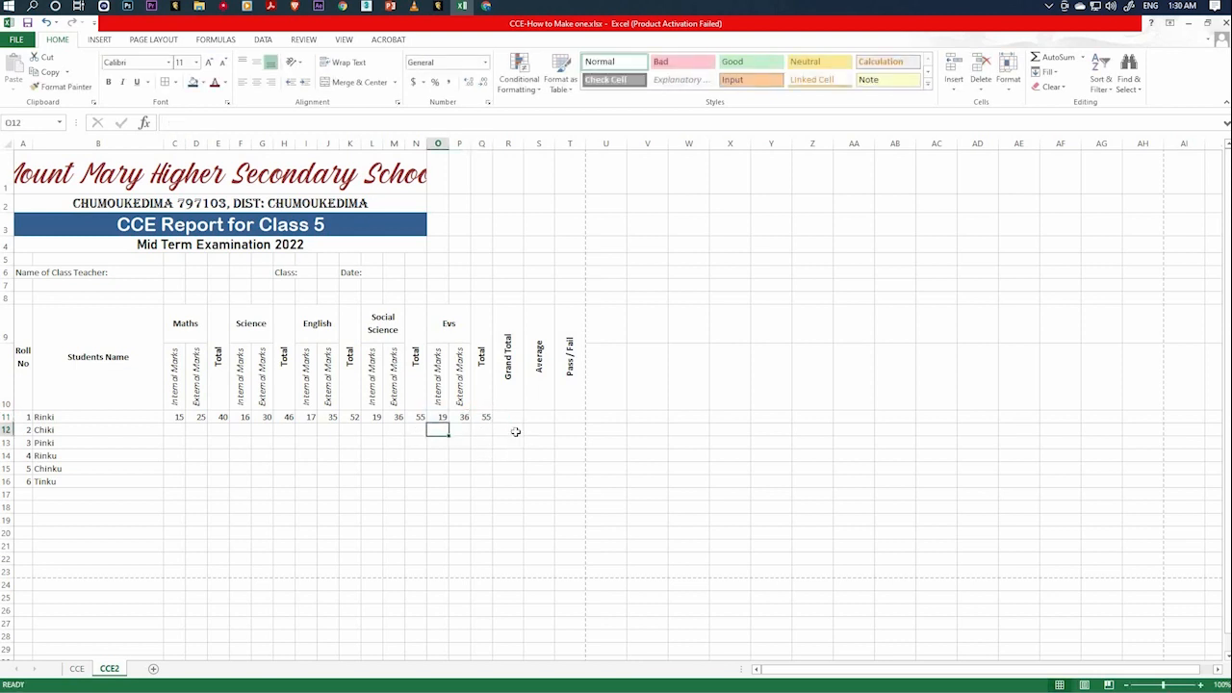
{"action": "left_click", "coordinate": [506, 418]}
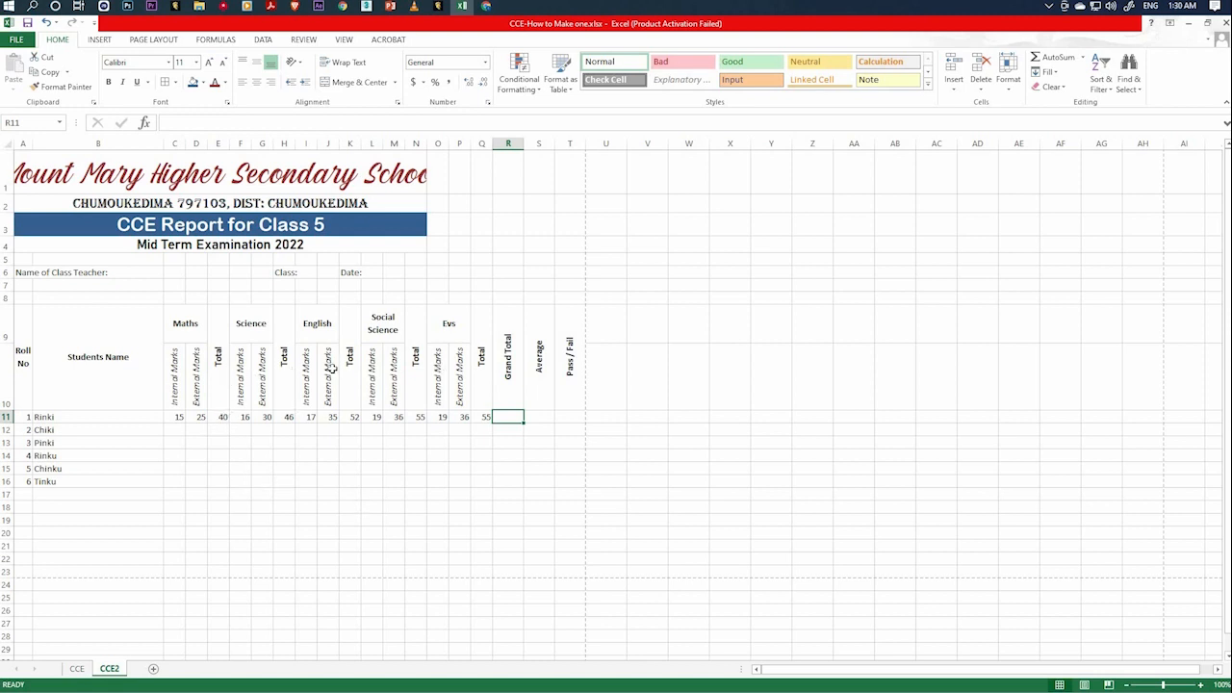
Bold roll number 1's five subject totals in E11, H11, K11, N11 and Q11.
{"action": "left_click", "coordinate": [222, 416]}
{"action": "left_click", "coordinate": [109, 82]}
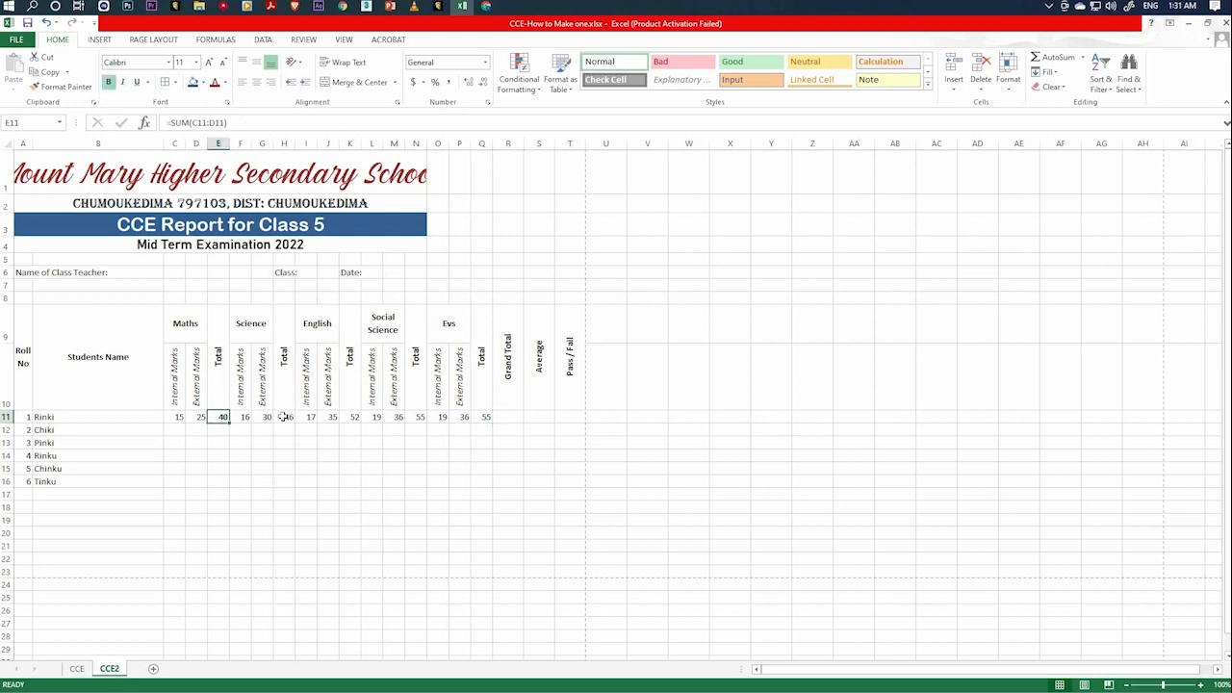
{"action": "left_click", "coordinate": [290, 416]}
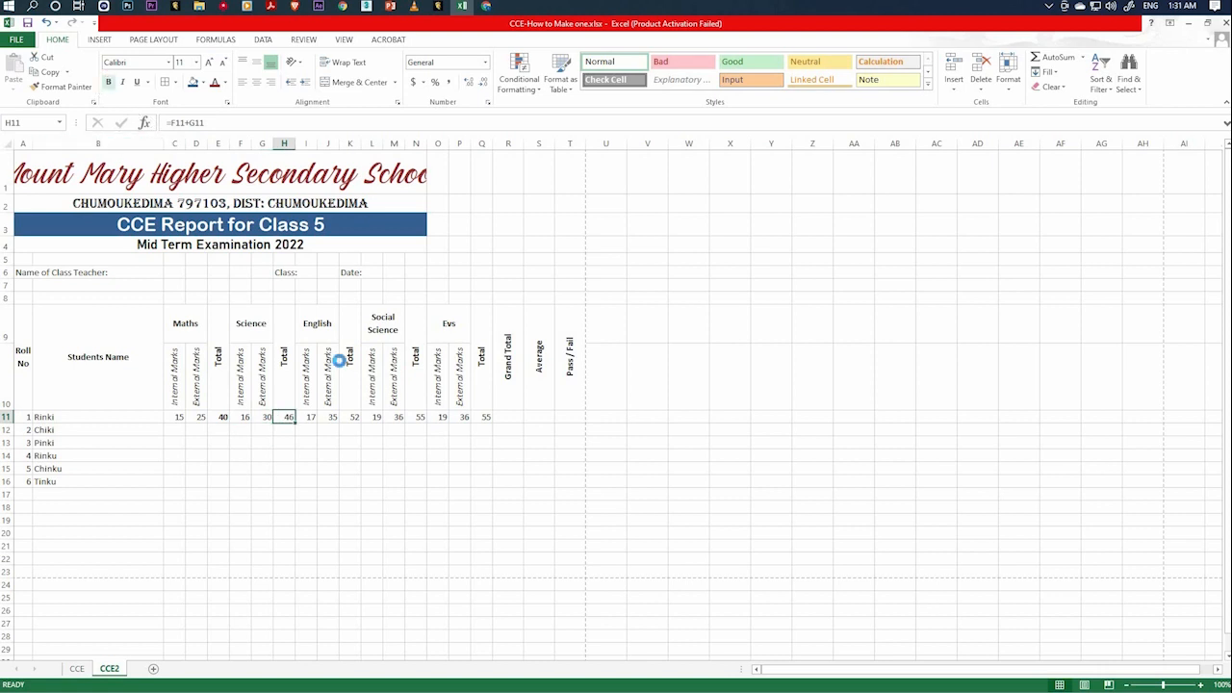
{"action": "left_click", "coordinate": [354, 418]}
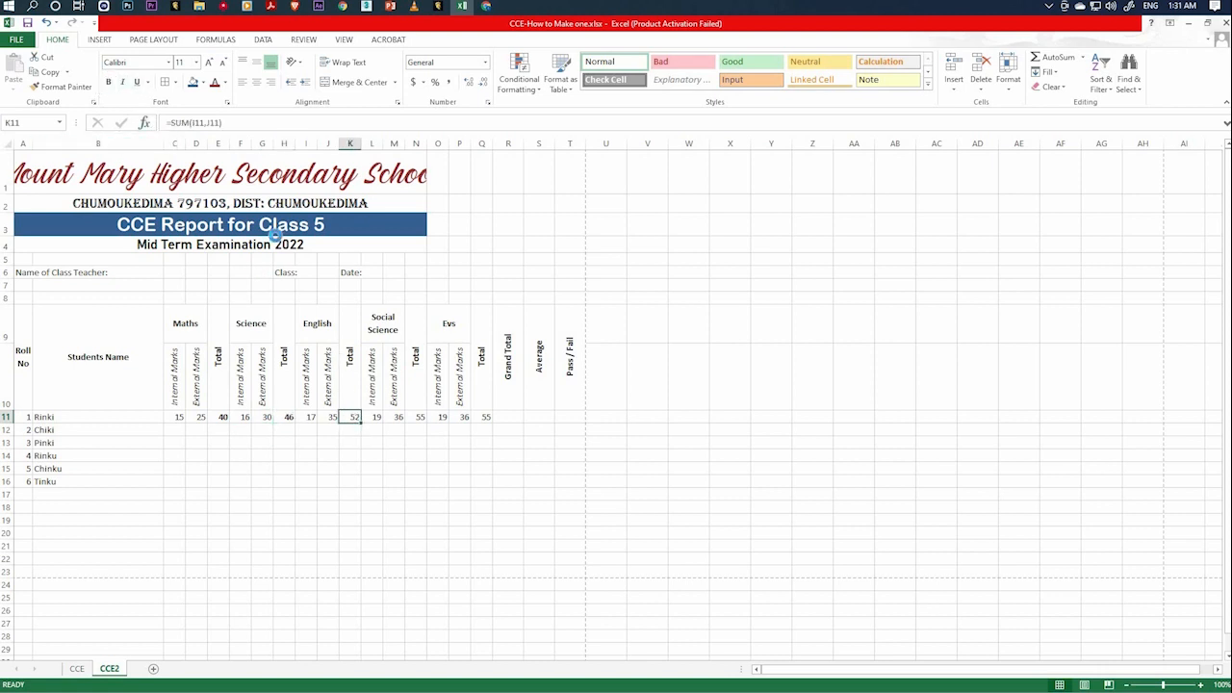
{"action": "key", "text": "ctrl+b"}
{"action": "left_click", "coordinate": [419, 417]}
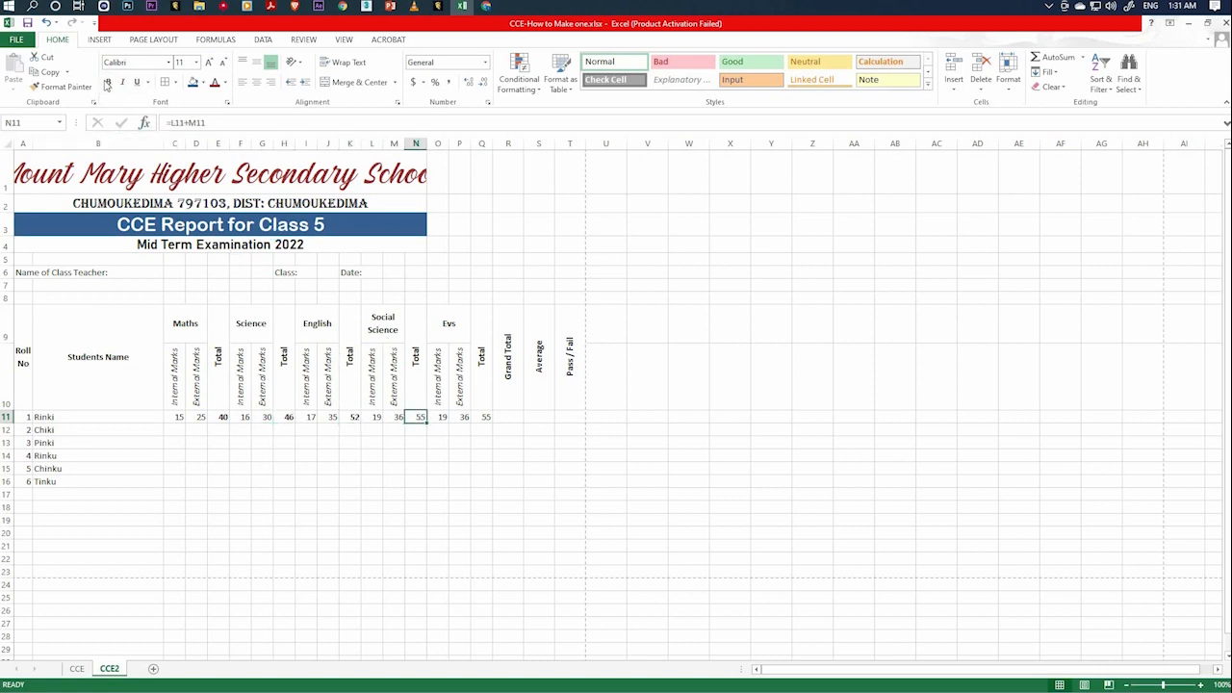
{"action": "left_click", "coordinate": [483, 416]}
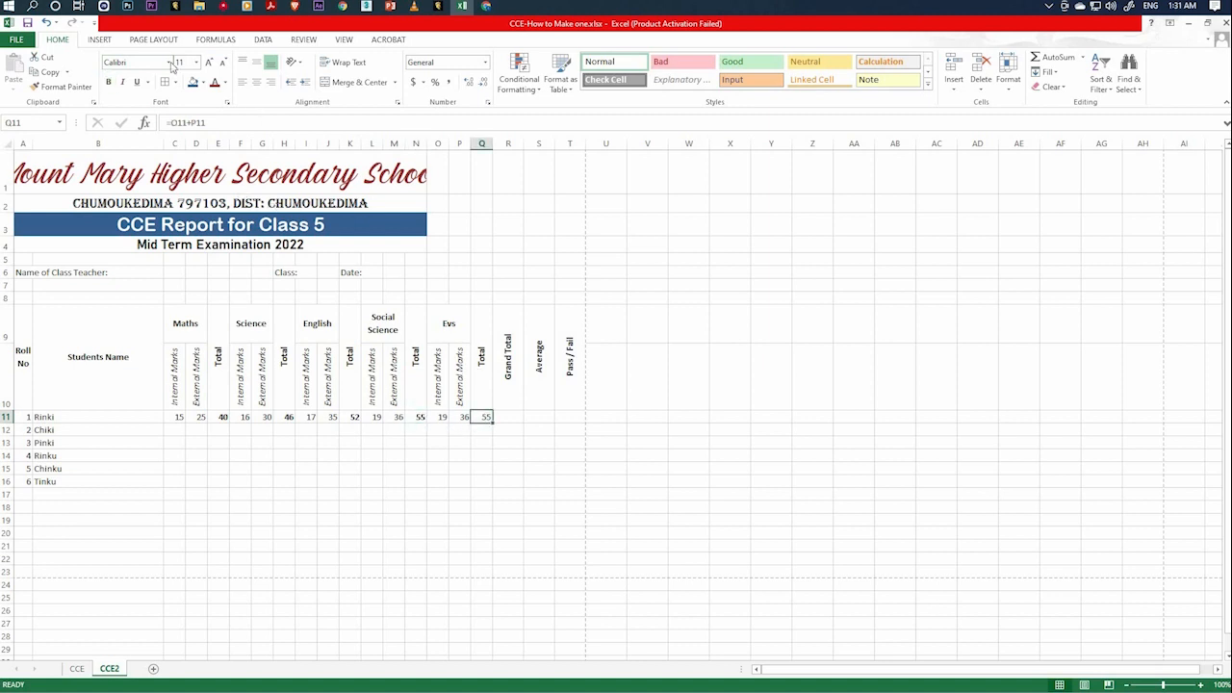
{"action": "left_click", "coordinate": [109, 82]}
Calculate roll number 1's grand total in R11 with the formula =E11+H11+K11+N11+Q11 and make it bold.
{"action": "key", "text": "Right"}
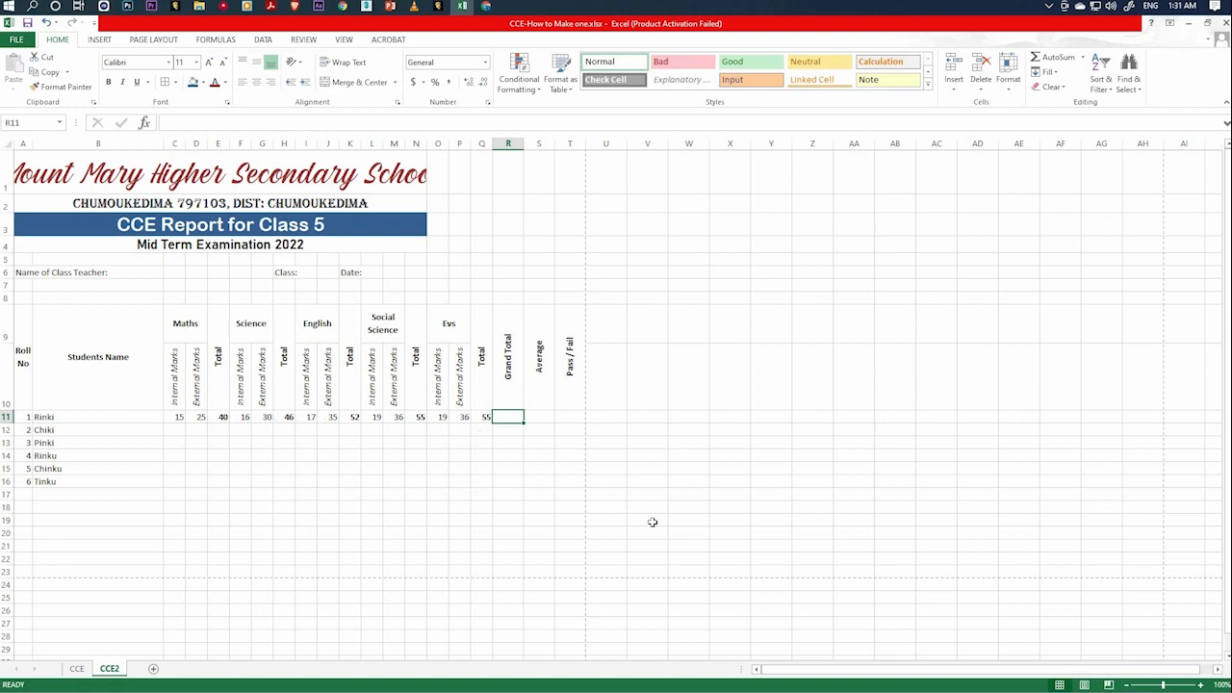
{"action": "type", "text": "="}
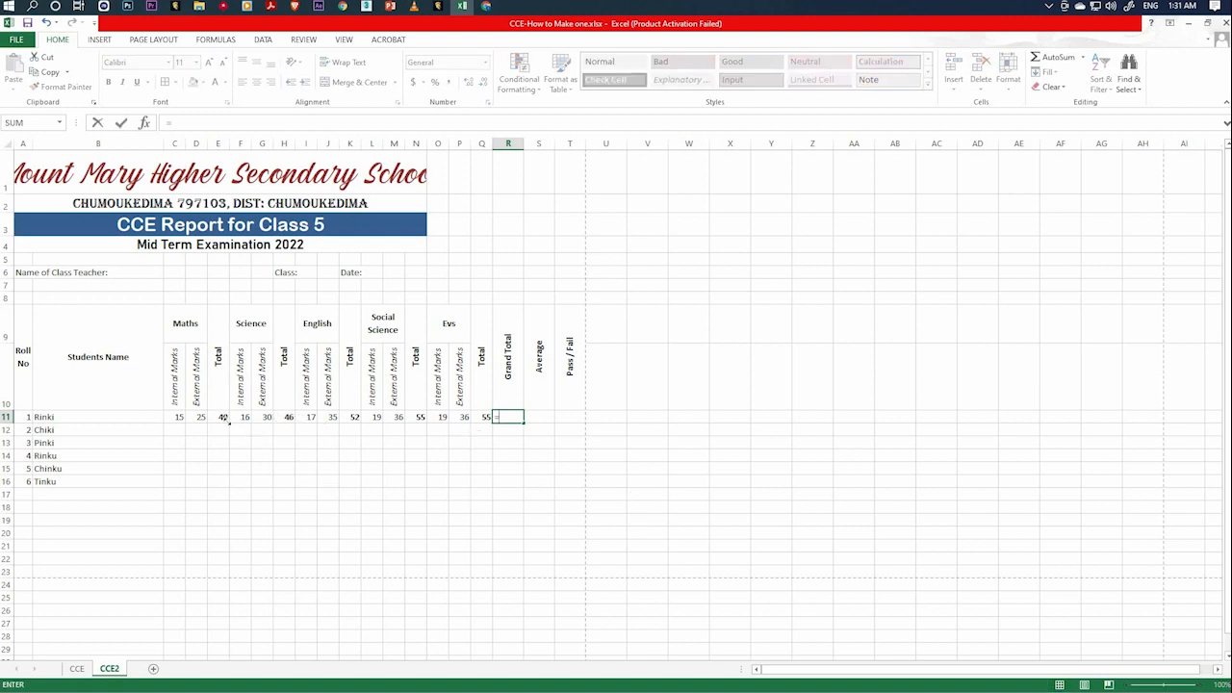
{"action": "left_click", "coordinate": [223, 416]}
{"action": "type", "text": "+"}
{"action": "left_click", "coordinate": [284, 416]}
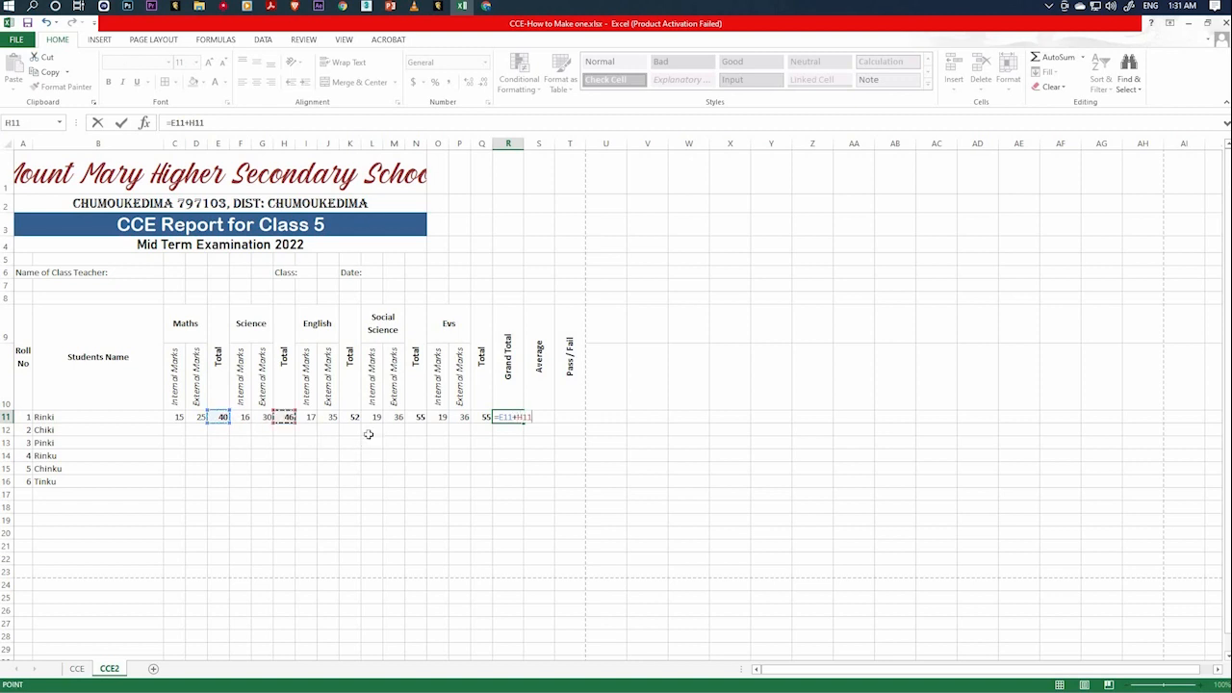
{"action": "type", "text": "+"}
{"action": "left_click", "coordinate": [351, 417]}
{"action": "type", "text": "+"}
{"action": "left_click", "coordinate": [415, 417]}
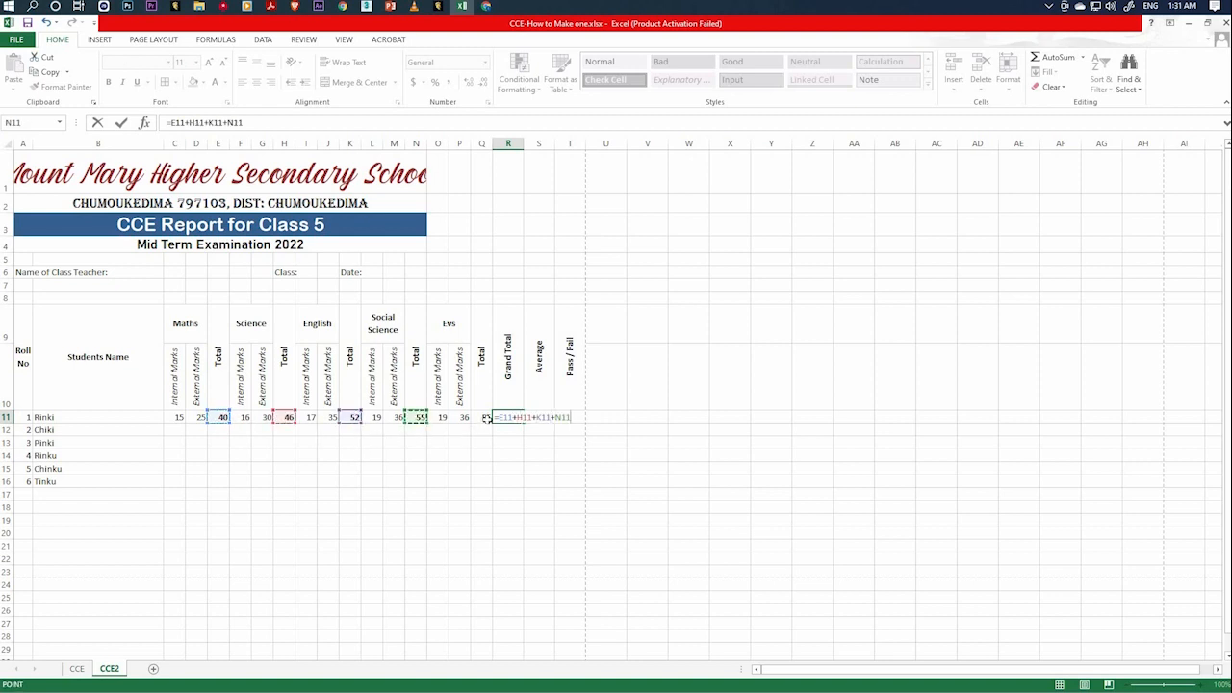
{"action": "type", "text": "+"}
{"action": "left_click", "coordinate": [486, 416]}
{"action": "key", "text": "Return"}
{"action": "key", "text": "Up"}
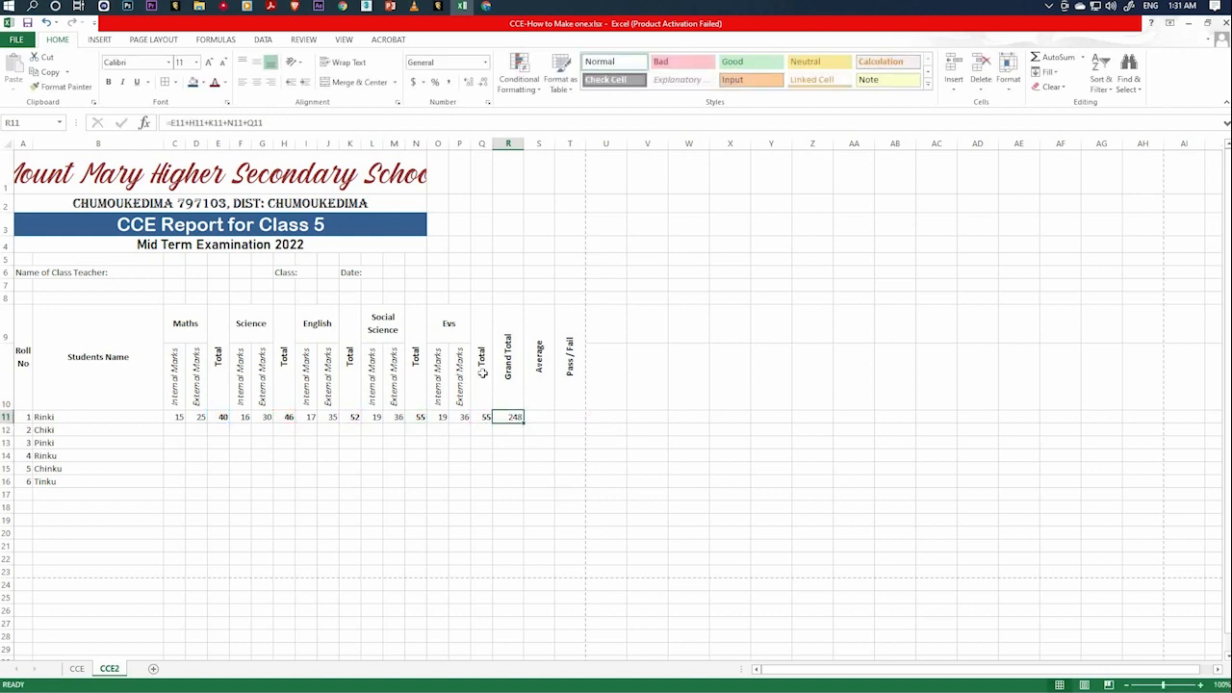
{"action": "left_click", "coordinate": [107, 80]}
Calculate roll number 1's average in S11 with the formula =average(E11,H11,K11,N11,Q11).
{"action": "left_click", "coordinate": [536, 416]}
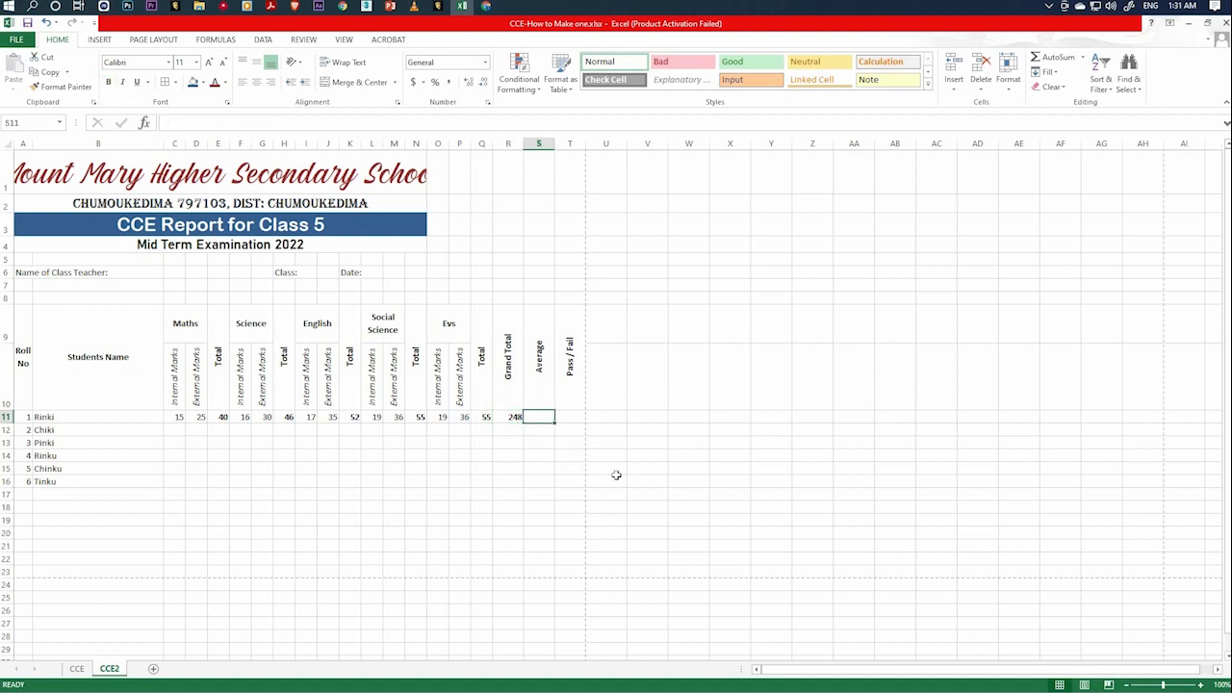
{"action": "type", "text": "="}
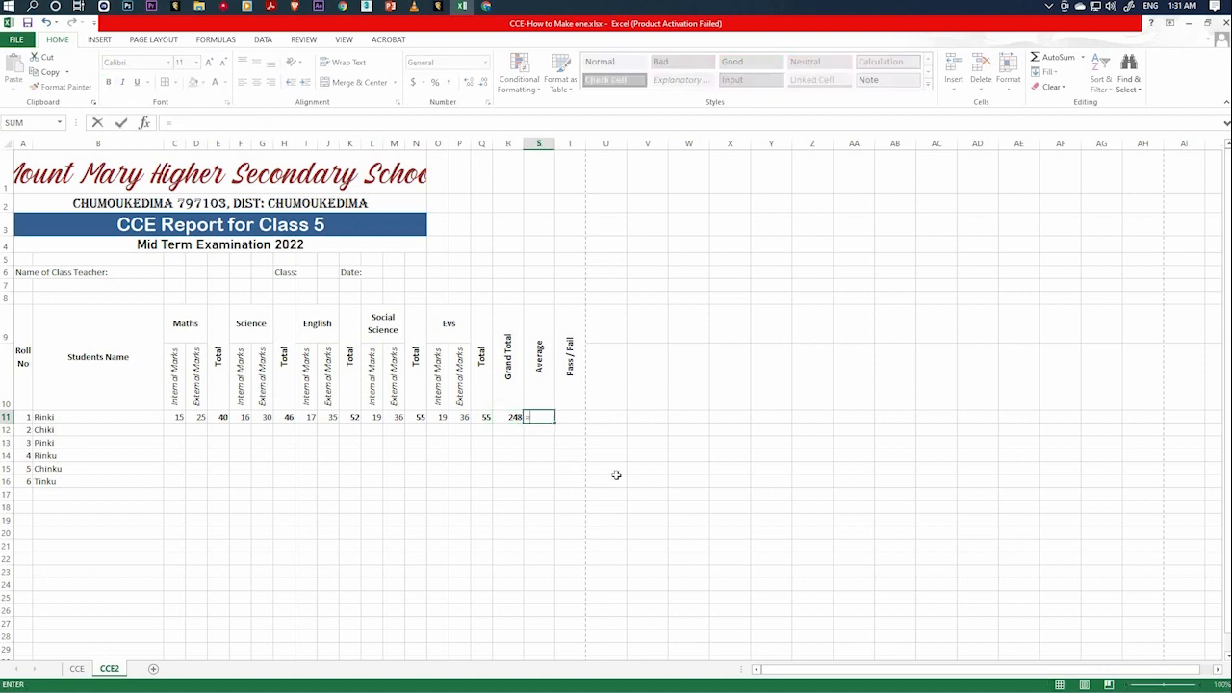
{"action": "type", "text": "av"}
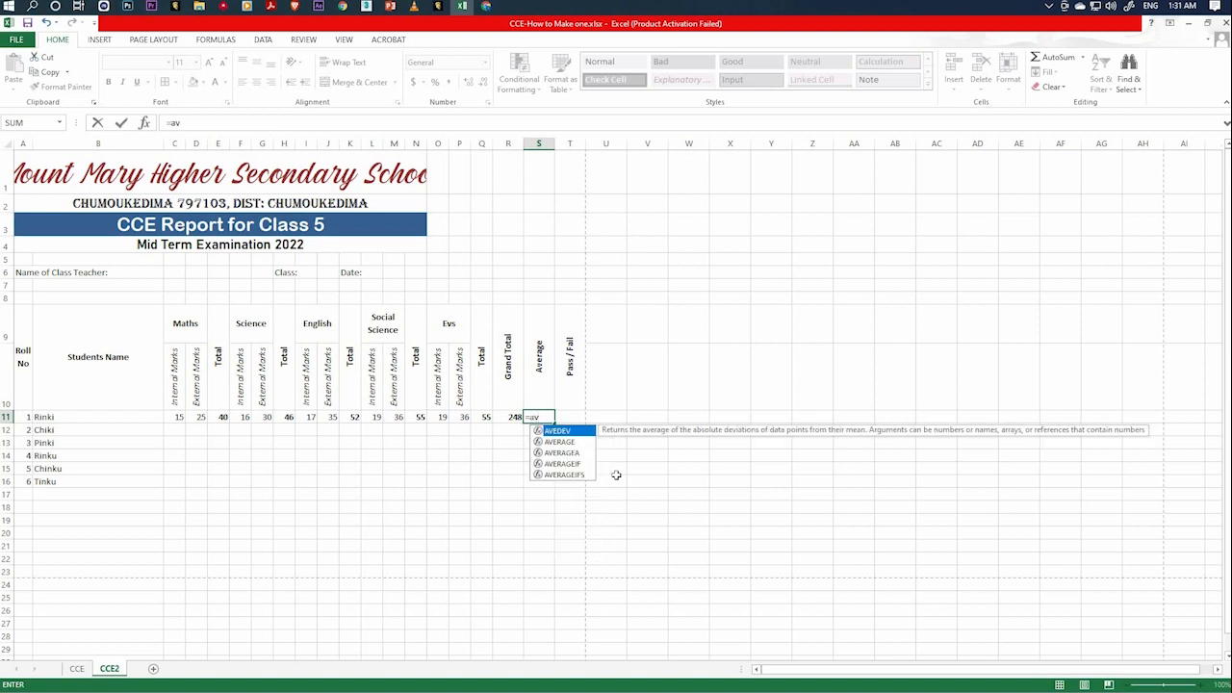
{"action": "type", "text": "erage"}
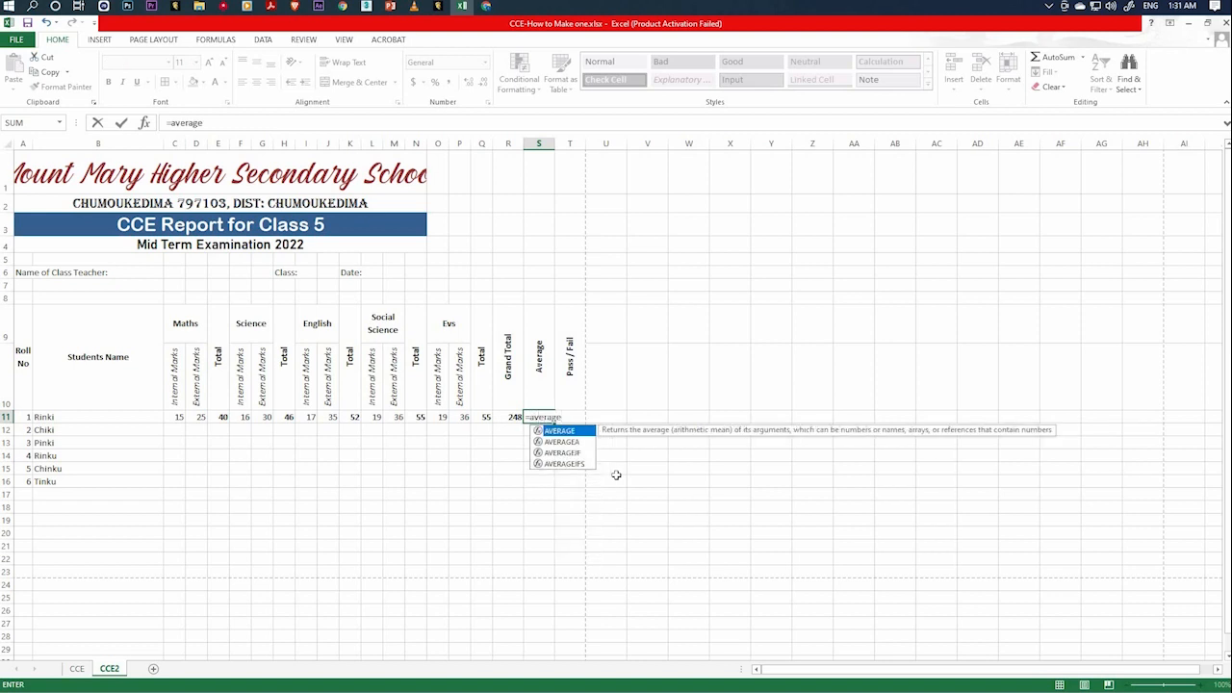
{"action": "type", "text": "("}
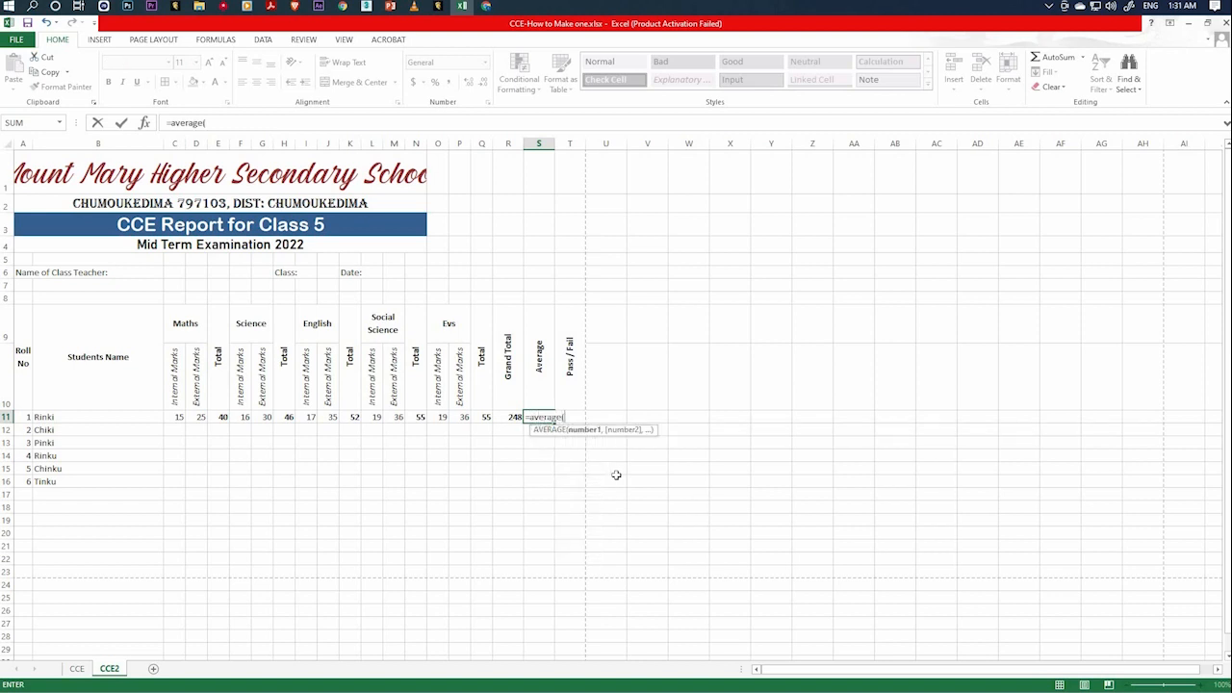
{"action": "left_click", "coordinate": [223, 416]}
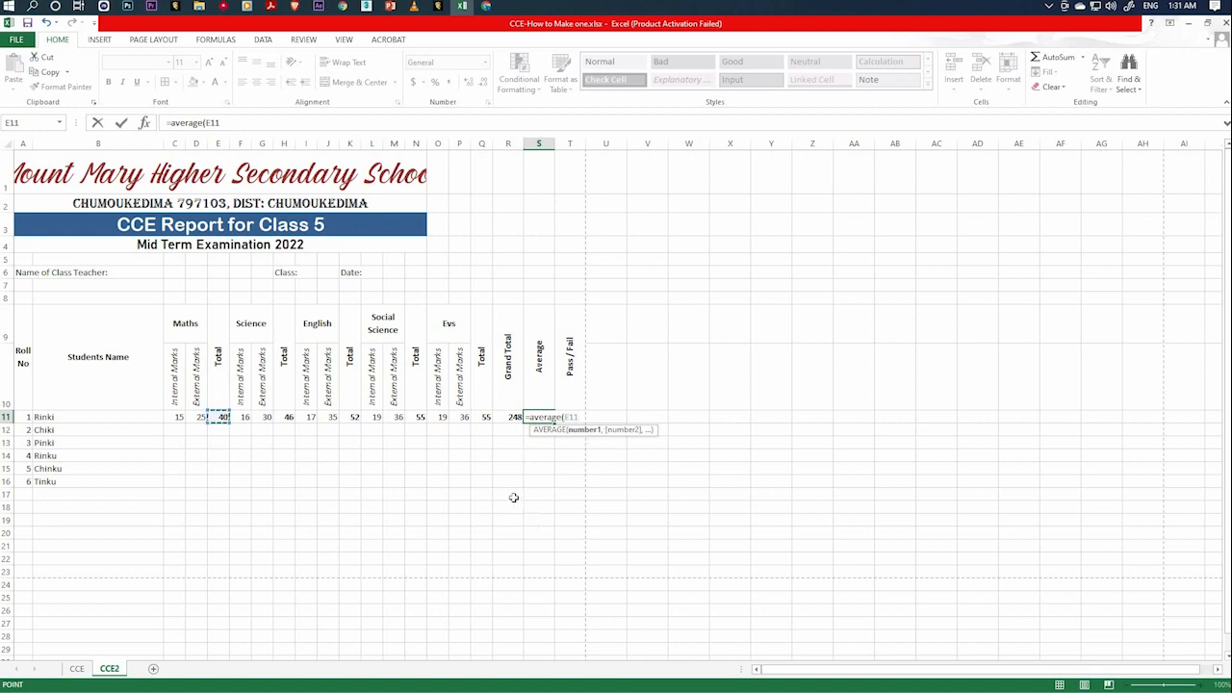
{"action": "type", "text": ","}
{"action": "left_click", "coordinate": [285, 417]}
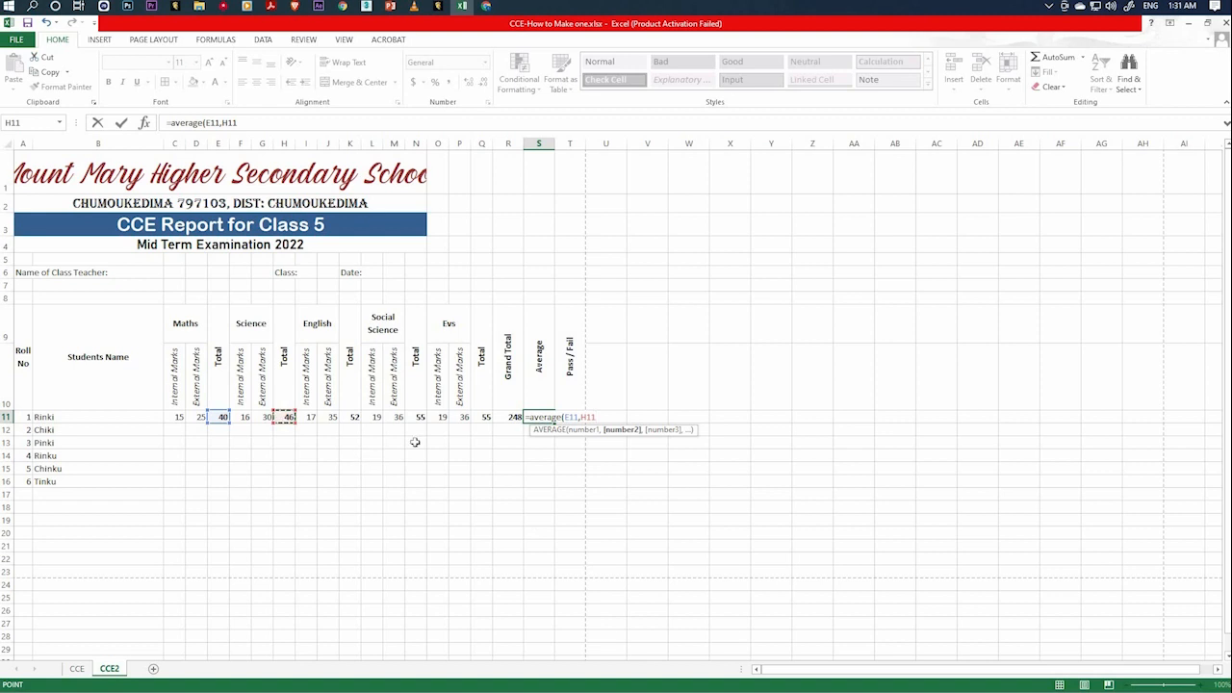
{"action": "type", "text": ","}
{"action": "left_click", "coordinate": [352, 417]}
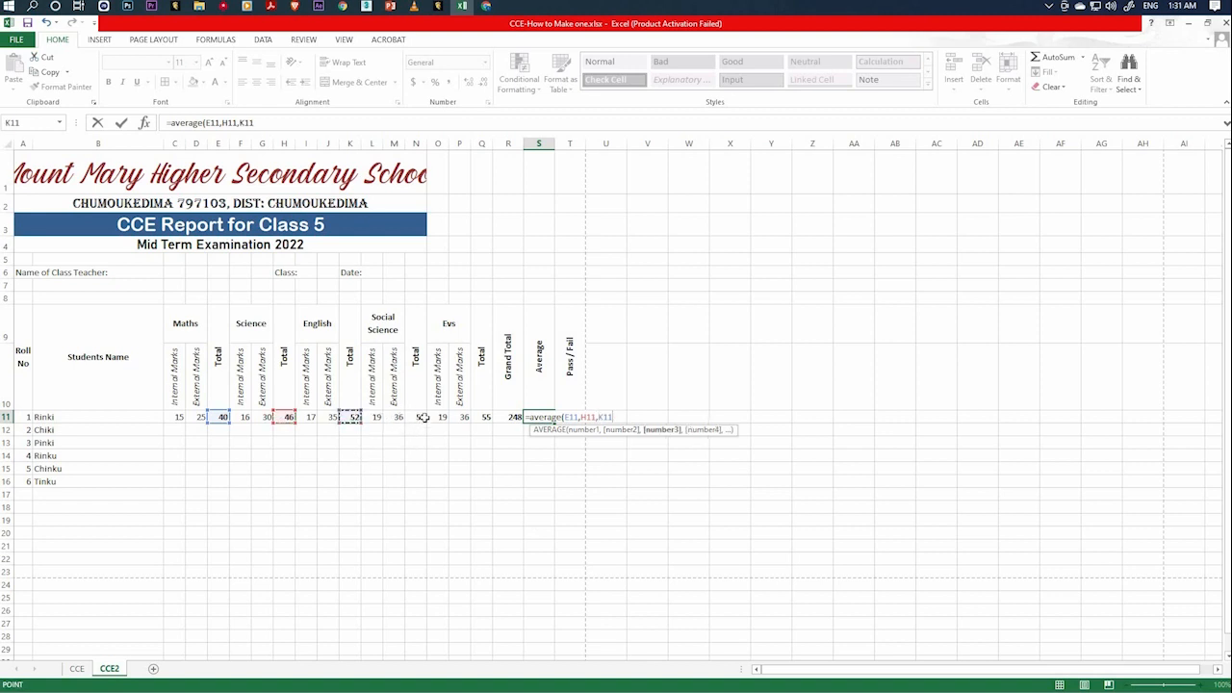
{"action": "type", "text": ","}
{"action": "left_click", "coordinate": [418, 417]}
{"action": "type", "text": ","}
{"action": "left_click", "coordinate": [485, 417]}
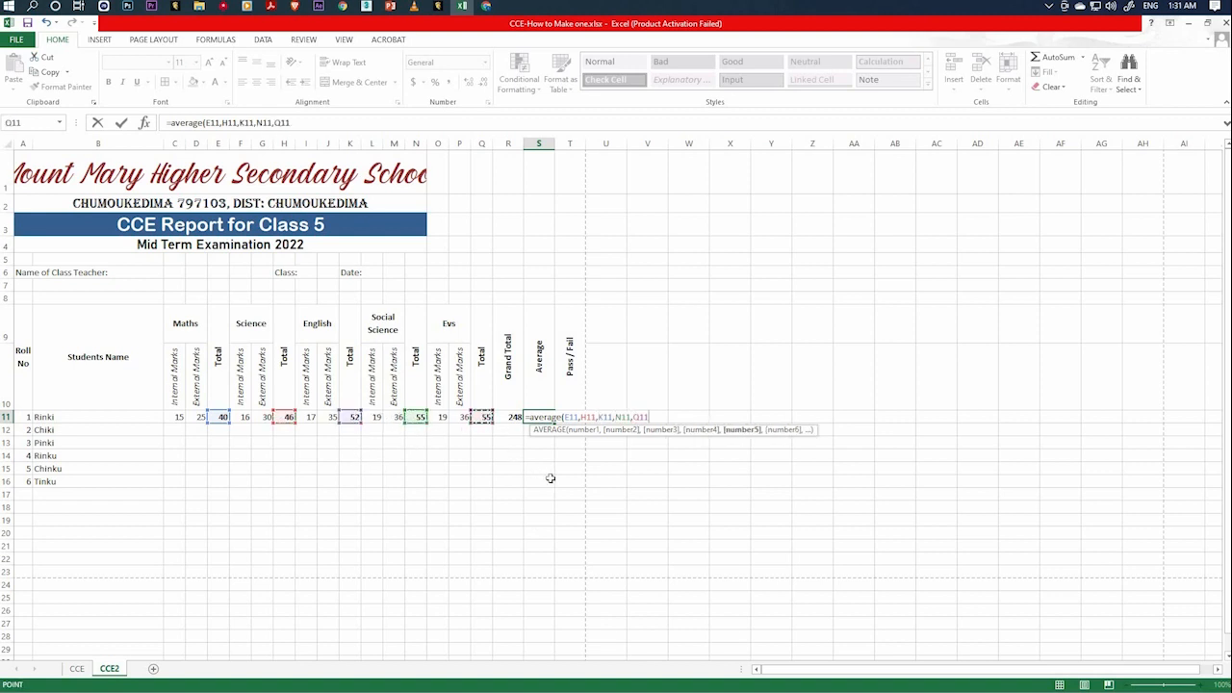
{"action": "type", "text": ")"}
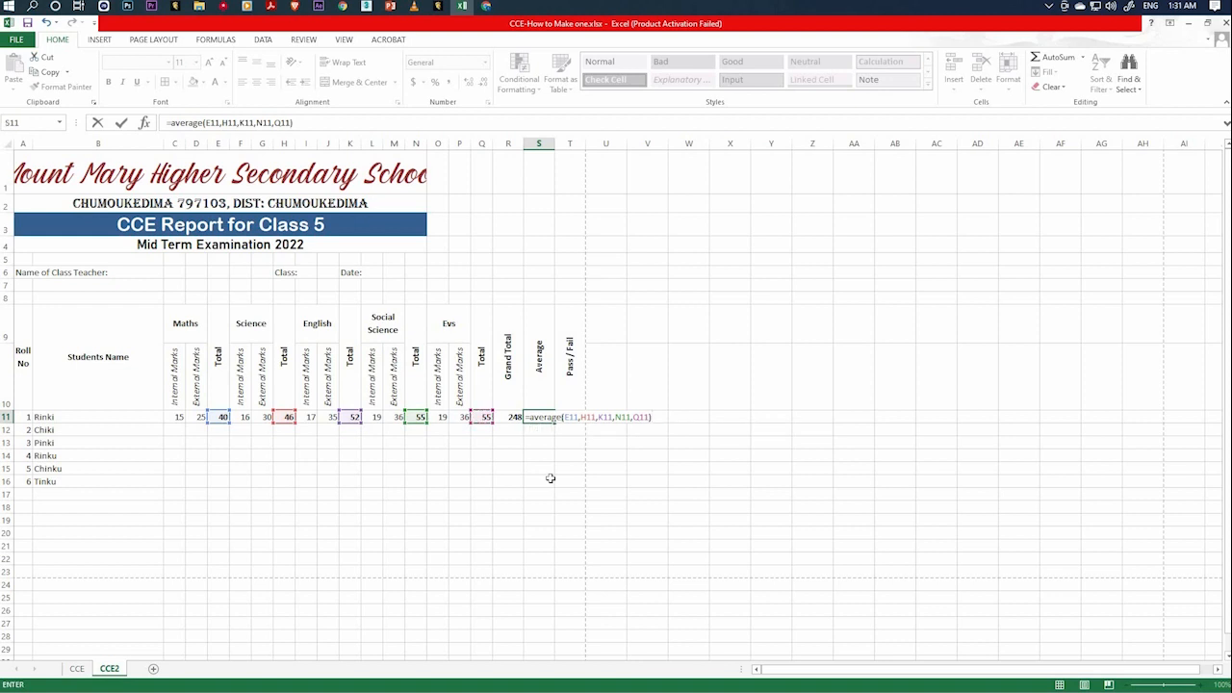
{"action": "key", "text": "Return"}
Bold roll number 1's average in S11.
{"action": "left_click", "coordinate": [545, 420]}
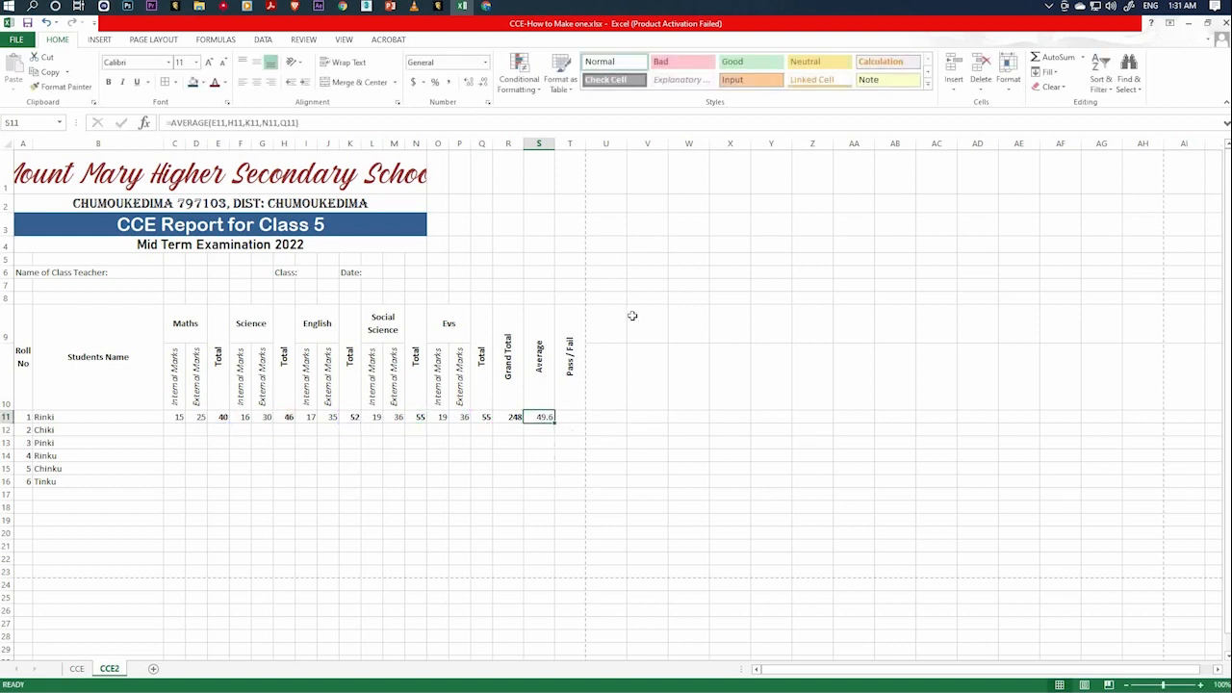
{"action": "left_click", "coordinate": [108, 82]}
{"action": "left_click", "coordinate": [645, 494]}
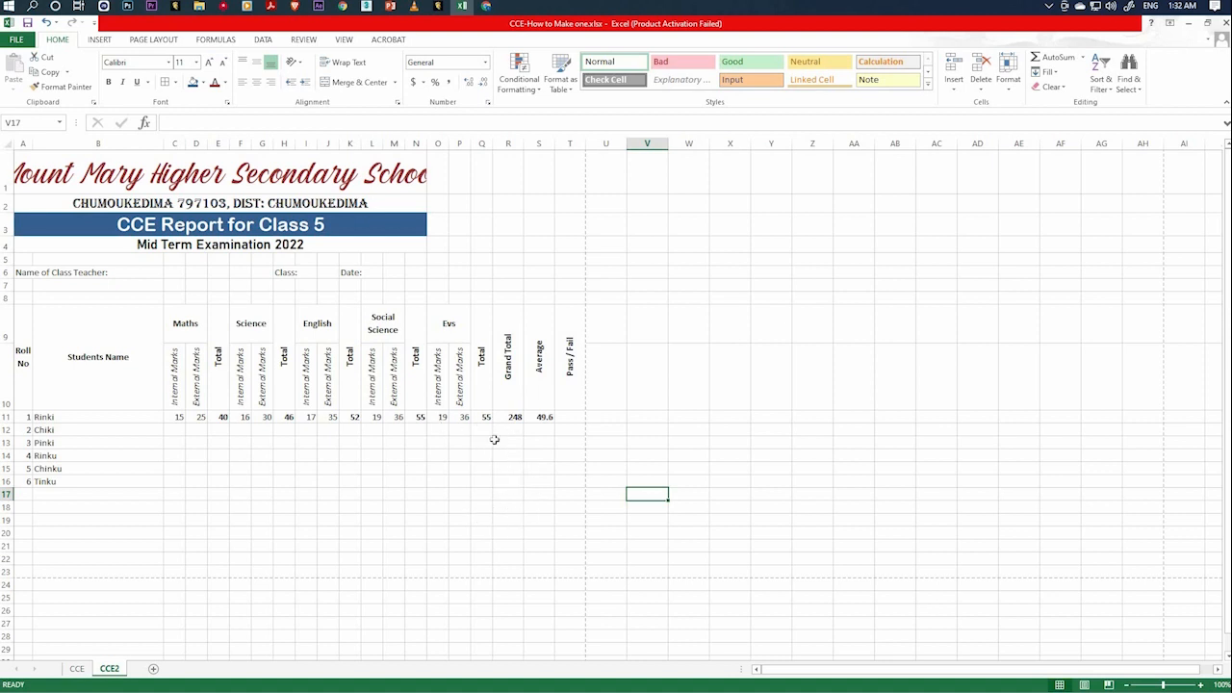
Examine roll number 1's Maths and Science total formulas in E11 and H11 and the remaining students' rows below.
{"action": "left_click", "coordinate": [575, 417]}
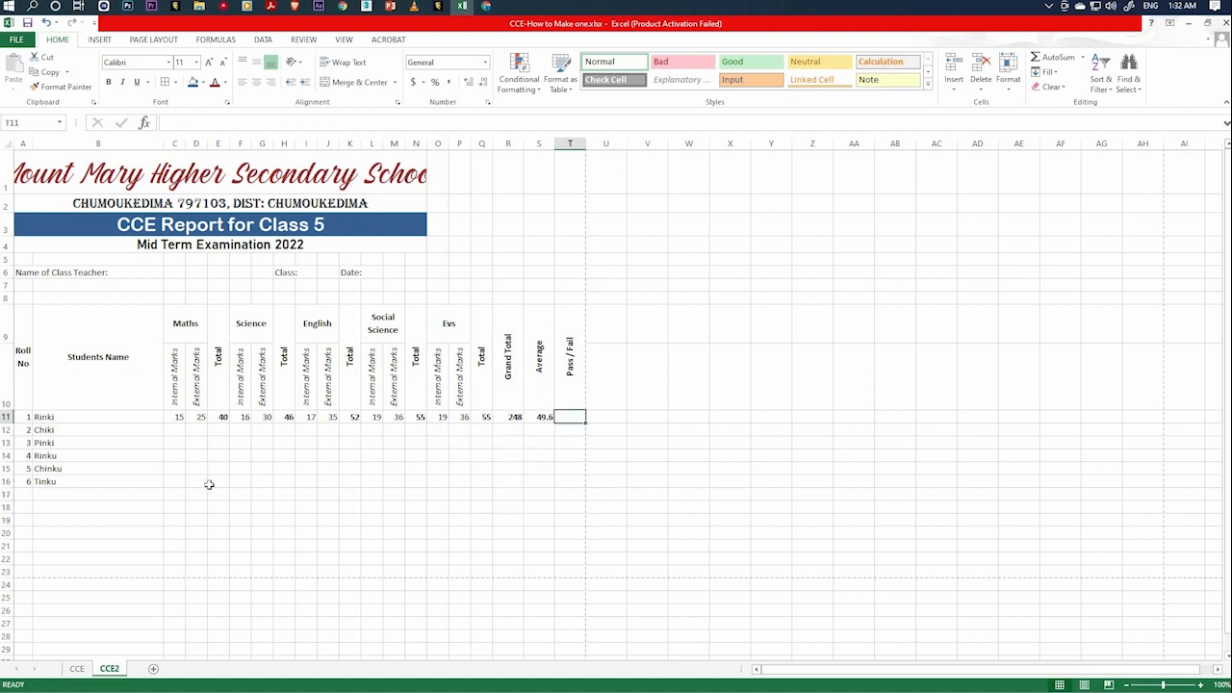
{"action": "left_click", "coordinate": [222, 420]}
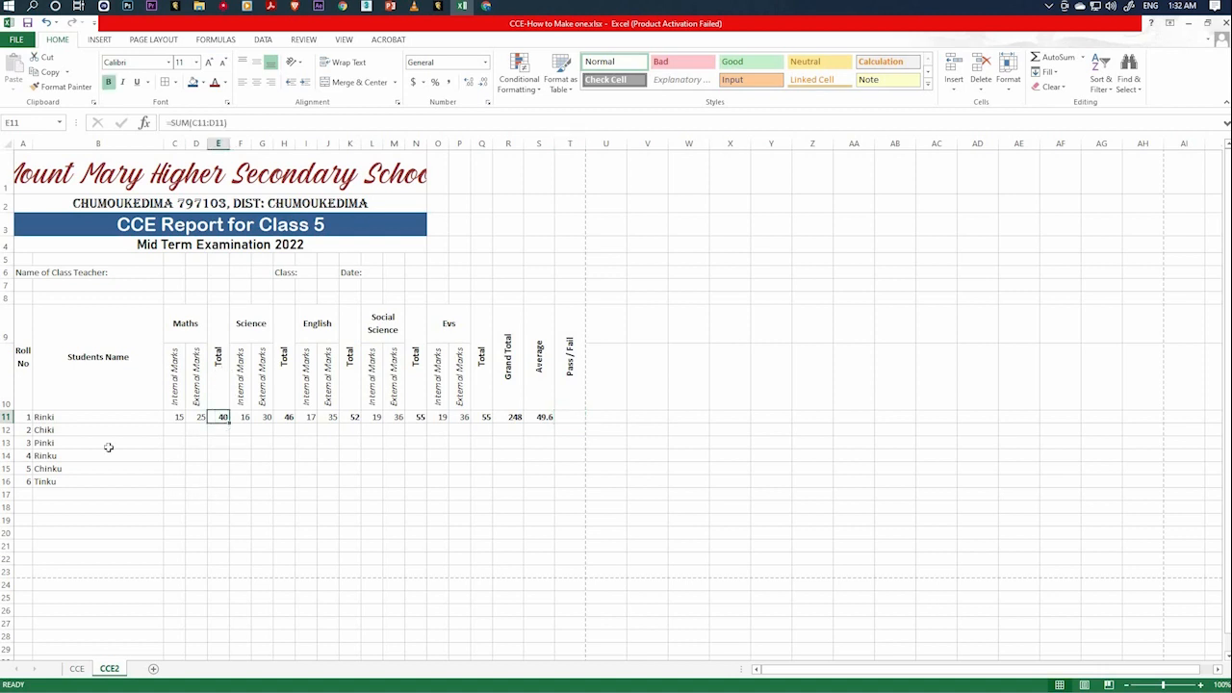
{"action": "left_click_drag", "start_coordinate": [65, 429], "coordinate": [64, 480]}
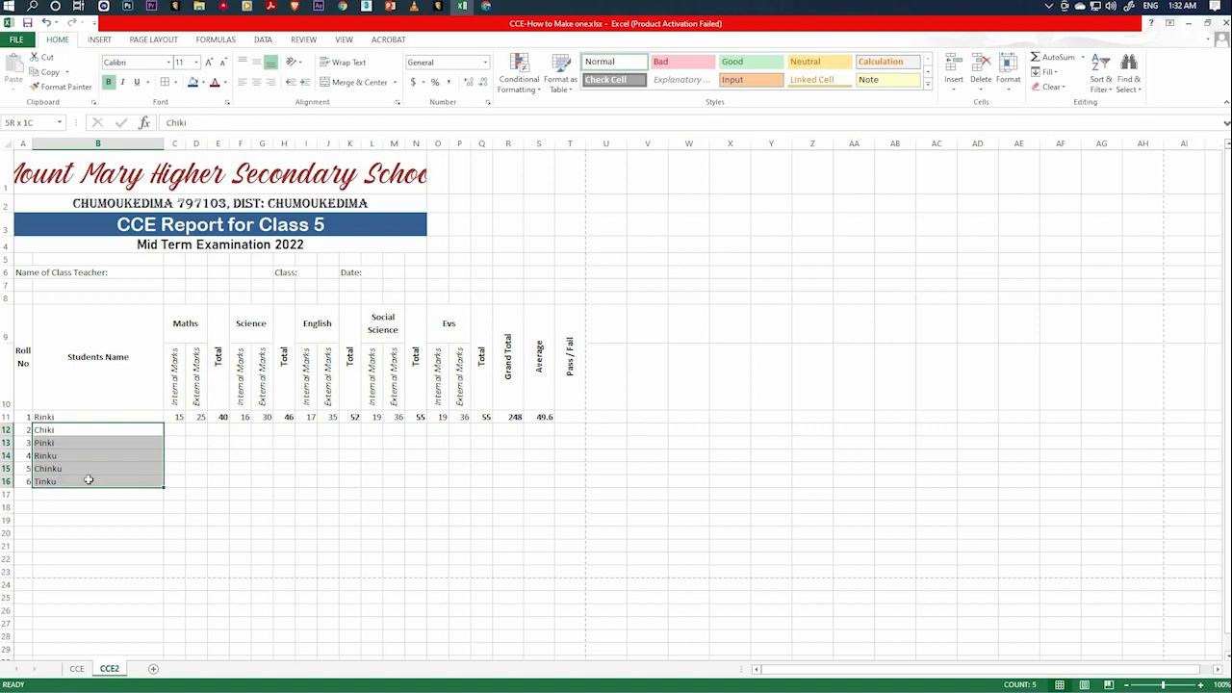
{"action": "left_click", "coordinate": [221, 435]}
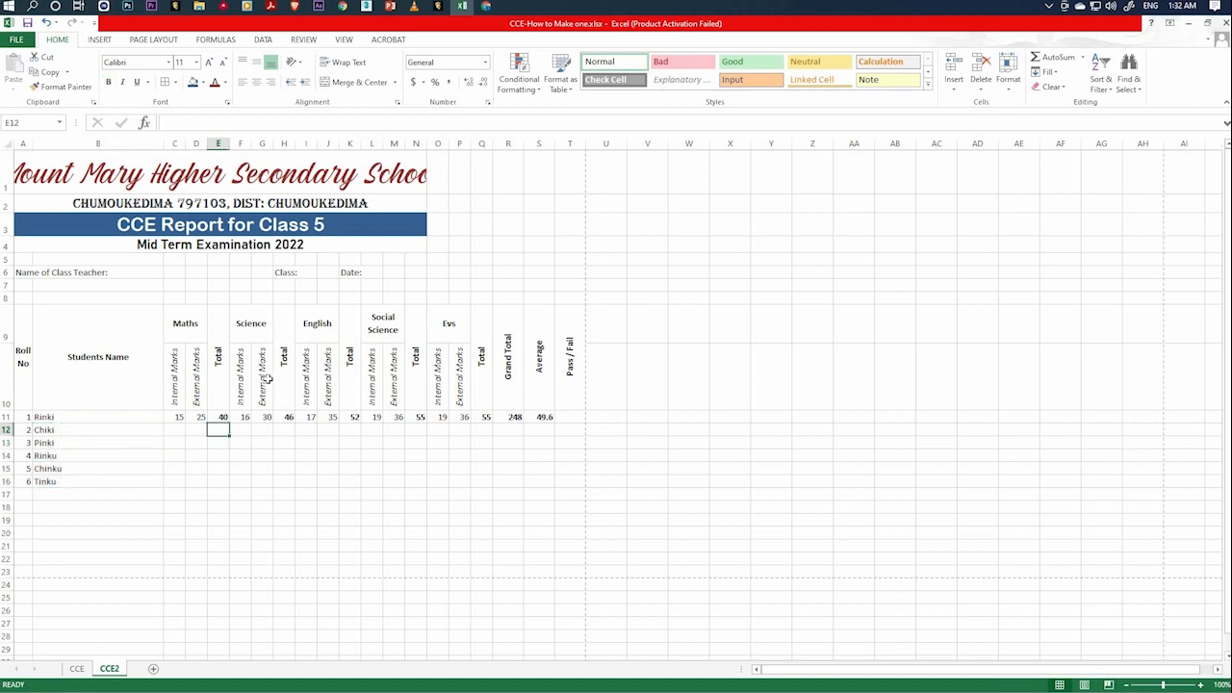
{"action": "left_click", "coordinate": [223, 418]}
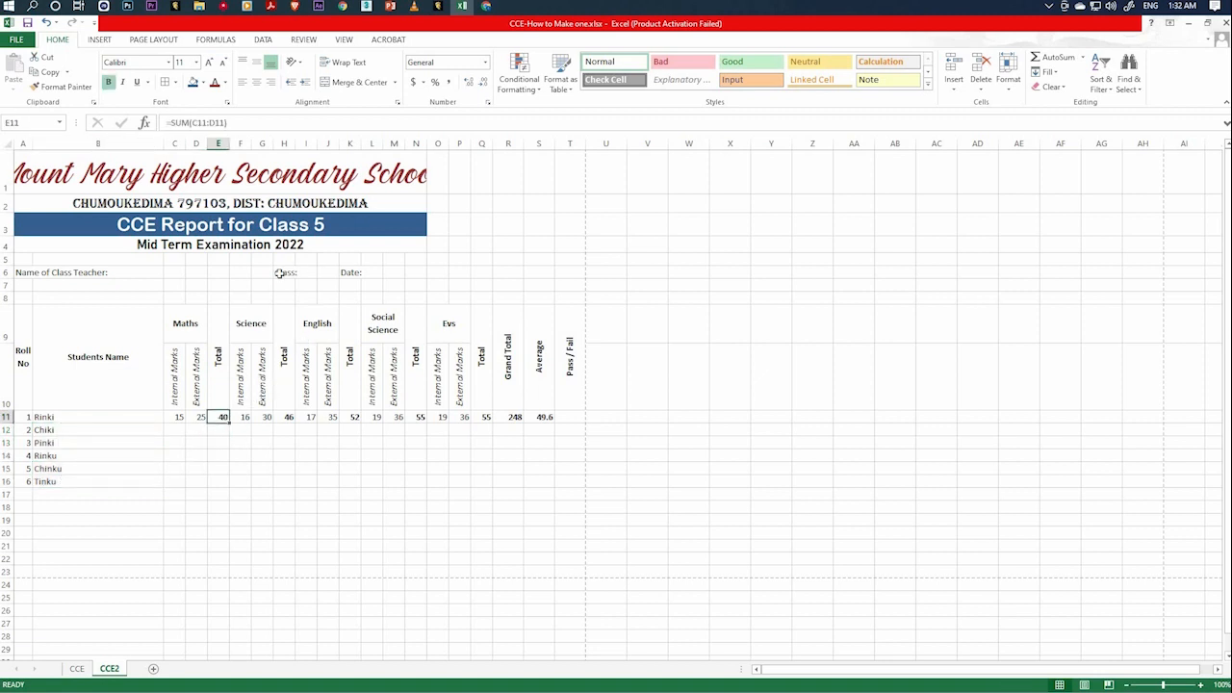
{"action": "left_click", "coordinate": [287, 420]}
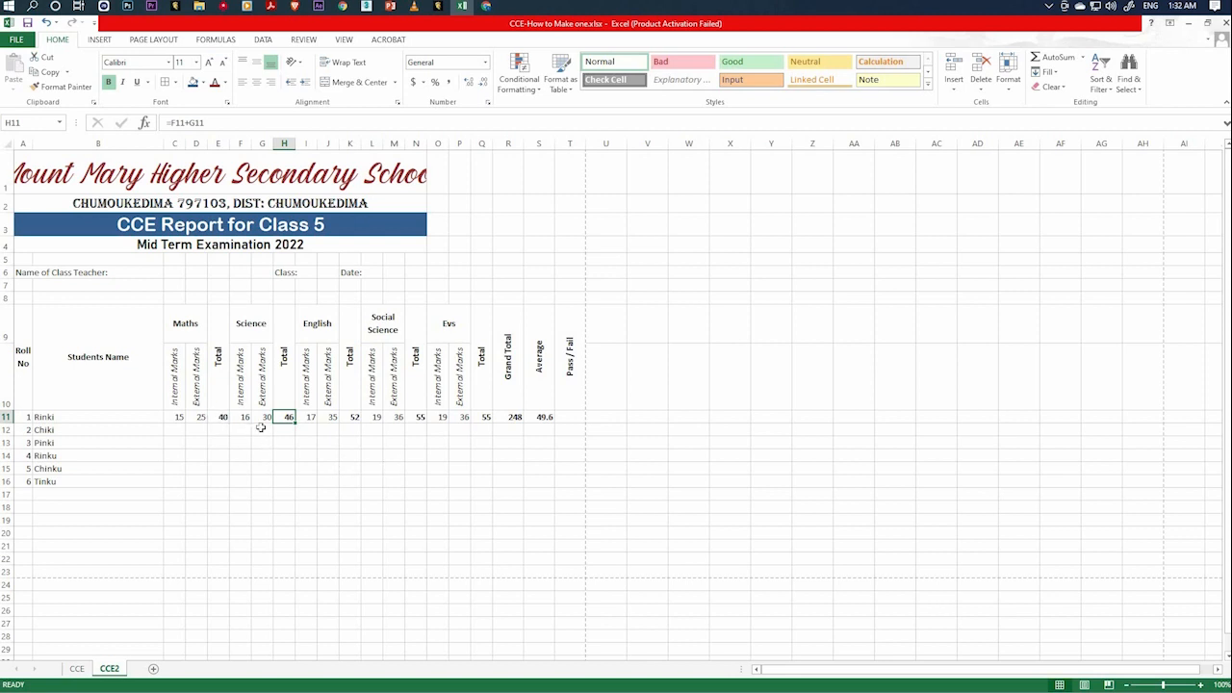
{"action": "left_click", "coordinate": [223, 420]}
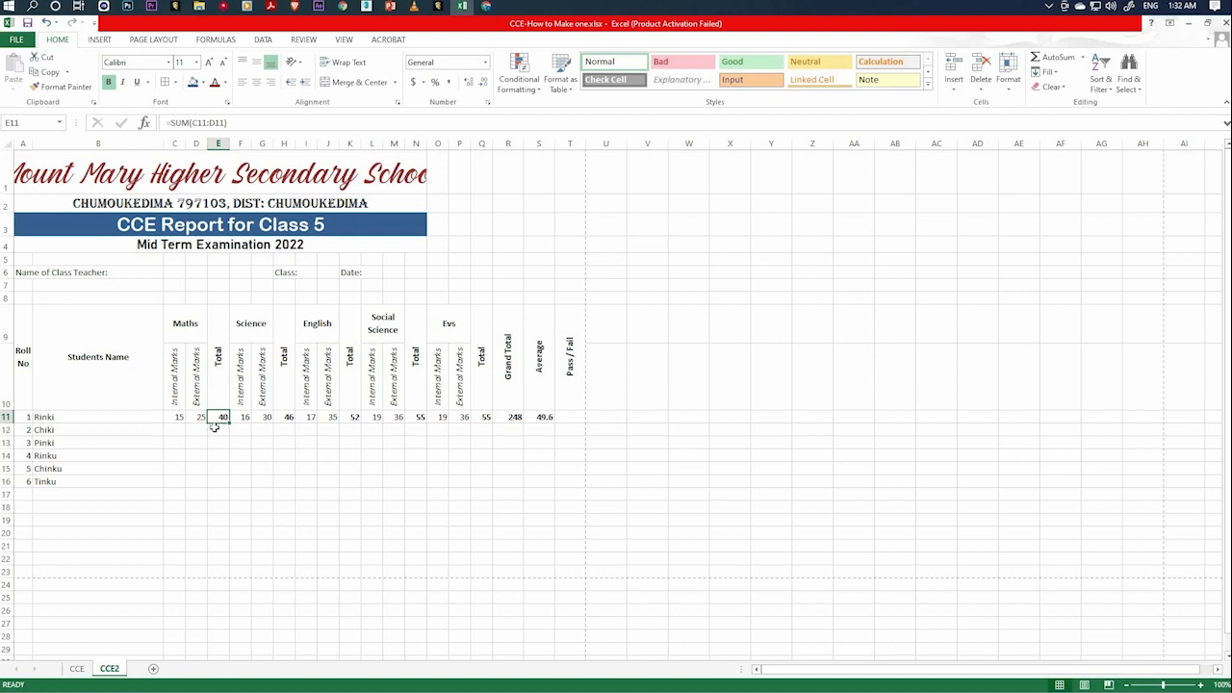
{"action": "left_click", "coordinate": [261, 478]}
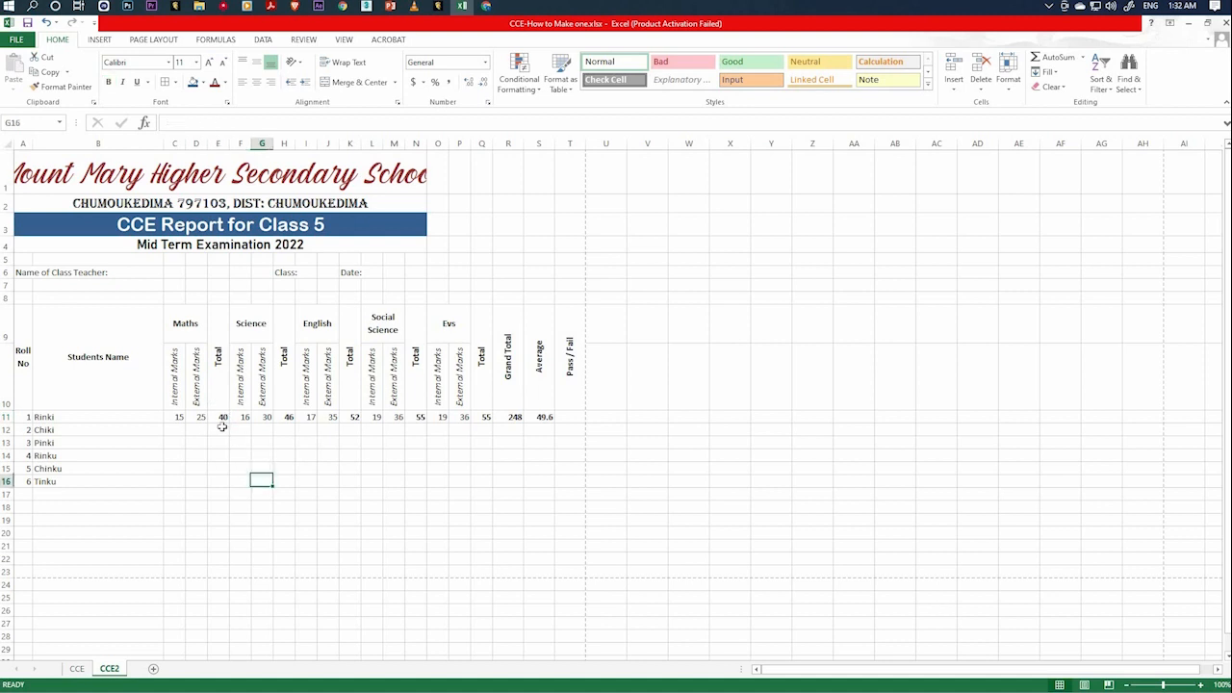
{"action": "left_click", "coordinate": [221, 420]}
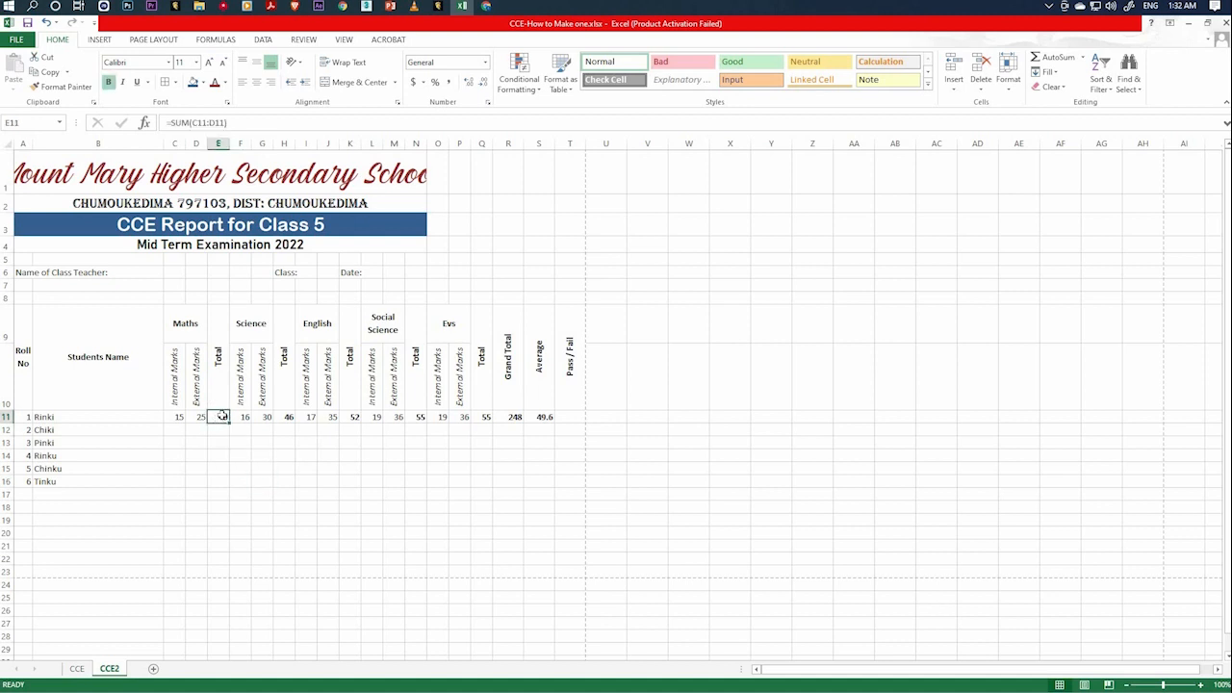
{"action": "left_click", "coordinate": [178, 418]}
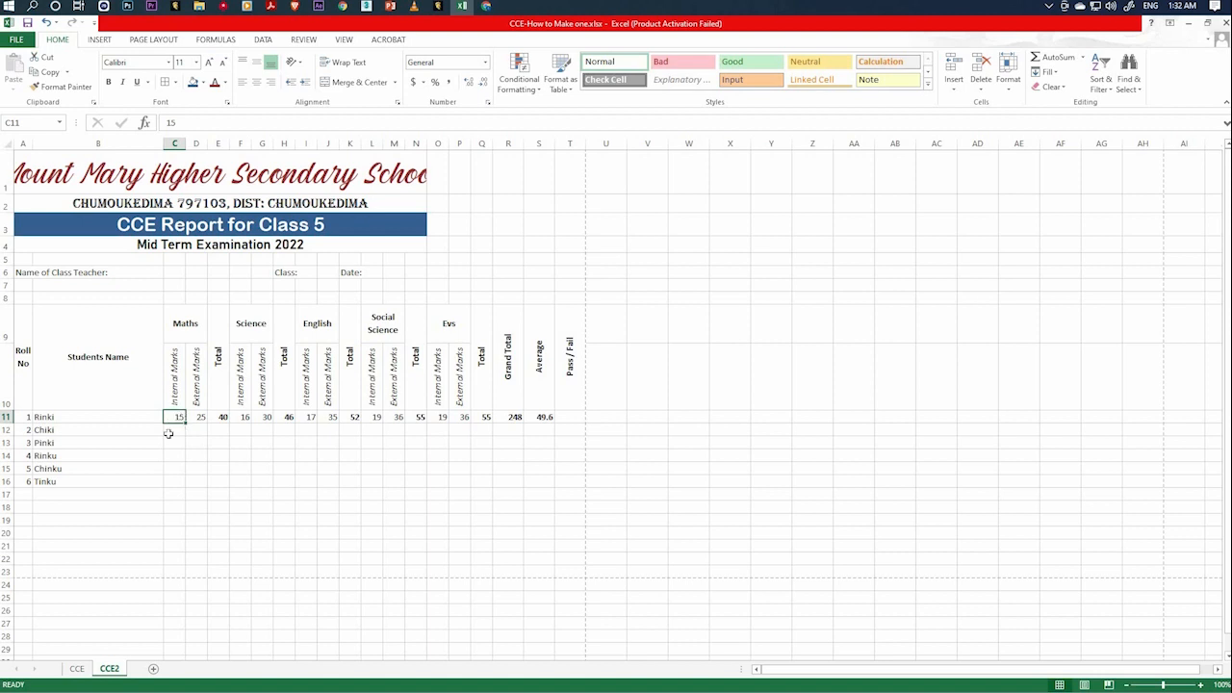
Try moving the sample text kl from C19 to G21, and clear it from the sheet.
{"action": "left_click", "coordinate": [178, 523]}
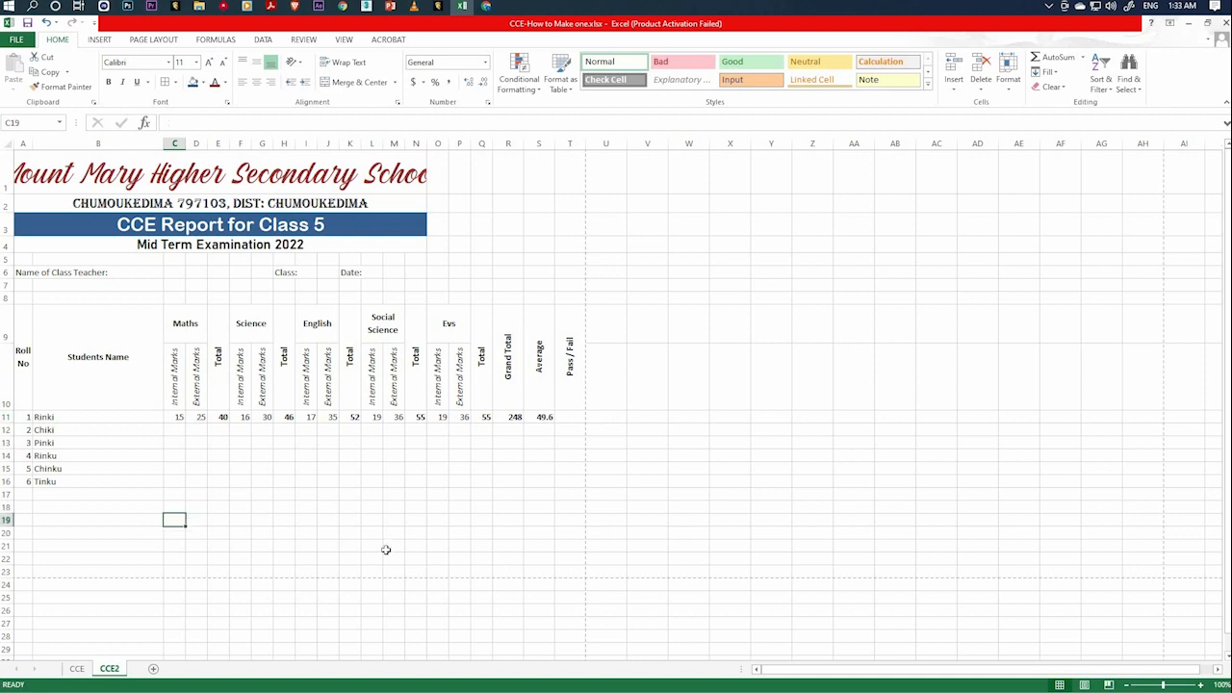
{"action": "left_click", "coordinate": [222, 573]}
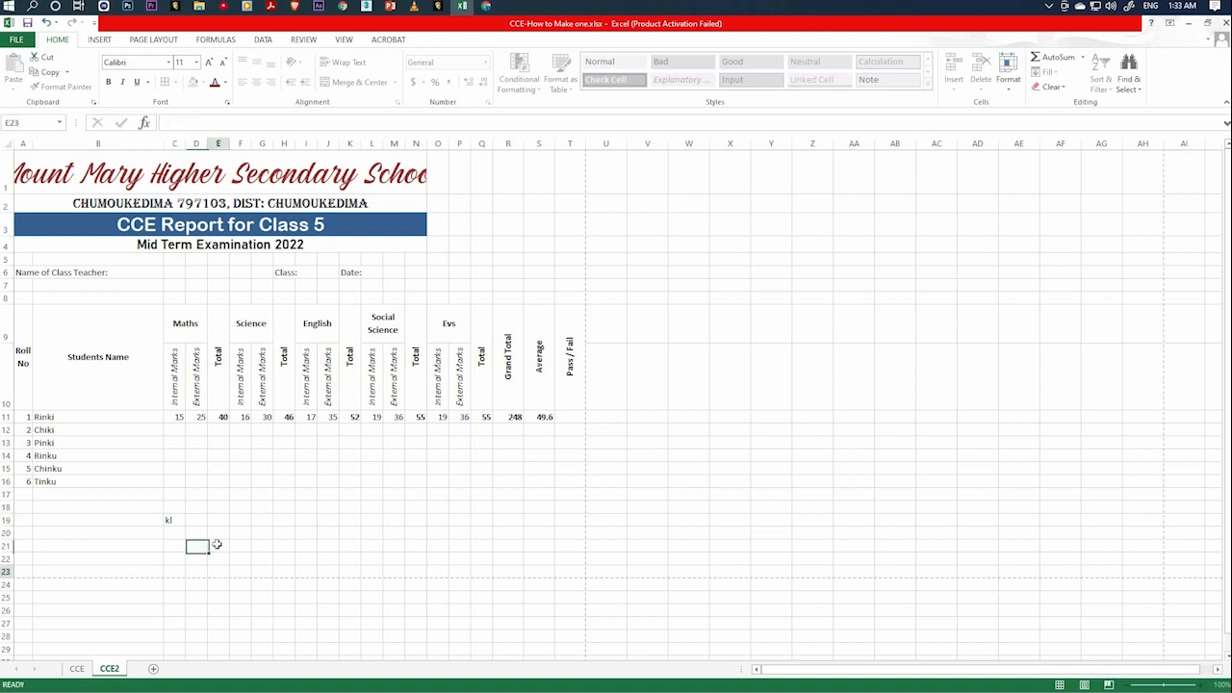
{"action": "left_click", "coordinate": [170, 518]}
{"action": "type", "text": "kl"}
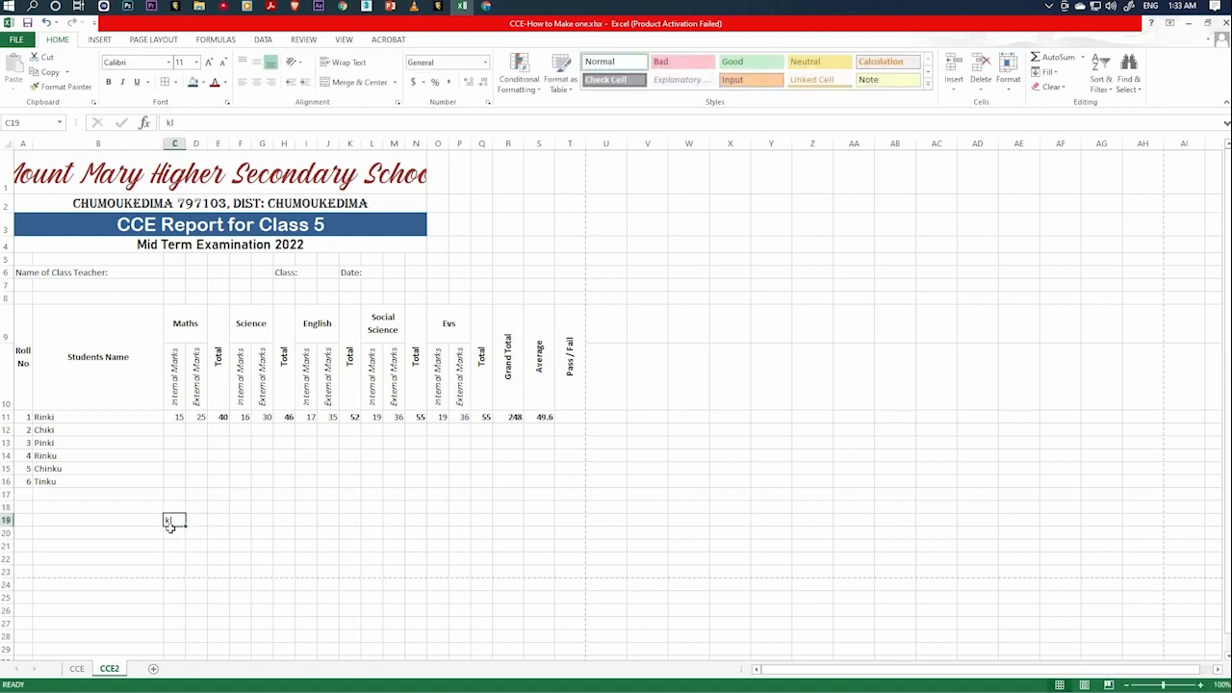
{"action": "left_click_drag", "start_coordinate": [171, 527], "coordinate": [271, 539]}
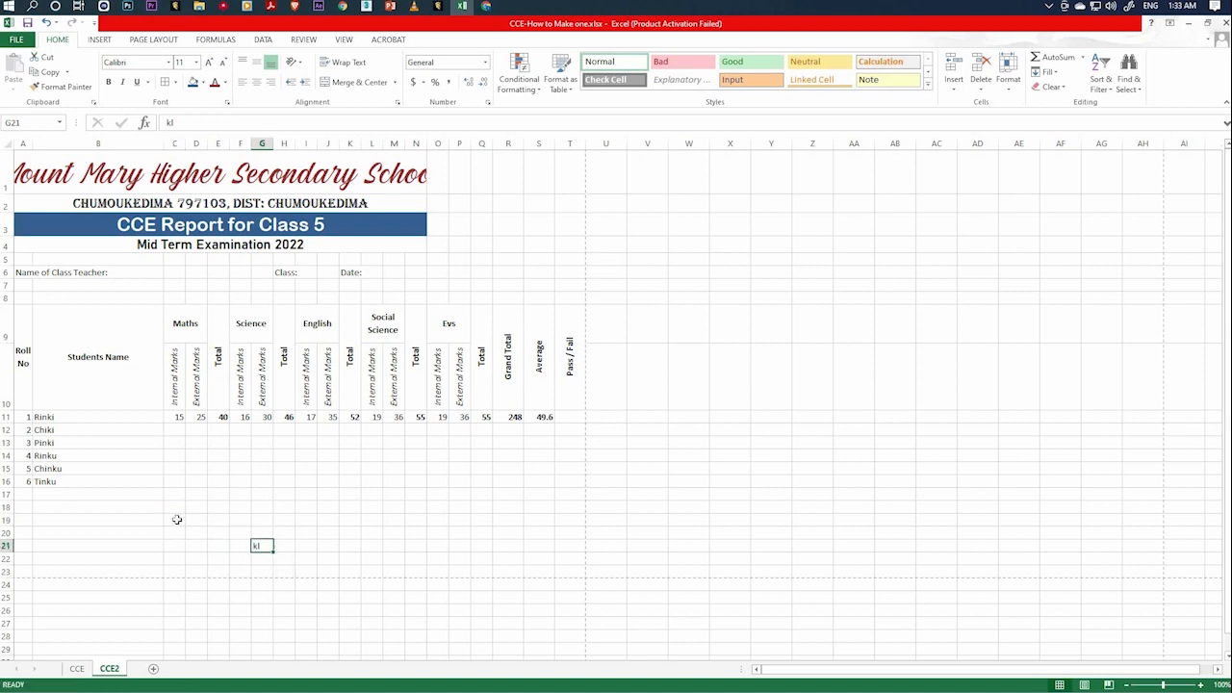
{"action": "key", "text": "ctrl+z"}
{"action": "left_click_drag", "start_coordinate": [177, 520], "coordinate": [263, 549]}
{"action": "key", "text": "Delete"}
Fill the Maths total formula from E11 down to E16 for the remaining students.
{"action": "left_click", "coordinate": [258, 480]}
{"action": "left_click", "coordinate": [221, 420]}
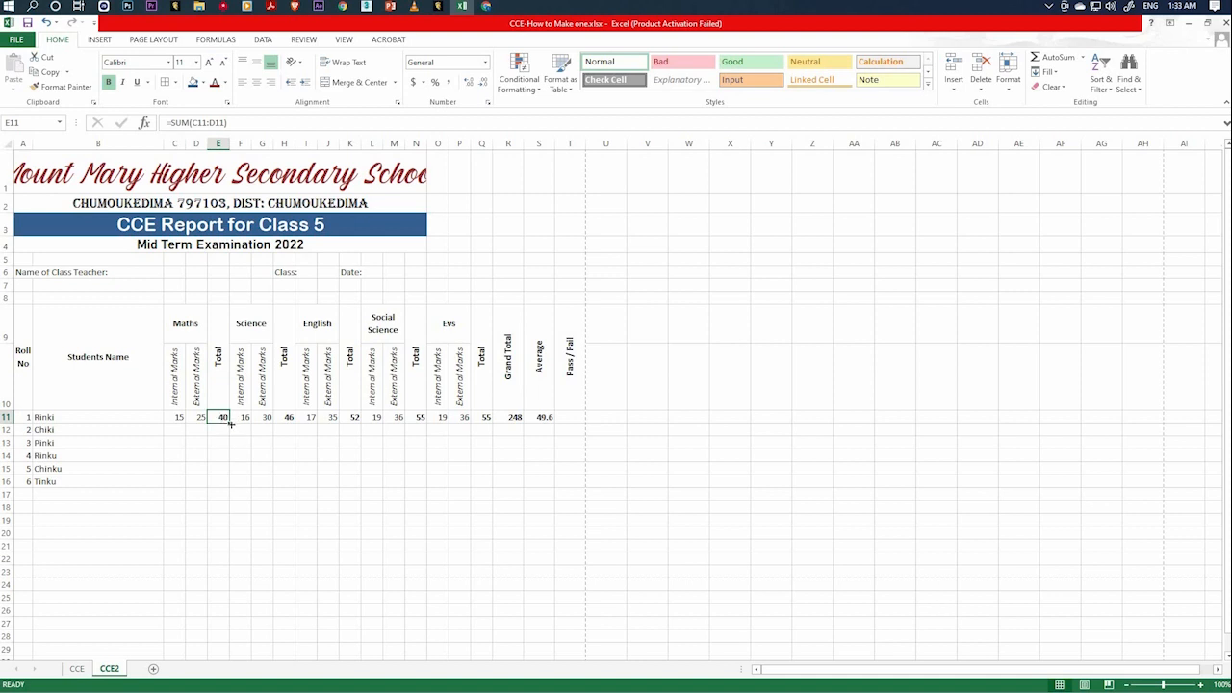
{"action": "left_click_drag", "start_coordinate": [230, 424], "coordinate": [226, 486]}
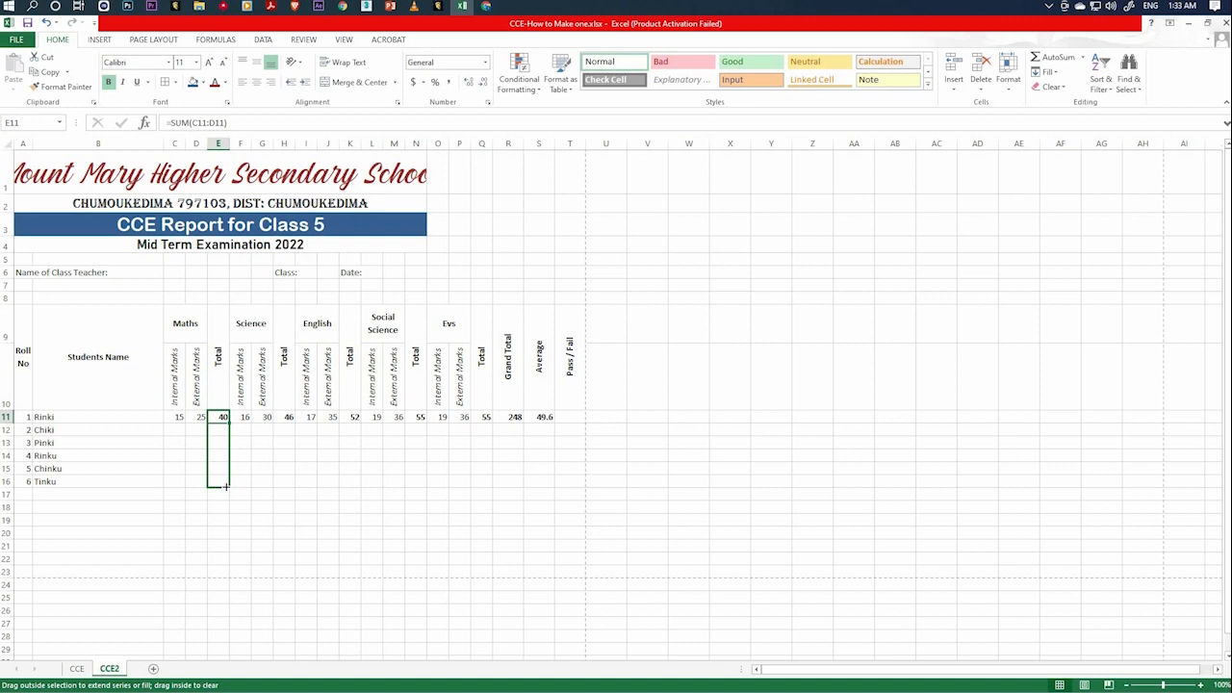
{"action": "left_click_drag", "start_coordinate": [226, 487], "coordinate": [226, 486]}
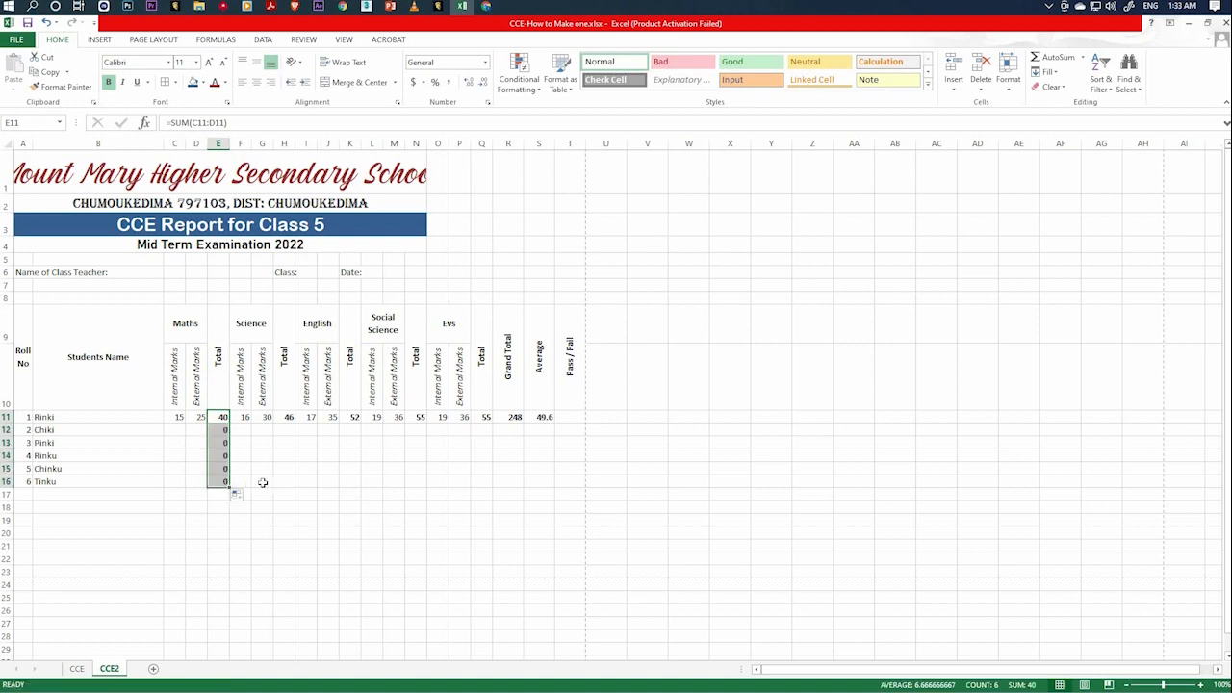
Examine the Maths total formulas in E11 to E16 and the row references each one uses.
{"action": "left_click", "coordinate": [262, 481]}
{"action": "left_click", "coordinate": [215, 479]}
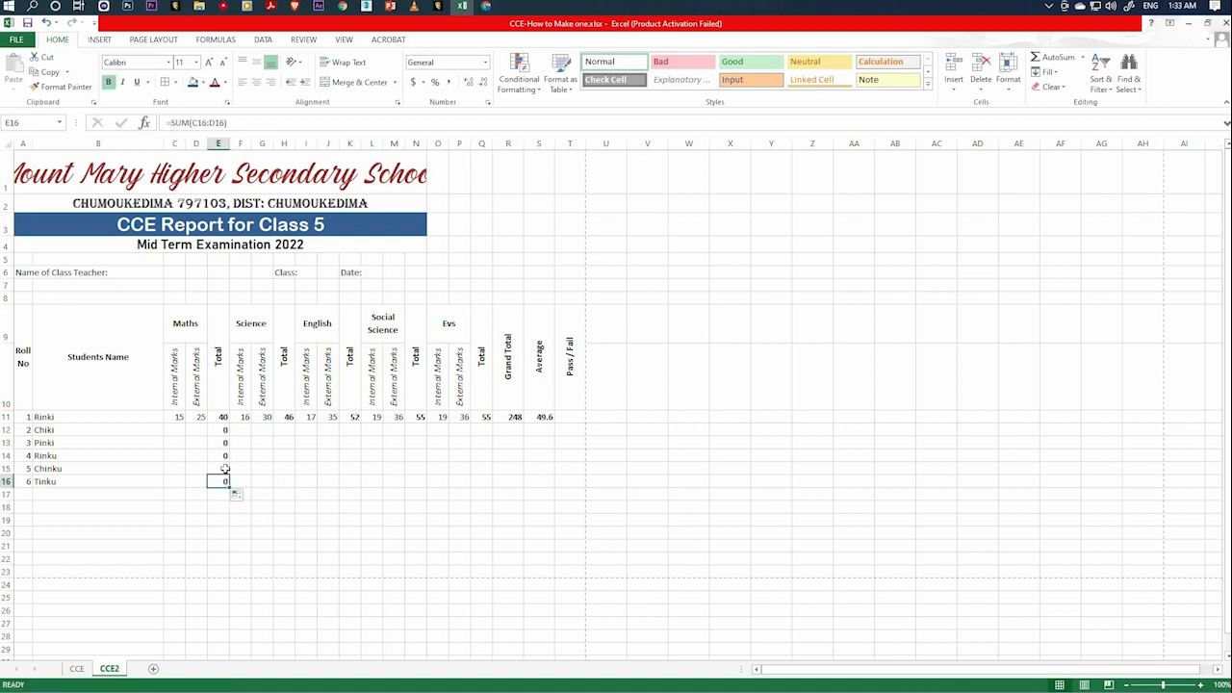
{"action": "key", "text": "Up"}
{"action": "key", "text": "Up"}
{"action": "key", "text": "Up"}
{"action": "key", "text": "Up"}
{"action": "key", "text": "Up"}
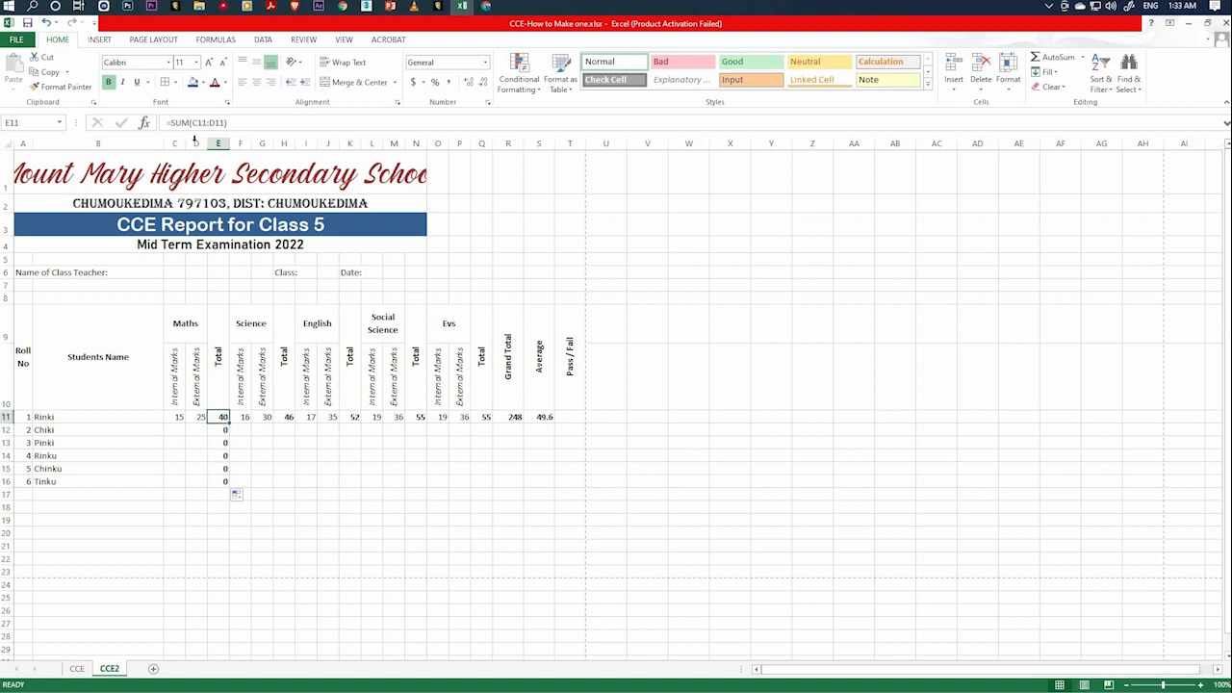
{"action": "left_click", "coordinate": [220, 433]}
{"action": "left_click", "coordinate": [223, 444]}
{"action": "left_click", "coordinate": [224, 456]}
{"action": "left_click", "coordinate": [226, 468]}
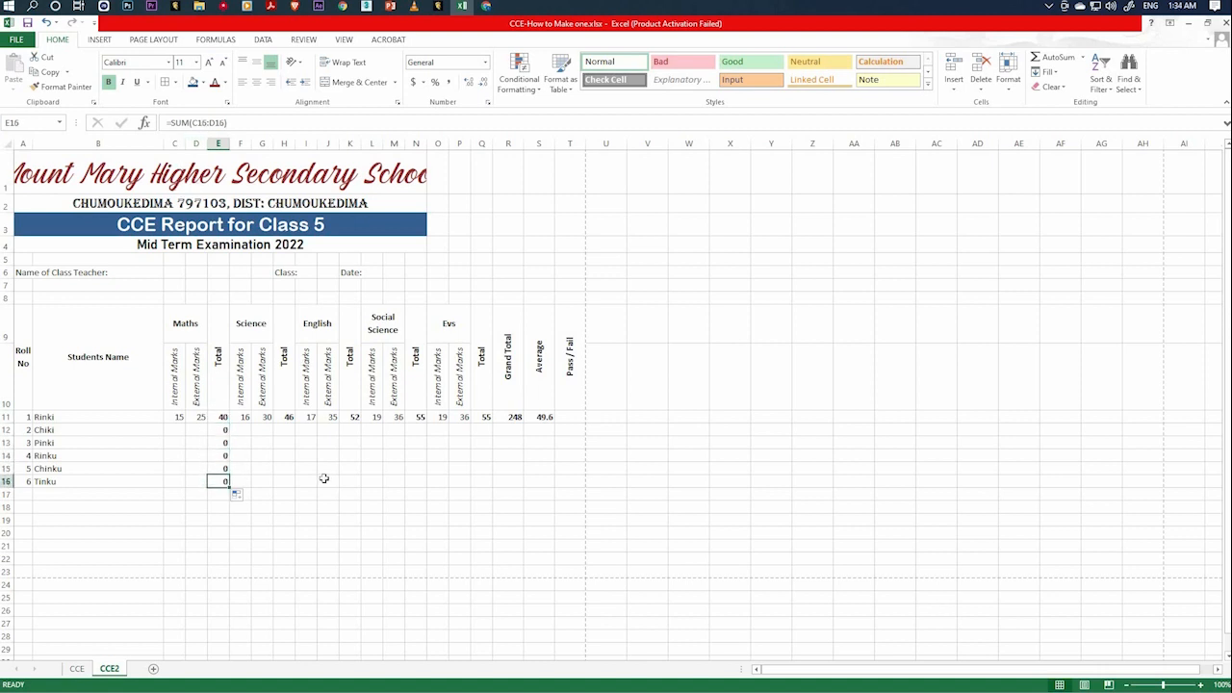
Fill the Science total formula from H11 and the English total formula from K11 down to row 16.
{"action": "left_click", "coordinate": [290, 420]}
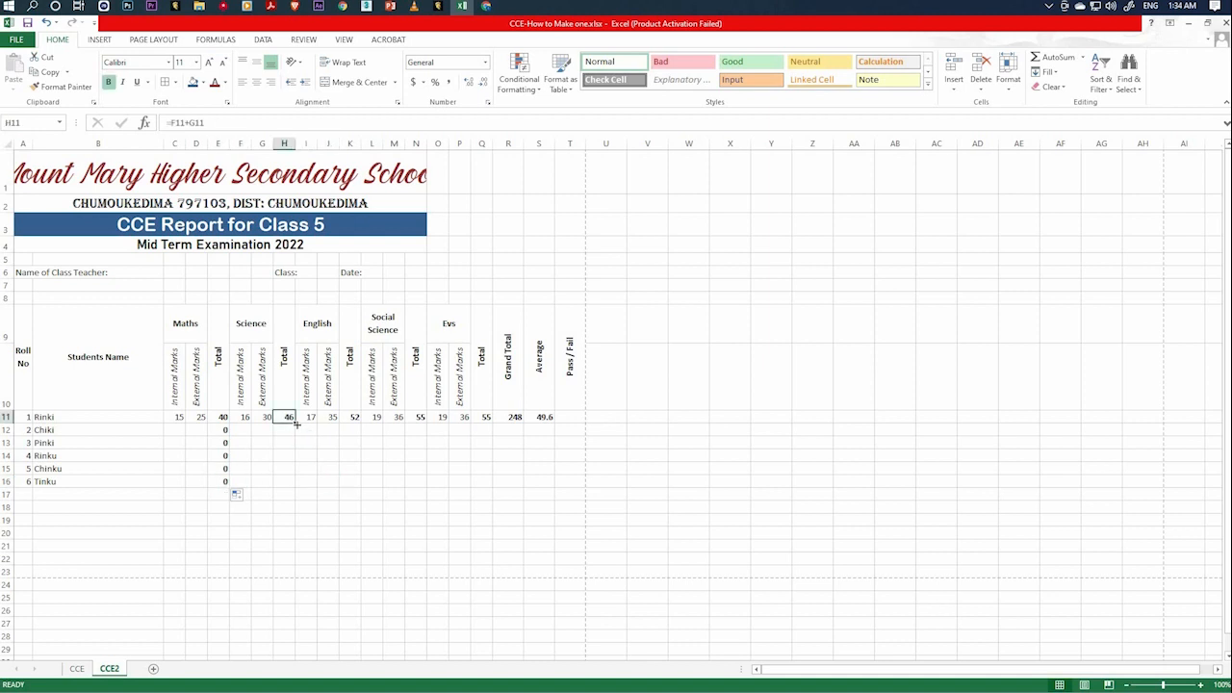
{"action": "left_click_drag", "start_coordinate": [297, 423], "coordinate": [301, 491]}
{"action": "left_click_drag", "start_coordinate": [366, 454], "coordinate": [297, 495]}
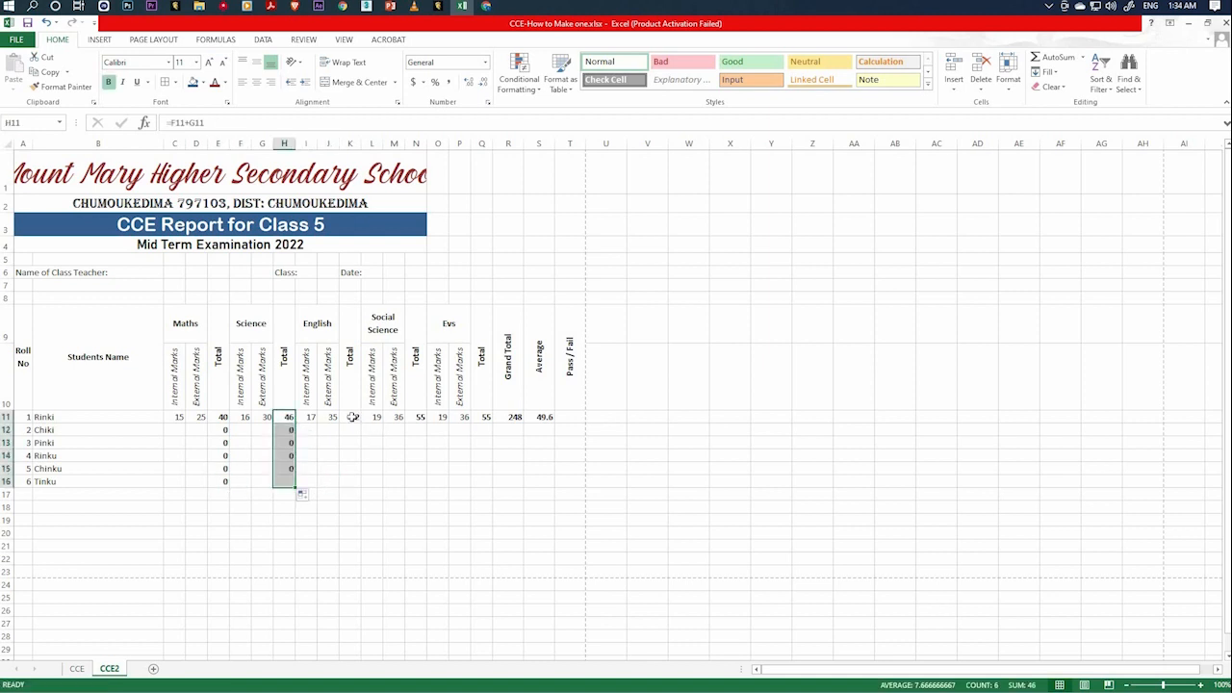
{"action": "left_click", "coordinate": [360, 422]}
{"action": "left_click_drag", "start_coordinate": [361, 422], "coordinate": [364, 488]}
Fill the Social Science total formula from N11 and the Evs total formula from Q11 down to row 16.
{"action": "left_click", "coordinate": [421, 418]}
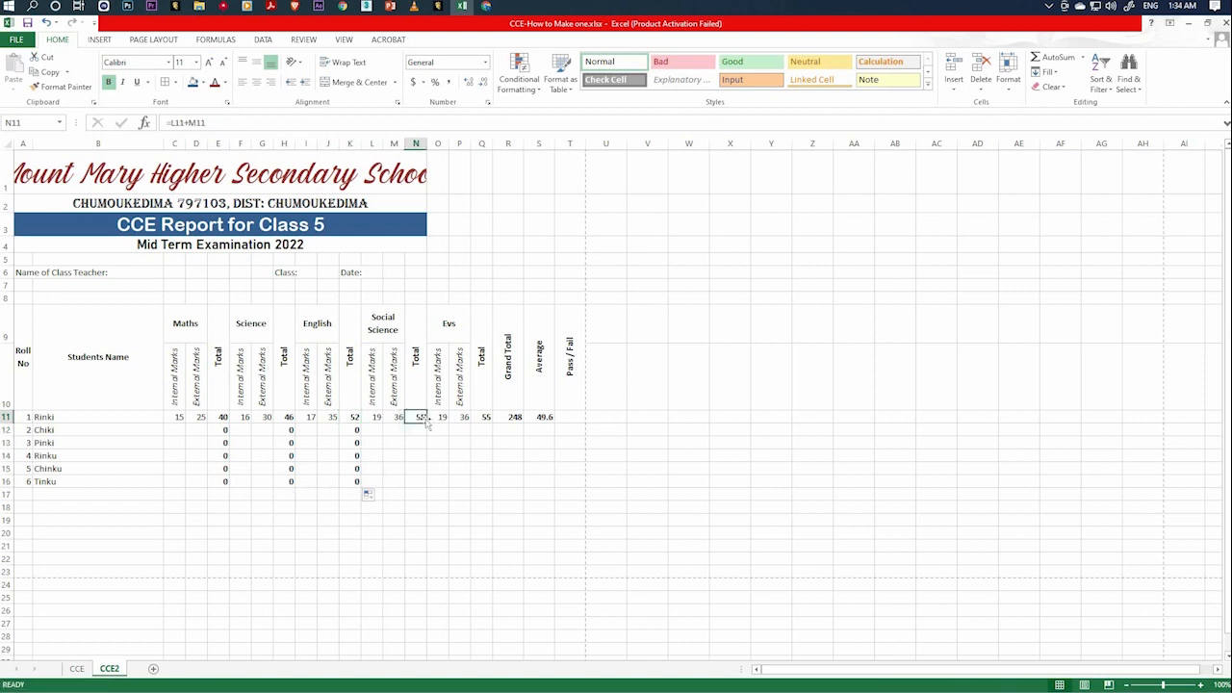
{"action": "left_click_drag", "start_coordinate": [424, 422], "coordinate": [426, 490]}
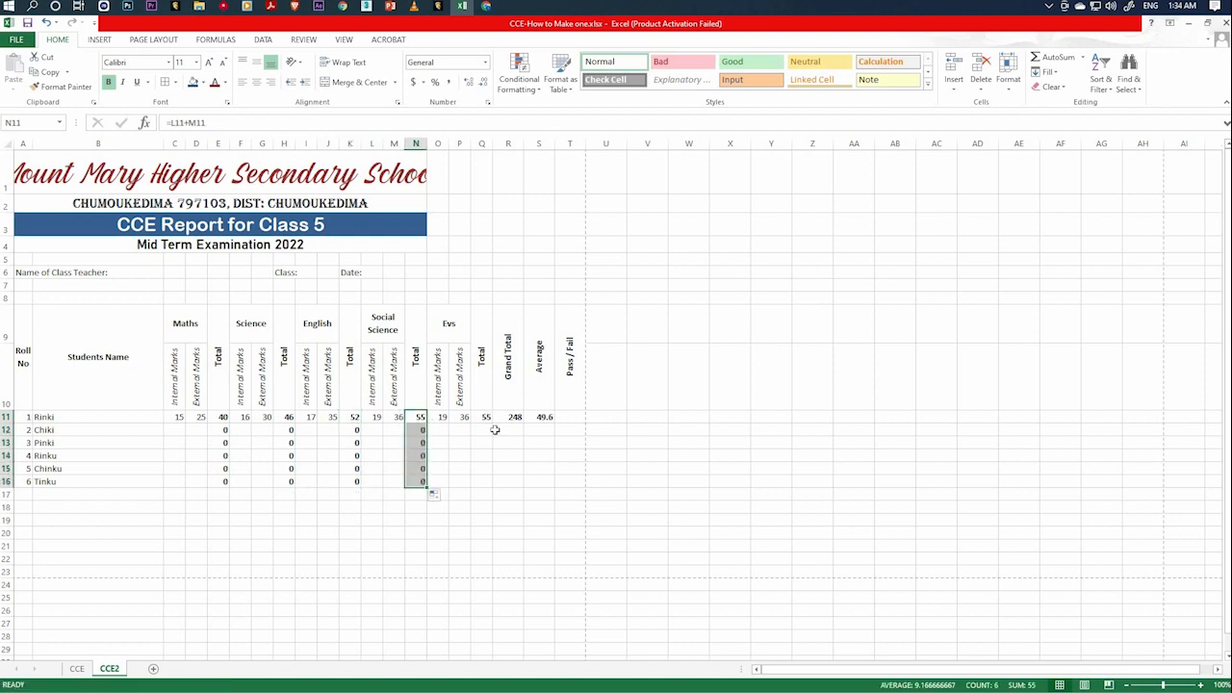
{"action": "left_click", "coordinate": [489, 420]}
{"action": "left_click_drag", "start_coordinate": [493, 423], "coordinate": [493, 487]}
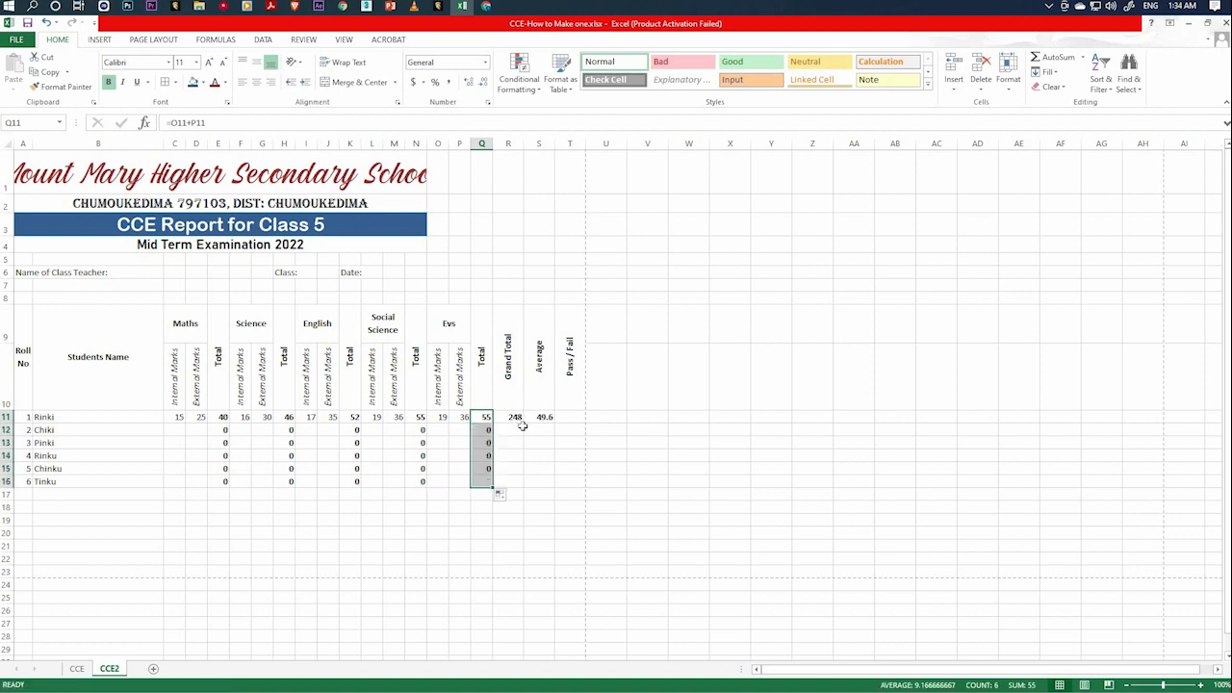
Fill the grand total formula from R11 and the average formula from S11 down to row 16.
{"action": "left_click", "coordinate": [524, 423]}
{"action": "left_click_drag", "start_coordinate": [523, 423], "coordinate": [527, 489]}
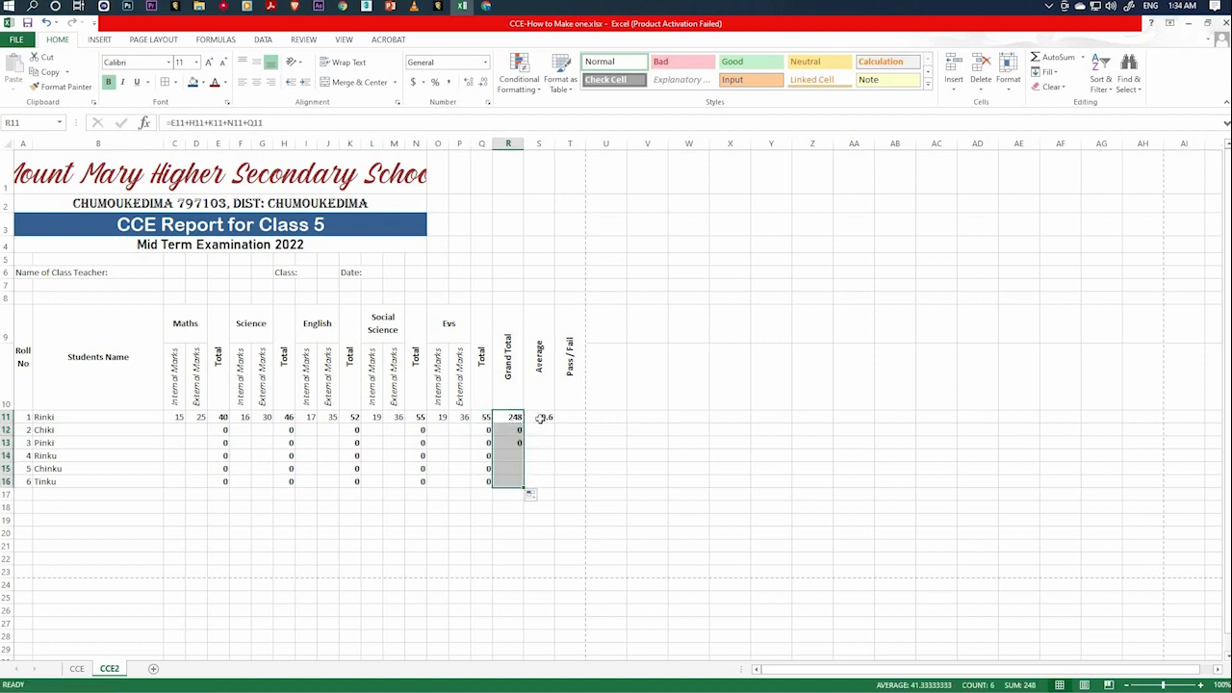
{"action": "left_click", "coordinate": [539, 416]}
{"action": "left_click_drag", "start_coordinate": [555, 422], "coordinate": [529, 488]}
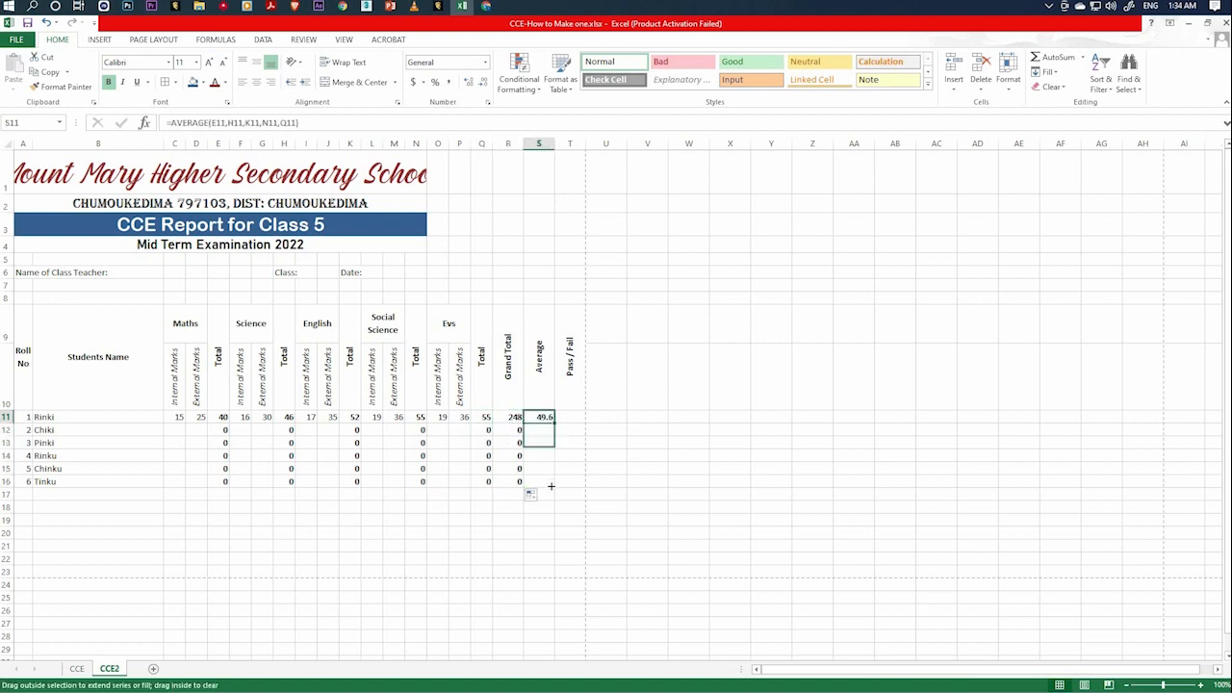
{"action": "left_click", "coordinate": [495, 520]}
Examine roll number 2's Evs total and average formulas and the grand total formulas in R12 to R16.
{"action": "left_click", "coordinate": [486, 429]}
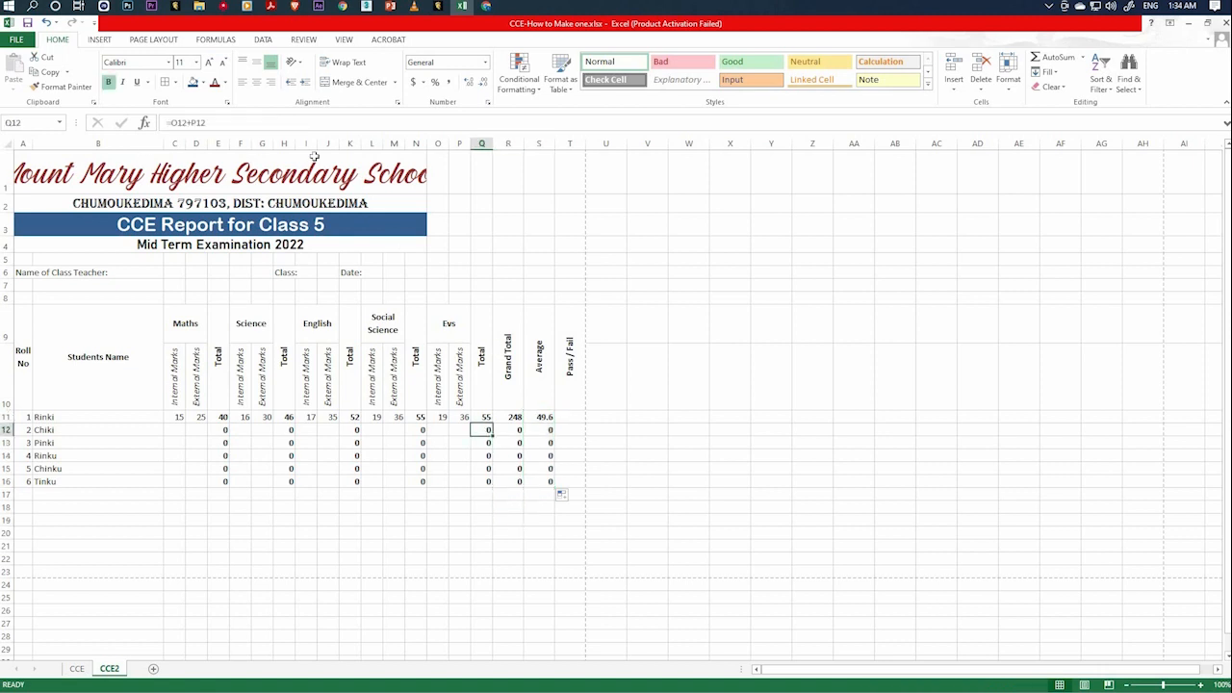
{"action": "left_click", "coordinate": [440, 430]}
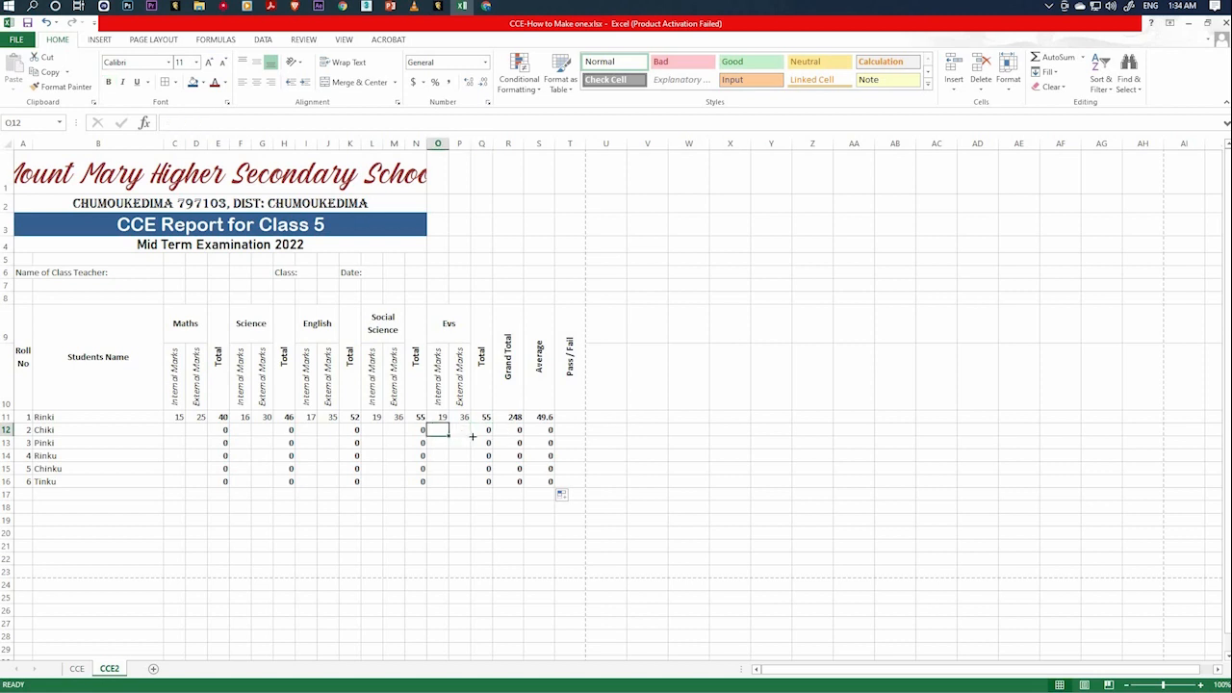
{"action": "left_click", "coordinate": [458, 431]}
{"action": "left_click", "coordinate": [514, 429]}
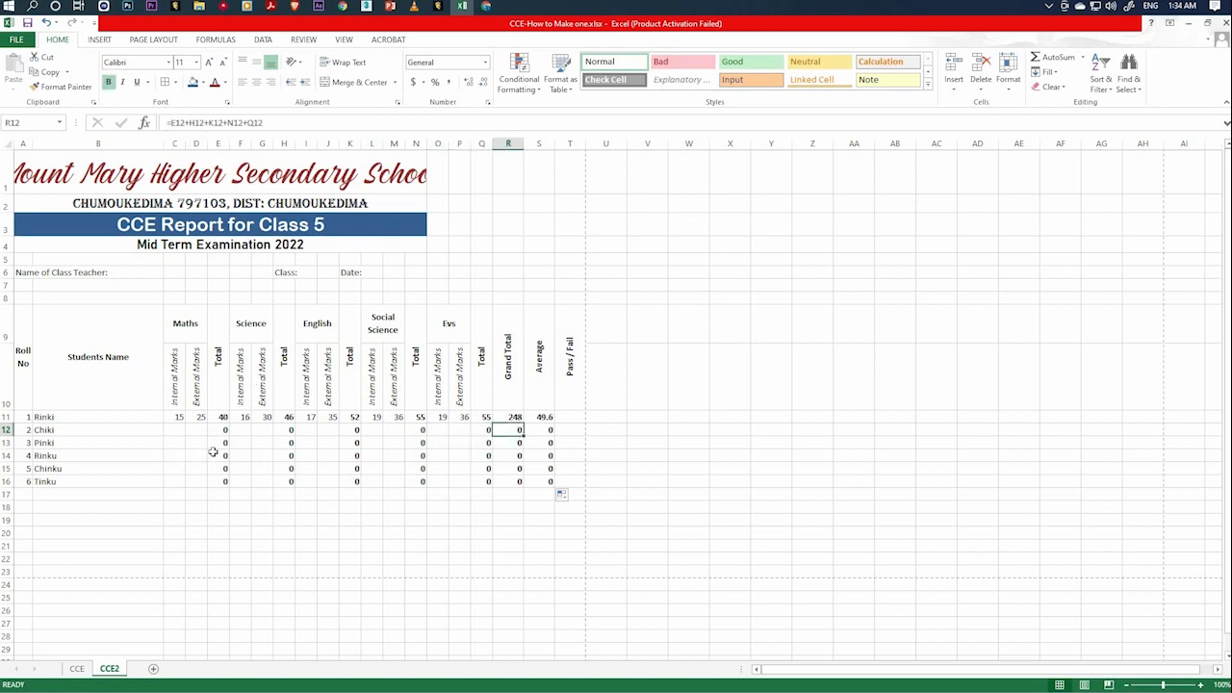
{"action": "left_click", "coordinate": [521, 444]}
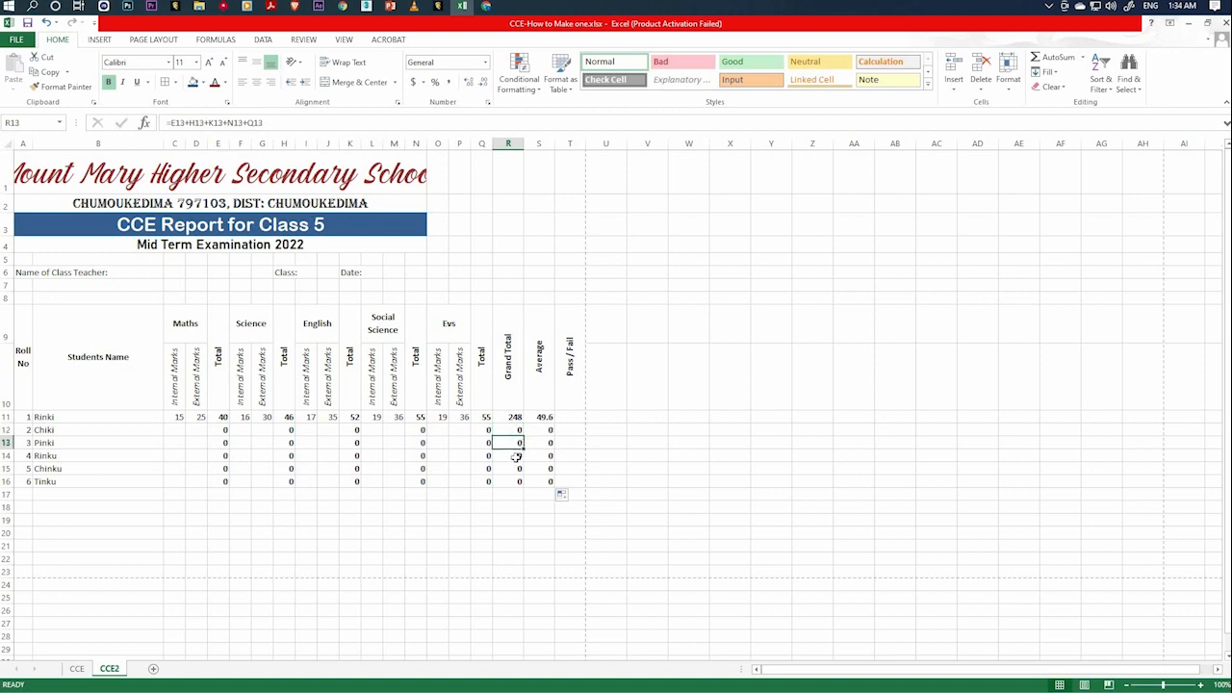
{"action": "left_click", "coordinate": [517, 456]}
{"action": "left_click", "coordinate": [517, 468]}
{"action": "left_click", "coordinate": [516, 481]}
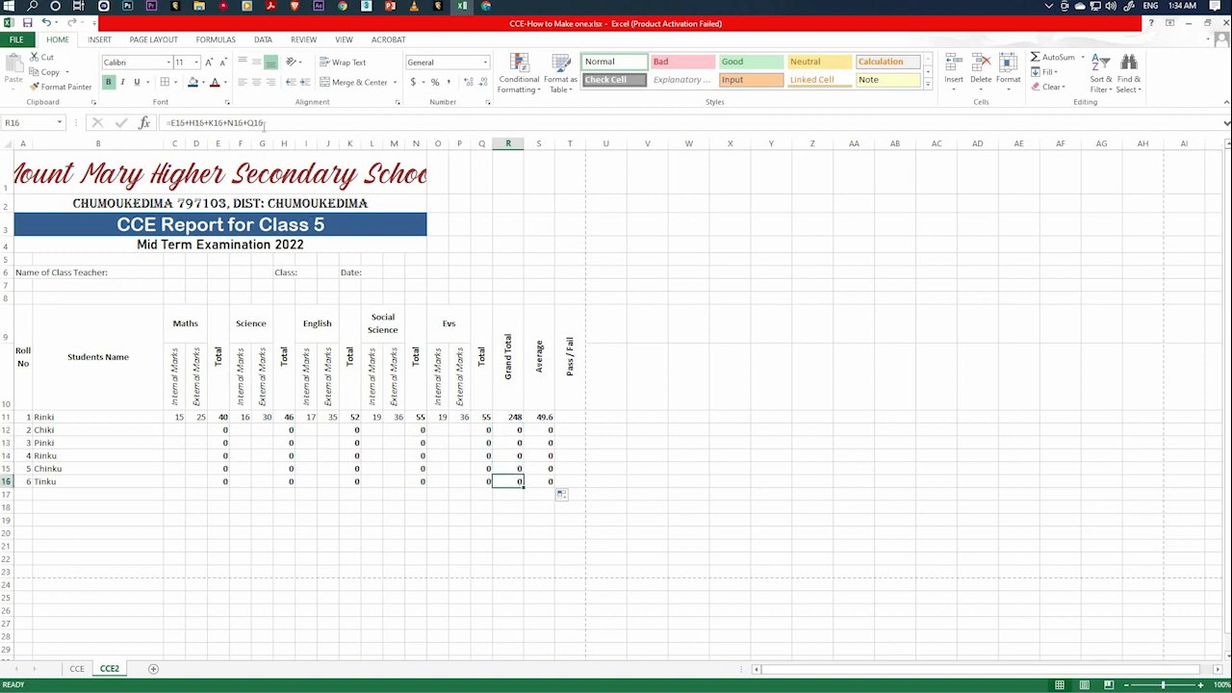
{"action": "left_click", "coordinate": [521, 506]}
{"action": "left_click", "coordinate": [548, 428]}
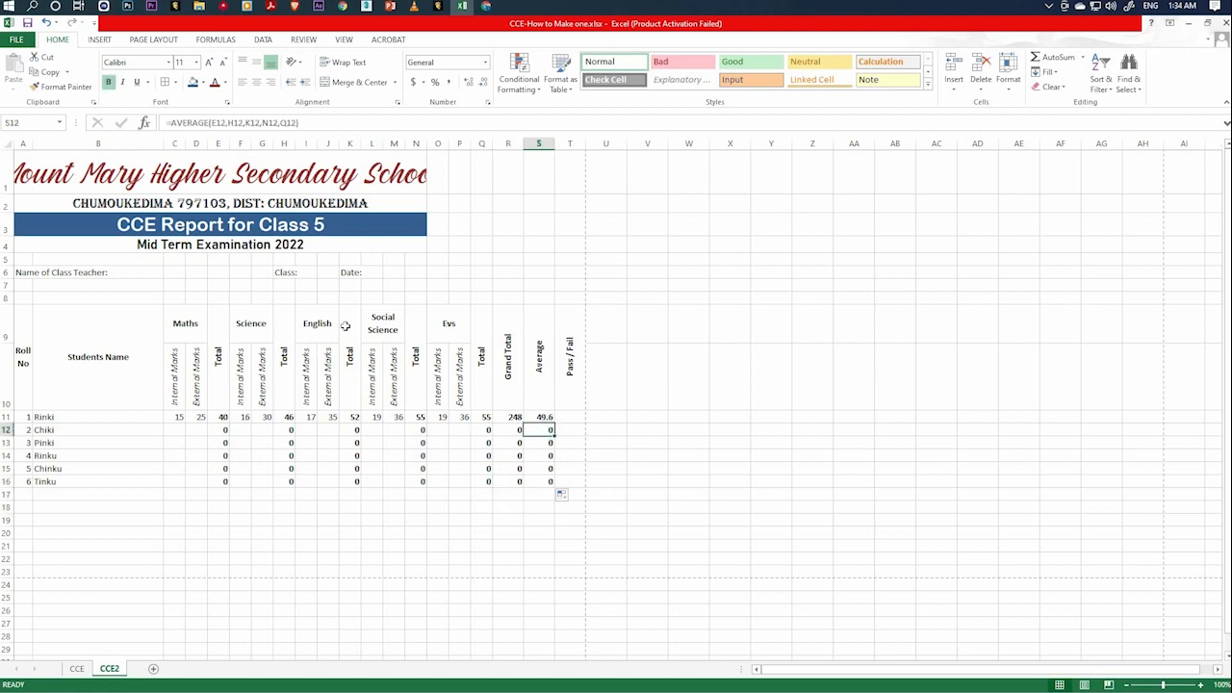
{"action": "left_click", "coordinate": [483, 531]}
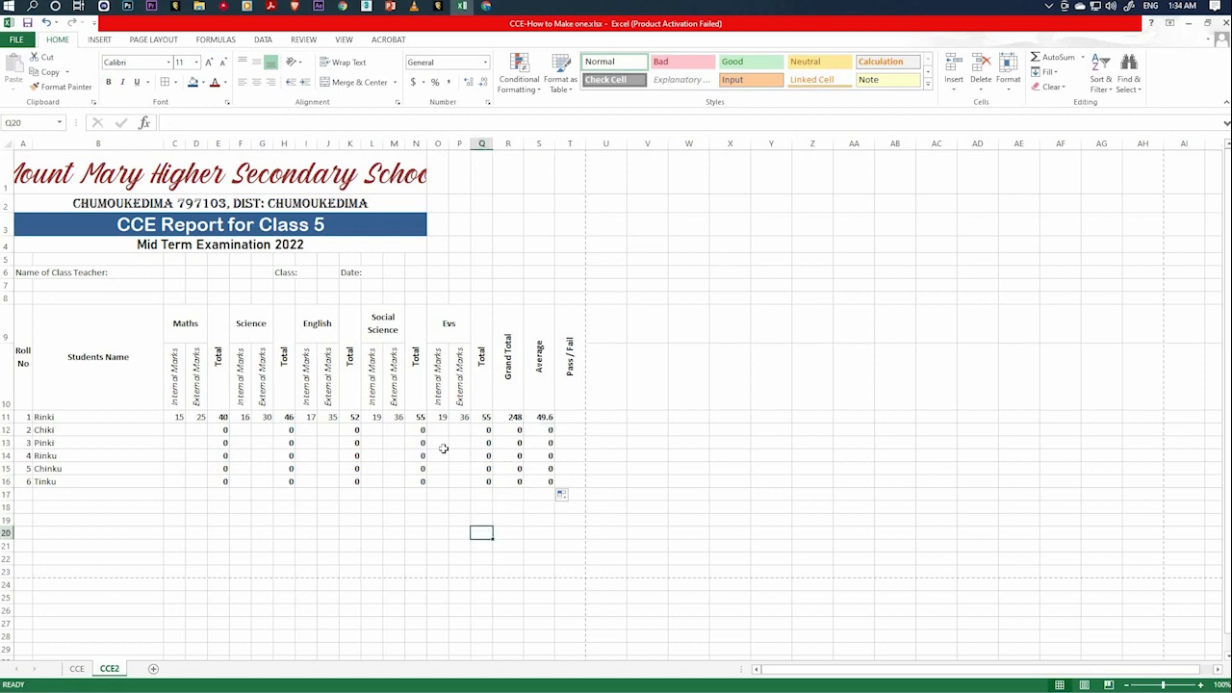
Enter roll number 2's Maths marks: 16 internal in C12 and 35 external in D12.
{"action": "left_click", "coordinate": [176, 431]}
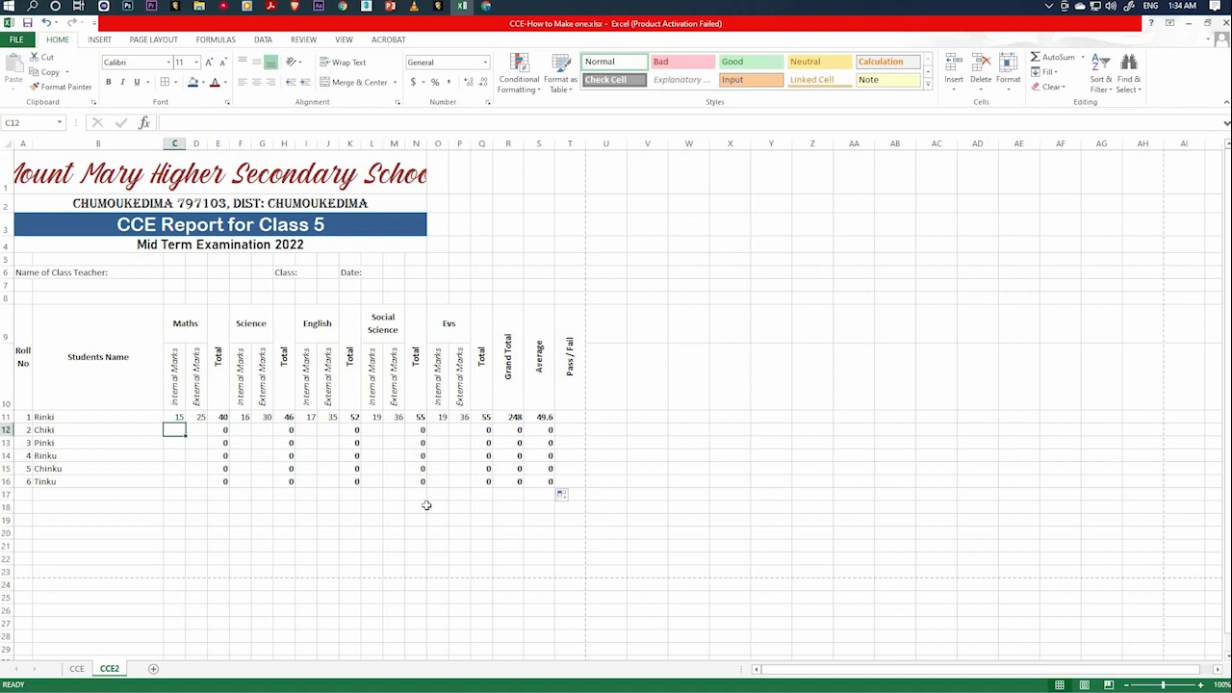
{"action": "type", "text": "16"}
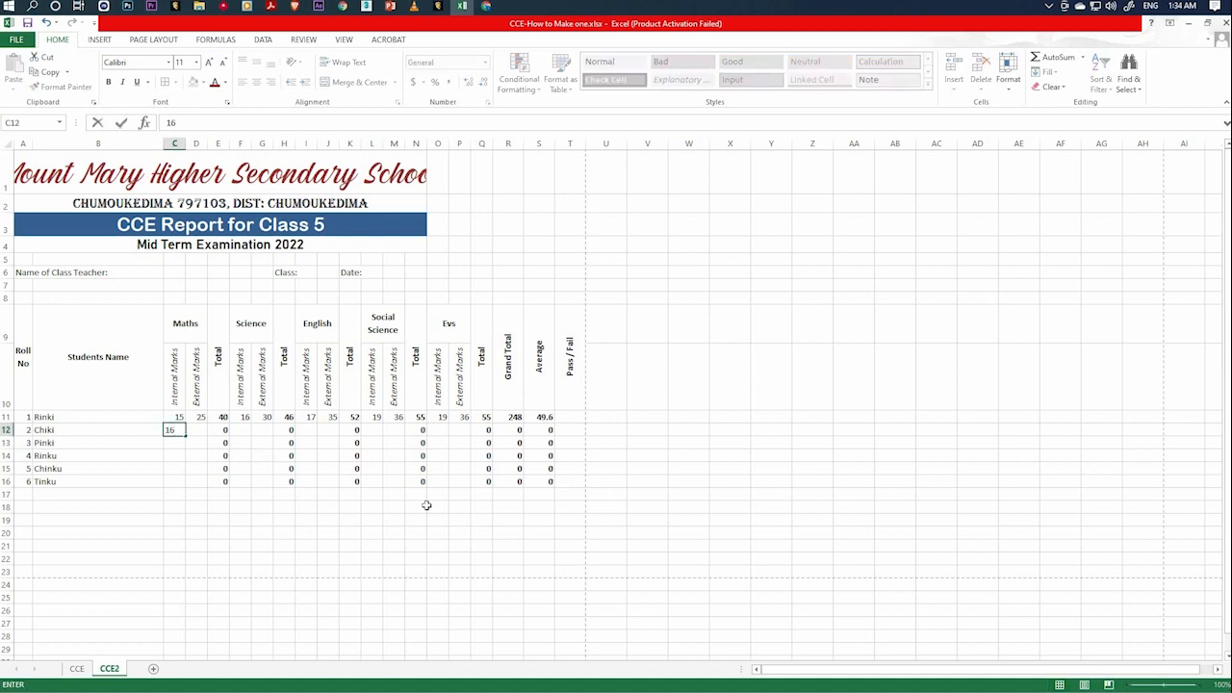
{"action": "key", "text": "Tab"}
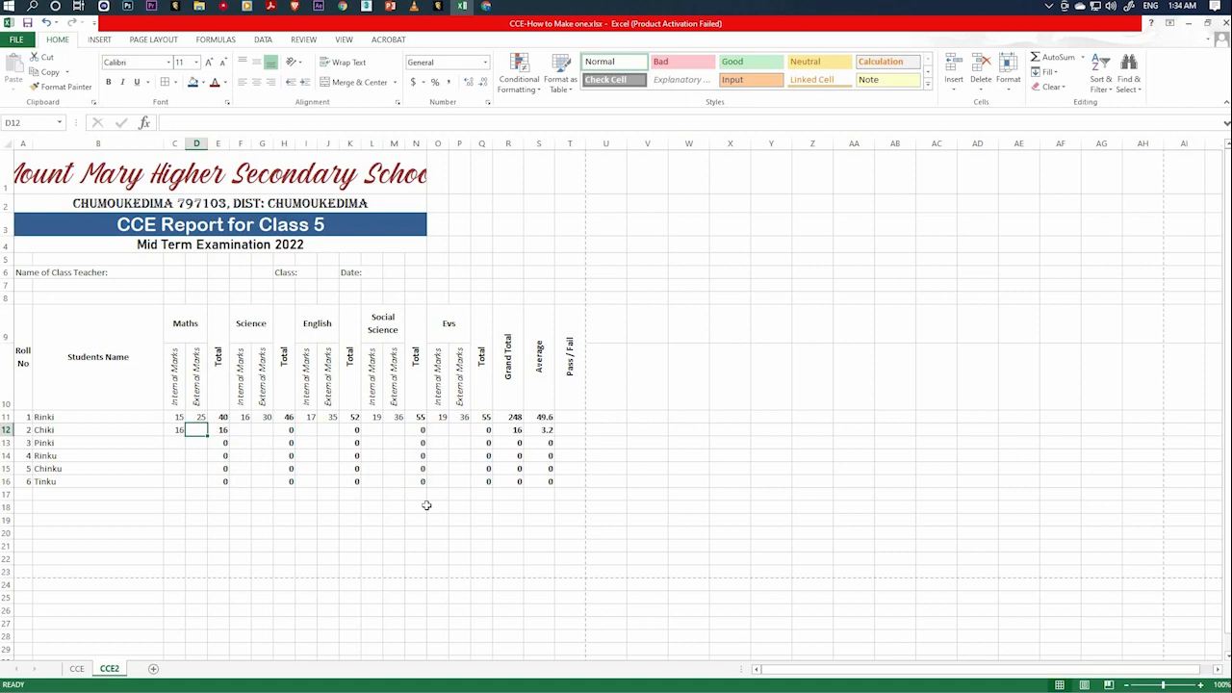
{"action": "type", "text": "35"}
{"action": "key", "text": "Tab"}
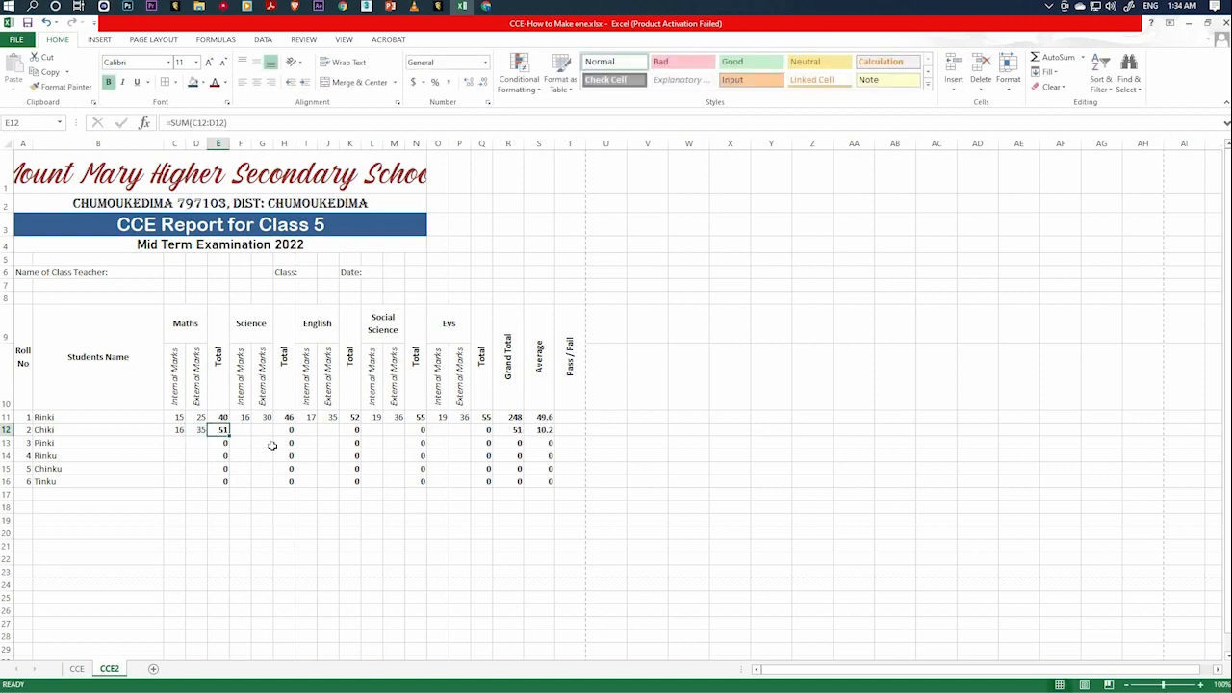
Enter roll number 2's Science marks: 20 internal in F12 and 25 external in G12.
{"action": "key", "text": "Tab"}
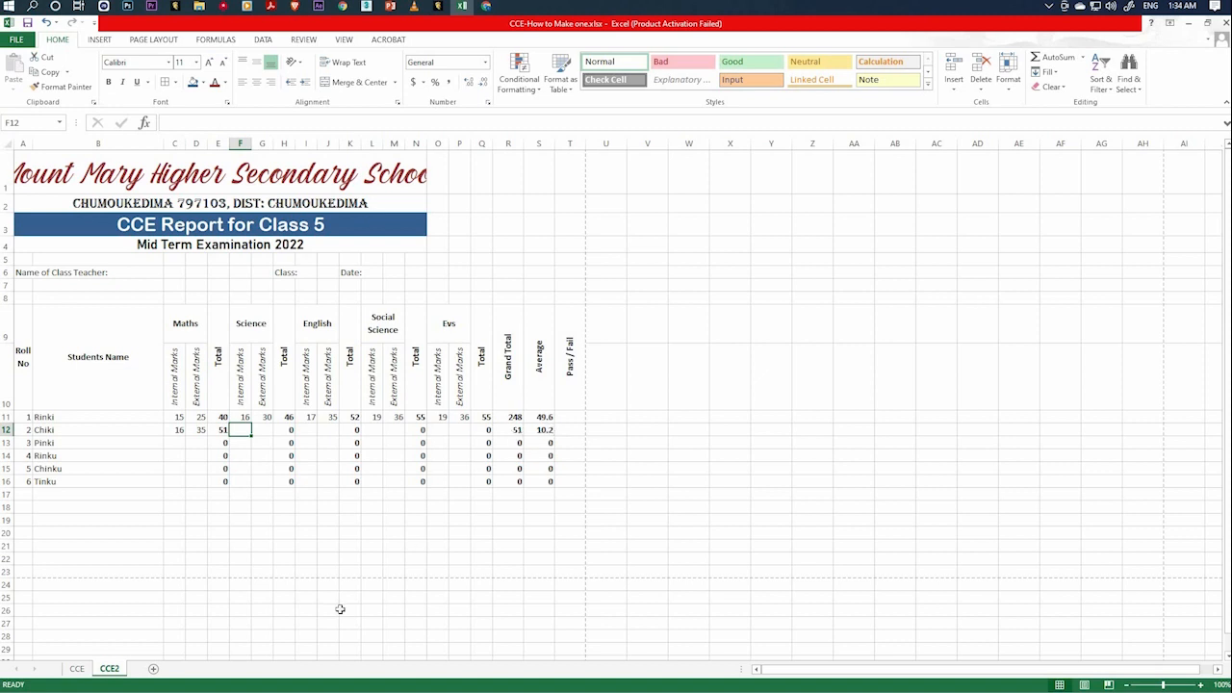
{"action": "type", "text": "20"}
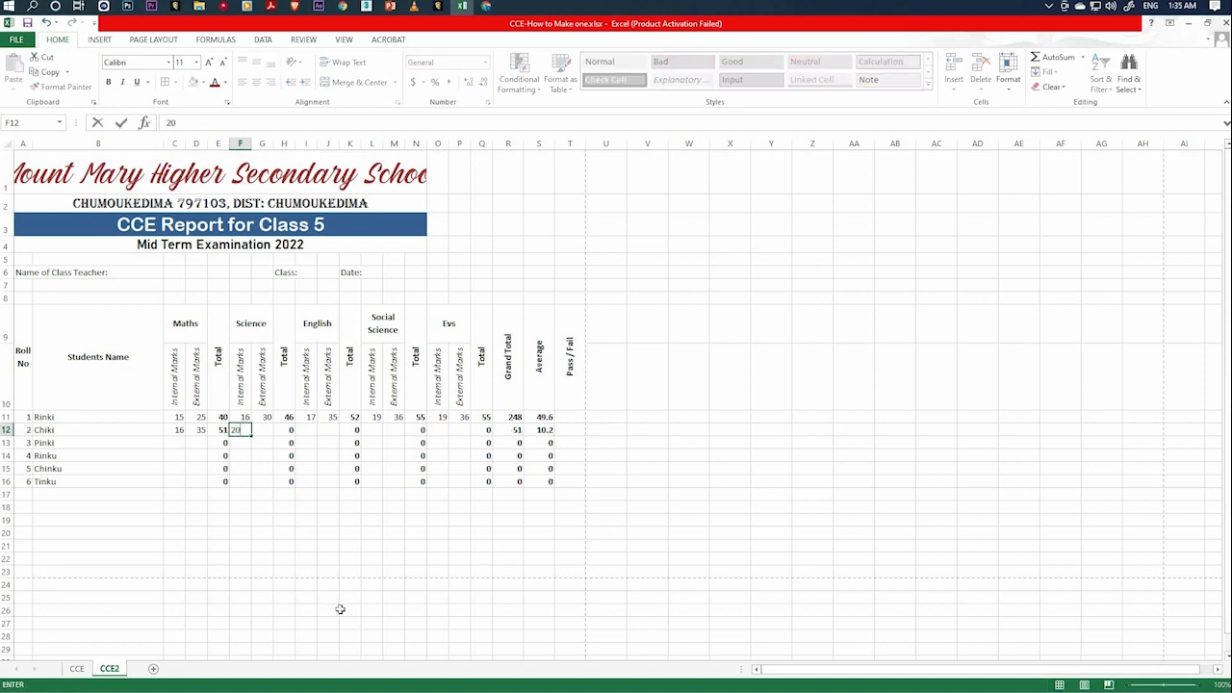
{"action": "key", "text": "Tab"}
{"action": "type", "text": "25"}
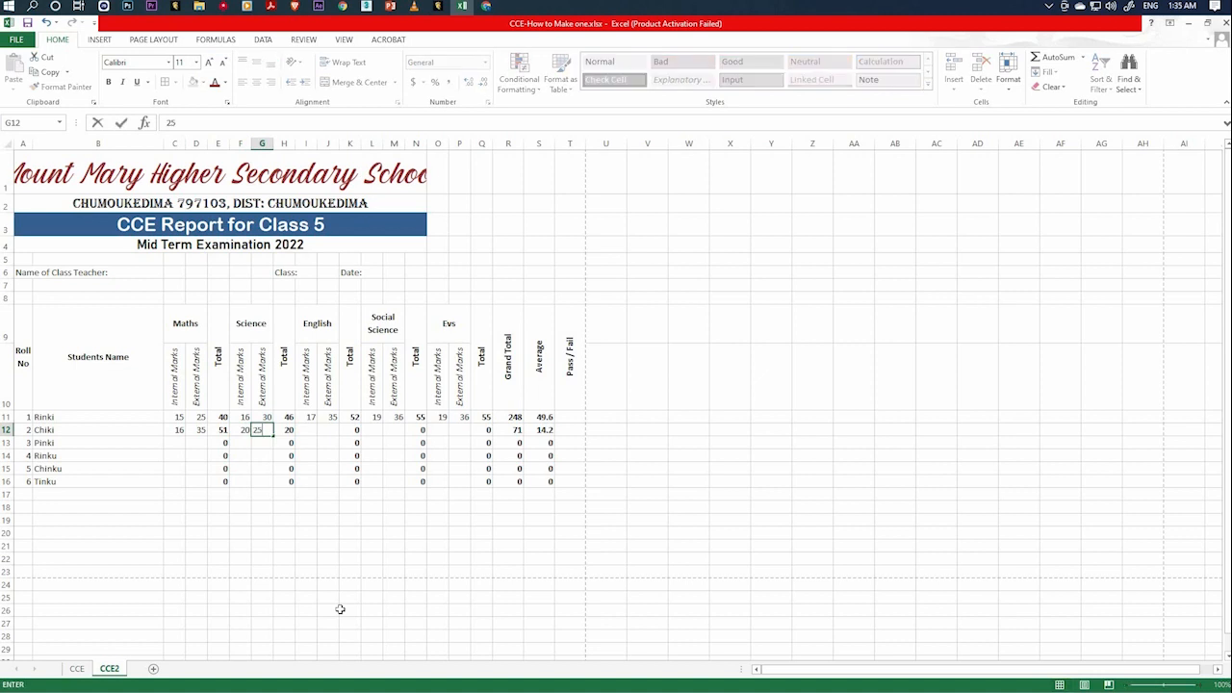
{"action": "key", "text": "Tab"}
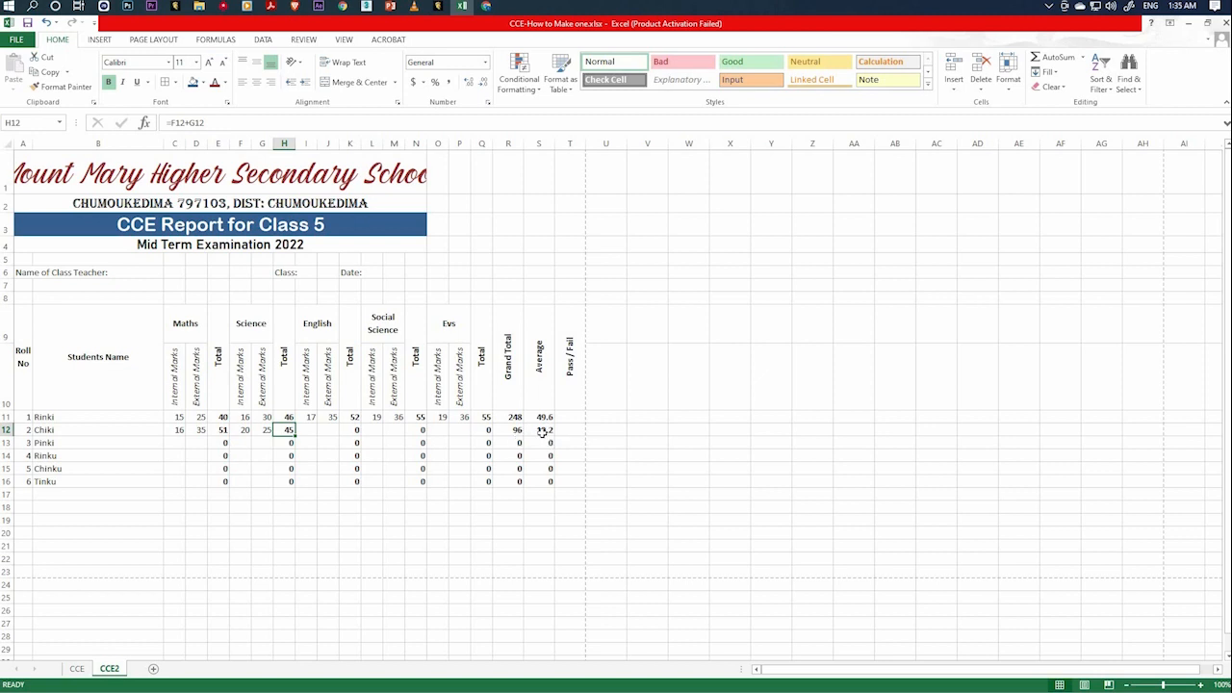
Enter roll number 2's English marks: 20 internal in I12 and 15 external in J12.
{"action": "left_click", "coordinate": [310, 433]}
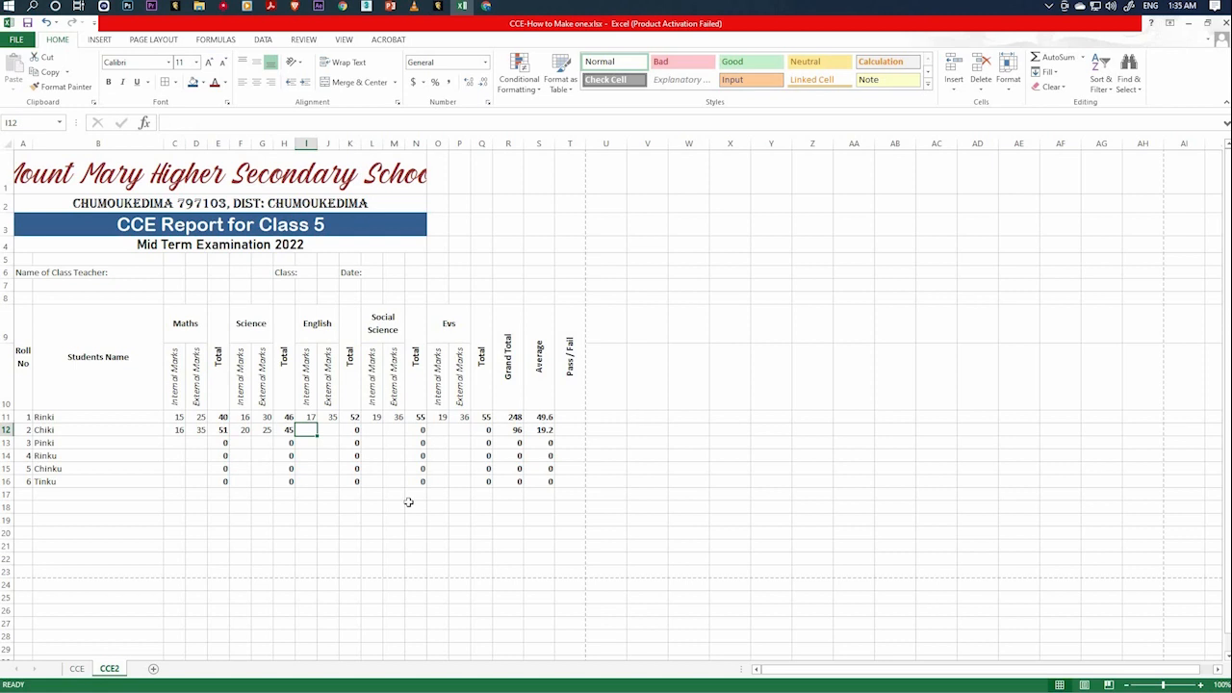
{"action": "type", "text": "20"}
{"action": "key", "text": "Tab"}
{"action": "type", "text": "1"}
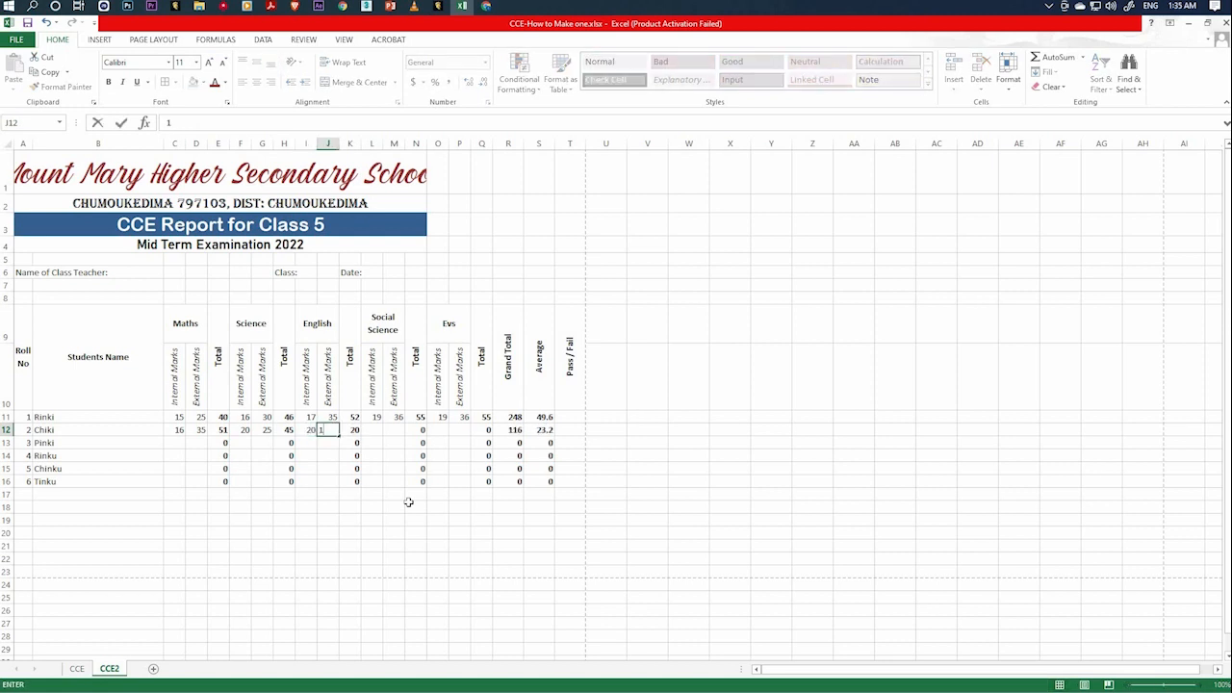
{"action": "type", "text": "5"}
{"action": "key", "text": "Tab"}
Enter roll number 2's Social Science marks: 17 internal in L12 and 19 external in M12.
{"action": "key", "text": "Tab"}
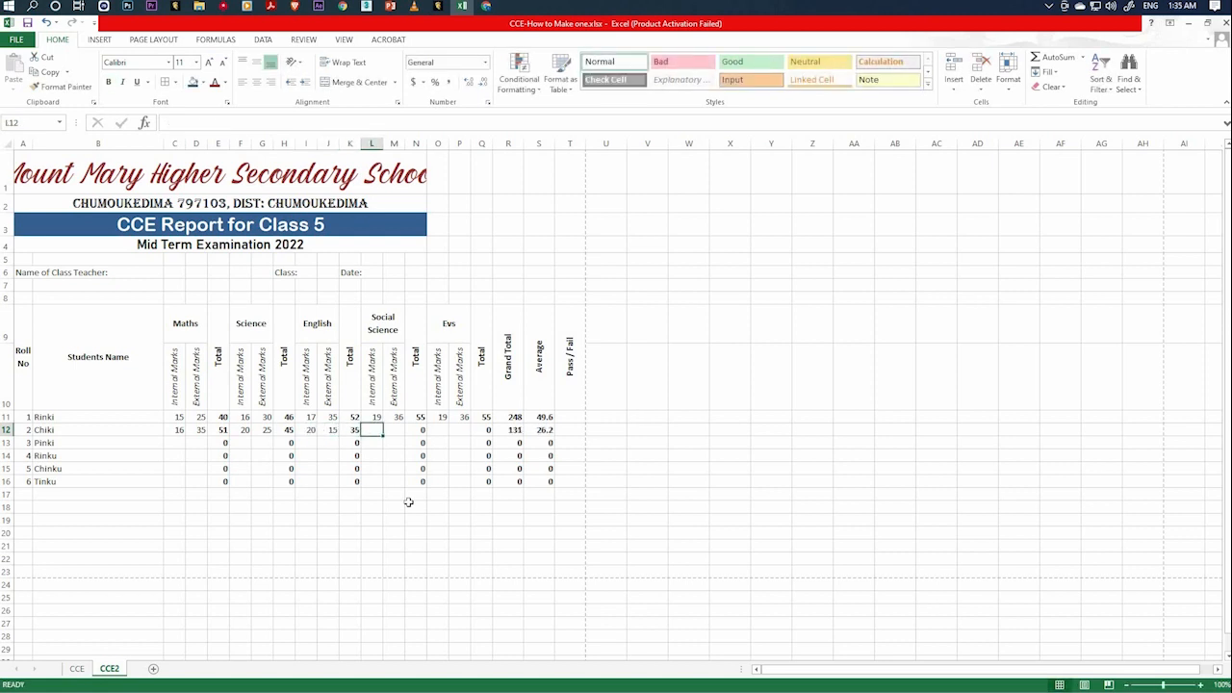
{"action": "type", "text": "17"}
{"action": "key", "text": "Tab"}
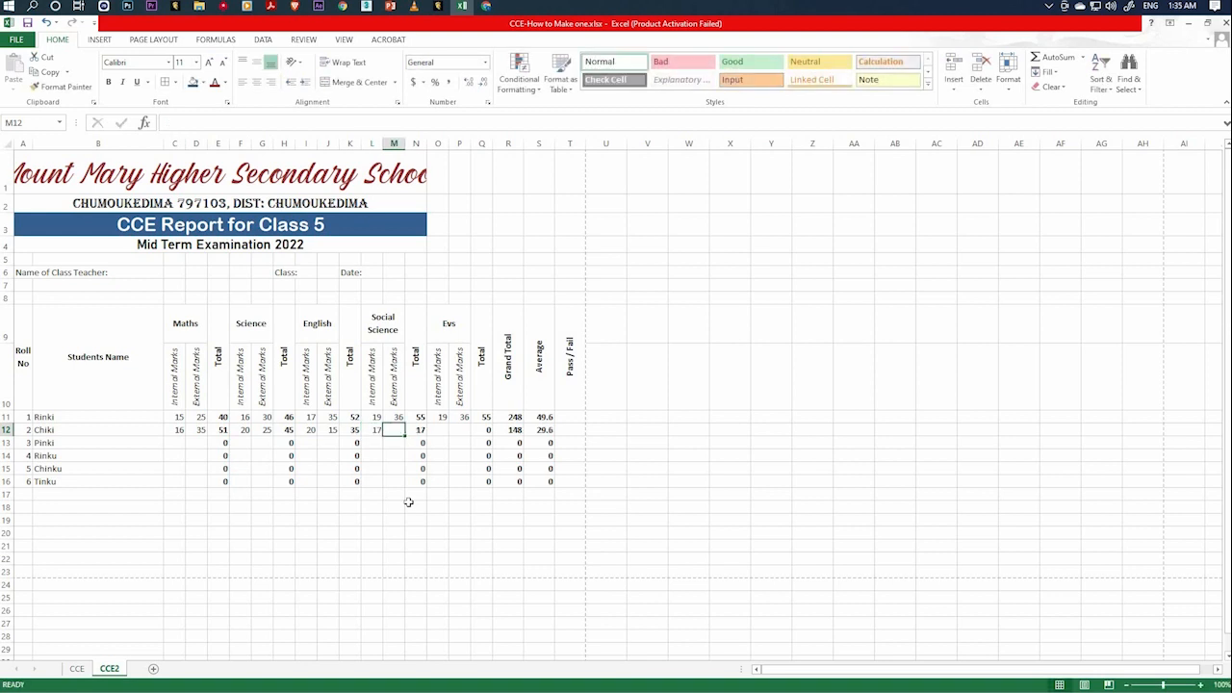
{"action": "type", "text": "19"}
{"action": "key", "text": "Tab"}
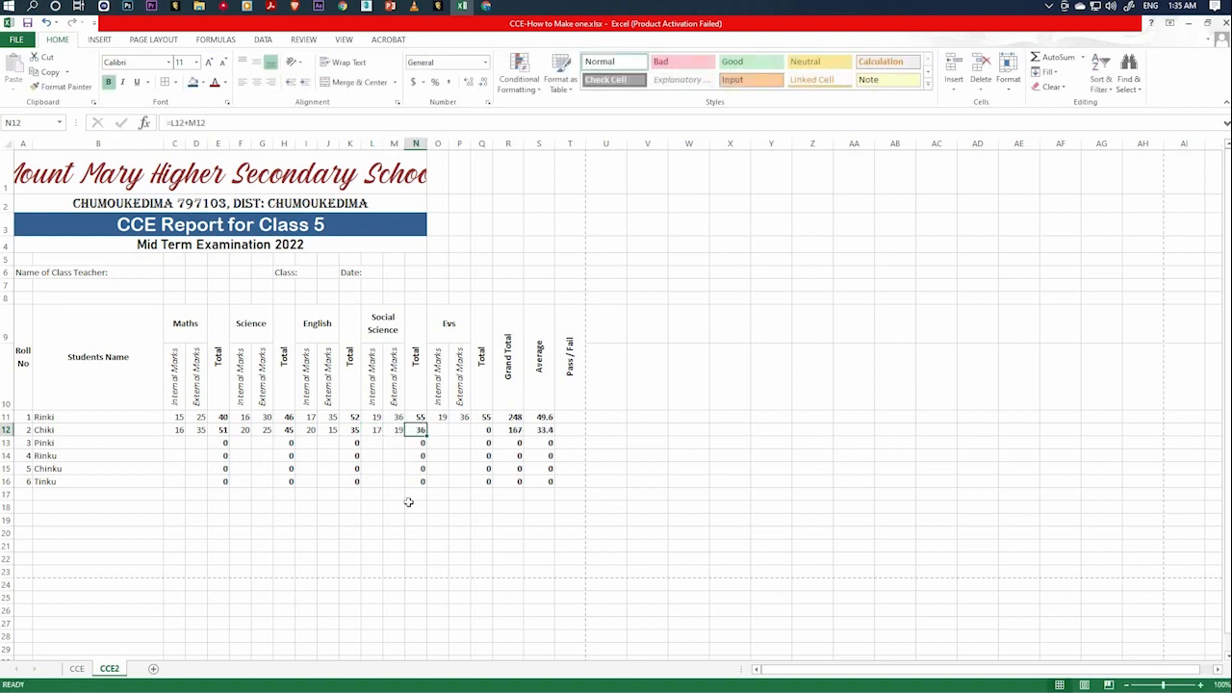
{"action": "key", "text": "Tab"}
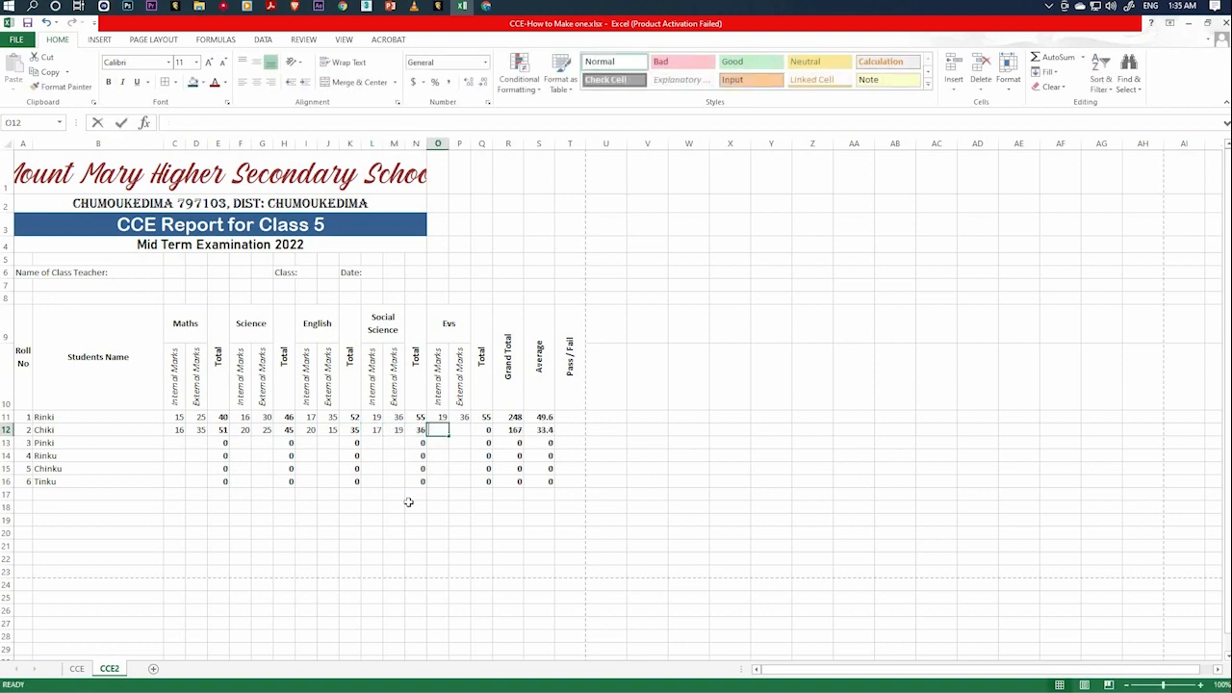
Enter roll number 2's Evs marks: 20 internal in O12 and 36 external in P12.
{"action": "type", "text": "20"}
{"action": "key", "text": "Tab"}
{"action": "type", "text": "36"}
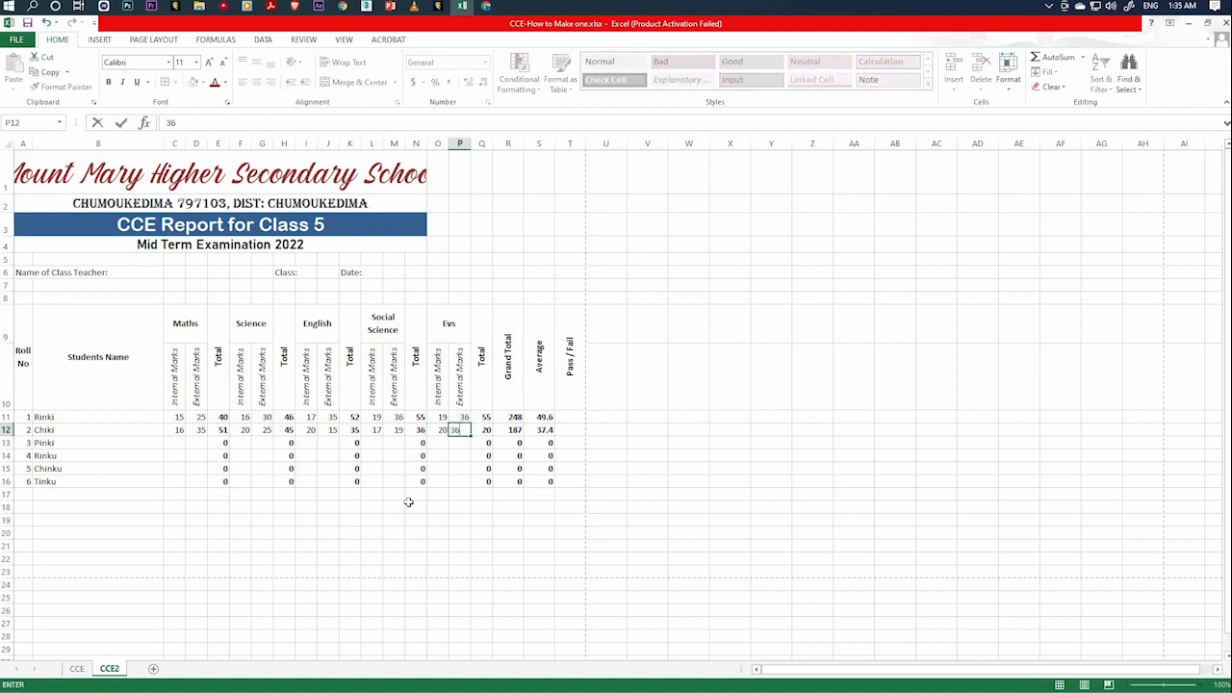
{"action": "key", "text": "Tab"}
{"action": "key", "text": "Return"}
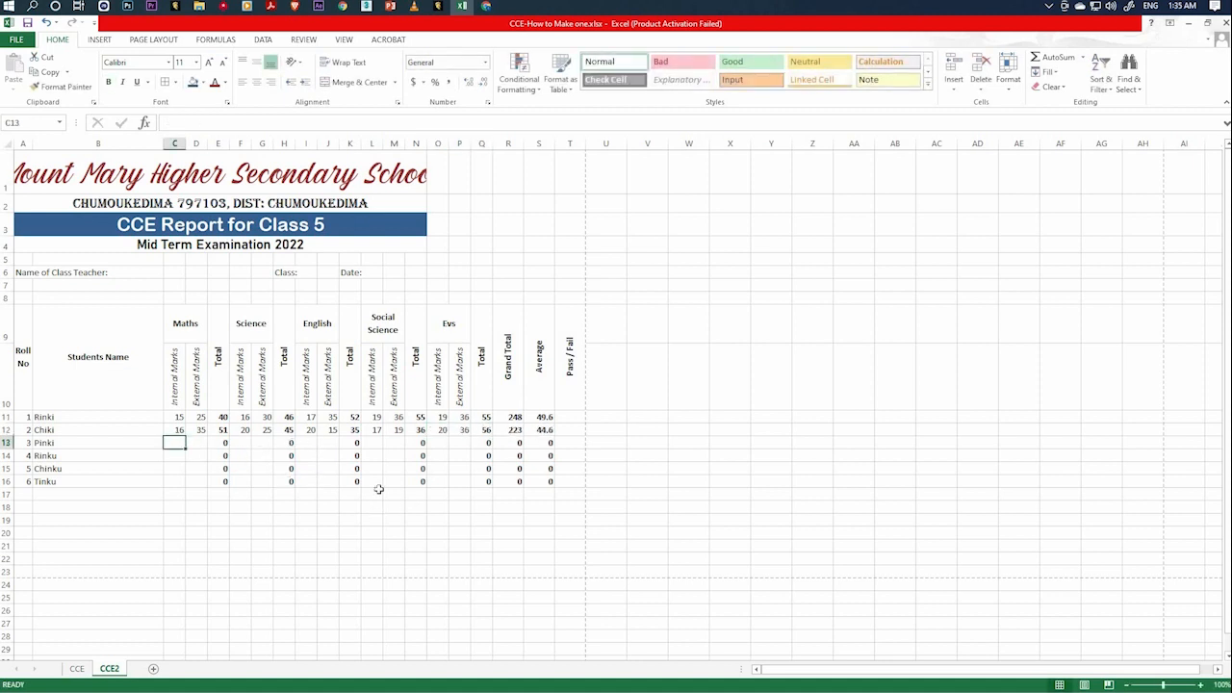
Enter roll number 3's internal and external marks in row 13: Maths 15 and 36, Science 21 and 35.
{"action": "type", "text": "15\t36"}
{"action": "key", "text": "Tab"}
{"action": "key", "text": "Tab"}
{"action": "type", "text": "21"}
{"action": "key", "text": "Tab"}
{"action": "type", "text": "35"}
{"action": "key", "text": "Tab"}
{"action": "key", "text": "Tab"}
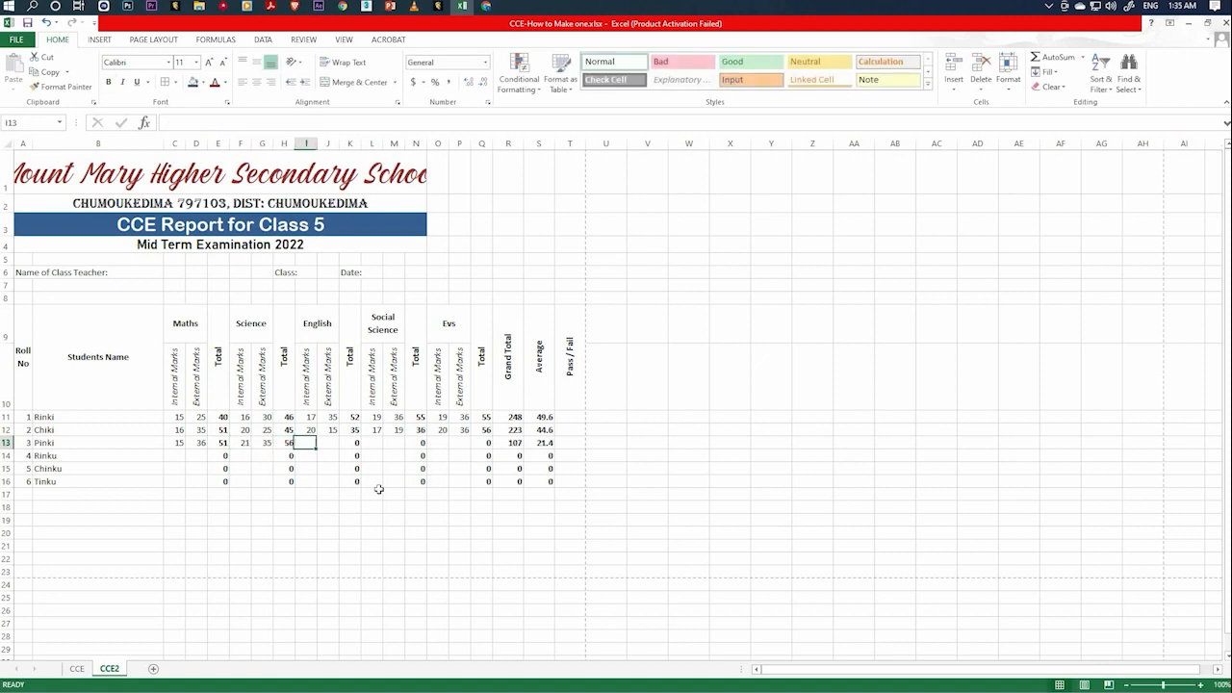
Enter roll number 3's English marks: 15 internal in I13 and 36 external in J13.
{"action": "type", "text": "15"}
{"action": "key", "text": "Tab"}
{"action": "type", "text": "36"}
{"action": "key", "text": "Tab"}
{"action": "key", "text": "Tab"}
Enter roll number 3's internal and external marks: Social Science 18 and 30, Evs 16 and 38.
{"action": "type", "text": "18\t30"}
{"action": "key", "text": "Tab"}
{"action": "key", "text": "Tab"}
{"action": "type", "text": "16\t38"}
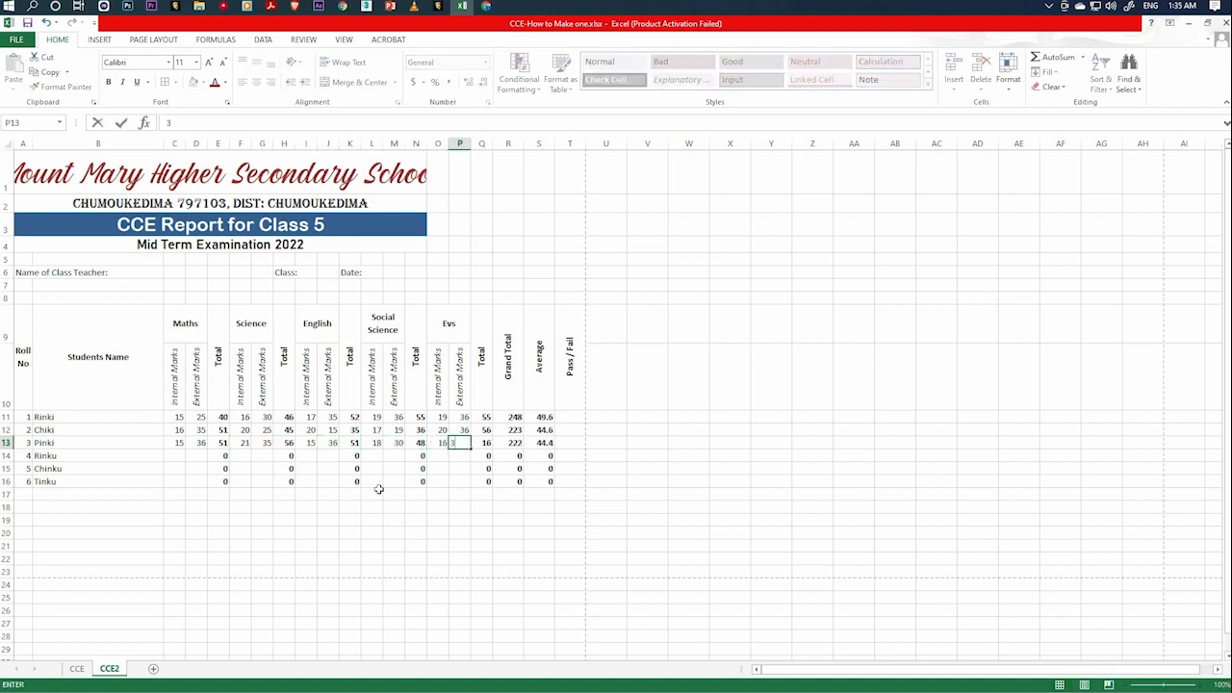
{"action": "key", "text": "Return"}
Enter roll number 4's internal and external marks in row 14: 15 and 20 for both Maths and Science.
{"action": "type", "text": "15\t20"}
{"action": "key", "text": "Tab"}
{"action": "key", "text": "Tab"}
{"action": "type", "text": "15\t20"}
{"action": "key", "text": "Tab"}
{"action": "key", "text": "Tab"}
Enter roll number 4's remaining internal and external marks: 14 and 25 for English and Social Science, 16 and 25 for Evs.
{"action": "type", "text": "14\t25"}
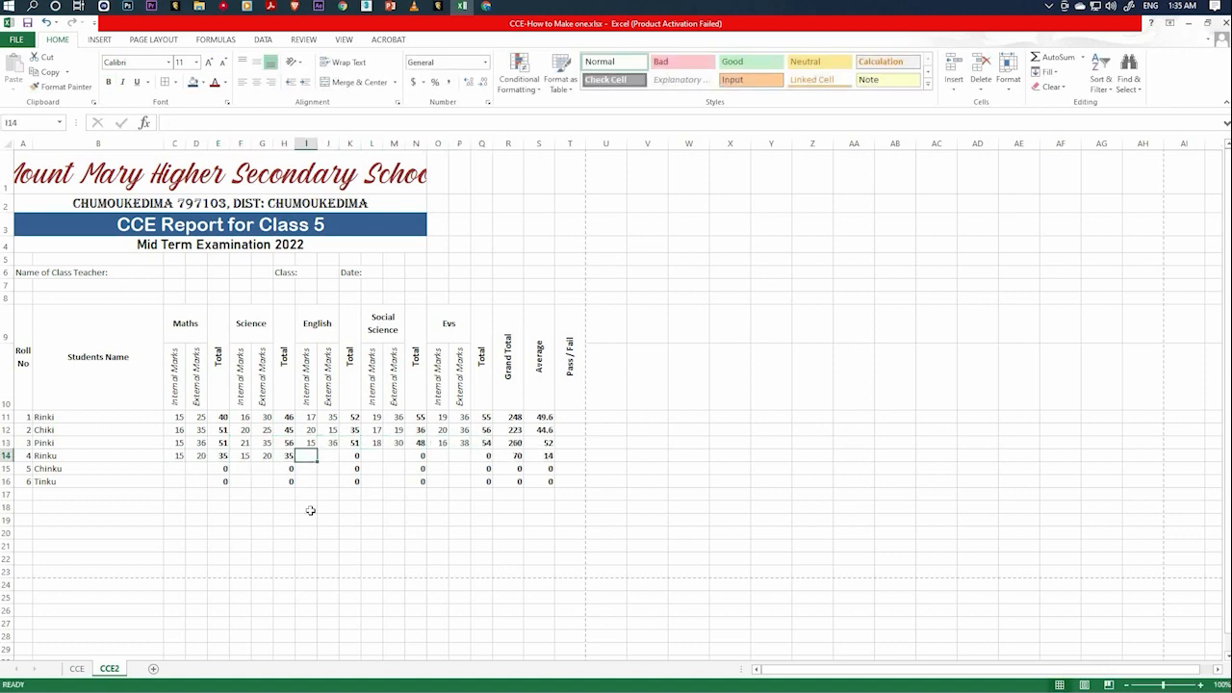
{"action": "key", "text": "Tab"}
{"action": "key", "text": "Tab"}
{"action": "type", "text": "14\t25"}
{"action": "key", "text": "Tab"}
{"action": "key", "text": "Tab"}
{"action": "type", "text": "16\t25"}
{"action": "key", "text": "Return"}
Enter roll number 5's internal and external marks in row 15: Maths 16 and 20, Science 30 and 16.
{"action": "type", "text": "16\t20"}
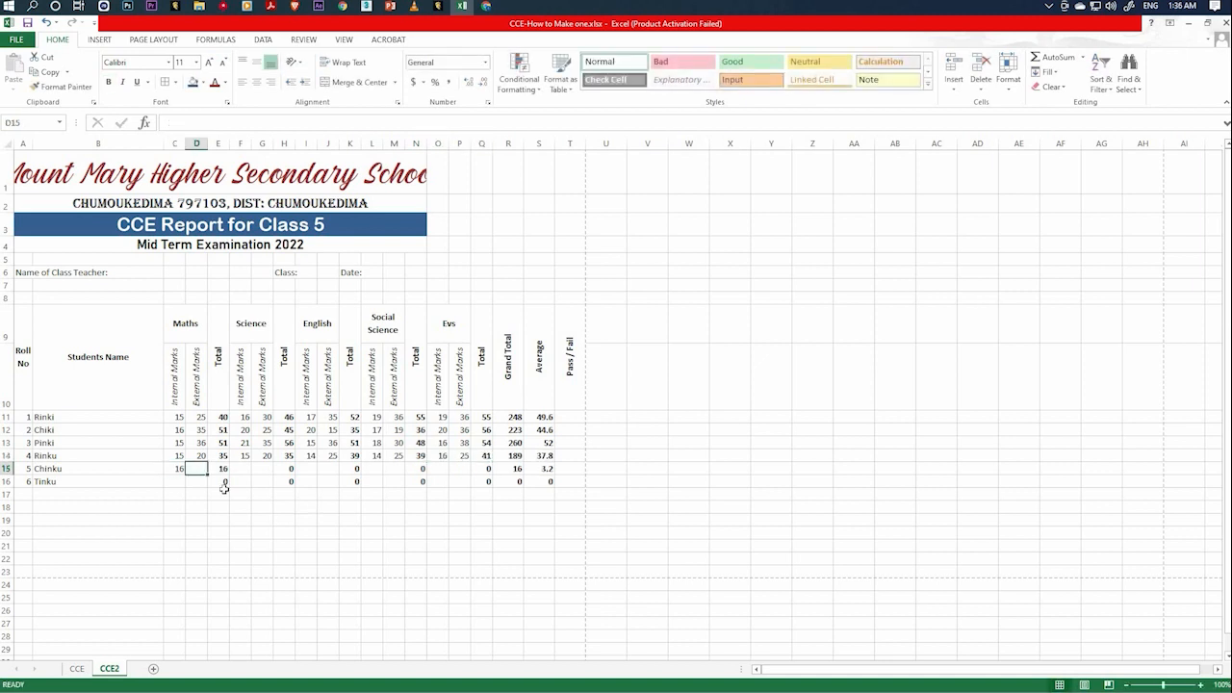
{"action": "key", "text": "Tab"}
{"action": "key", "text": "Tab"}
{"action": "type", "text": "30\t16"}
{"action": "key", "text": "Tab"}
{"action": "key", "text": "Tab"}
Enter roll number 5's remaining internal and external marks: English 14 and 36, Social Science 12 and 45, Evs 12 and 56.
{"action": "type", "text": "14\t36"}
{"action": "key", "text": "Tab"}
{"action": "key", "text": "Tab"}
{"action": "type", "text": "12\t45"}
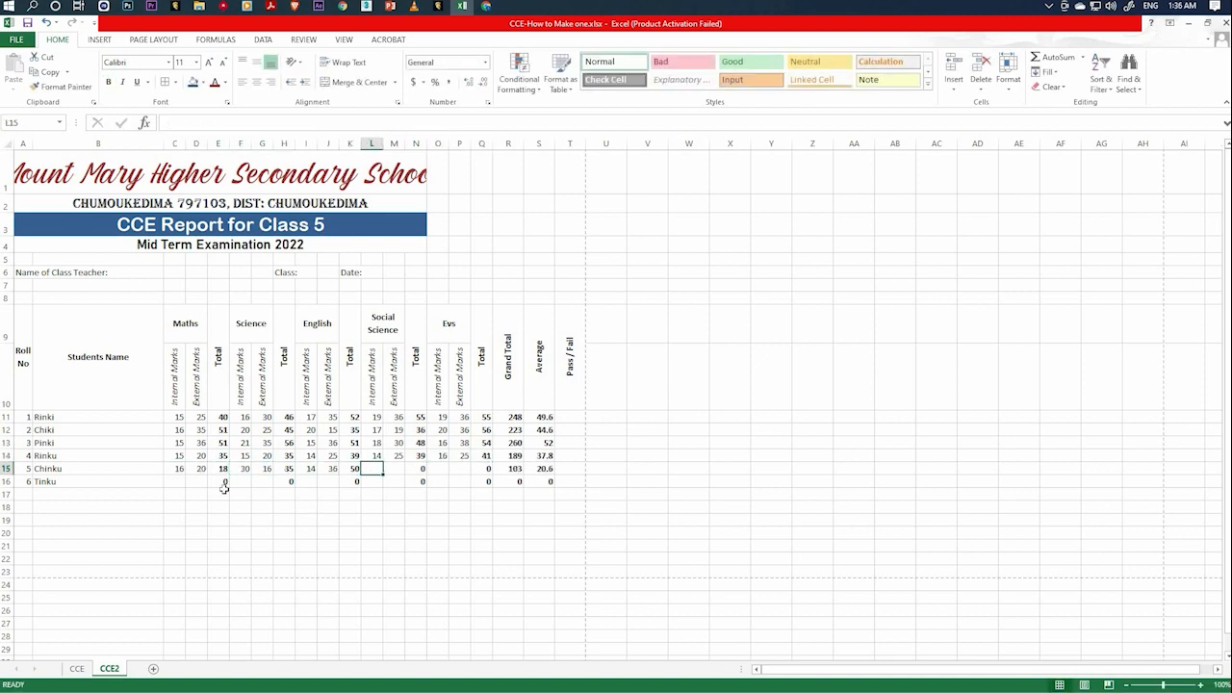
{"action": "key", "text": "Tab"}
{"action": "key", "text": "Tab"}
{"action": "type", "text": "12\t56"}
{"action": "key", "text": "Return"}
Enter 15 for every internal and external mark of roll number 6 across all five subjects in row 16.
{"action": "type", "text": "15\t15"}
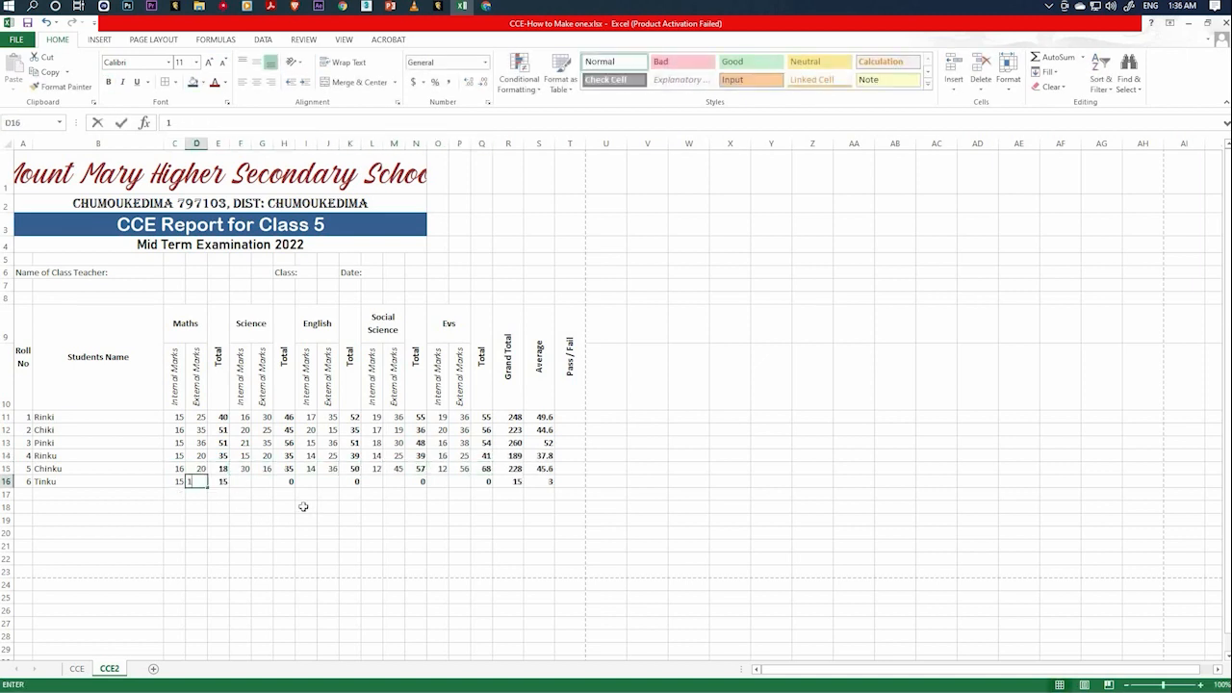
{"action": "key", "text": "Tab"}
{"action": "key", "text": "Tab"}
{"action": "type", "text": "15\t15"}
{"action": "key", "text": "Tab"}
{"action": "key", "text": "Tab"}
{"action": "type", "text": "15\t15"}
{"action": "key", "text": "Tab"}
{"action": "key", "text": "Tab"}
{"action": "type", "text": "15\t15"}
{"action": "key", "text": "Tab"}
{"action": "key", "text": "Tab"}
{"action": "type", "text": "15\t15"}
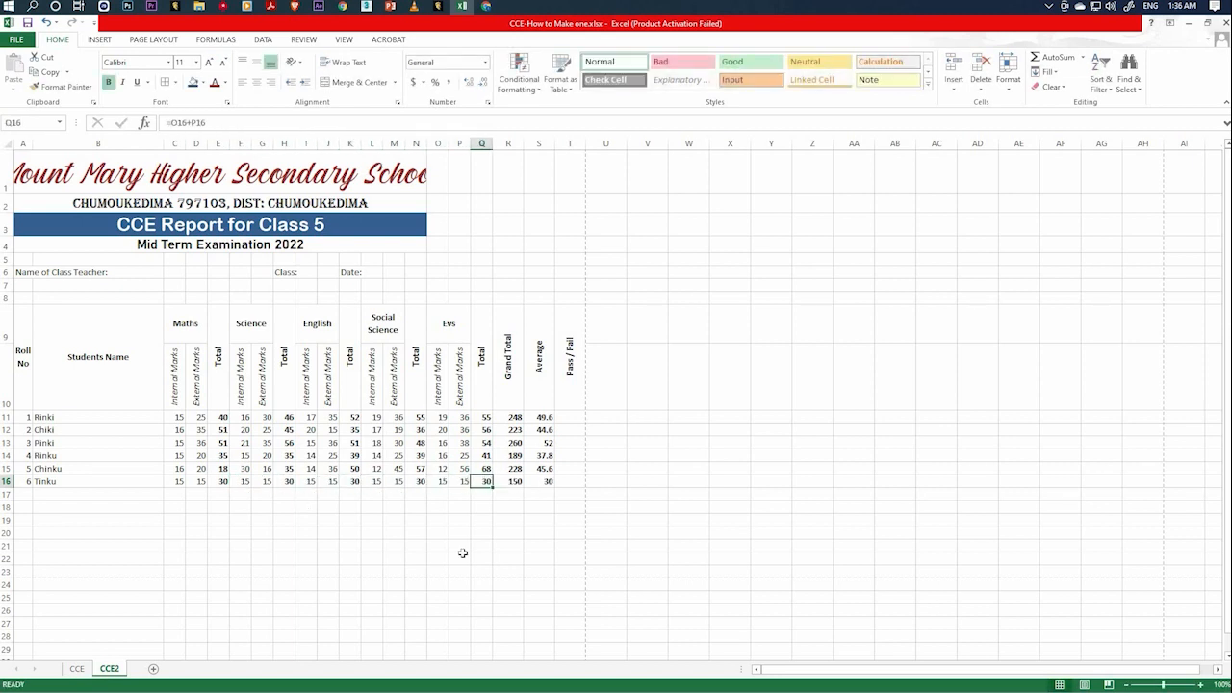
{"action": "left_click", "coordinate": [567, 532]}
{"action": "left_click", "coordinate": [393, 493]}
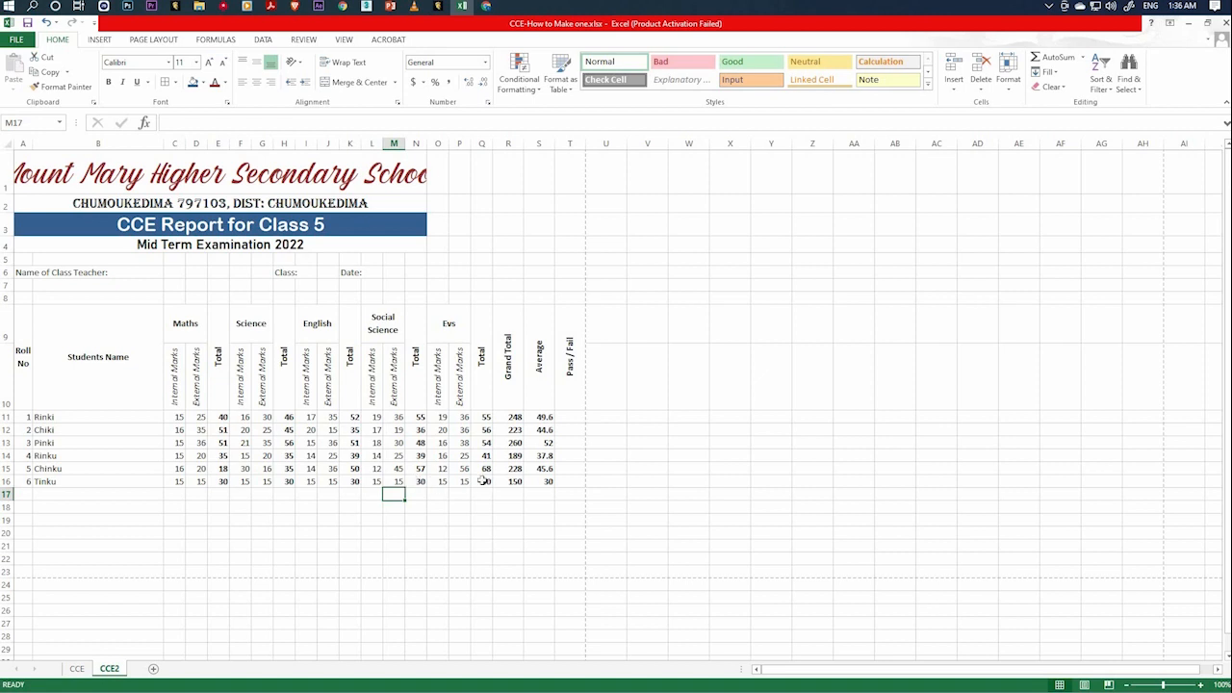
Set roll number 6's external Maths mark in D16 to 30 and check the average and grand total formulas in S16 and R16.
{"action": "left_click", "coordinate": [199, 482]}
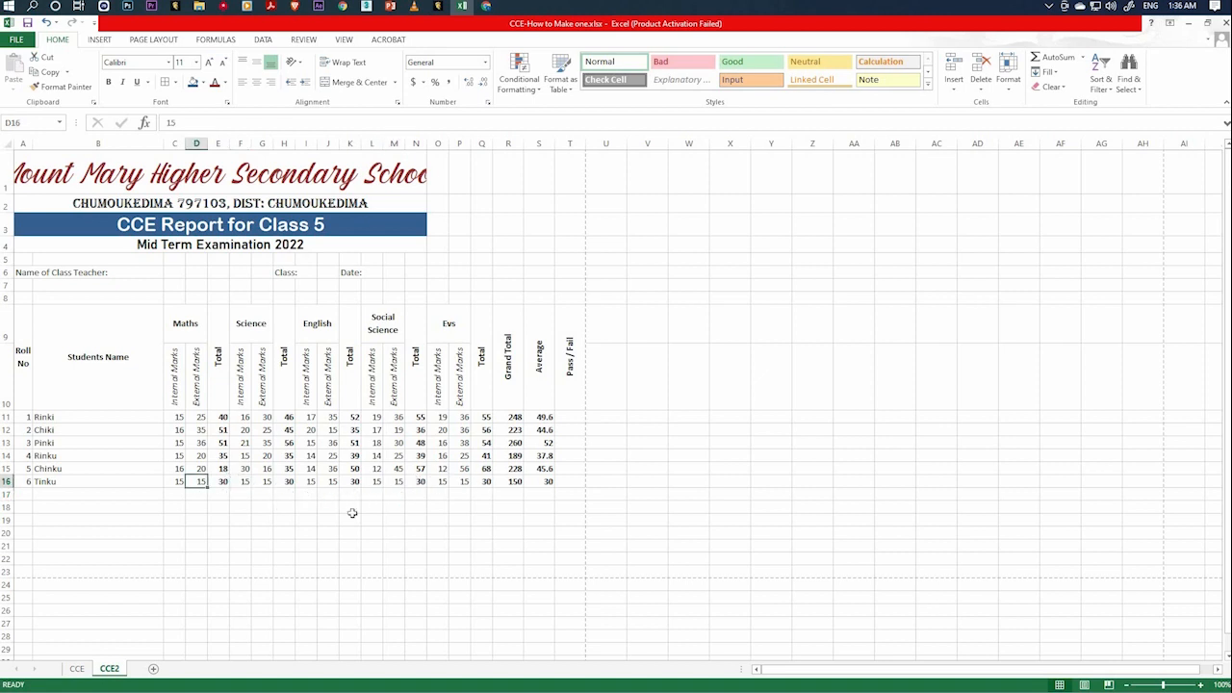
{"action": "type", "text": "30"}
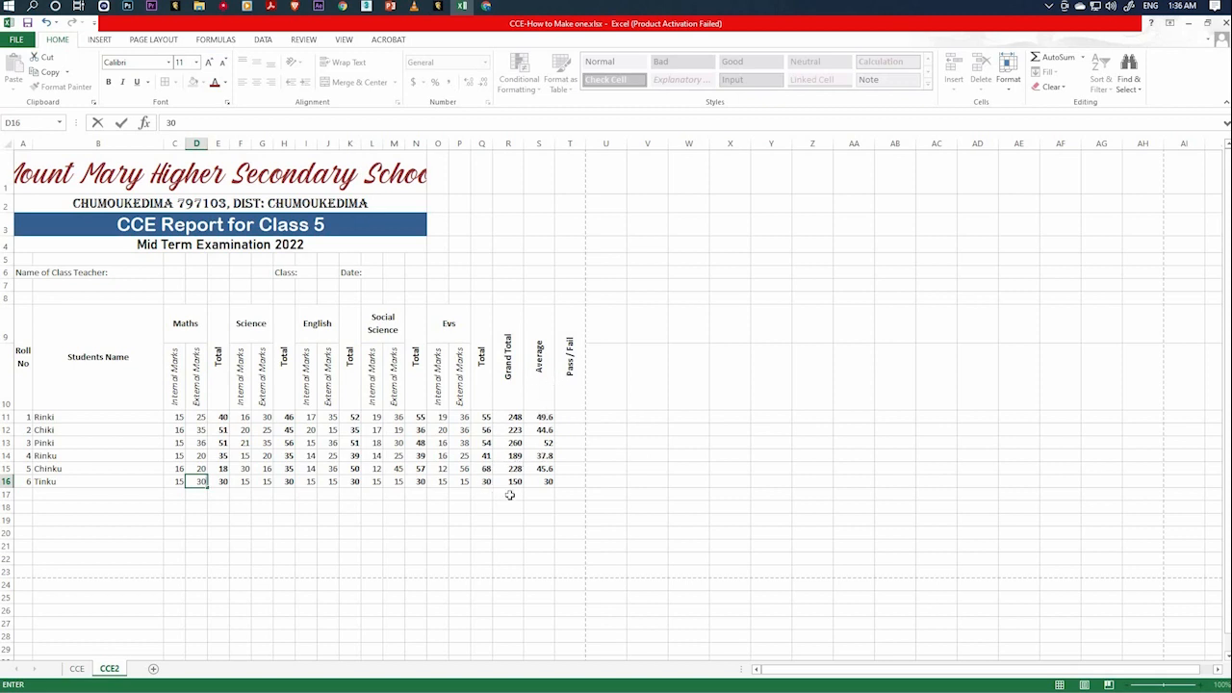
{"action": "key", "text": "Return"}
{"action": "left_click", "coordinate": [543, 481]}
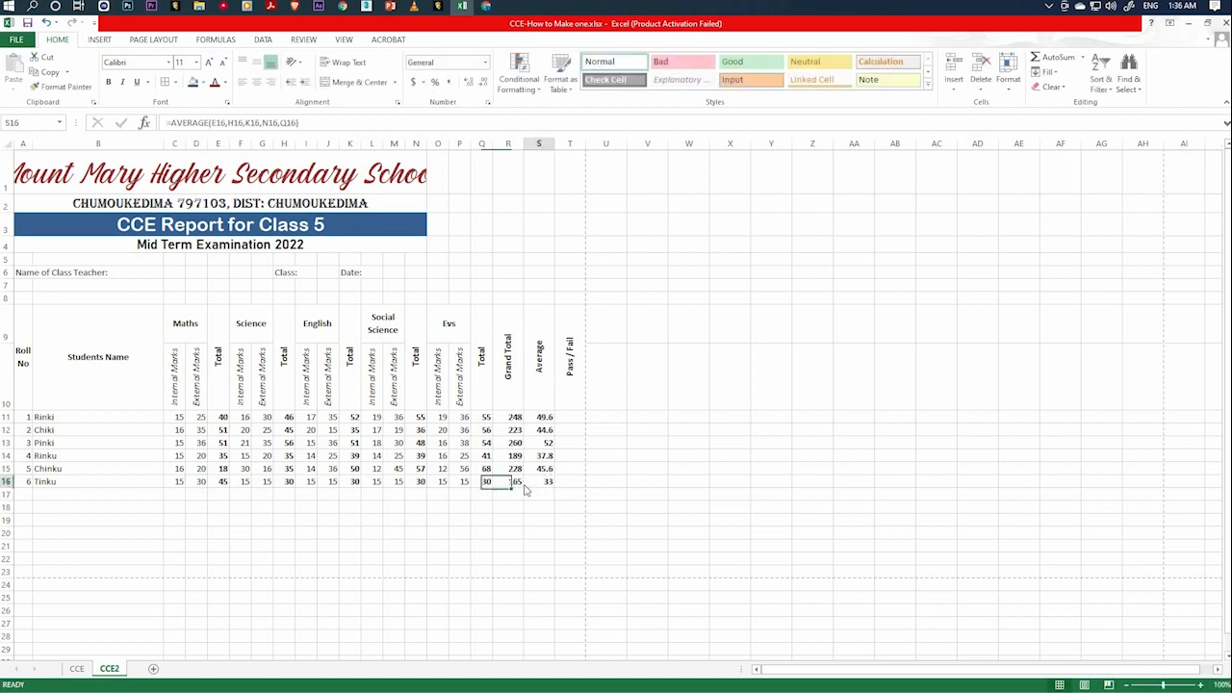
{"action": "left_click", "coordinate": [517, 482]}
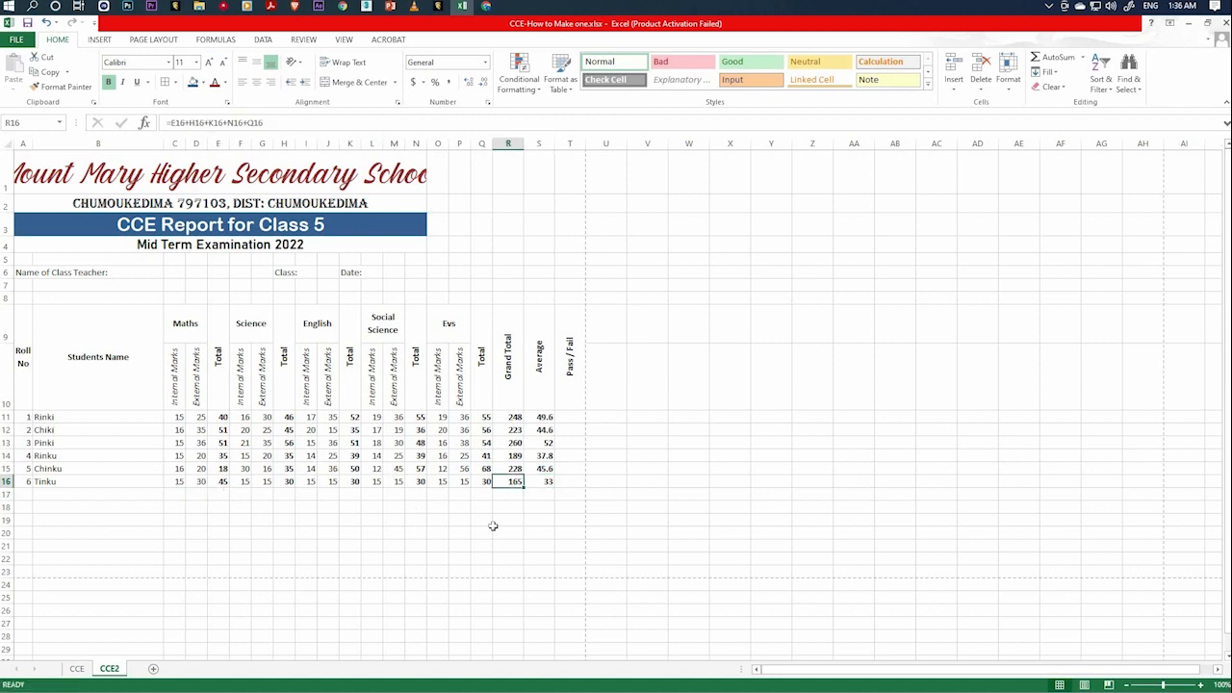
{"action": "left_click", "coordinate": [332, 525]}
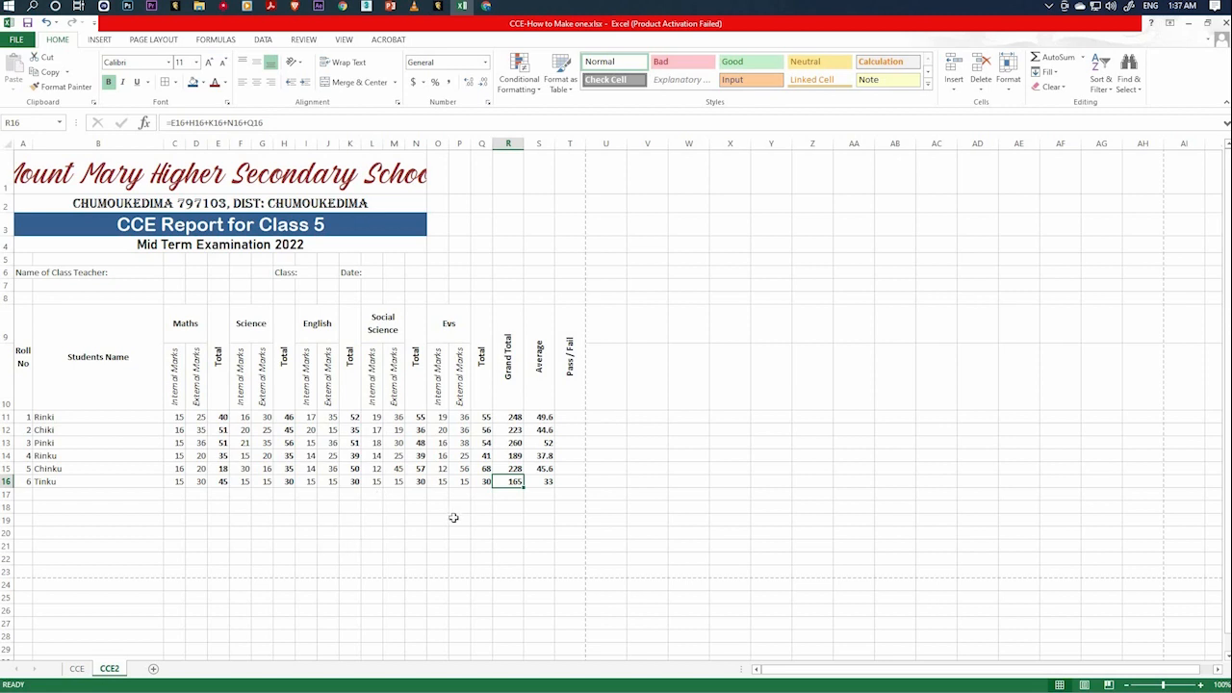
{"action": "left_click", "coordinate": [571, 408]}
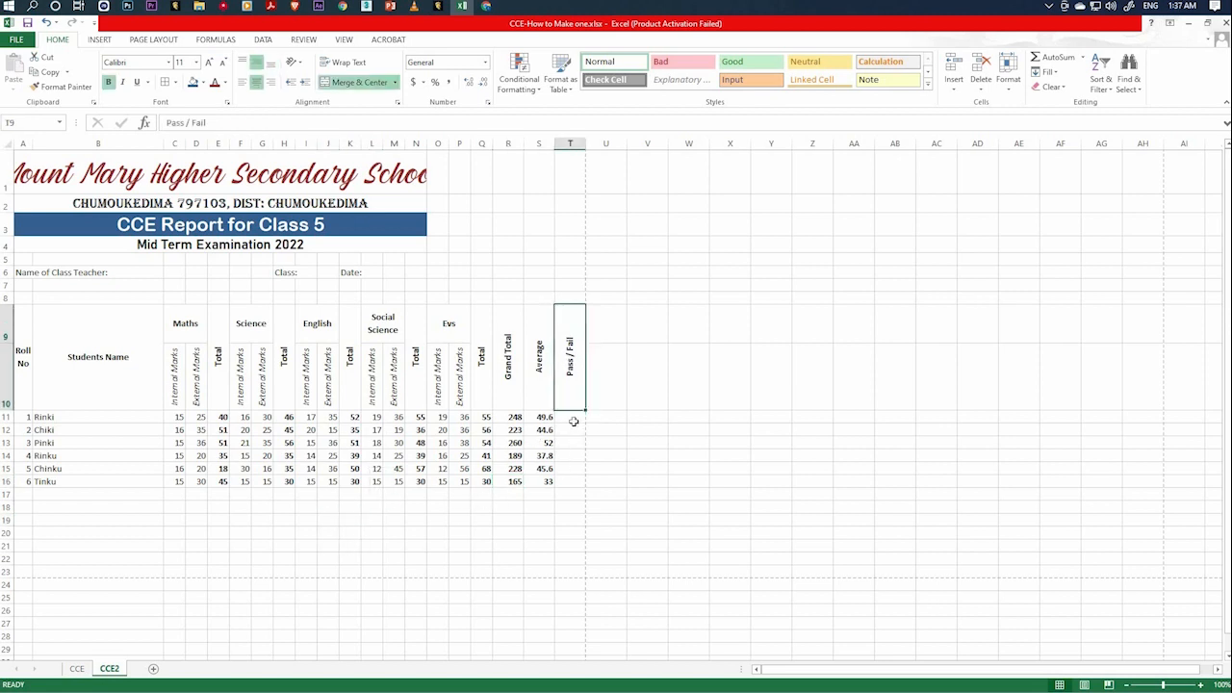
{"action": "left_click", "coordinate": [573, 422]}
{"action": "left_click", "coordinate": [574, 432]}
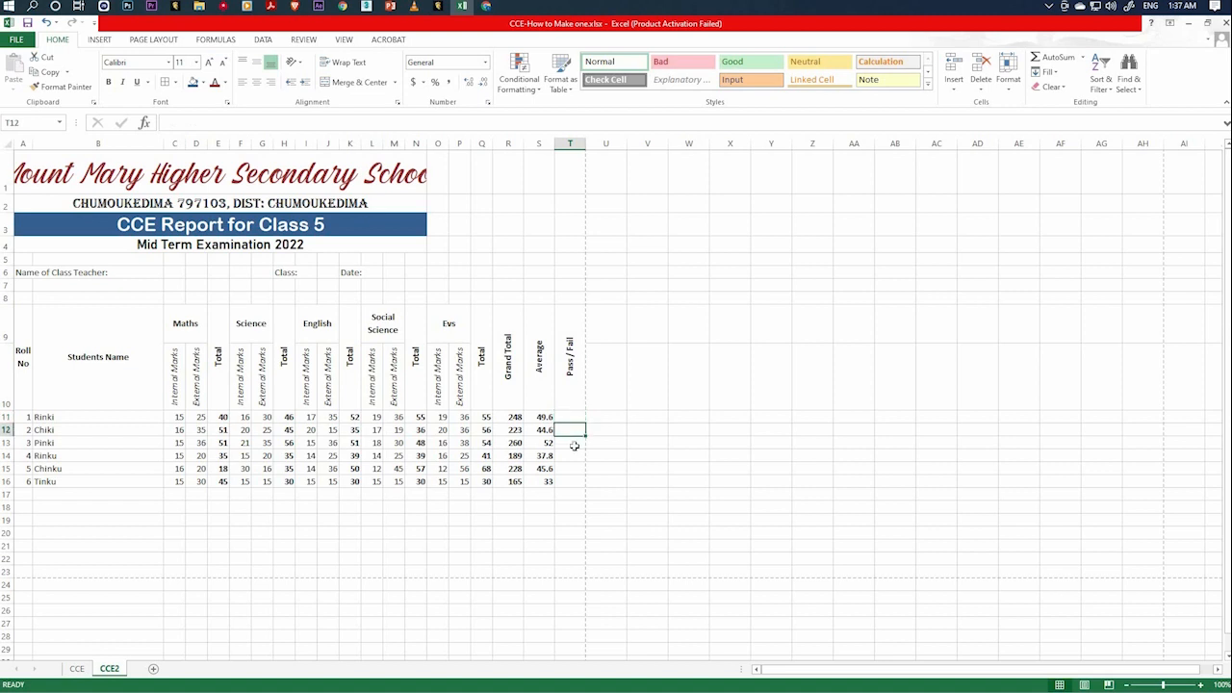
{"action": "left_click", "coordinate": [574, 445]}
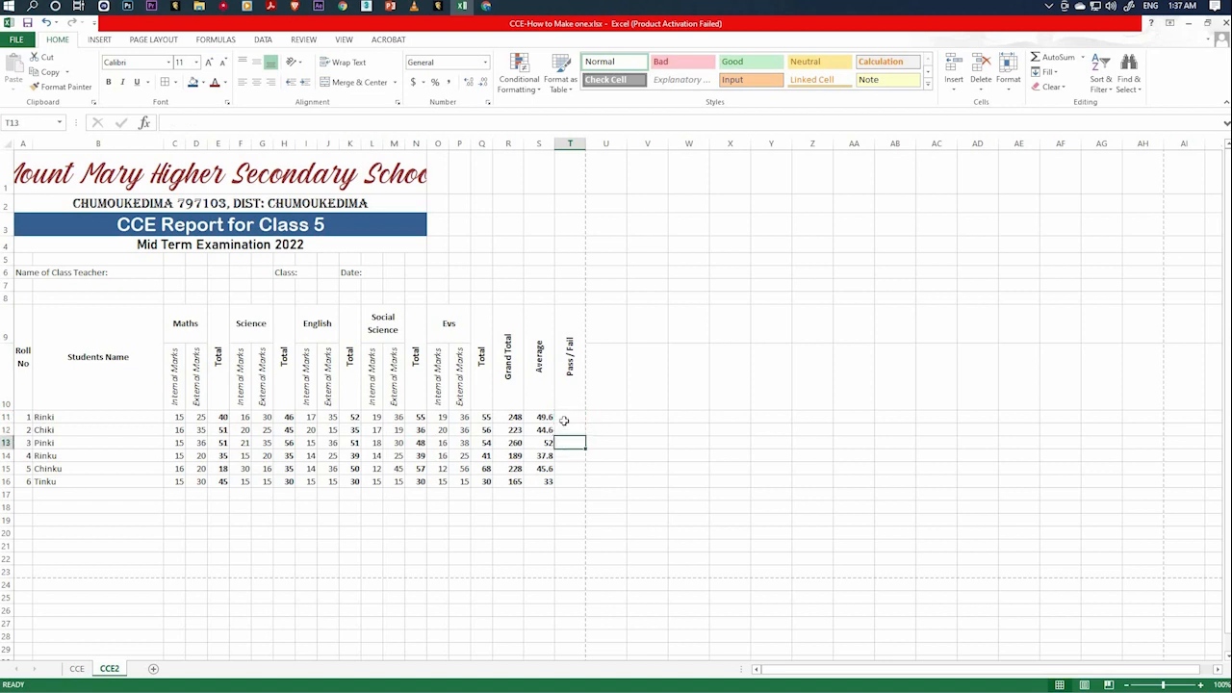
{"action": "left_click", "coordinate": [567, 418]}
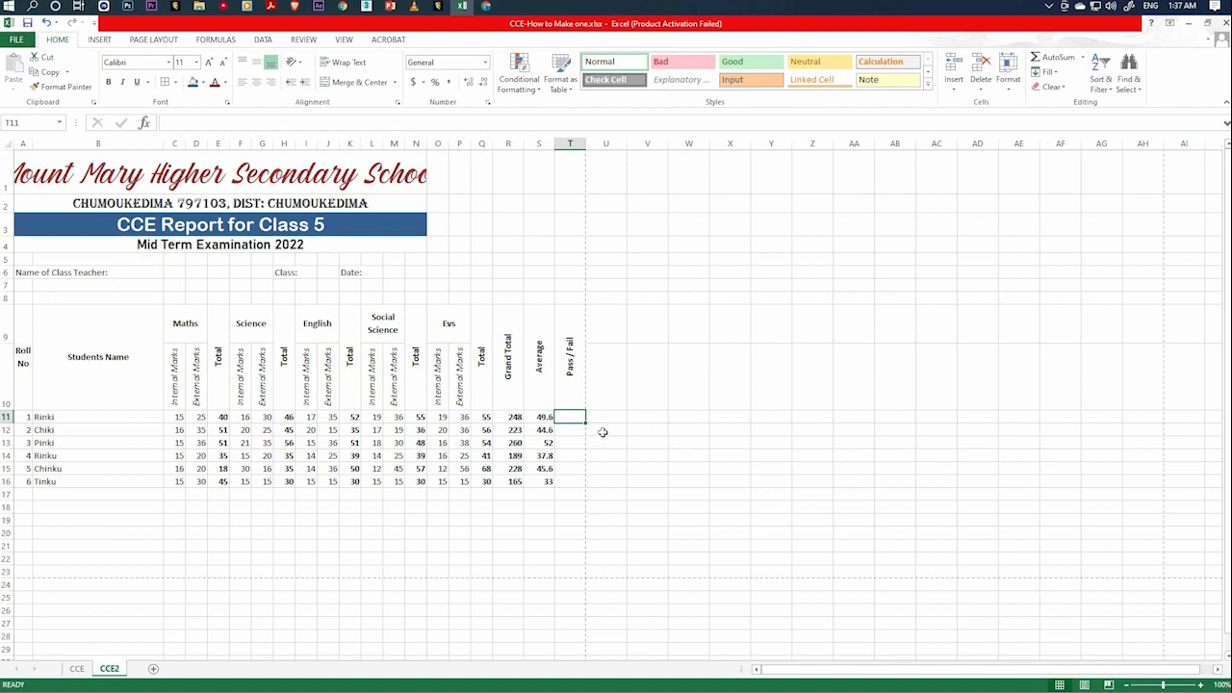
Add the label "Pass Mark:" in K7, below the Date label.
{"action": "left_click", "coordinate": [331, 289]}
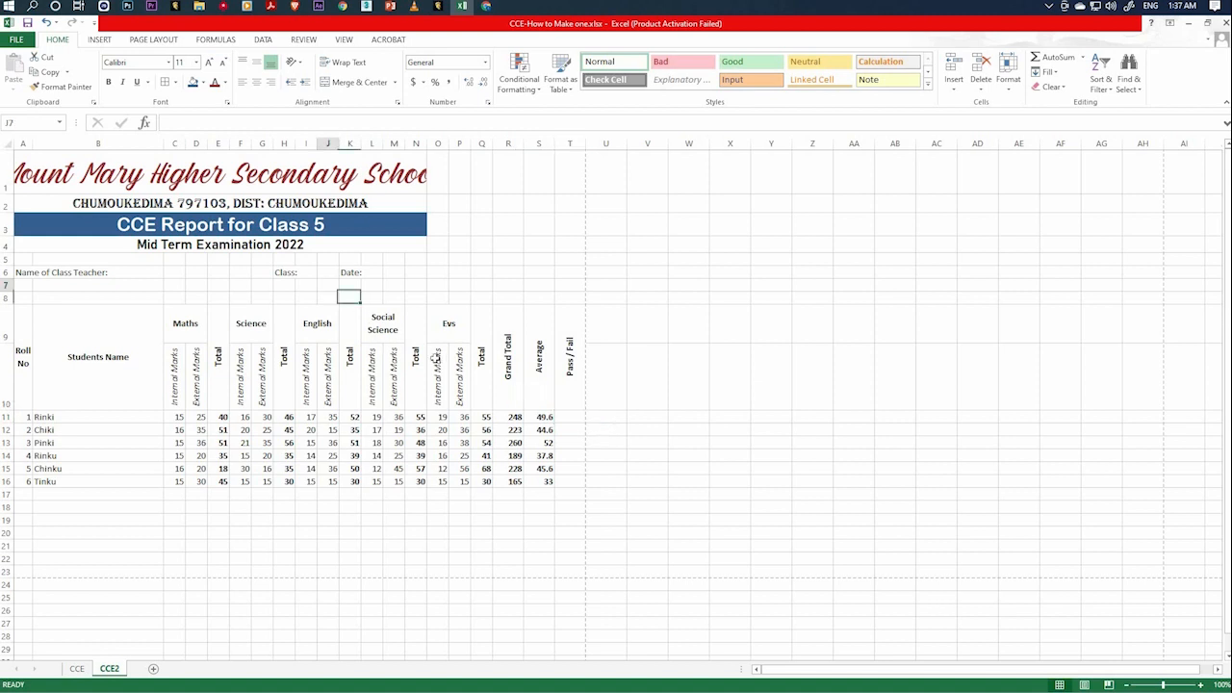
{"action": "left_click", "coordinate": [352, 284]}
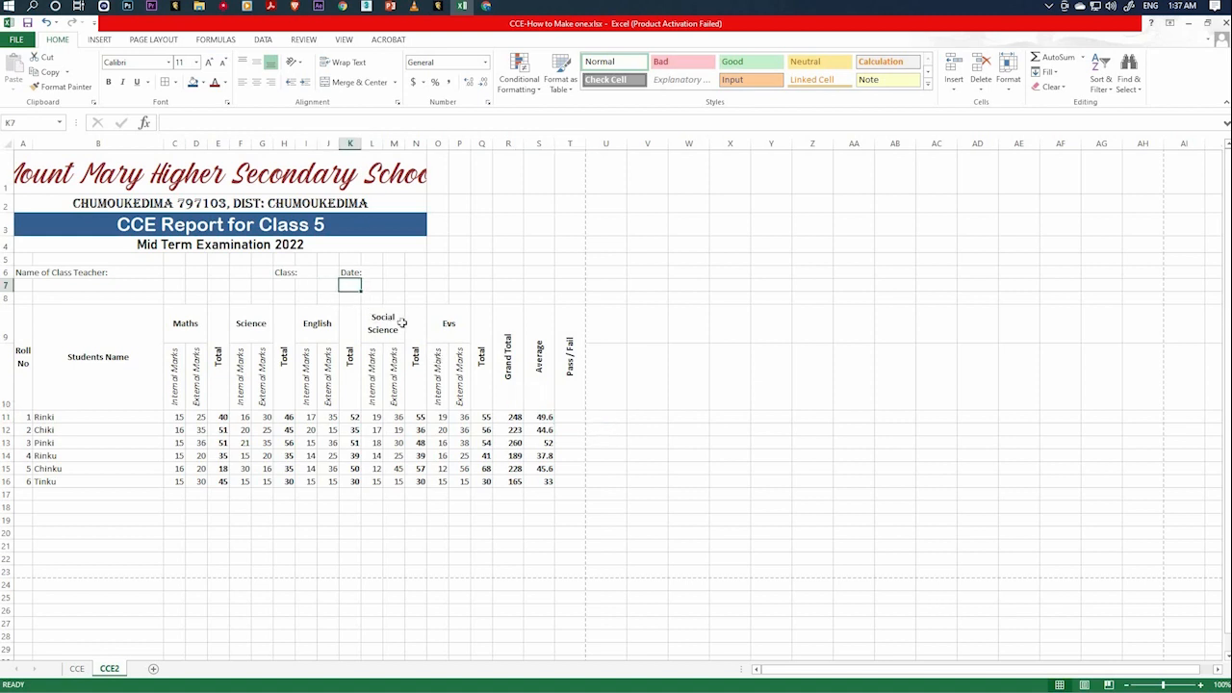
{"action": "type", "text": "Pass"}
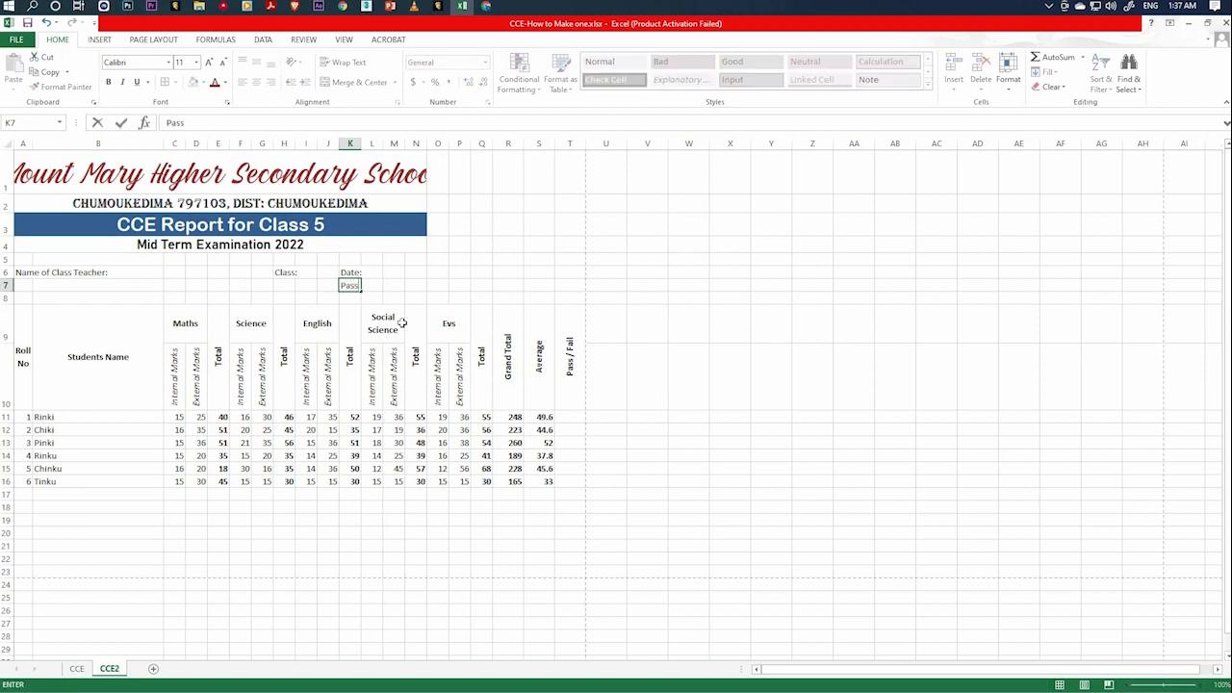
{"action": "type", "text": " Mark:"}
{"action": "left_click", "coordinate": [393, 286]}
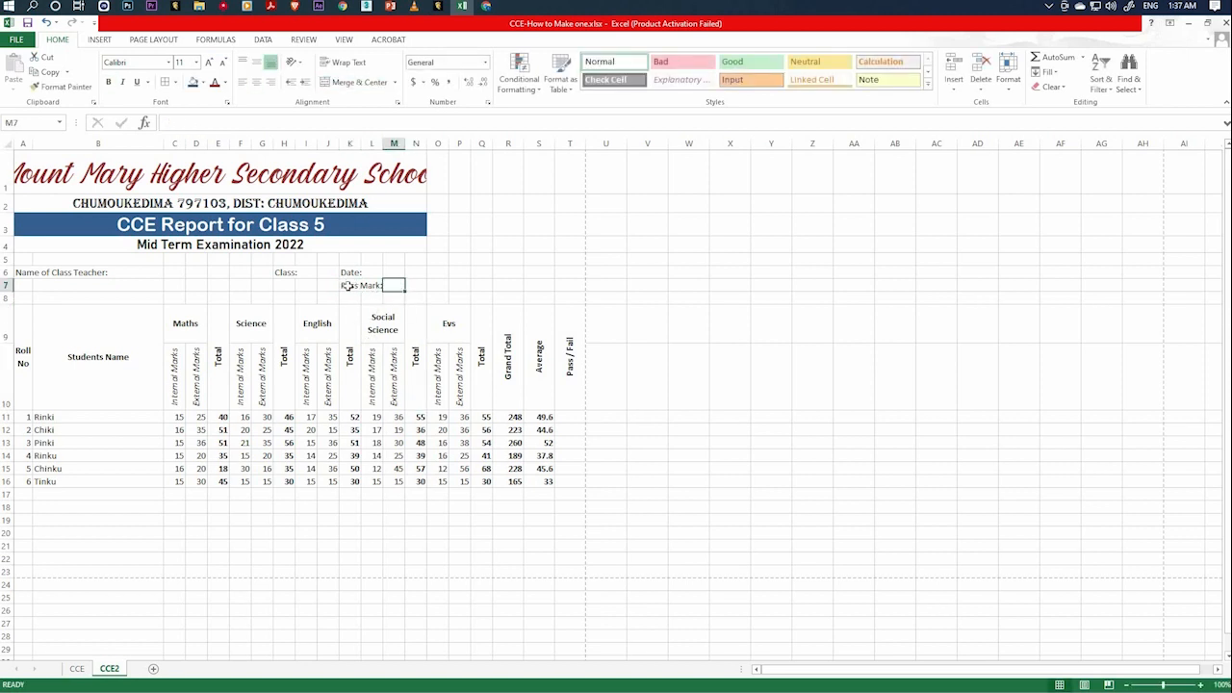
Merge and center the Pass Mark label across K7:L7 and make it bold.
{"action": "left_click", "coordinate": [356, 287]}
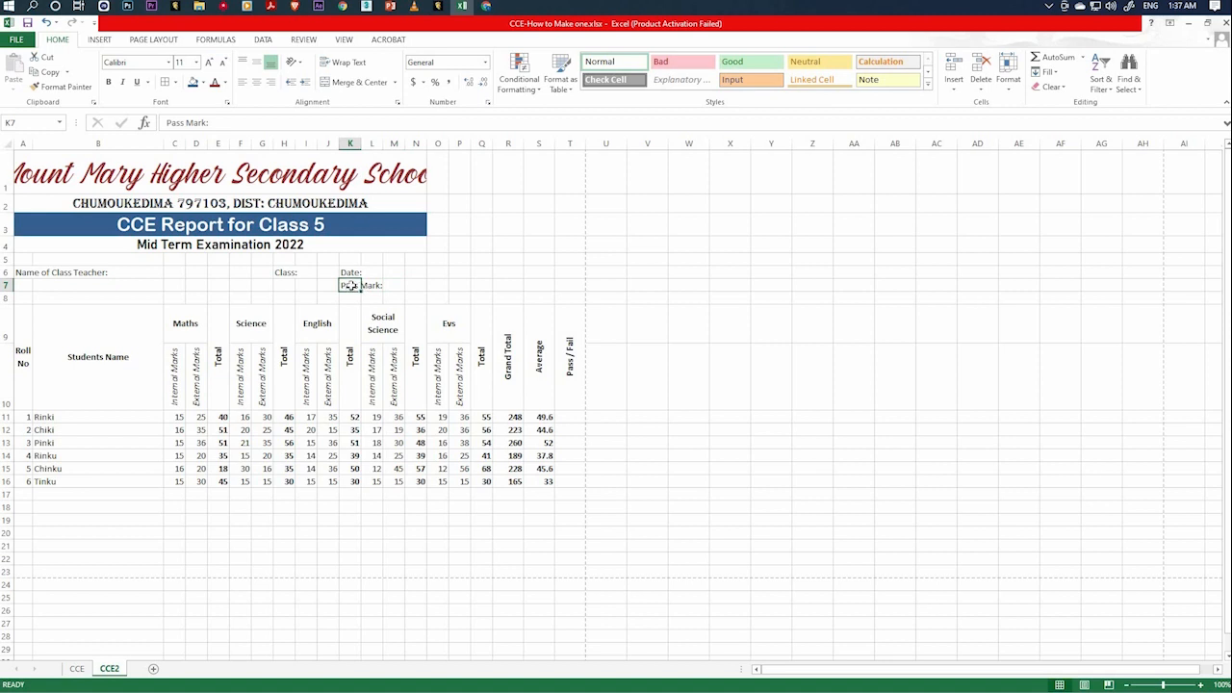
{"action": "left_click_drag", "start_coordinate": [358, 286], "coordinate": [377, 286]}
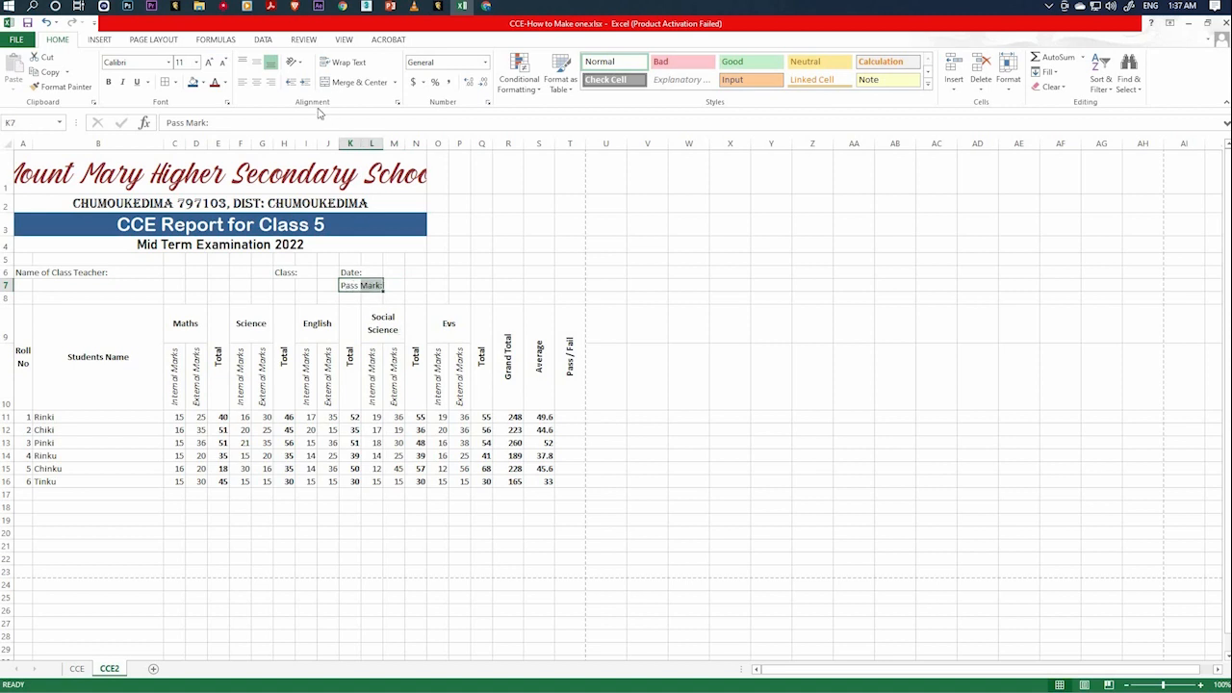
{"action": "left_click", "coordinate": [353, 82]}
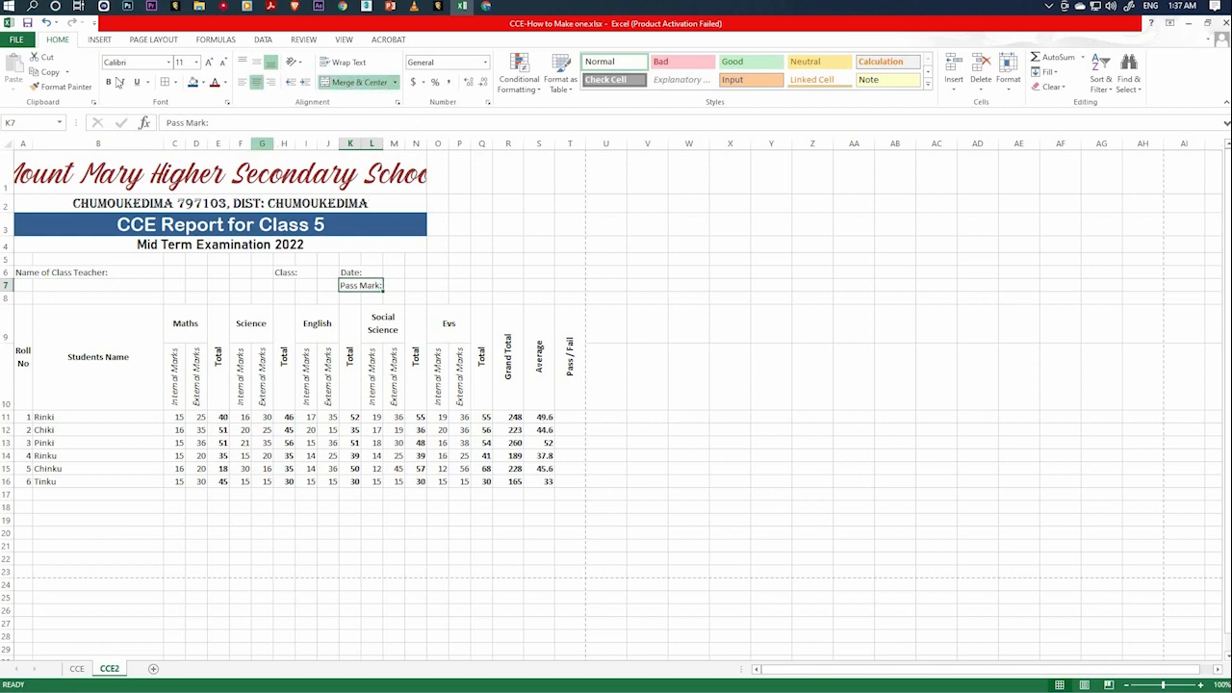
{"action": "left_click", "coordinate": [110, 81]}
{"action": "left_click", "coordinate": [350, 275]}
{"action": "left_click", "coordinate": [371, 285]}
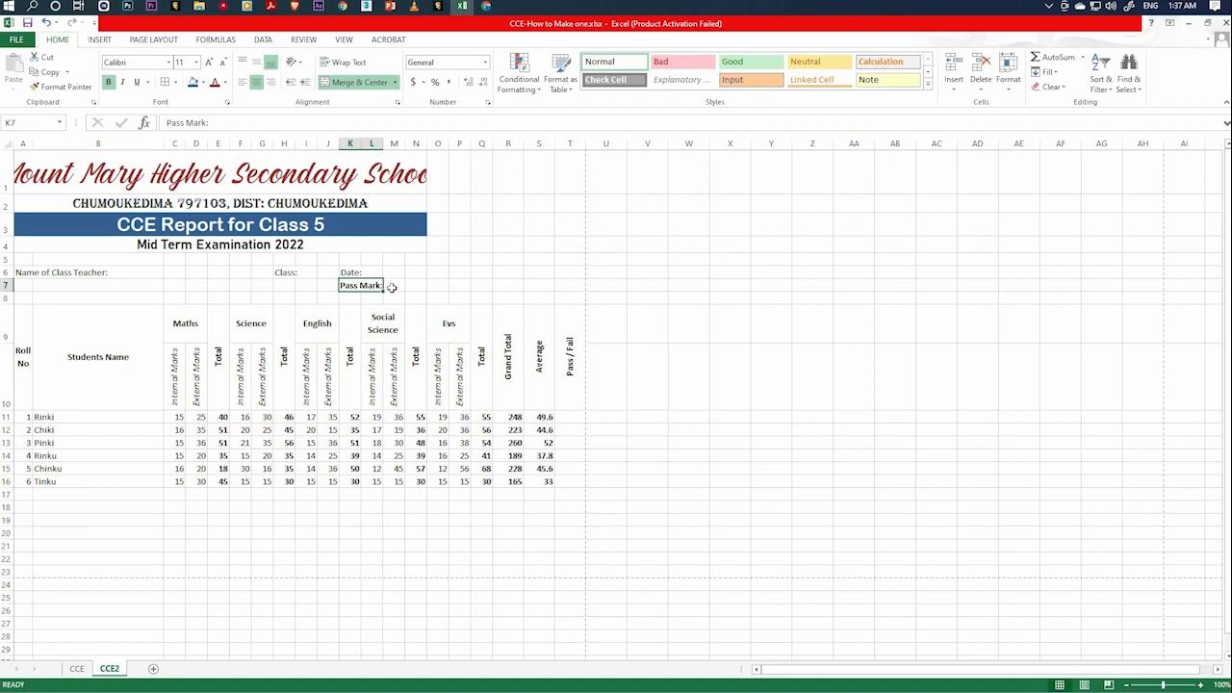
Enter 220 as the pass mark in M7 and make it bold.
{"action": "left_click", "coordinate": [394, 286]}
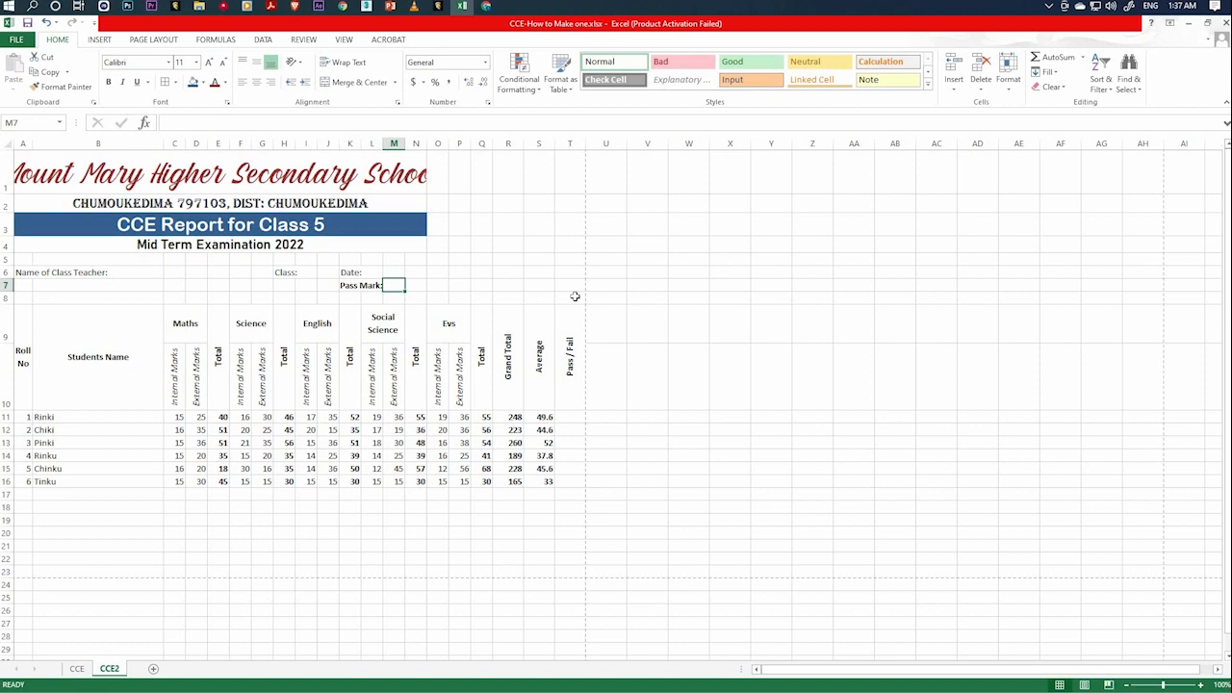
{"action": "type", "text": "22"}
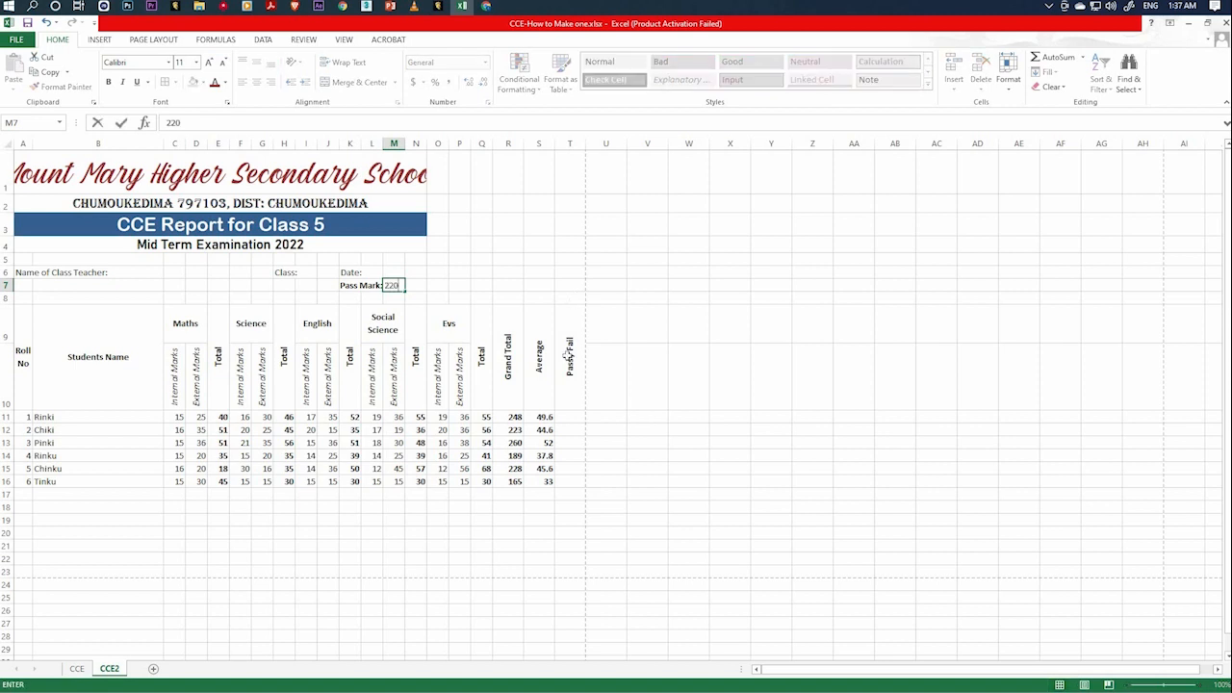
{"action": "type", "text": "0"}
{"action": "key", "text": "ctrl+Return"}
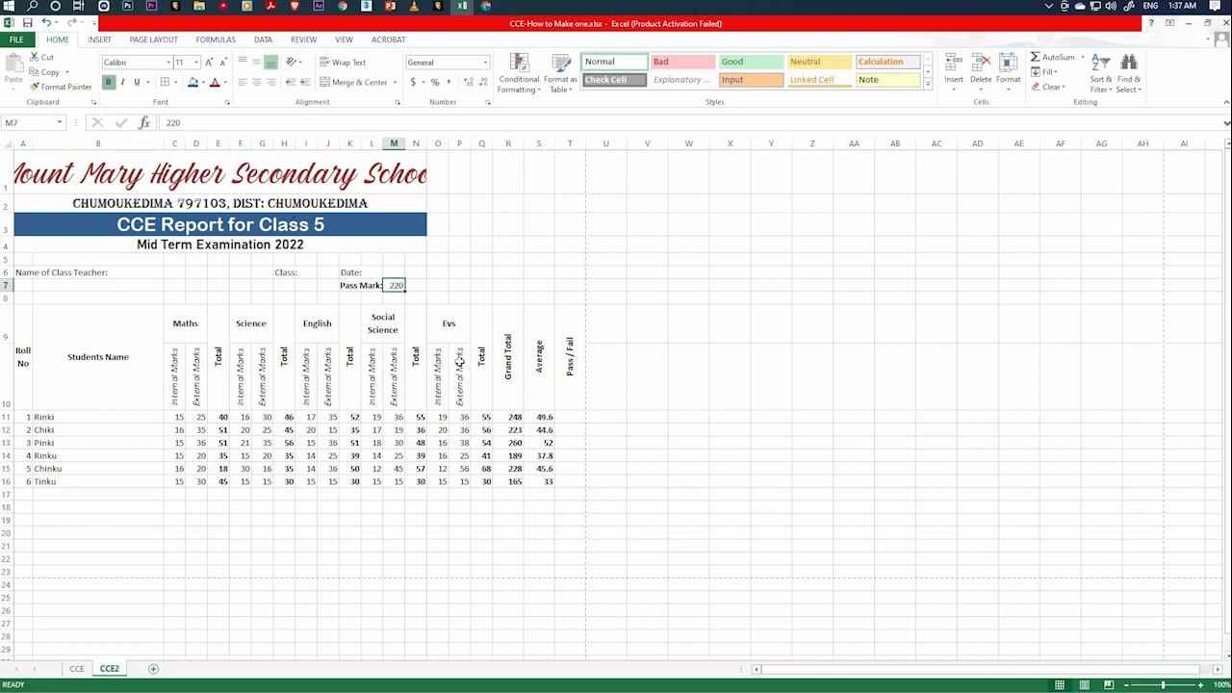
Enter "Pass" in N7 beside the pass mark and "Fail" in N8 below it.
{"action": "left_click", "coordinate": [420, 285]}
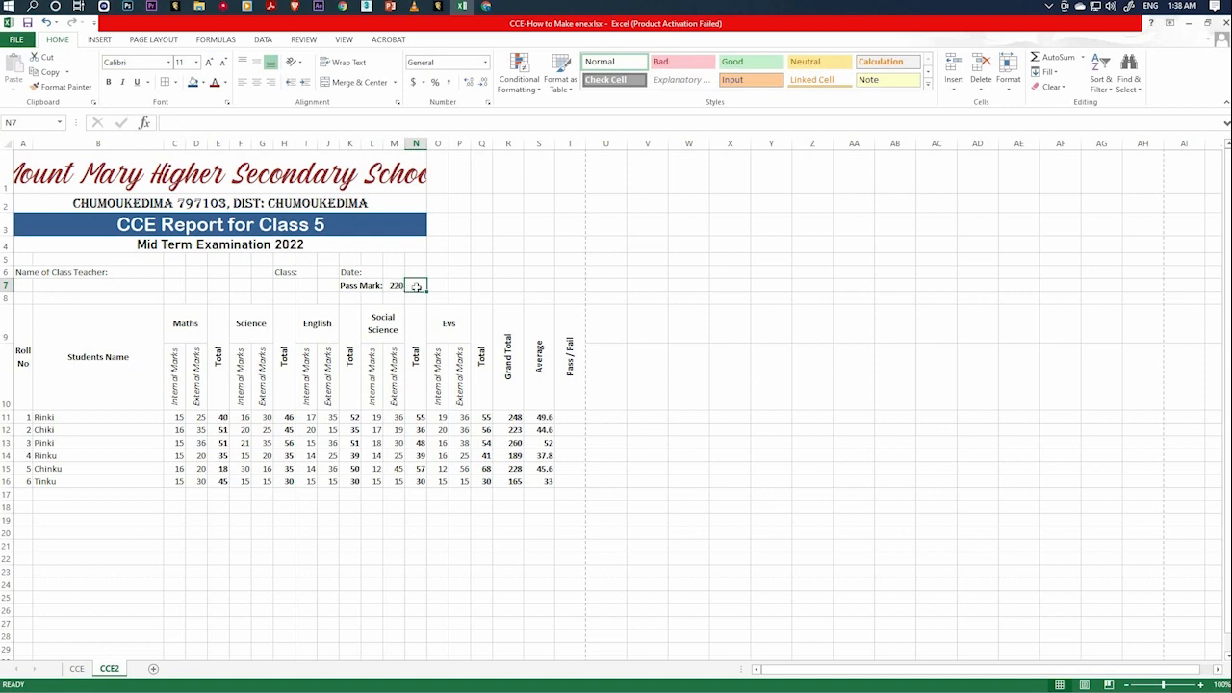
{"action": "type", "text": "P"}
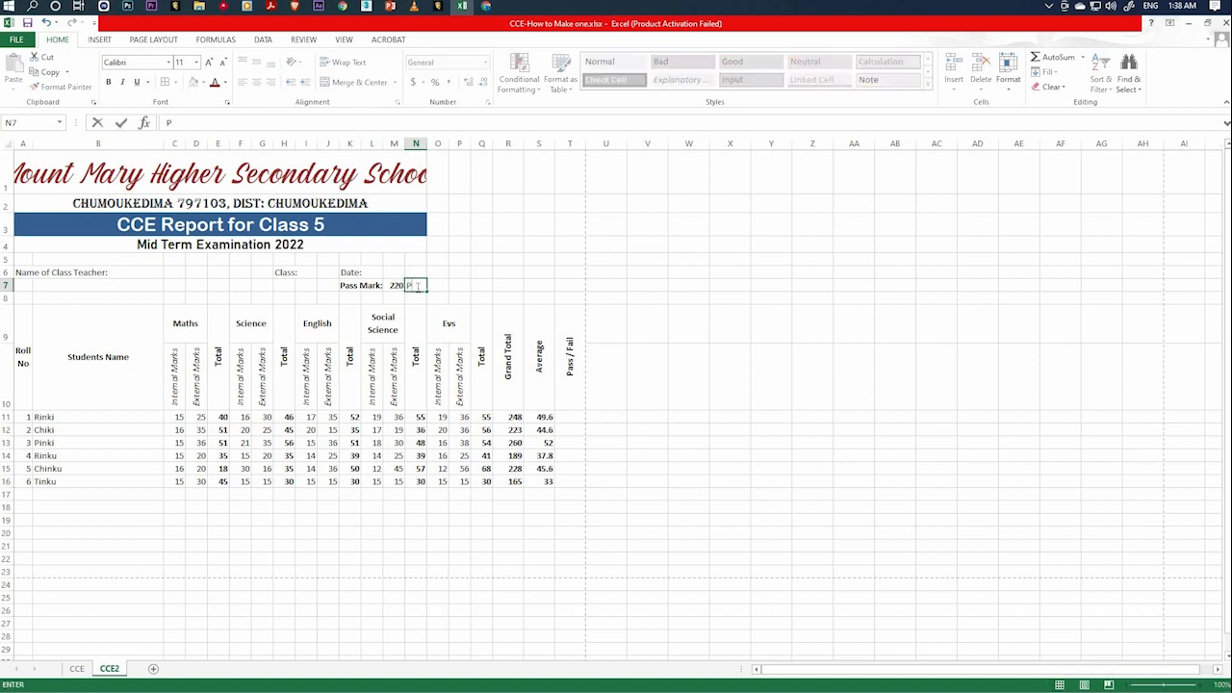
{"action": "type", "text": "ass"}
{"action": "key", "text": "Return"}
{"action": "type", "text": "F"}
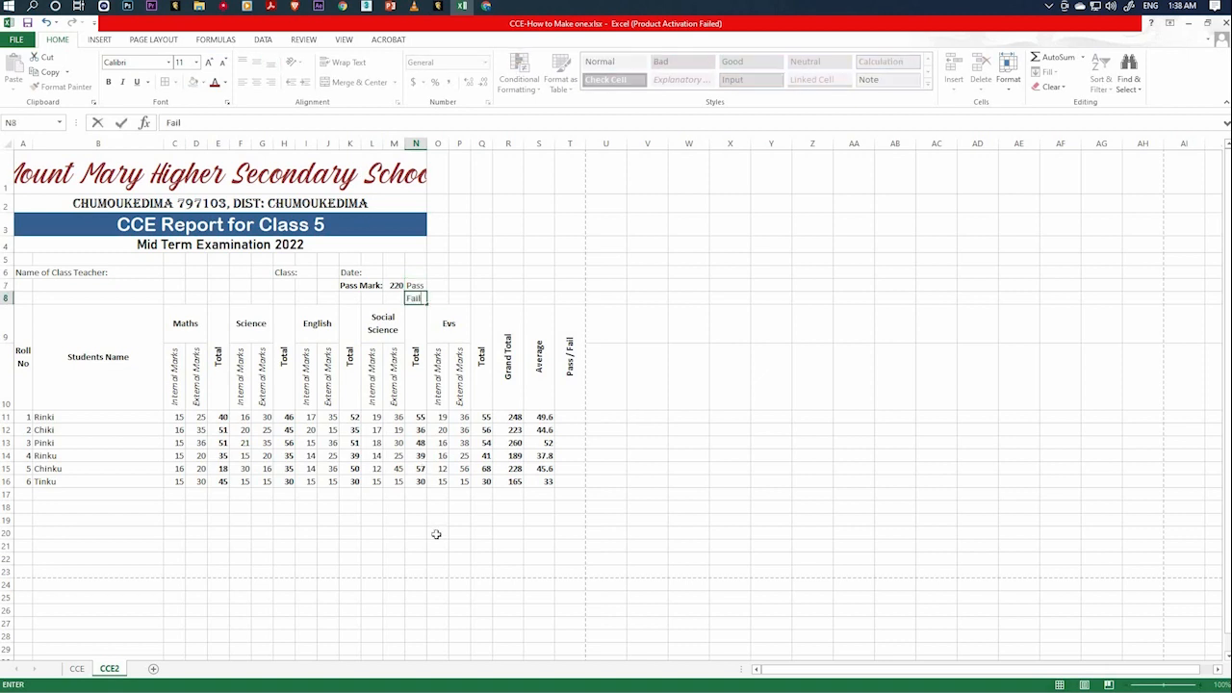
{"action": "type", "text": "ail"}
{"action": "left_click", "coordinate": [436, 535]}
Make the Pass and Fail labels in N7:N8 bold.
{"action": "left_click_drag", "start_coordinate": [417, 299], "coordinate": [423, 281]}
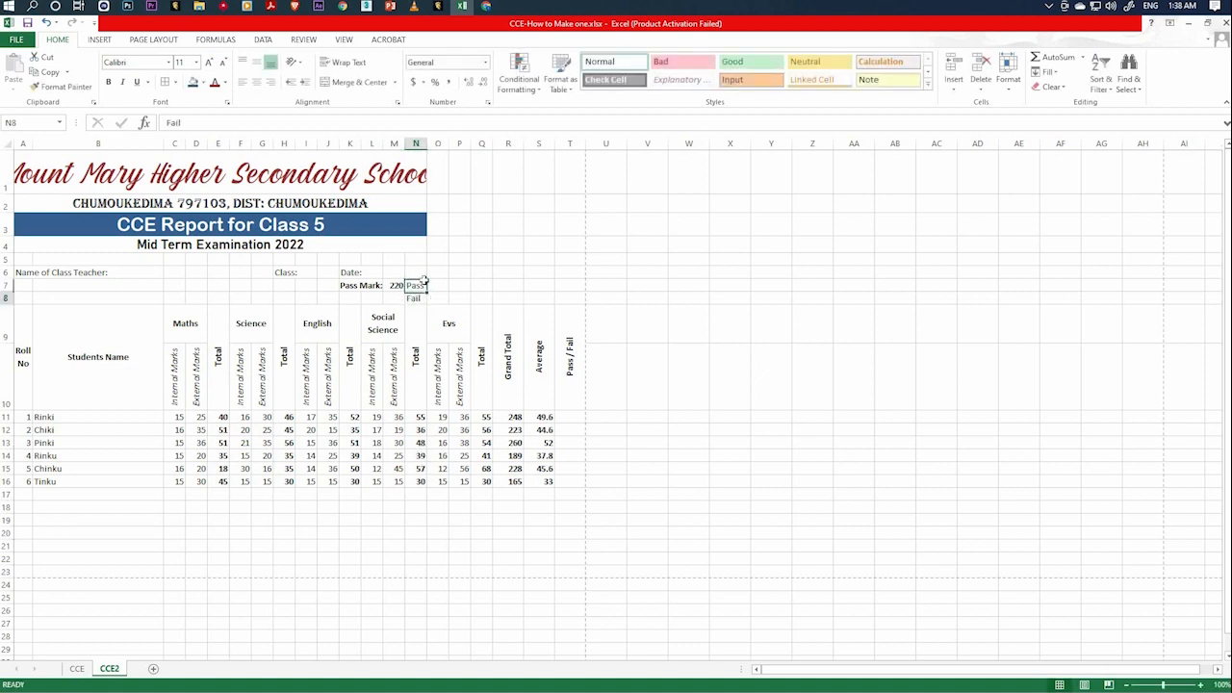
{"action": "left_click", "coordinate": [416, 286]}
{"action": "key", "text": "shift+Down"}
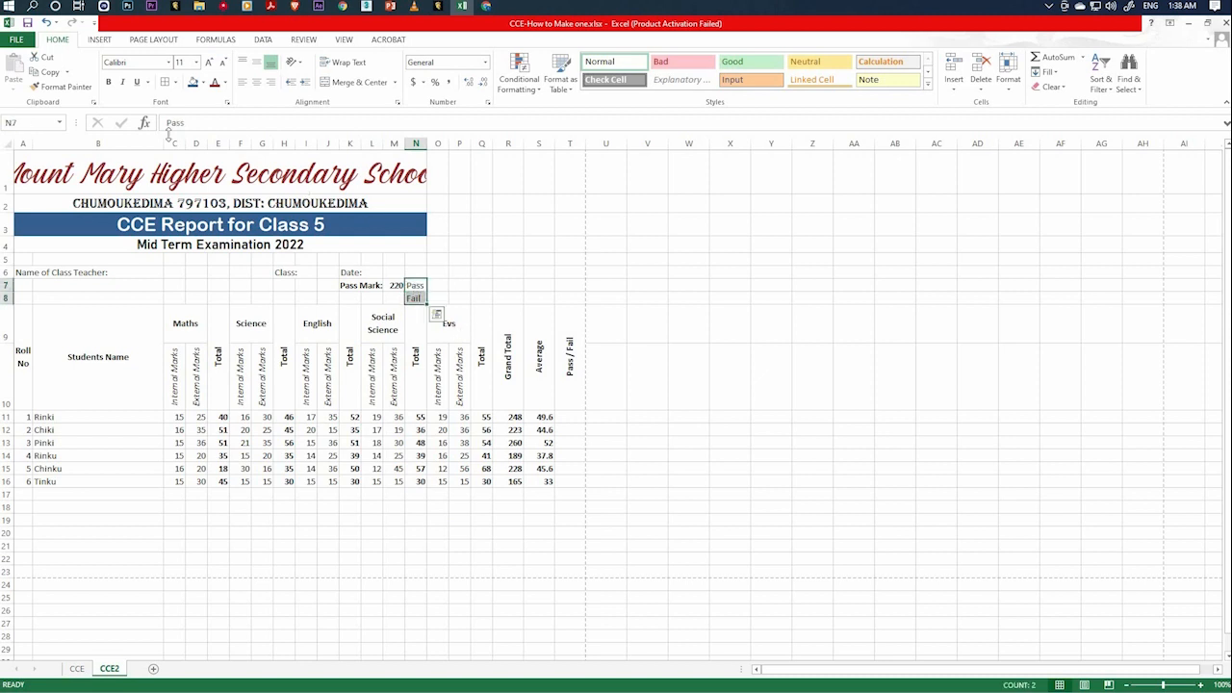
{"action": "left_click", "coordinate": [109, 82]}
{"action": "left_click", "coordinate": [415, 520]}
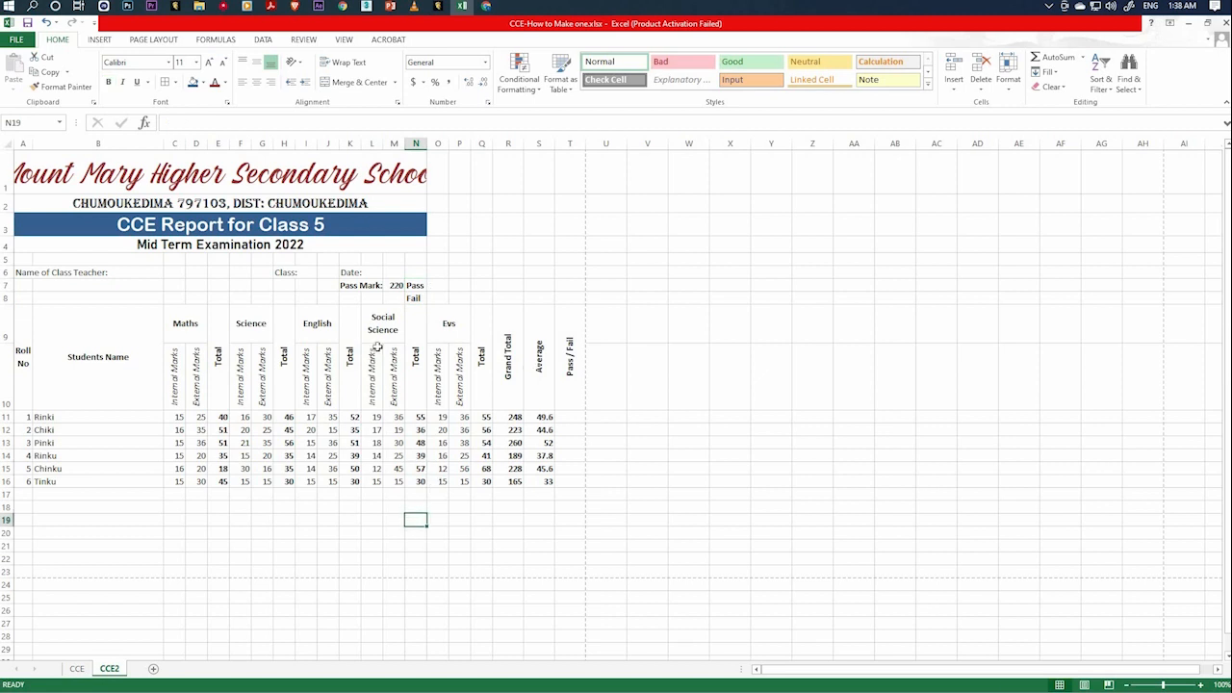
{"action": "left_click", "coordinate": [414, 299]}
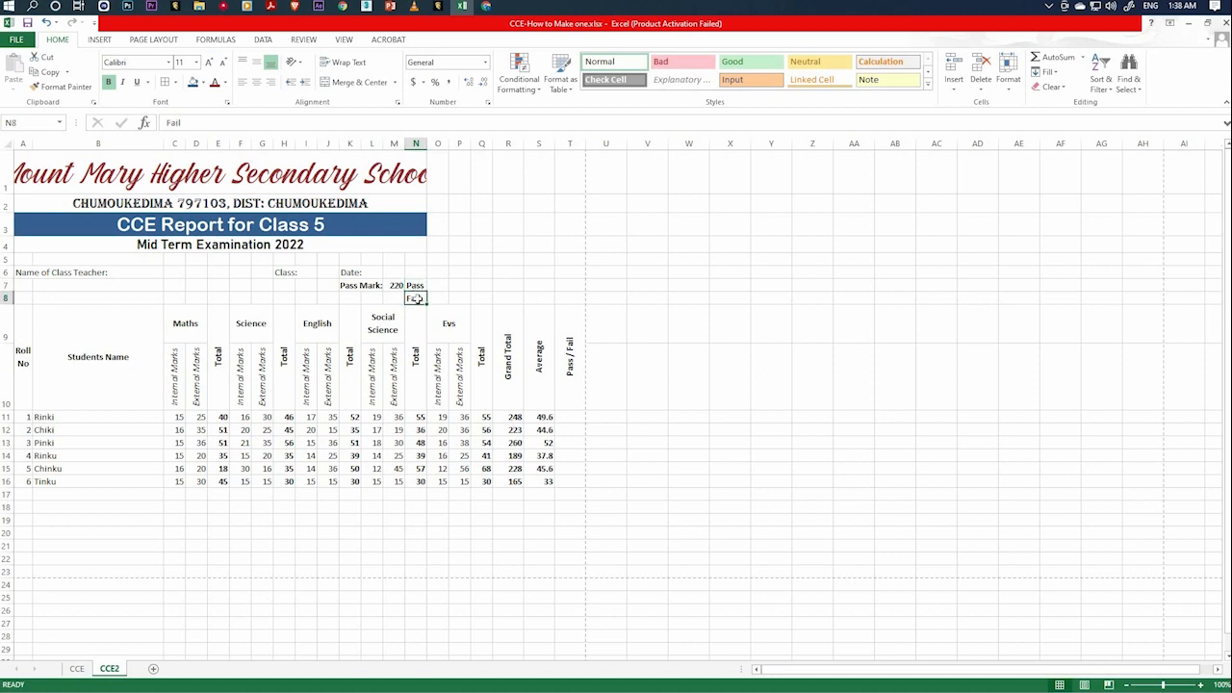
{"action": "left_click", "coordinate": [416, 287]}
{"action": "left_click", "coordinate": [418, 299]}
{"action": "left_click", "coordinate": [418, 288]}
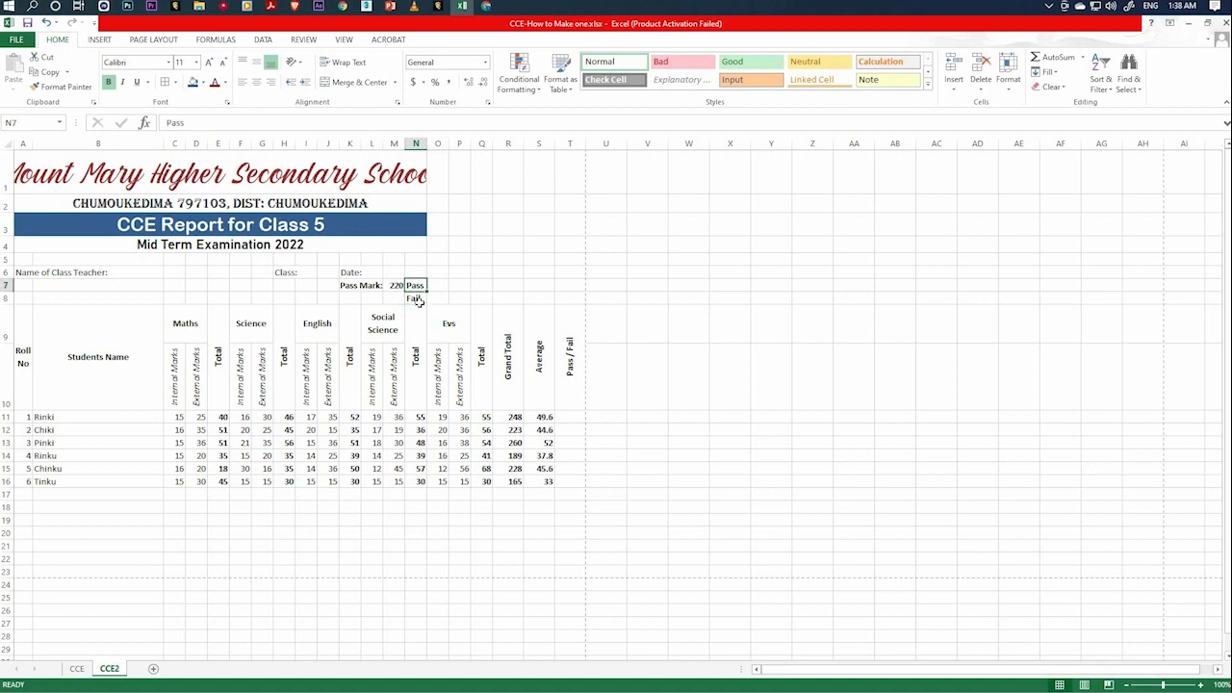
{"action": "left_click", "coordinate": [419, 301]}
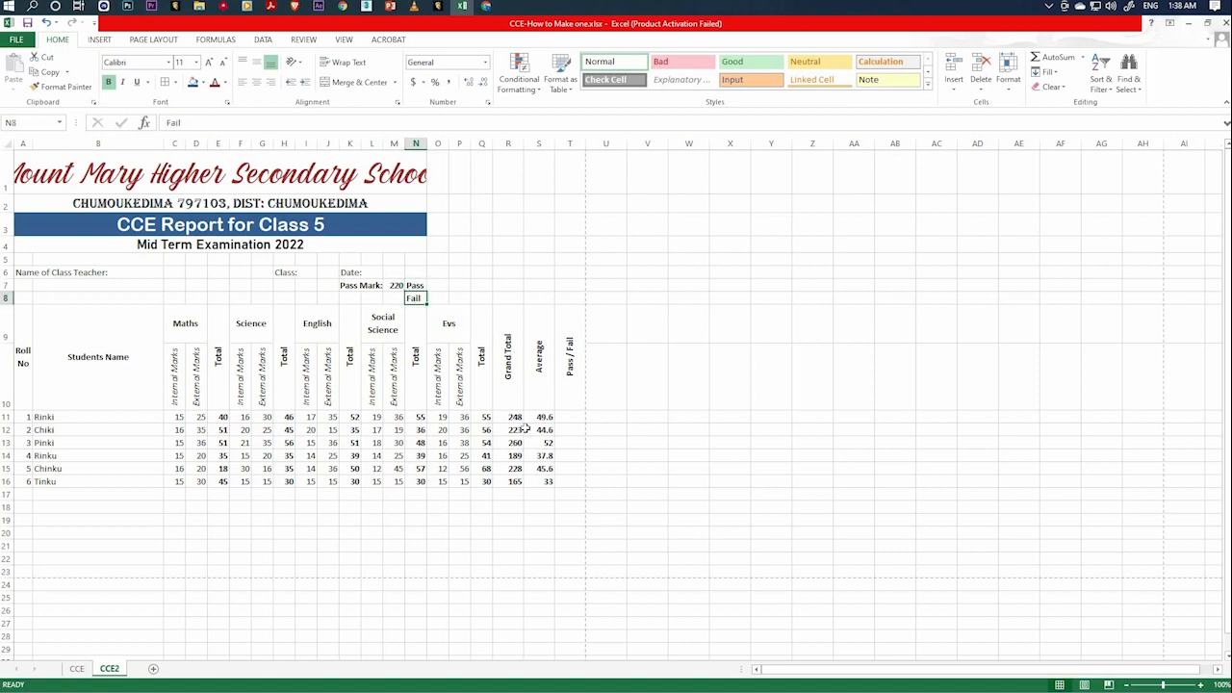
{"action": "left_click", "coordinate": [392, 285]}
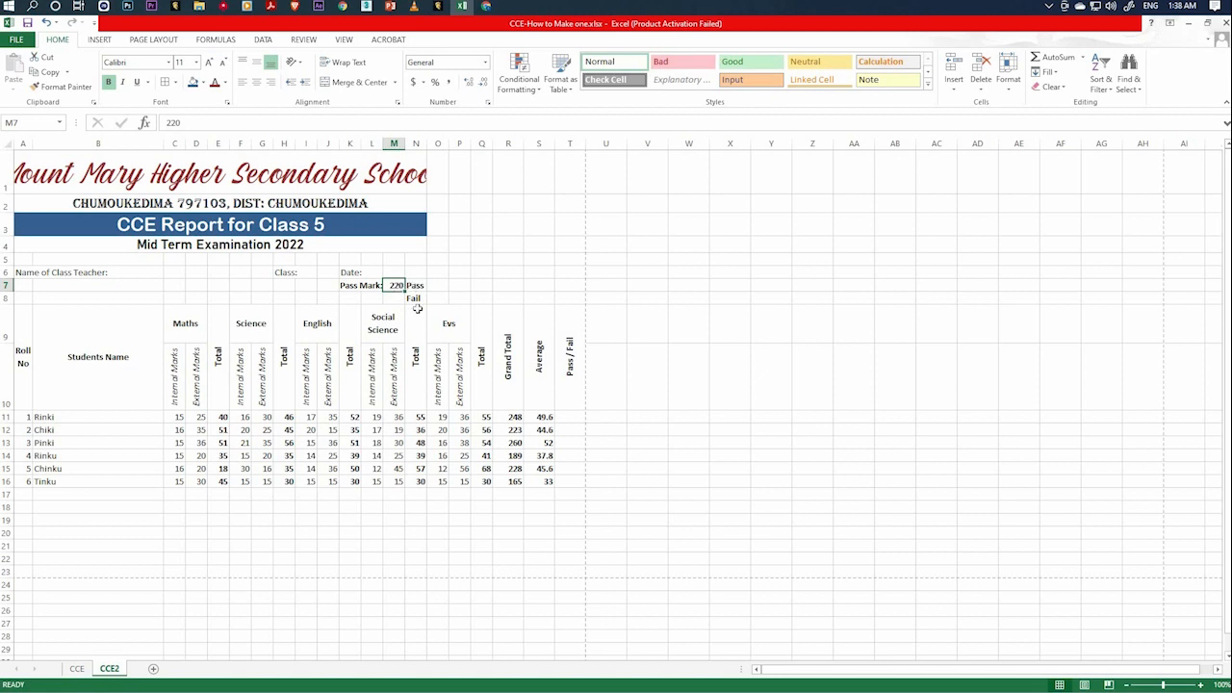
{"action": "left_click_drag", "start_coordinate": [414, 301], "coordinate": [417, 301]}
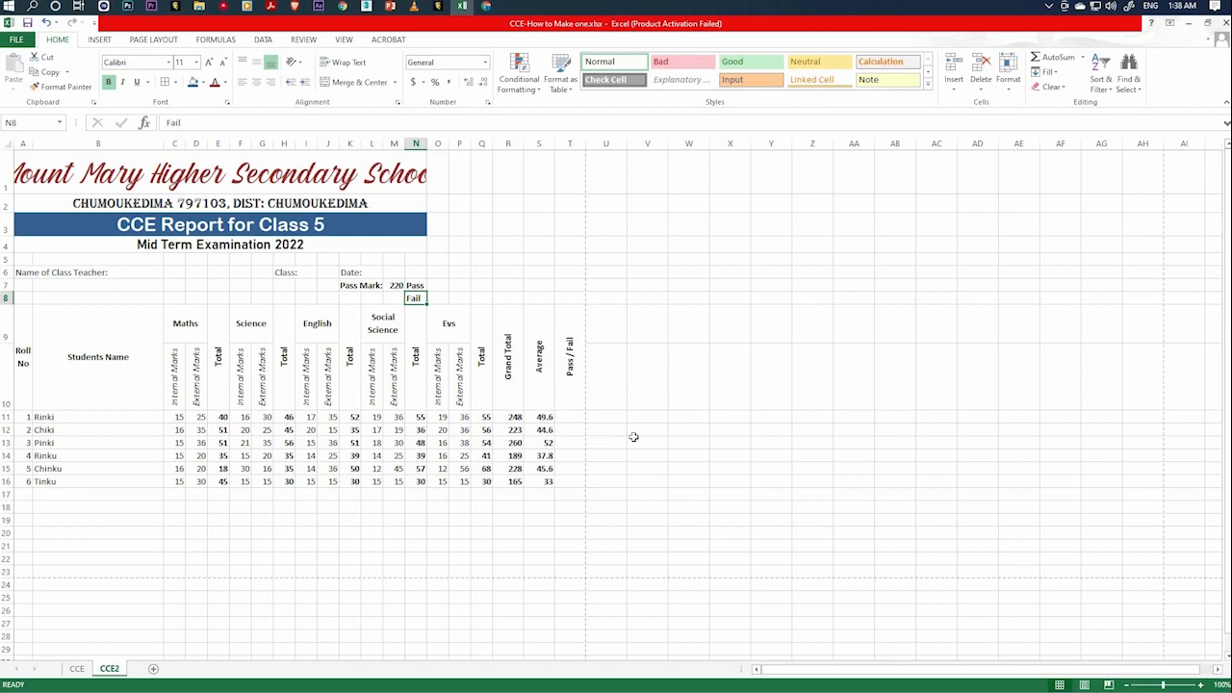
Enter the formula =IF(R11>M7,N7,N8) in T11 to grade roll number 1's grand total against the pass mark.
{"action": "left_click", "coordinate": [567, 419]}
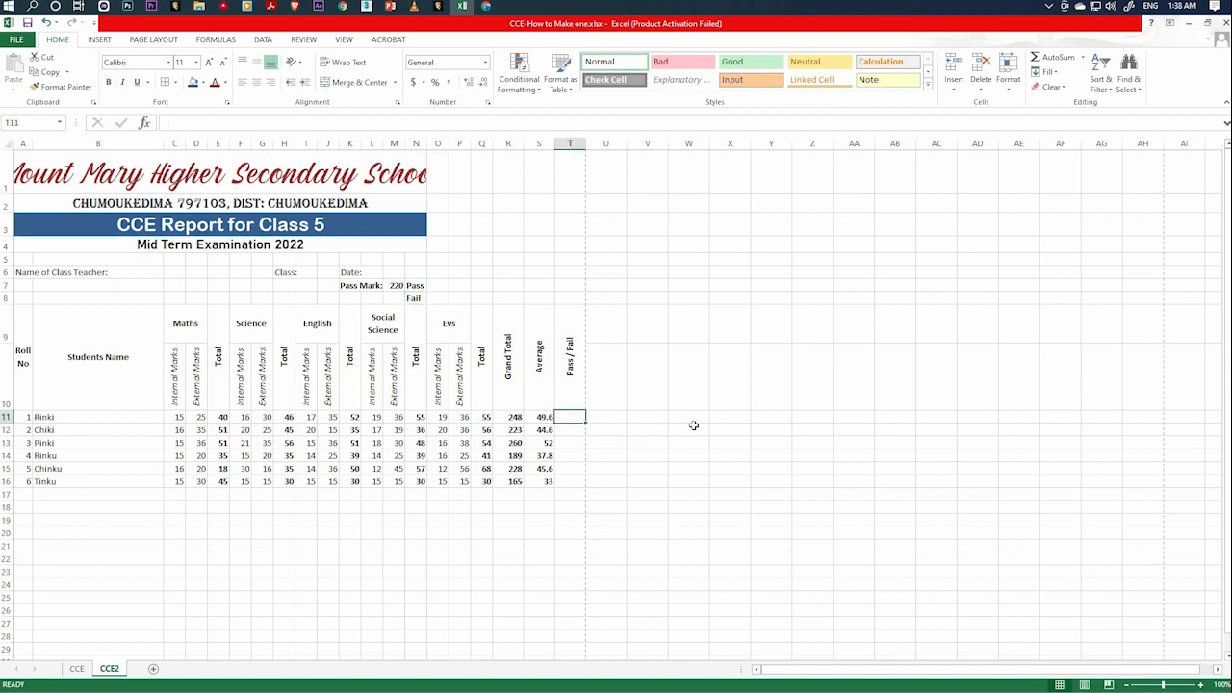
{"action": "type", "text": "="}
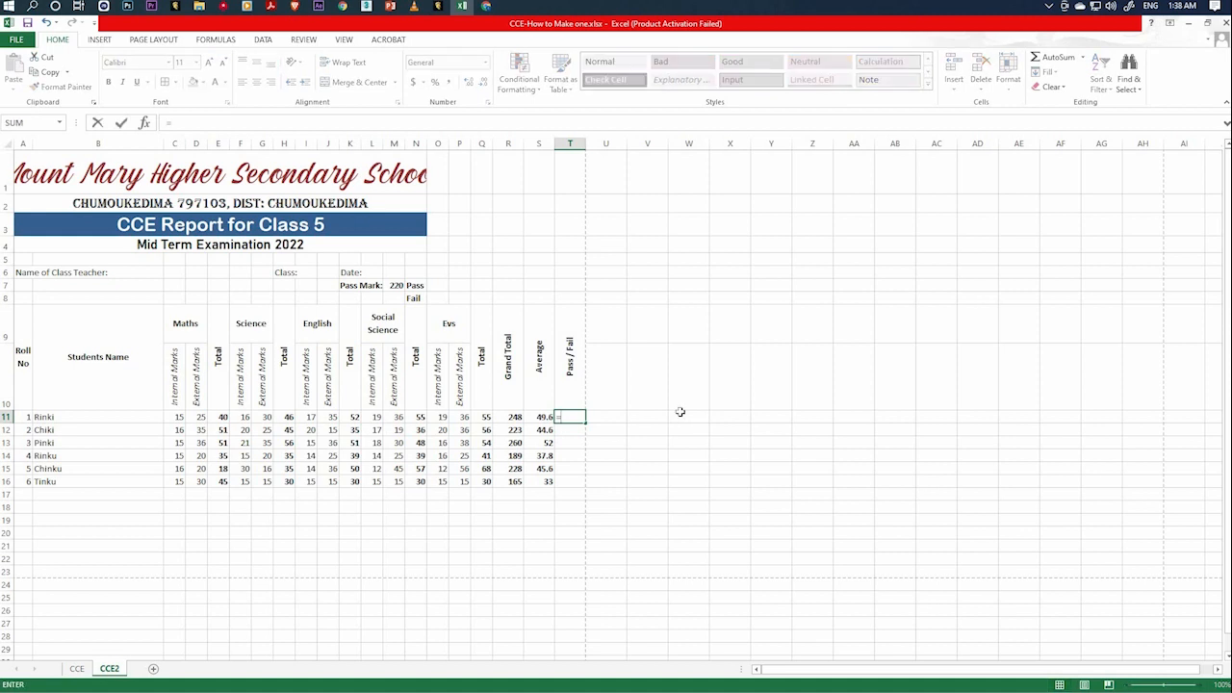
{"action": "type", "text": "if"}
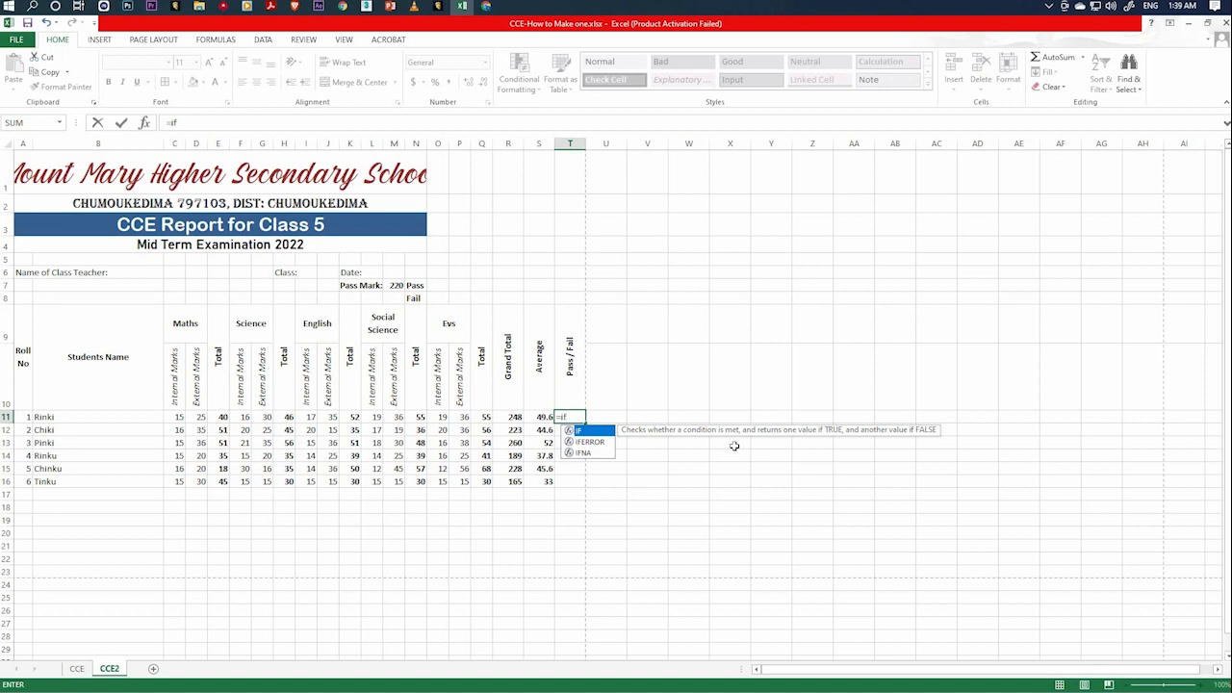
{"action": "type", "text": "("}
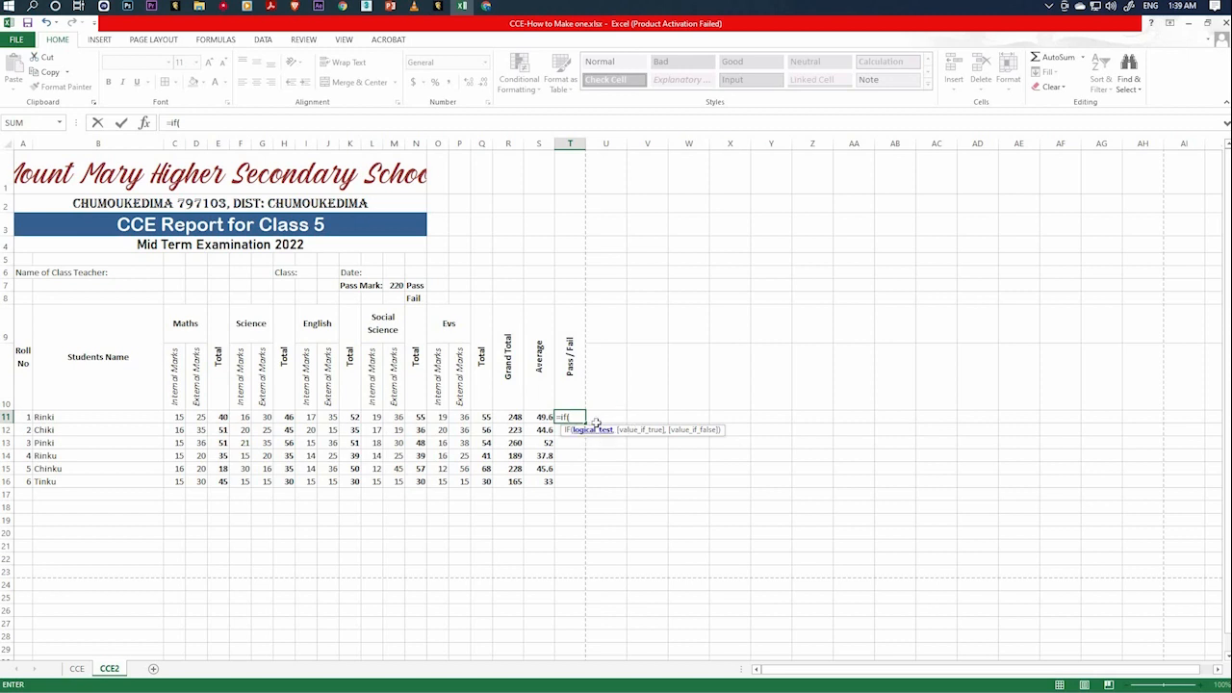
{"action": "left_click", "coordinate": [515, 417]}
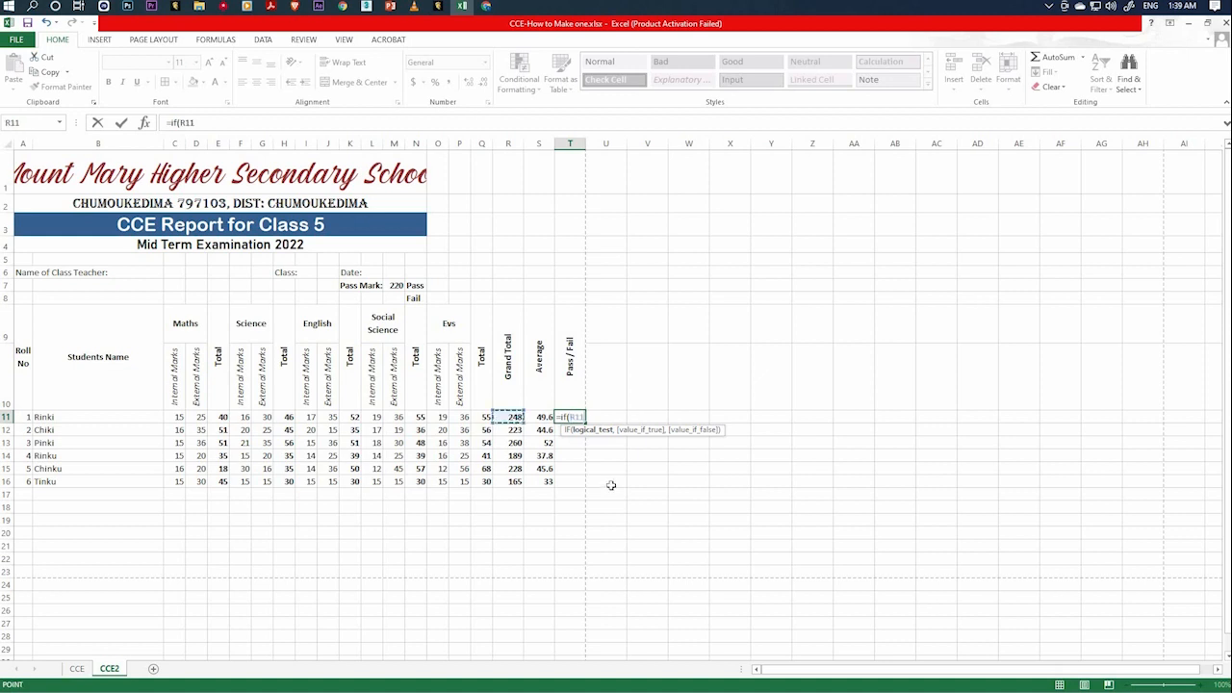
{"action": "type", "text": ">"}
{"action": "left_click", "coordinate": [396, 287]}
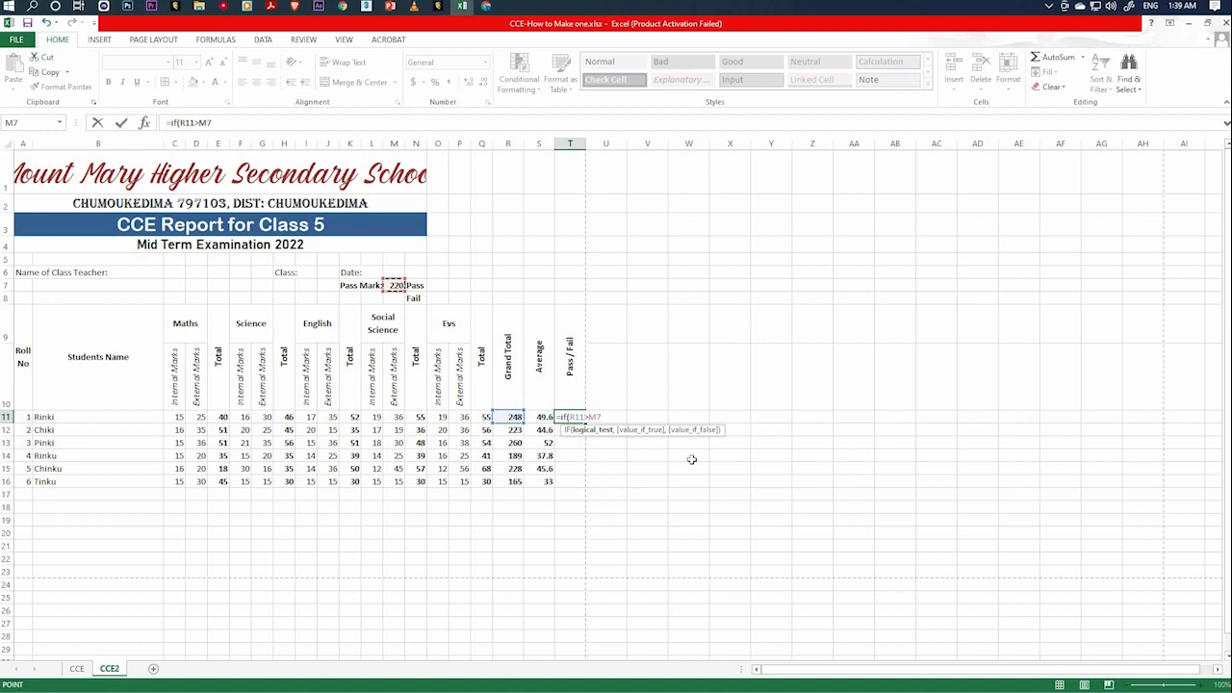
{"action": "type", "text": ","}
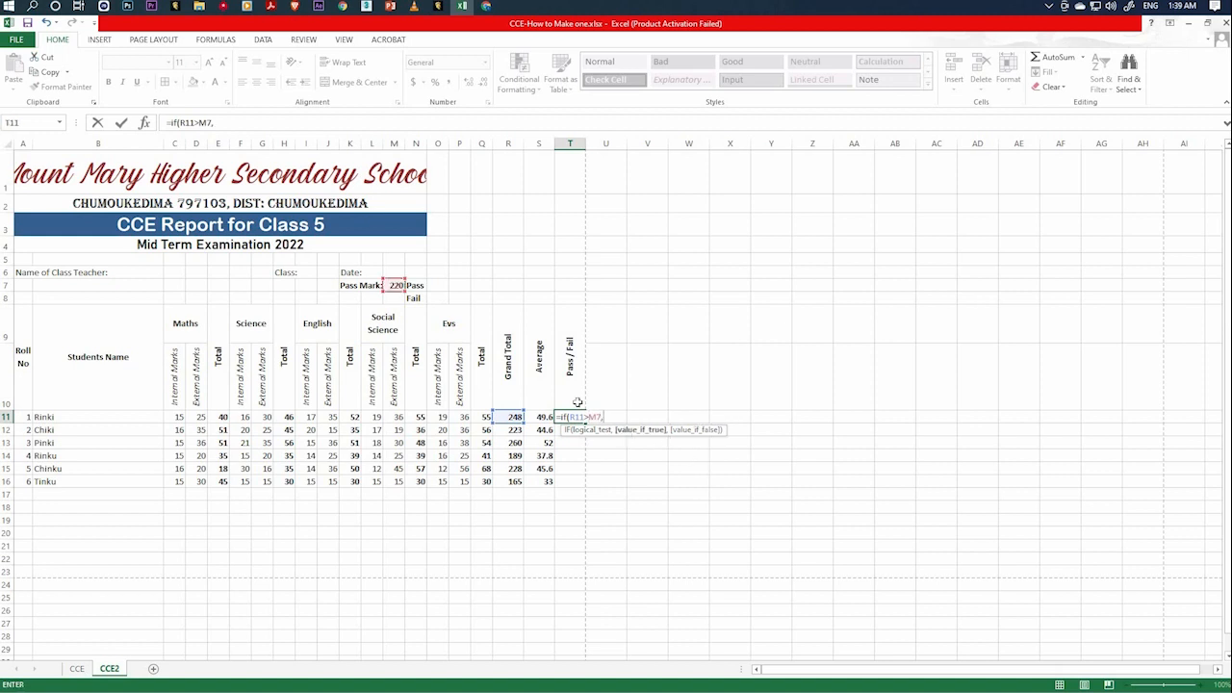
{"action": "left_click", "coordinate": [416, 286]}
{"action": "type", "text": ","}
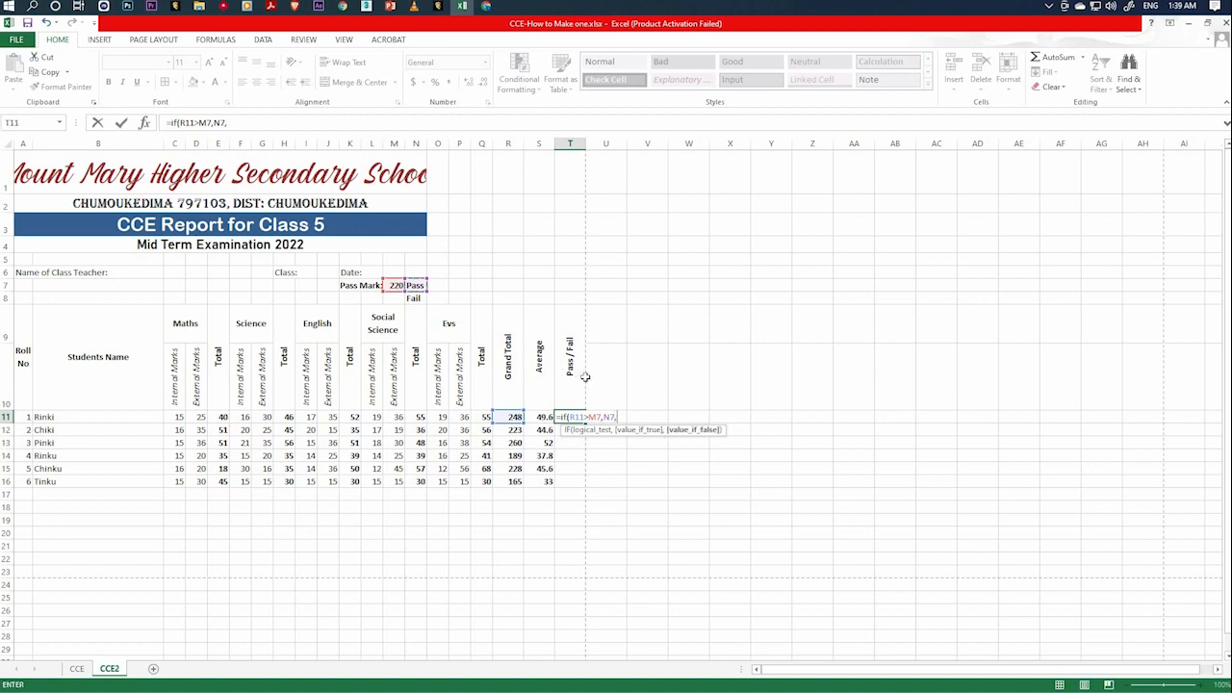
{"action": "left_click", "coordinate": [416, 298]}
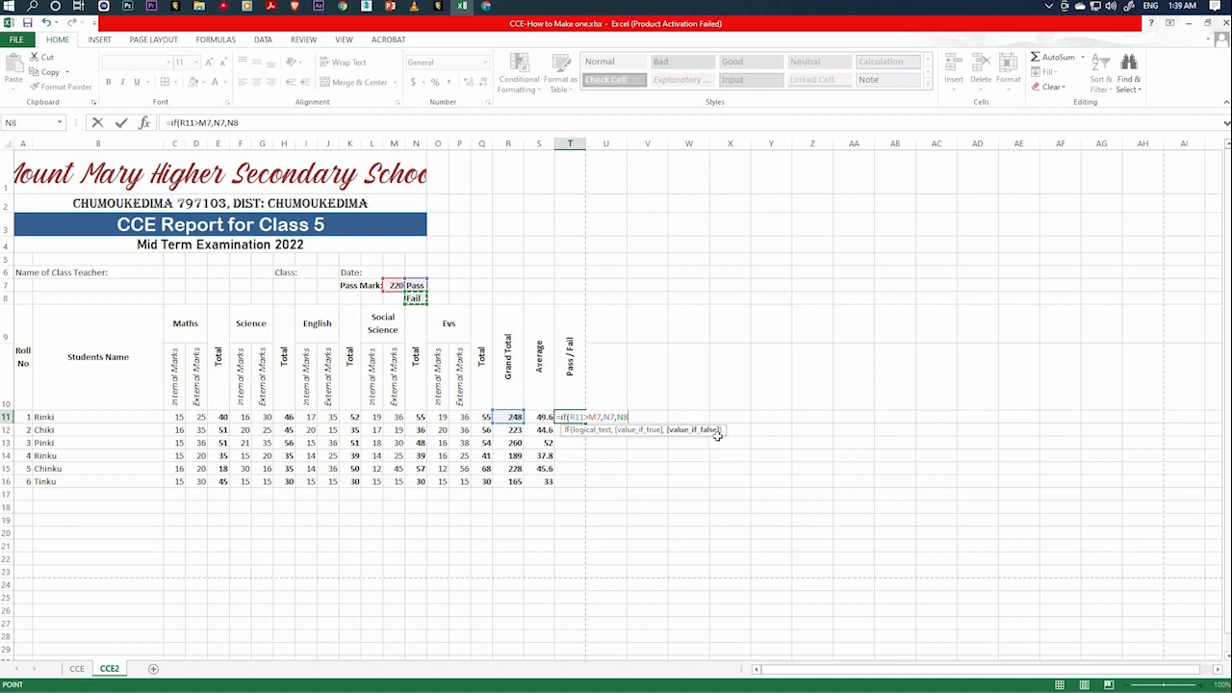
{"action": "type", "text": ")"}
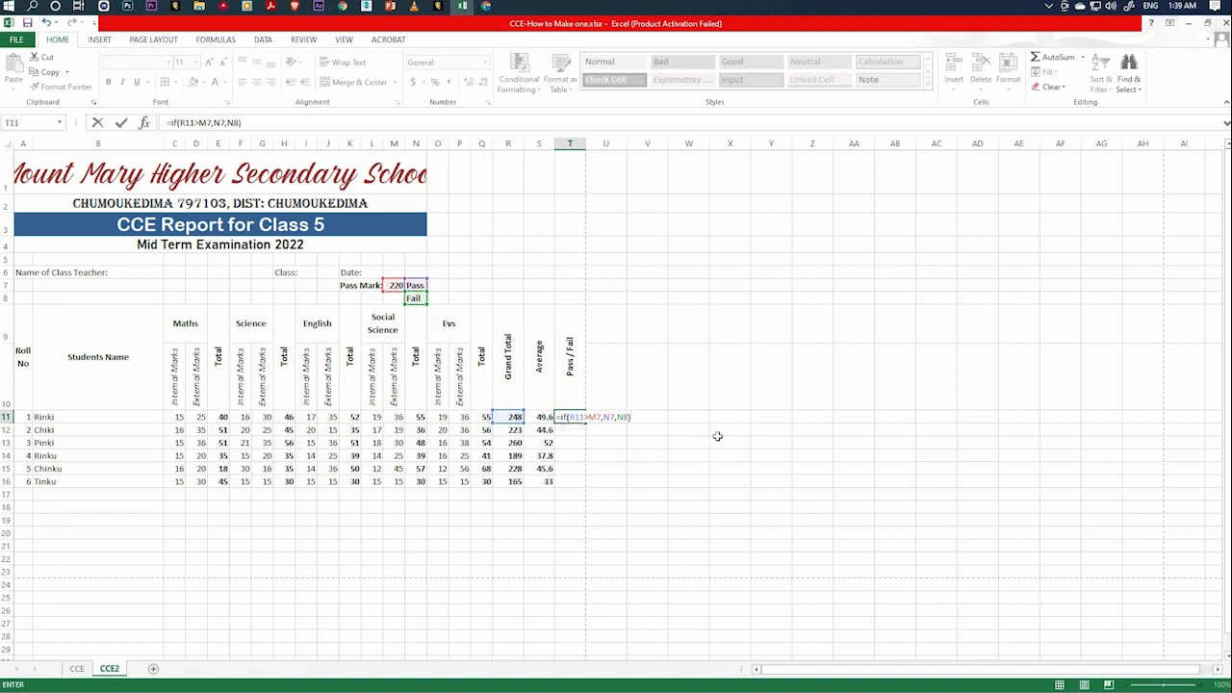
{"action": "key", "text": "Return"}
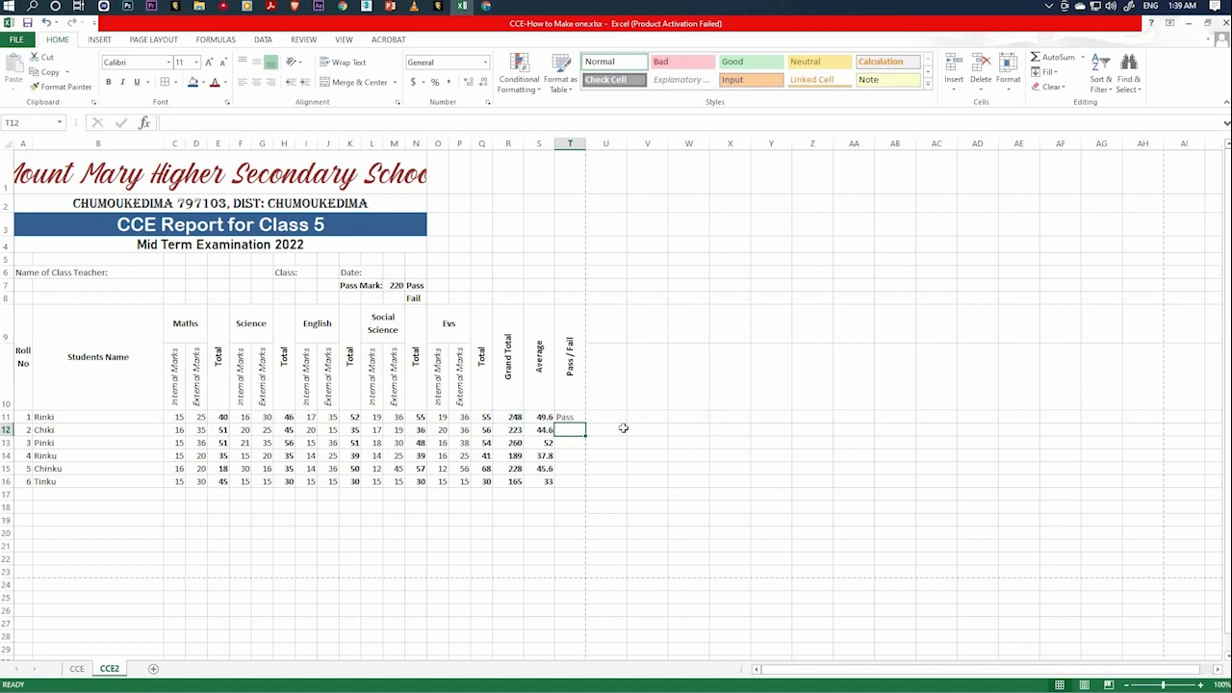
Enter the formula =IF(R12>M7,N7,N8) in T12 for roll number 2's Pass / Fail result.
{"action": "type", "text": "=if"}
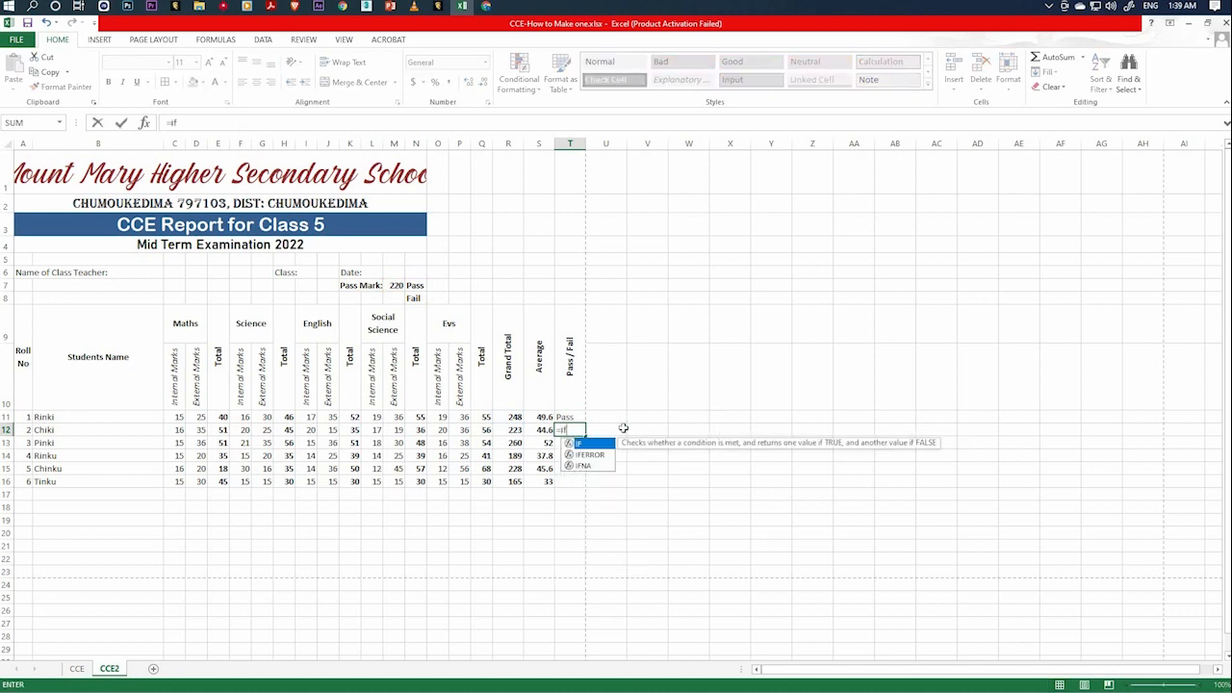
{"action": "type", "text": "("}
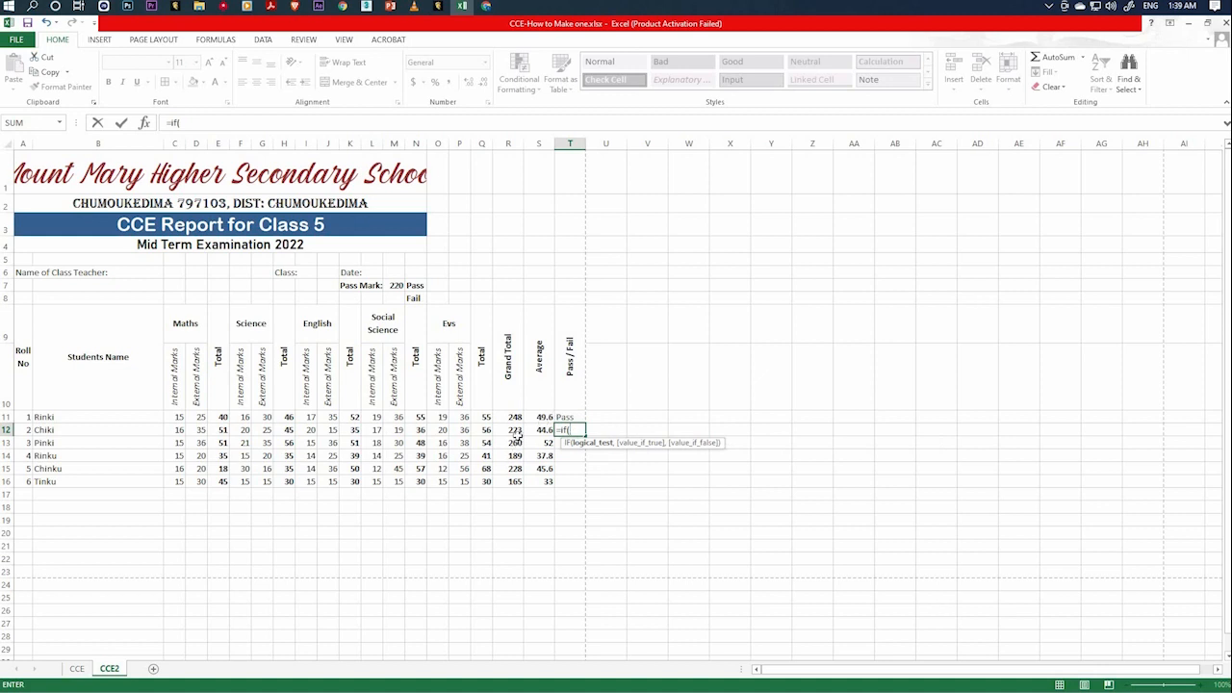
{"action": "left_click", "coordinate": [519, 430]}
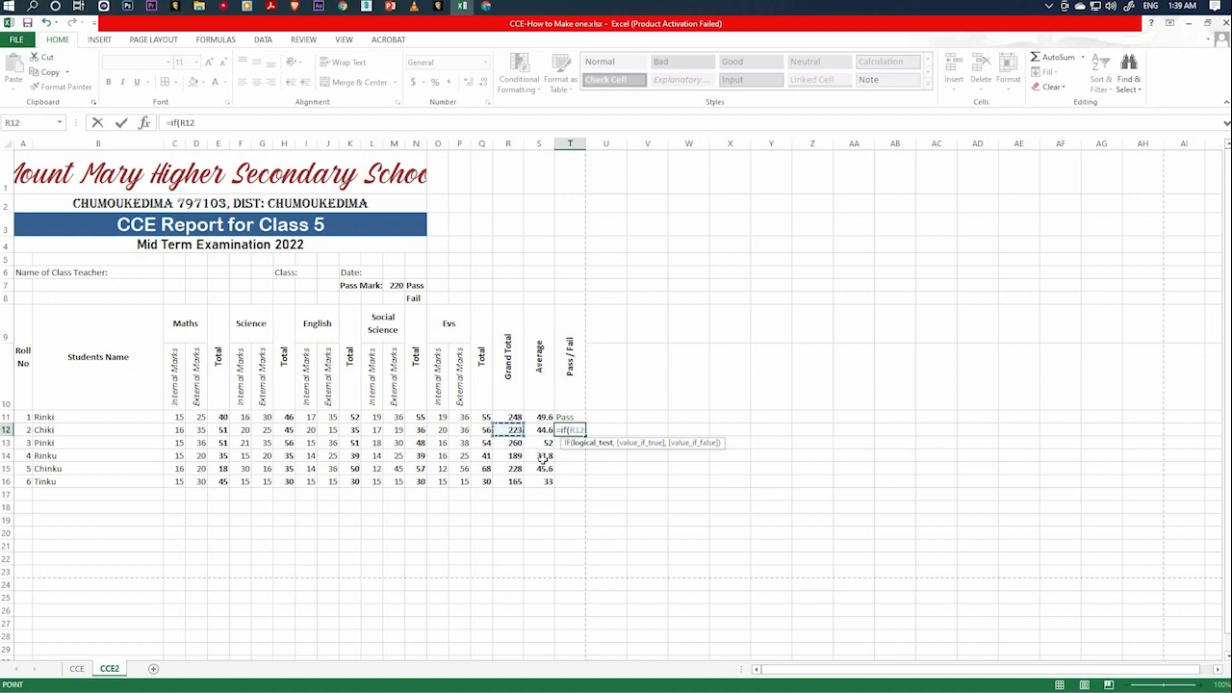
{"action": "type", "text": ">"}
{"action": "left_click", "coordinate": [394, 285]}
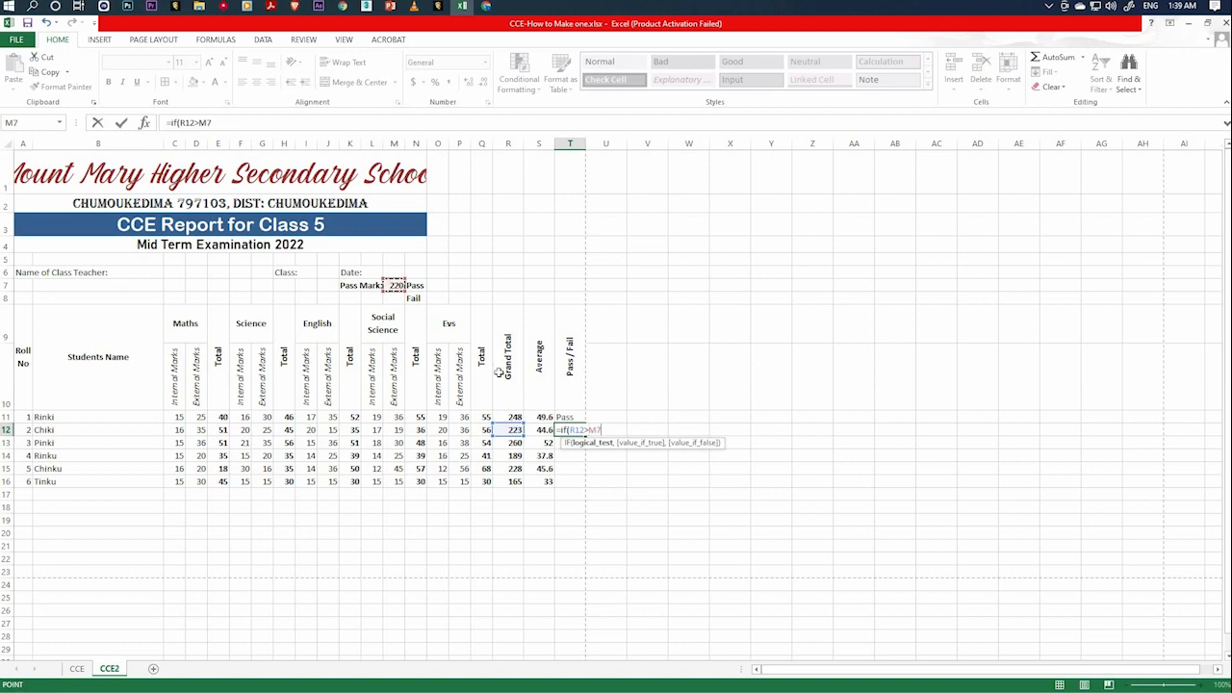
{"action": "type", "text": ","}
{"action": "left_click", "coordinate": [420, 289]}
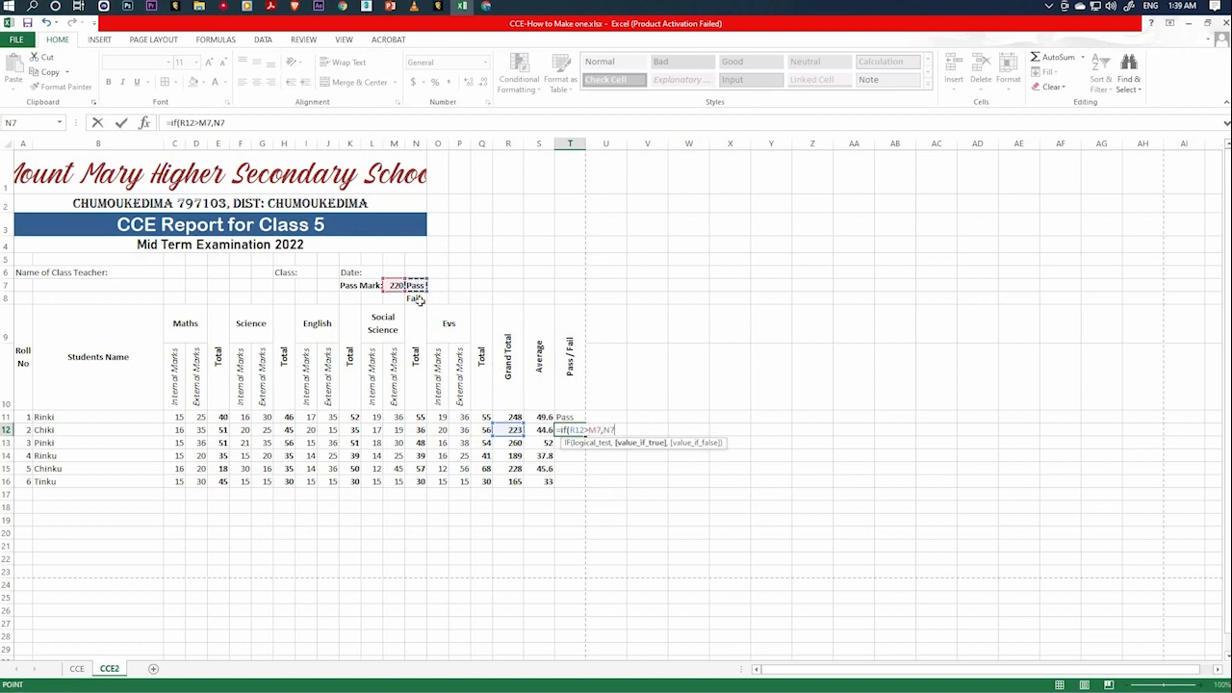
{"action": "type", "text": ","}
{"action": "left_click", "coordinate": [416, 299]}
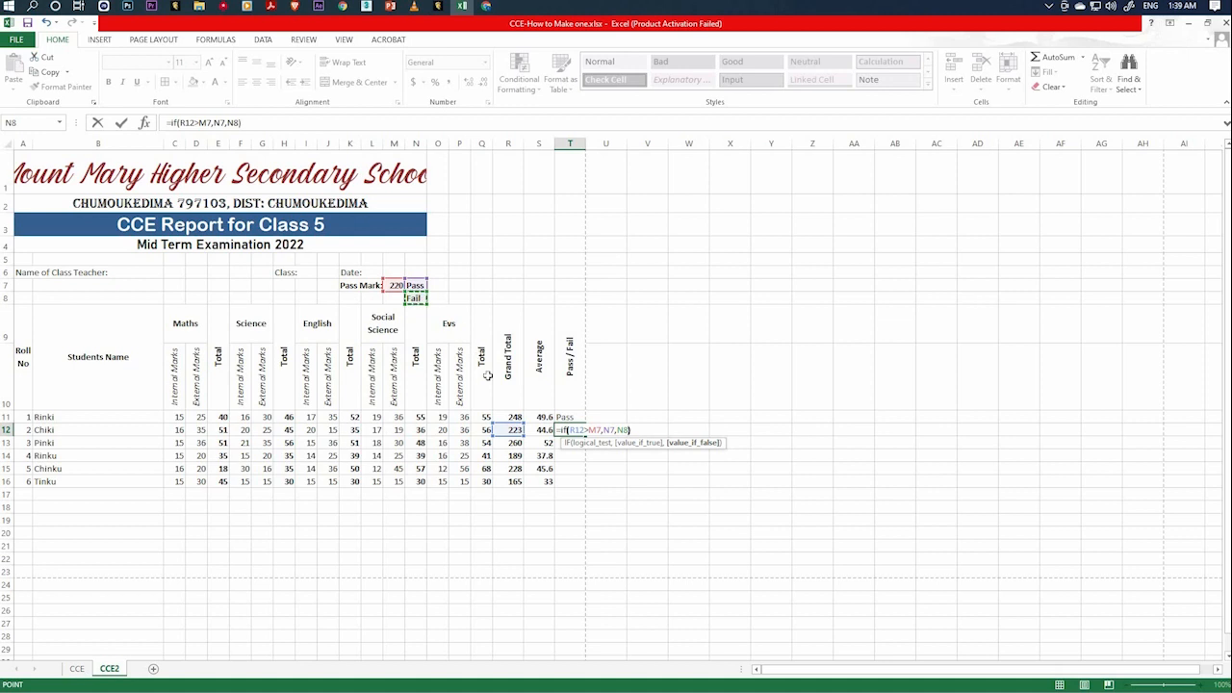
{"action": "key", "text": "Return"}
Enter the formula =IF(R13>M7,N7,N8) in T13 to grade roll number 3's grand total against the pass mark.
{"action": "type", "text": "="}
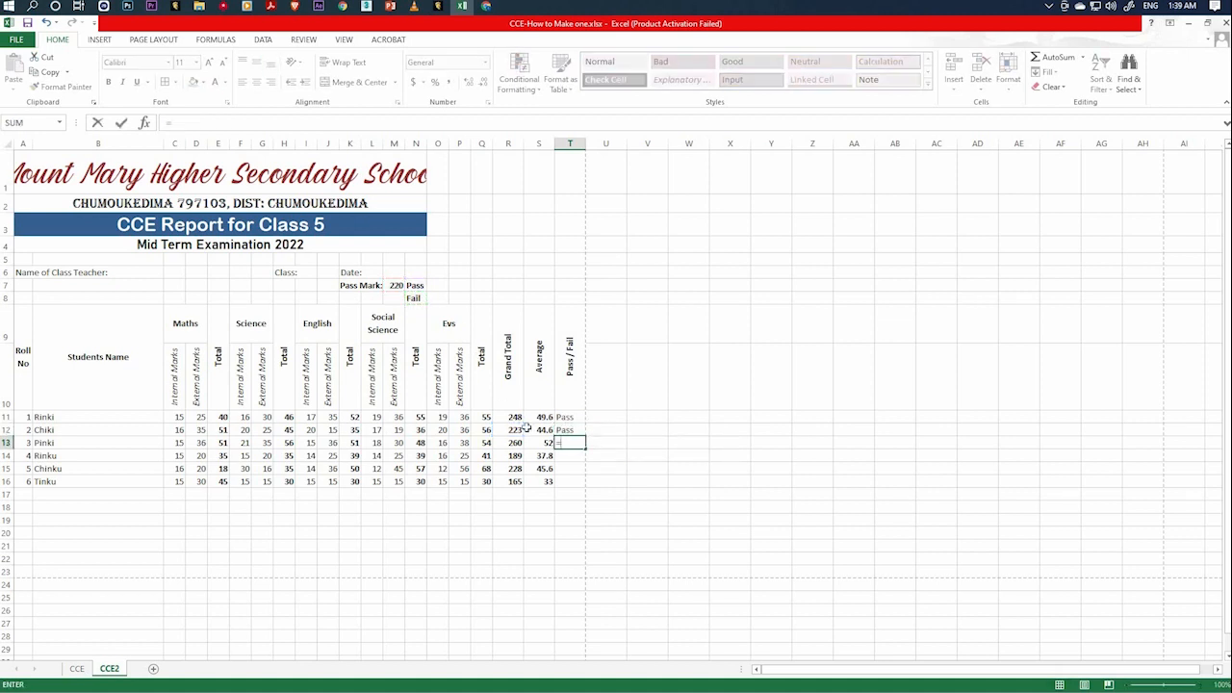
{"action": "type", "text": "if"}
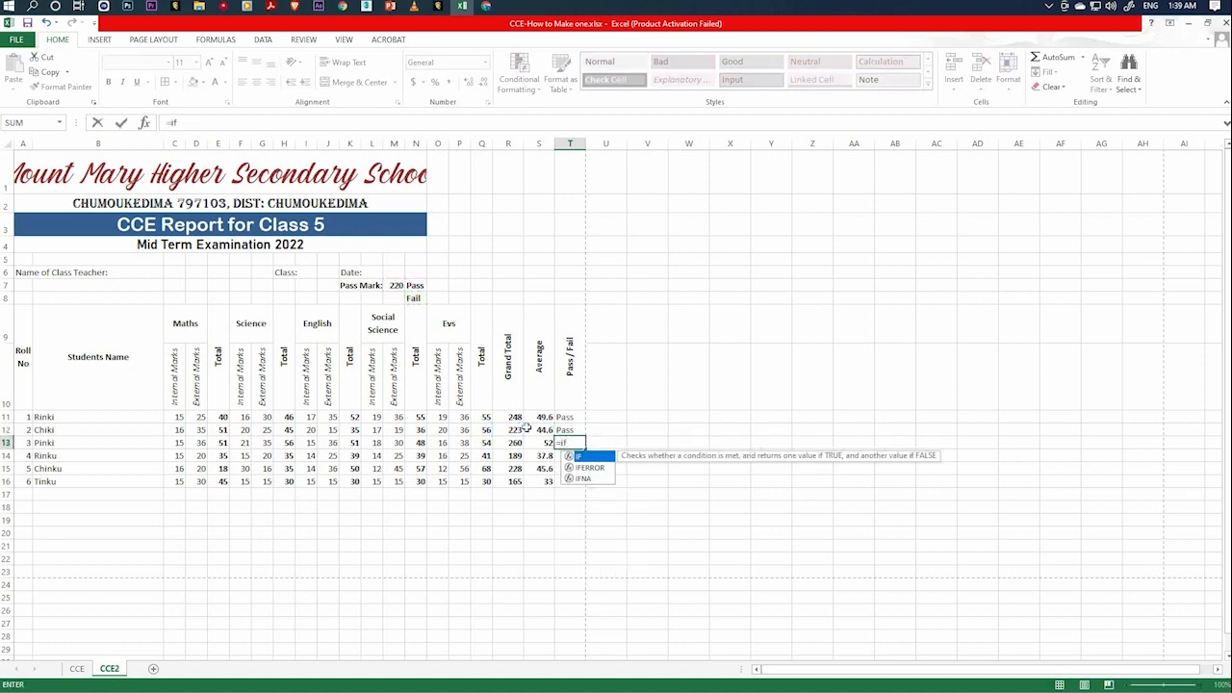
{"action": "type", "text": "("}
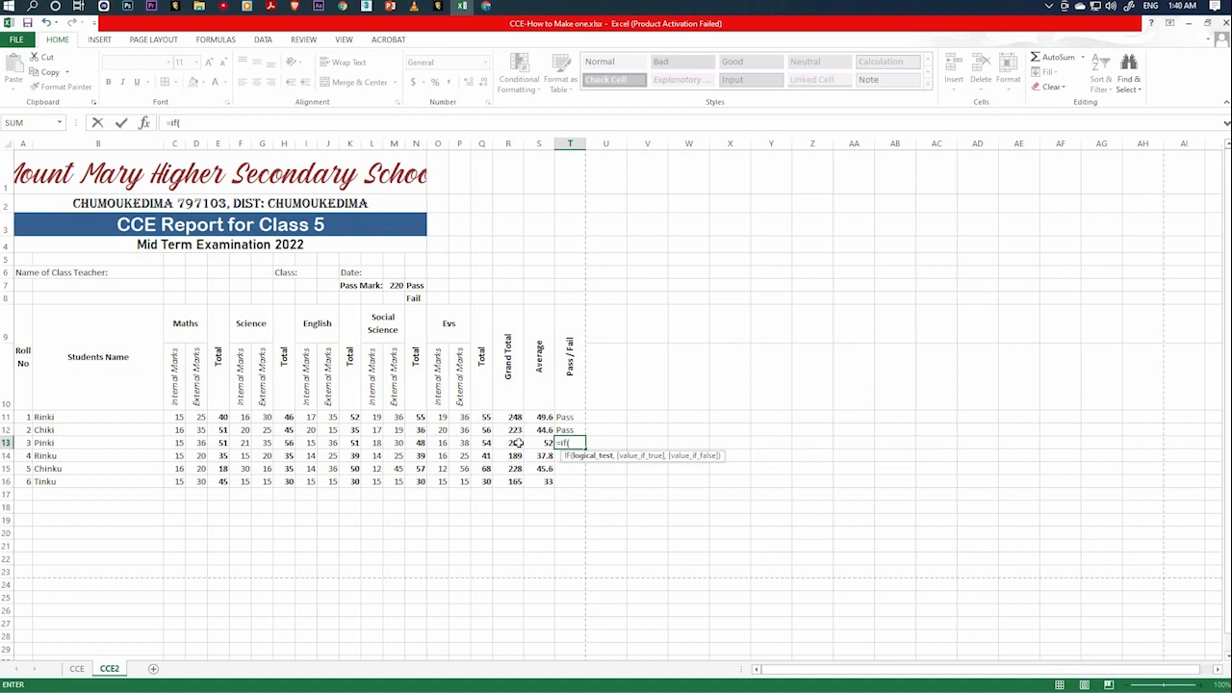
{"action": "left_click", "coordinate": [518, 443]}
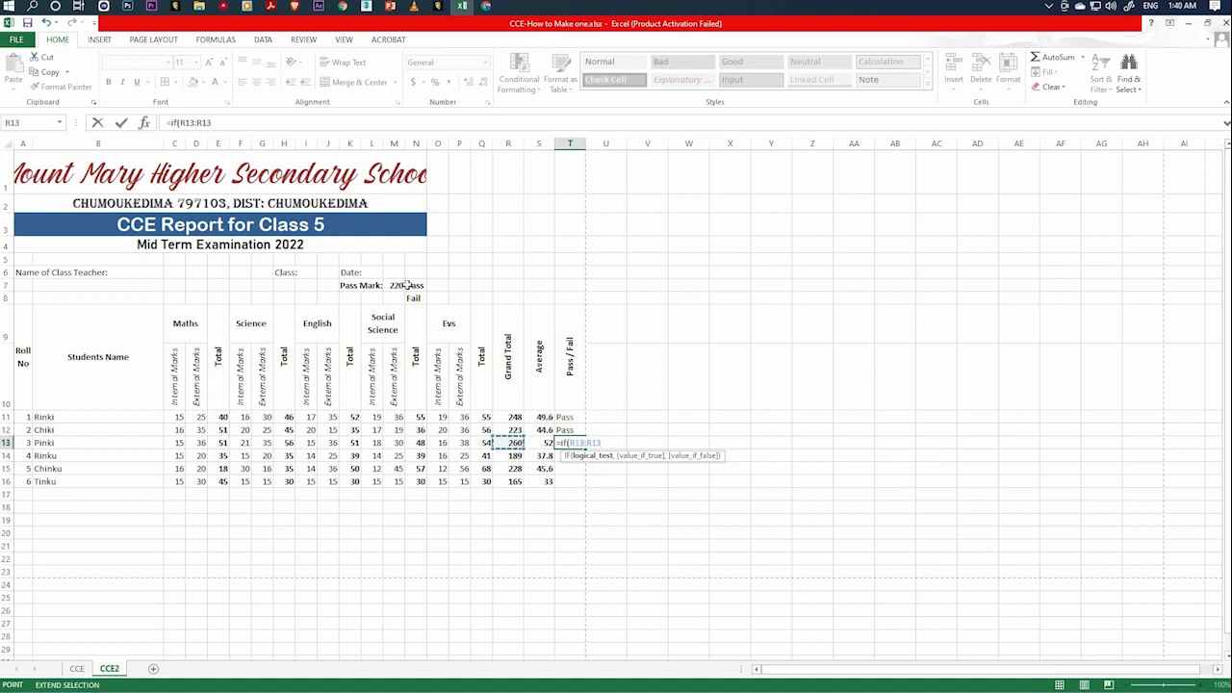
{"action": "key", "text": "BackSpace"}
{"action": "key", "text": "BackSpace"}
{"action": "key", "text": "BackSpace"}
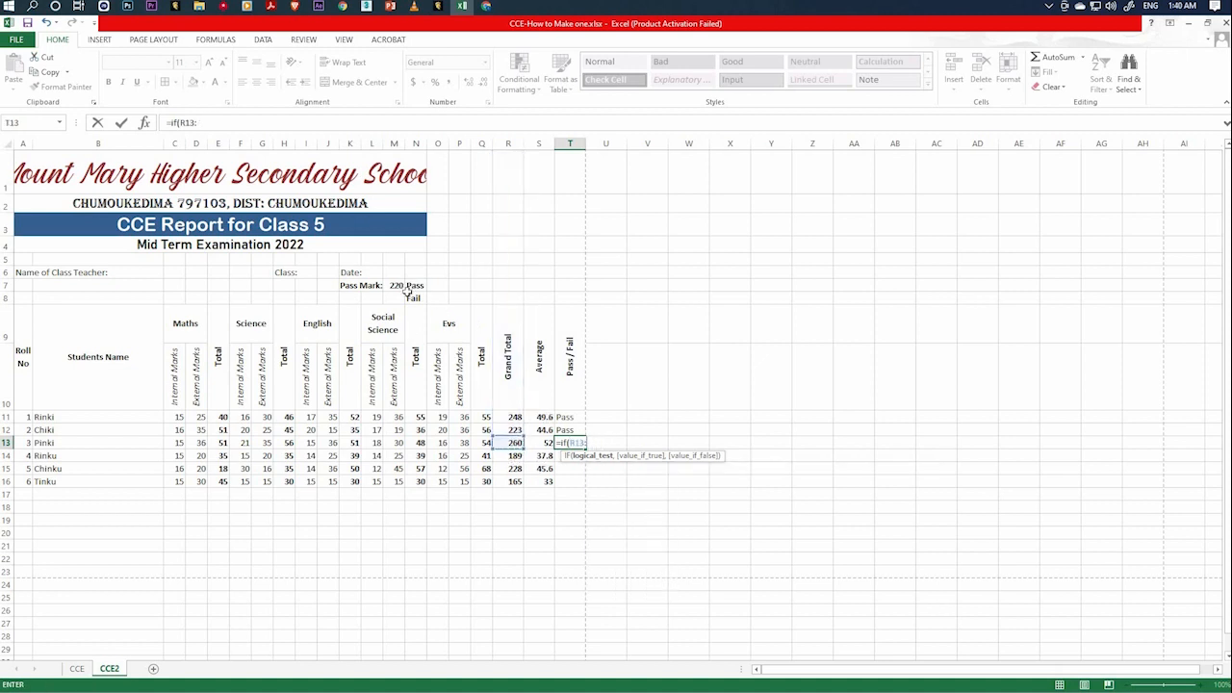
{"action": "key", "text": "BackSpace"}
{"action": "type", "text": ">"}
{"action": "left_click", "coordinate": [393, 285]}
{"action": "type", "text": ","}
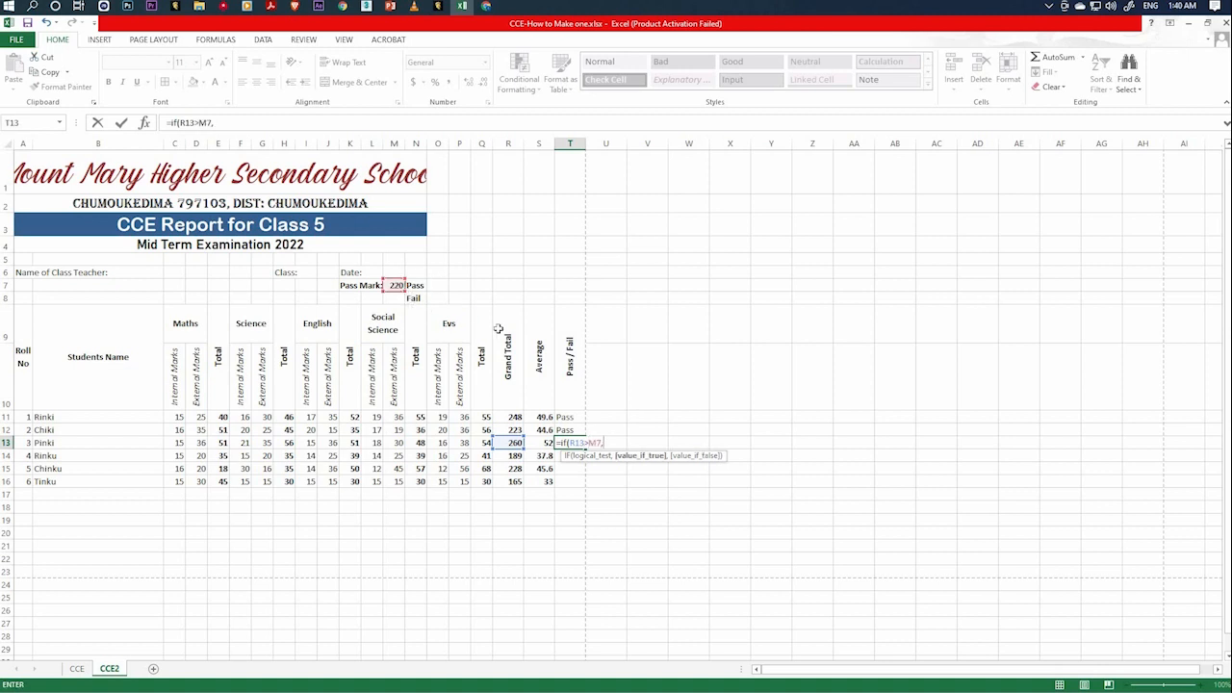
{"action": "left_click", "coordinate": [416, 286]}
{"action": "type", "text": ","}
{"action": "left_click", "coordinate": [414, 298]}
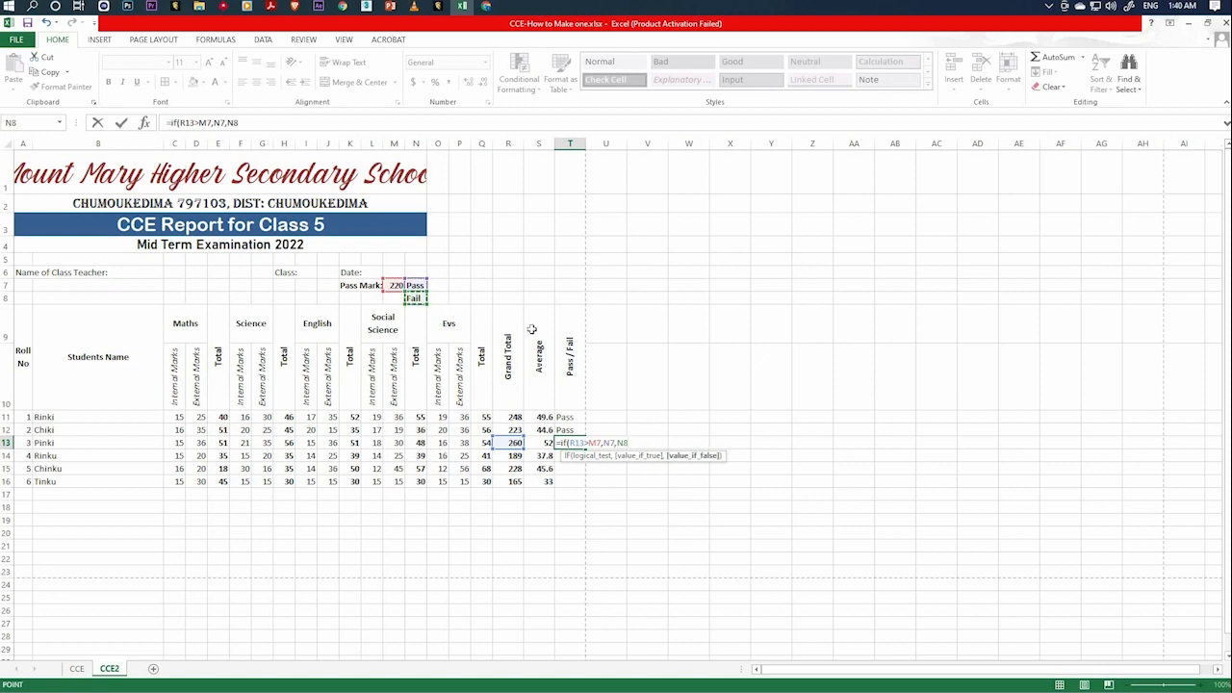
{"action": "key", "text": "Return"}
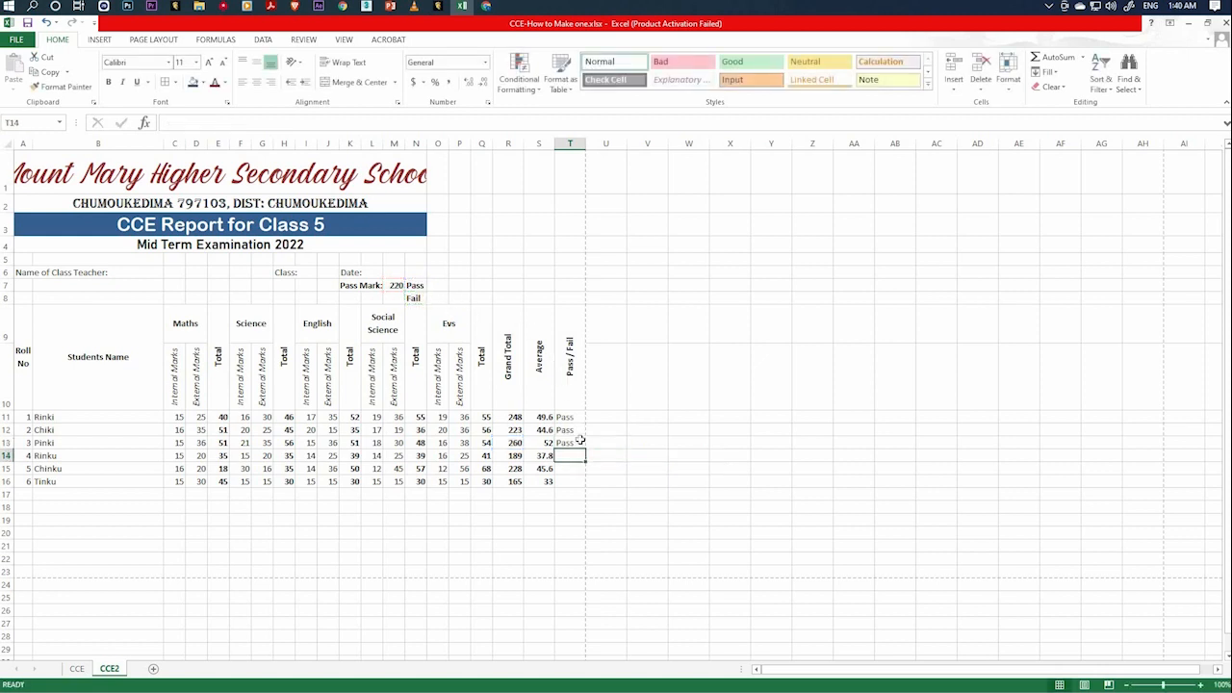
Enter the formula =IF(R14>M7,N7,N8) in T14 for roll number 4's Pass / Fail result.
{"action": "type", "text": "=i"}
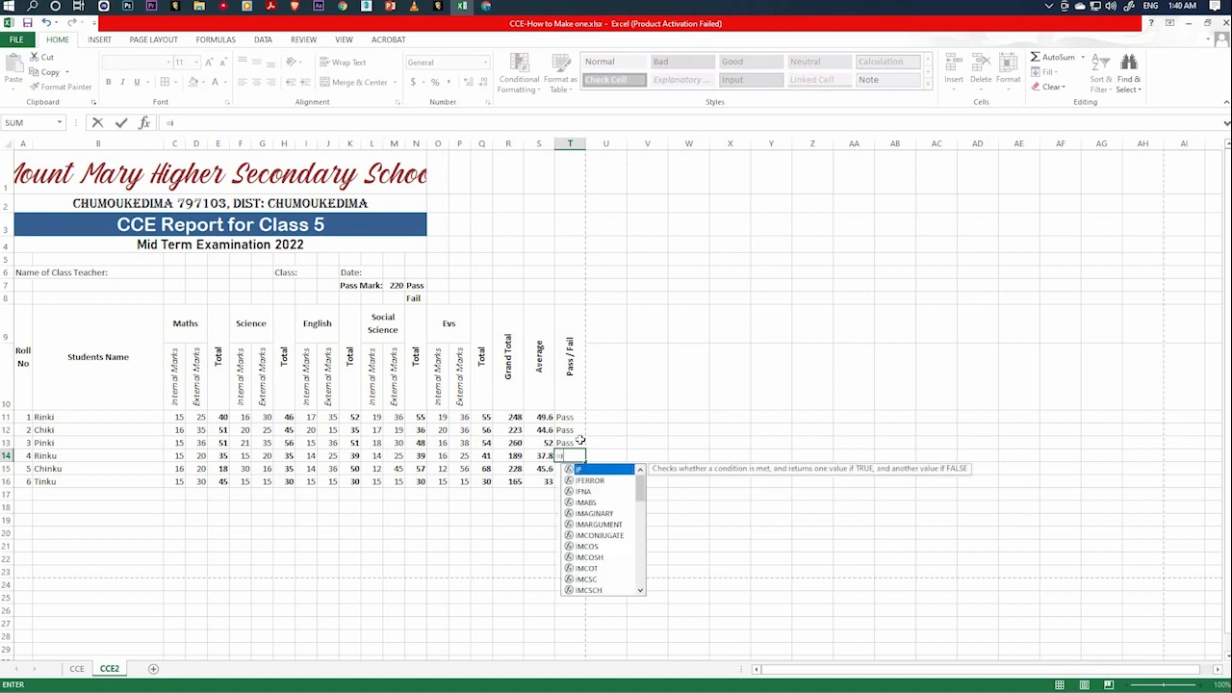
{"action": "type", "text": "f("}
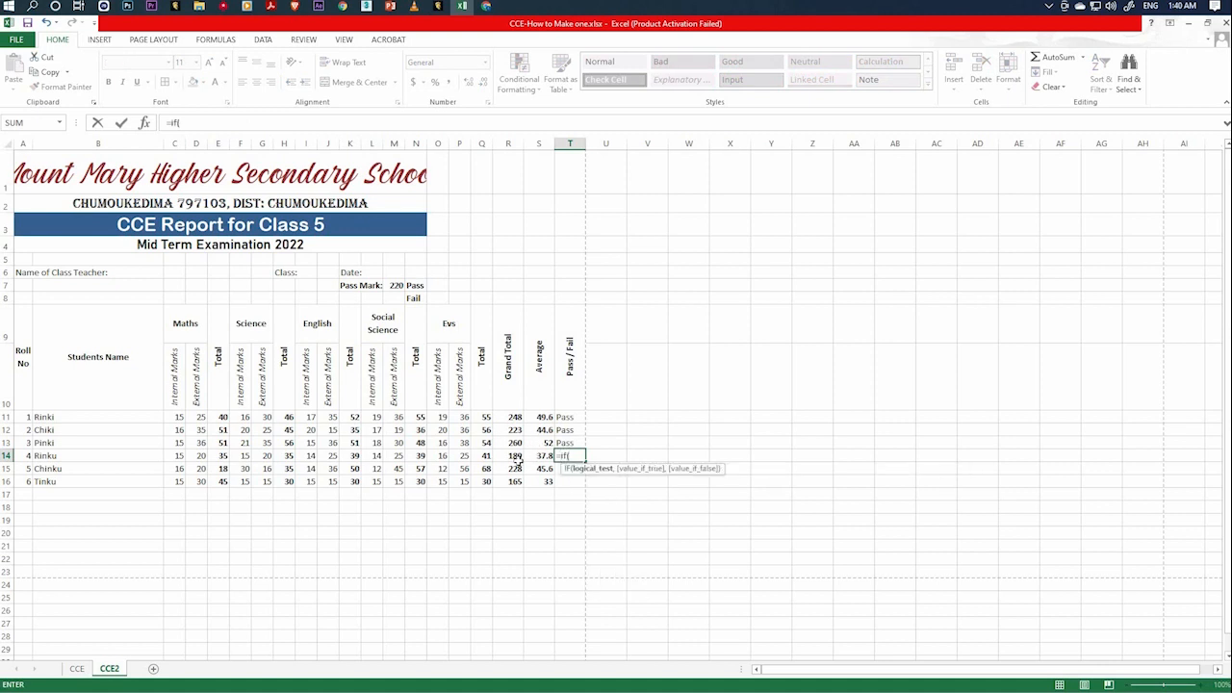
{"action": "left_click", "coordinate": [516, 459]}
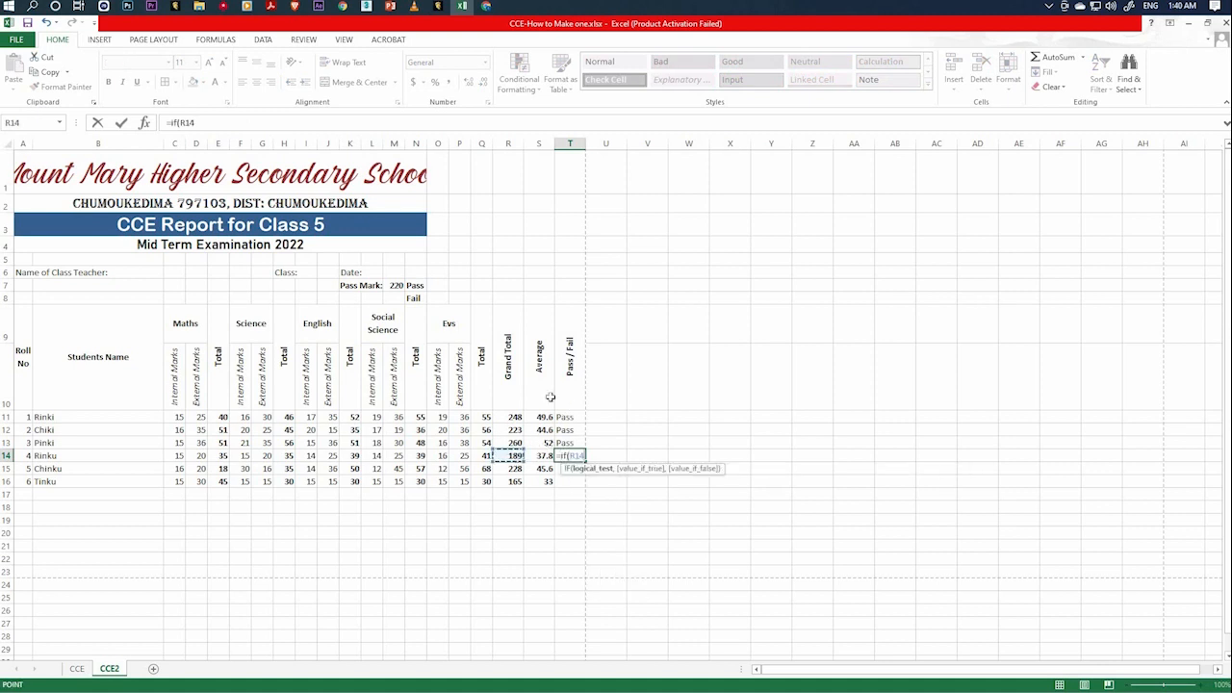
{"action": "type", "text": ">"}
{"action": "left_click", "coordinate": [394, 286]}
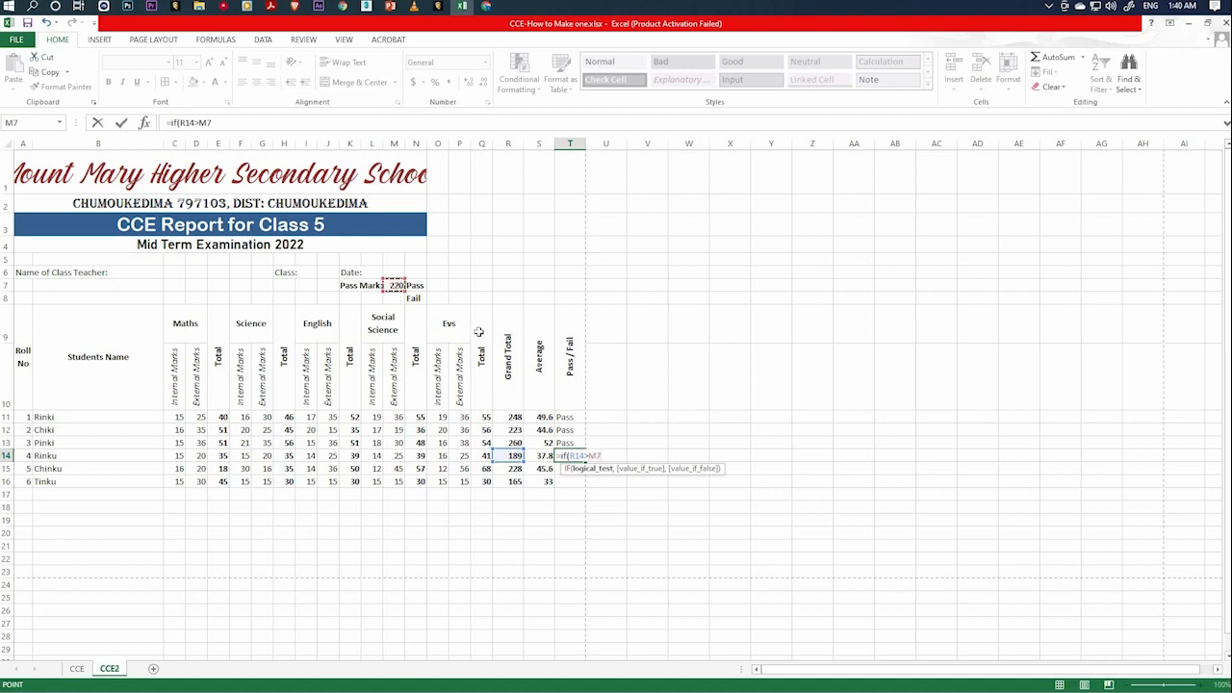
{"action": "type", "text": ","}
{"action": "left_click", "coordinate": [415, 286]}
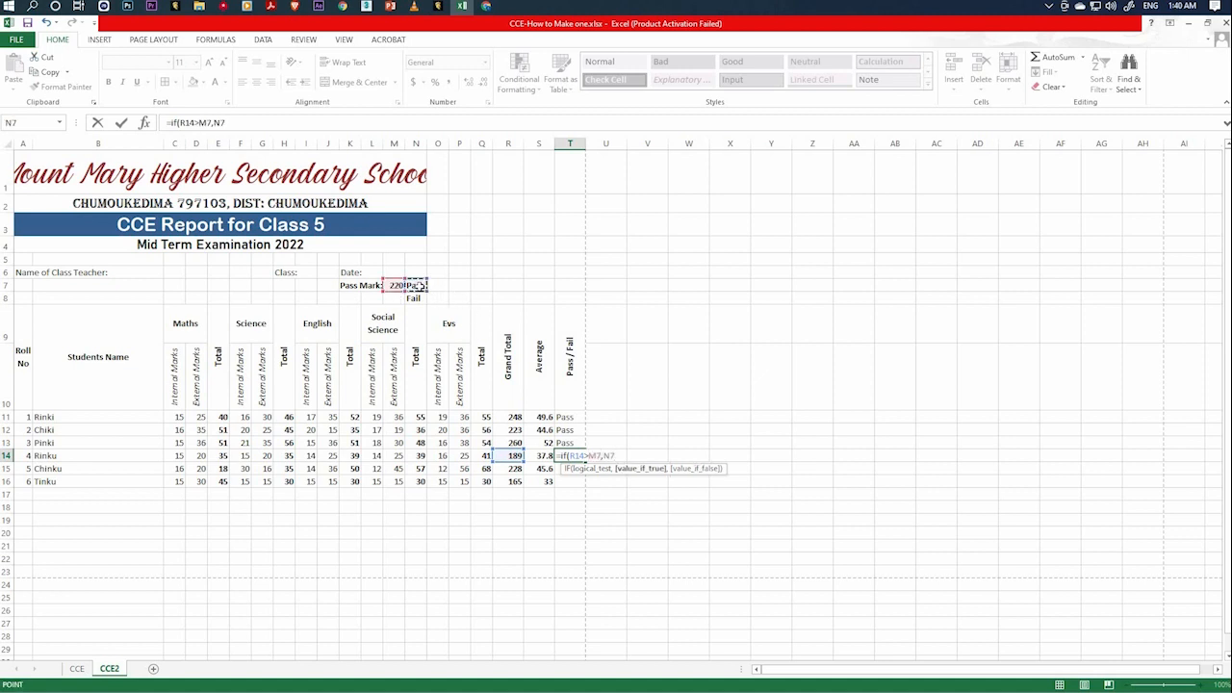
{"action": "type", "text": ","}
{"action": "left_click", "coordinate": [421, 298]}
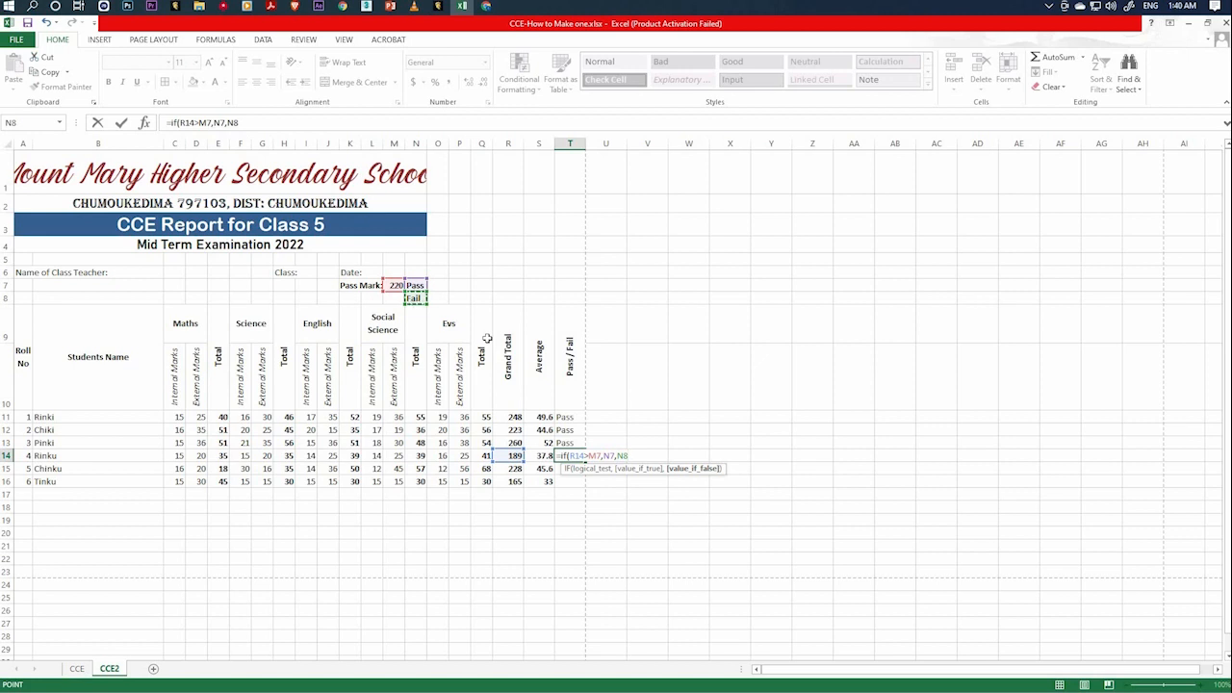
{"action": "type", "text": ")"}
{"action": "key", "text": "Return"}
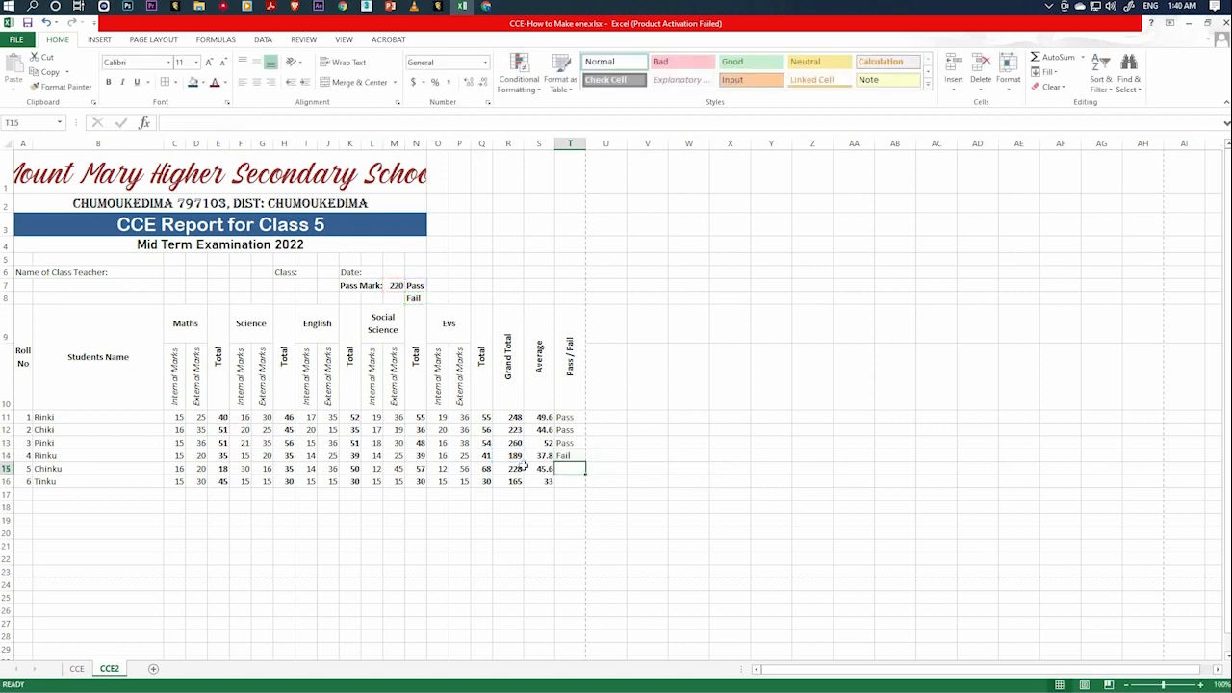
Enter the formula =IF(R15>M7,N7,N8) in T15 for roll number 5's Pass / Fail result.
{"action": "left_click", "coordinate": [518, 469]}
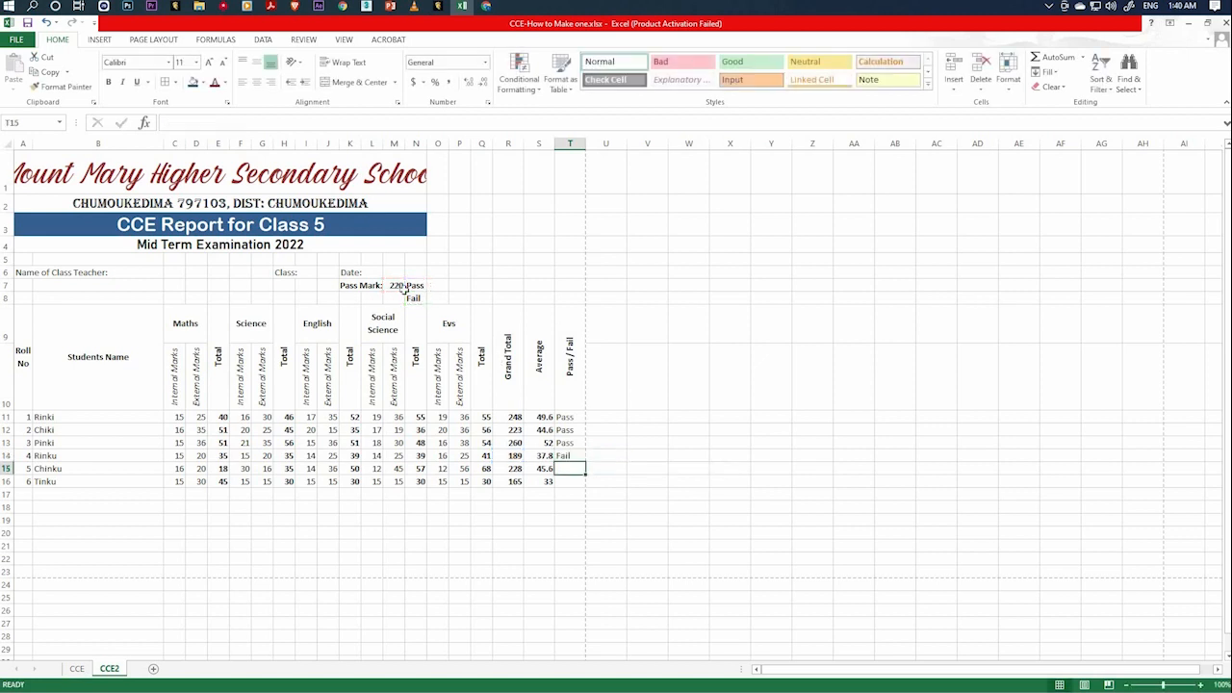
{"action": "left_click", "coordinate": [567, 469]}
{"action": "type", "text": "="}
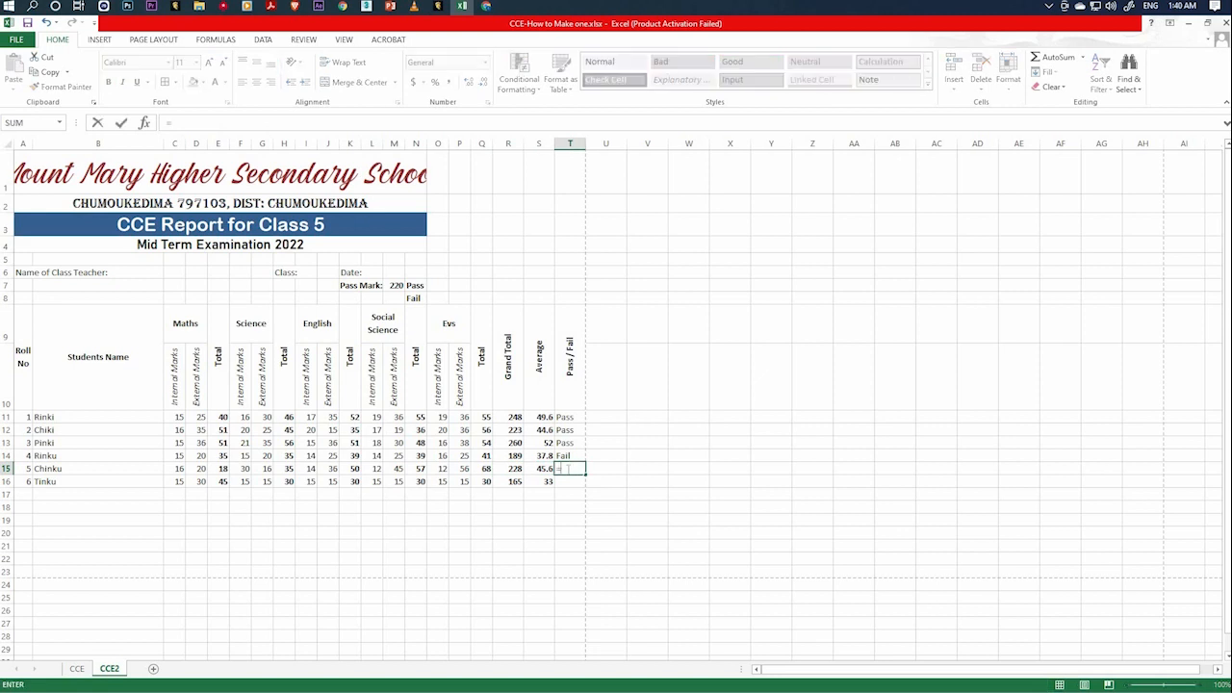
{"action": "type", "text": "if("}
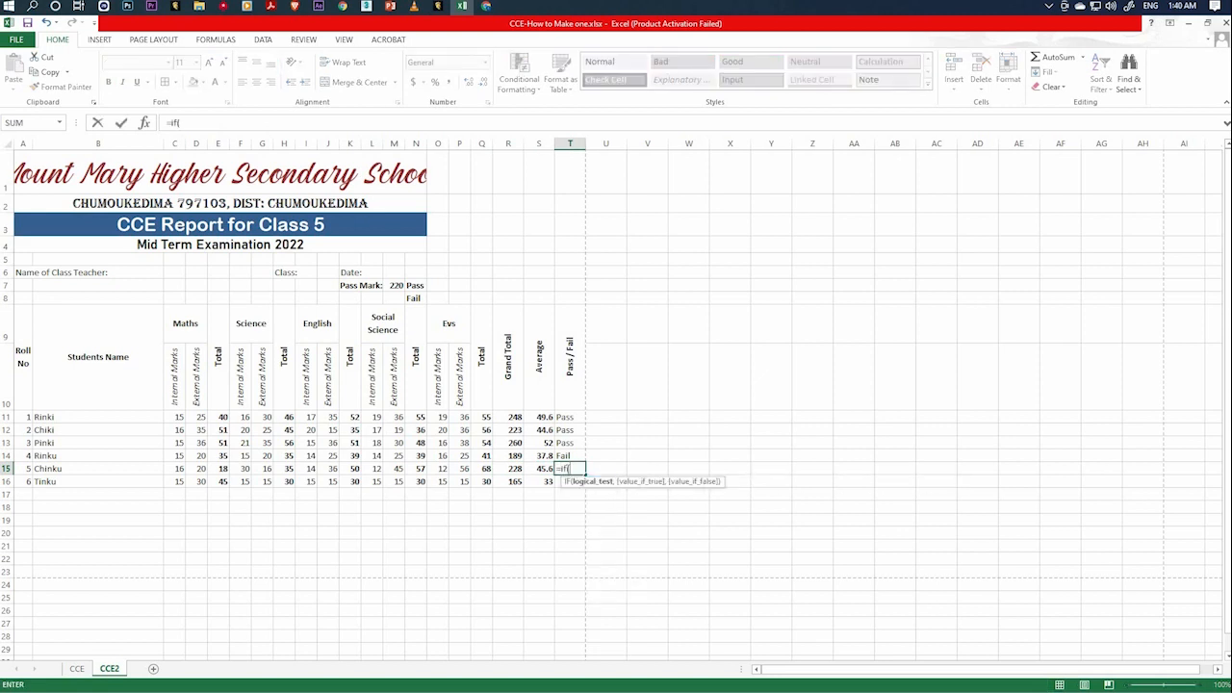
{"action": "left_click", "coordinate": [510, 470]}
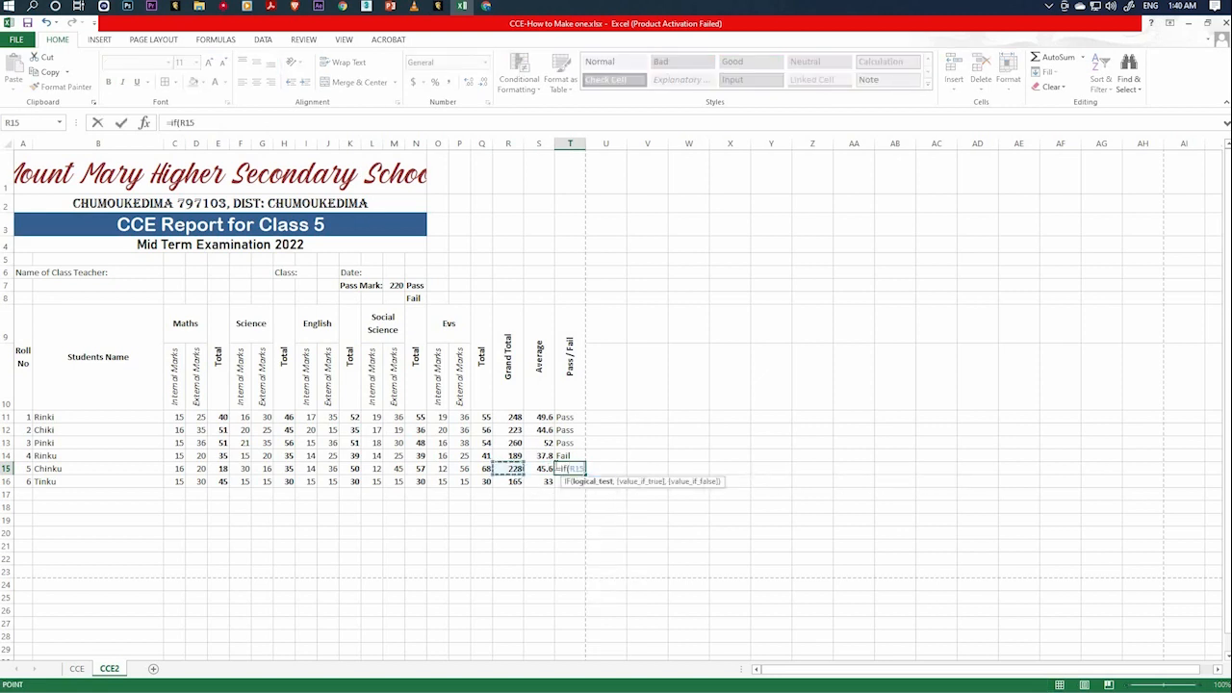
{"action": "type", "text": ">"}
{"action": "left_click", "coordinate": [396, 285]}
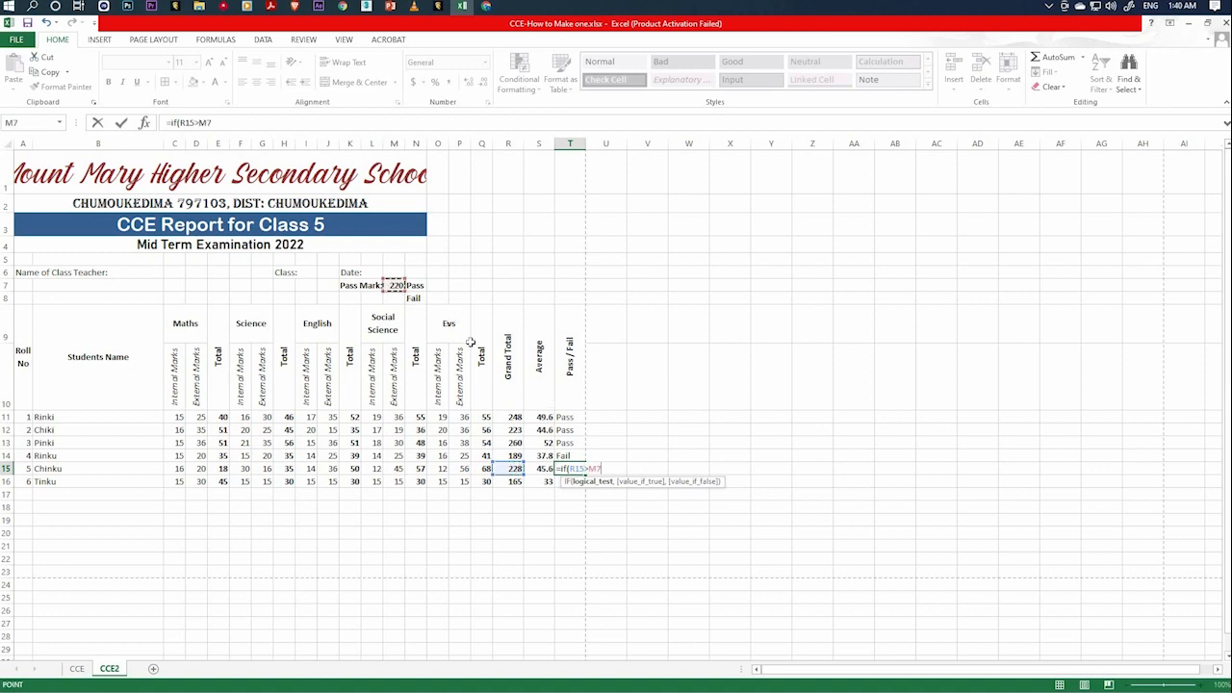
{"action": "type", "text": ","}
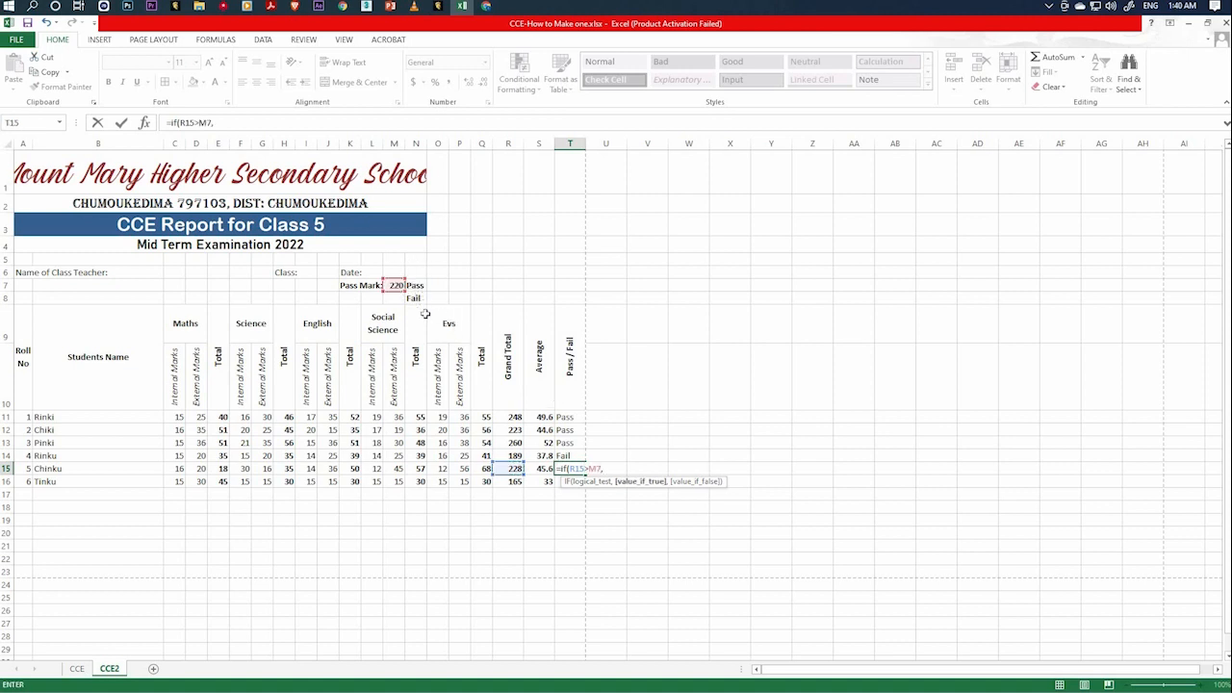
{"action": "left_click", "coordinate": [414, 285]}
{"action": "type", "text": ","}
{"action": "left_click", "coordinate": [415, 298]}
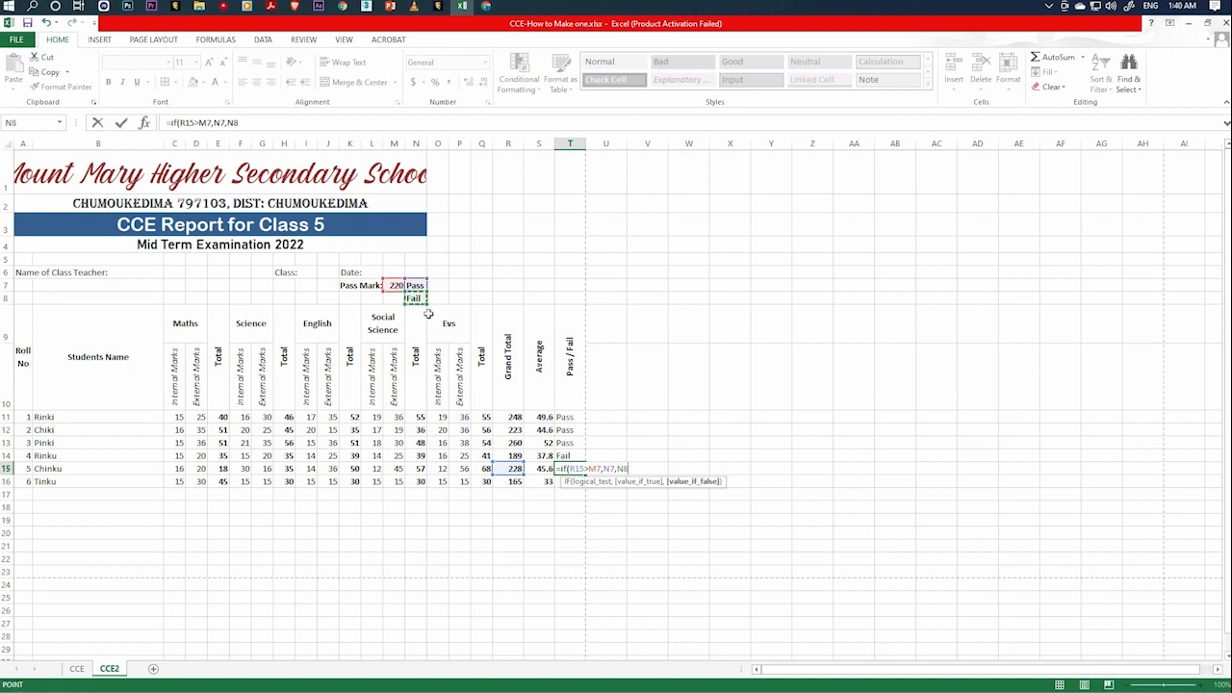
{"action": "key", "text": "Return"}
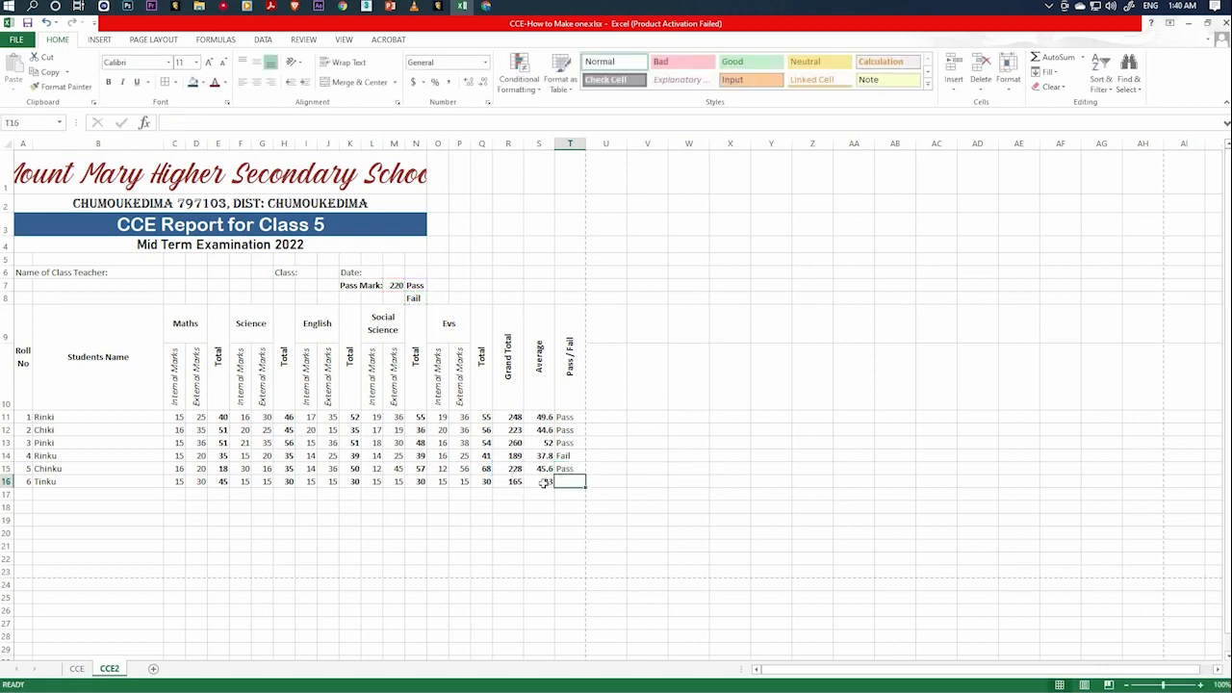
Enter the formula =IF(R16>M7,N7,N8) in T16 for roll number 6's Pass / Fail result.
{"action": "type", "text": "=if"}
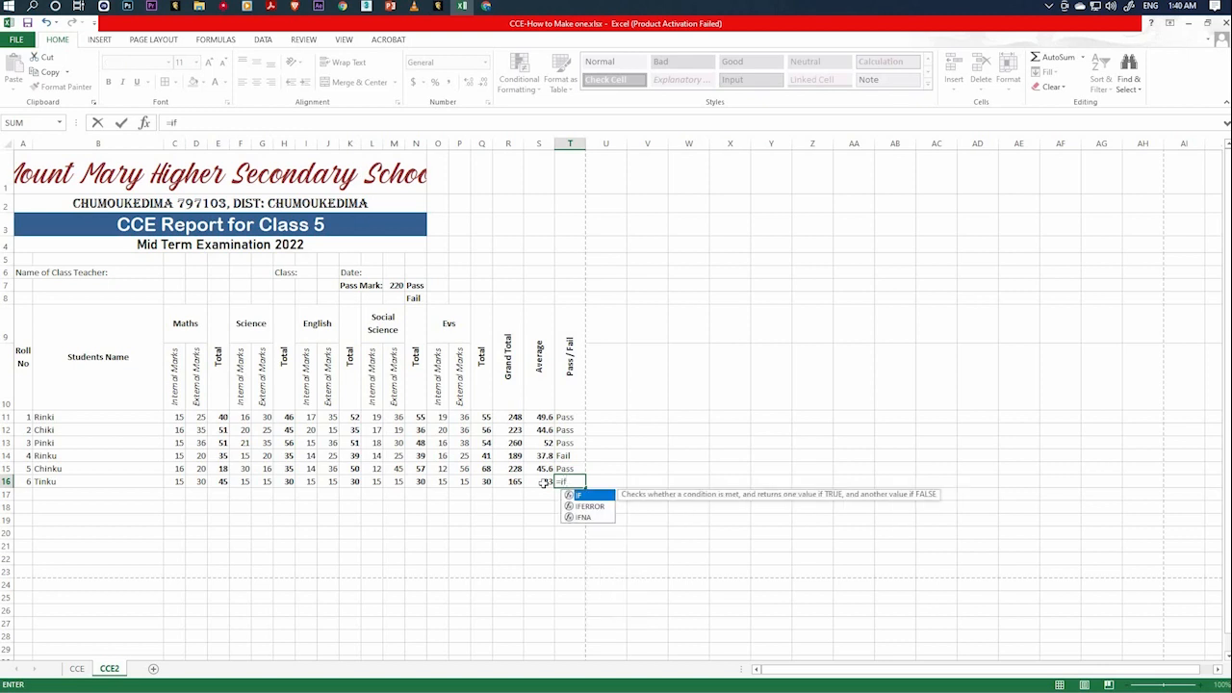
{"action": "type", "text": "("}
{"action": "left_click", "coordinate": [518, 480]}
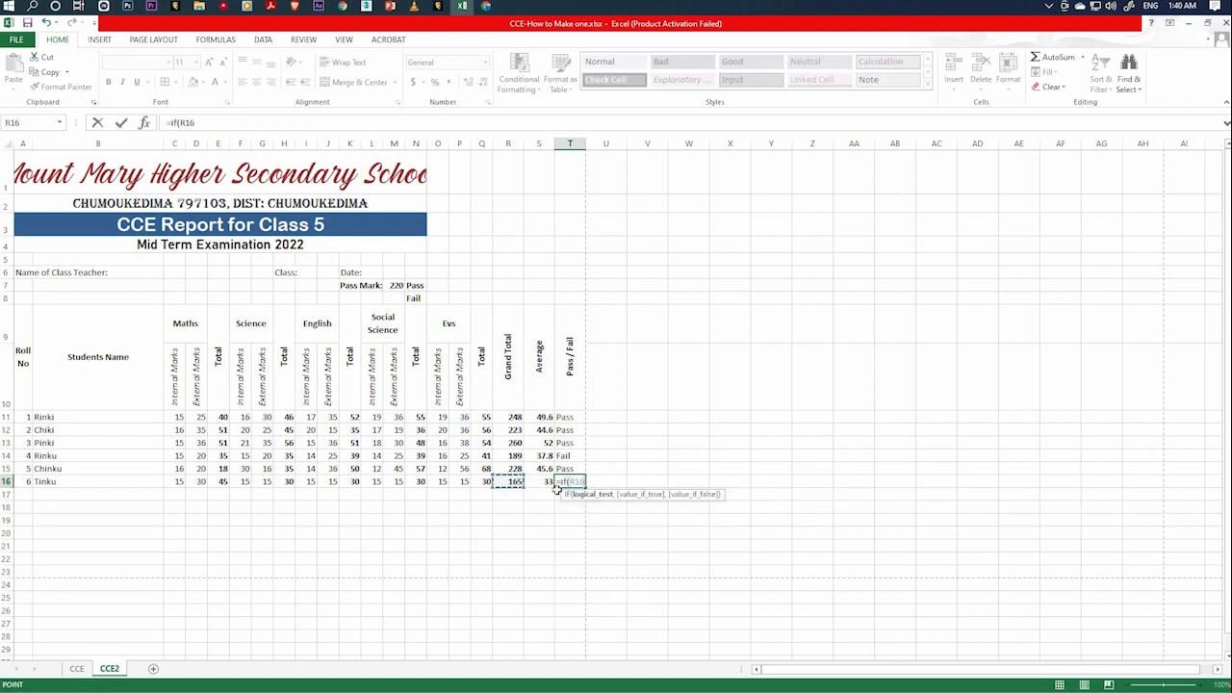
{"action": "type", "text": ">"}
{"action": "left_click", "coordinate": [394, 285]}
{"action": "type", "text": ","}
{"action": "left_click", "coordinate": [415, 285]}
{"action": "type", "text": ","}
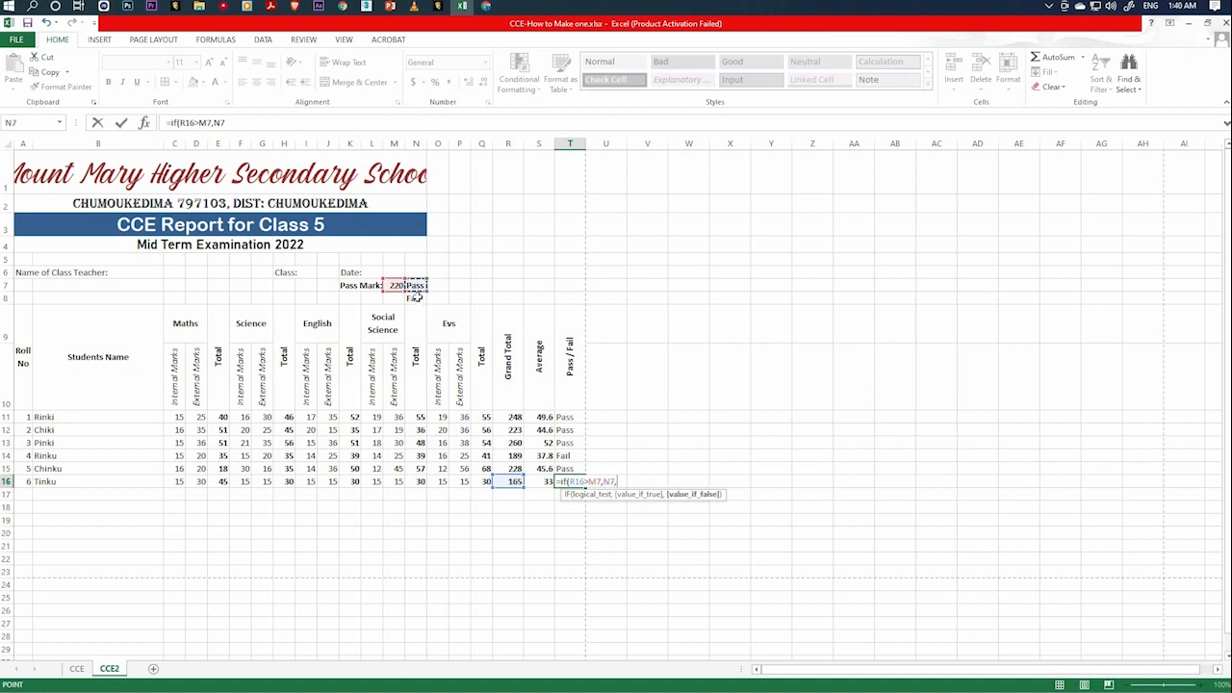
{"action": "left_click", "coordinate": [415, 298]}
{"action": "type", "text": ")"}
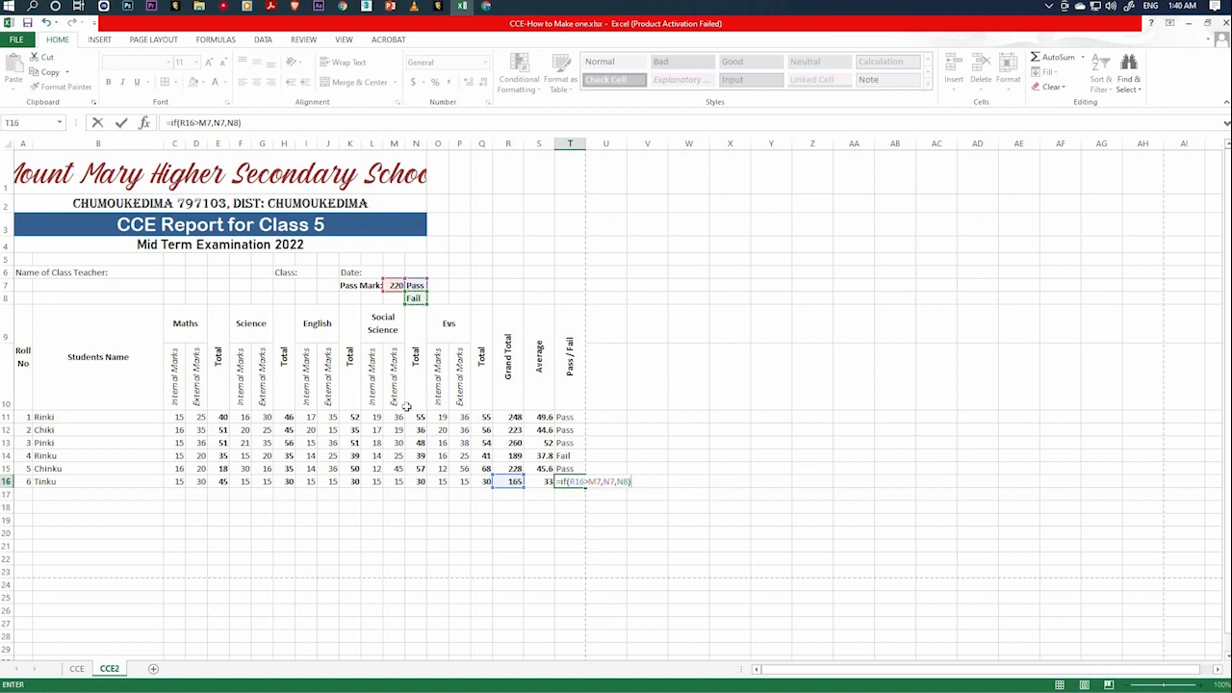
{"action": "key", "text": "Return"}
{"action": "left_click", "coordinate": [515, 492]}
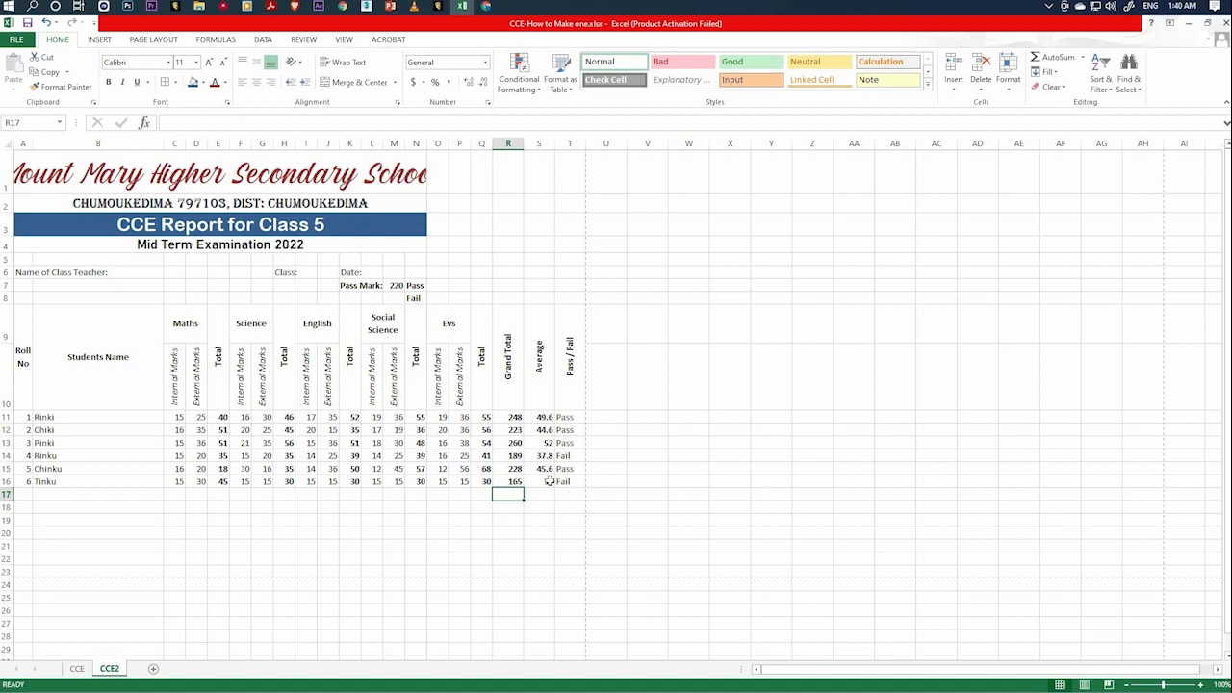
Make the Pass / Fail results in T11:T16 bold.
{"action": "left_click_drag", "start_coordinate": [569, 417], "coordinate": [569, 481]}
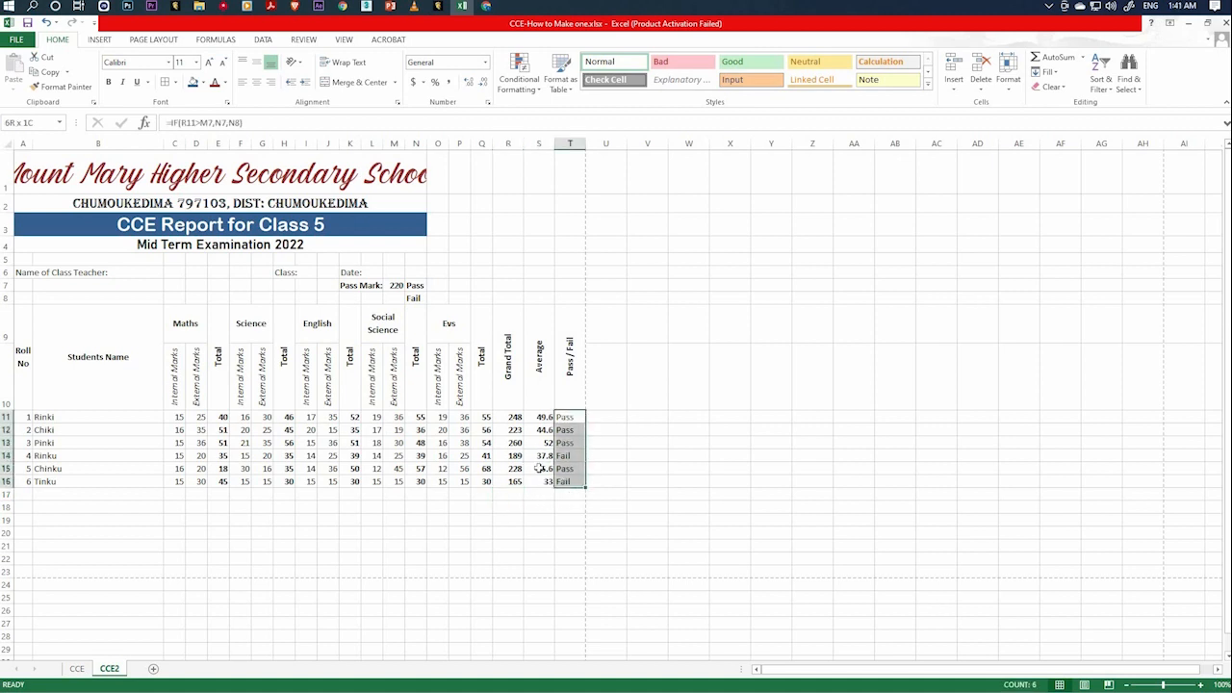
{"action": "left_click", "coordinate": [108, 82]}
{"action": "left_click", "coordinate": [593, 532]}
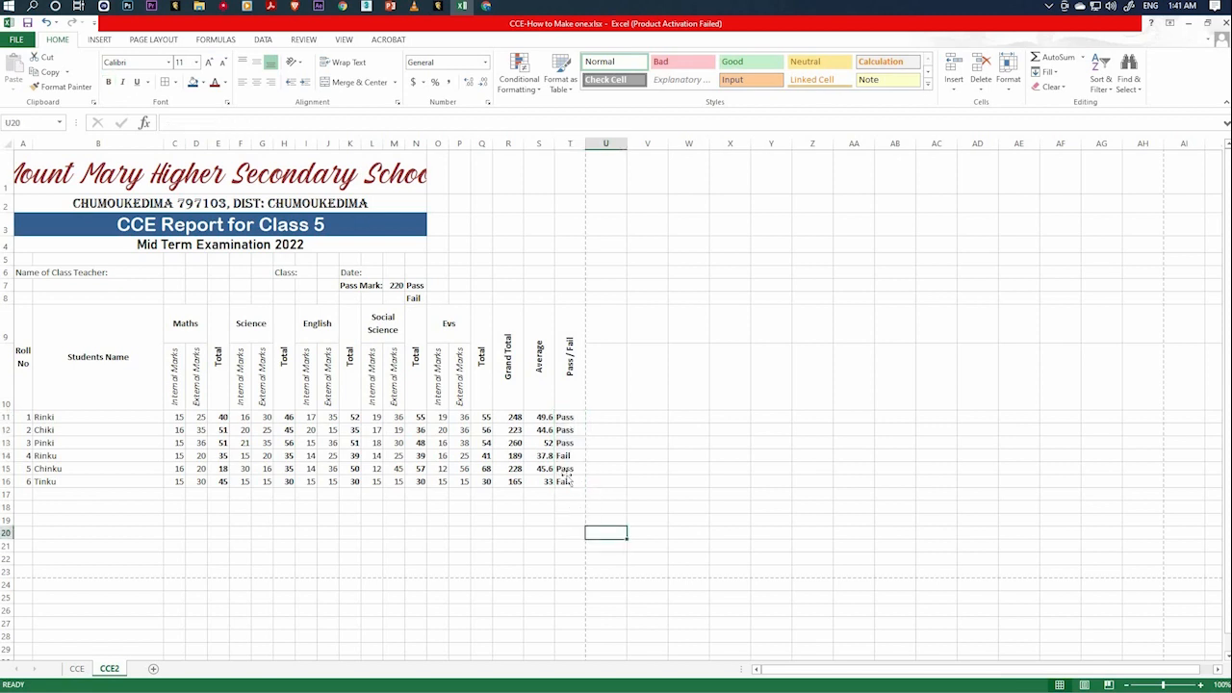
Set roll number 4's English internal mark in I14 to 40 to test the Pass / Fail formula.
{"action": "left_click", "coordinate": [568, 481]}
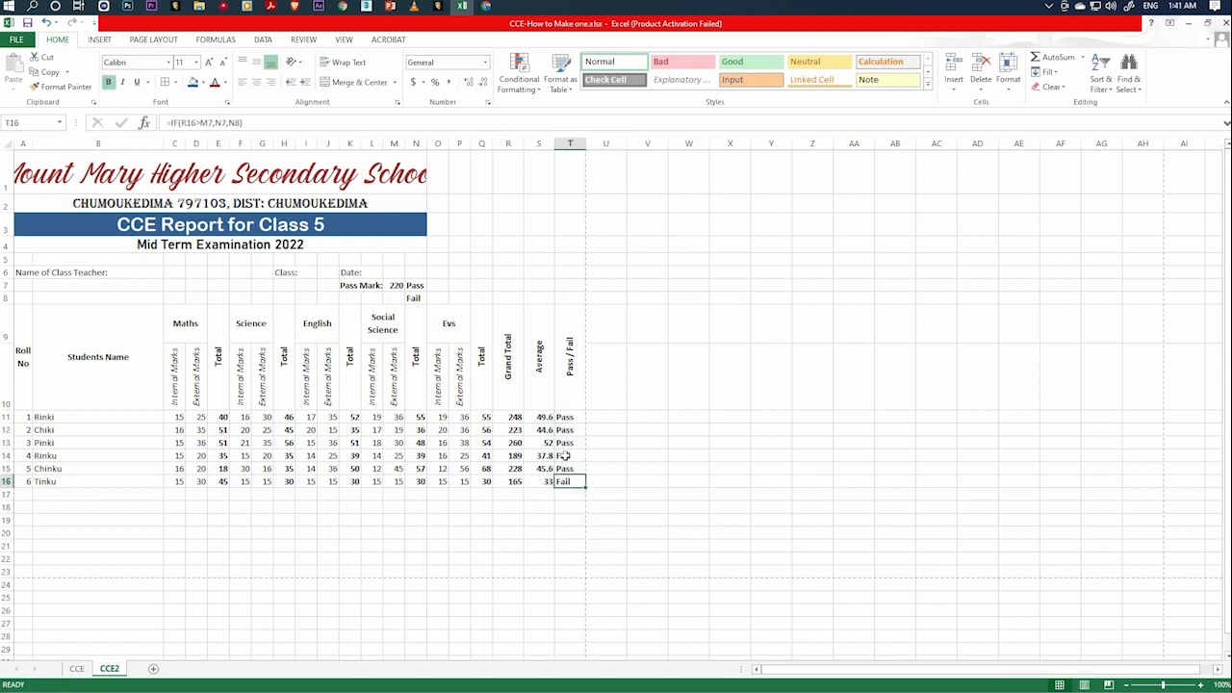
{"action": "left_click", "coordinate": [564, 455]}
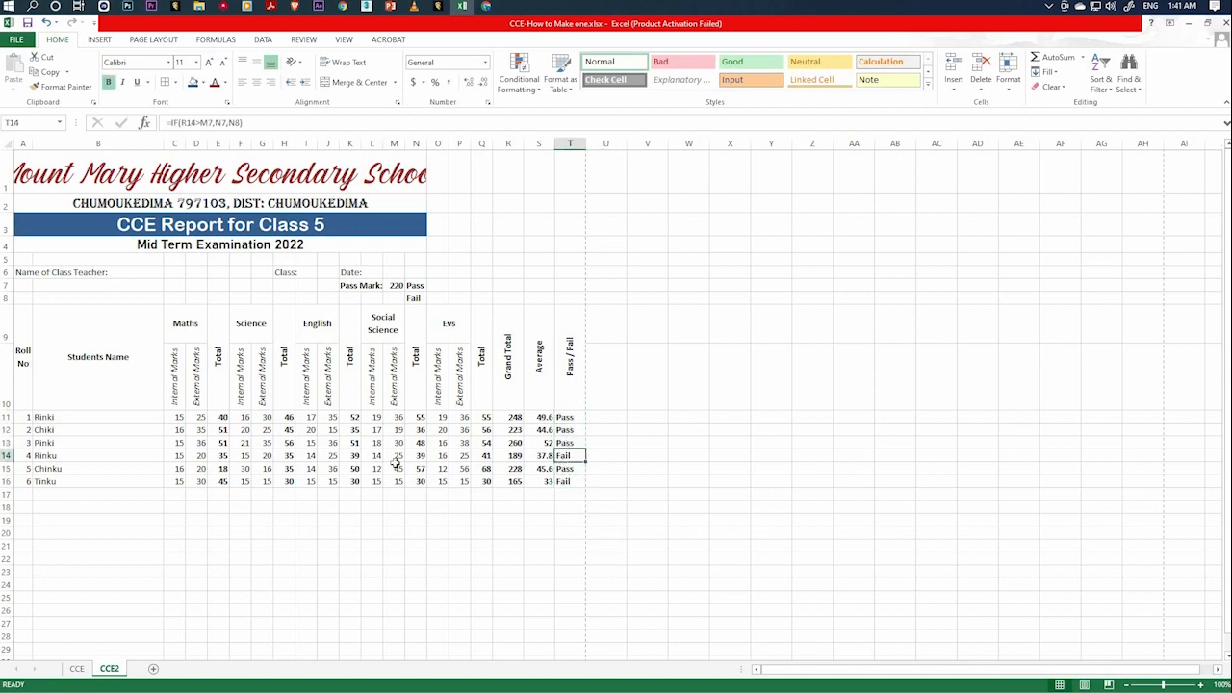
{"action": "key", "text": "Left"}
{"action": "key", "text": "Left"}
{"action": "key", "text": "Left"}
{"action": "key", "text": "Left"}
{"action": "key", "text": "Left"}
{"action": "key", "text": "Left"}
{"action": "key", "text": "Left"}
{"action": "key", "text": "Left"}
{"action": "key", "text": "Left"}
{"action": "key", "text": "Left"}
{"action": "key", "text": "Left"}
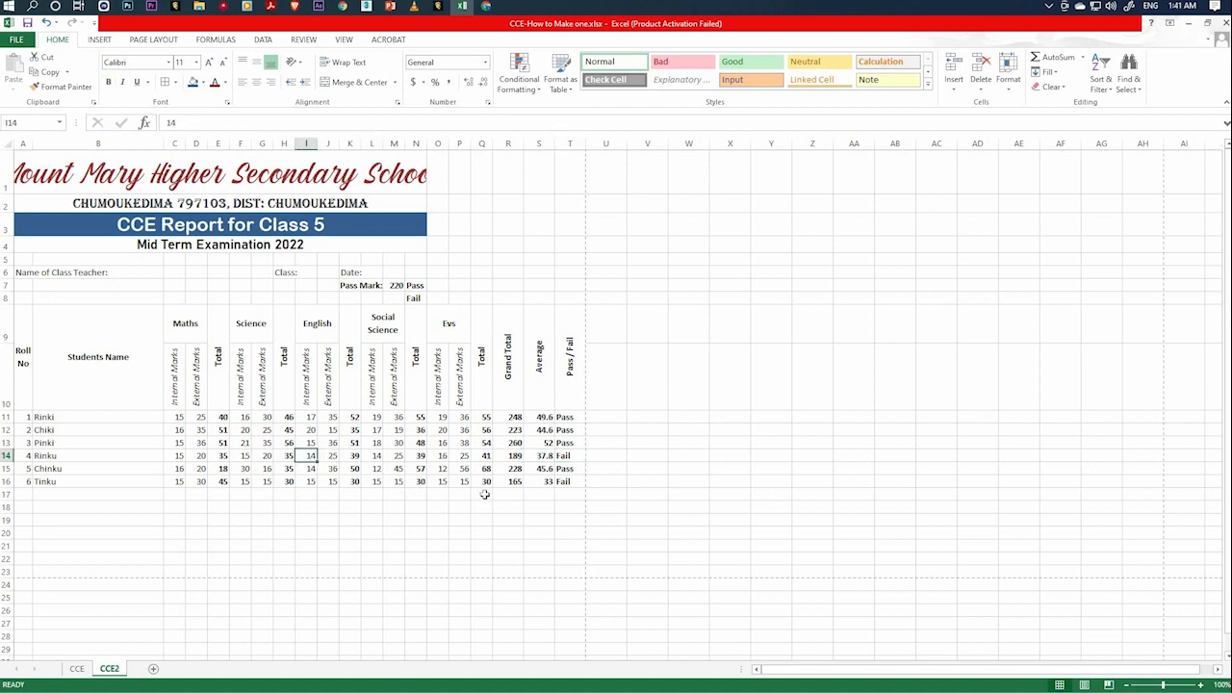
{"action": "type", "text": "40"}
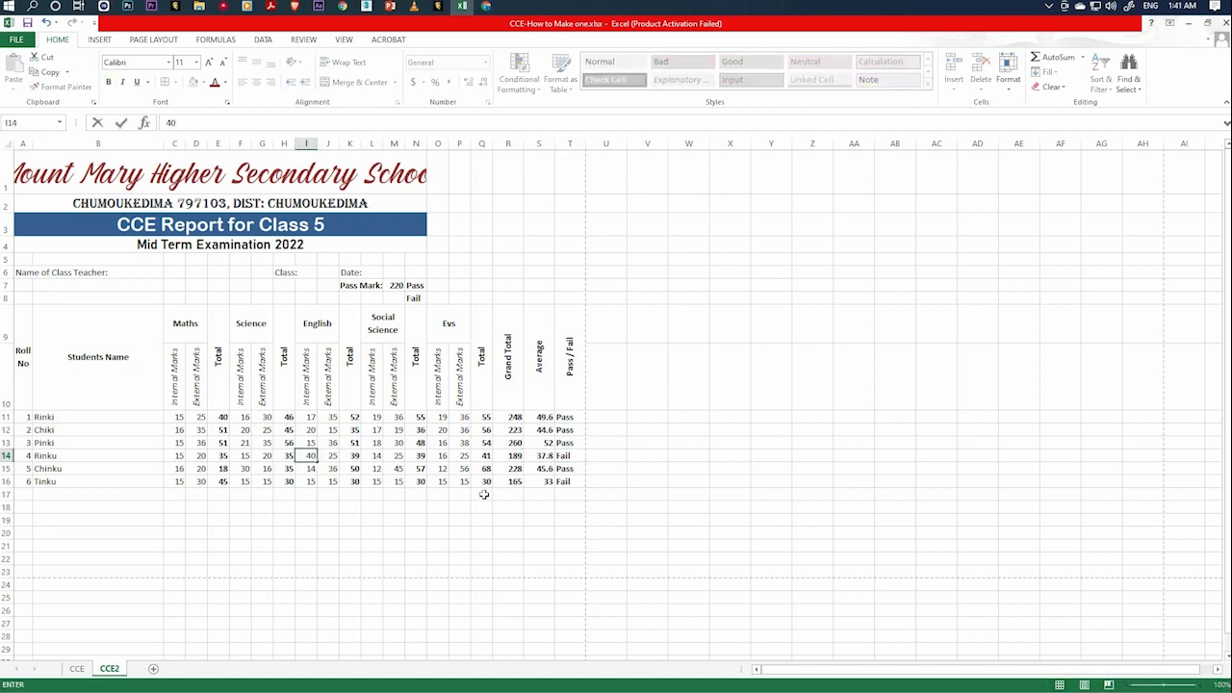
{"action": "key", "text": "Return"}
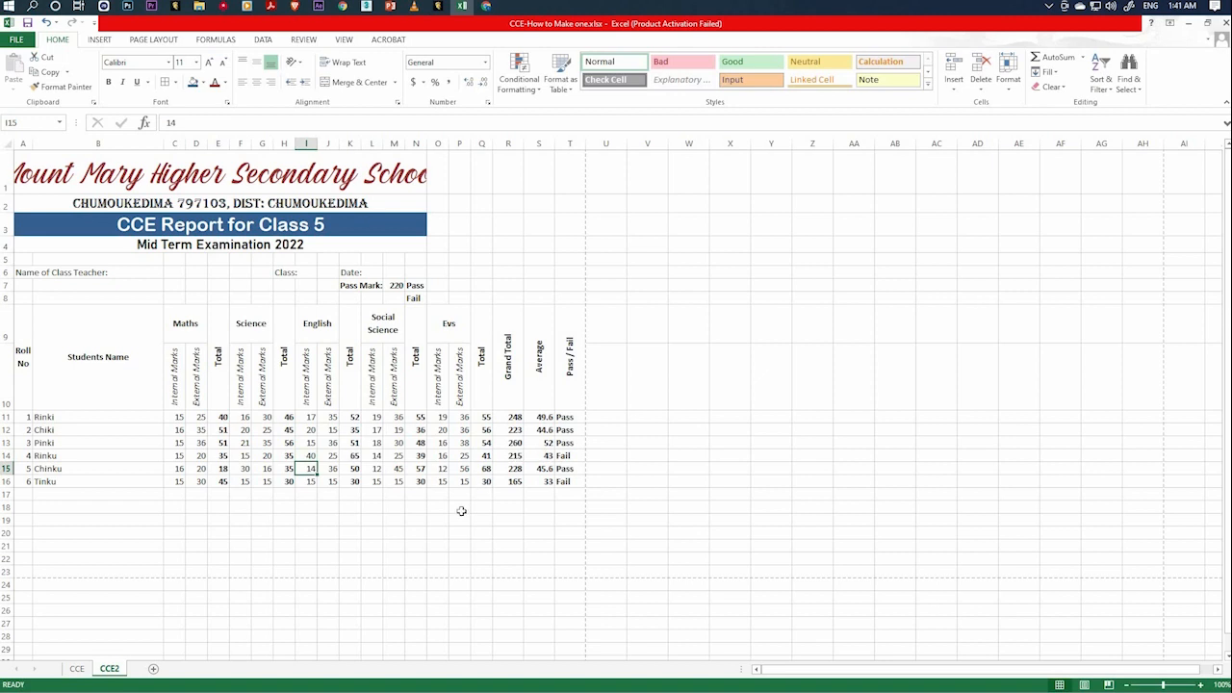
Set roll number 4's English external mark in J14 to 60 and check the Pass / Fail result in T14.
{"action": "left_click", "coordinate": [333, 458]}
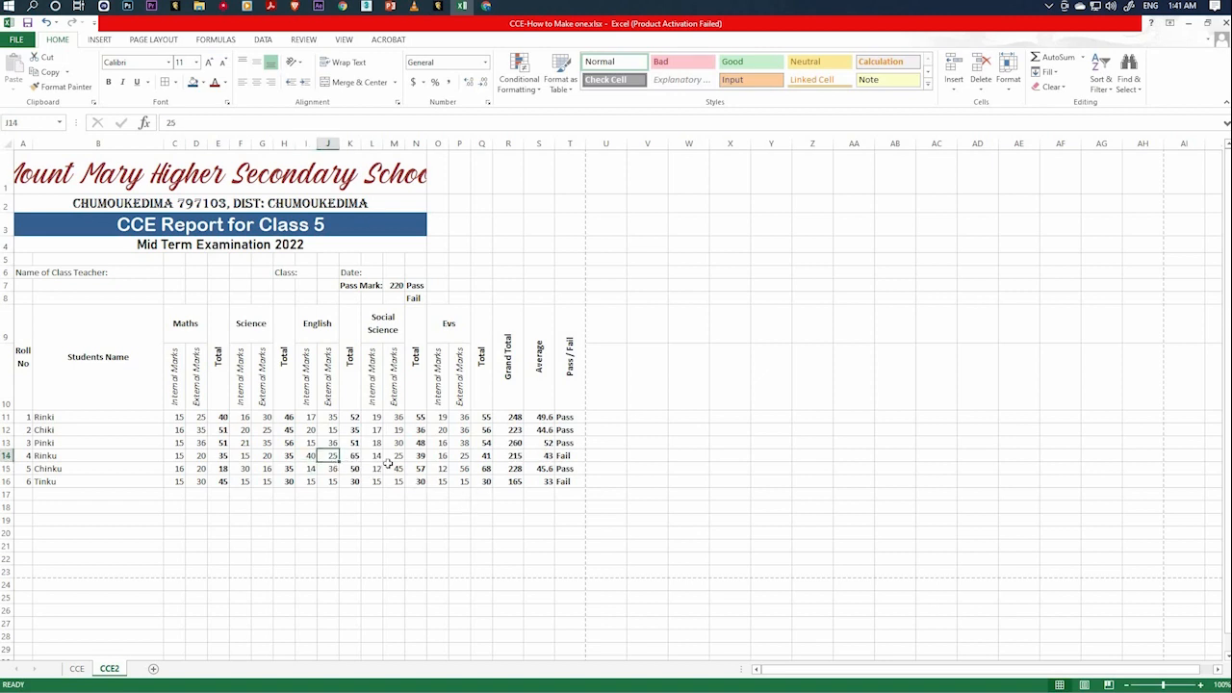
{"action": "type", "text": "60"}
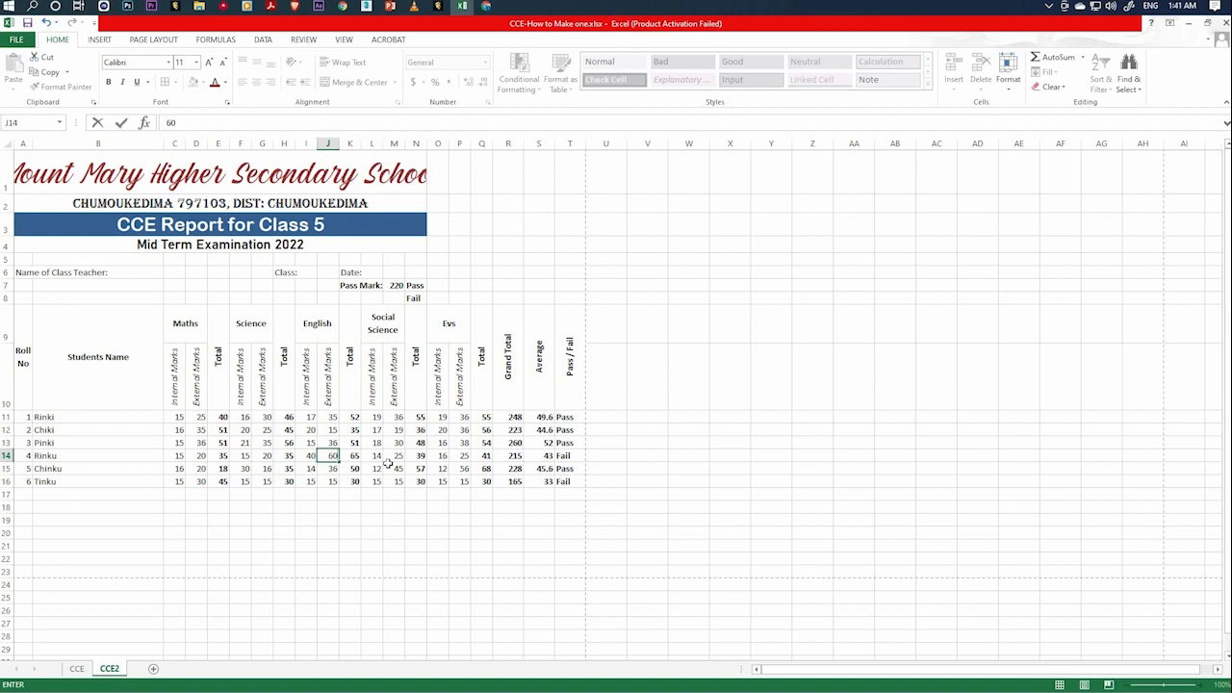
{"action": "key", "text": "Return"}
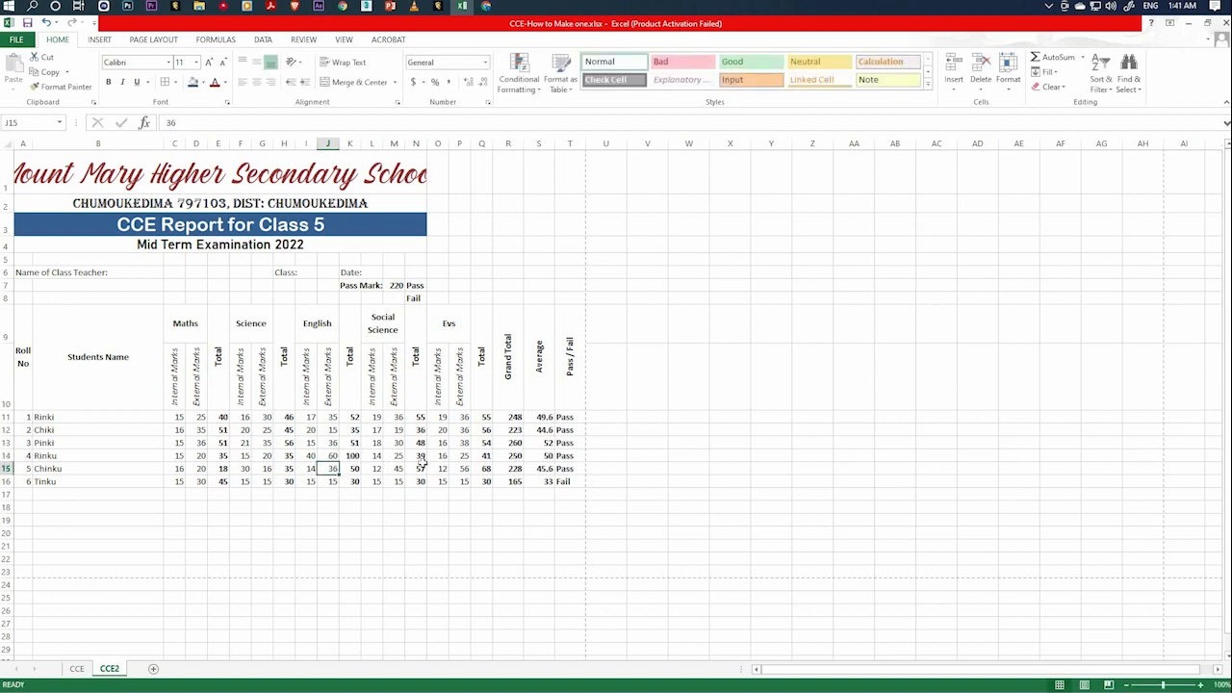
{"action": "left_click", "coordinate": [574, 460]}
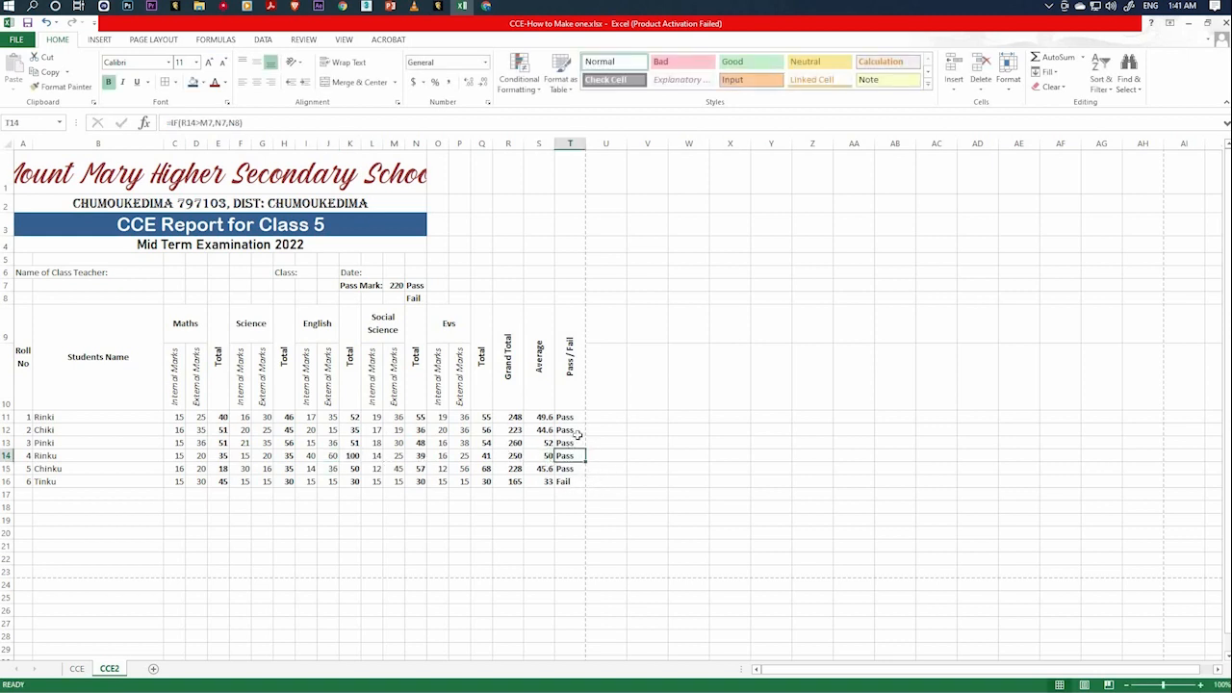
Set roll number 2's Evs external mark in P12 to 20 and check the Pass / Fail result in T12.
{"action": "left_click", "coordinate": [443, 430]}
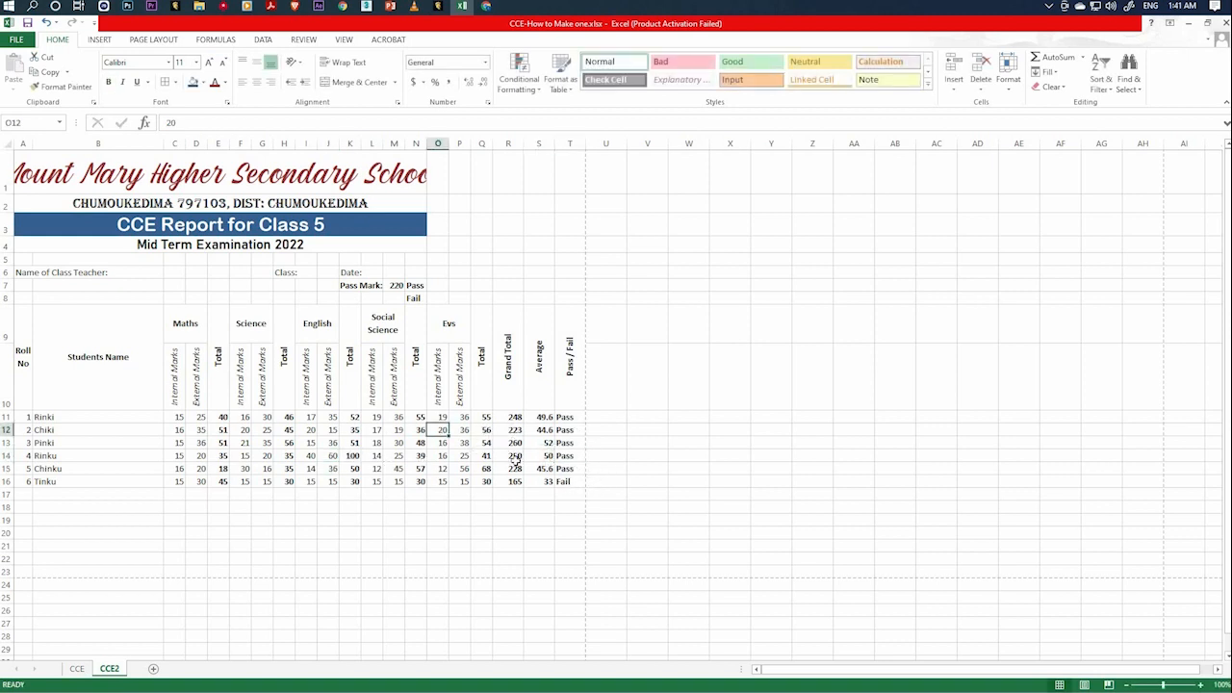
{"action": "key", "text": "Right"}
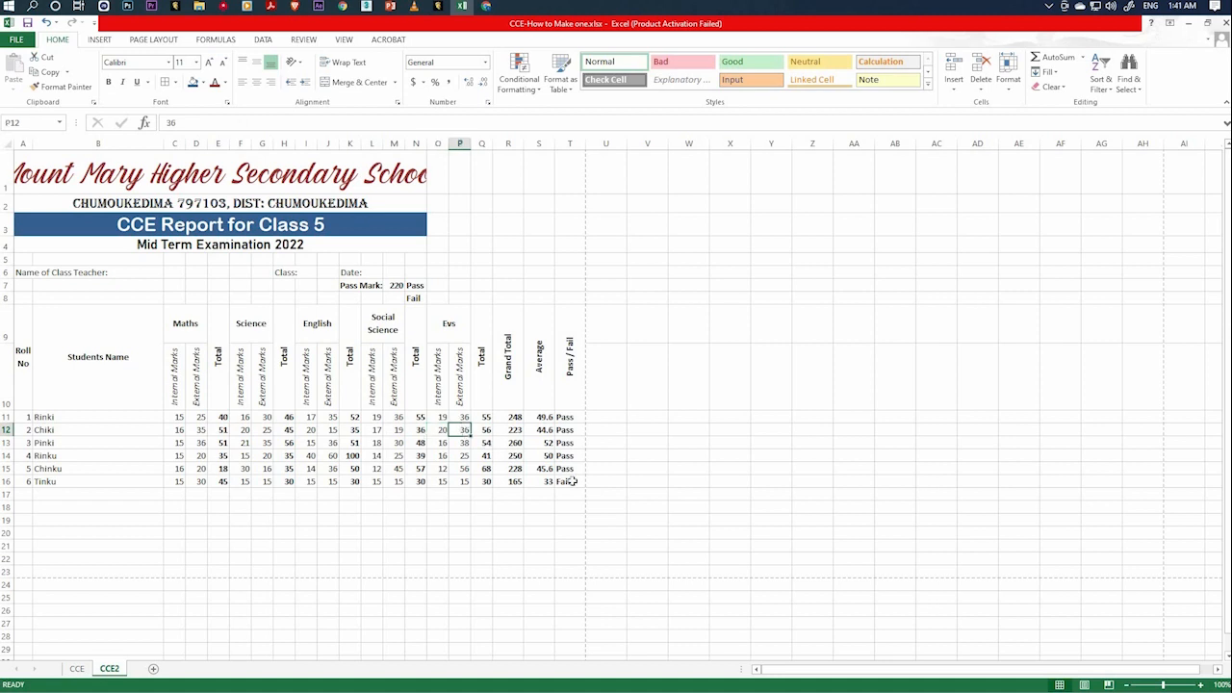
{"action": "type", "text": "20"}
{"action": "key", "text": "Return"}
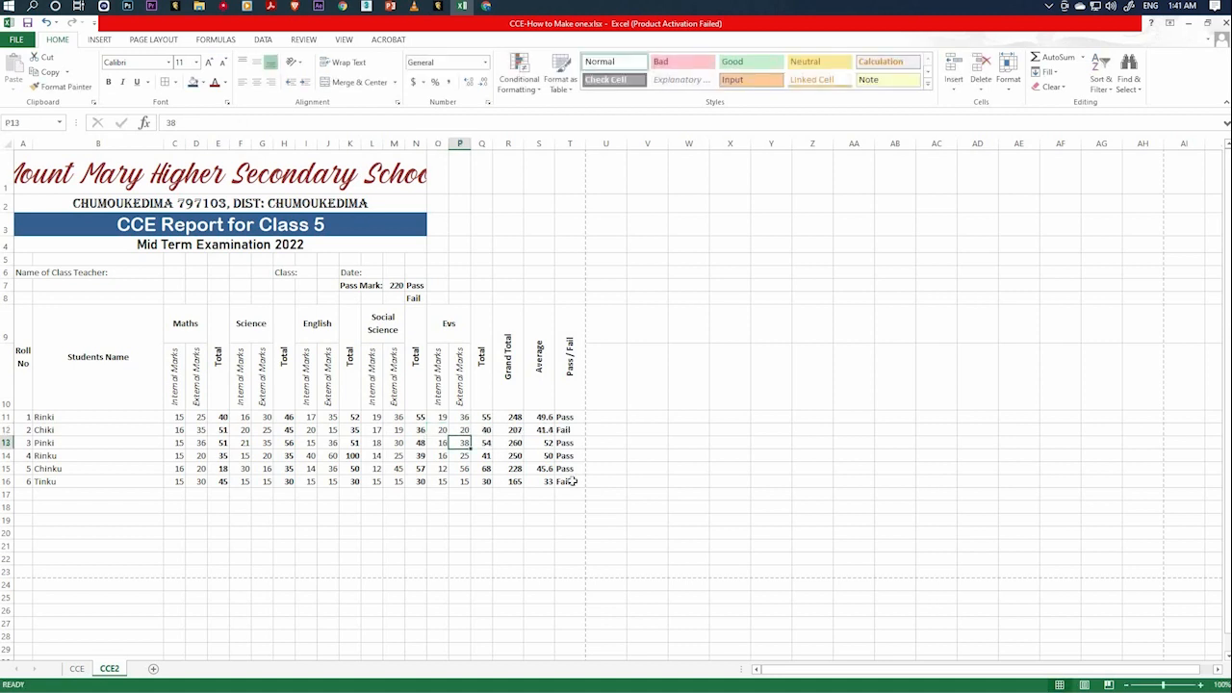
{"action": "left_click", "coordinate": [569, 430]}
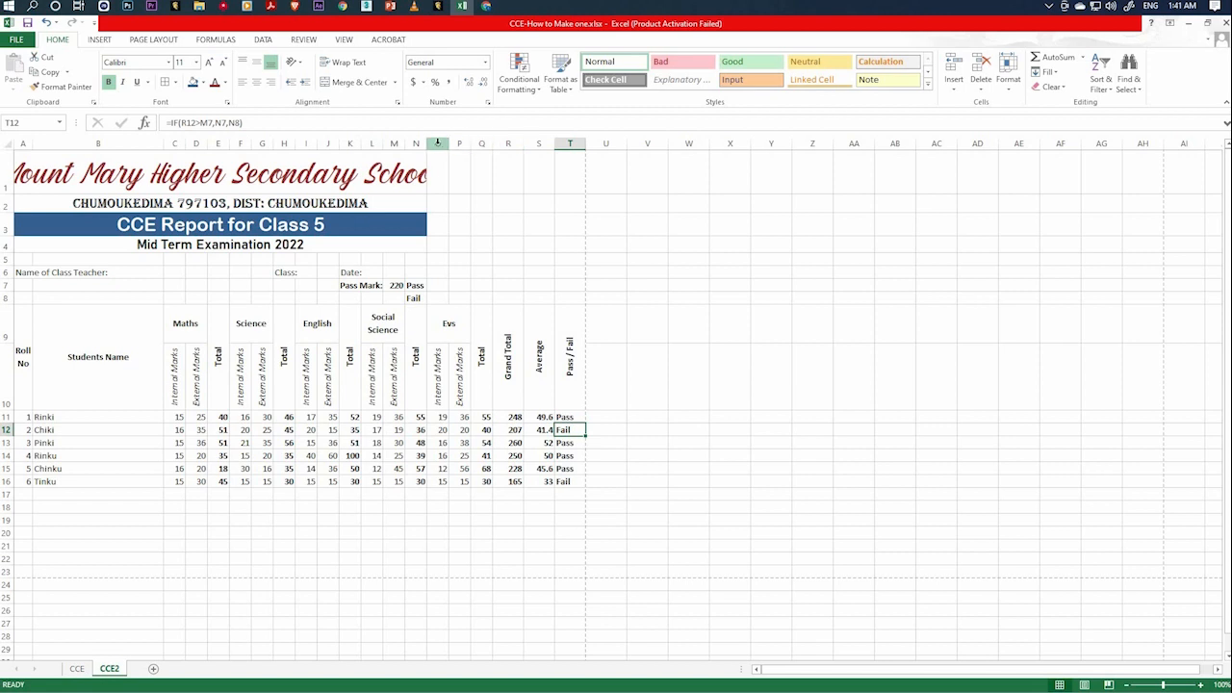
Check the CCE2 sheet's page layout in the print preview and return to the worksheet.
{"action": "left_click", "coordinate": [137, 175]}
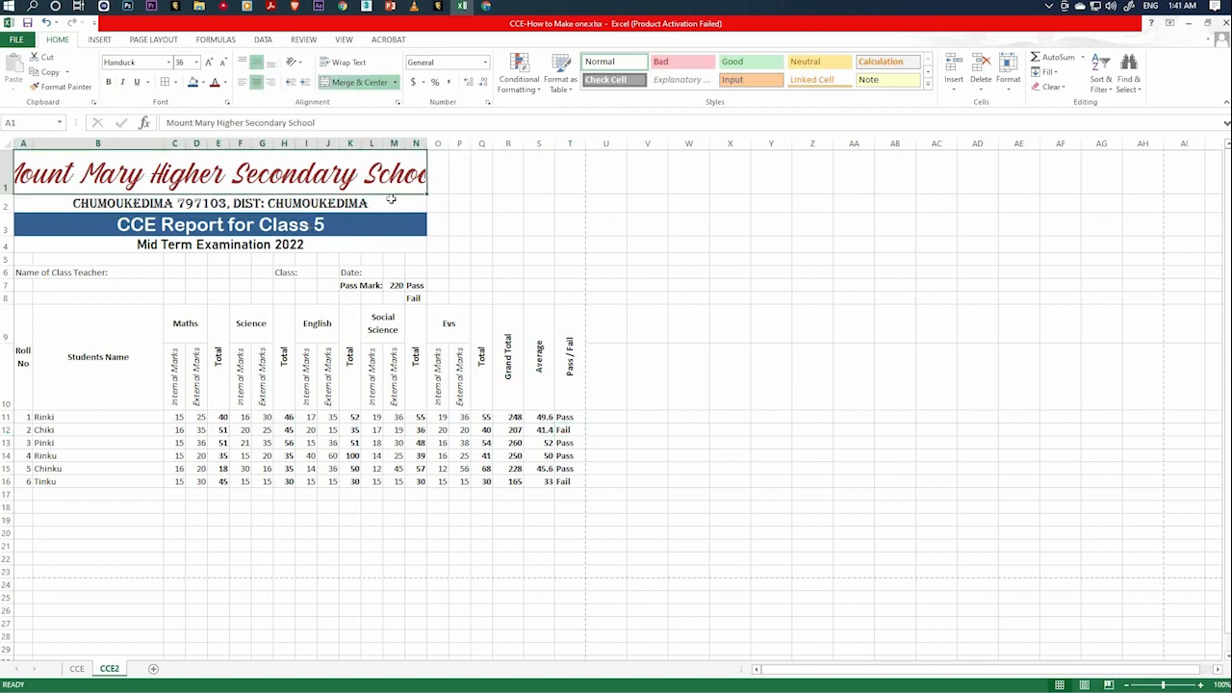
{"action": "left_click", "coordinate": [15, 39]}
{"action": "left_click", "coordinate": [22, 228]}
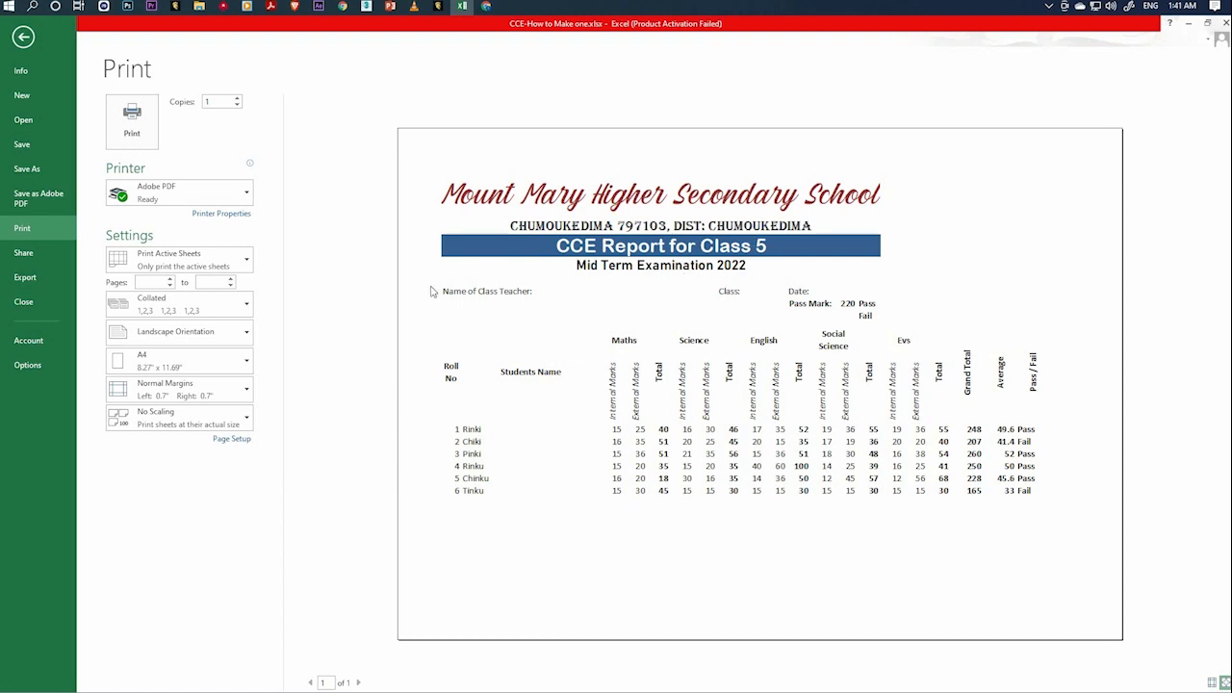
{"action": "left_click", "coordinate": [23, 36]}
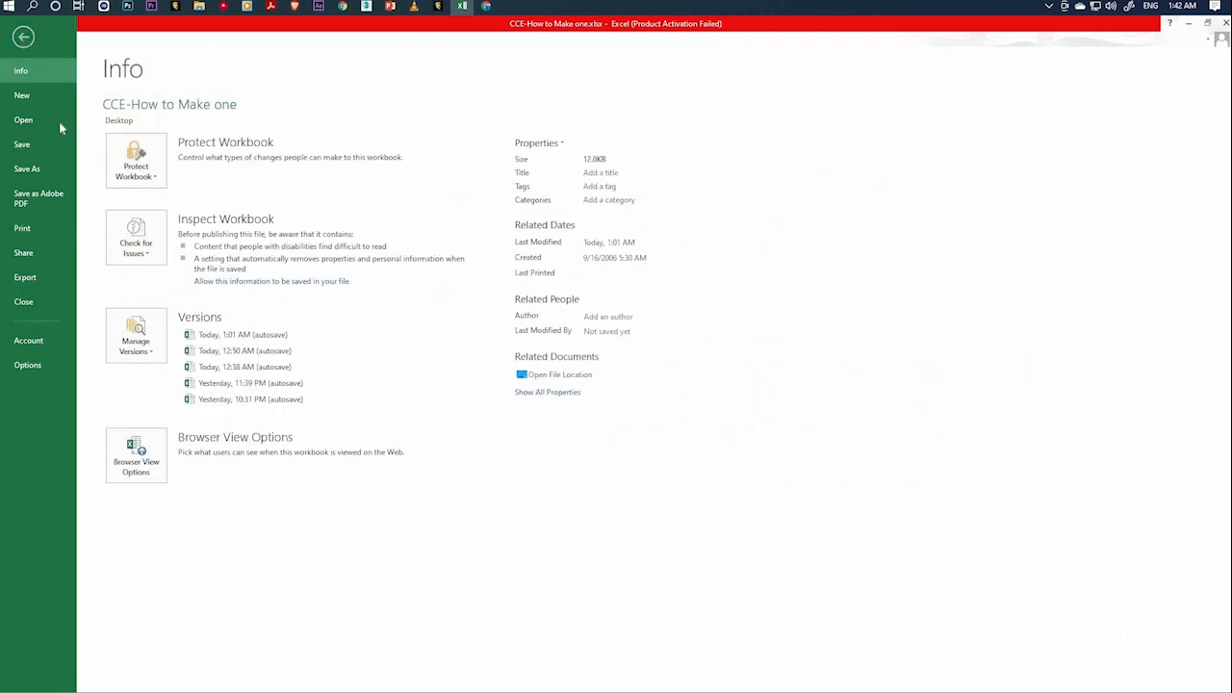
{"action": "left_click", "coordinate": [440, 294]}
Re-merge and centre the school name in row 1 and the address in row 2 so each spans columns A to T.
{"action": "left_click", "coordinate": [276, 180]}
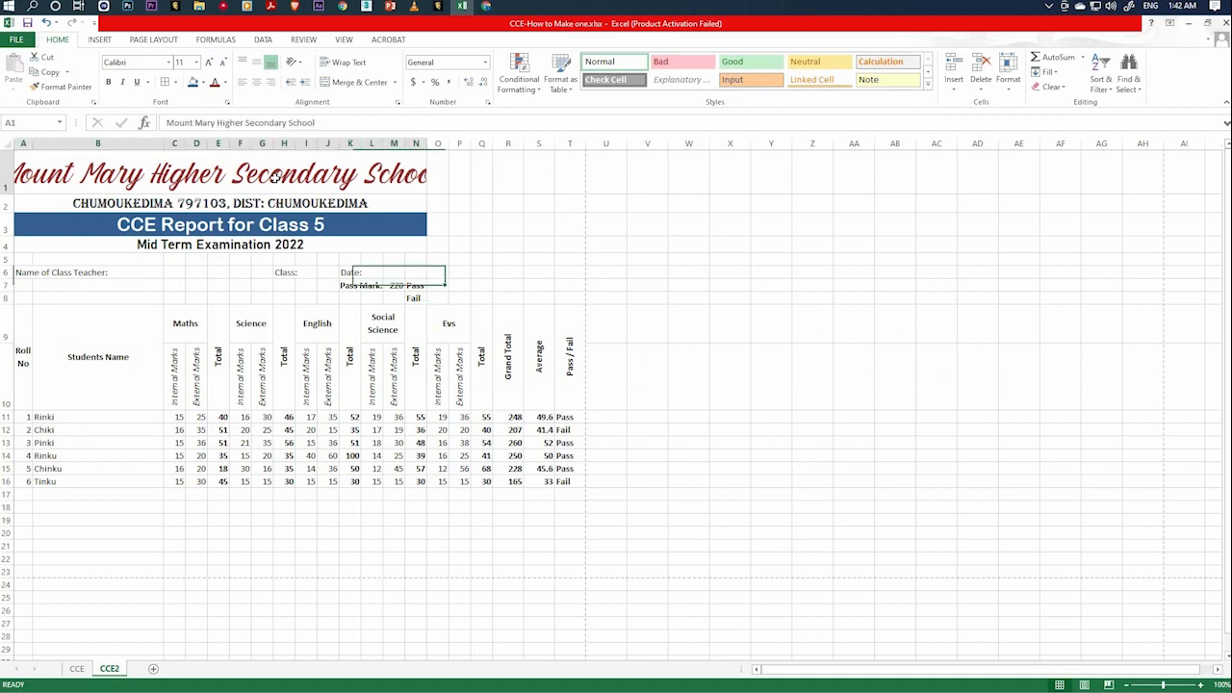
{"action": "left_click", "coordinate": [364, 85]}
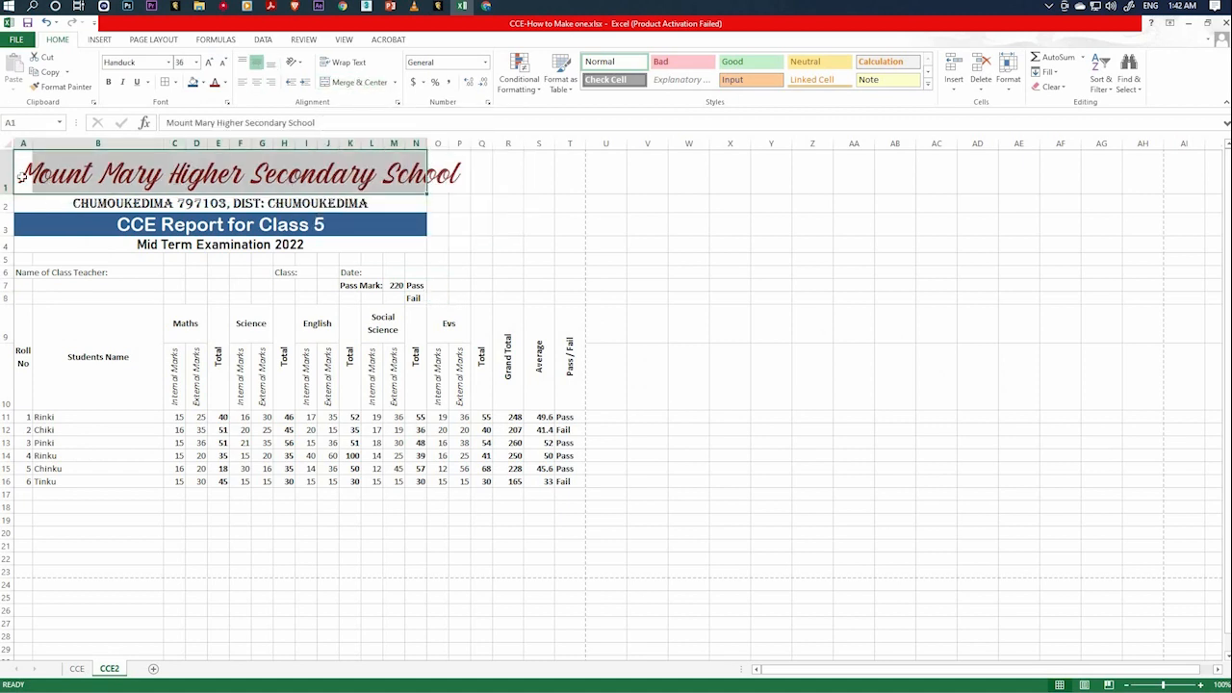
{"action": "left_click_drag", "start_coordinate": [23, 177], "coordinate": [562, 181]}
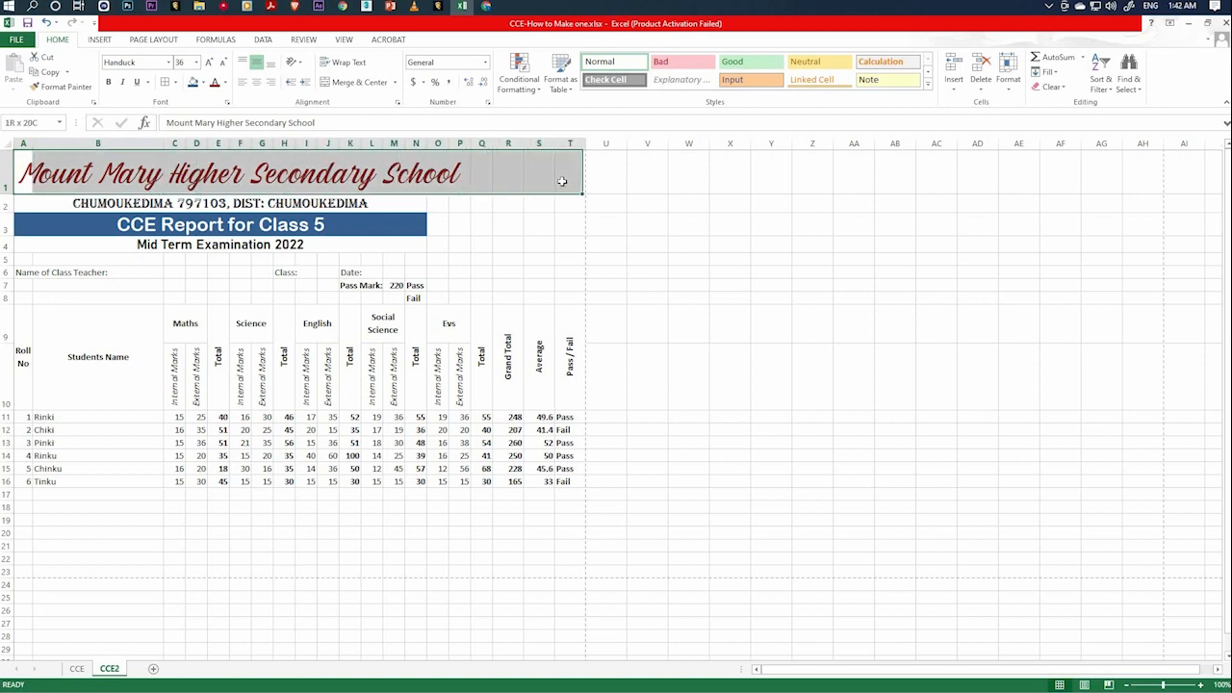
{"action": "left_click", "coordinate": [357, 83]}
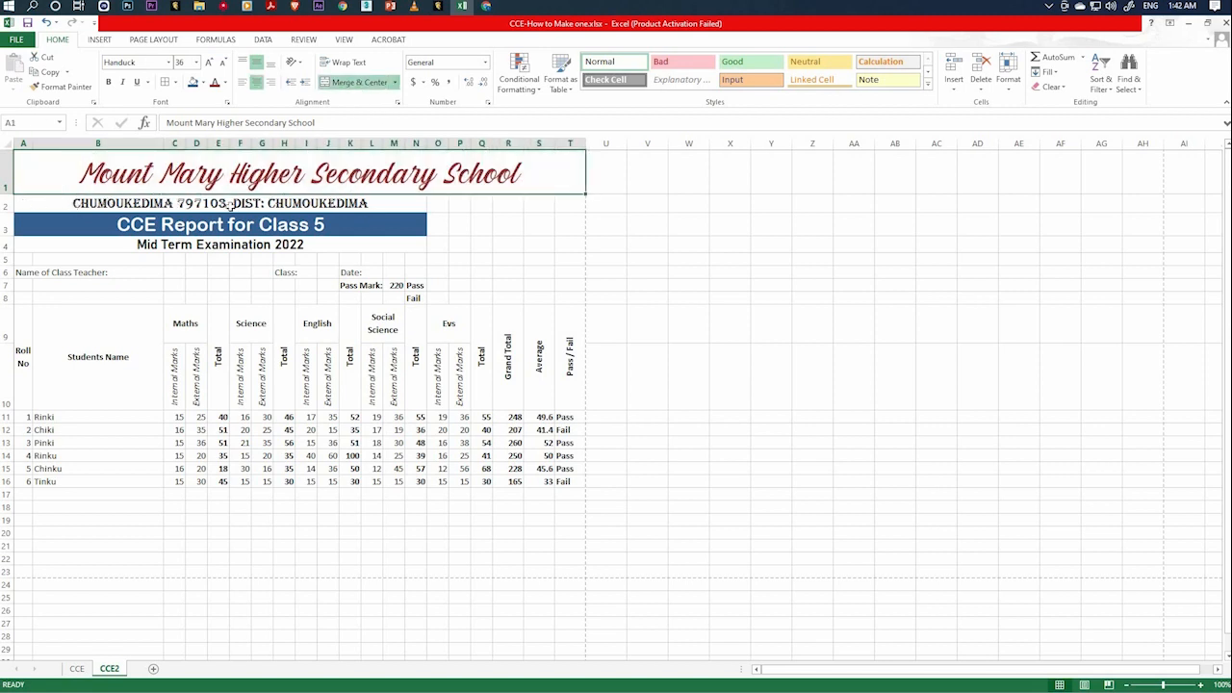
{"action": "left_click_drag", "start_coordinate": [230, 206], "coordinate": [575, 202]}
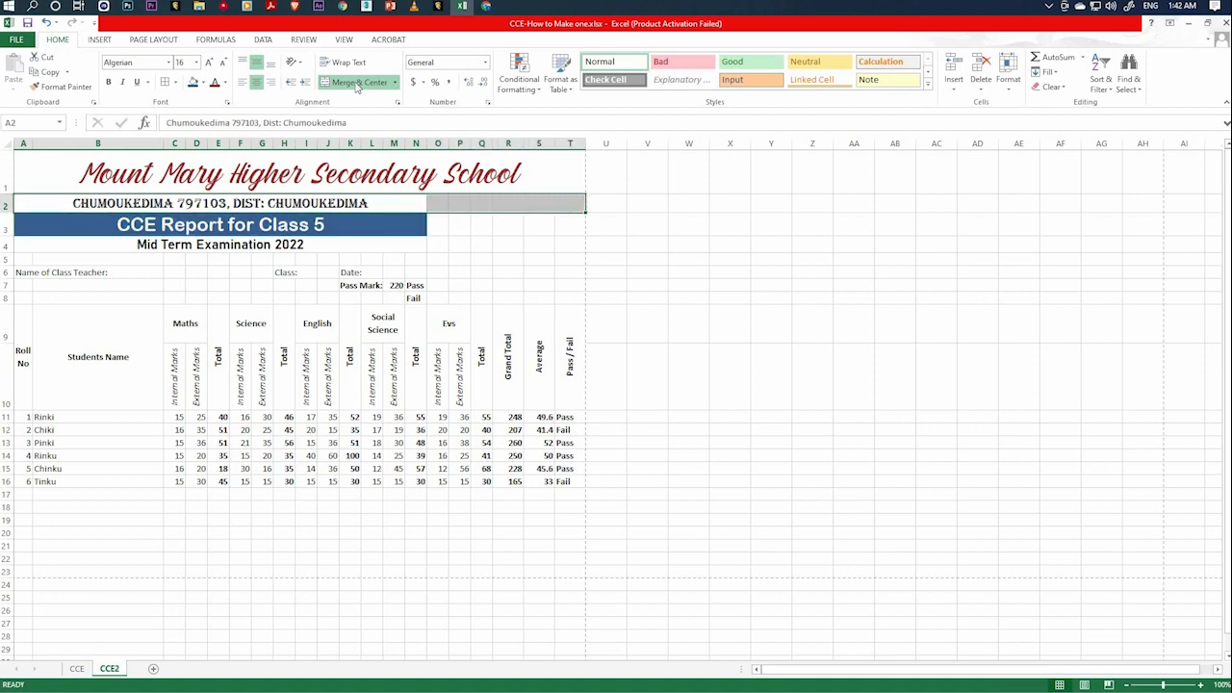
{"action": "left_click", "coordinate": [354, 83]}
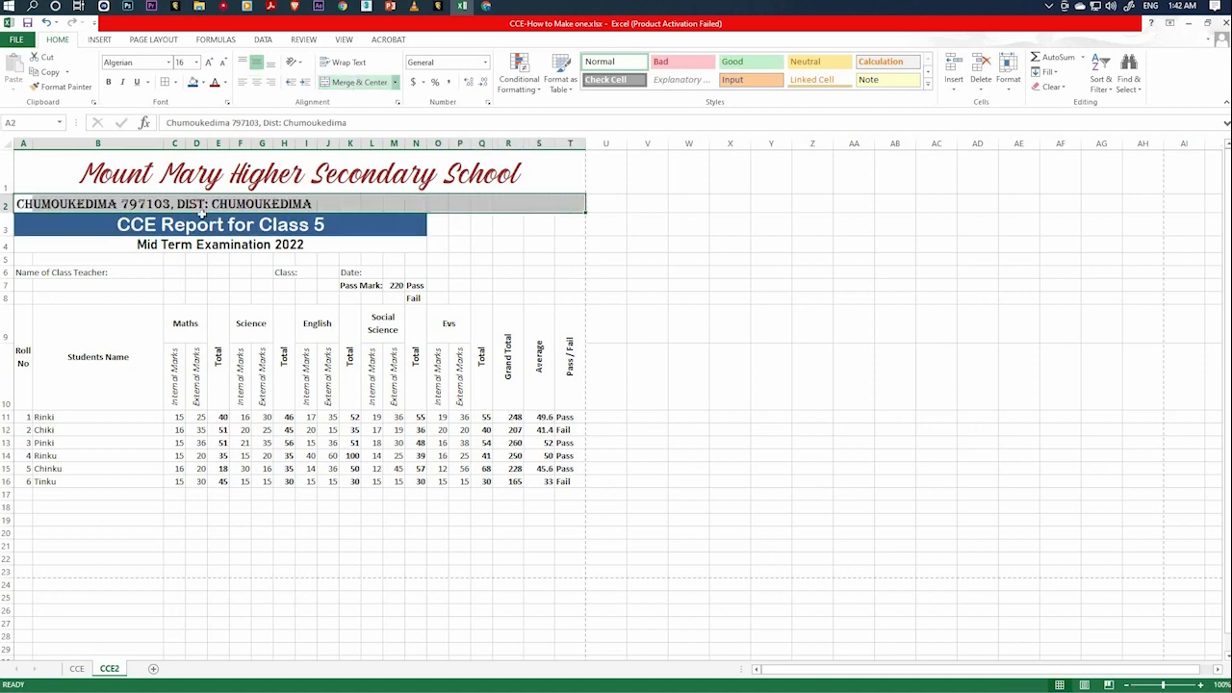
Re-merge and centre the CCE Report title in row 3 and the Mid Term Examination heading in row 4 across columns A to T.
{"action": "left_click_drag", "start_coordinate": [51, 228], "coordinate": [579, 227]}
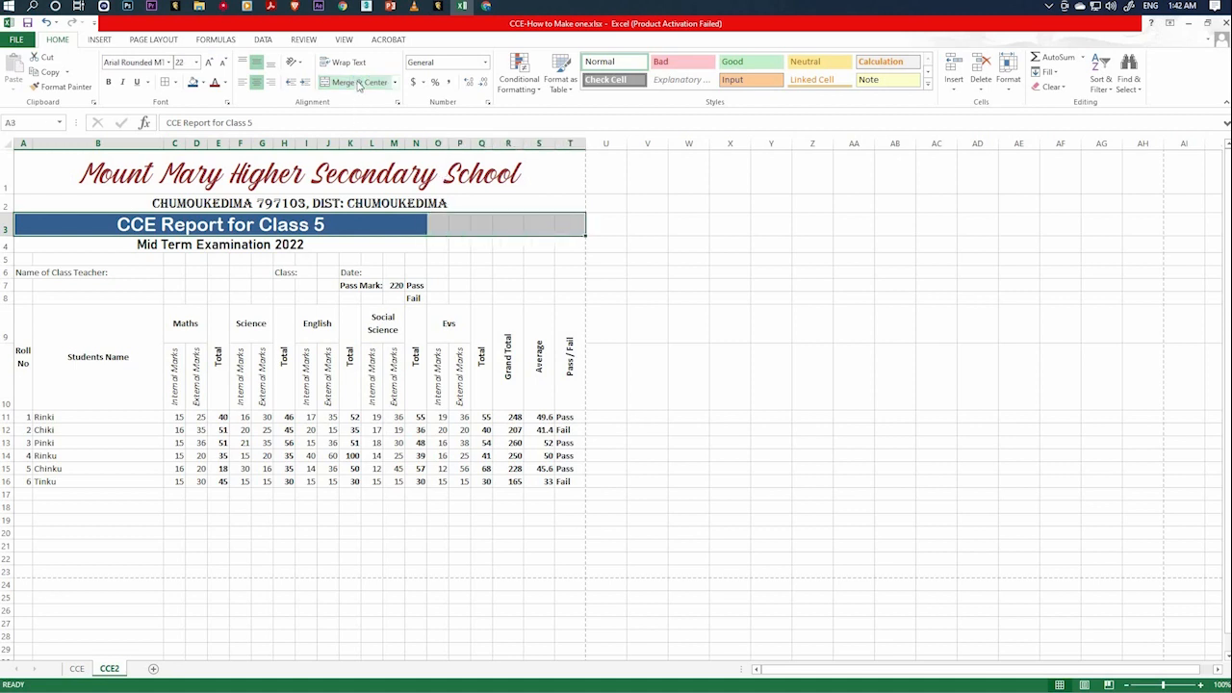
{"action": "left_click", "coordinate": [354, 83]}
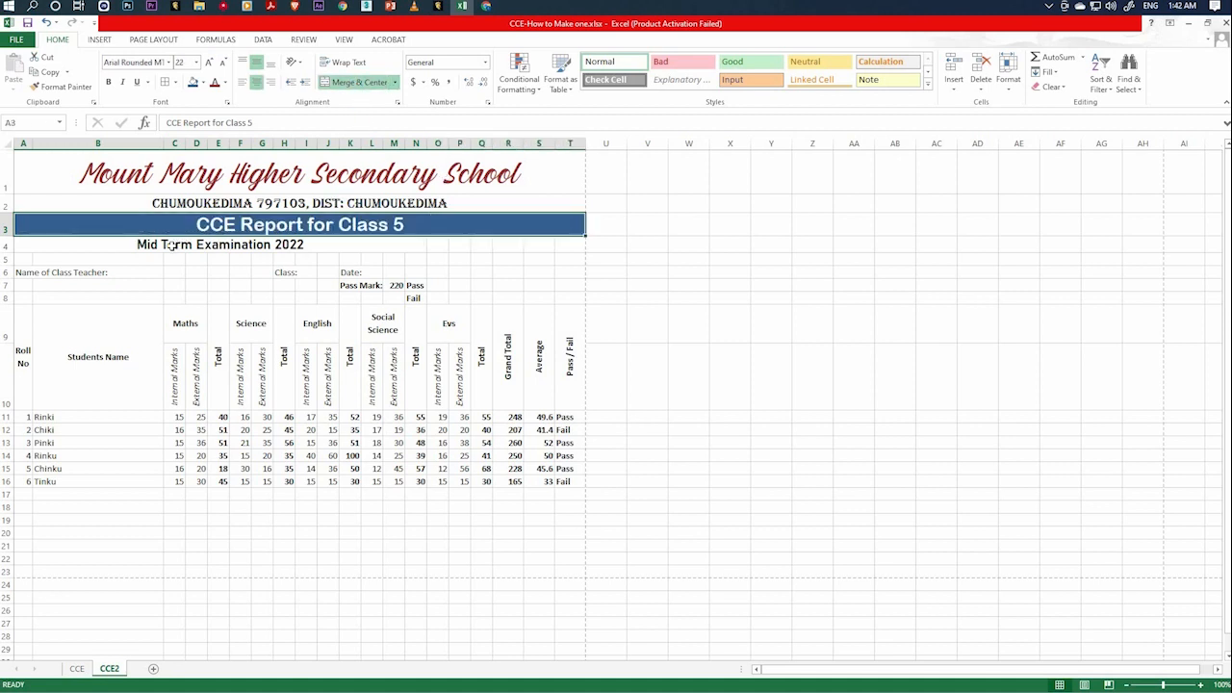
{"action": "left_click_drag", "start_coordinate": [171, 247], "coordinate": [582, 248]}
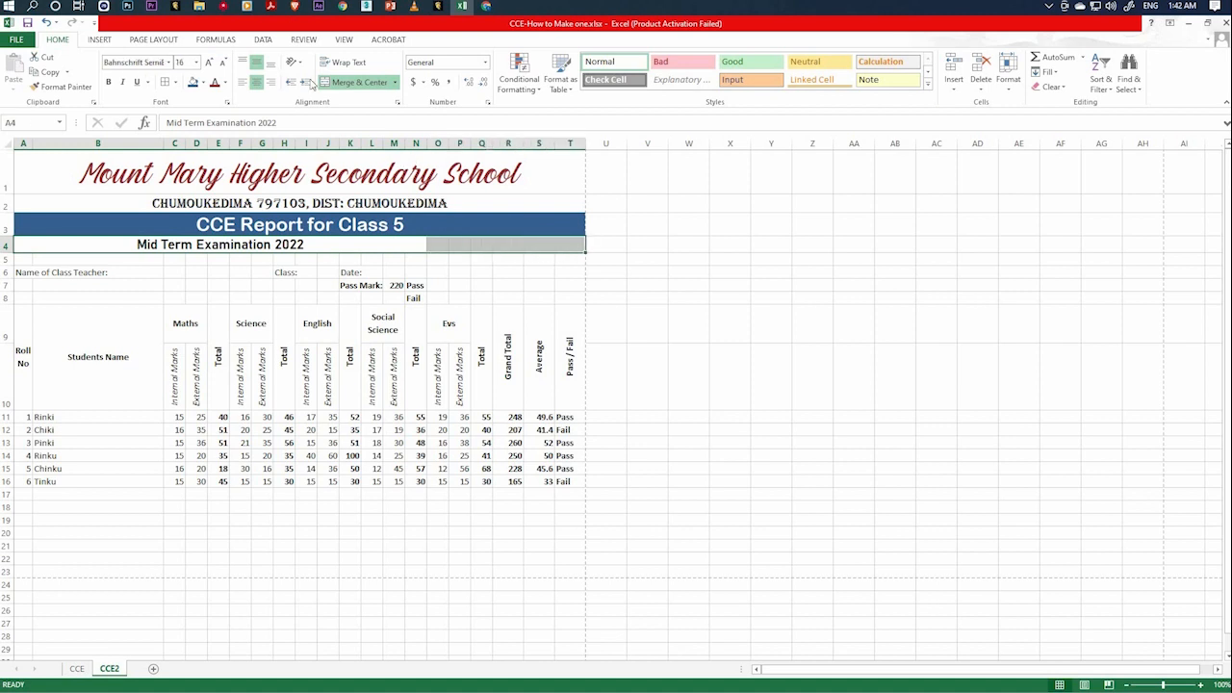
{"action": "left_click", "coordinate": [366, 83]}
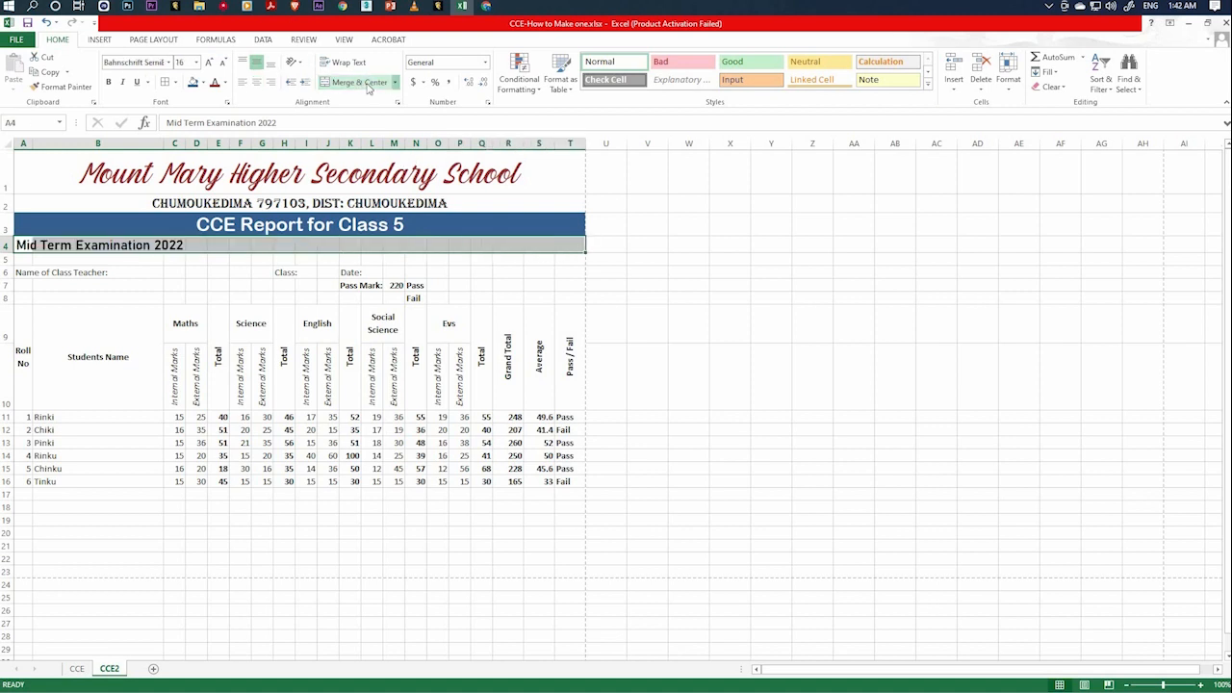
{"action": "left_click", "coordinate": [505, 516]}
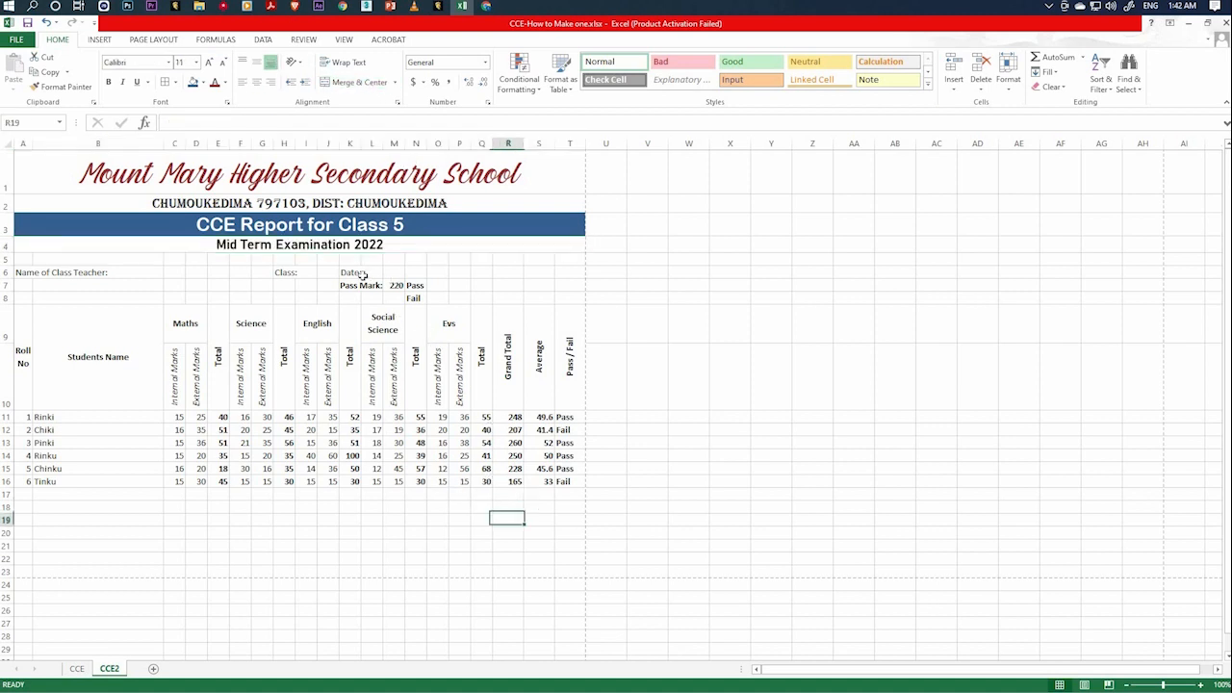
Move the Date: label from K6 to R6 and merge and centre cells S6:T6 beside it.
{"action": "left_click_drag", "start_coordinate": [364, 286], "coordinate": [413, 296]}
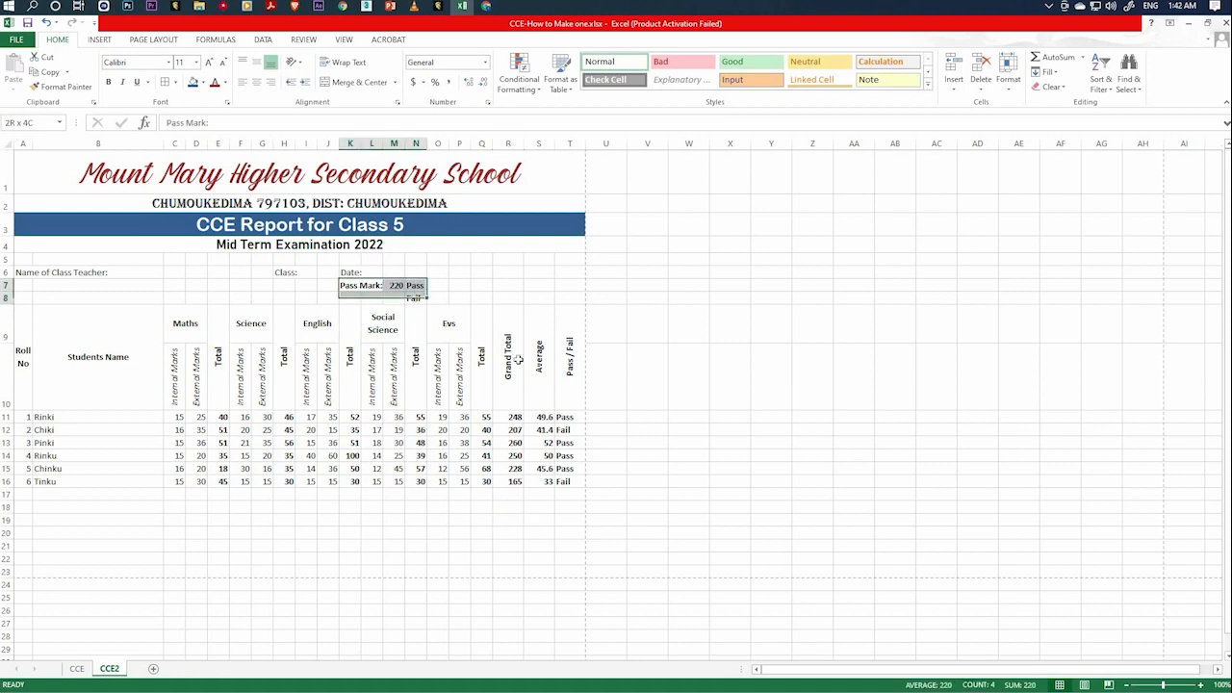
{"action": "left_click", "coordinate": [489, 510]}
{"action": "left_click", "coordinate": [351, 271]}
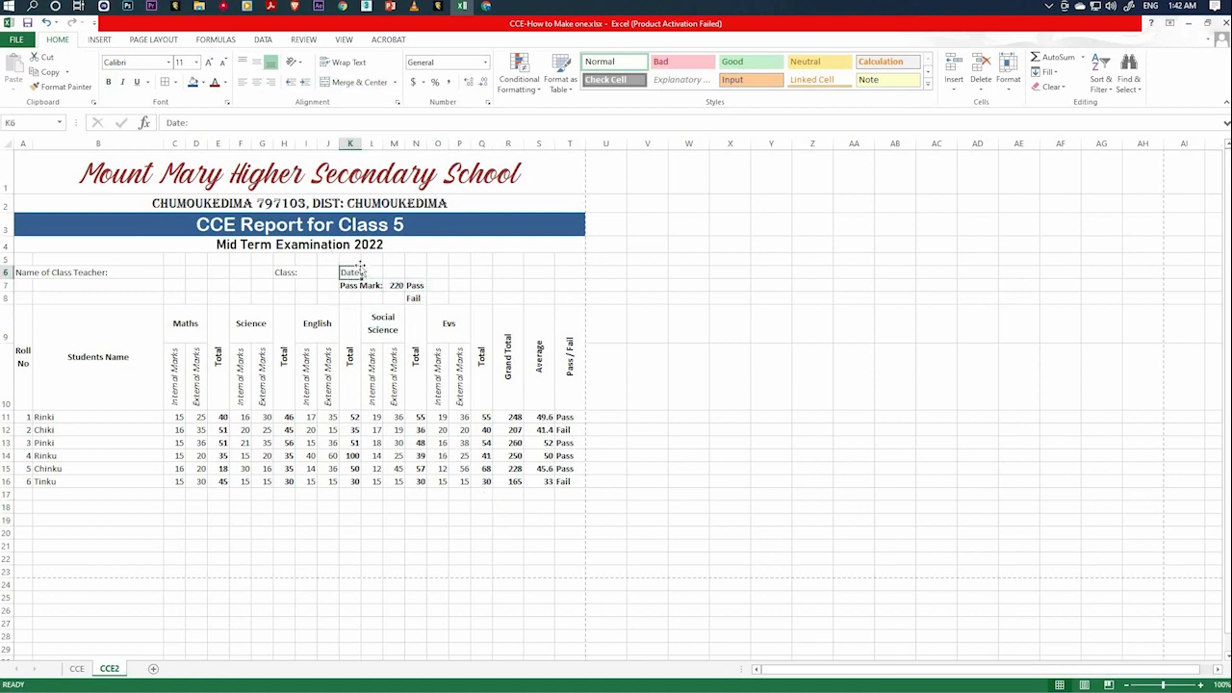
{"action": "left_click_drag", "start_coordinate": [360, 272], "coordinate": [471, 273]}
{"action": "left_click", "coordinate": [481, 481]}
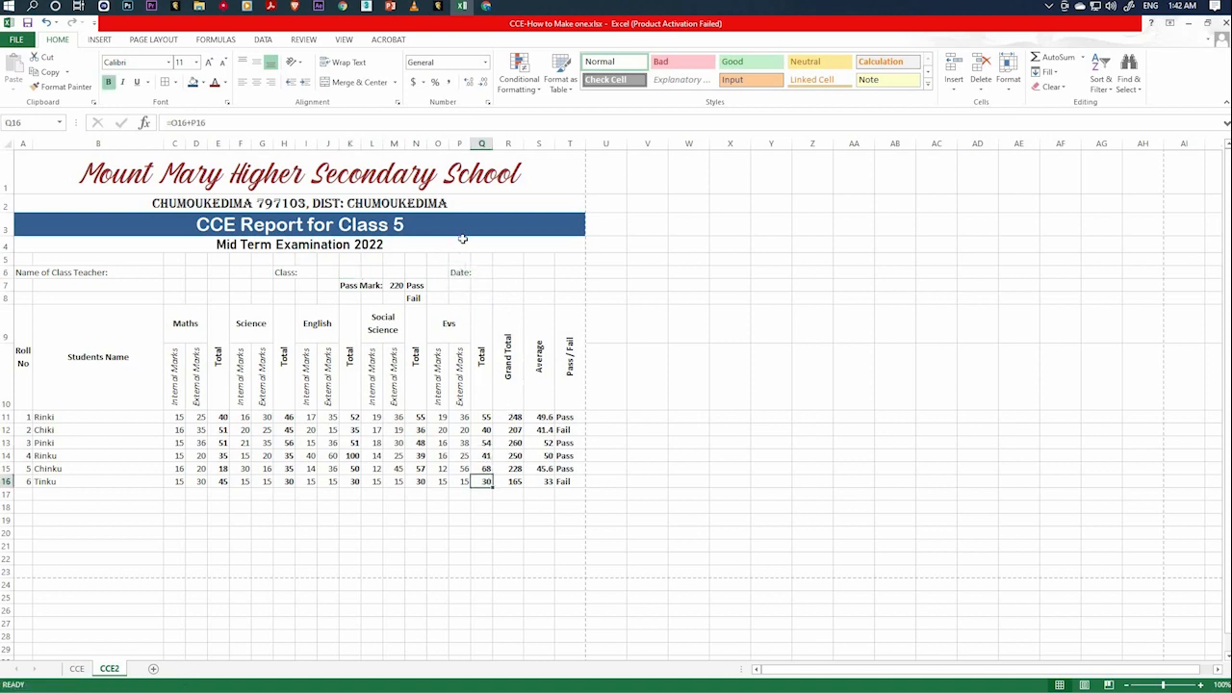
{"action": "left_click", "coordinate": [460, 272]}
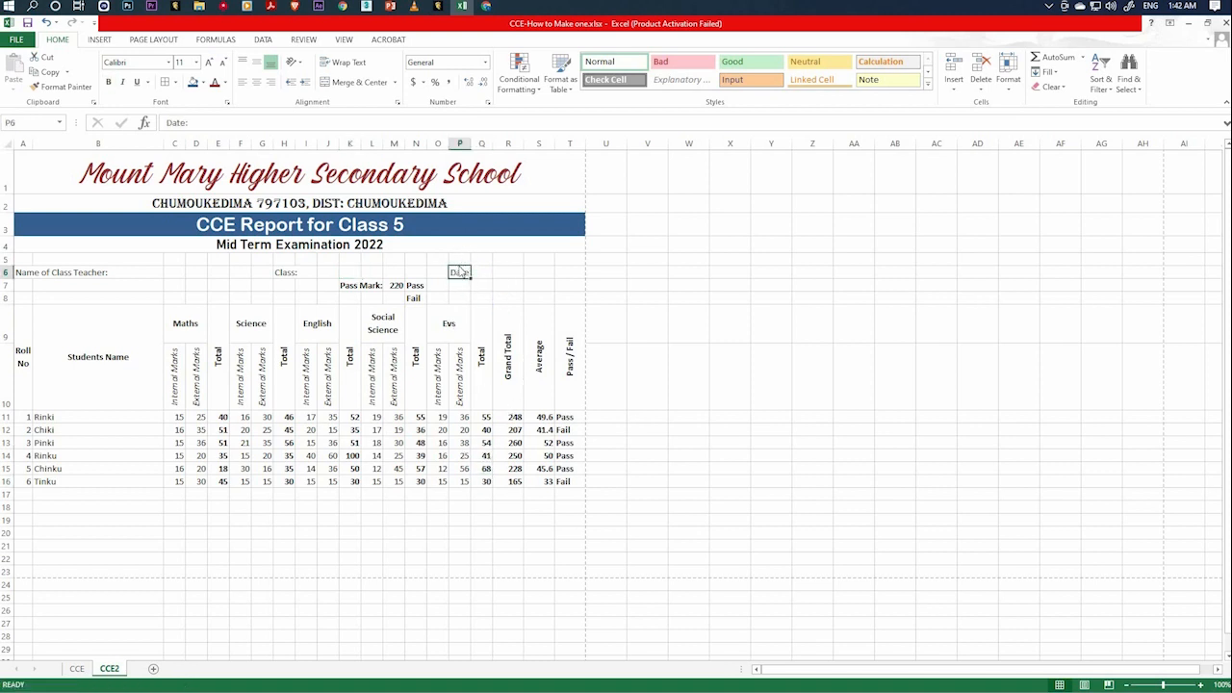
{"action": "left_click_drag", "start_coordinate": [470, 272], "coordinate": [572, 273]}
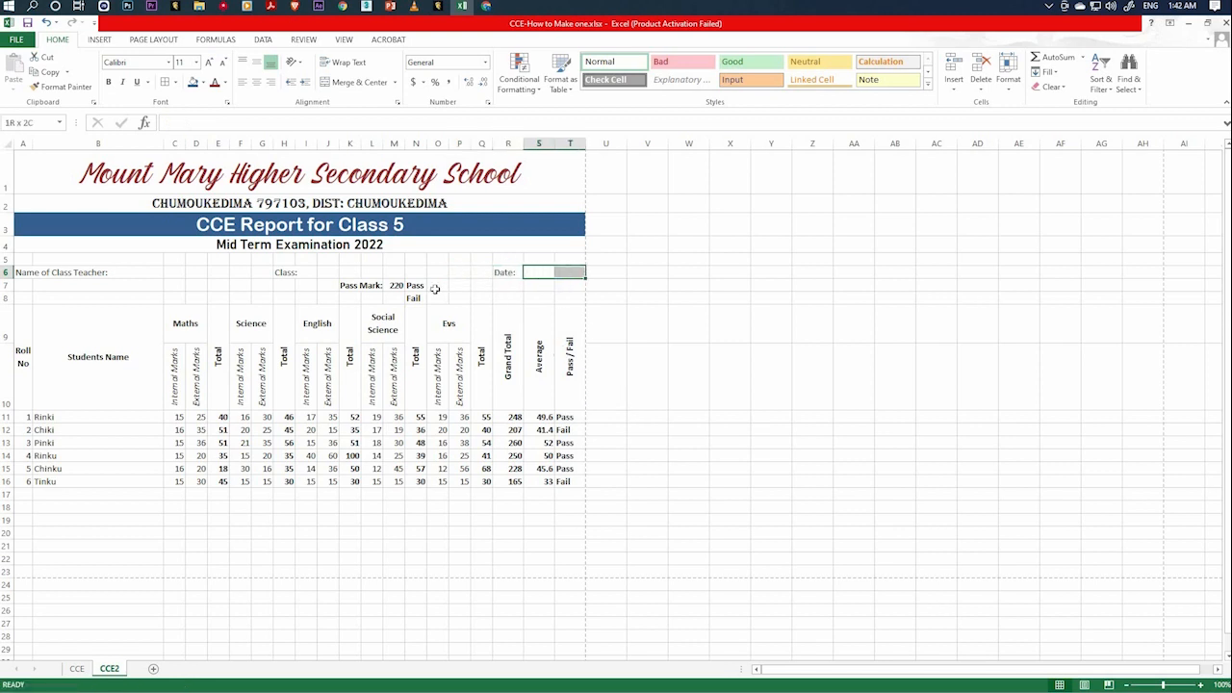
{"action": "left_click", "coordinate": [358, 81]}
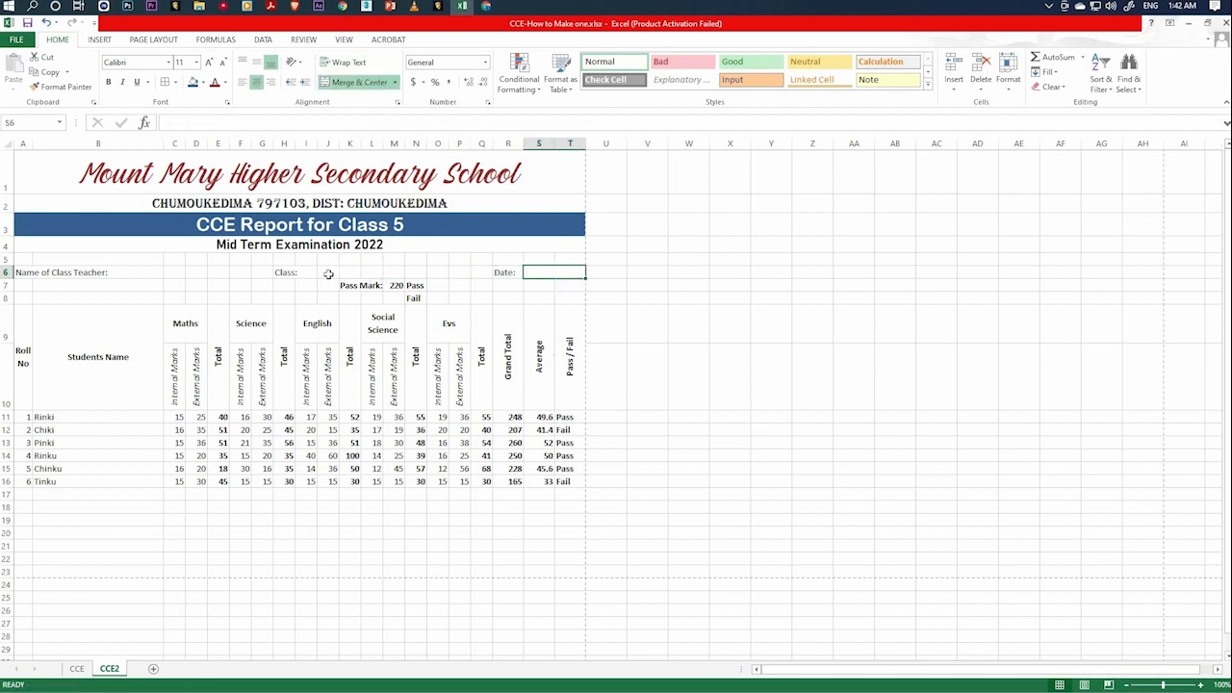
Merge and centre J6:K6 for the class entry and H6:I6 for the Class: label.
{"action": "left_click", "coordinate": [329, 274]}
{"action": "left_click", "coordinate": [313, 274]}
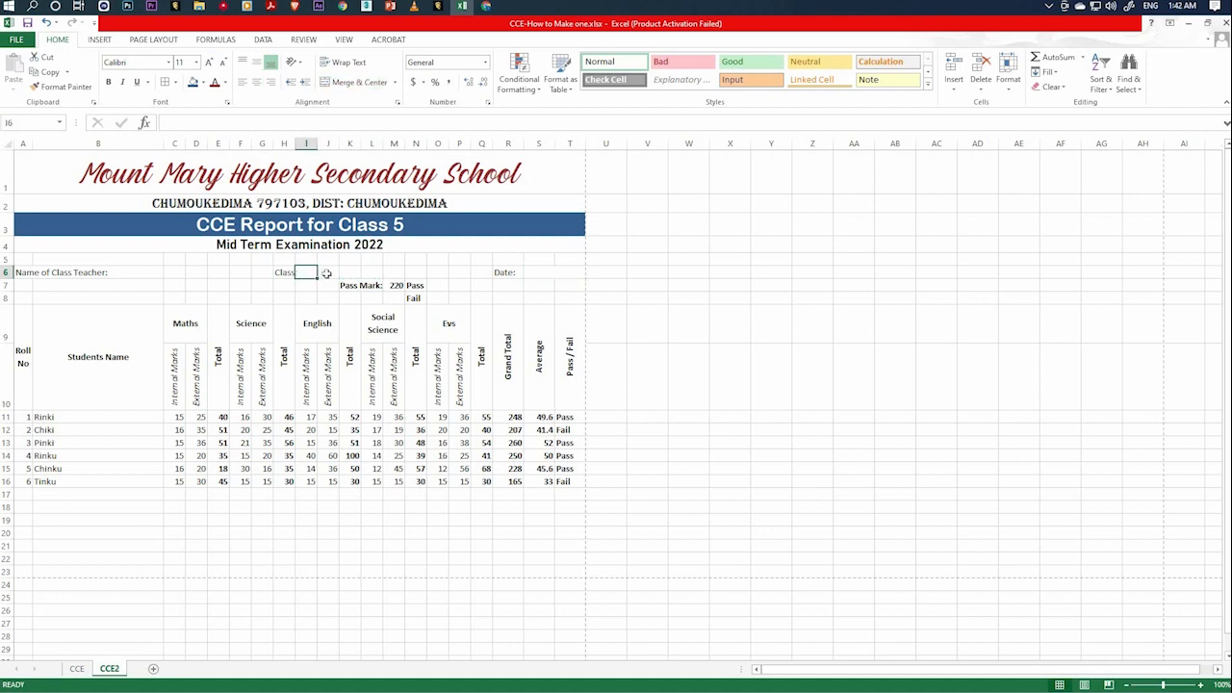
{"action": "left_click_drag", "start_coordinate": [326, 274], "coordinate": [331, 274]}
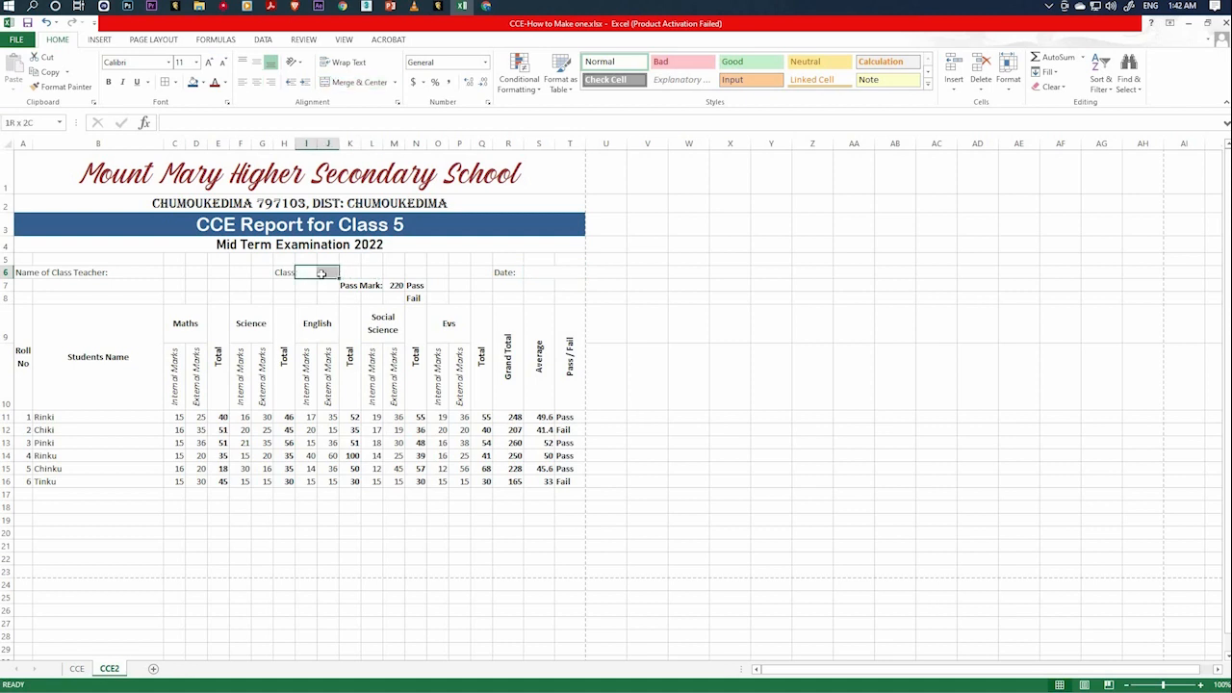
{"action": "left_click", "coordinate": [327, 273]}
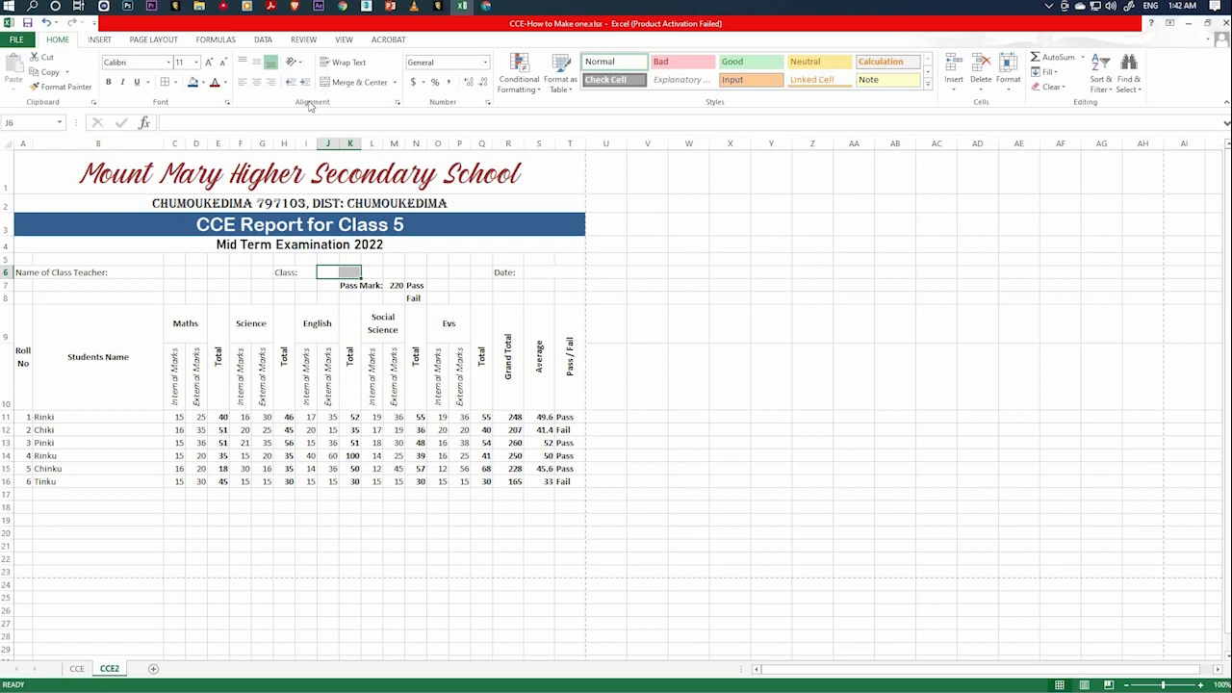
{"action": "left_click", "coordinate": [354, 82]}
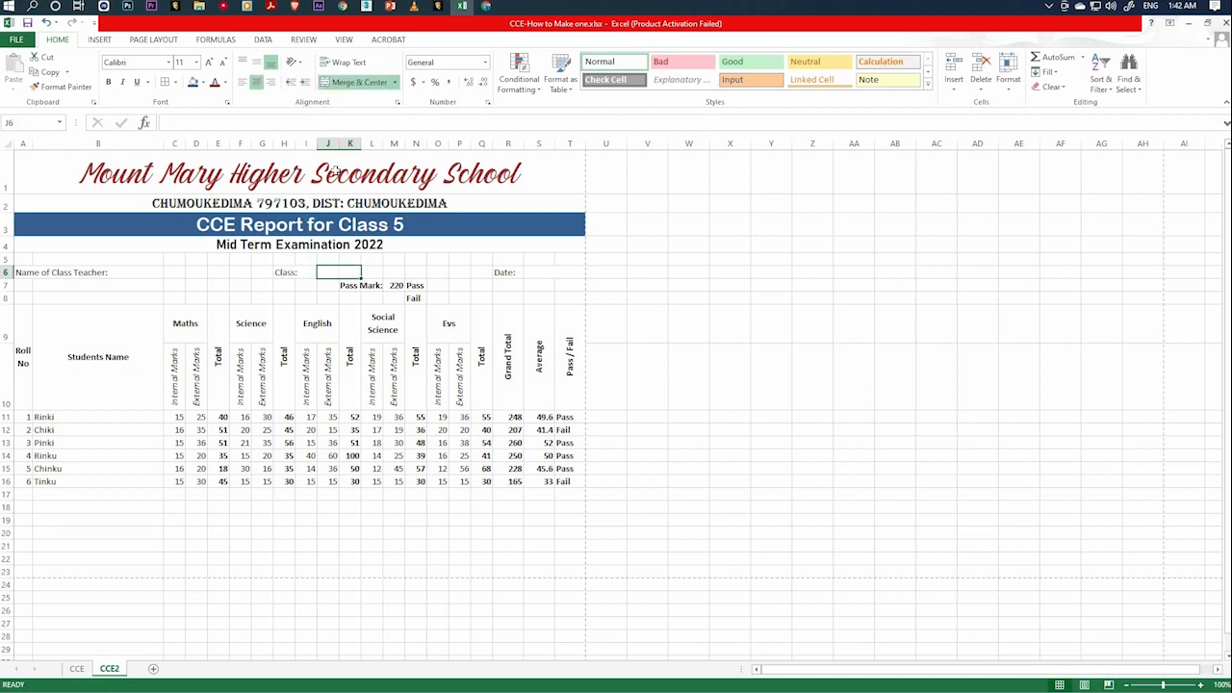
{"action": "key", "text": "Left"}
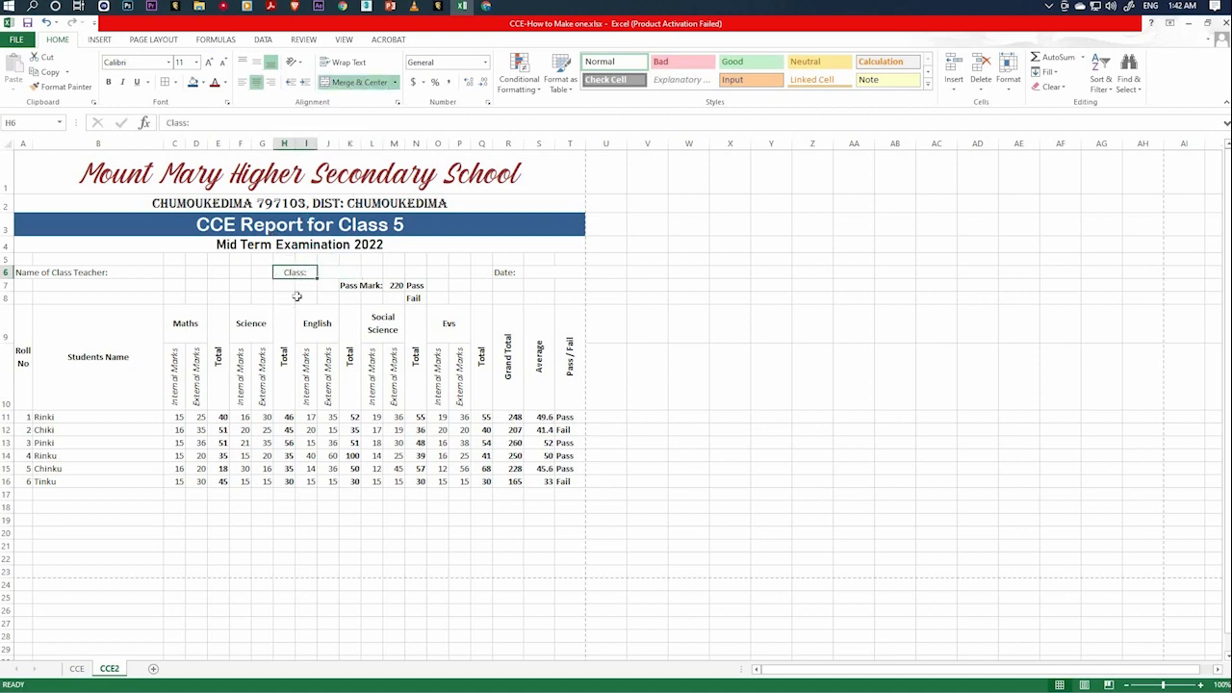
Merge and centre A6:B6 for the Name of Class Teacher: label and C6:G6 for the teacher's name entry.
{"action": "left_click", "coordinate": [45, 273]}
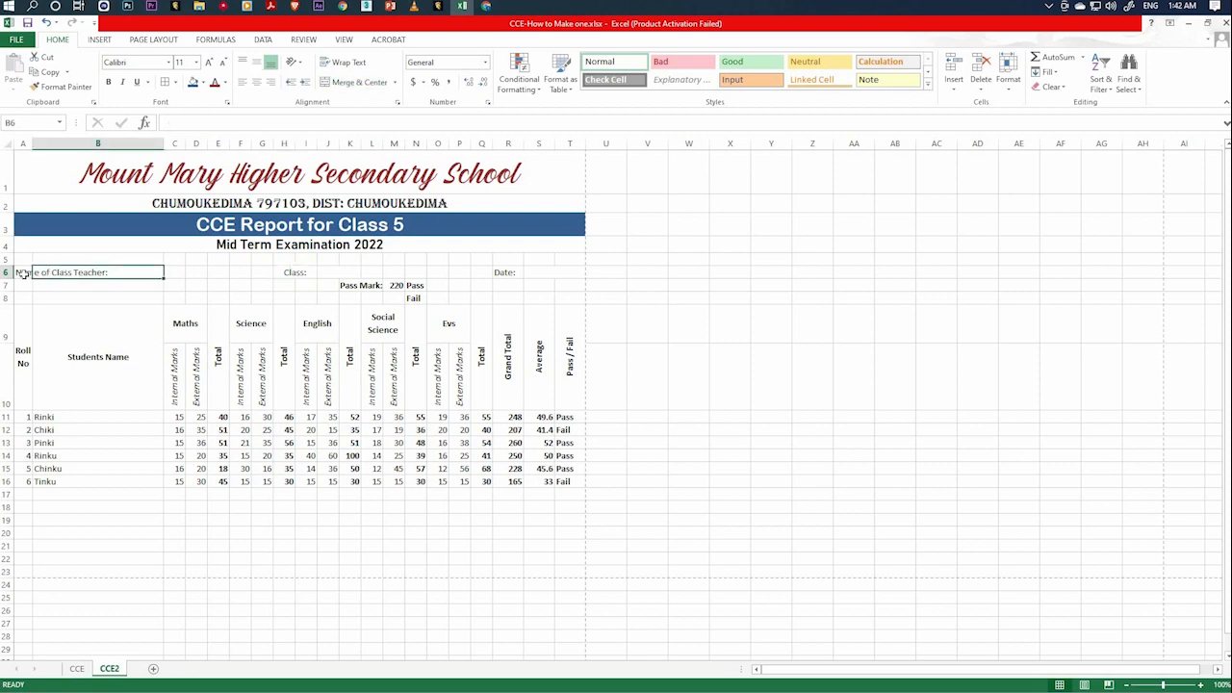
{"action": "left_click_drag", "start_coordinate": [23, 274], "coordinate": [96, 272]}
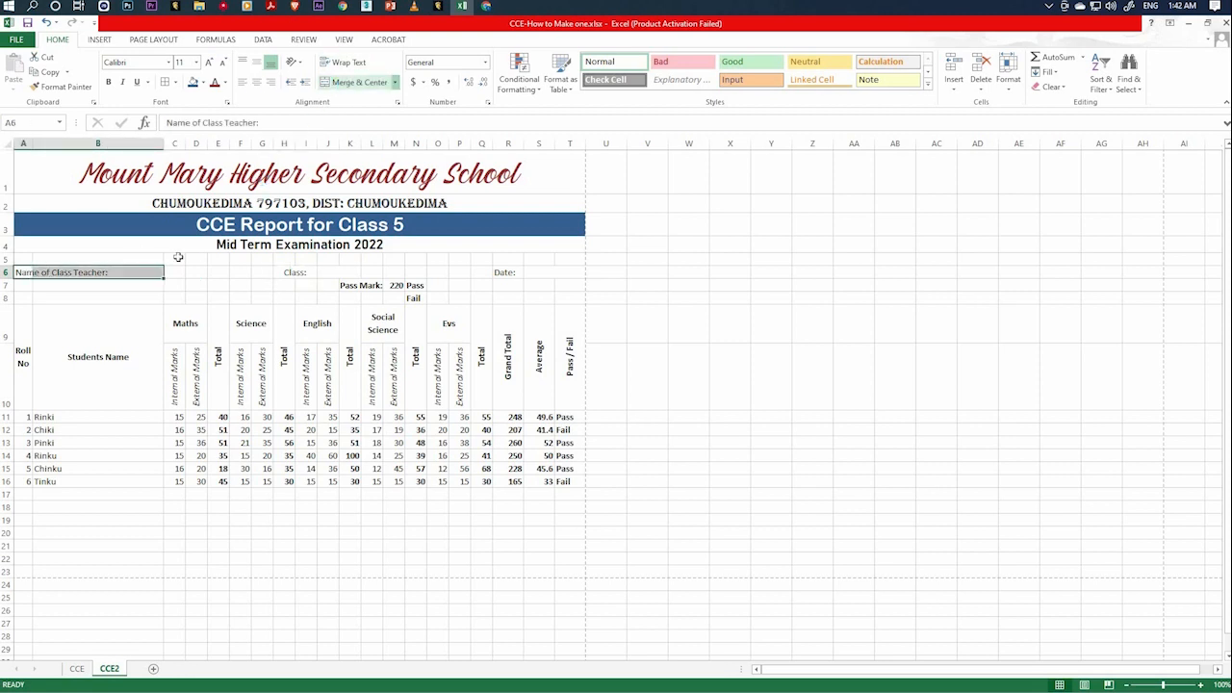
{"action": "left_click_drag", "start_coordinate": [171, 273], "coordinate": [269, 275]}
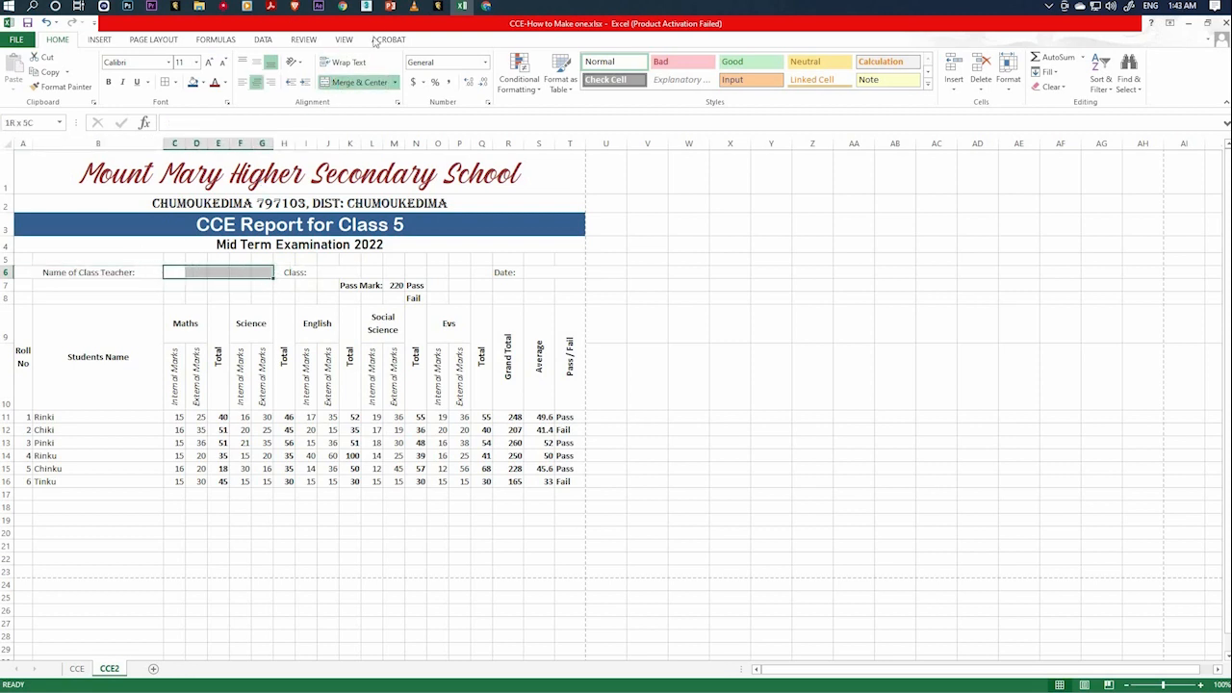
{"action": "left_click", "coordinate": [356, 82]}
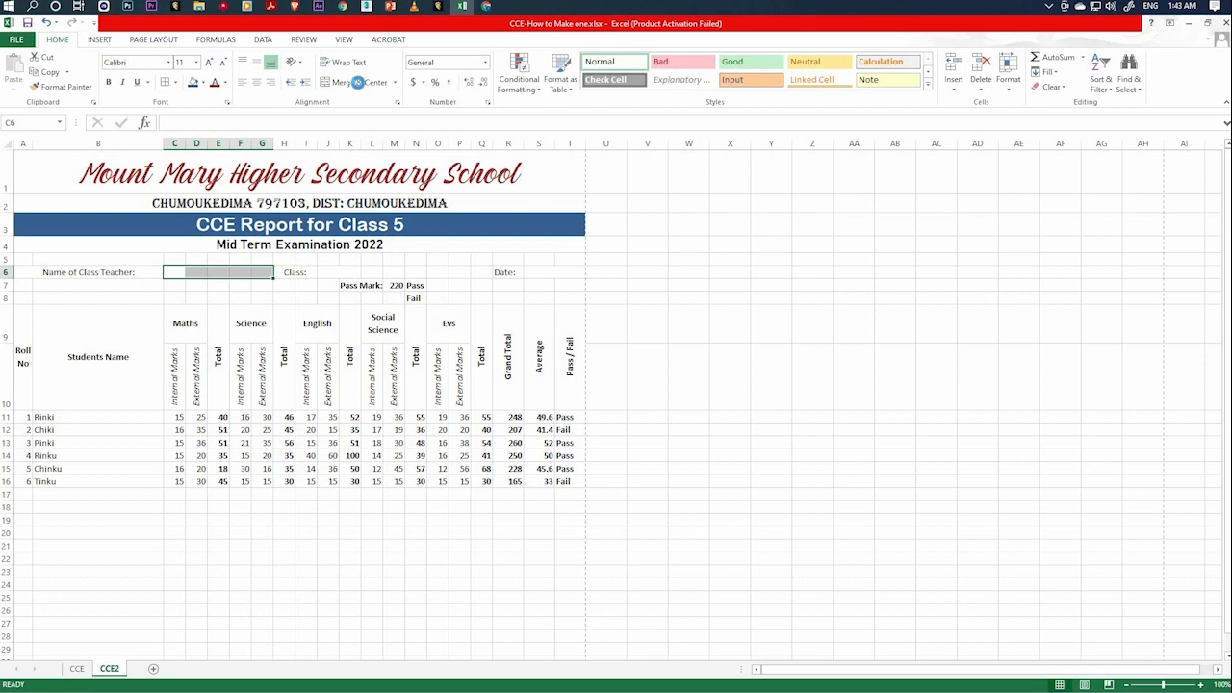
{"action": "left_click", "coordinate": [371, 557]}
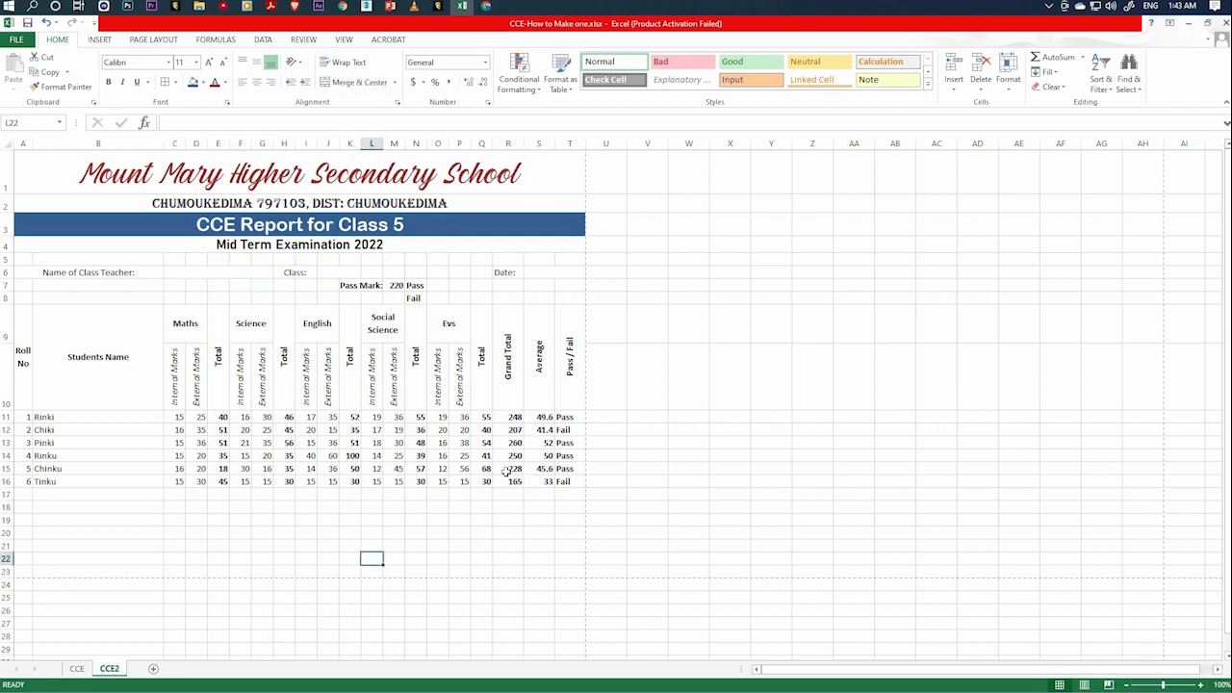
Examine the print preview of the finished report on the CCE worksheet and return to the CCE2 worksheet.
{"action": "left_click", "coordinate": [77, 669]}
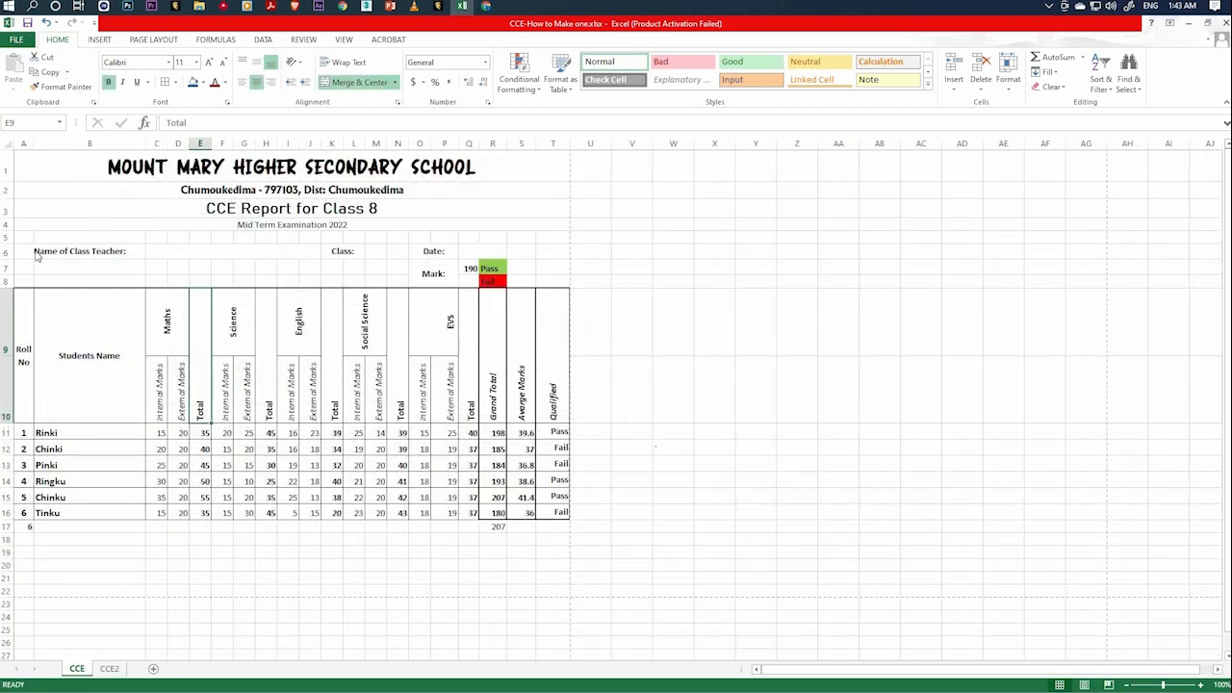
{"action": "left_click", "coordinate": [17, 40]}
{"action": "left_click", "coordinate": [22, 228]}
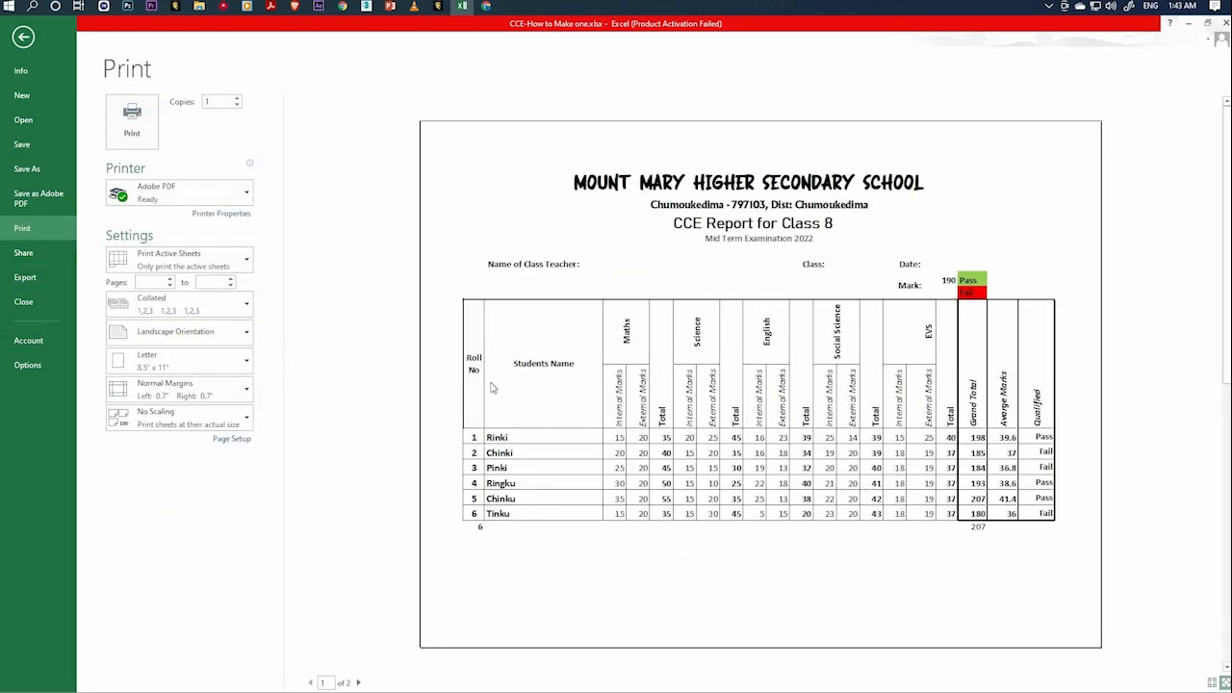
{"action": "left_click", "coordinate": [33, 93]}
{"action": "left_click", "coordinate": [23, 39]}
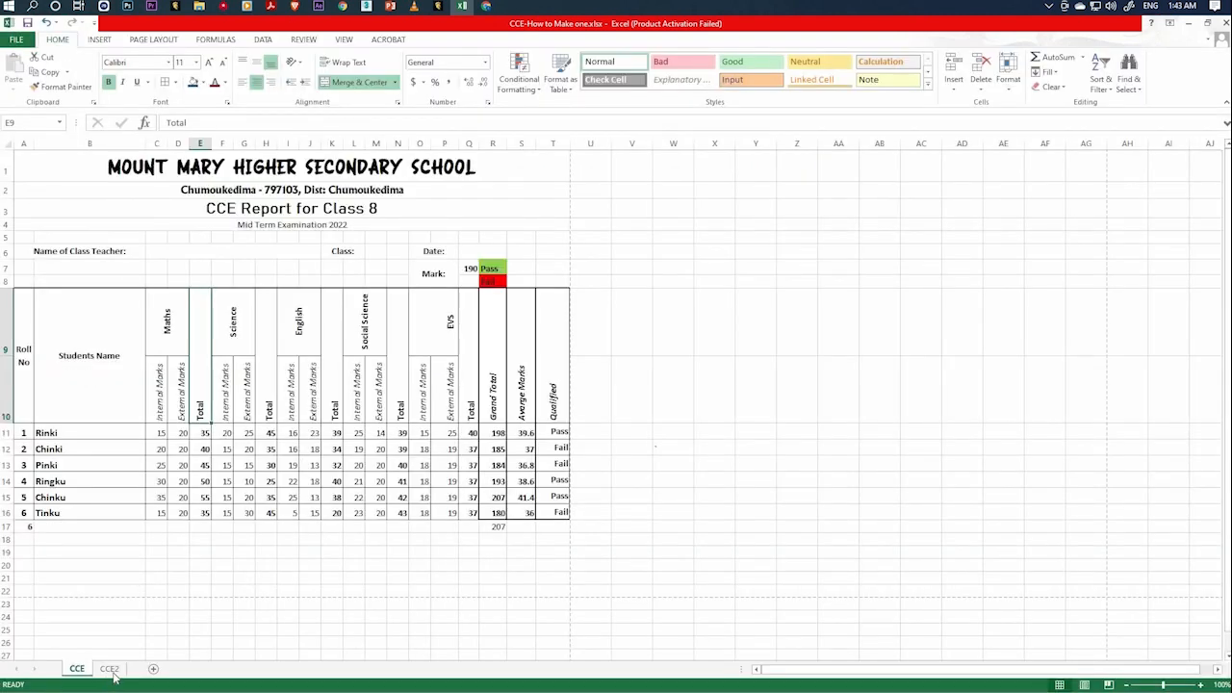
{"action": "left_click", "coordinate": [109, 667]}
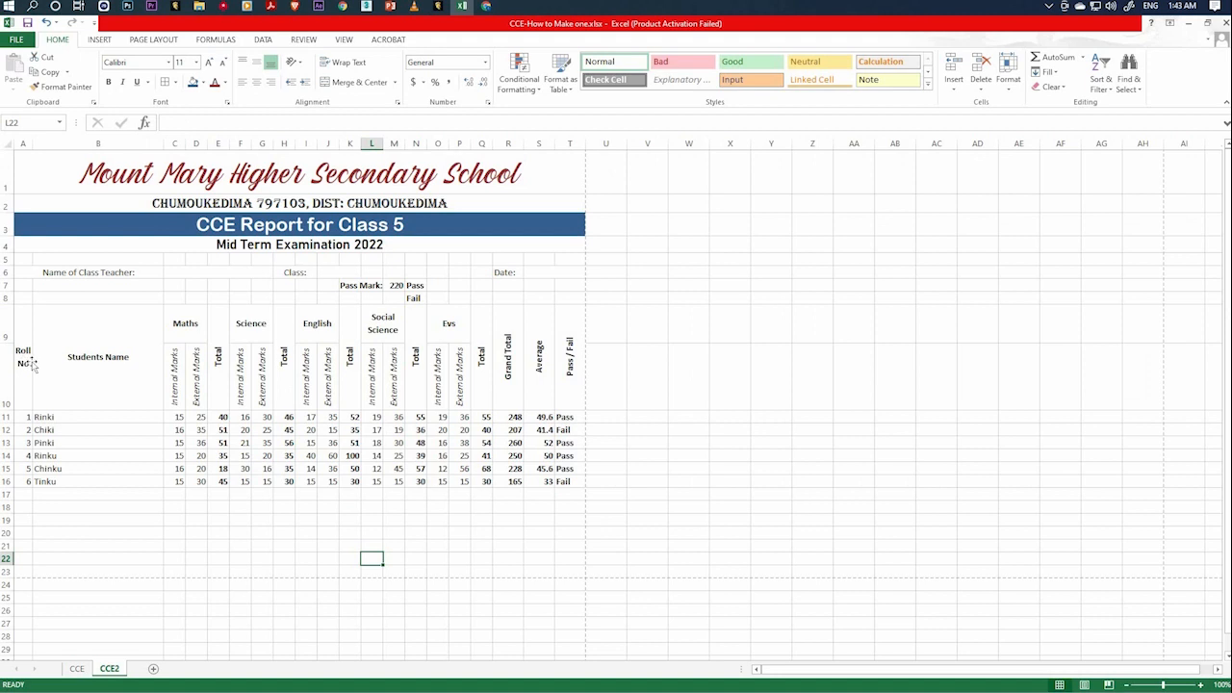
Apply outside borders to the merged Roll No heading cell.
{"action": "left_click", "coordinate": [33, 363]}
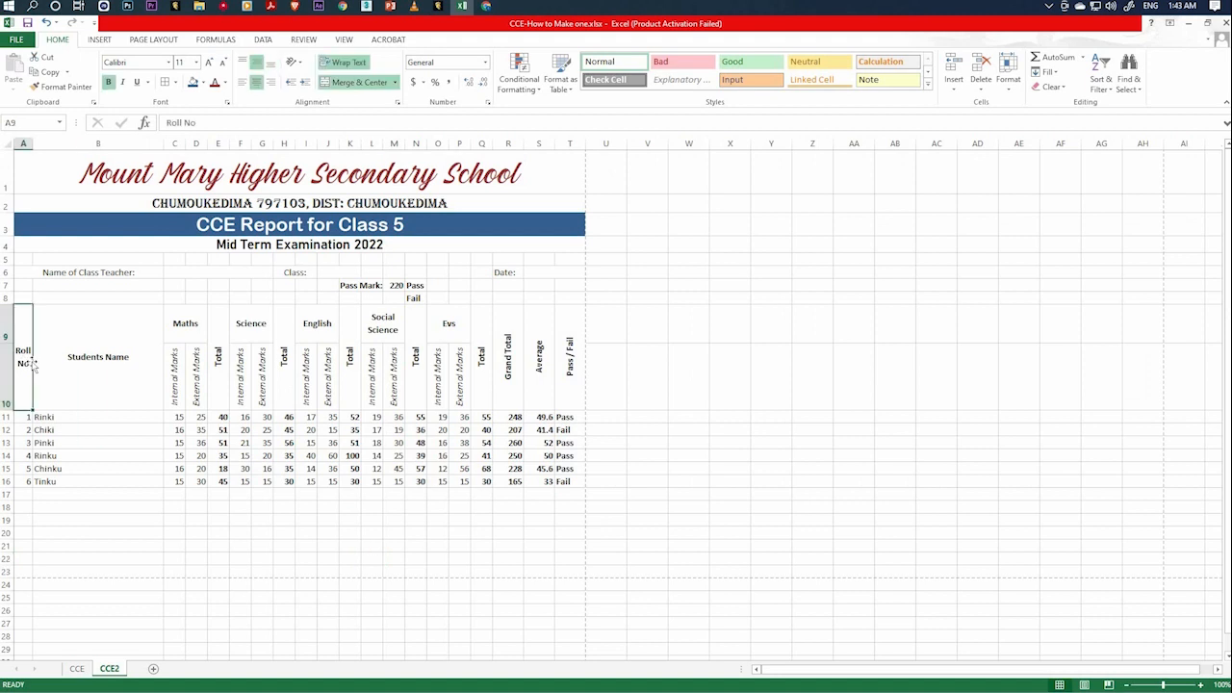
{"action": "left_click", "coordinate": [174, 83]}
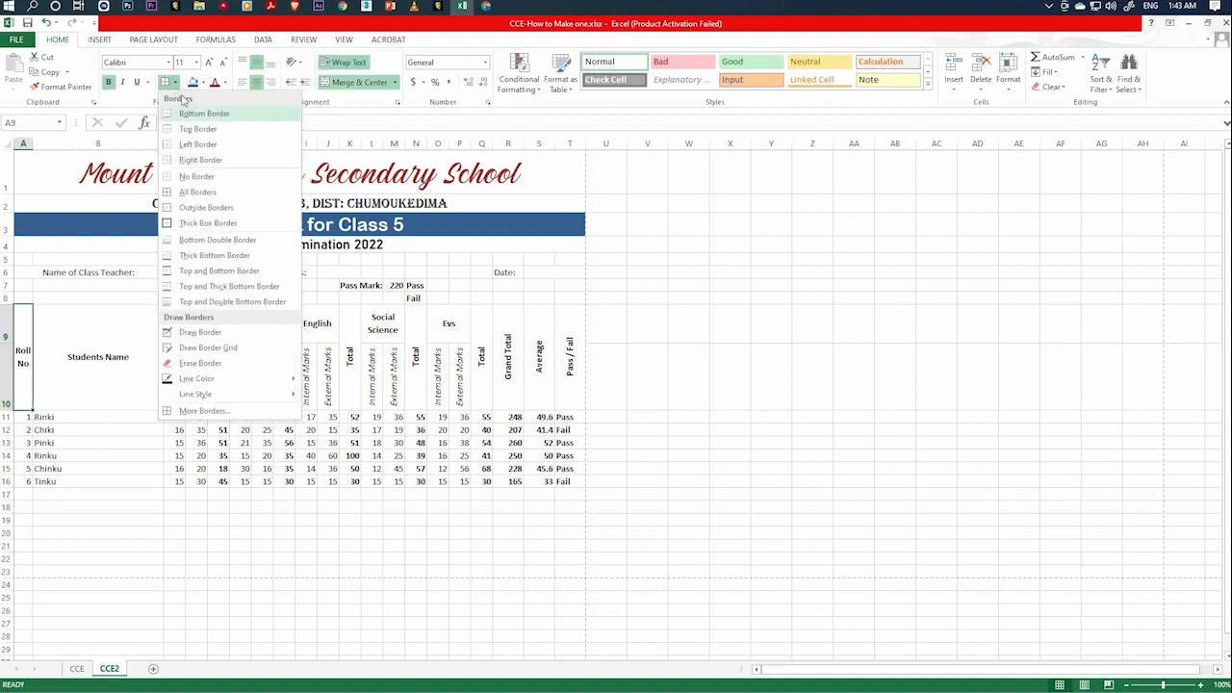
{"action": "left_click", "coordinate": [191, 207]}
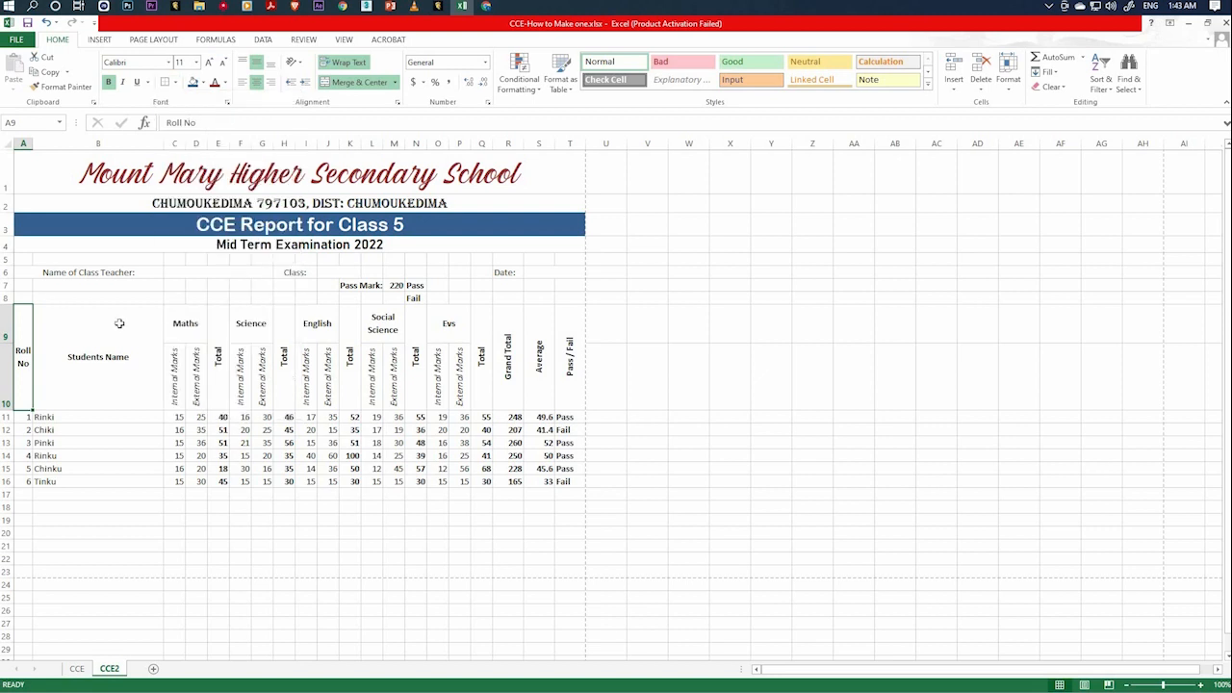
{"action": "left_click", "coordinate": [91, 361]}
{"action": "left_click", "coordinate": [93, 430]}
{"action": "left_click", "coordinate": [23, 356]}
{"action": "left_click", "coordinate": [67, 360]}
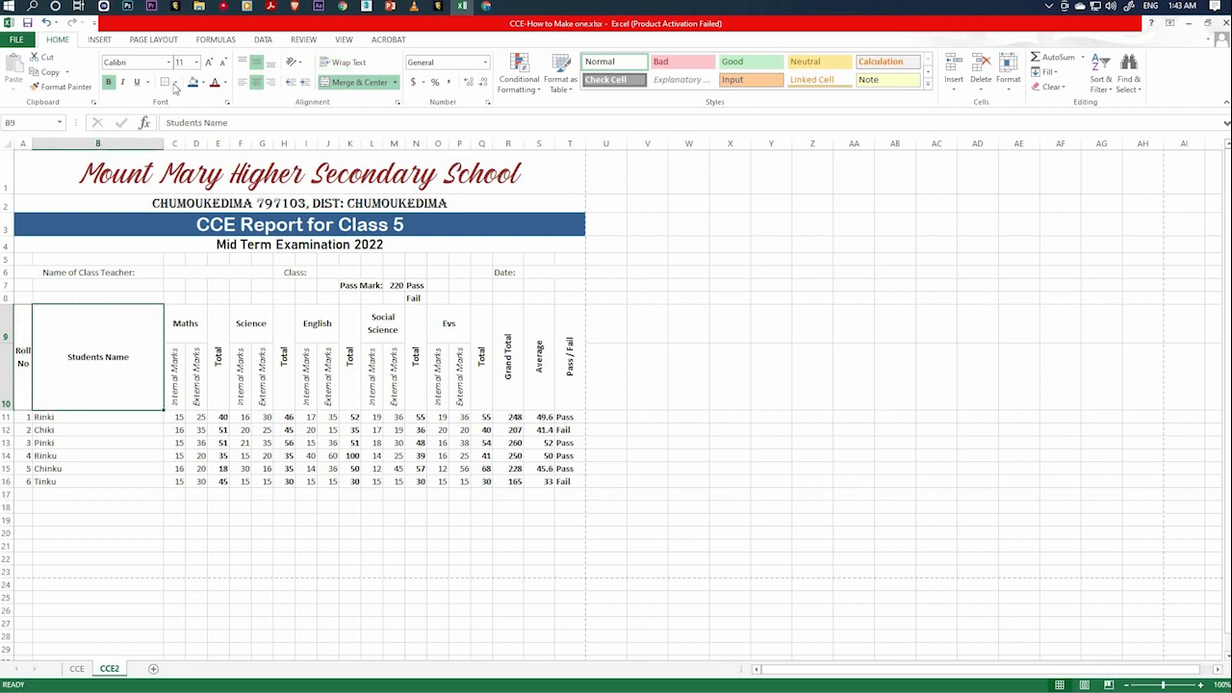
{"action": "left_click", "coordinate": [130, 442]}
{"action": "left_click", "coordinate": [71, 354]}
Apply all borders to the whole marks table in A9:T16, including the heading rows.
{"action": "left_click", "coordinate": [26, 363]}
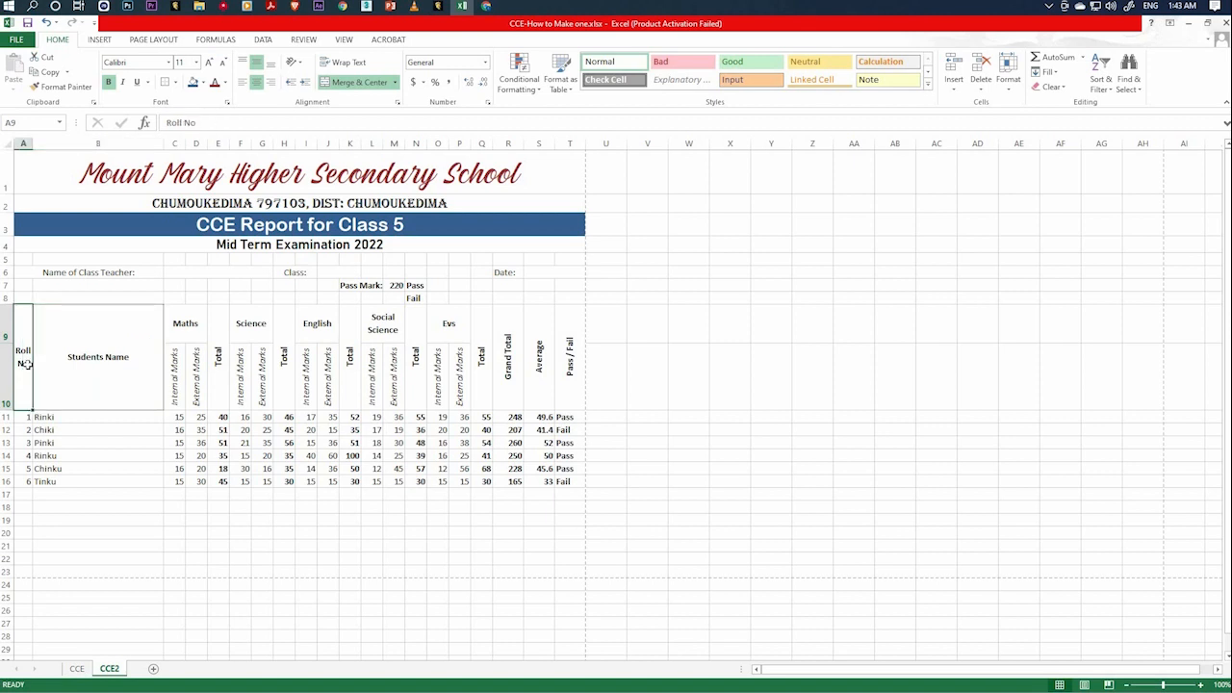
{"action": "mouse_move", "coordinate": [67, 360]}
{"action": "left_mouse_down"}
{"action": "mouse_move", "coordinate": [525, 366]}
{"action": "mouse_move", "coordinate": [571, 447]}
{"action": "mouse_move", "coordinate": [571, 498]}
{"action": "mouse_move", "coordinate": [567, 483]}
{"action": "left_mouse_up"}
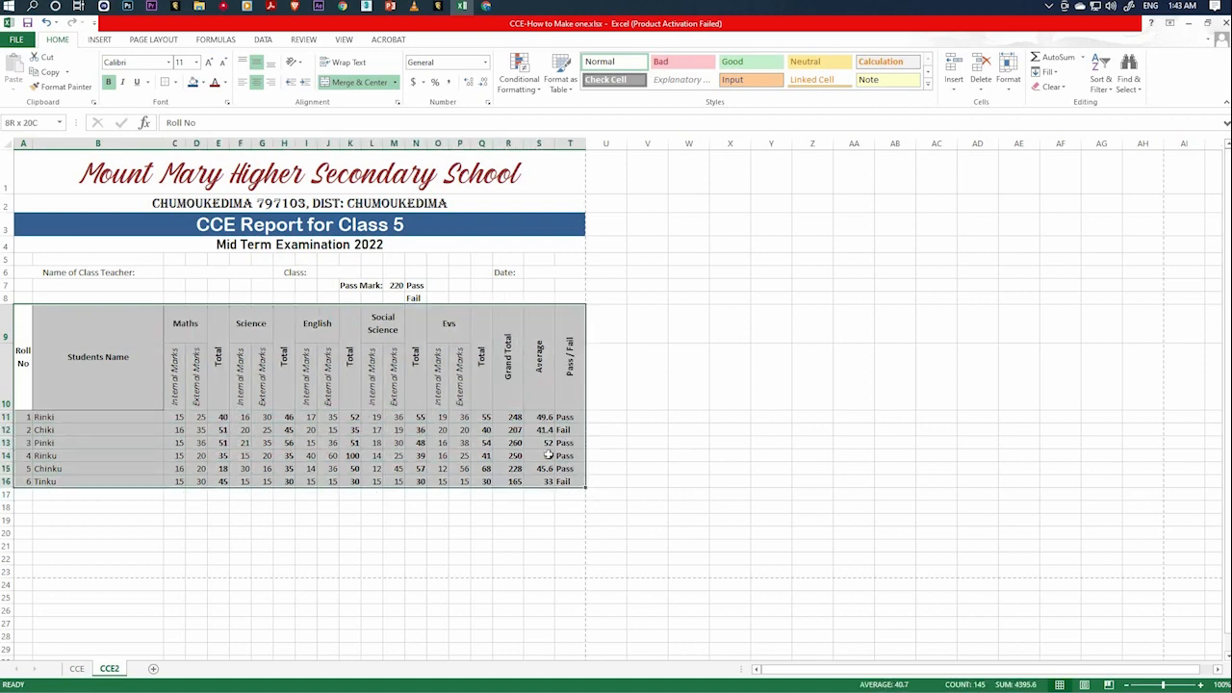
{"action": "left_click", "coordinate": [174, 83]}
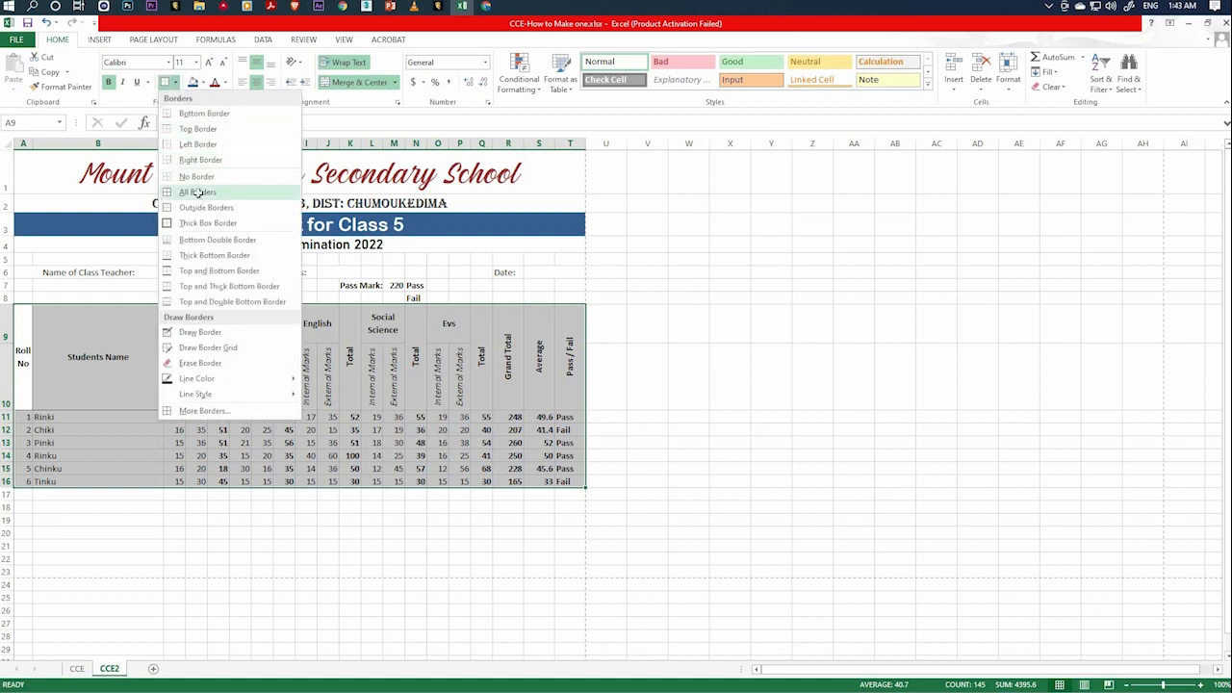
{"action": "left_click", "coordinate": [199, 193]}
{"action": "left_click", "coordinate": [423, 506]}
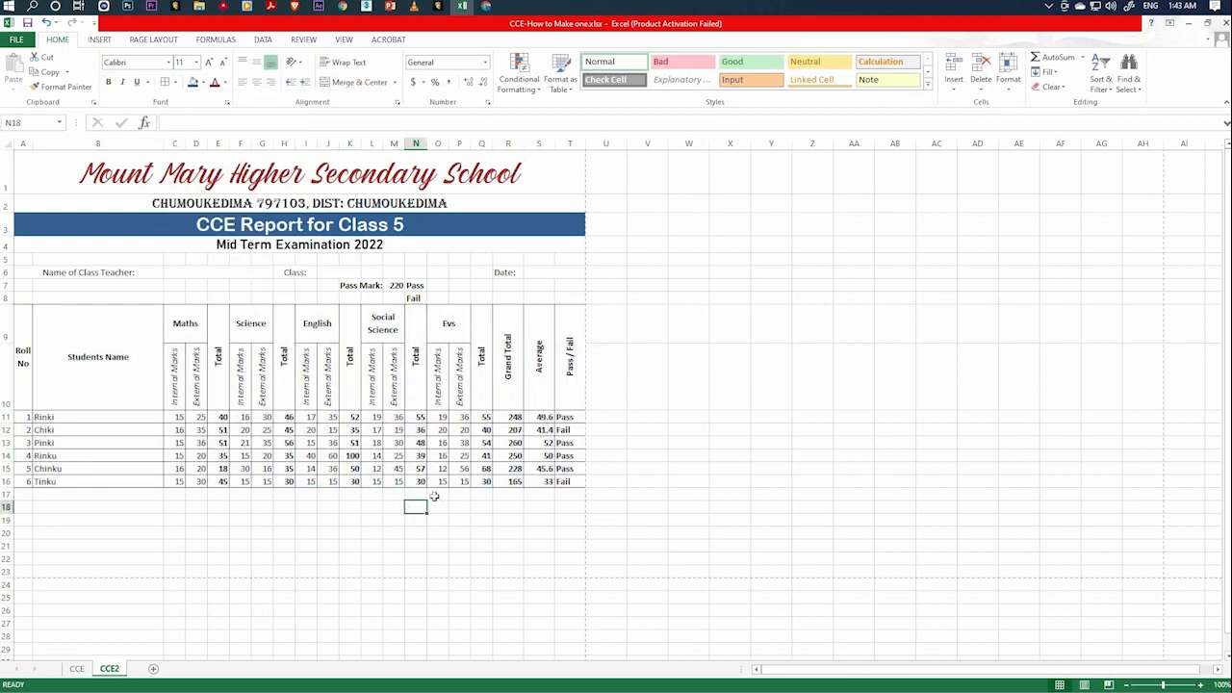
{"action": "left_click", "coordinate": [441, 481]}
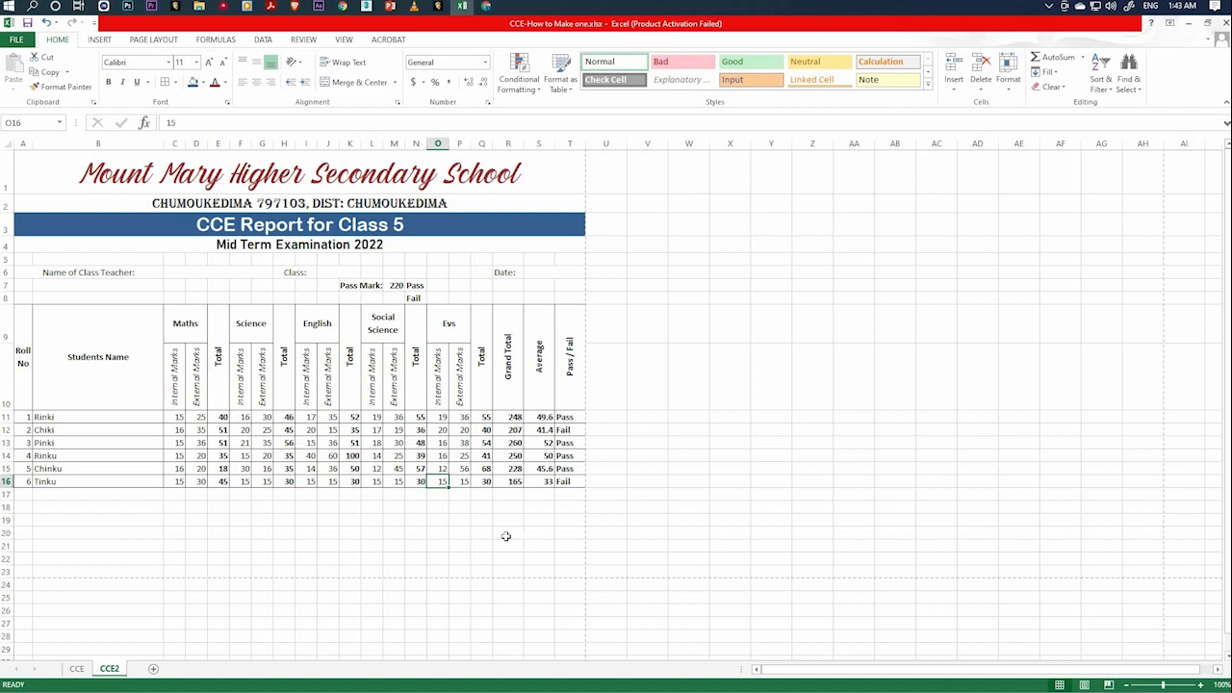
{"action": "key", "text": "Right"}
{"action": "key", "text": "Right"}
{"action": "key", "text": "Right"}
{"action": "key", "text": "Down"}
{"action": "key", "text": "Down"}
{"action": "key", "text": "Down"}
{"action": "key", "text": "Down"}
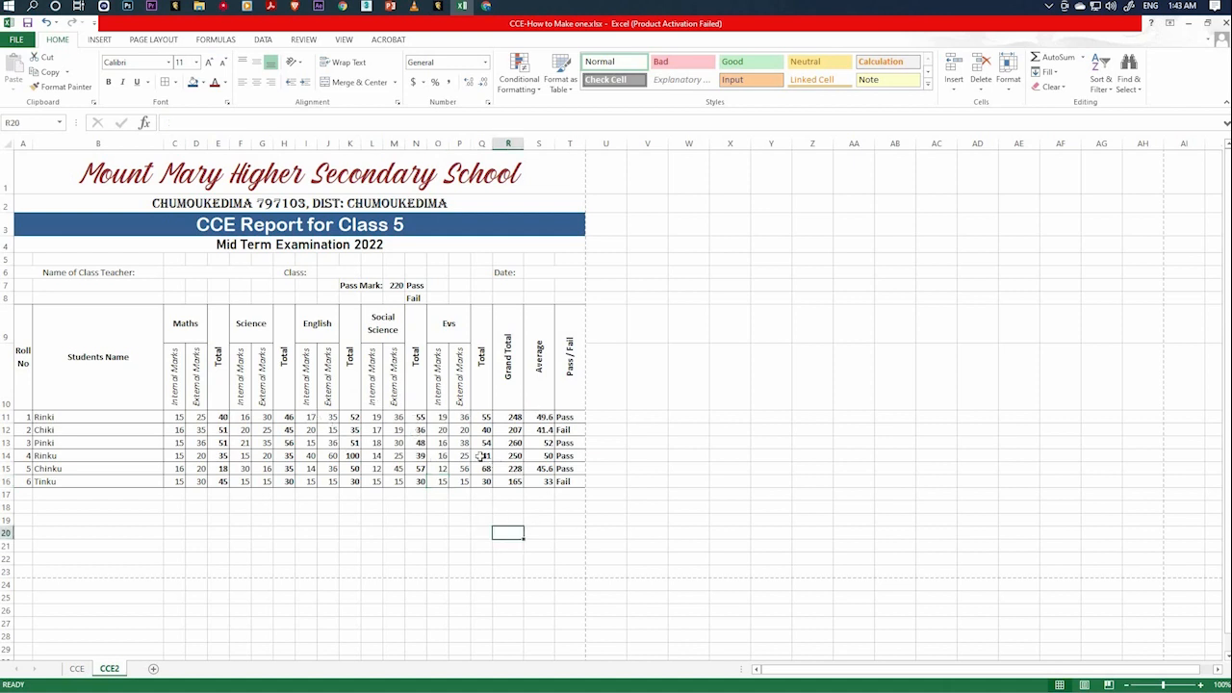
{"action": "key", "text": "Left"}
{"action": "key", "text": "Left"}
{"action": "key", "text": "Up"}
{"action": "key", "text": "Up"}
{"action": "key", "text": "Up"}
{"action": "key", "text": "Up"}
{"action": "key", "text": "Up"}
{"action": "key", "text": "Up"}
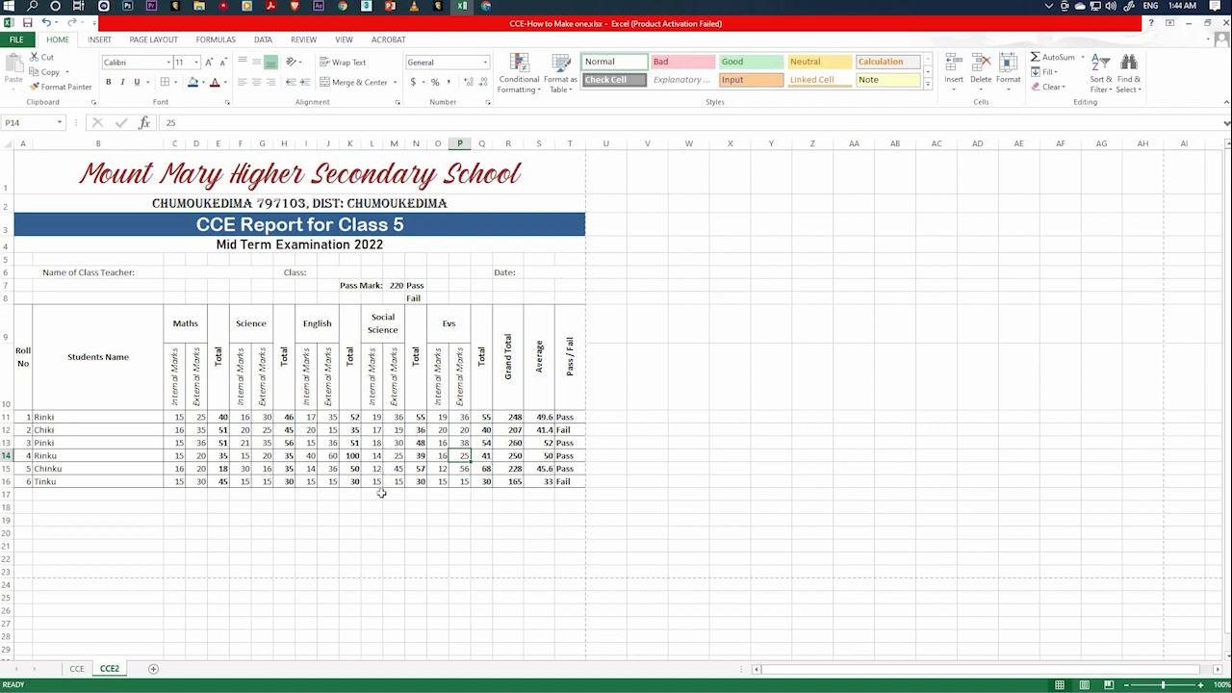
{"action": "left_click", "coordinate": [457, 508]}
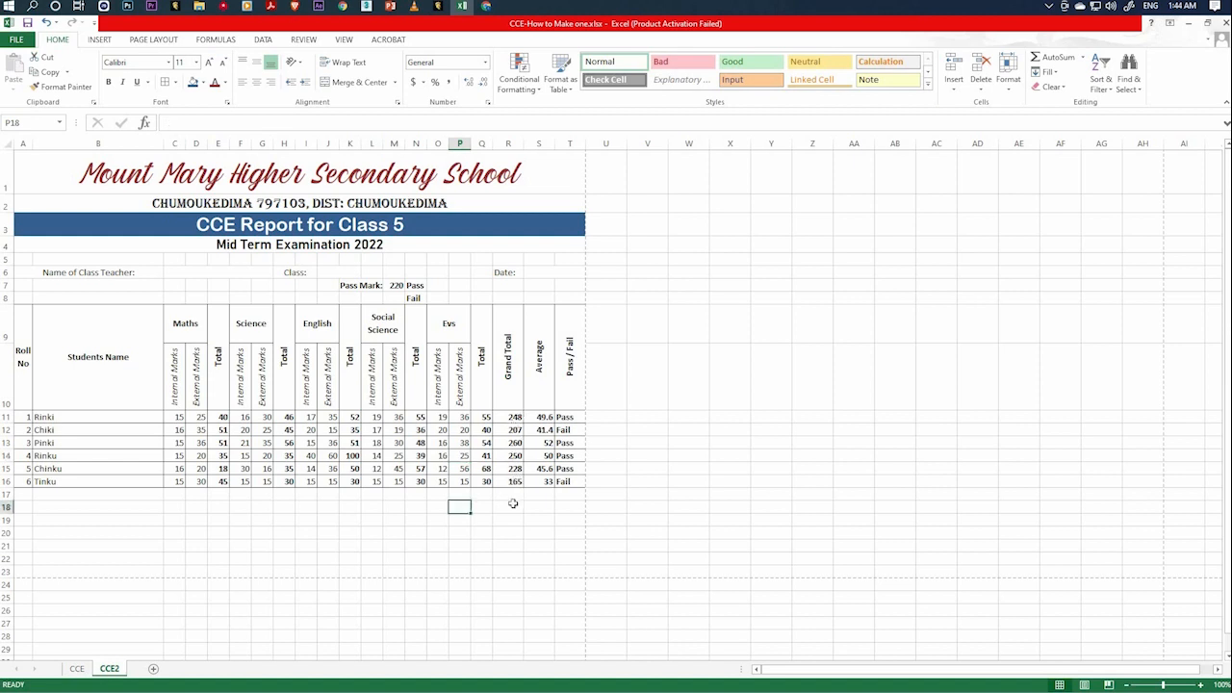
Calculate the highest Grand Total in cell R17 with a MAX formula over R11:R16.
{"action": "left_click", "coordinate": [511, 493]}
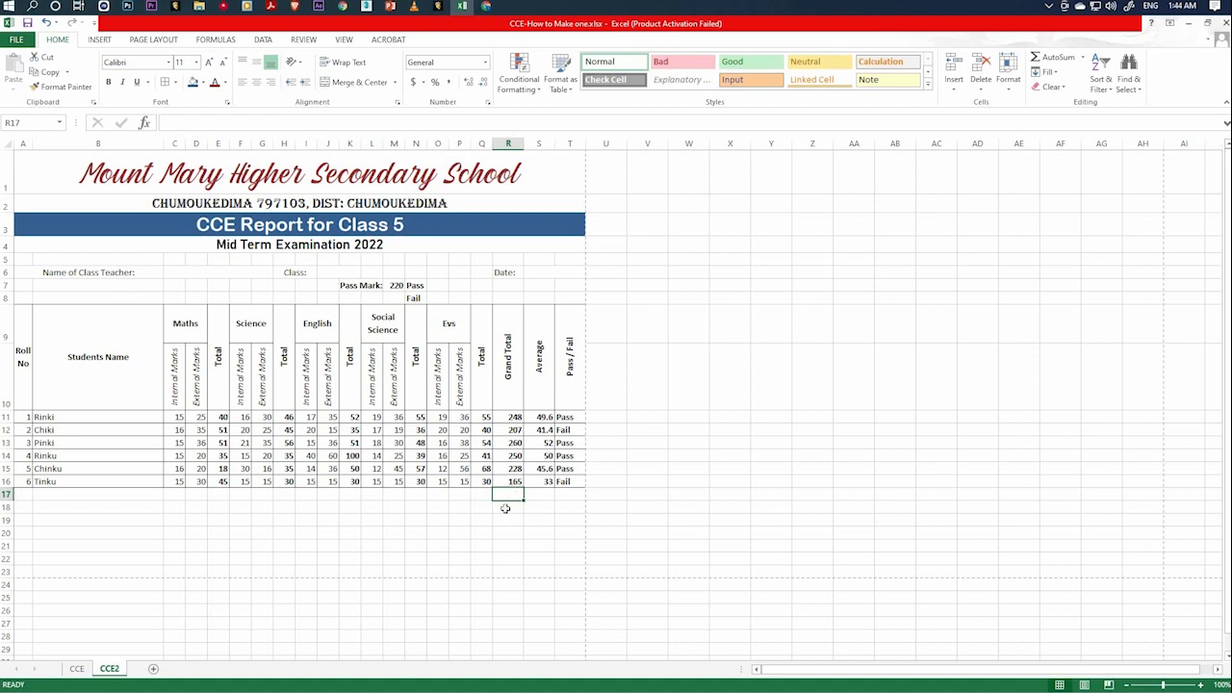
{"action": "left_click", "coordinate": [511, 508]}
{"action": "left_click", "coordinate": [511, 495]}
{"action": "type", "text": "="}
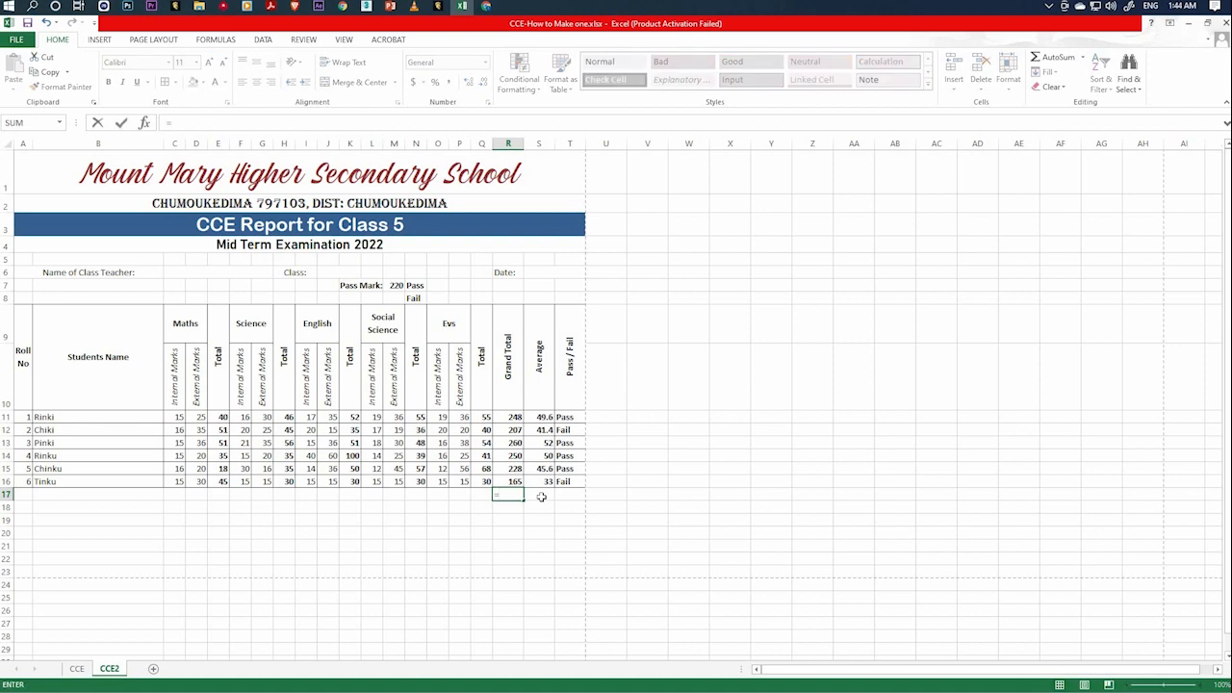
{"action": "type", "text": "max"}
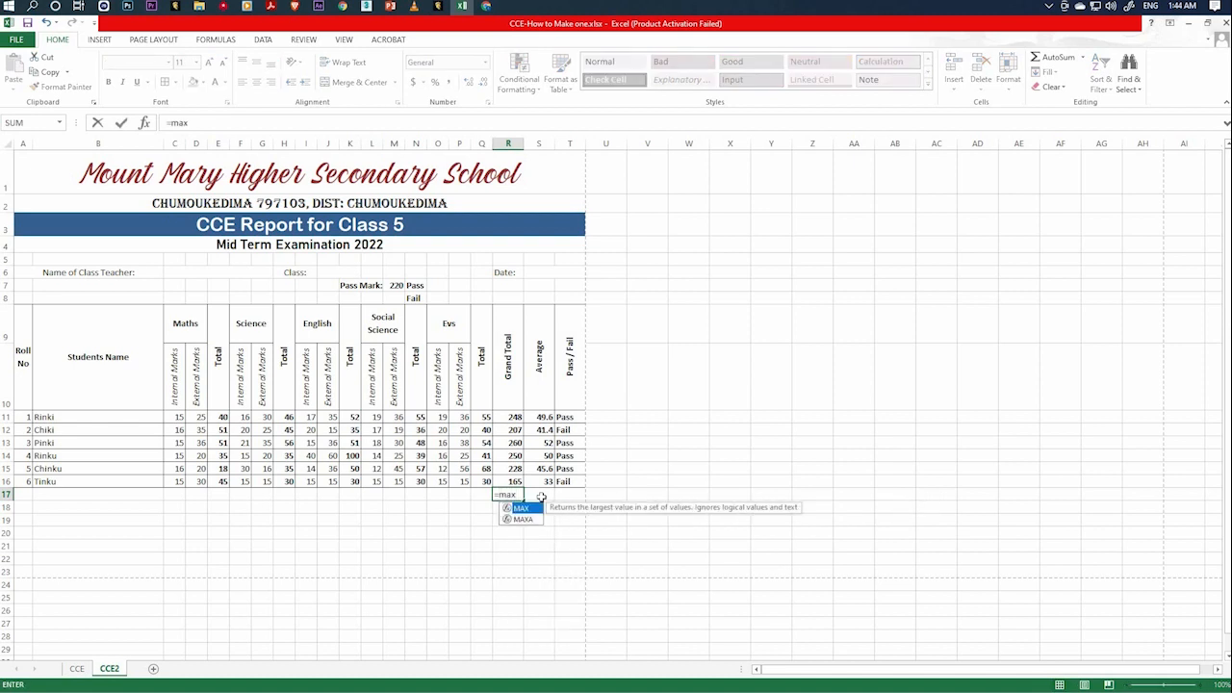
{"action": "type", "text": "("}
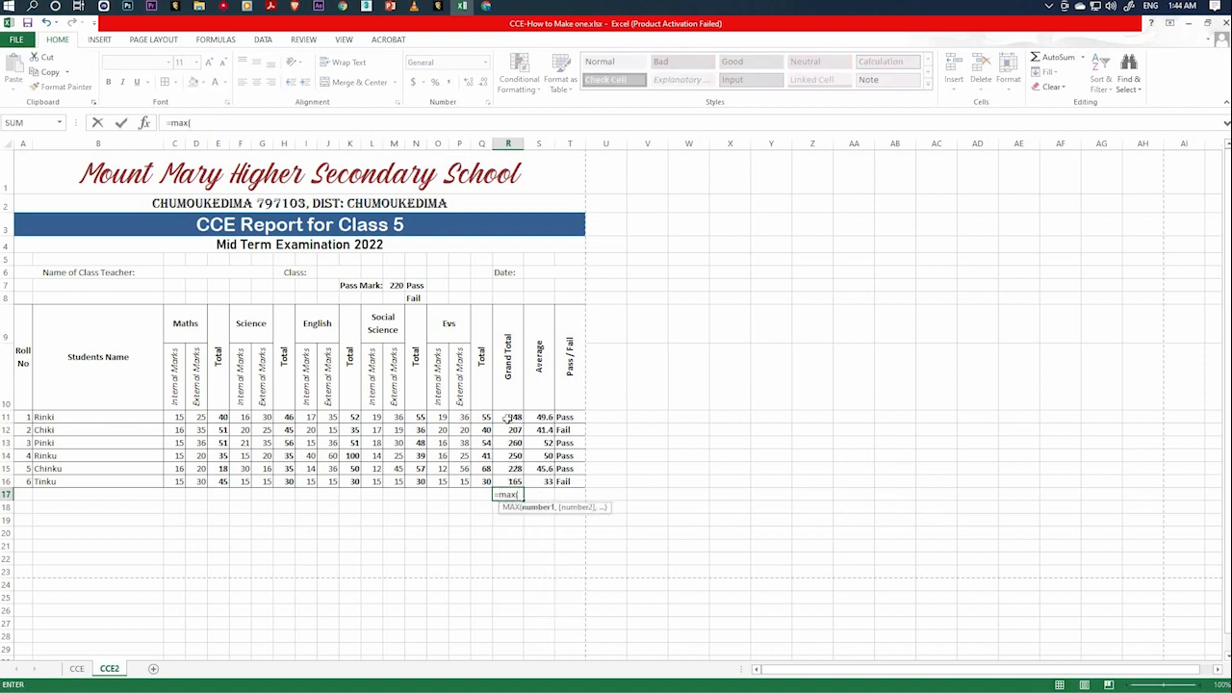
{"action": "left_click_drag", "start_coordinate": [508, 417], "coordinate": [507, 481]}
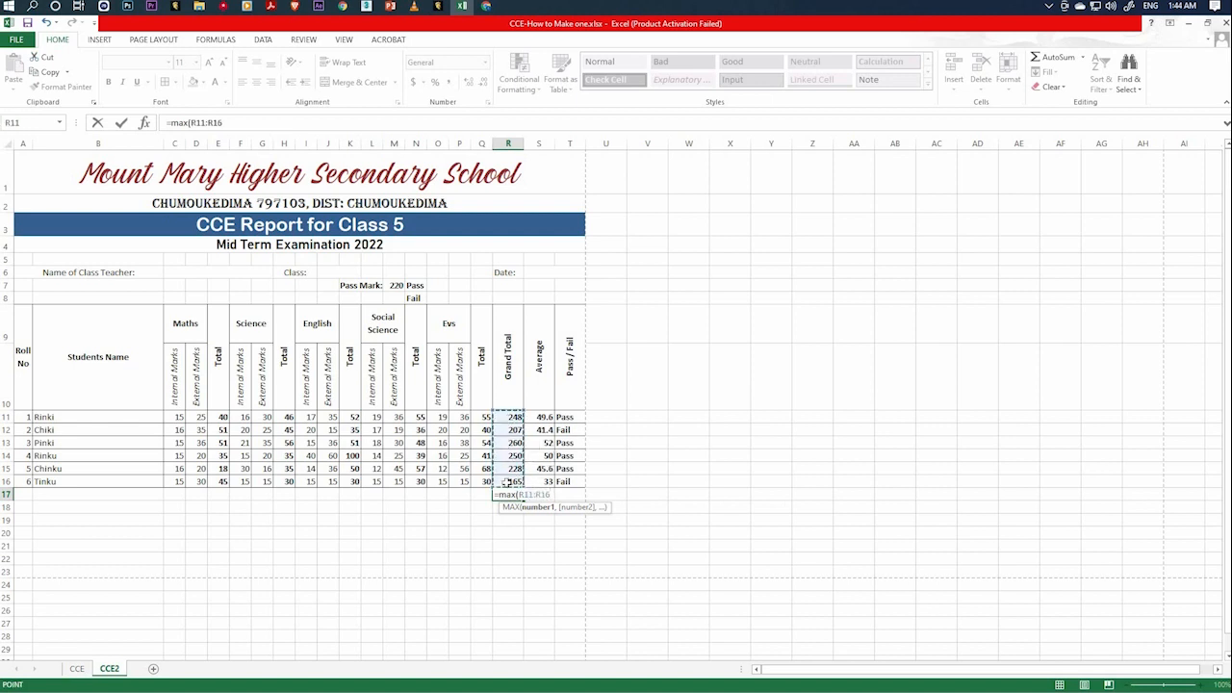
{"action": "key", "text": "Return"}
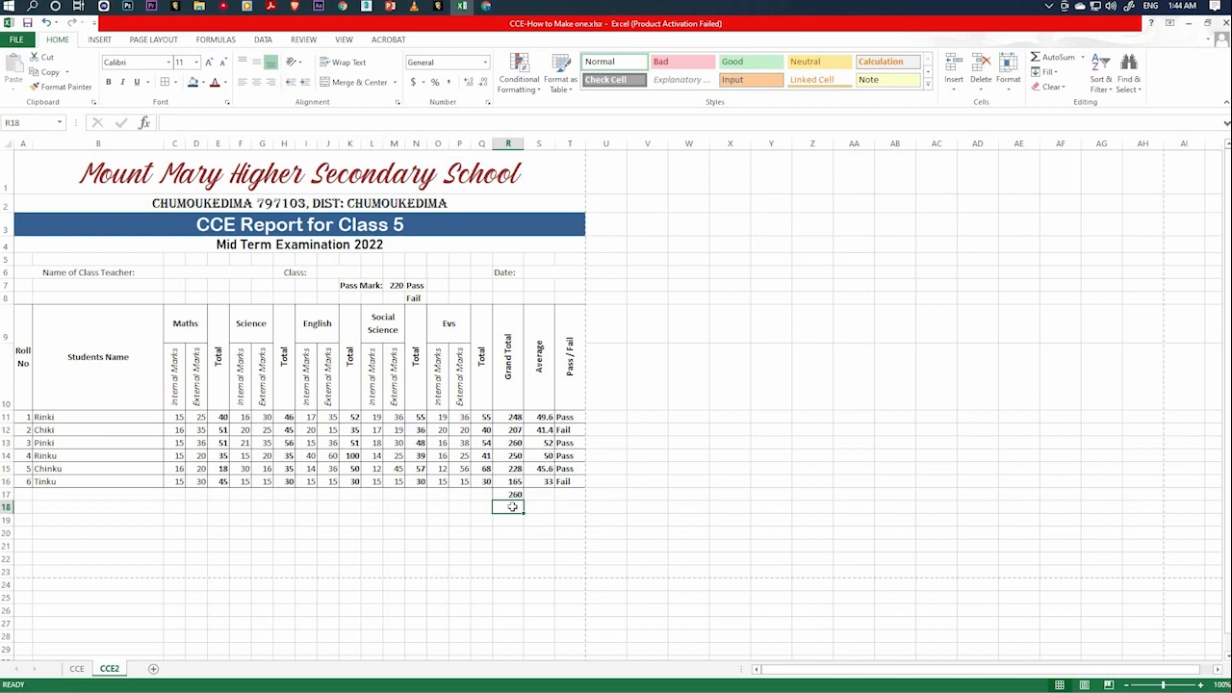
Calculate the lowest Grand Total in cell R18 with the formula =MIN(R11:R16).
{"action": "type", "text": "=min"}
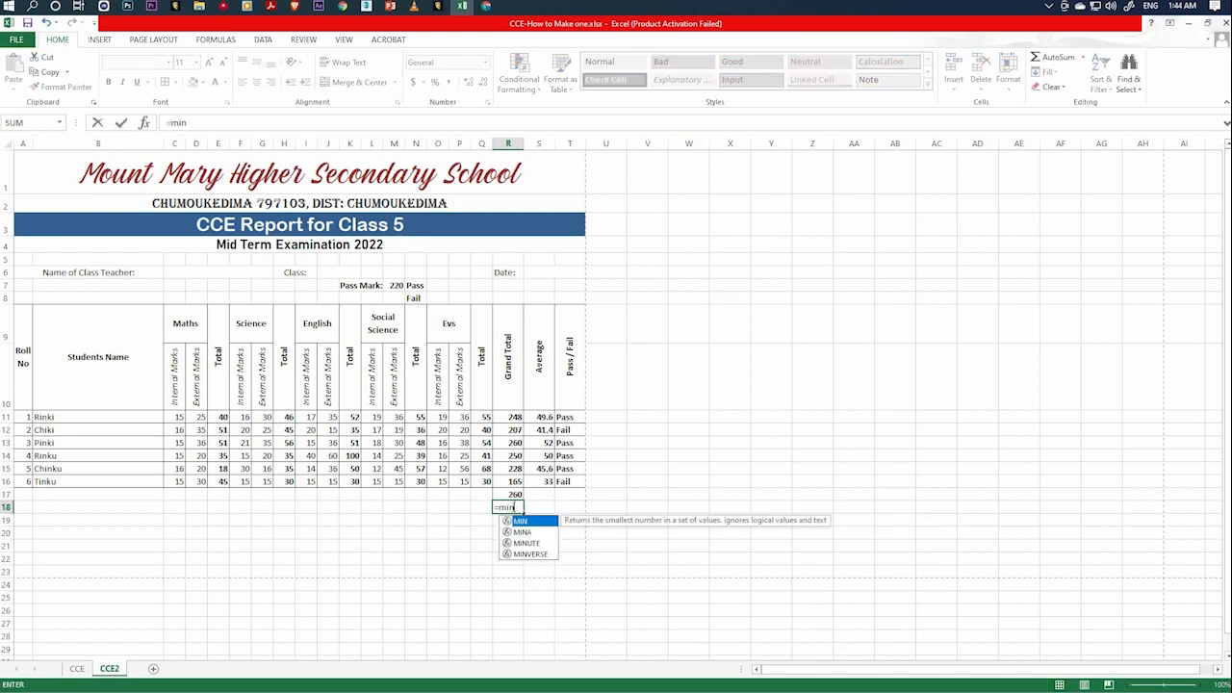
{"action": "type", "text": "("}
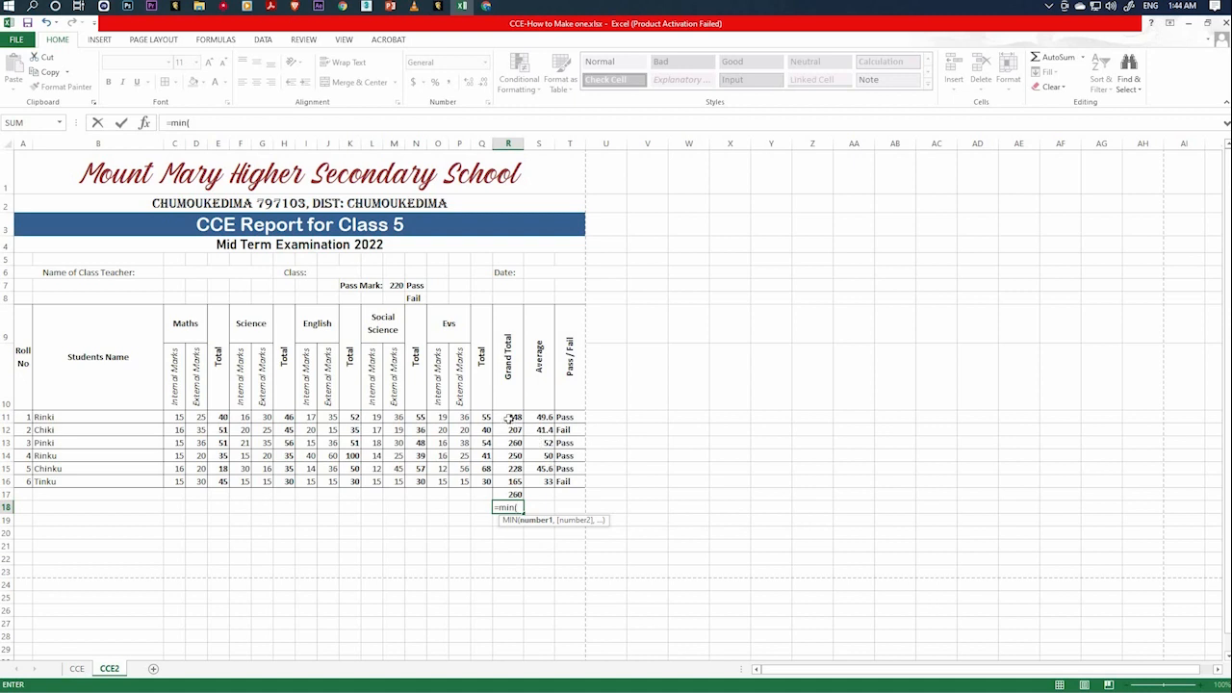
{"action": "left_click_drag", "start_coordinate": [508, 417], "coordinate": [503, 482]}
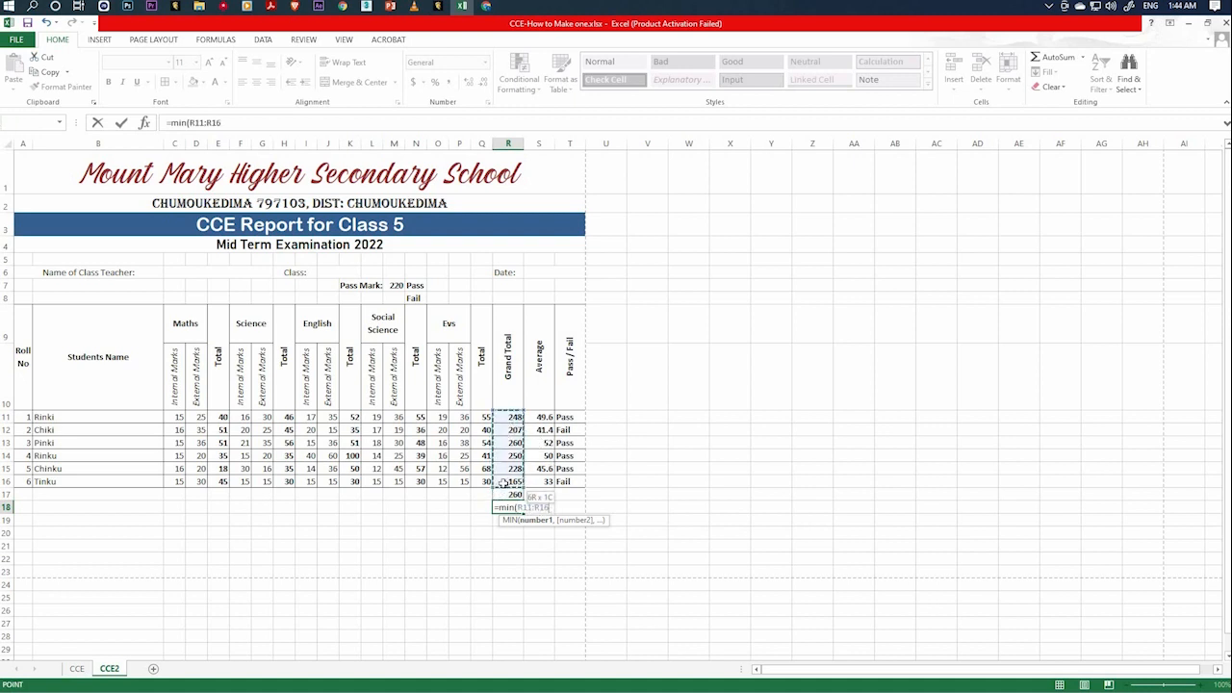
{"action": "type", "text": ")"}
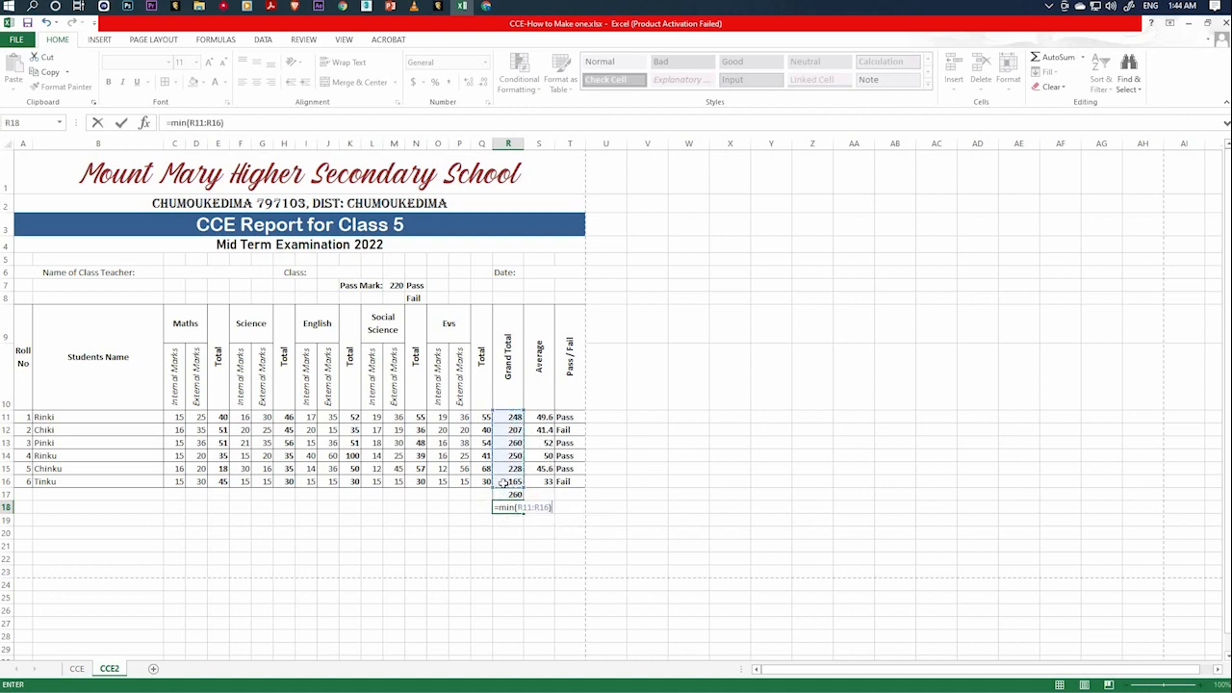
{"action": "key", "text": "Return"}
{"action": "left_click", "coordinate": [559, 534]}
{"action": "left_click", "coordinate": [511, 507]}
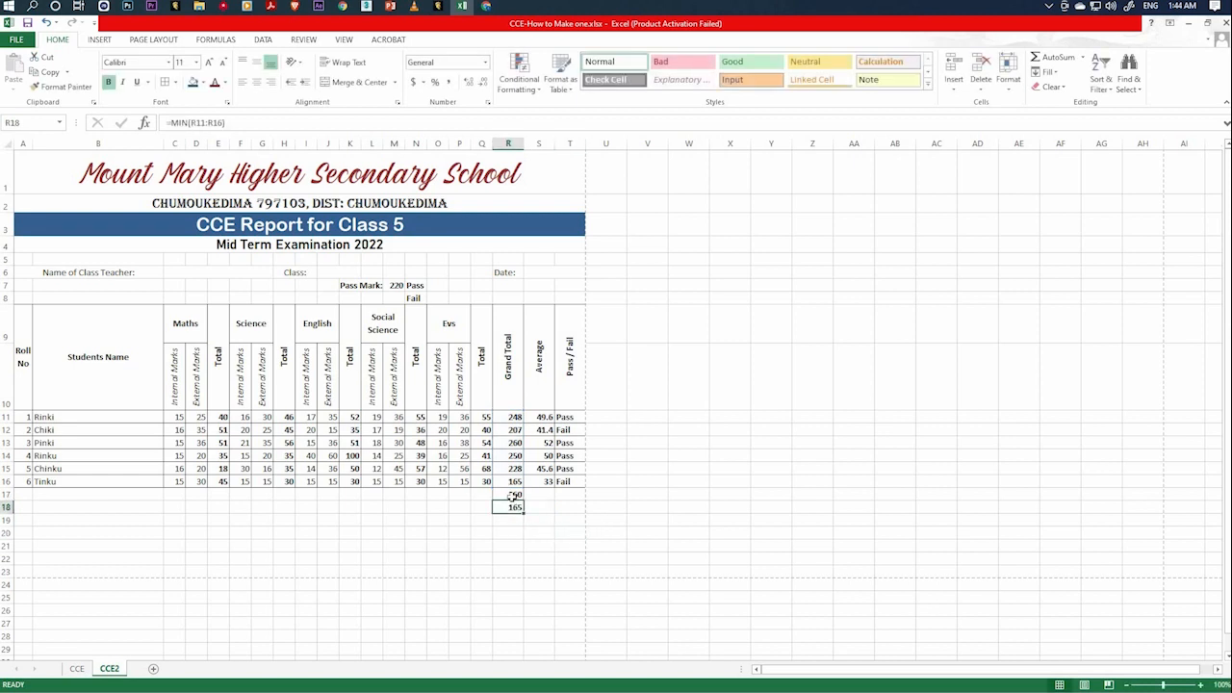
{"action": "left_click", "coordinate": [628, 513]}
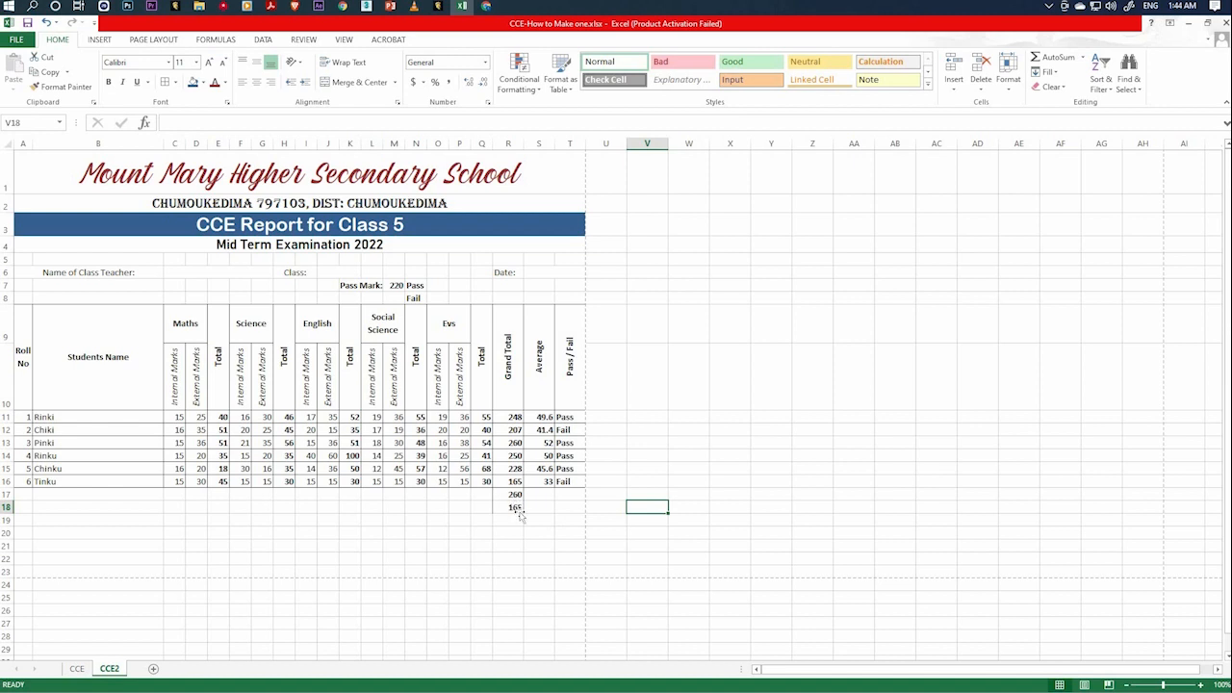
{"action": "mouse_move", "coordinate": [515, 495]}
{"action": "left_mouse_down"}
{"action": "mouse_move", "coordinate": [519, 511]}
{"action": "mouse_move", "coordinate": [514, 495]}
{"action": "left_mouse_up"}
{"action": "left_click", "coordinate": [579, 535]}
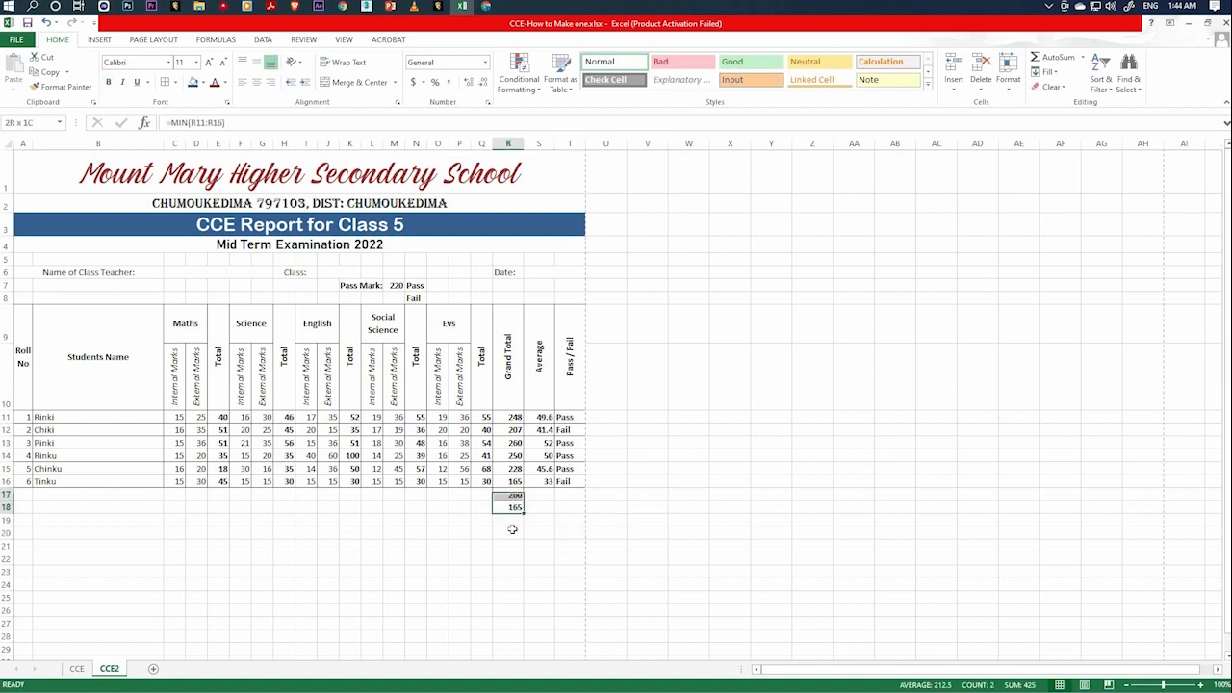
{"action": "left_click", "coordinate": [438, 508]}
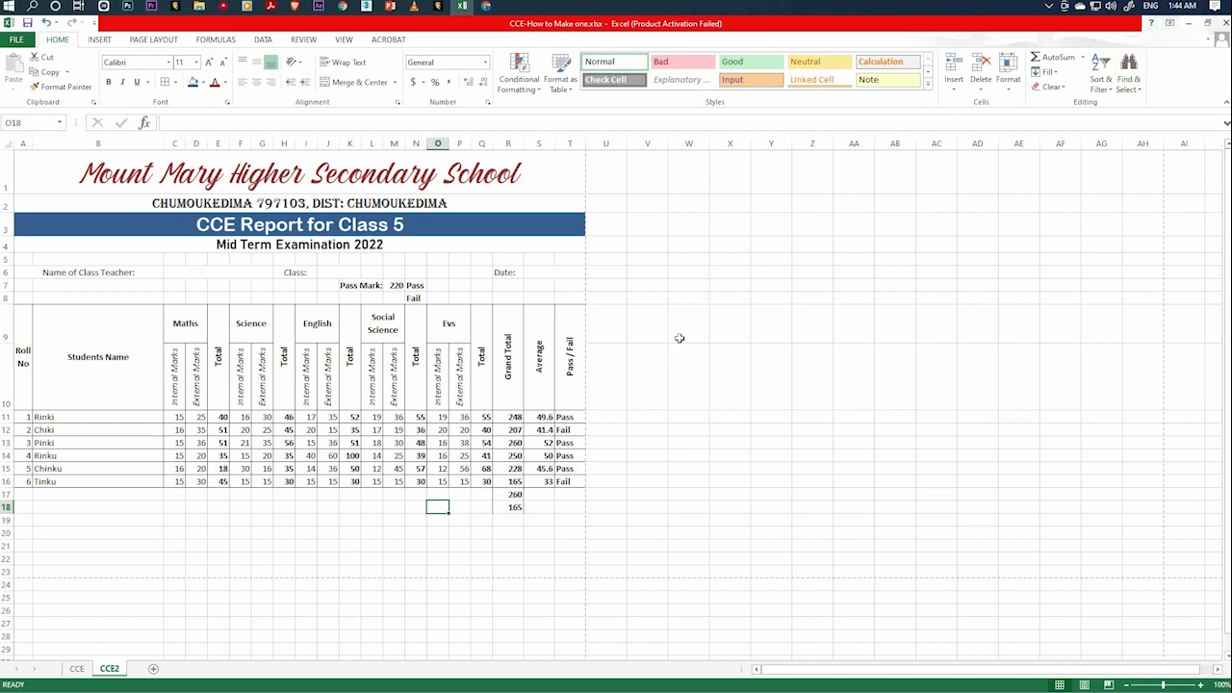
{"action": "left_click", "coordinate": [479, 387]}
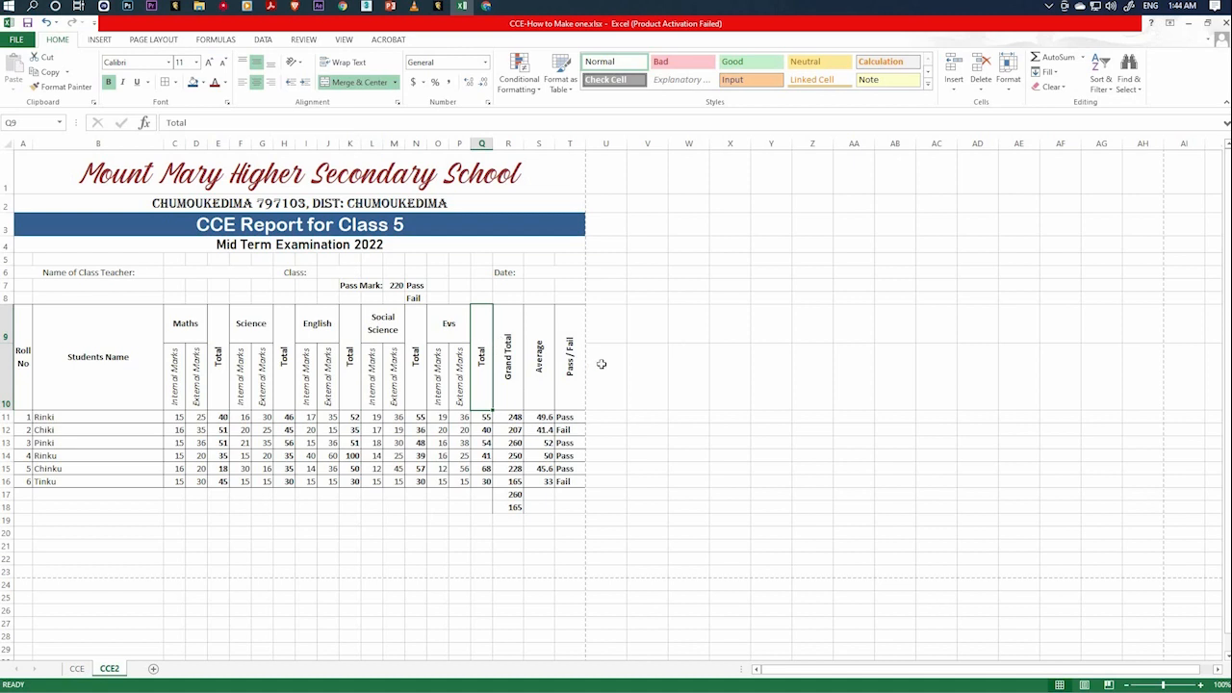
{"action": "left_click", "coordinate": [542, 382]}
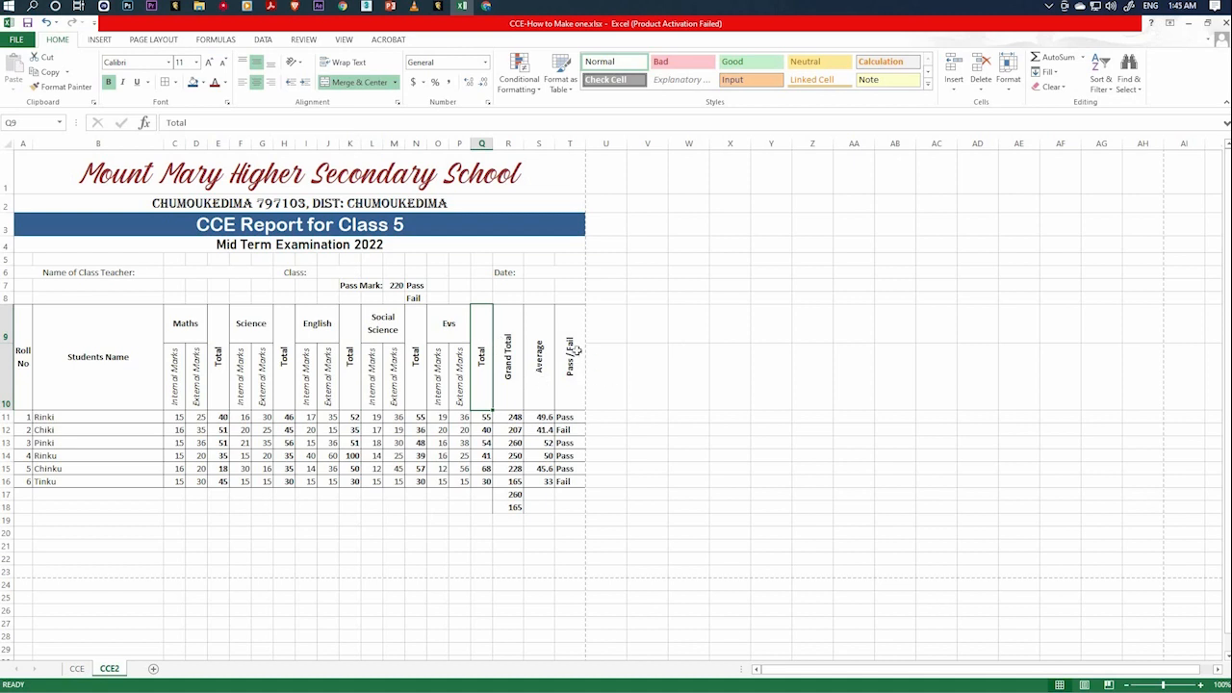